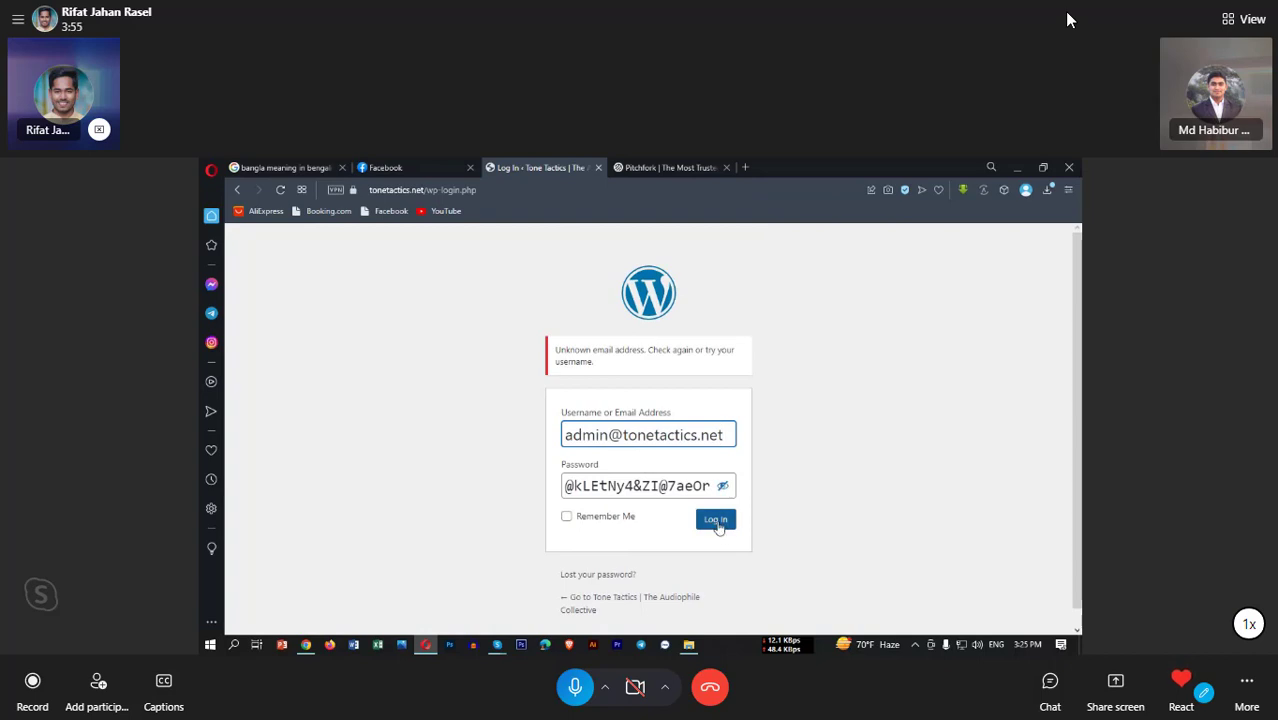
Step: Submit the WordPress admin login with the credentials already entered
click(716, 521)
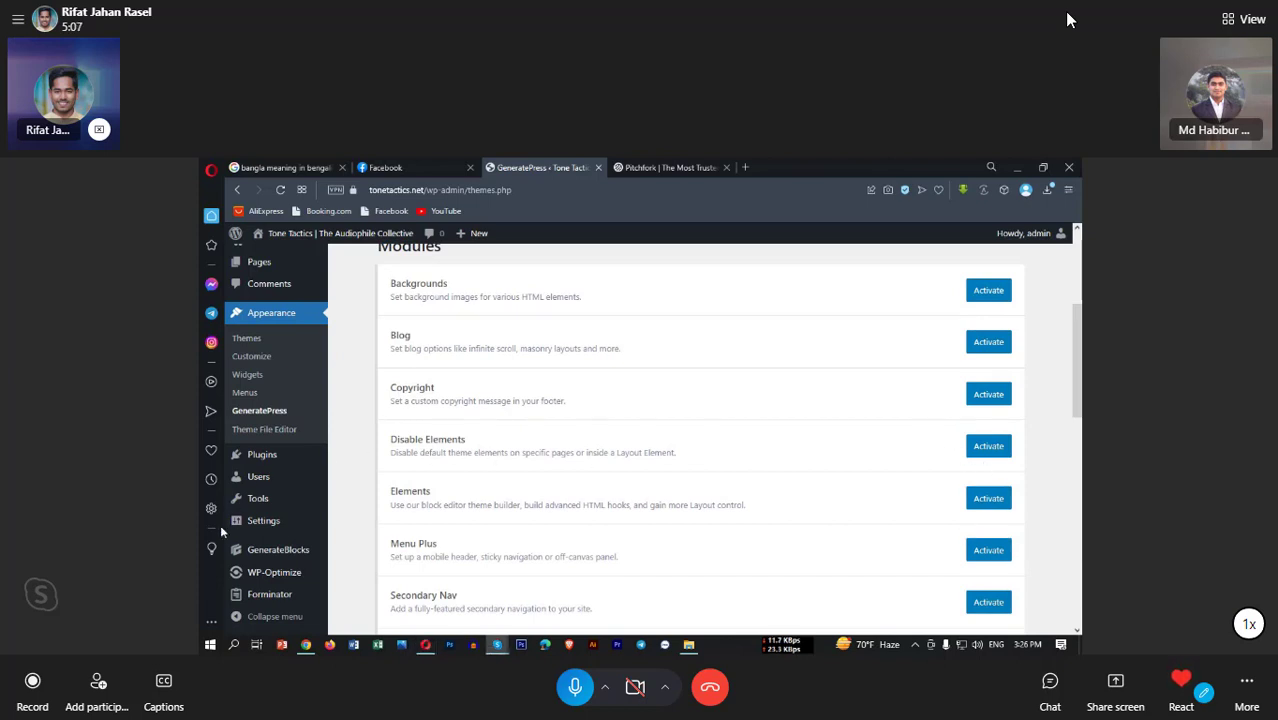
Step: Keep the Skype call in content view and hide the people strip above the shared screen
click(1245, 19)
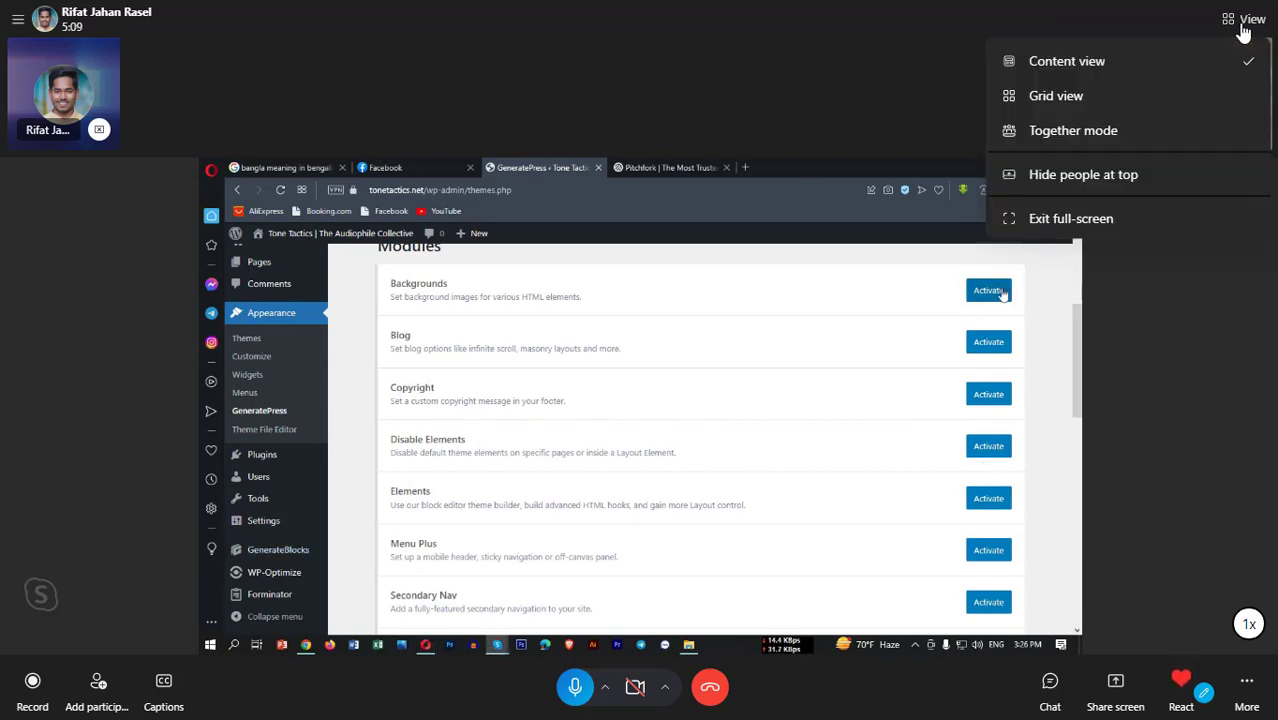
click(1109, 72)
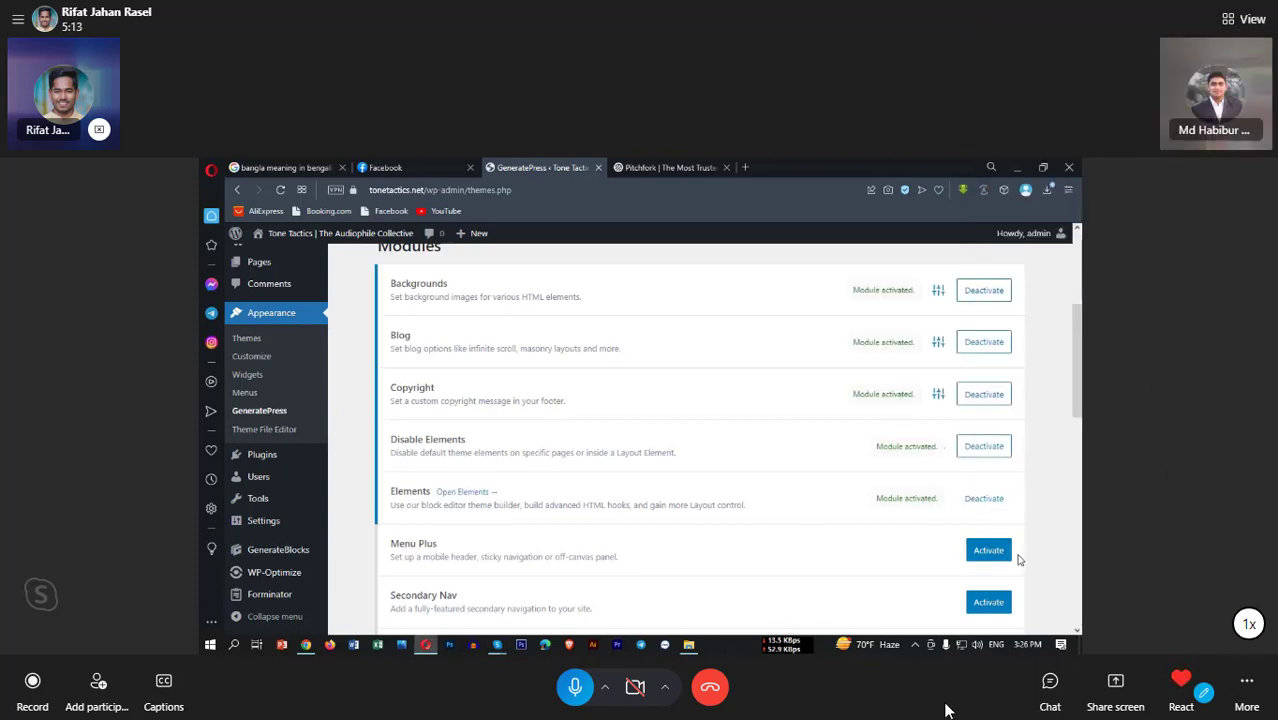
click(1228, 22)
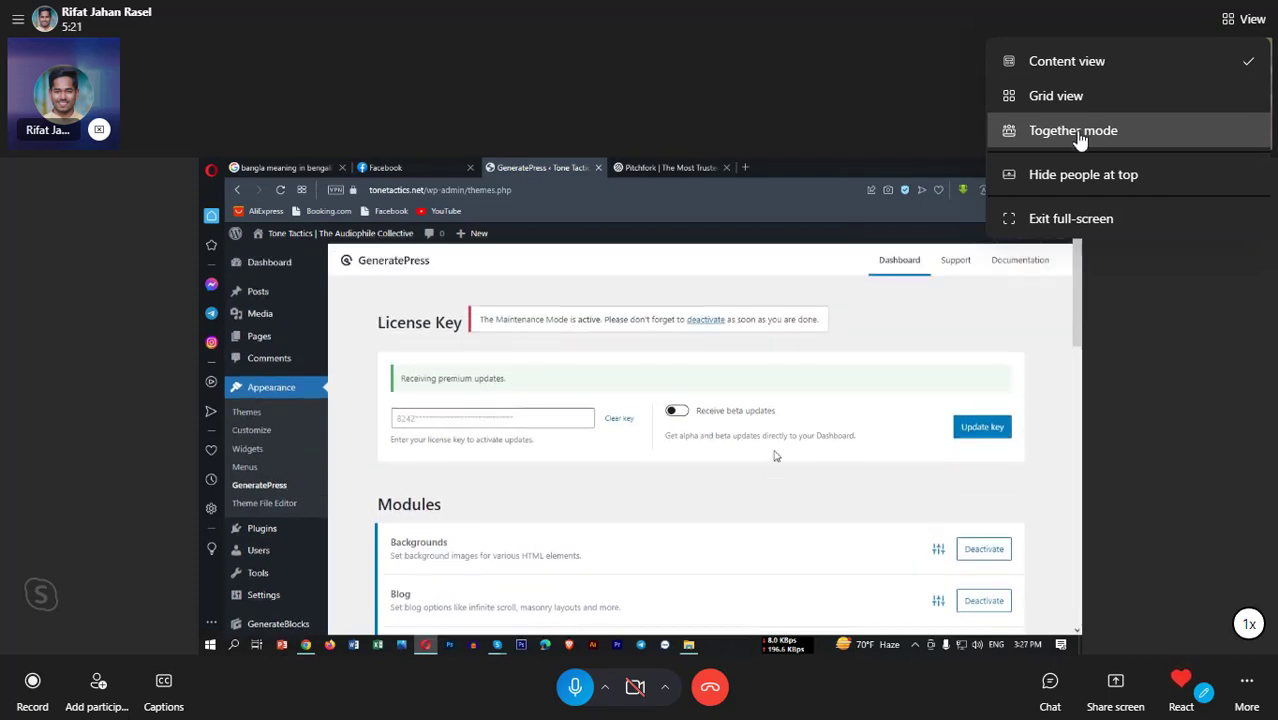
click(1087, 176)
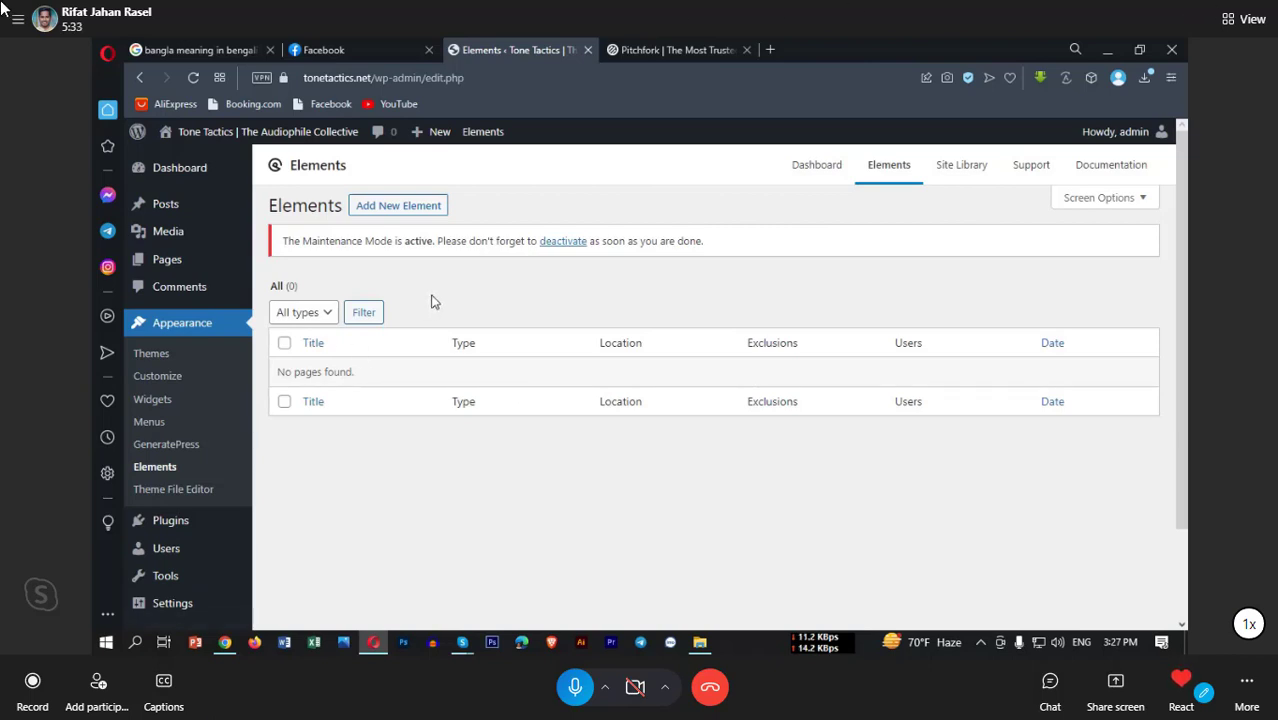
key(super)
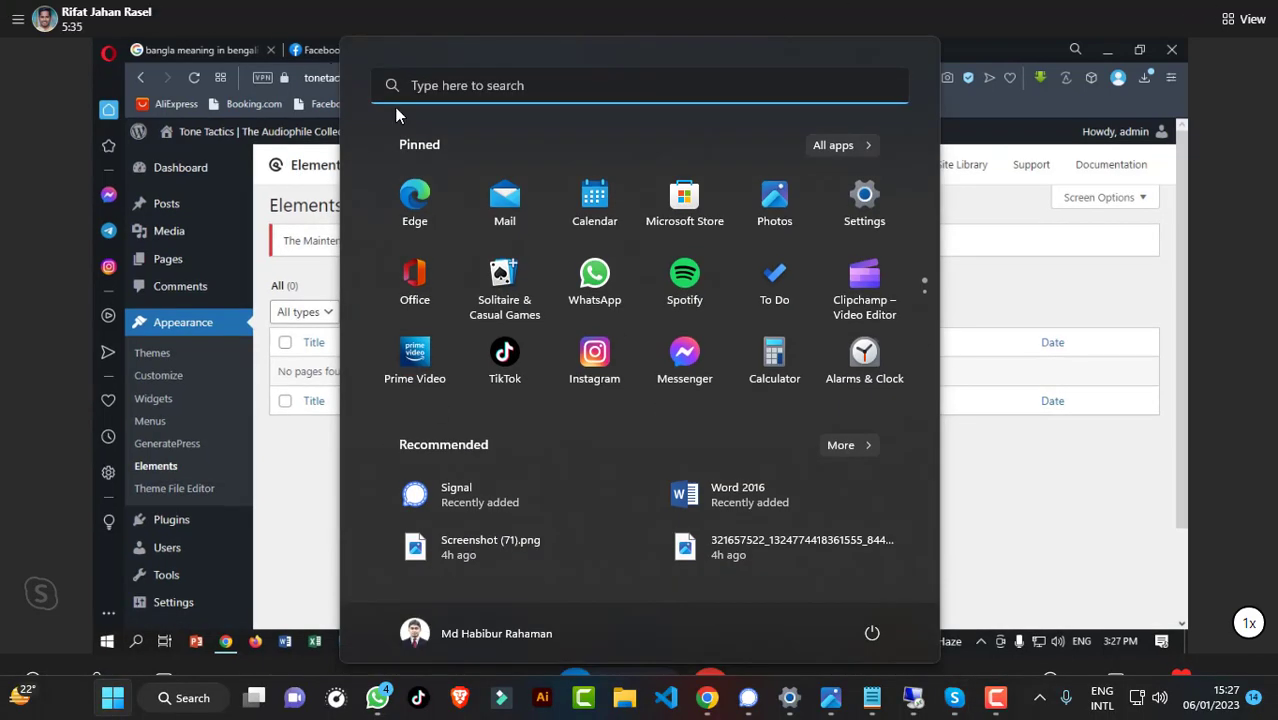
click(995, 699)
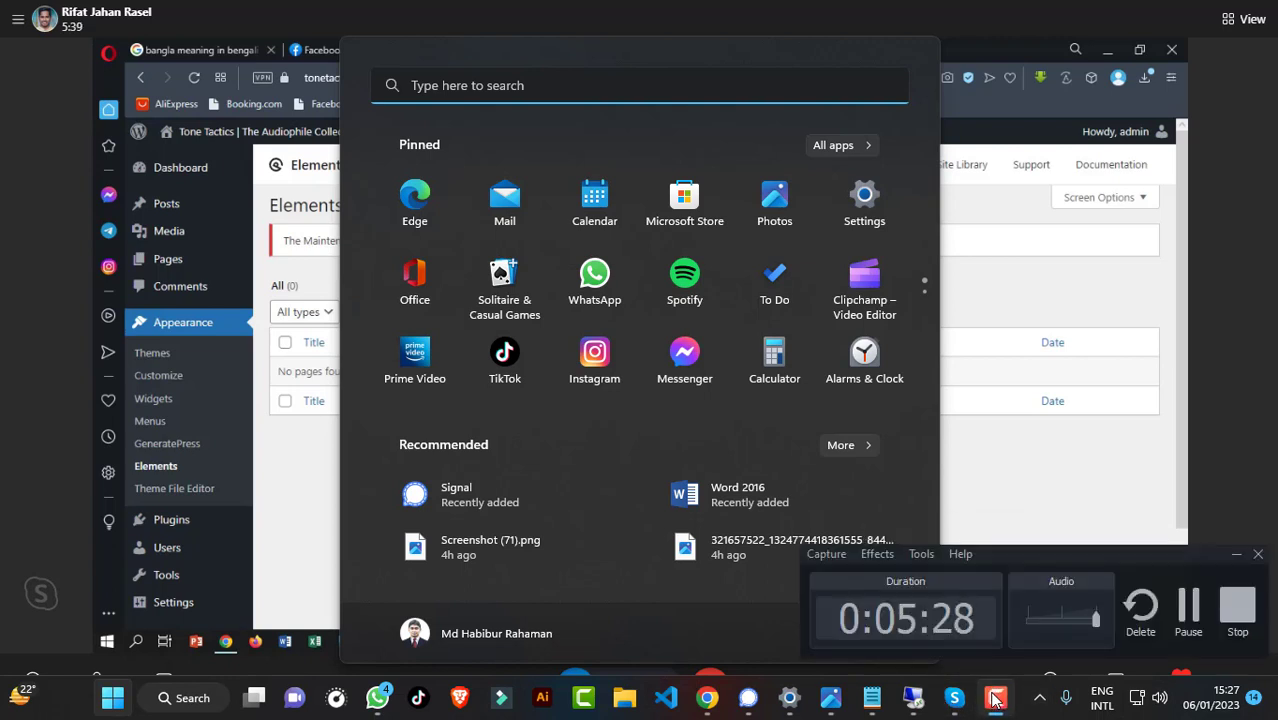
click(995, 699)
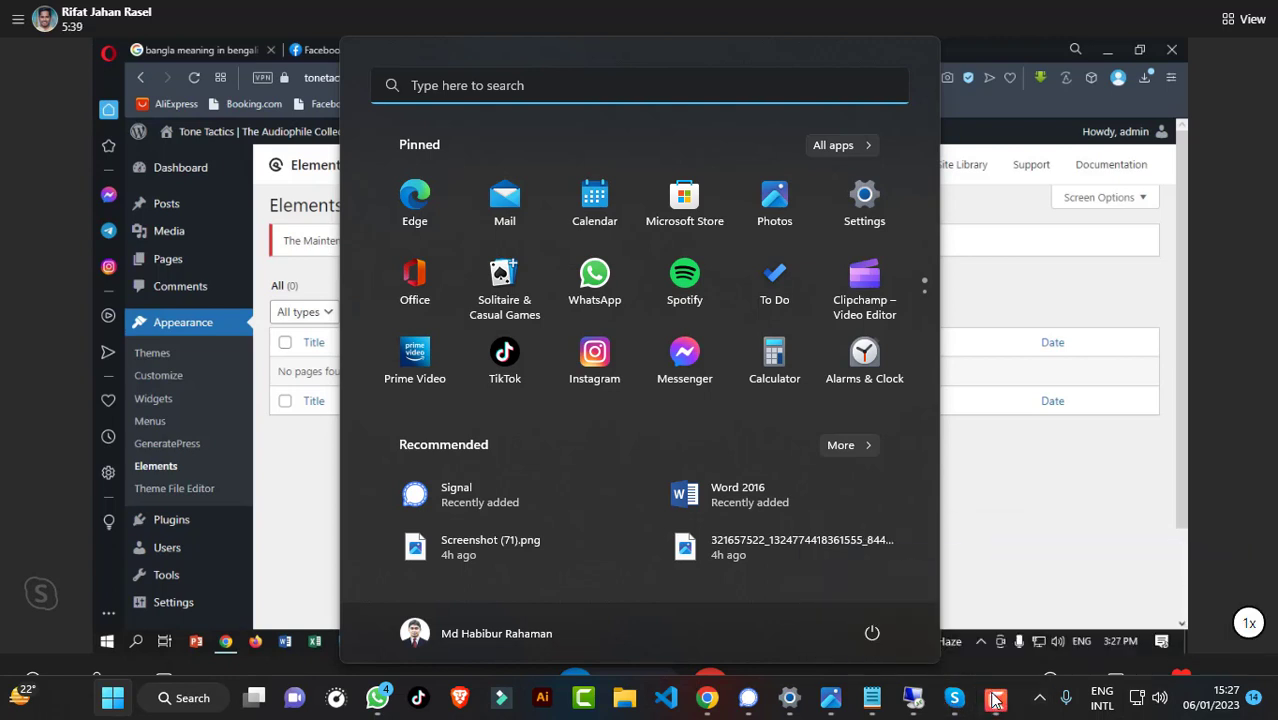
click(90, 198)
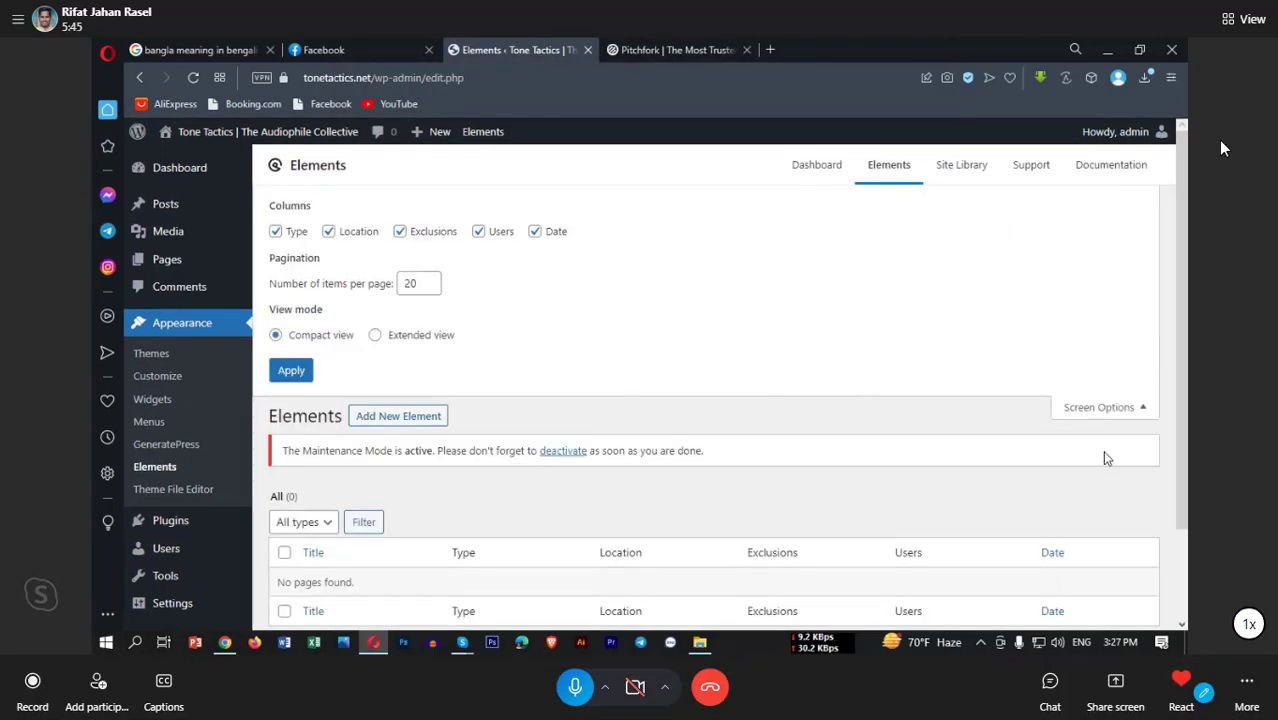
Step: Collapse the Screen Options on the Elements page, start adding a new element and open the list of element types
click(1100, 407)
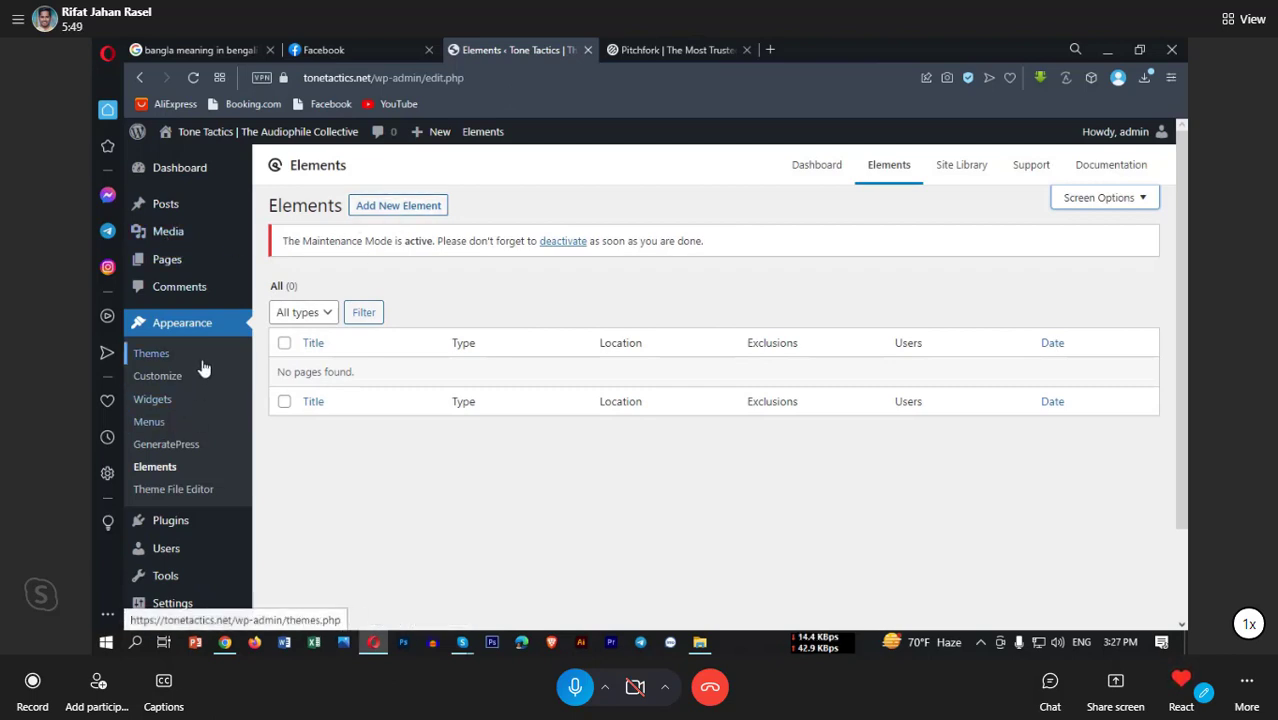
scroll(168, 448, down, 1)
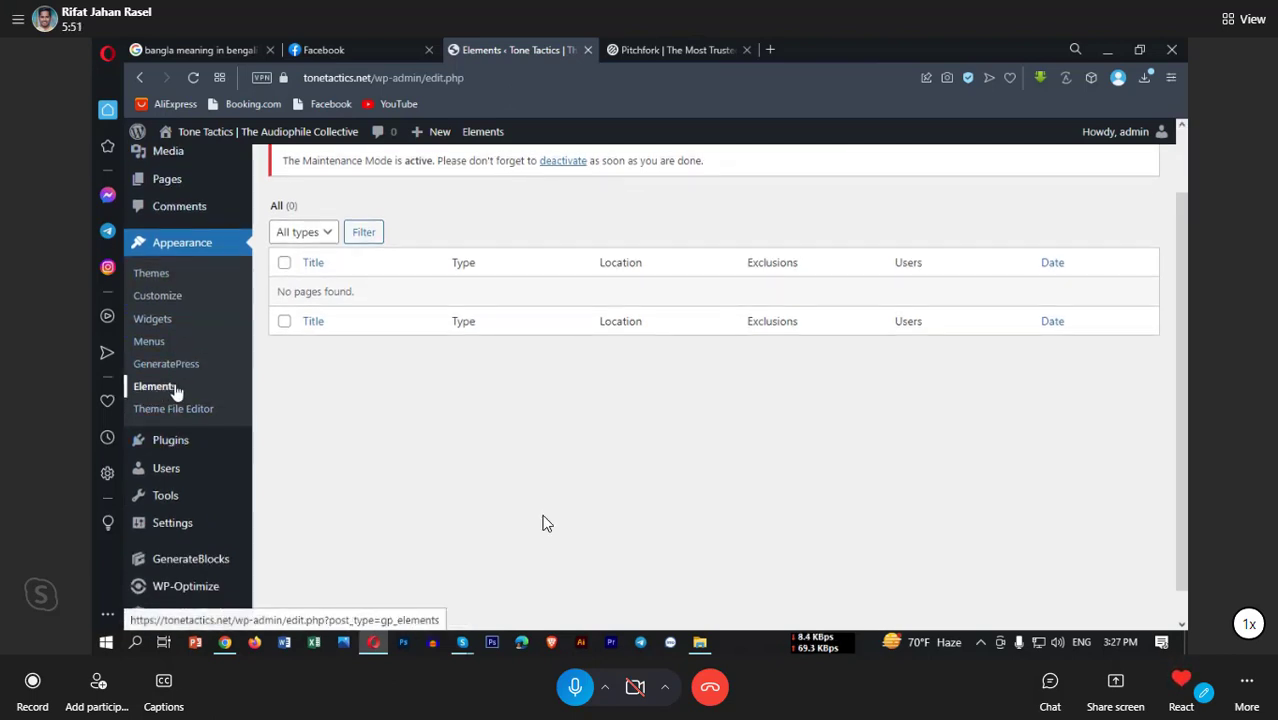
scroll(495, 429, up, 1)
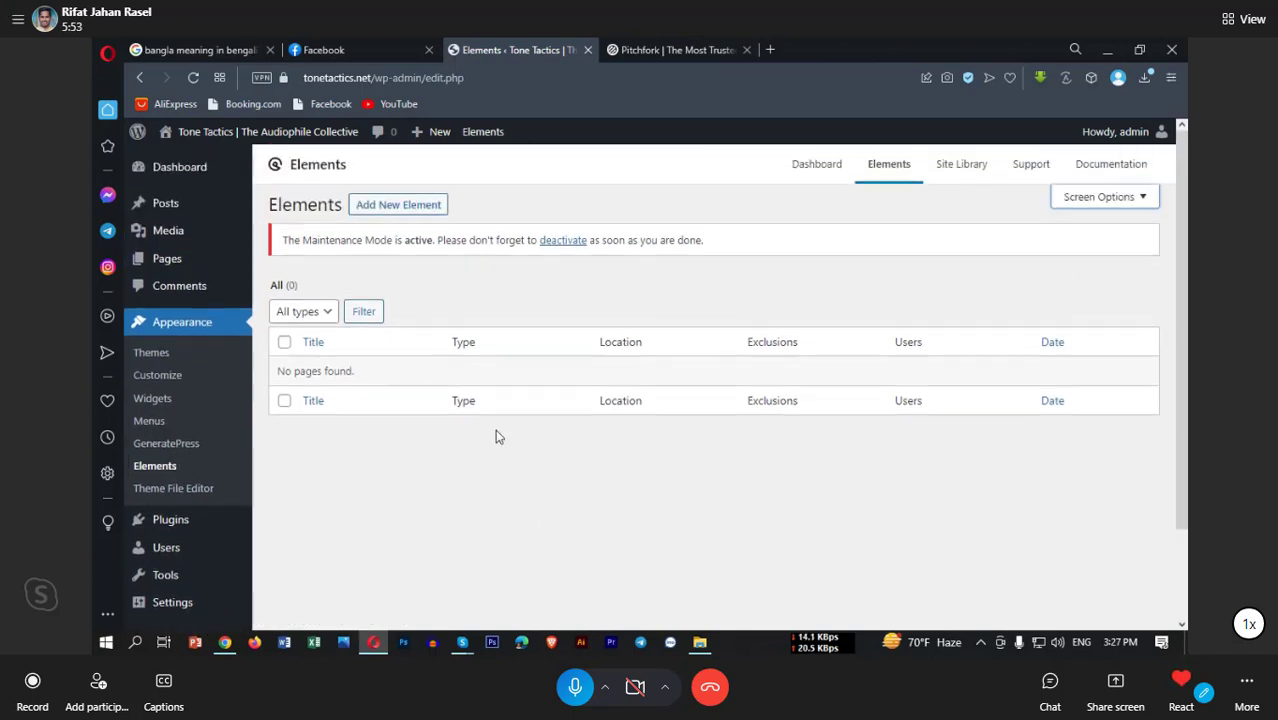
click(371, 208)
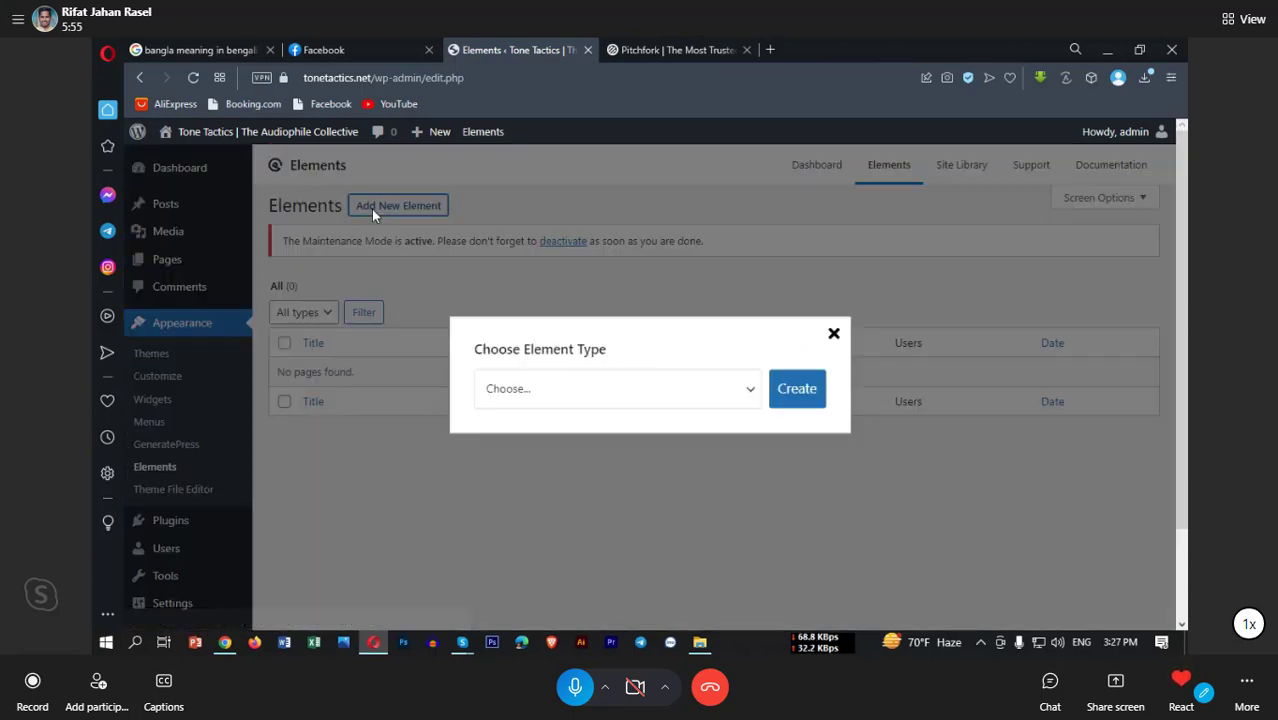
click(531, 391)
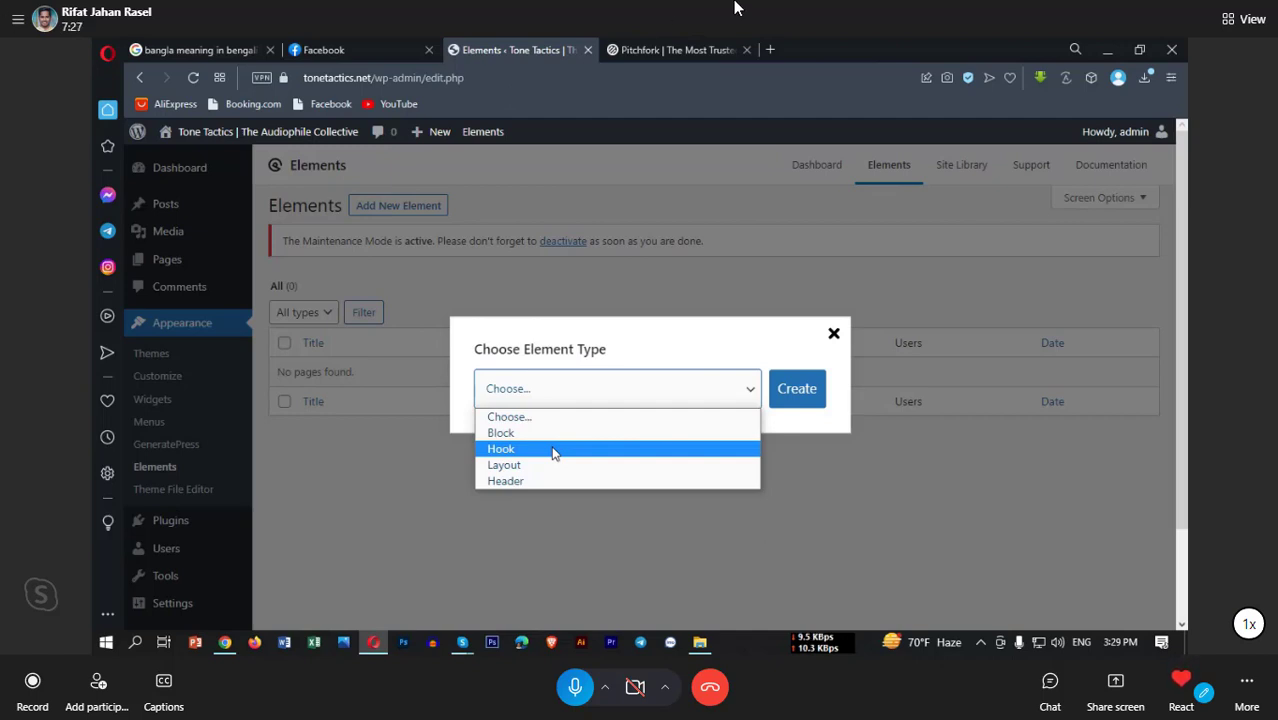
click(1245, 19)
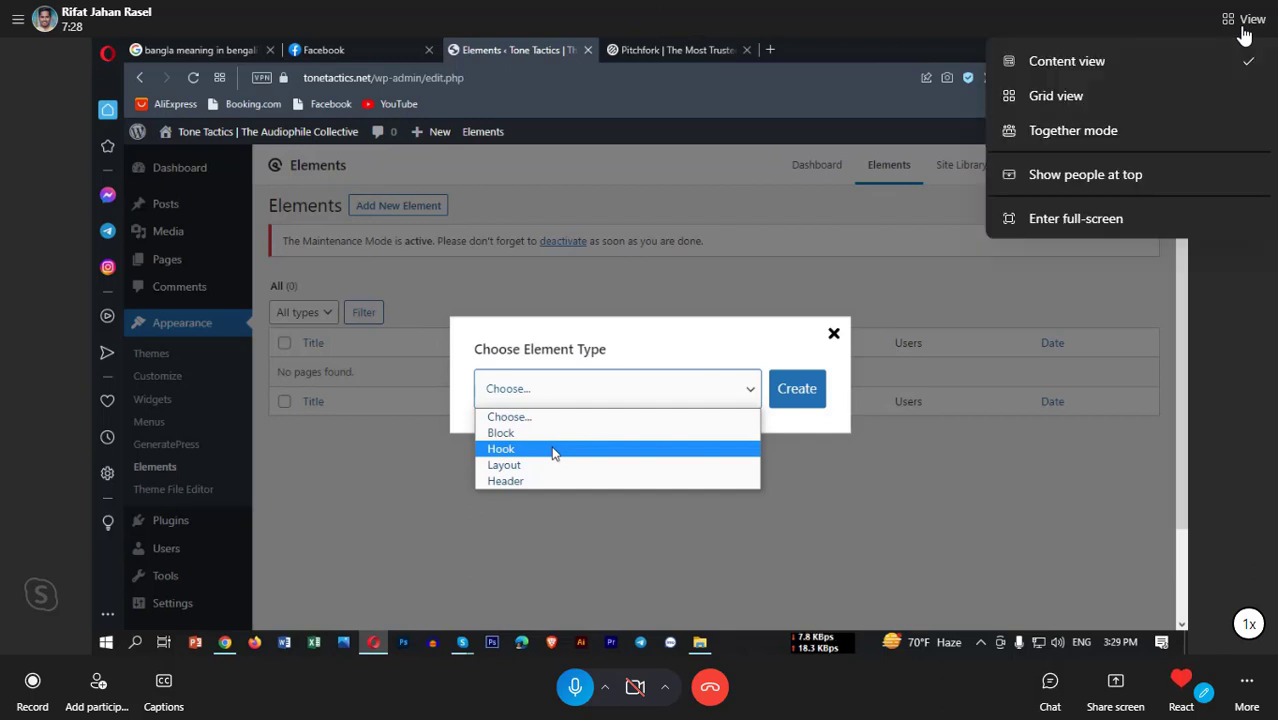
click(1104, 220)
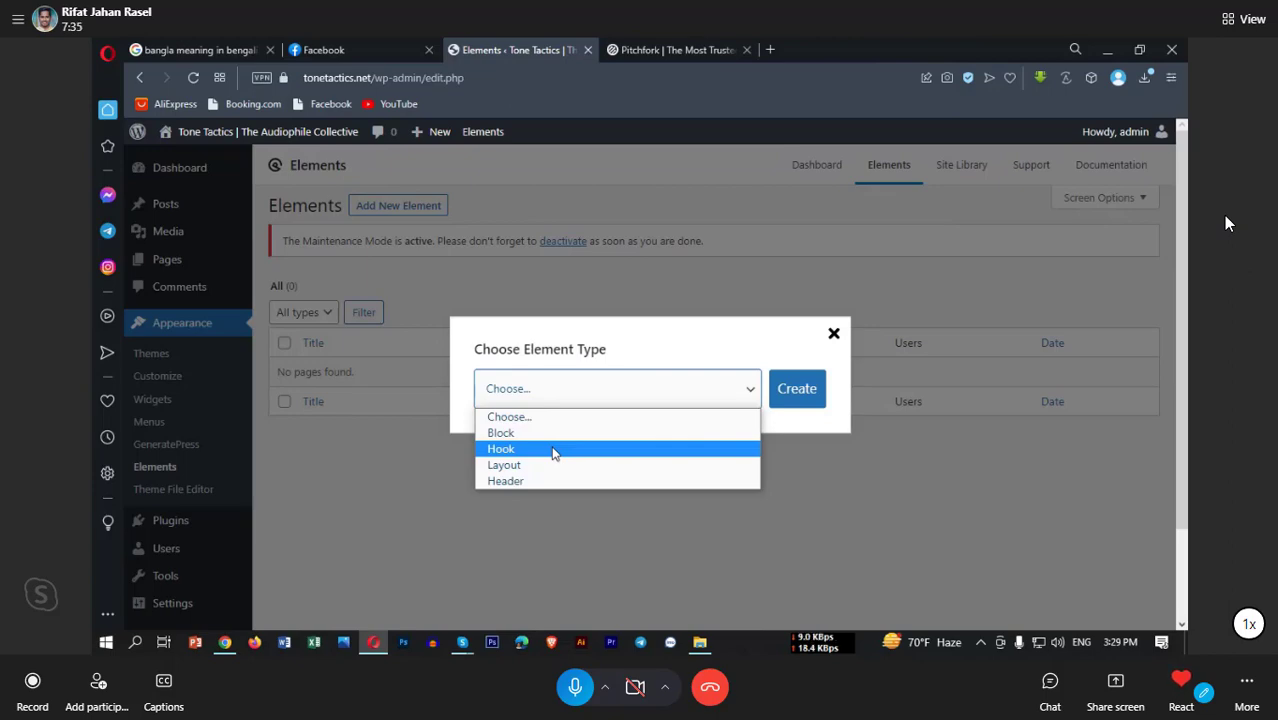
key(super)
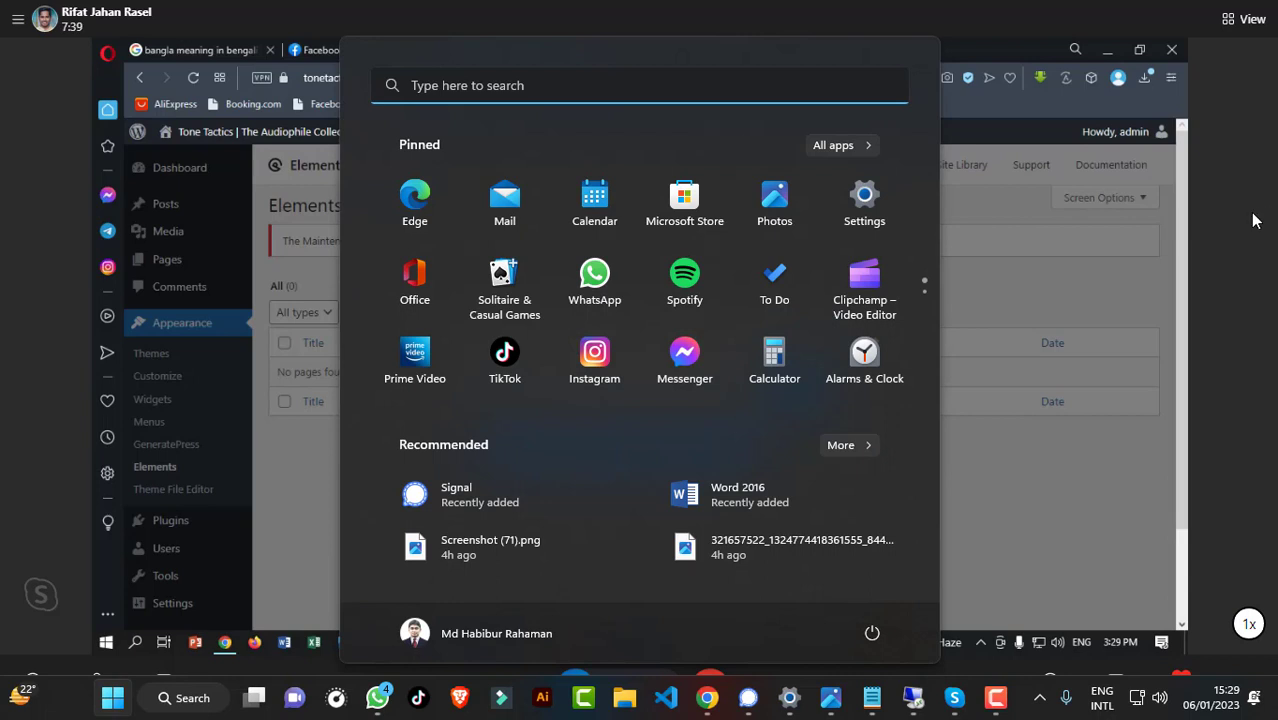
click(993, 702)
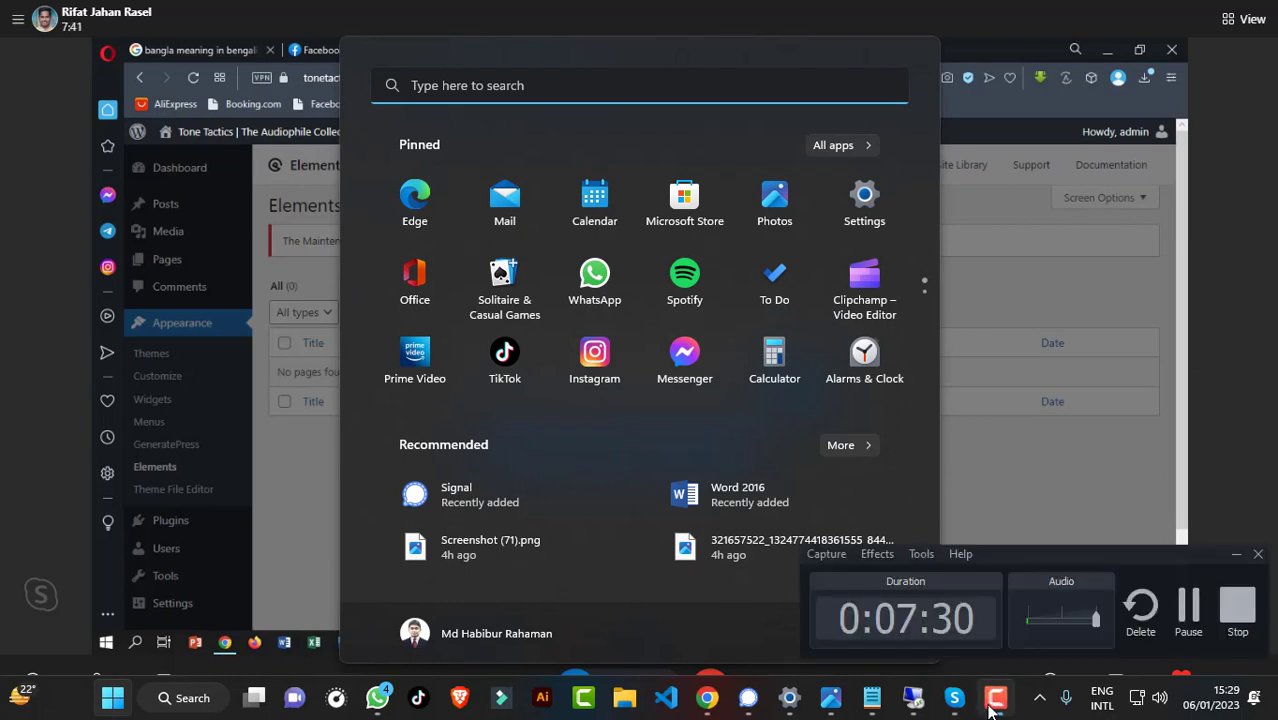
click(1222, 400)
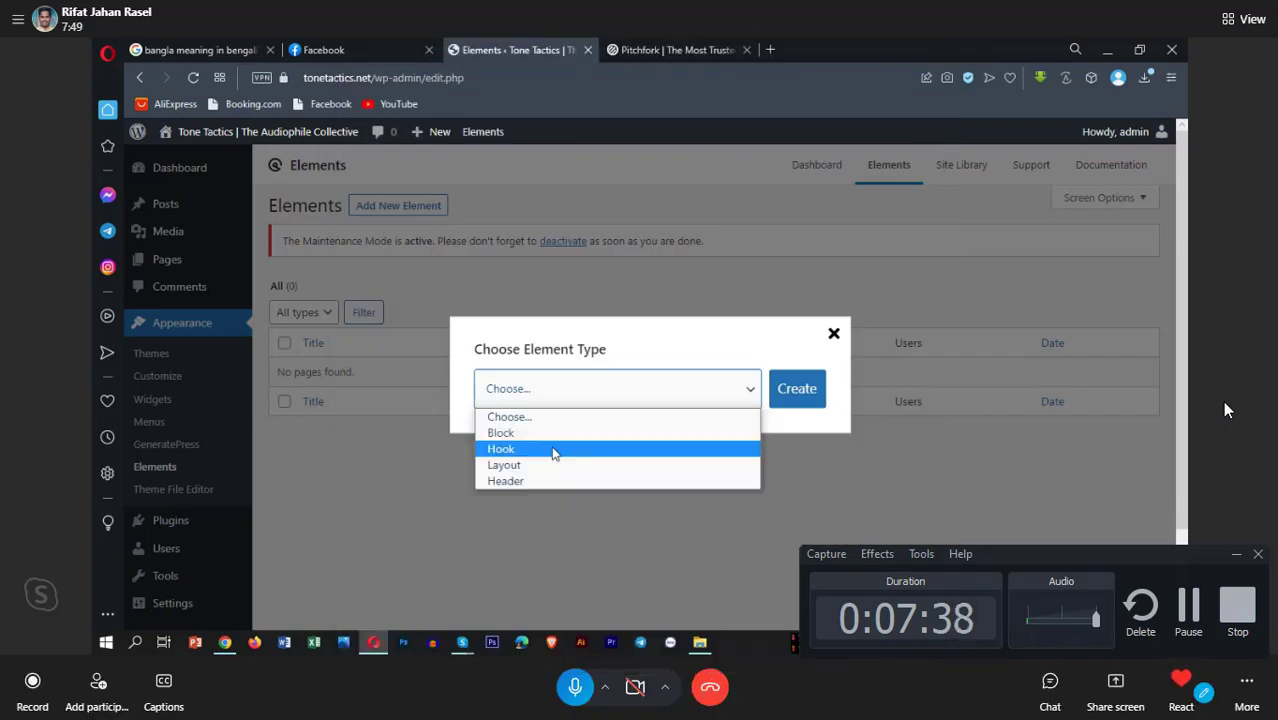
click(1237, 555)
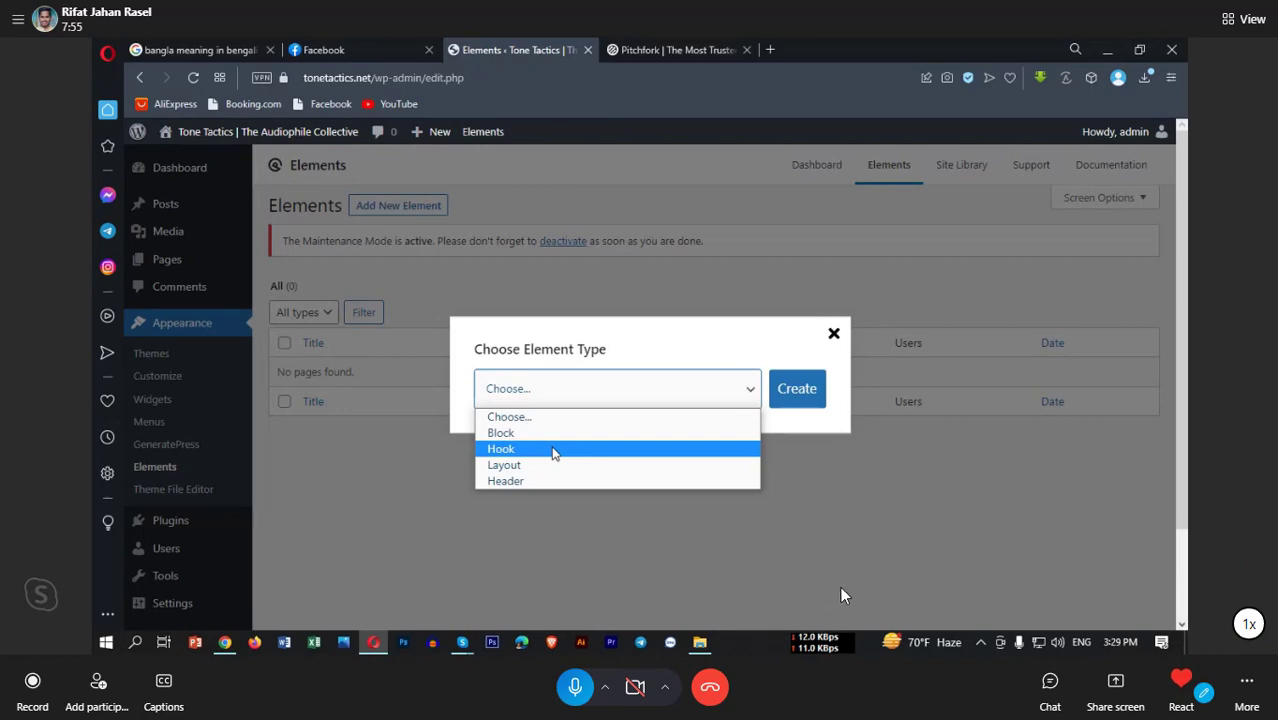
key(super)
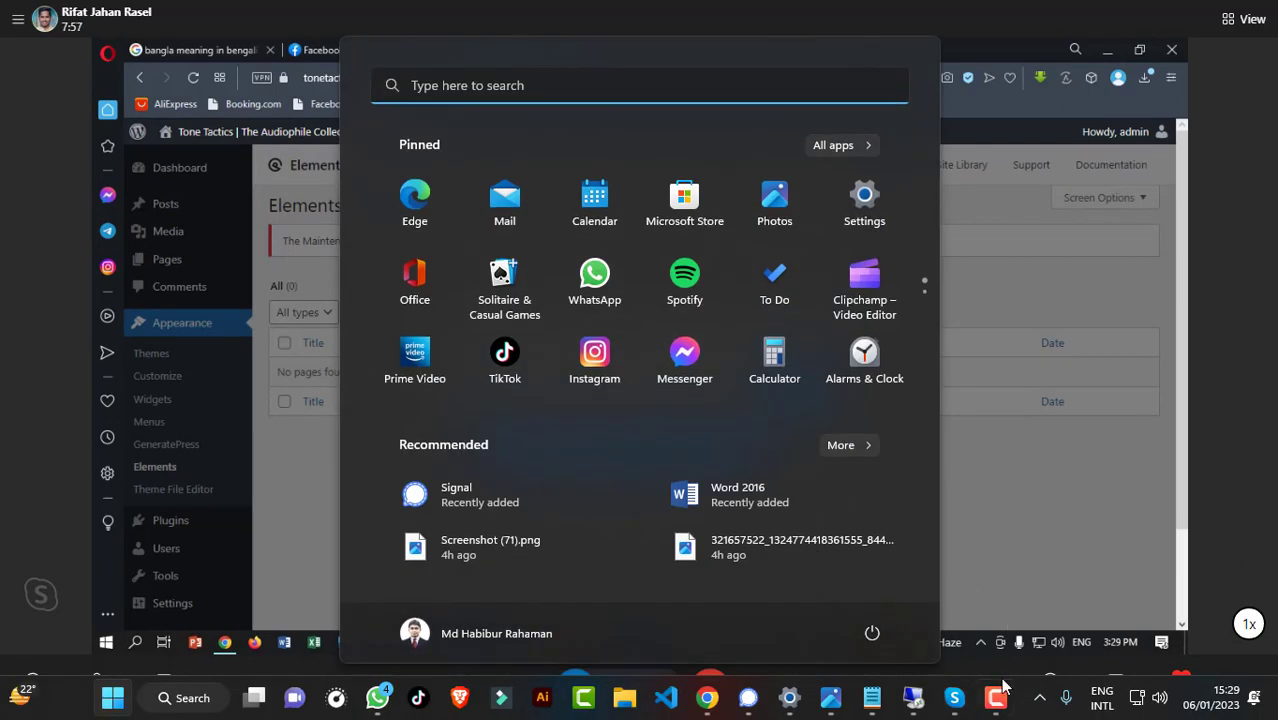
click(996, 697)
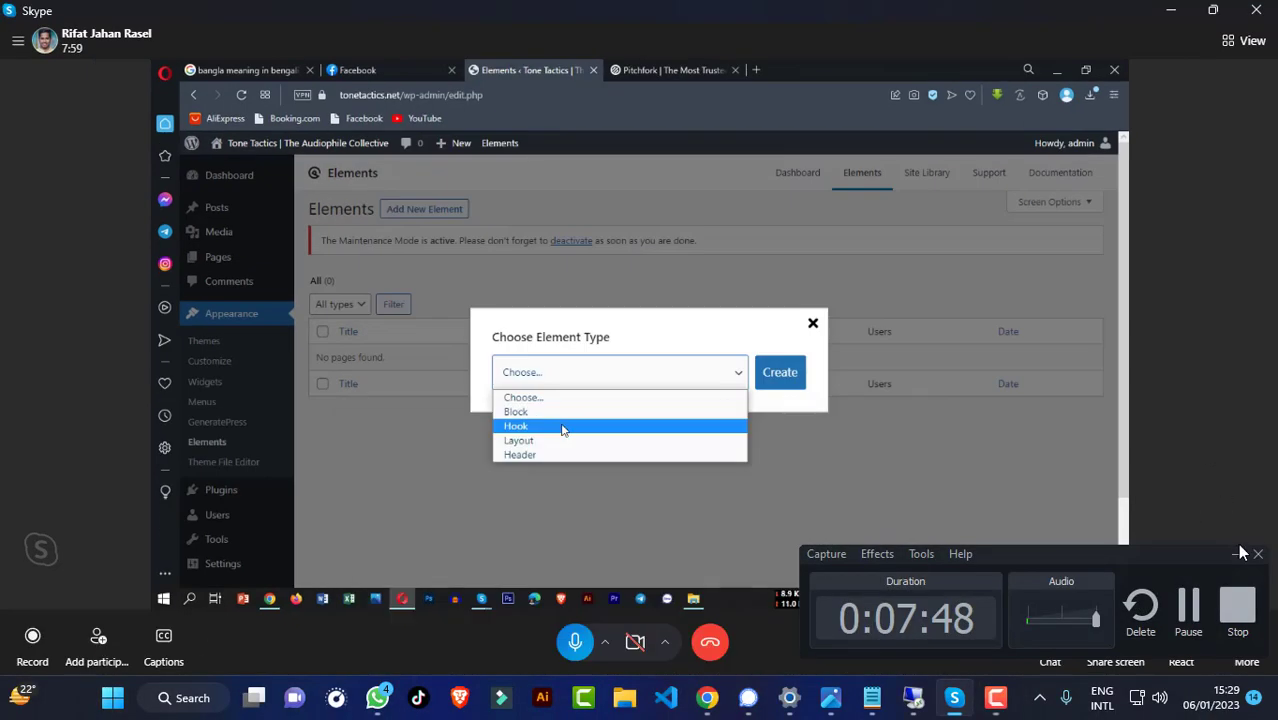
click(1236, 553)
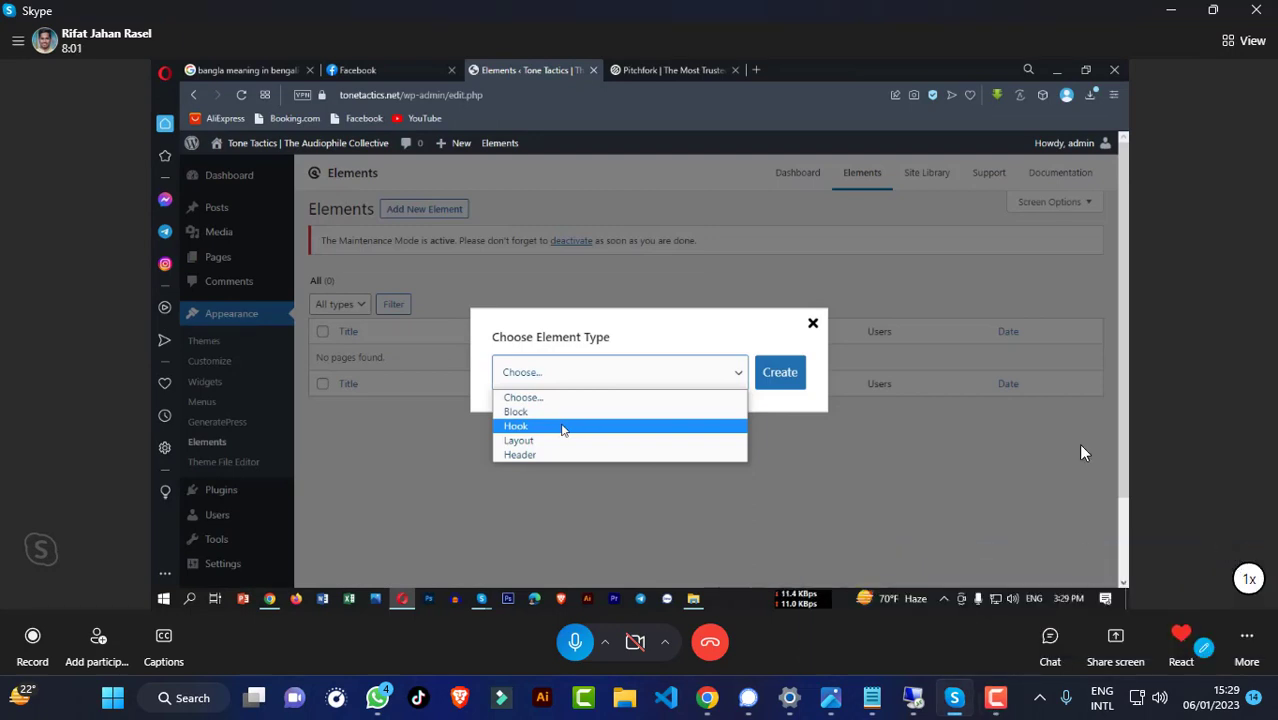
Step: Switch the Skype call window to full-screen view
click(1240, 40)
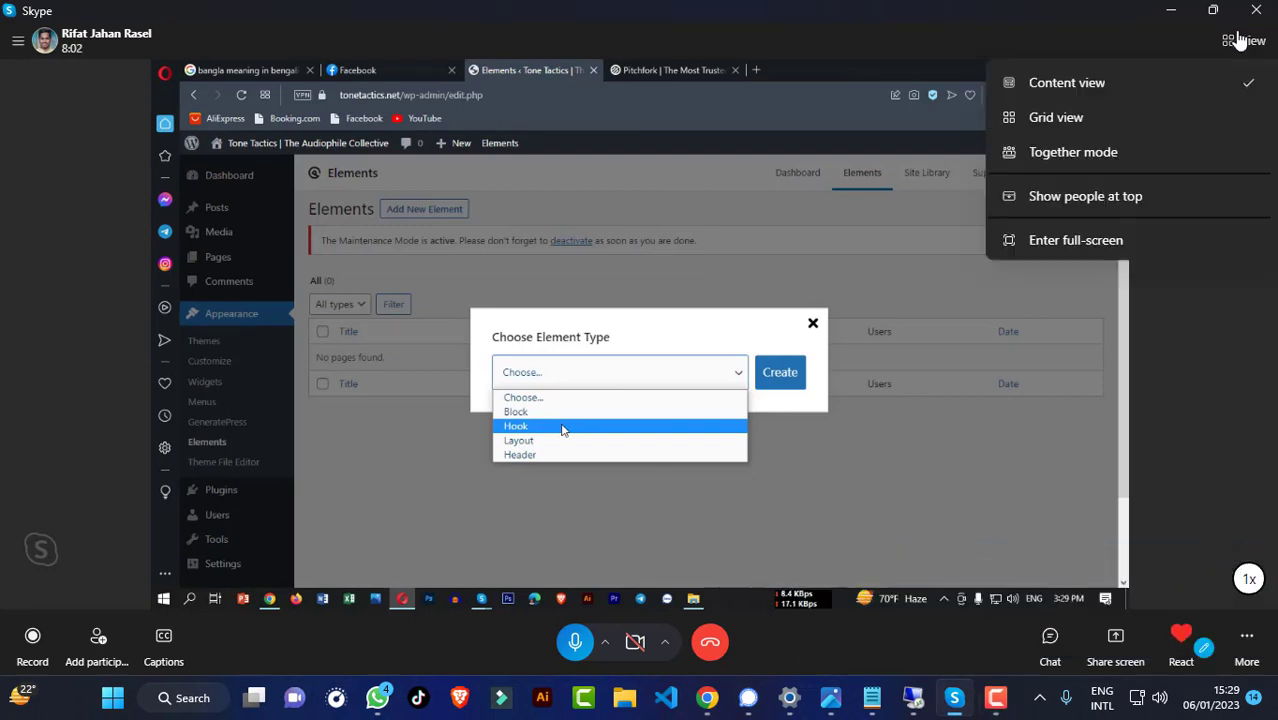
click(1130, 240)
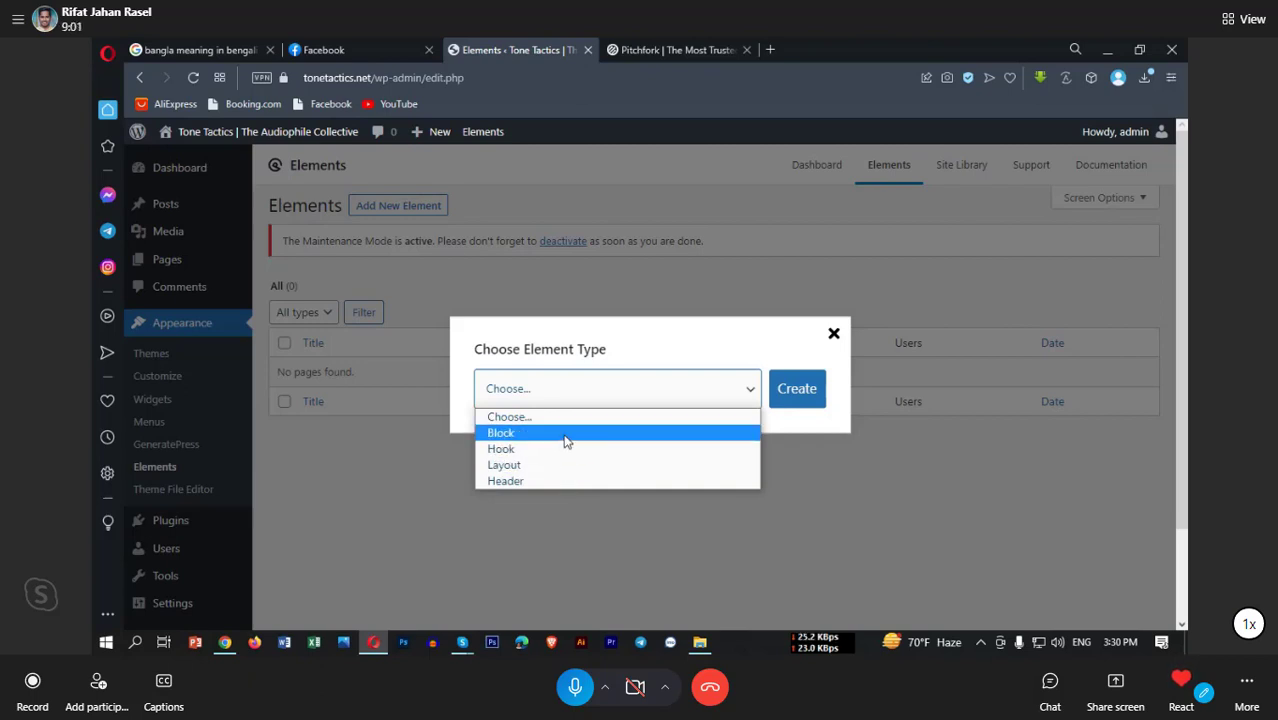
Step: Create a new element of type Block and title it Header
click(498, 437)
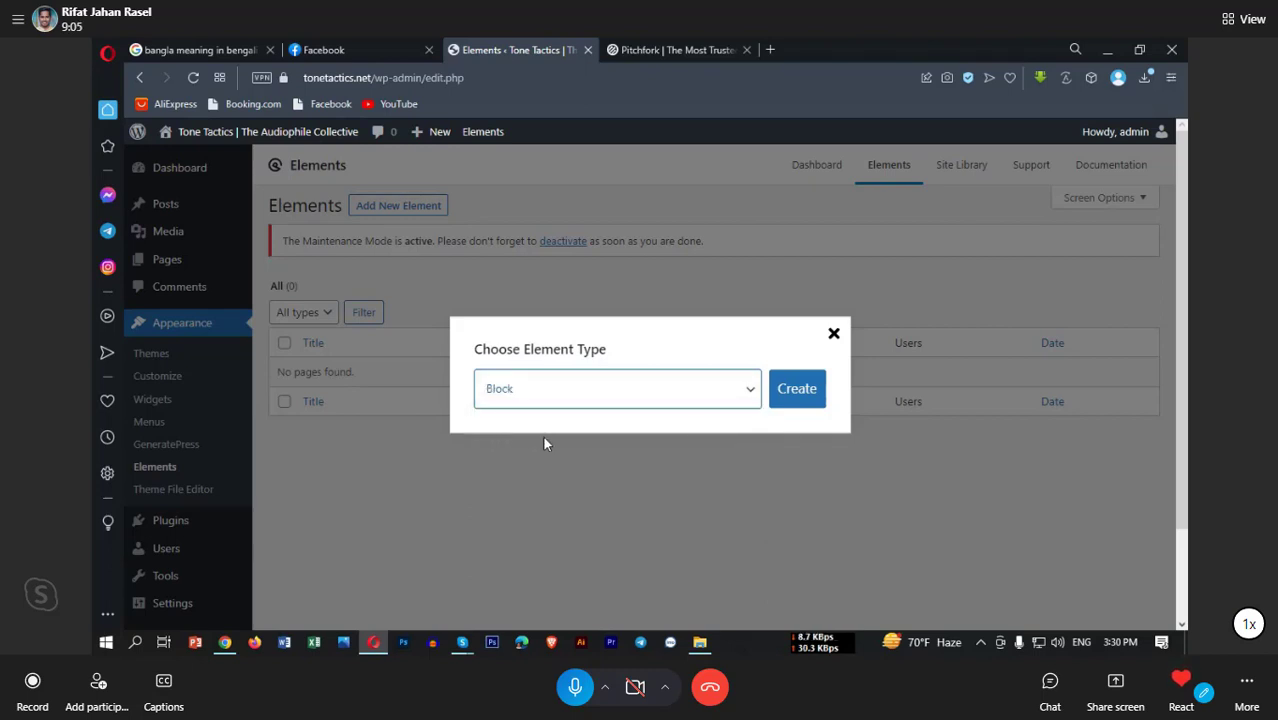
click(793, 393)
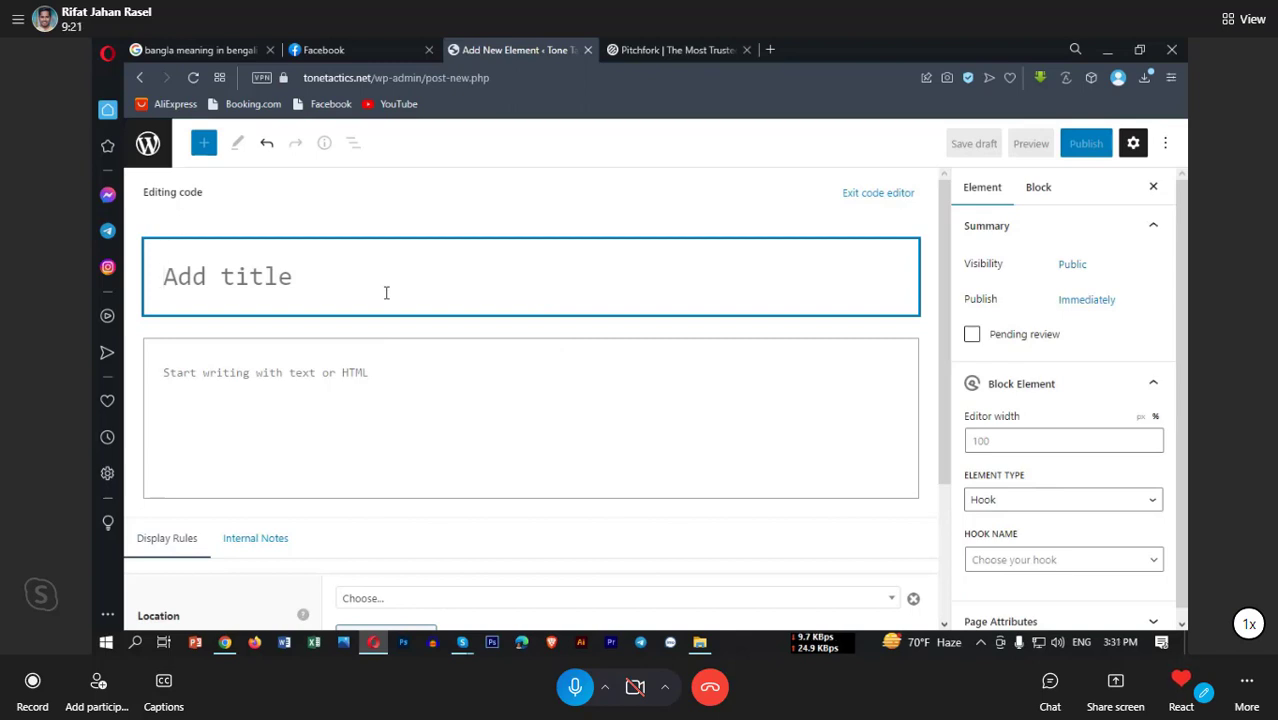
text(Header)
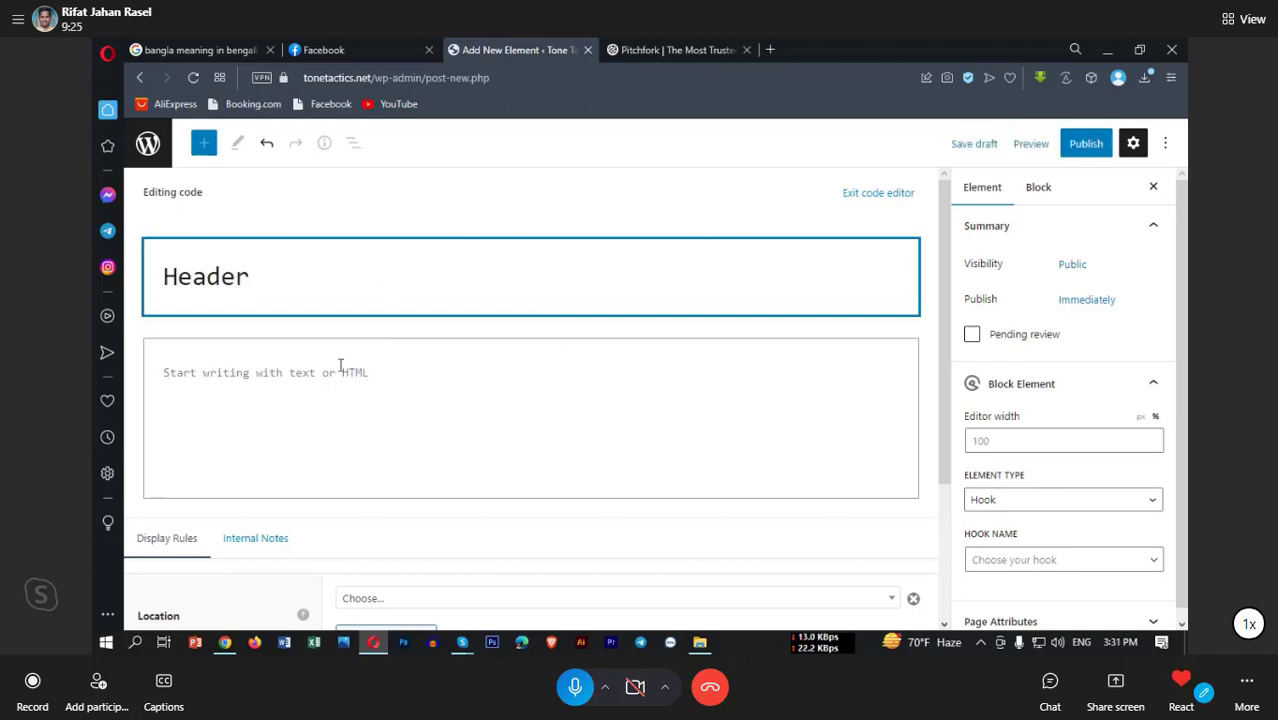
click(309, 377)
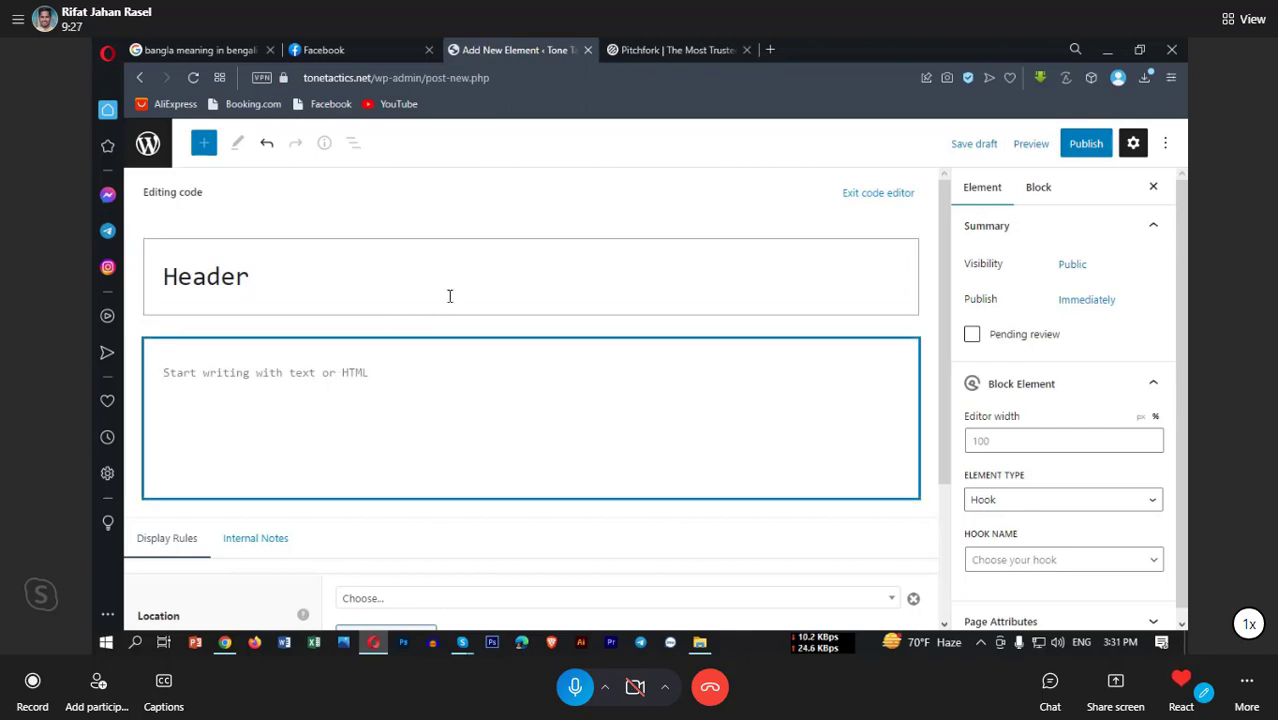
Step: Set the Header block element's type to Site Header
scroll(435, 300, down, 1)
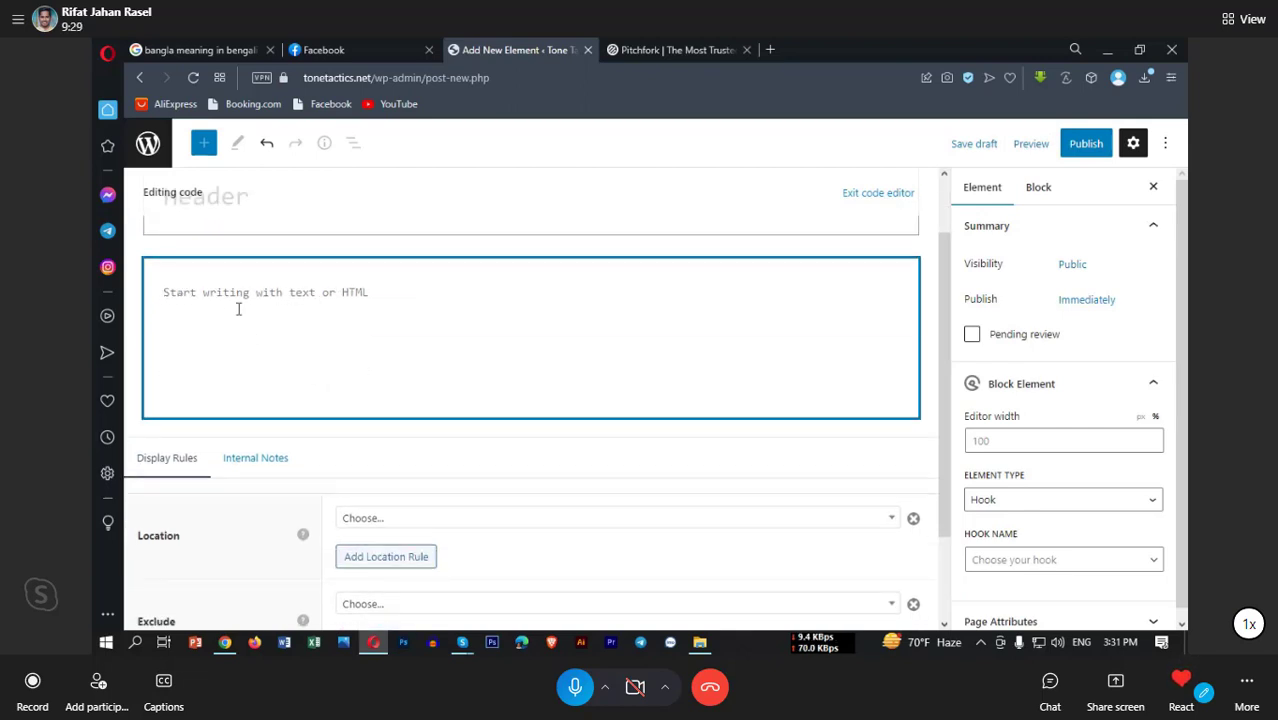
scroll(311, 317, up, 1)
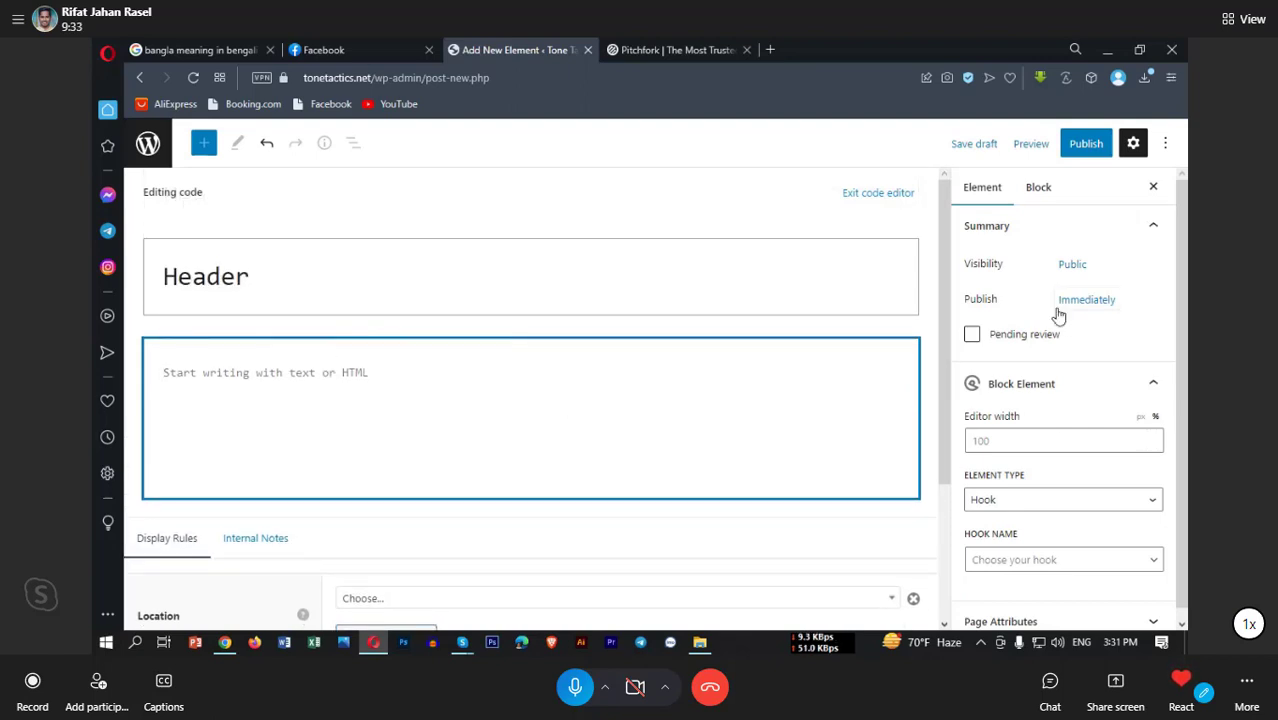
scroll(1069, 460, down, 1)
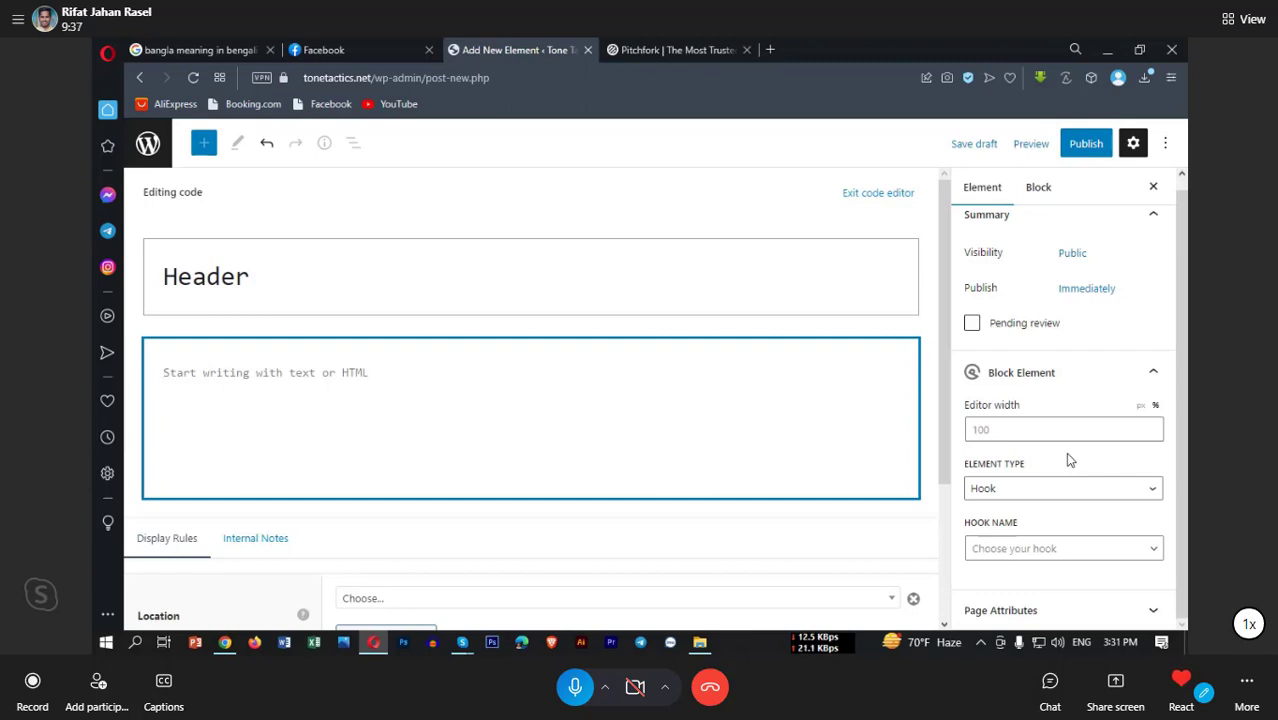
scroll(1069, 460, up, 1)
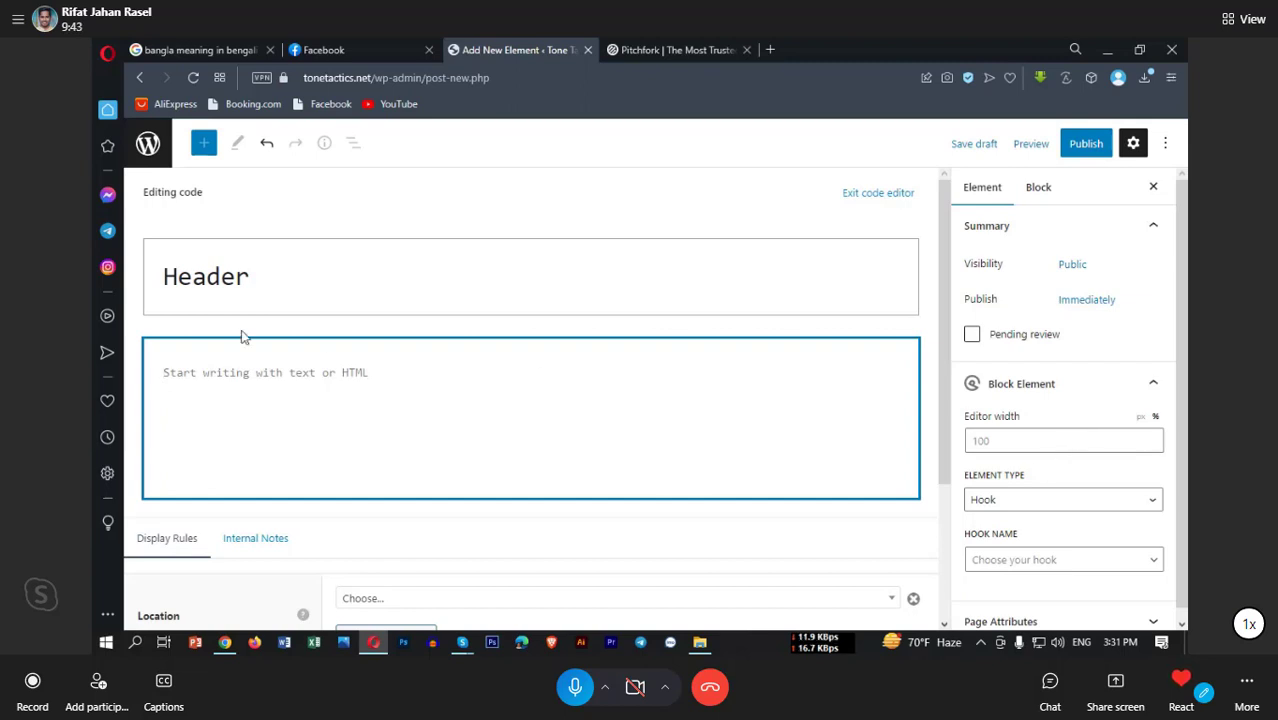
click(1011, 500)
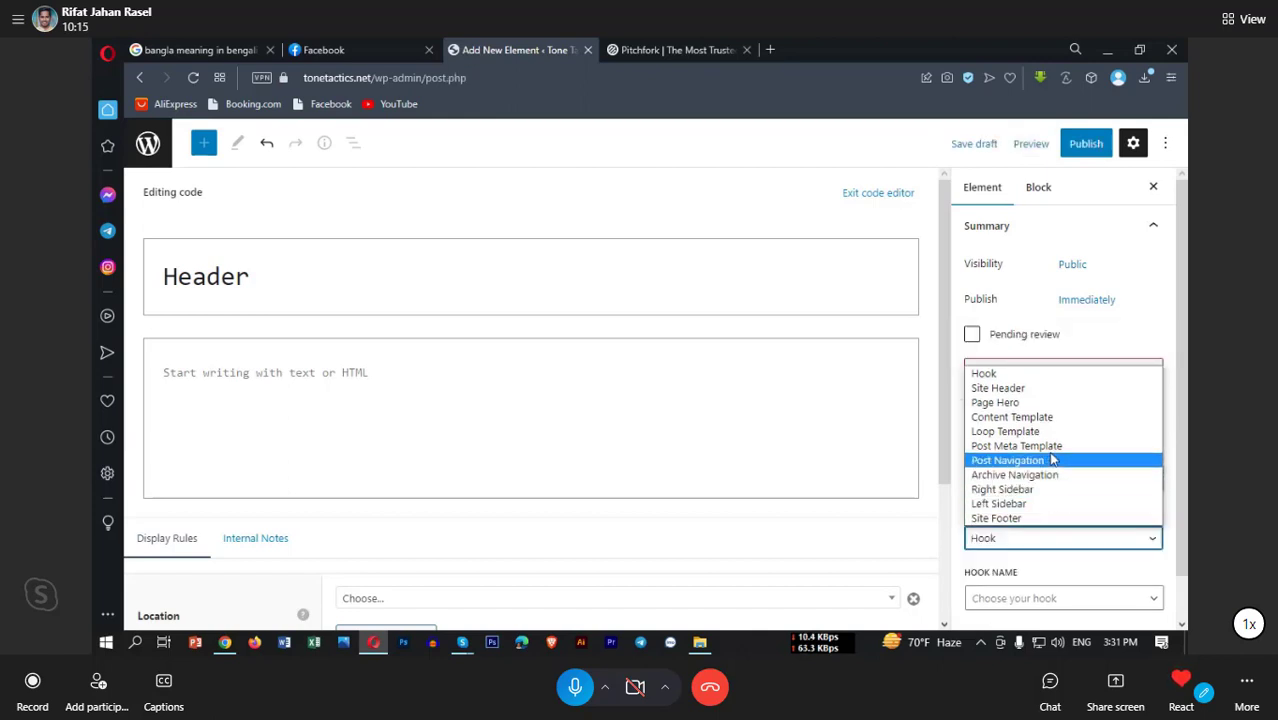
click(1059, 398)
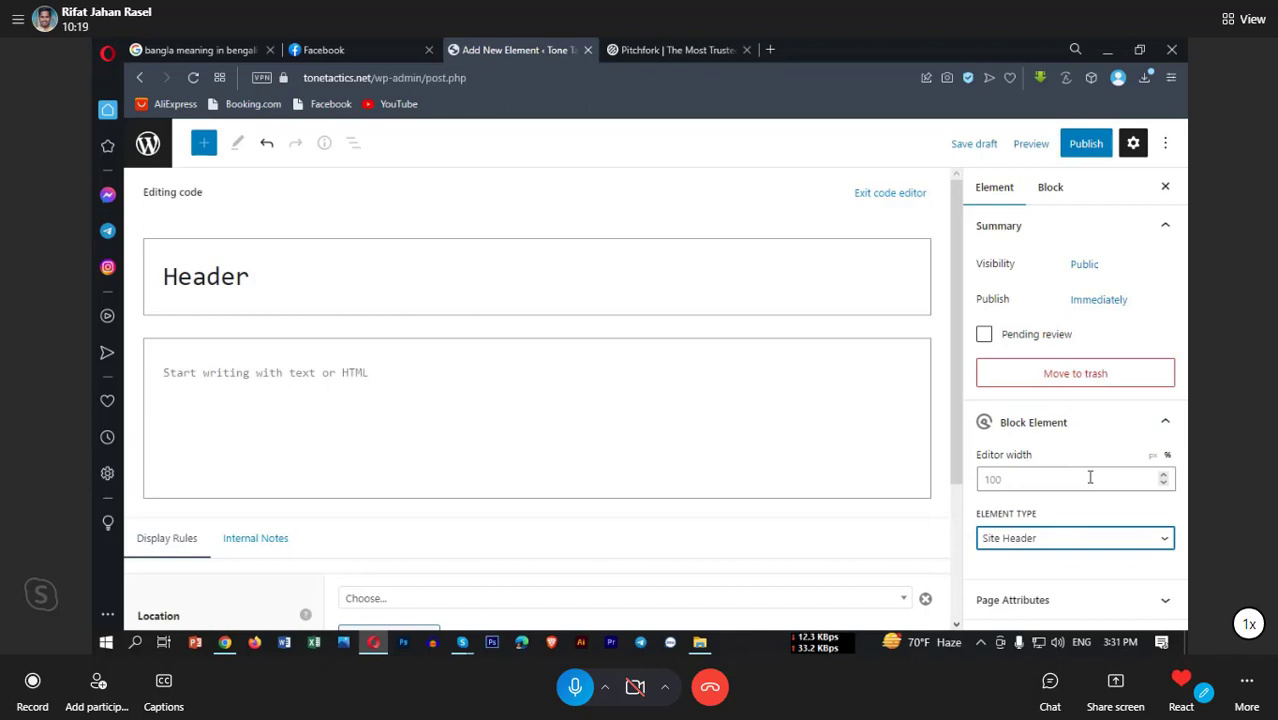
Step: Exit the code editor and return the Header element to visual editing
scroll(240, 373, down, 2)
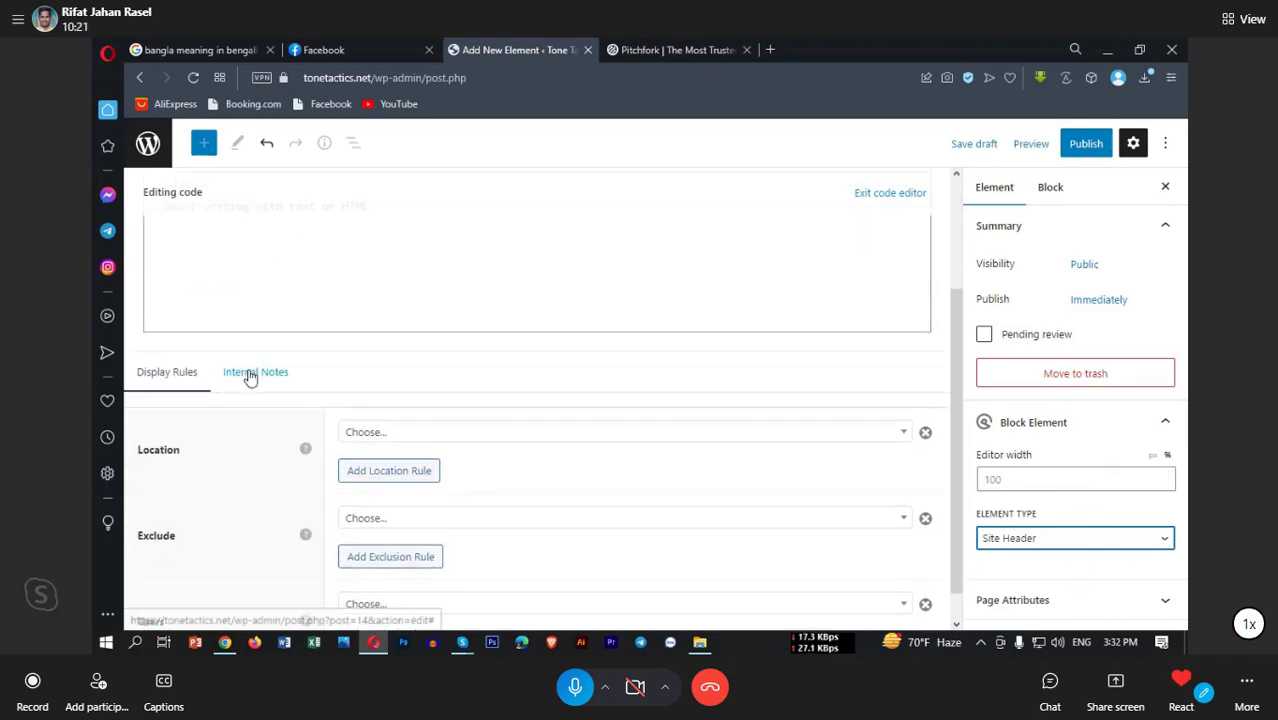
scroll(252, 373, up, 2)
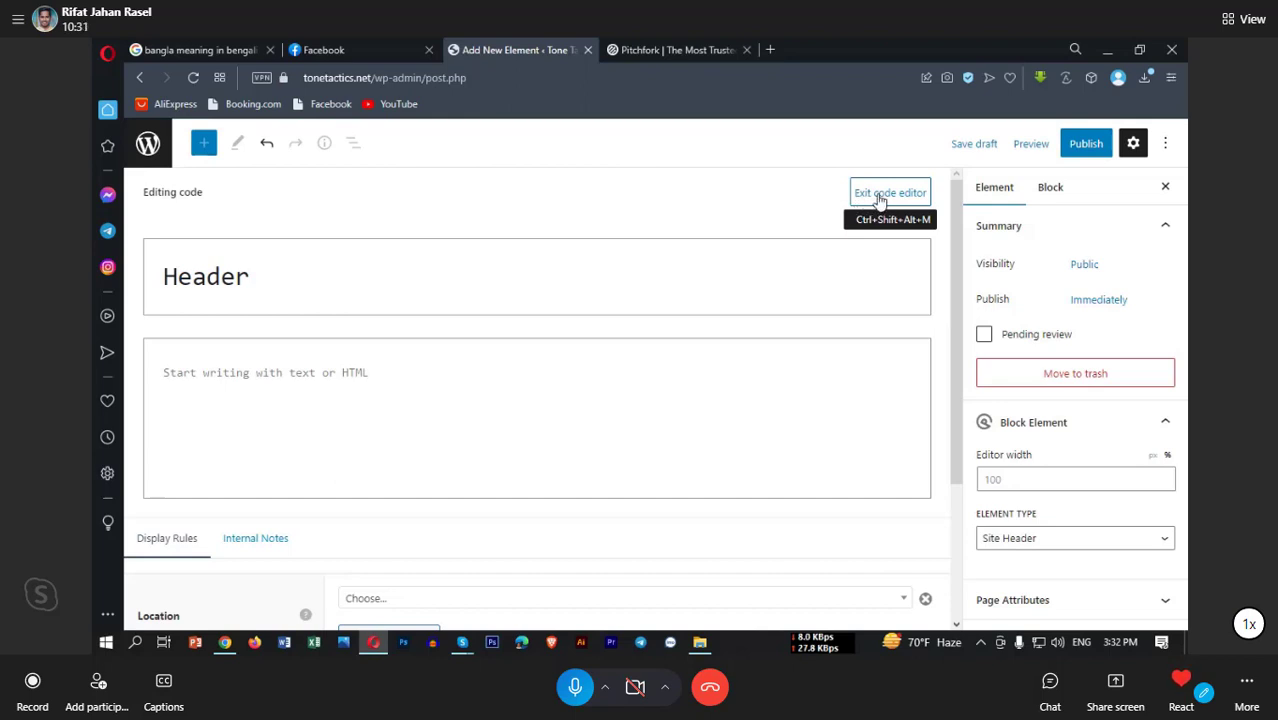
click(879, 197)
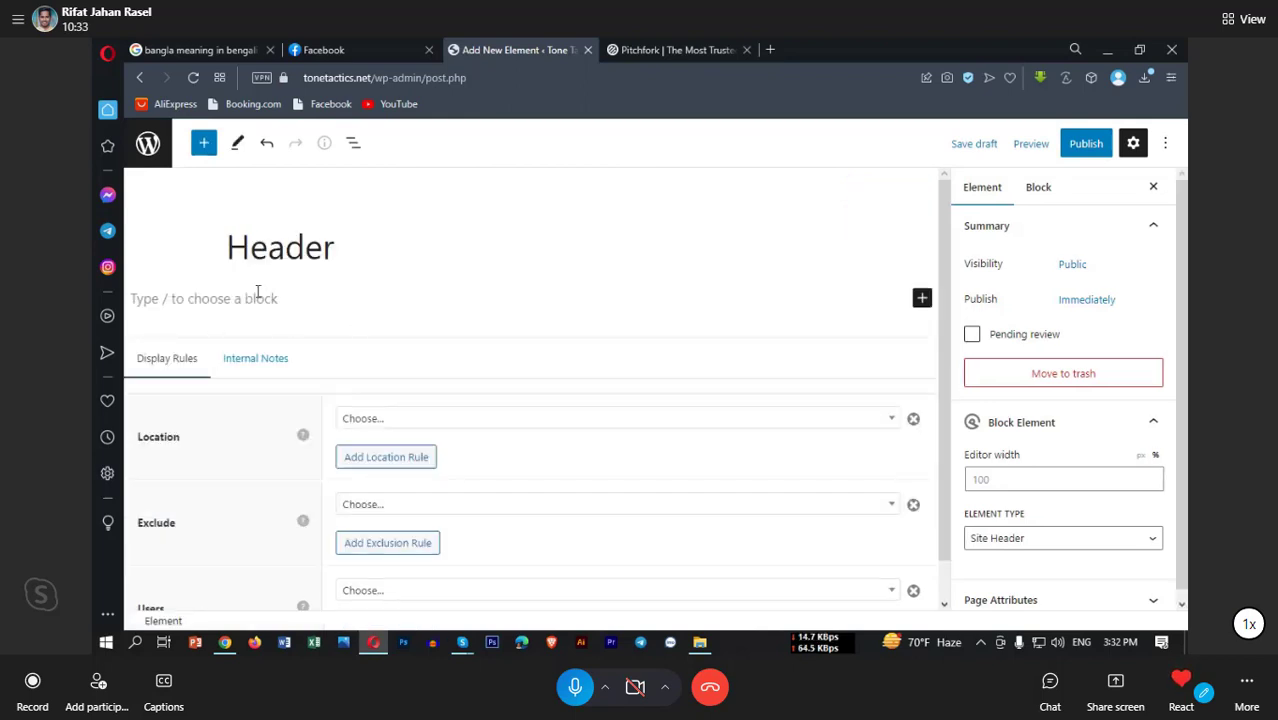
Step: Check the Pitchfork reference header and insert a Container block below the Header title
click(921, 301)
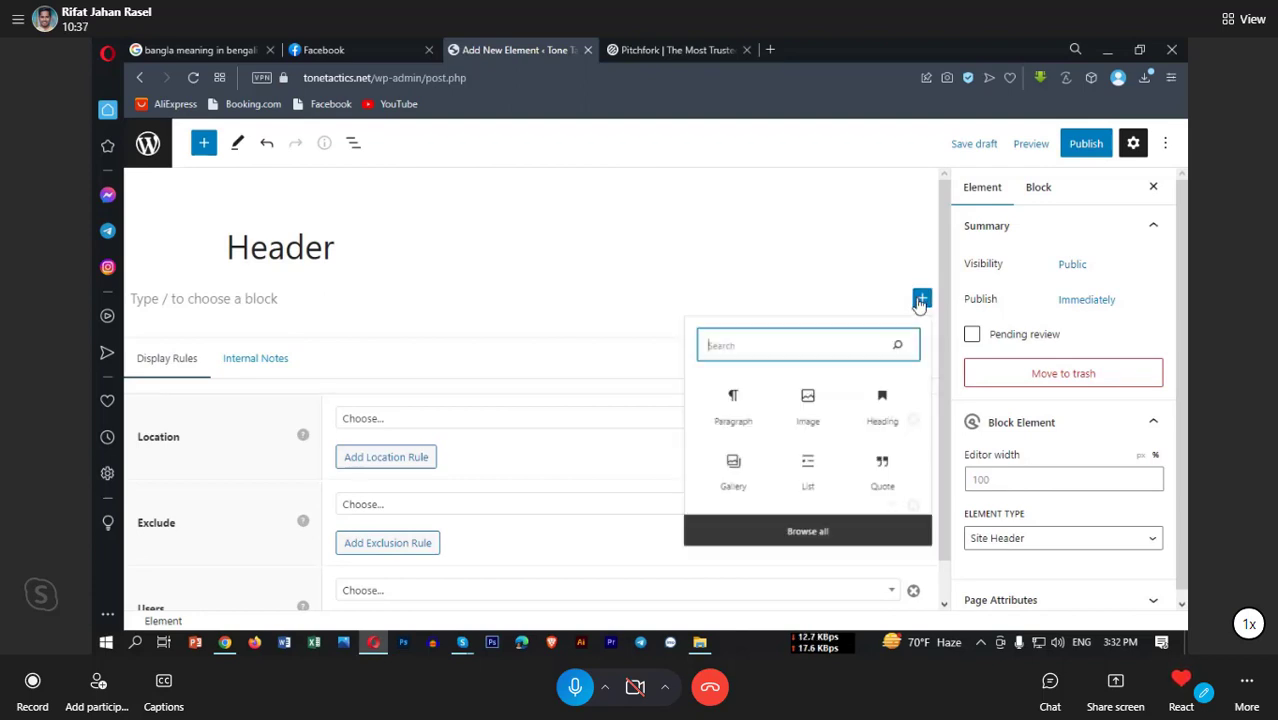
click(655, 55)
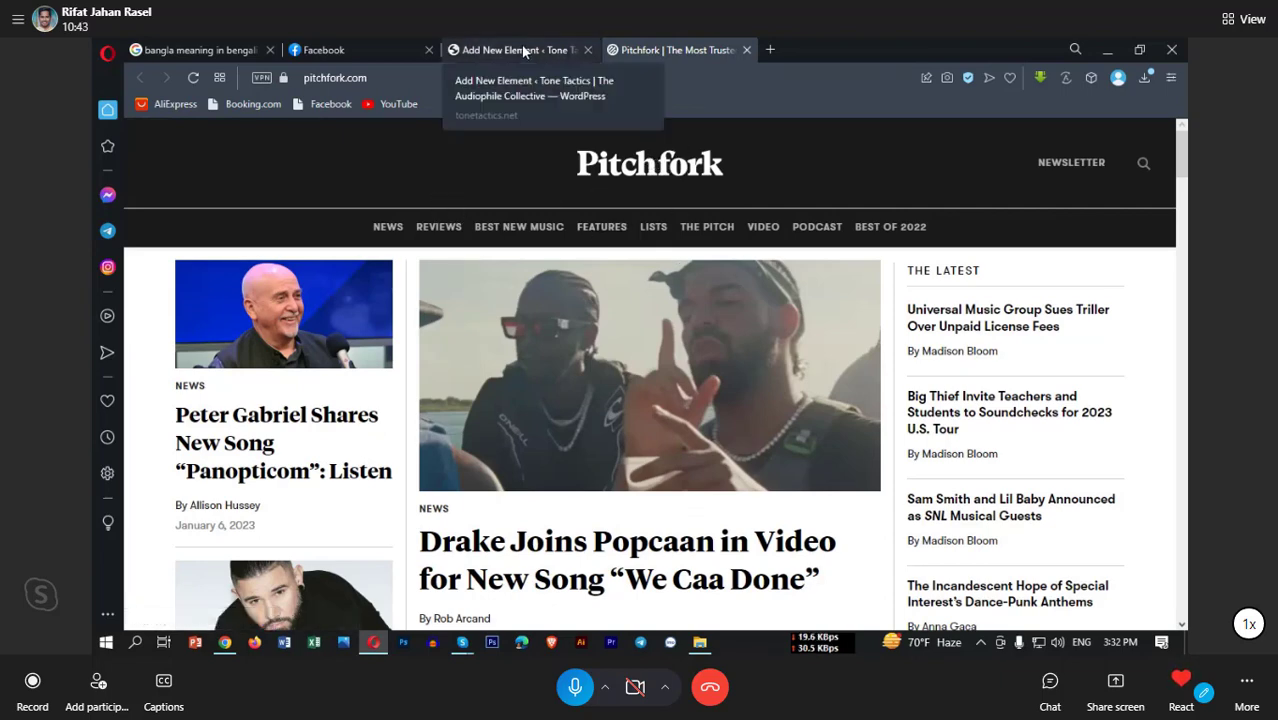
click(521, 51)
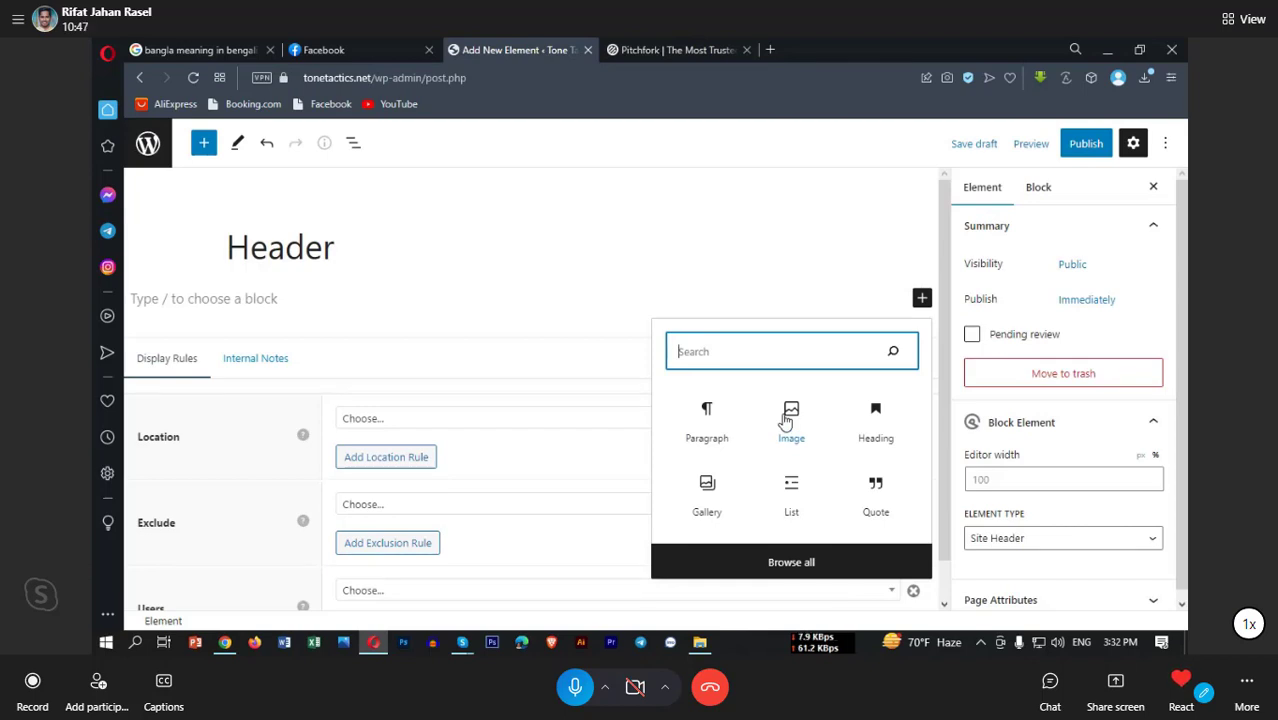
text(sec)
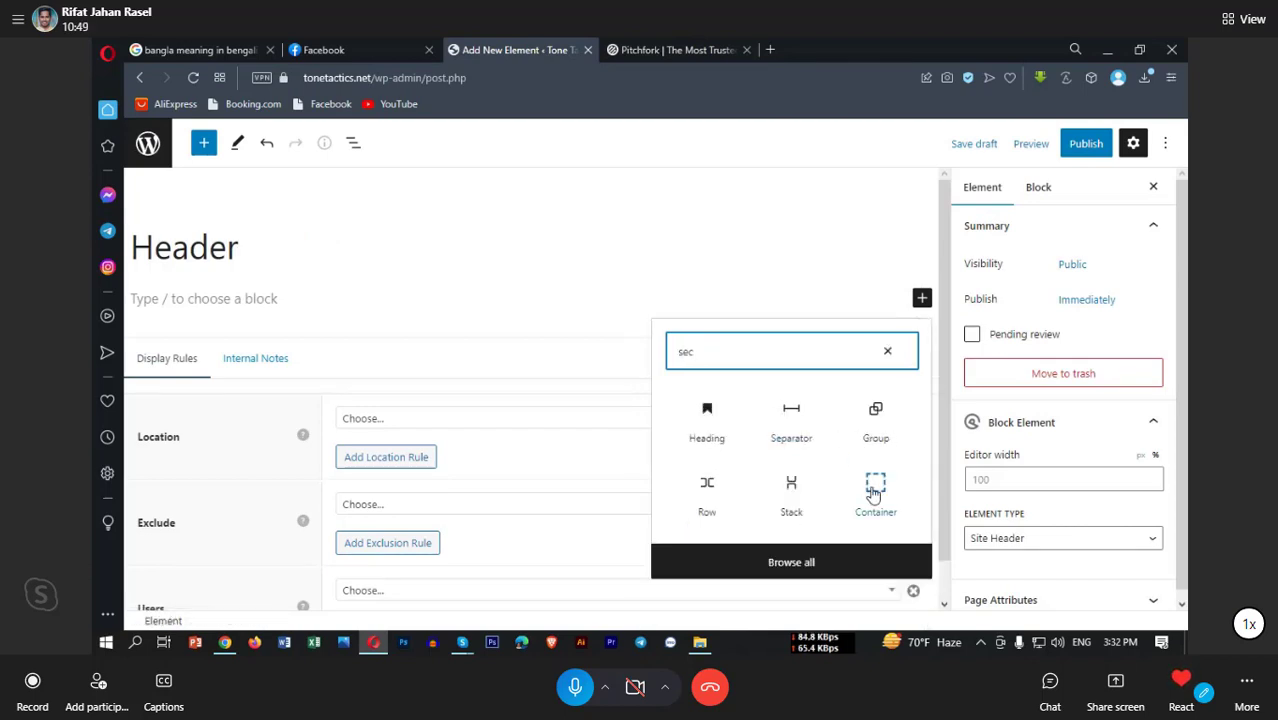
click(873, 492)
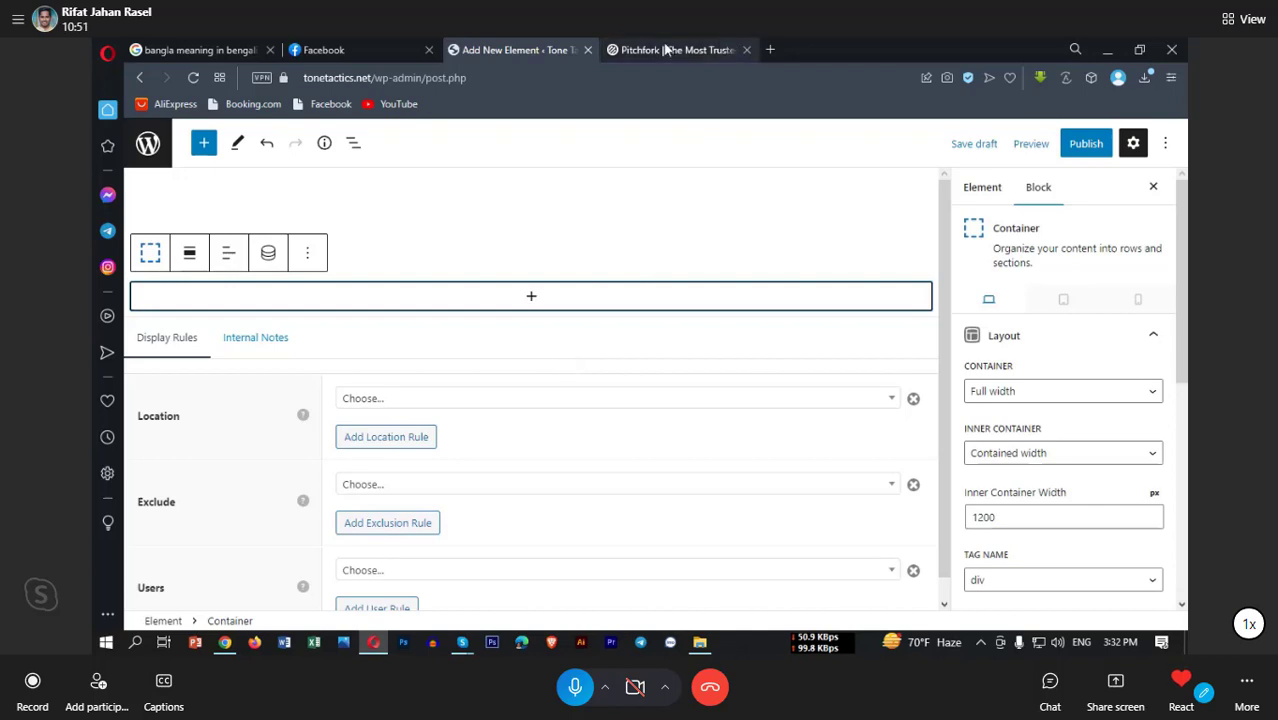
Step: Examine the logo and menu layout of the Pitchfork site's header and return to the Header element
click(665, 50)
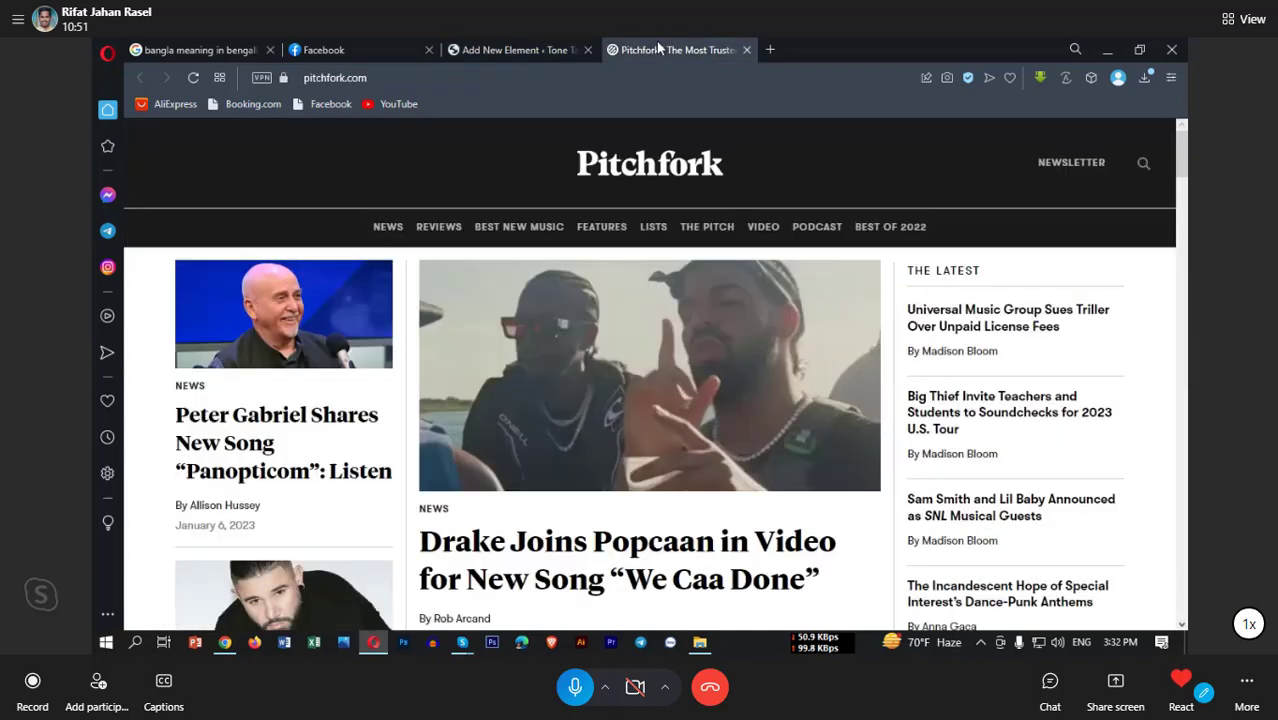
right_click(629, 176)
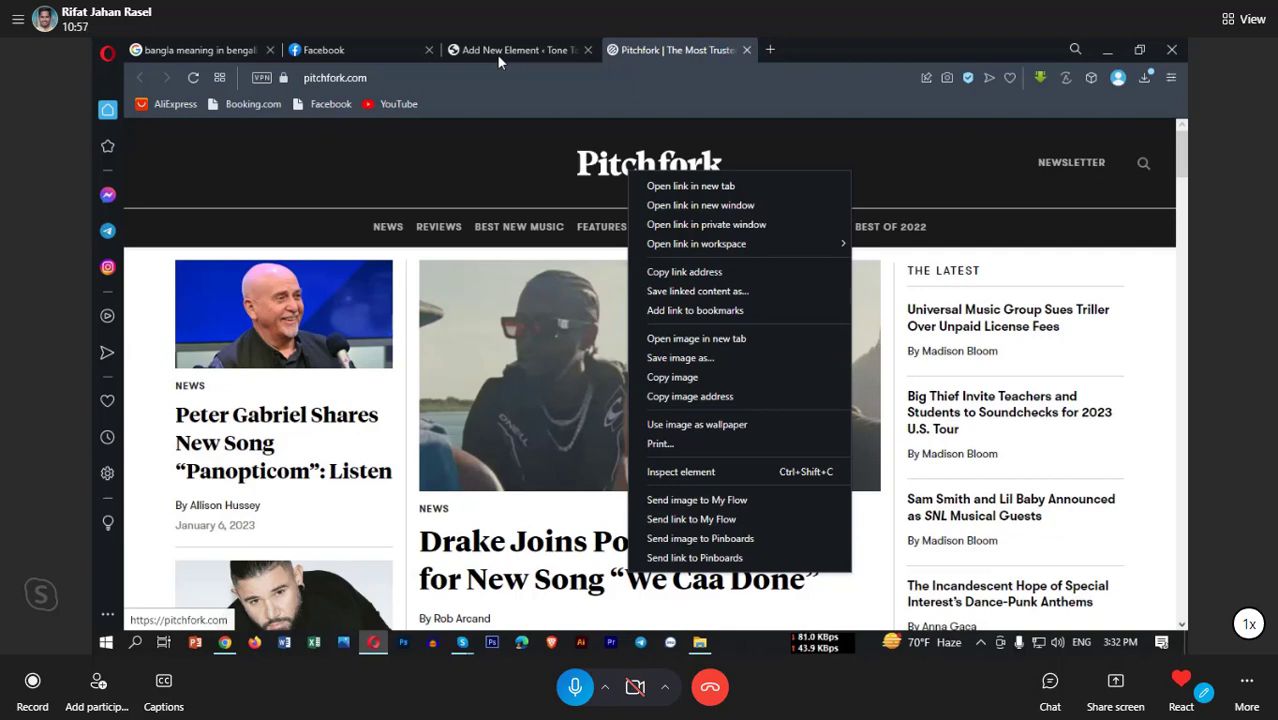
click(431, 172)
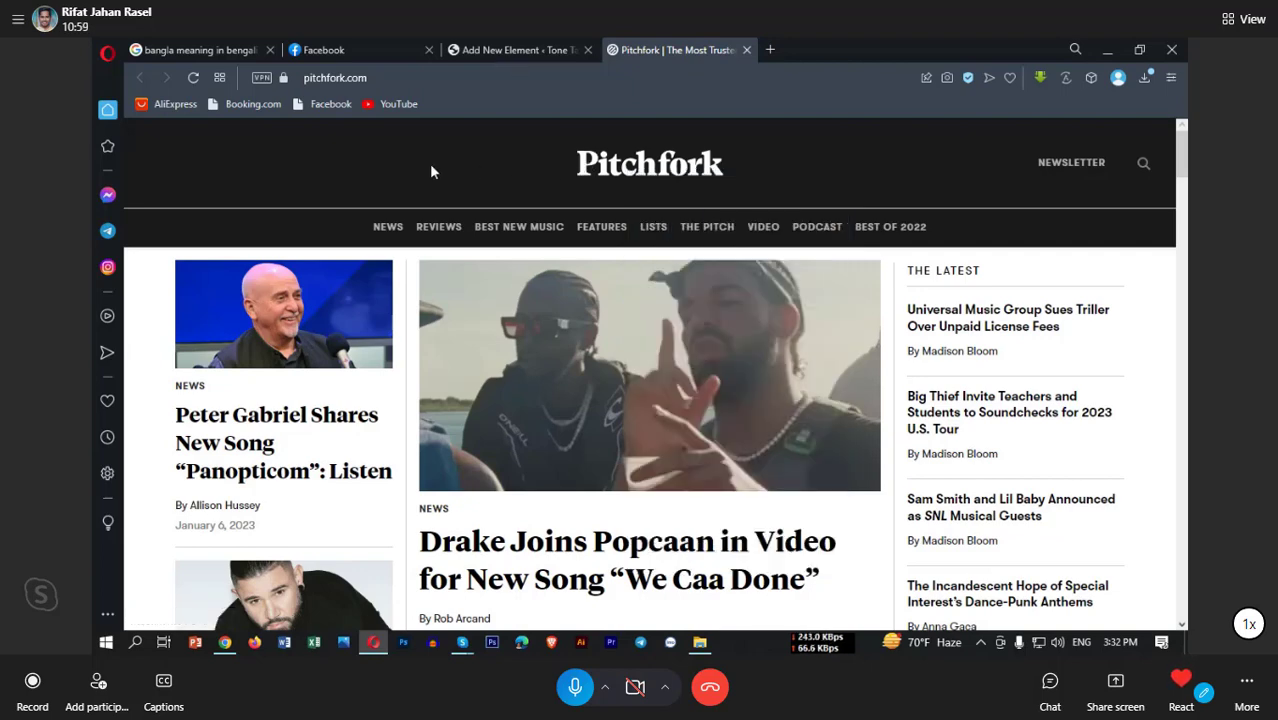
click(491, 52)
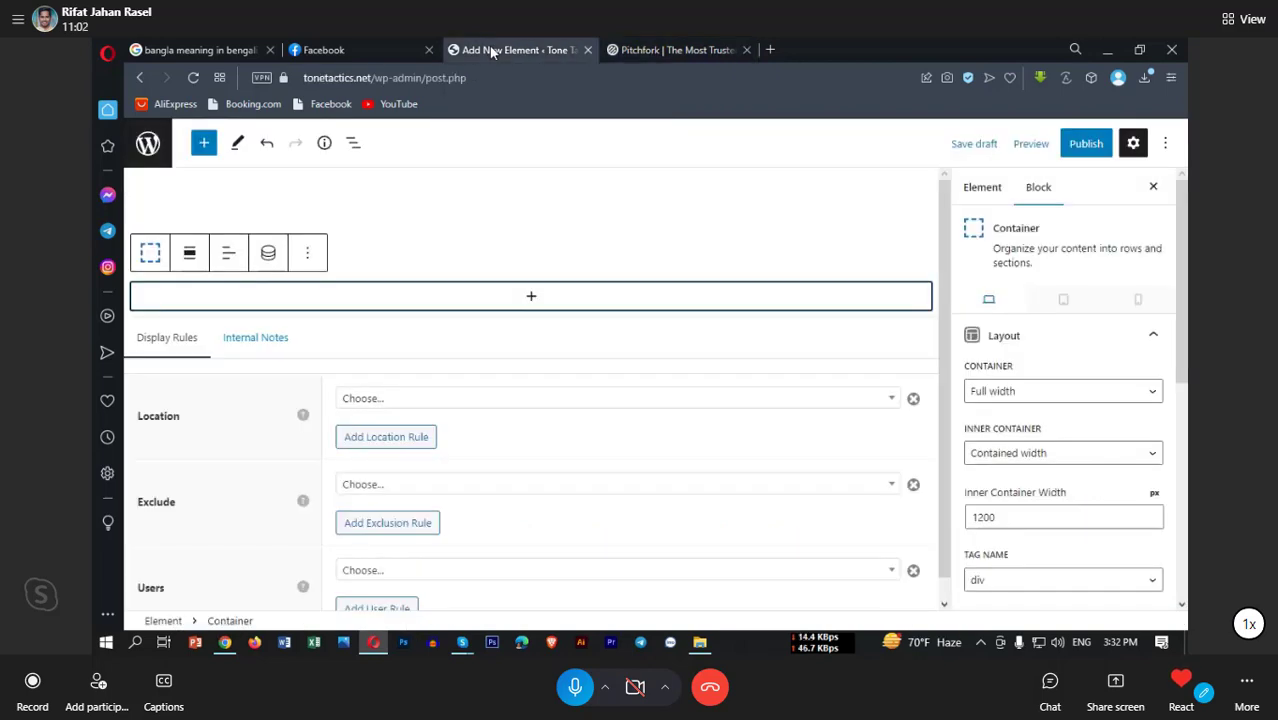
Step: Abandon adding a block inside the Container and remove the Container from the Header element
click(531, 297)
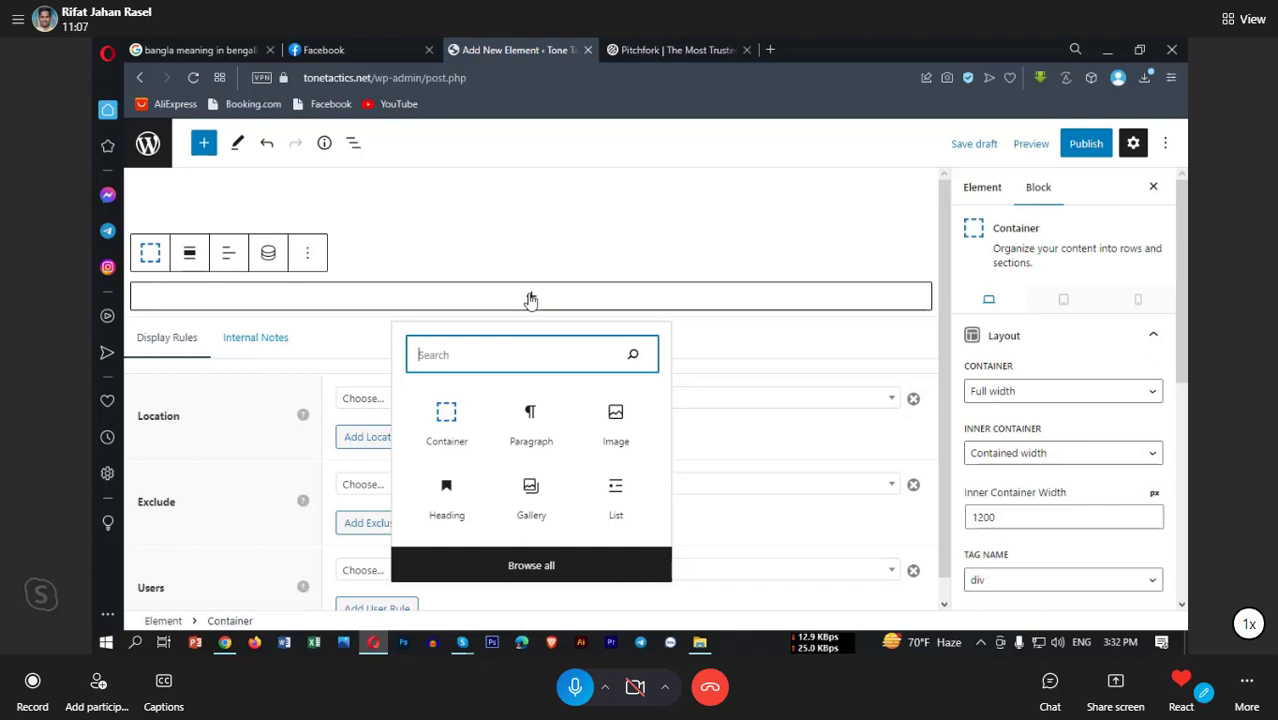
click(661, 47)
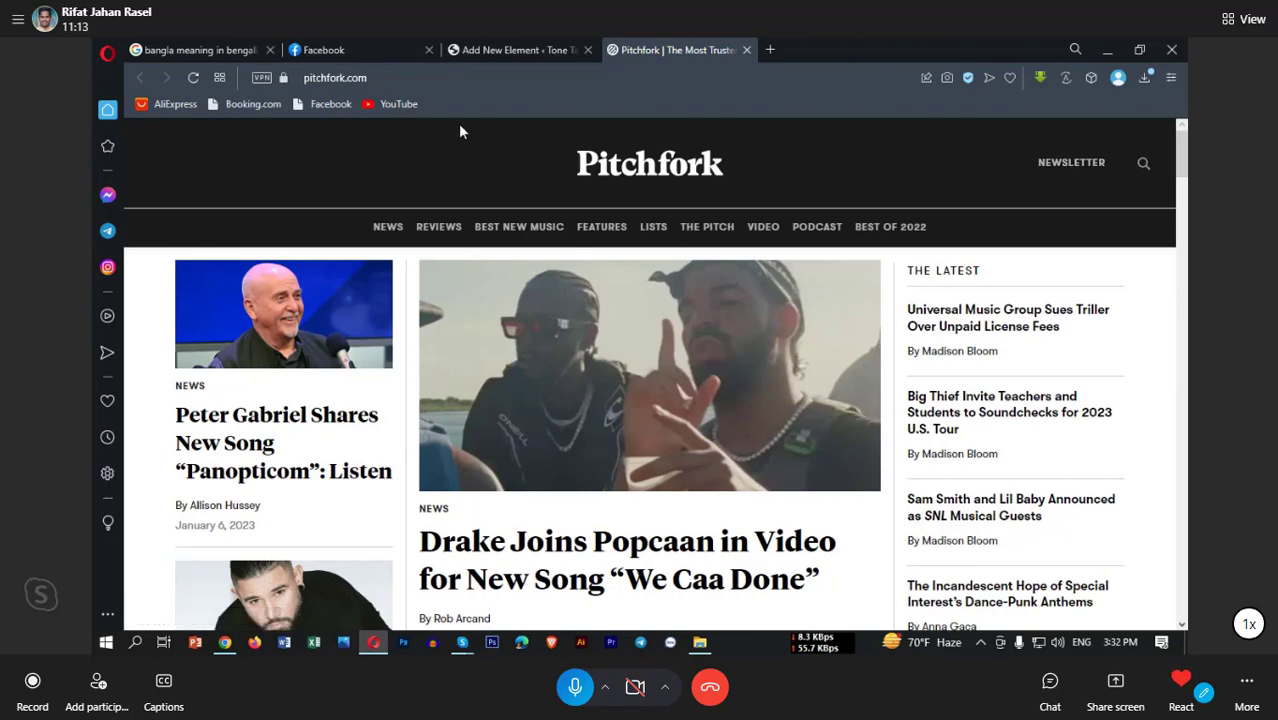
click(500, 50)
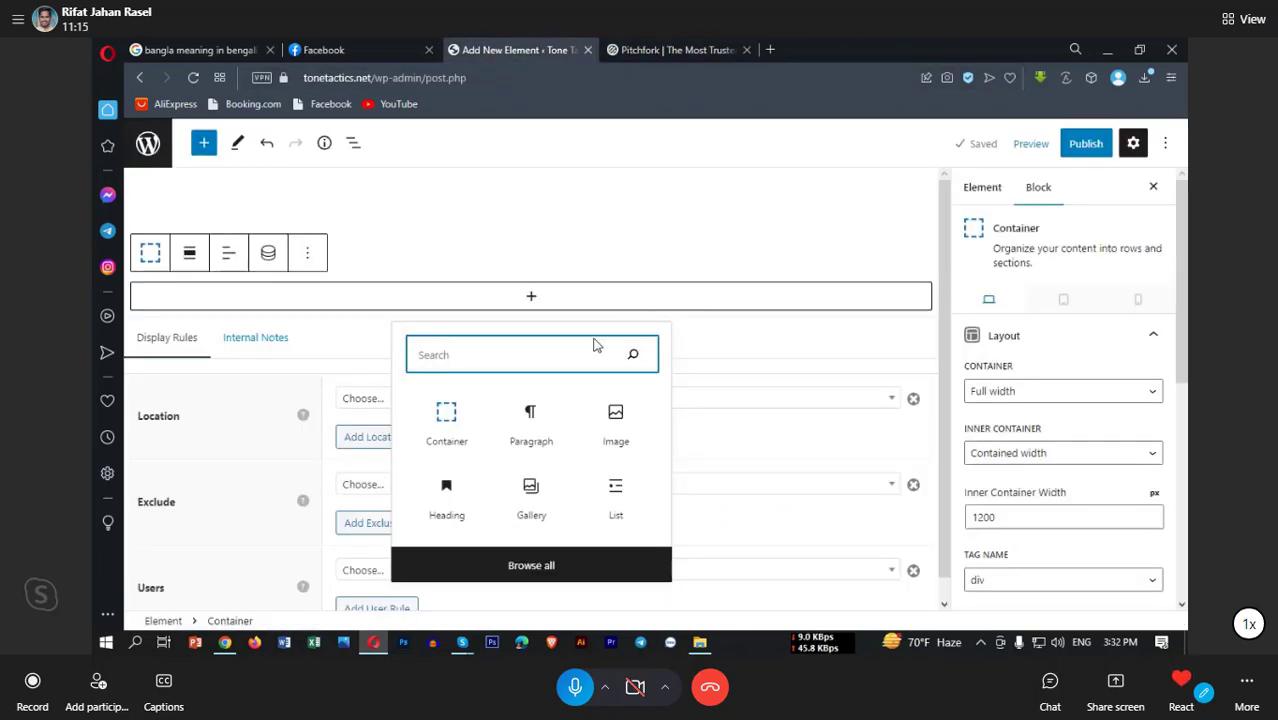
text(c)
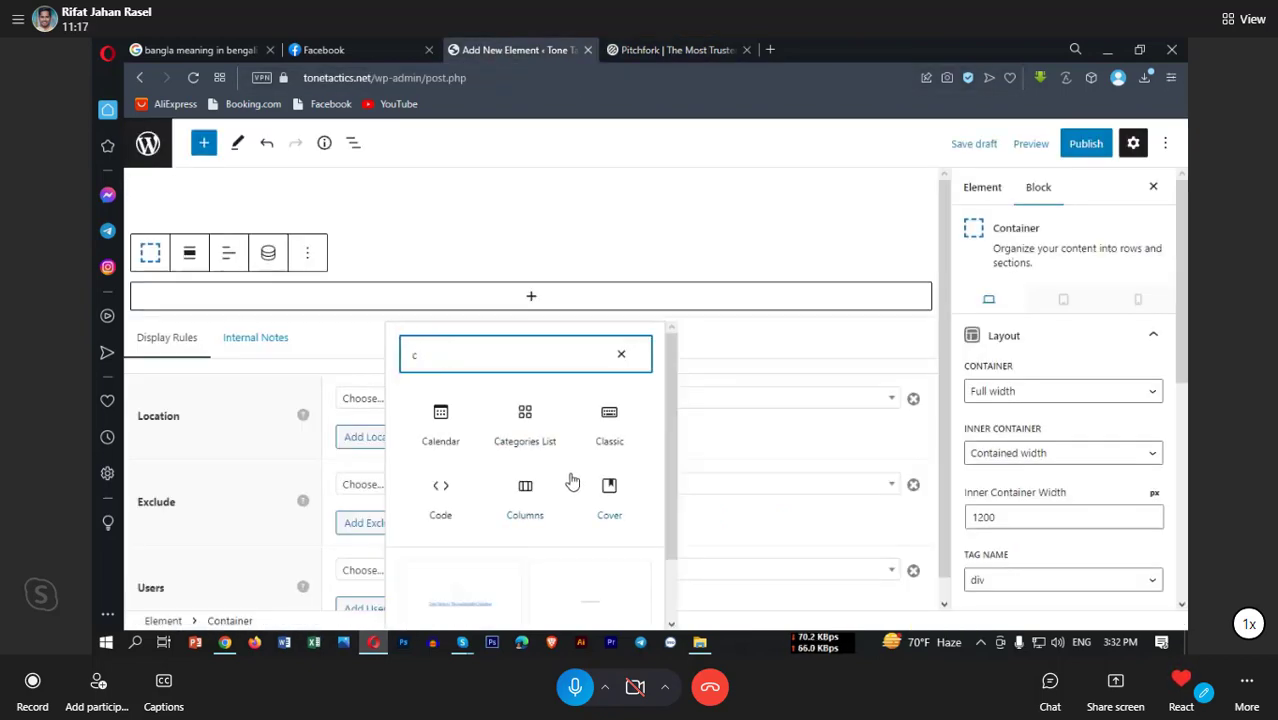
click(316, 263)
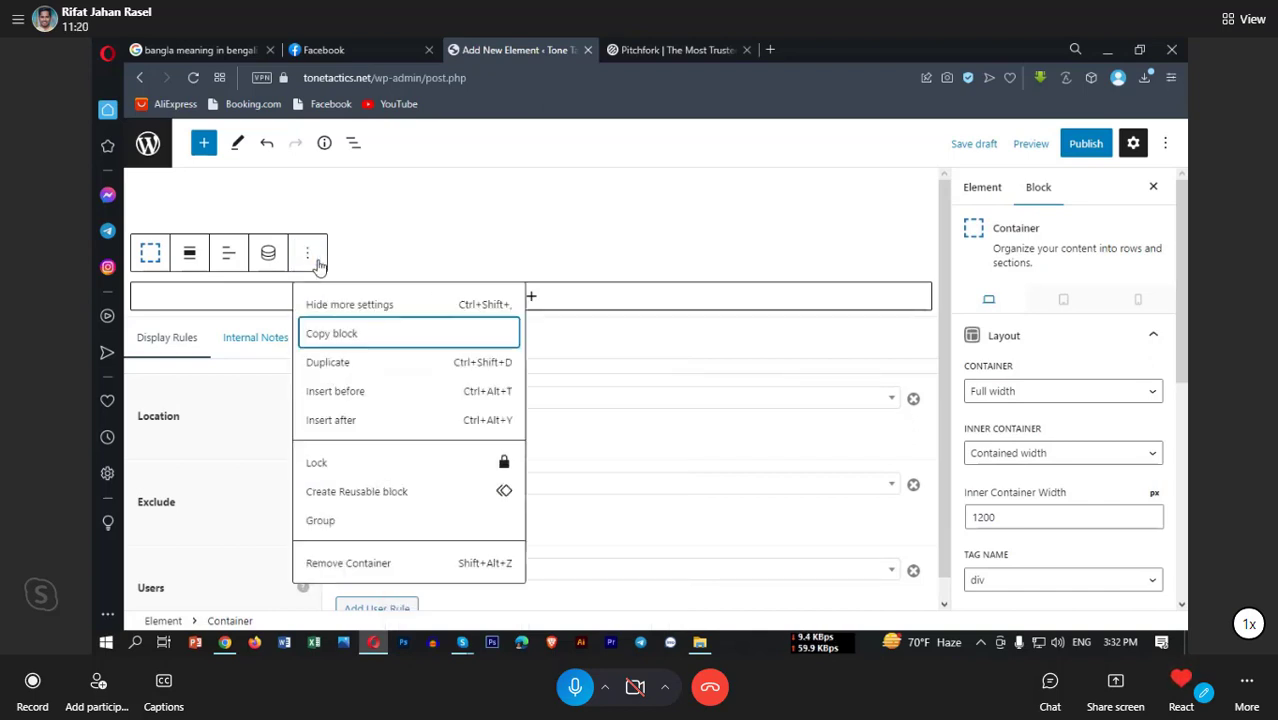
click(364, 576)
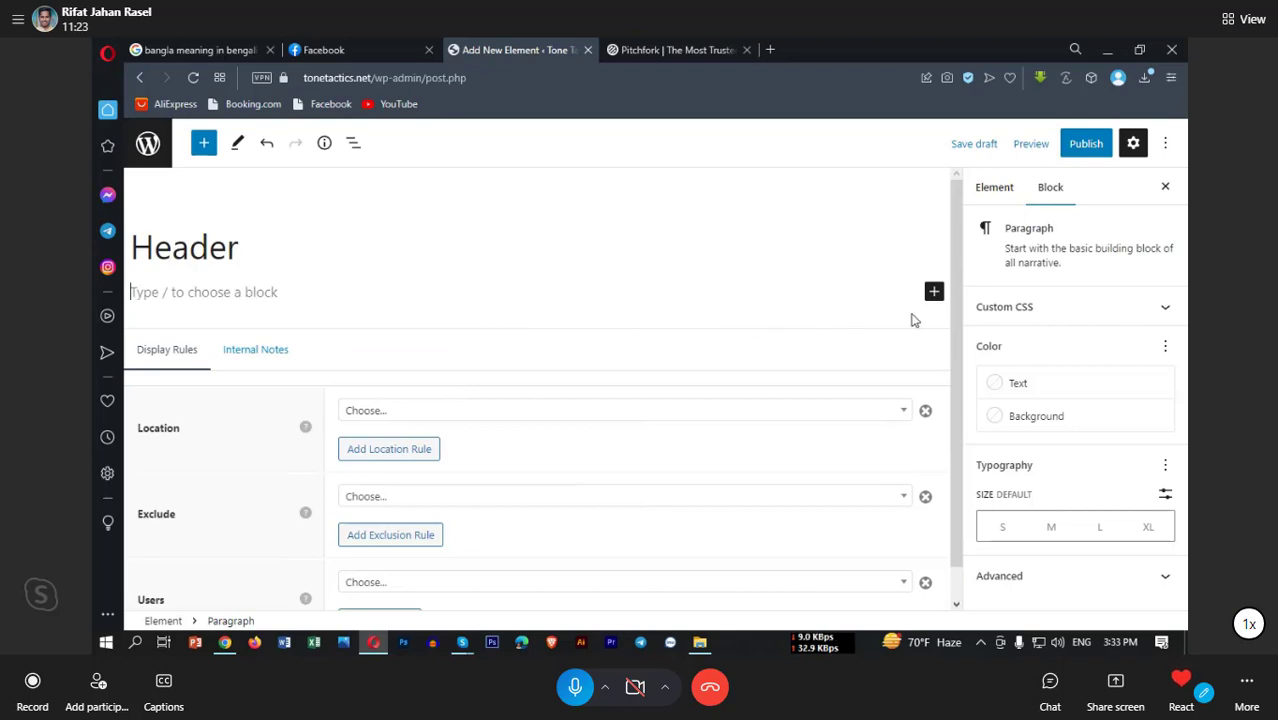
Step: Insert a Grid block with three equal-width containers below the Header title
click(933, 291)
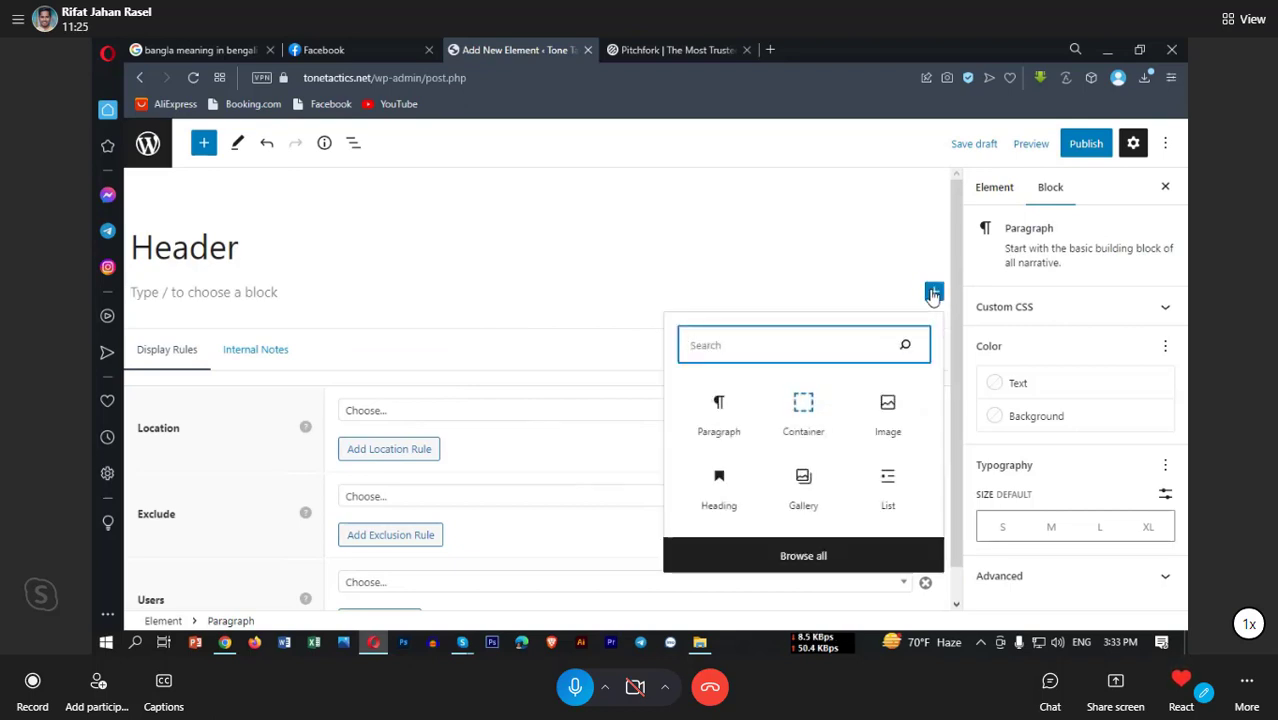
text(gr)
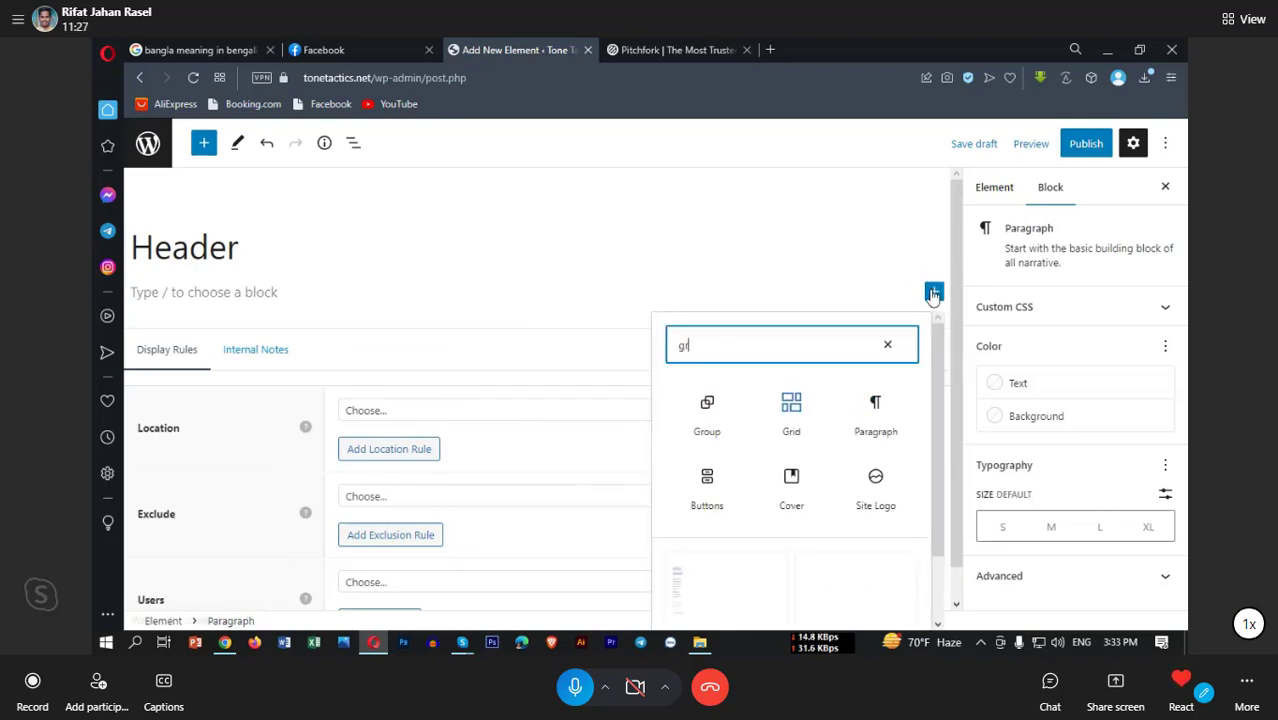
click(788, 418)
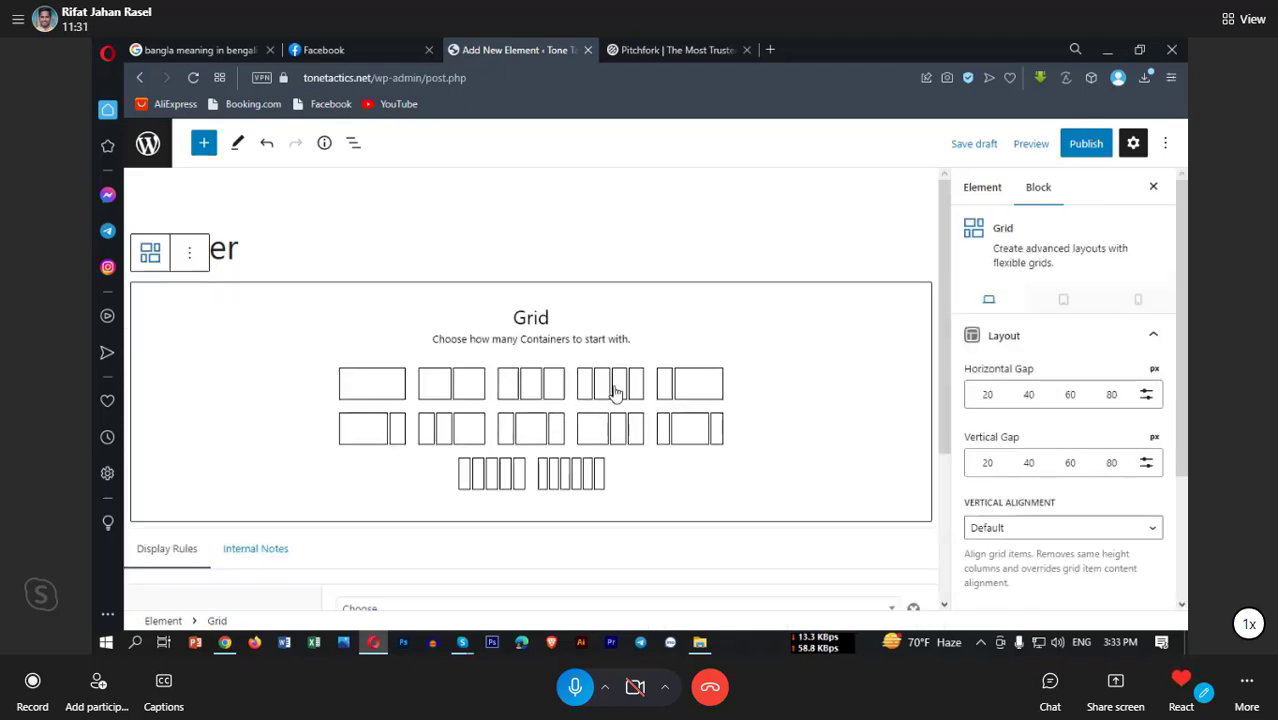
click(536, 390)
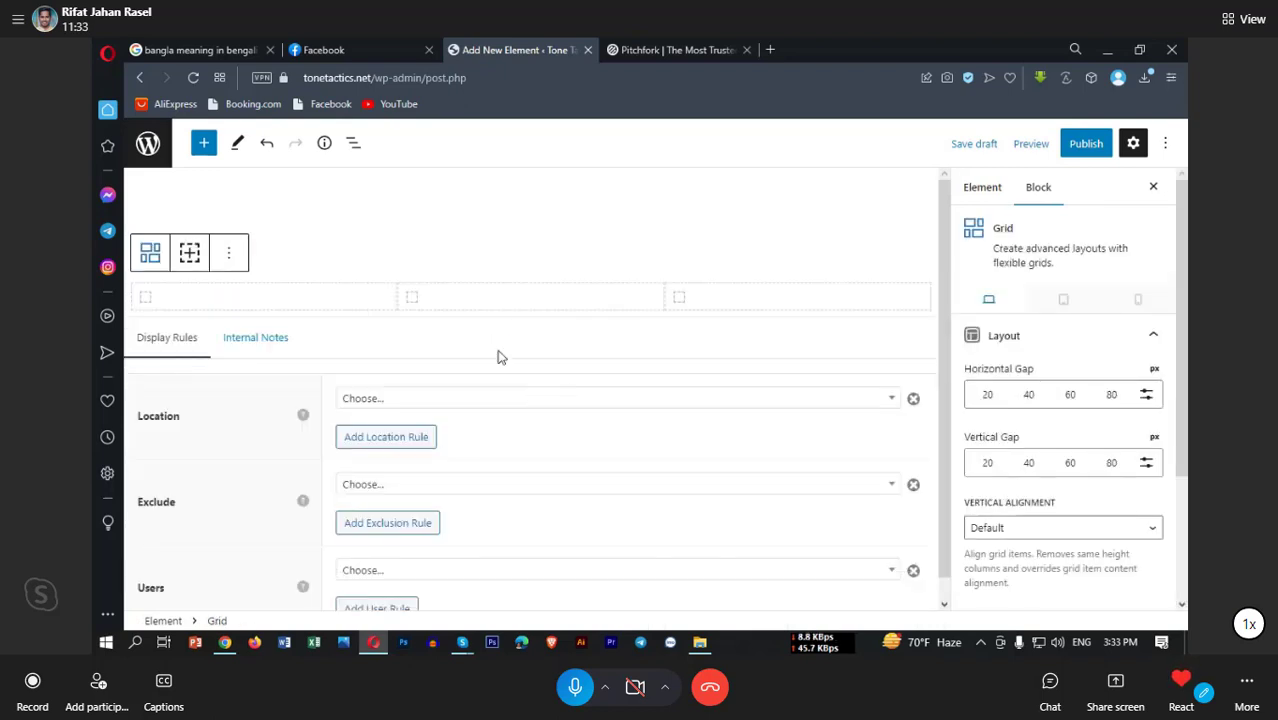
Step: Insert an Image block into the grid's middle container
click(538, 299)
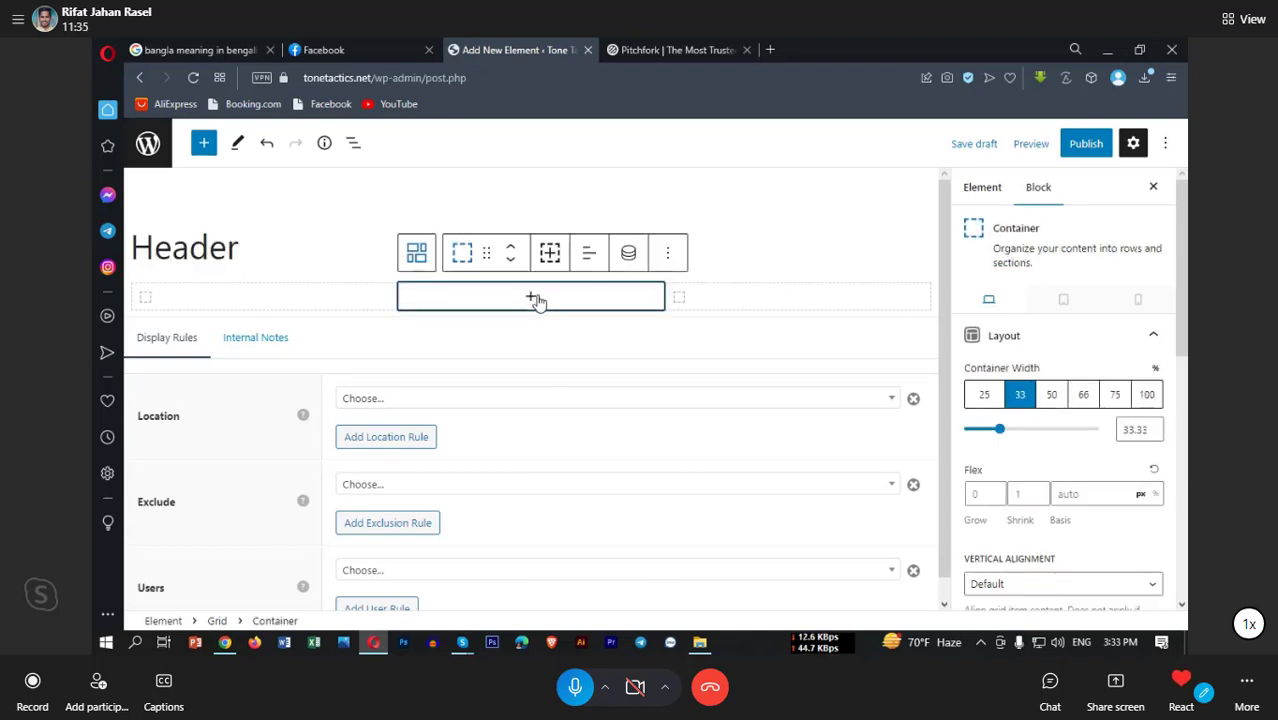
click(533, 298)
text(ima)
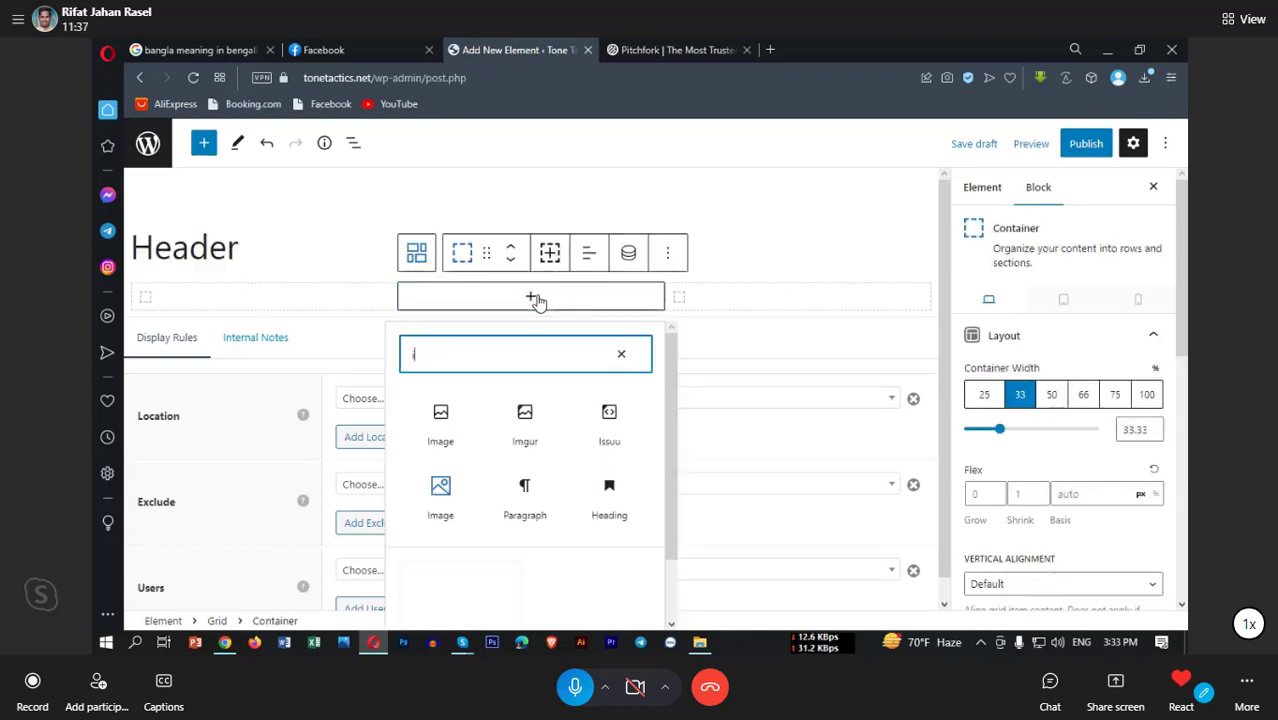
click(530, 450)
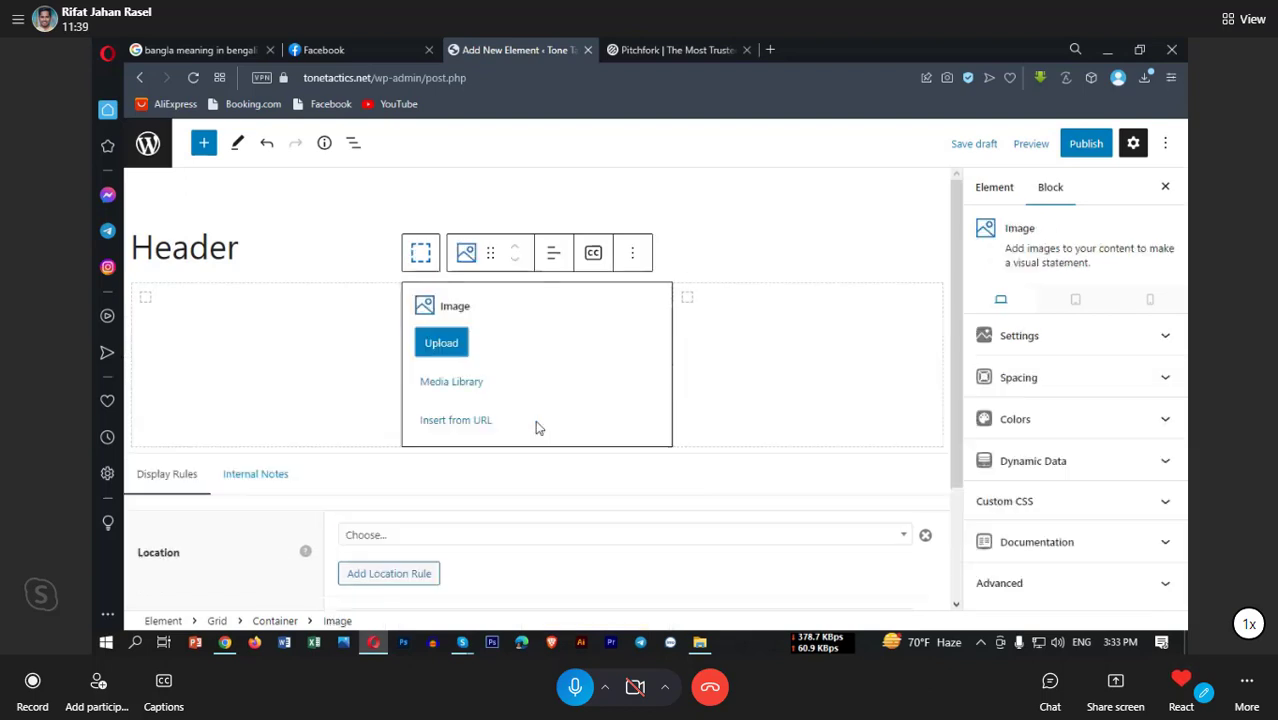
click(468, 378)
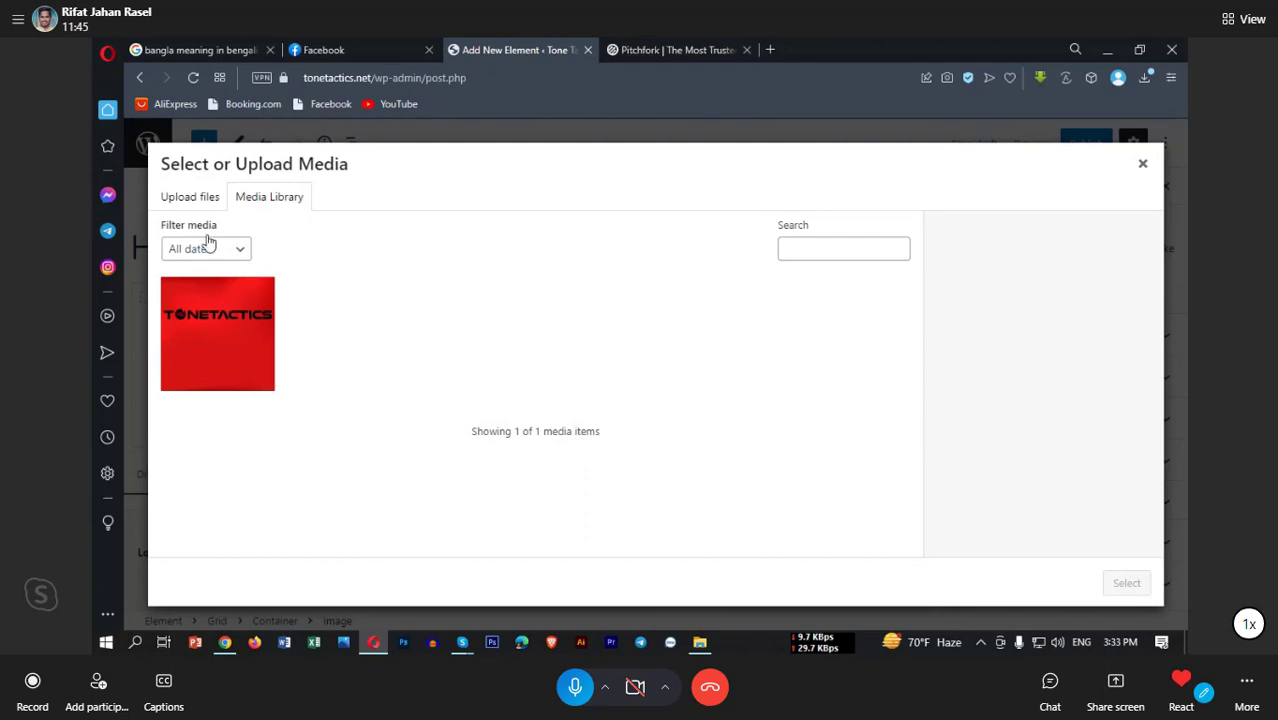
click(192, 198)
click(676, 50)
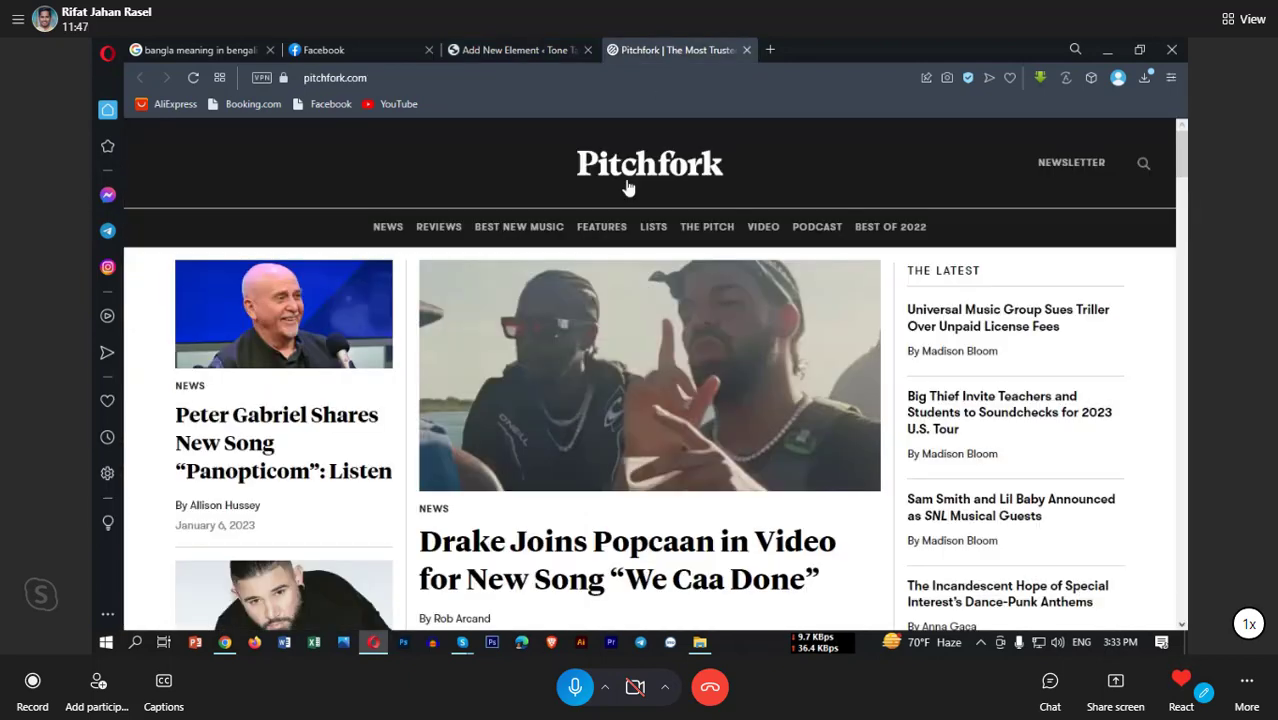
right_click(614, 172)
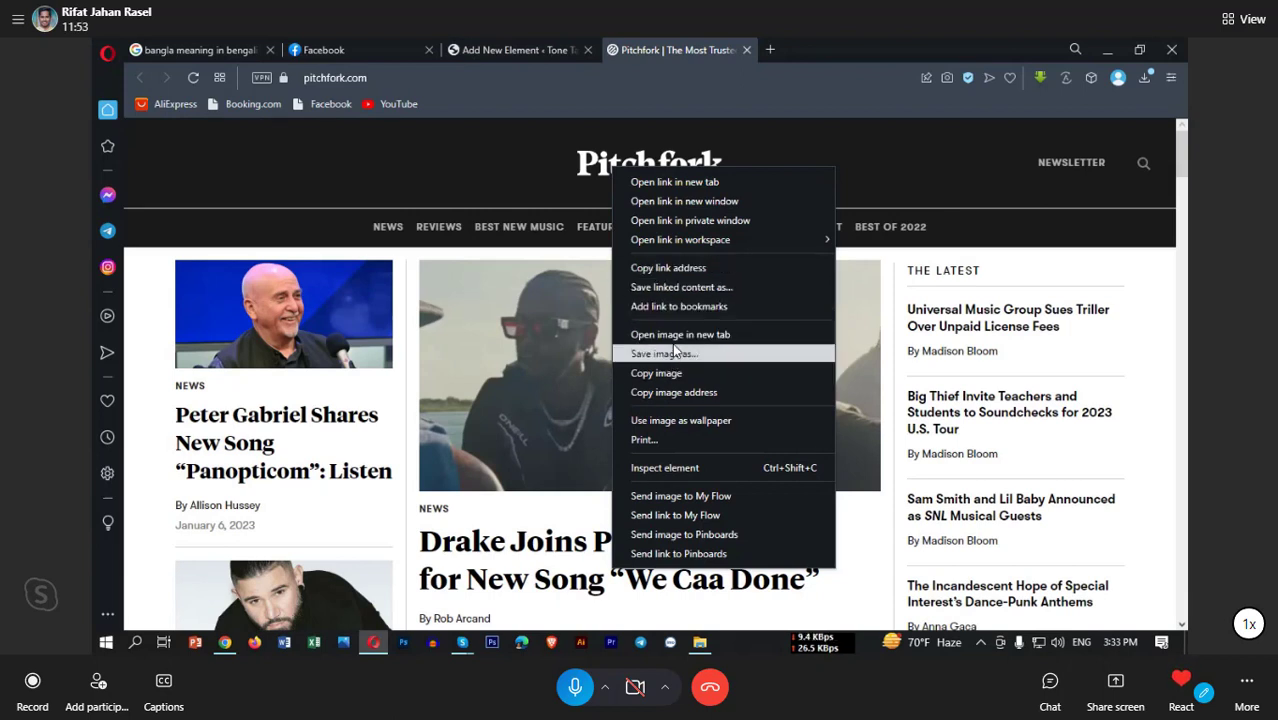
click(506, 52)
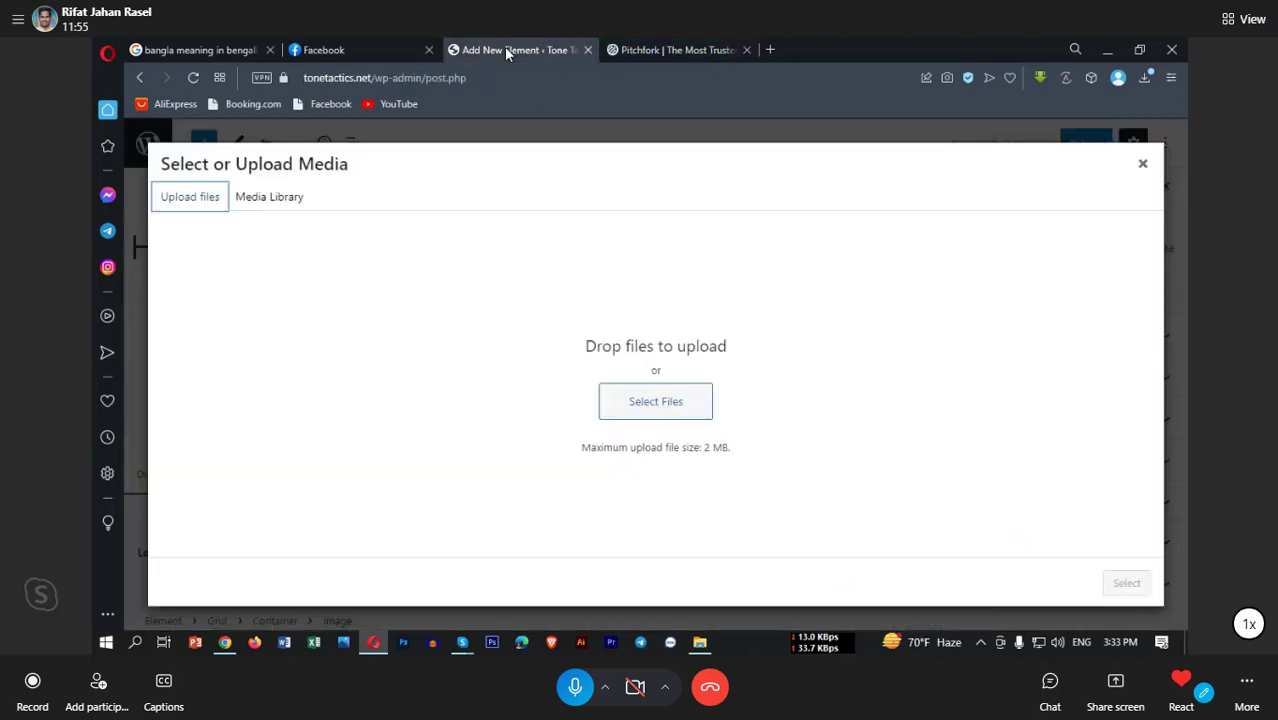
click(1140, 168)
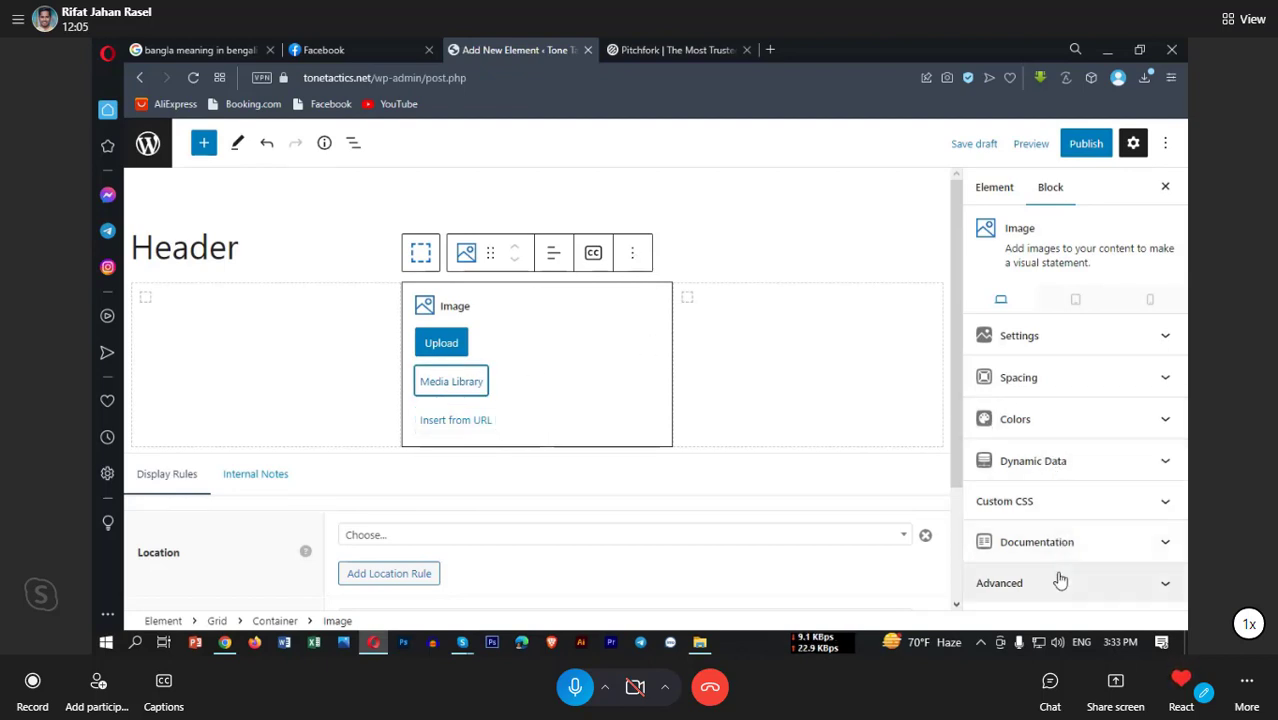
Step: Select the Image block in the grid's middle container and open its block options
click(736, 381)
click(538, 375)
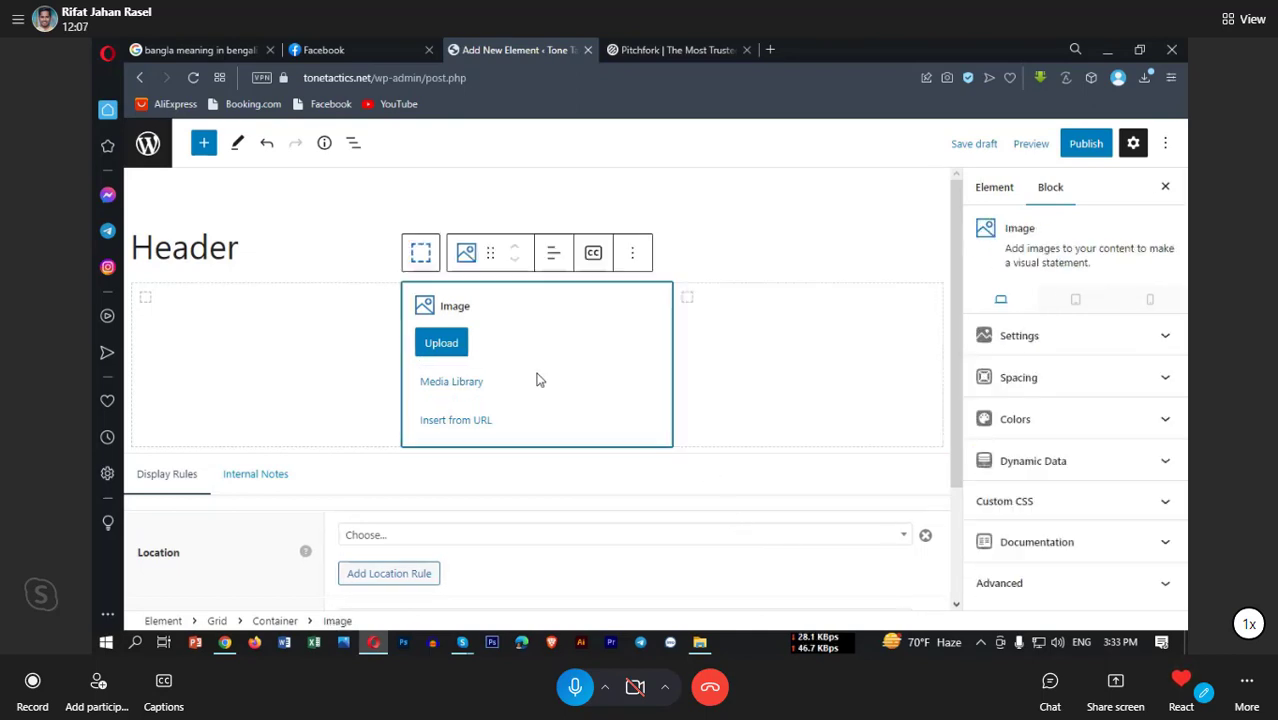
click(632, 253)
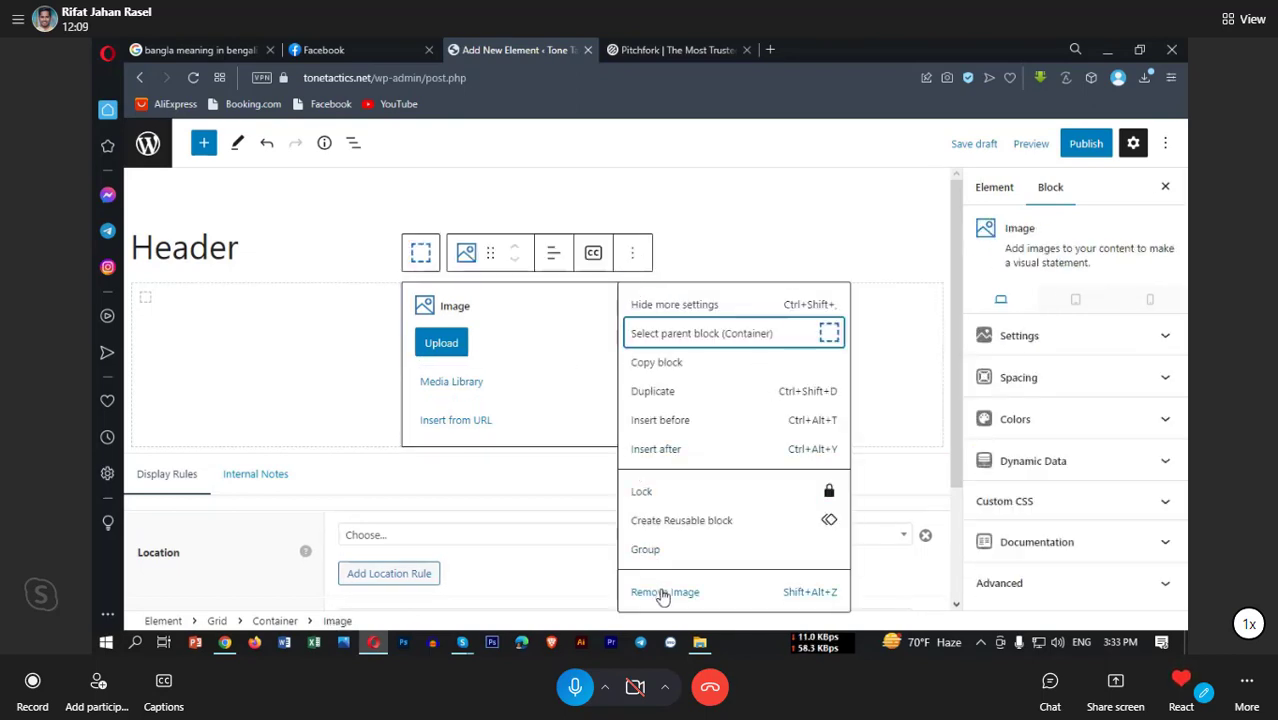
Step: Save the Pitchfork header logo as an SVG document in Downloads and return to the Header element
click(666, 50)
right_click(640, 262)
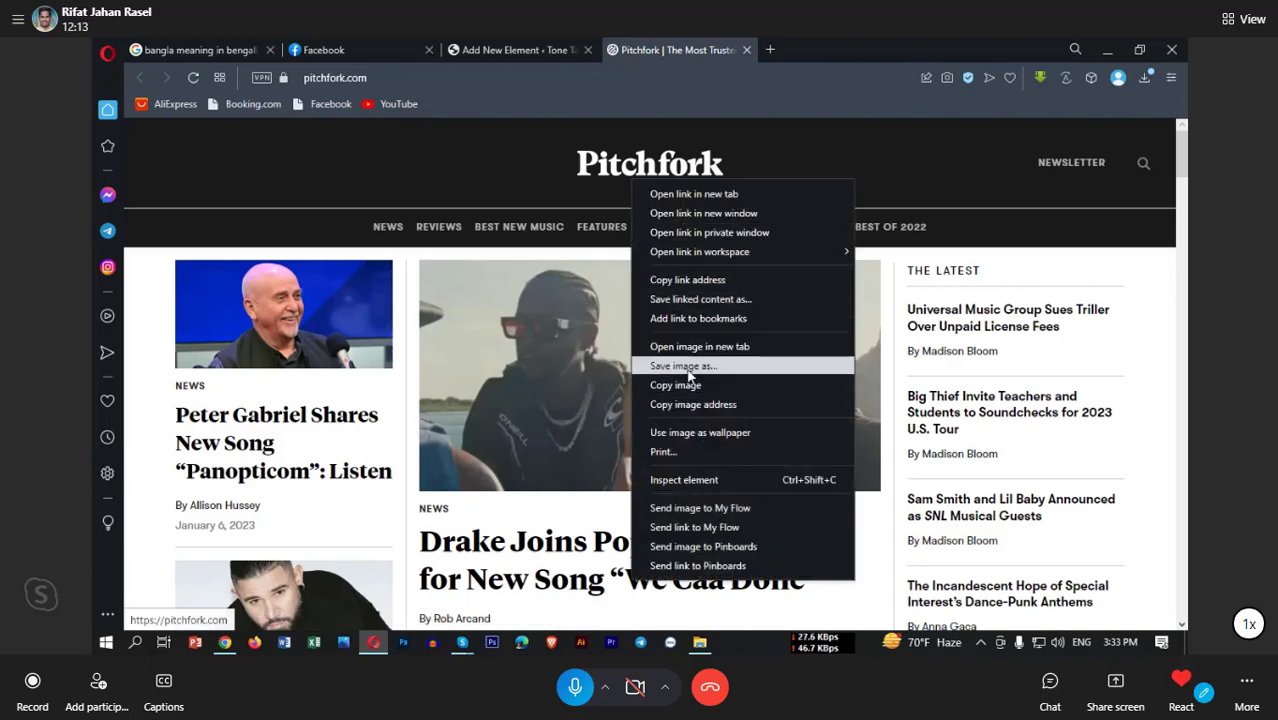
click(690, 385)
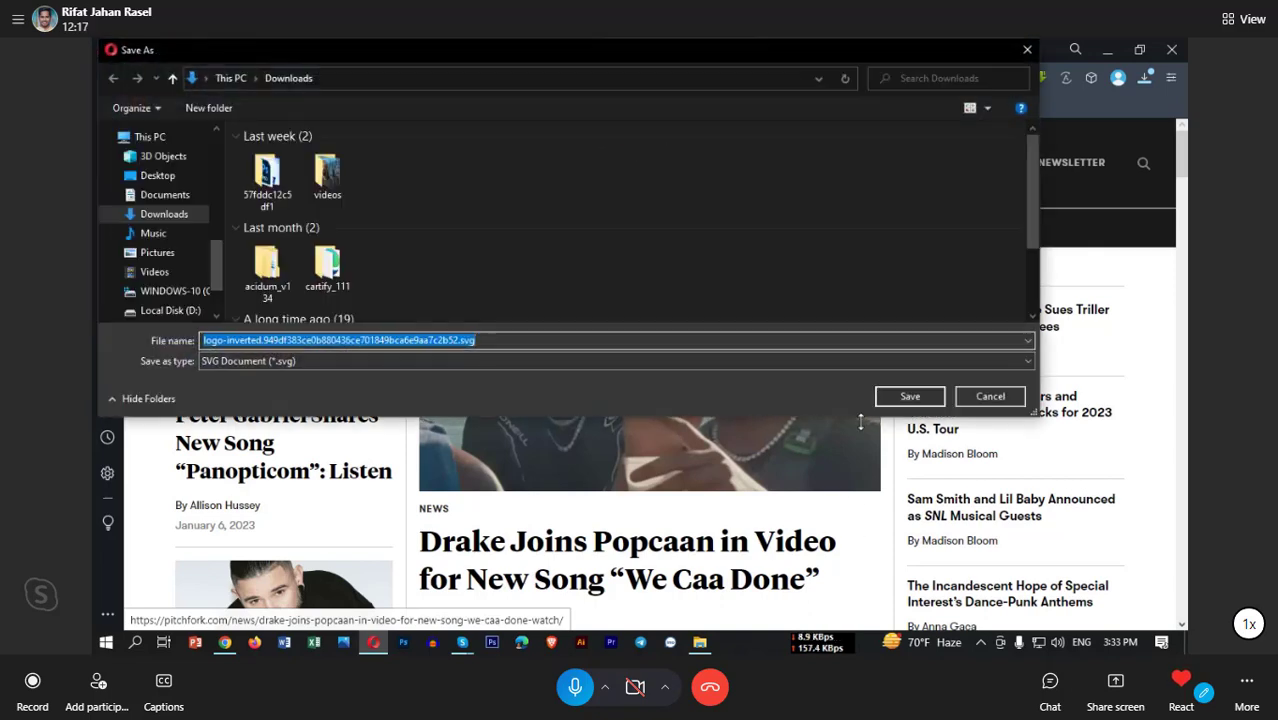
click(905, 398)
click(493, 49)
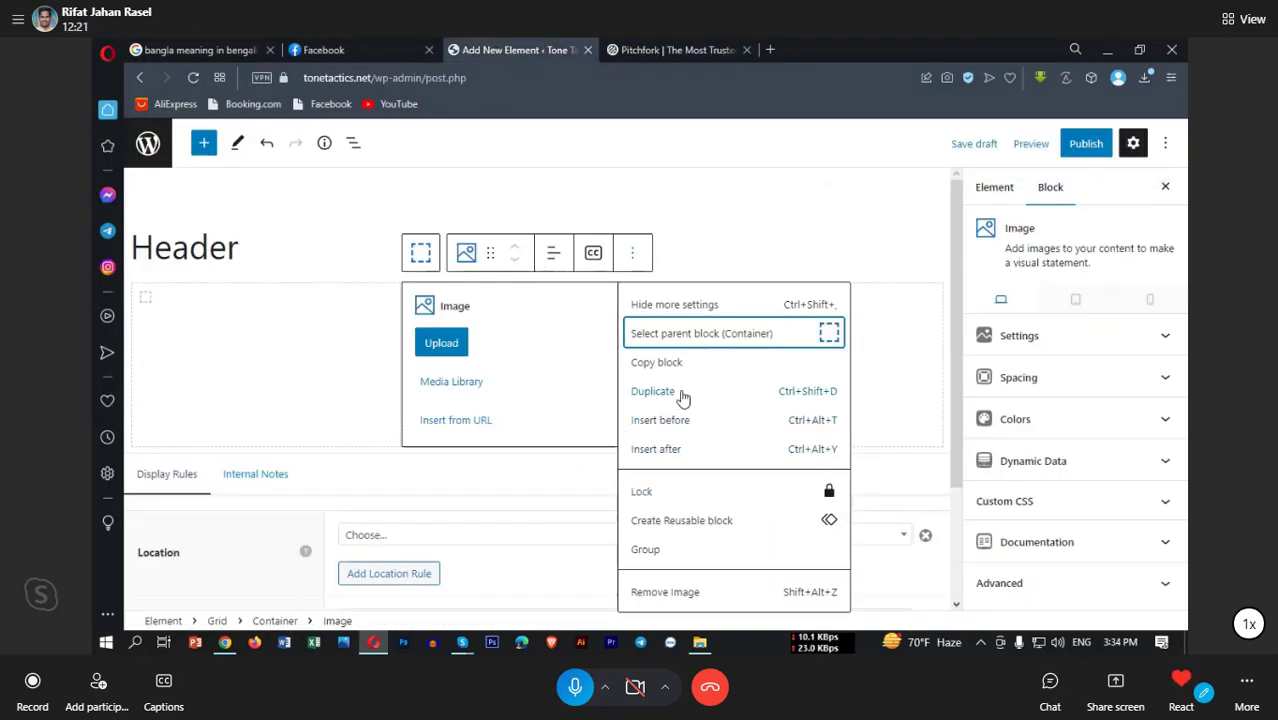
Step: Try to upload the saved Pitchfork logo SVG to the media library for the Image block in the grid's middle container
click(445, 358)
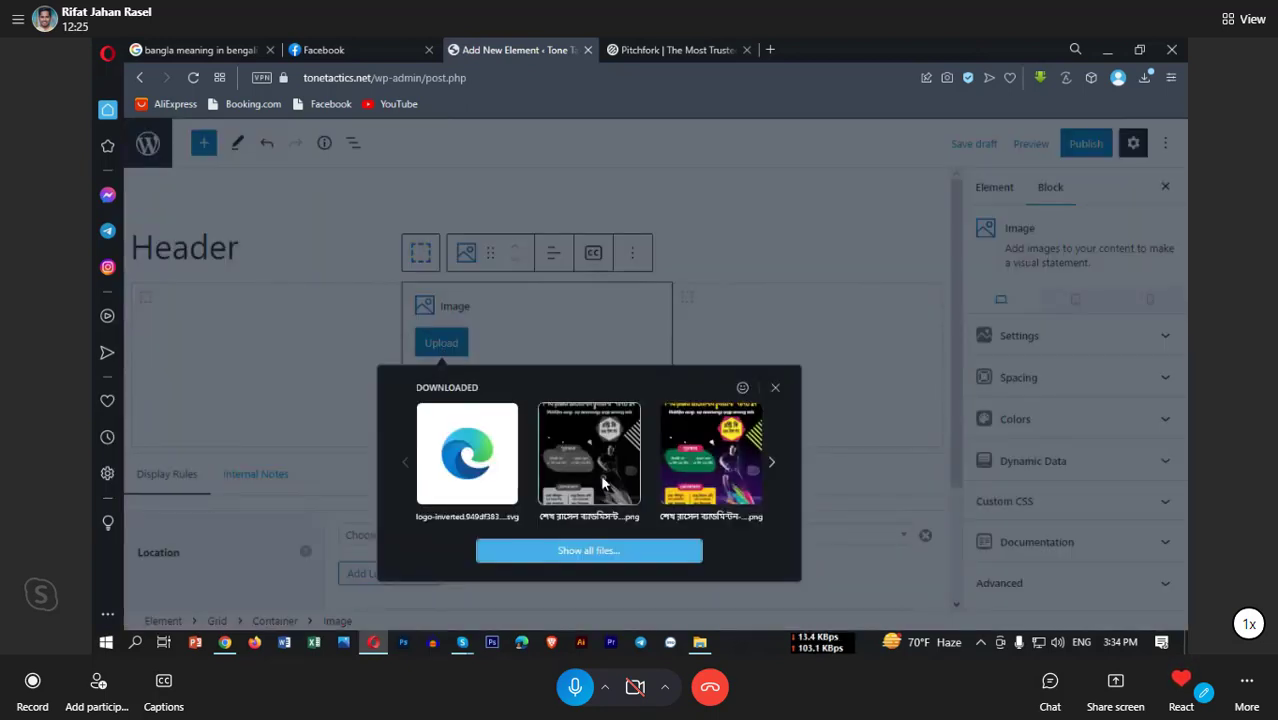
key(Escape)
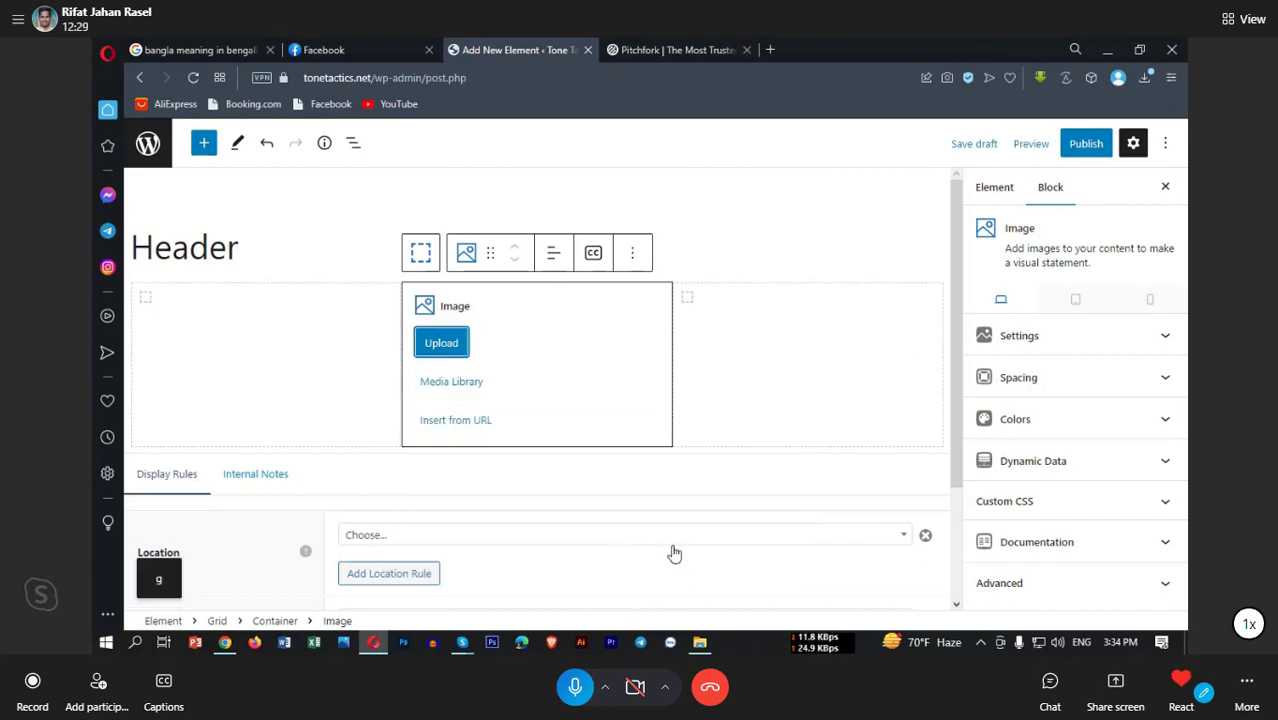
click(446, 388)
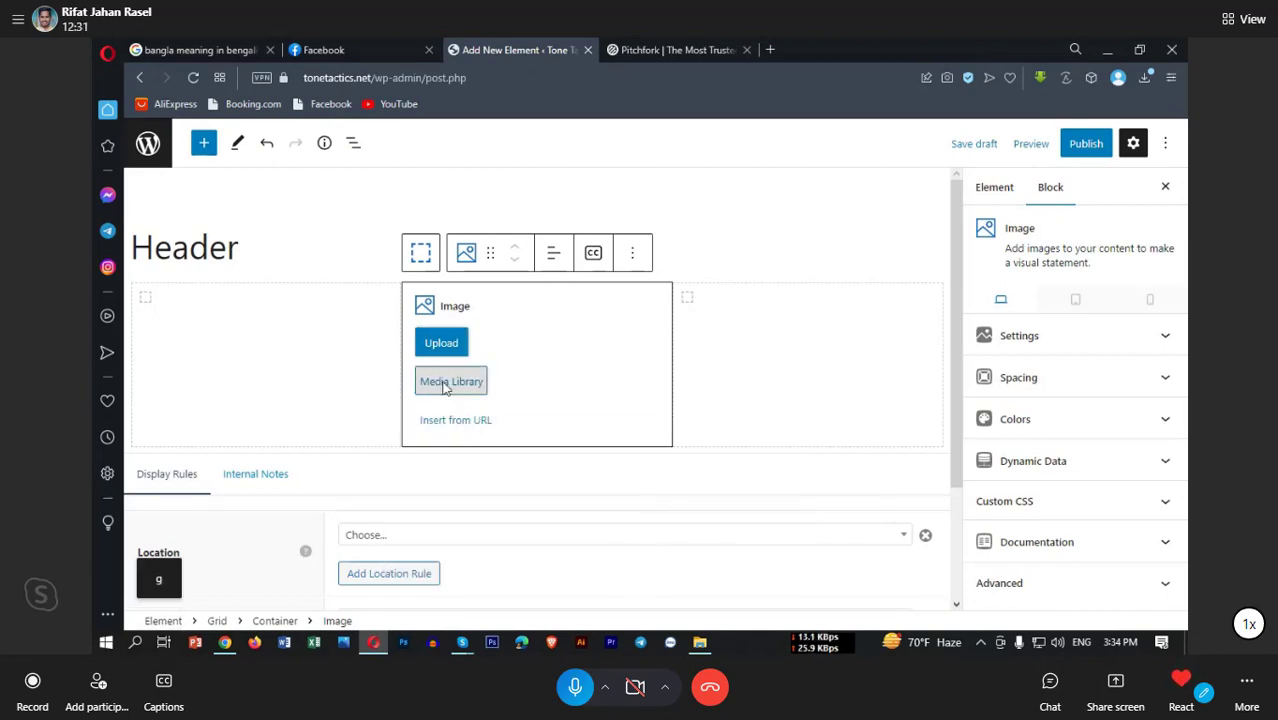
click(190, 195)
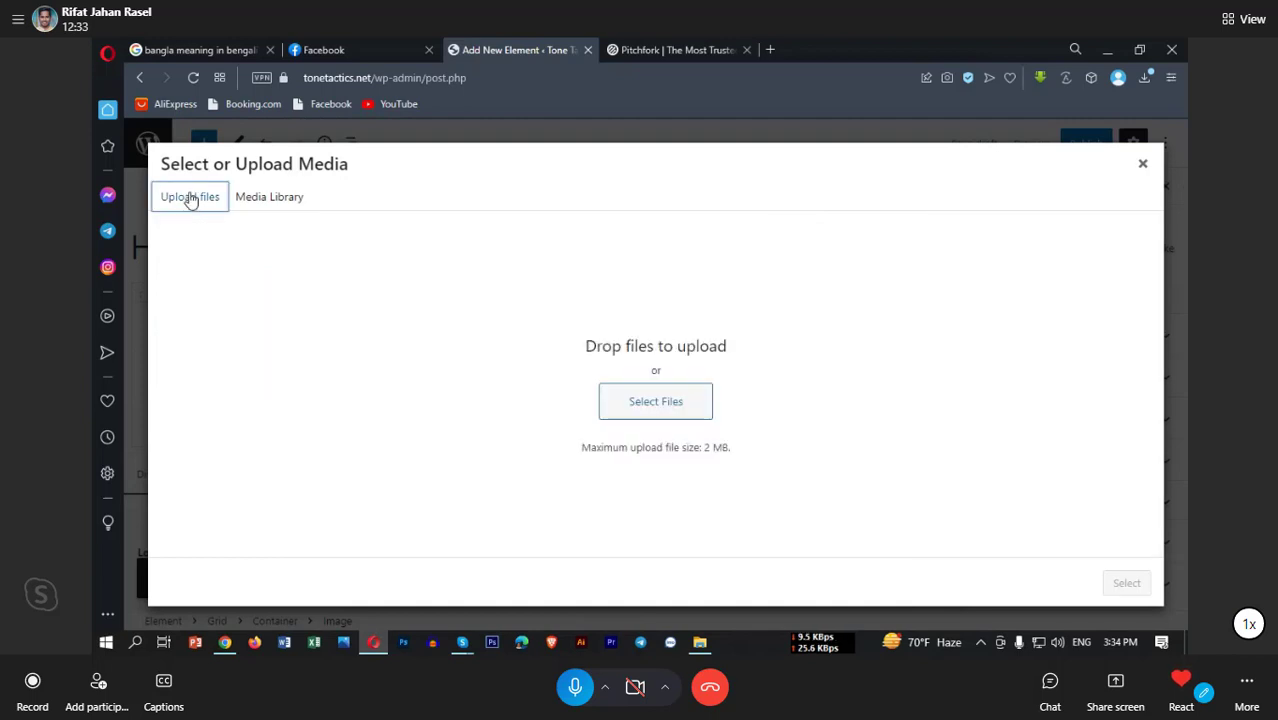
click(633, 398)
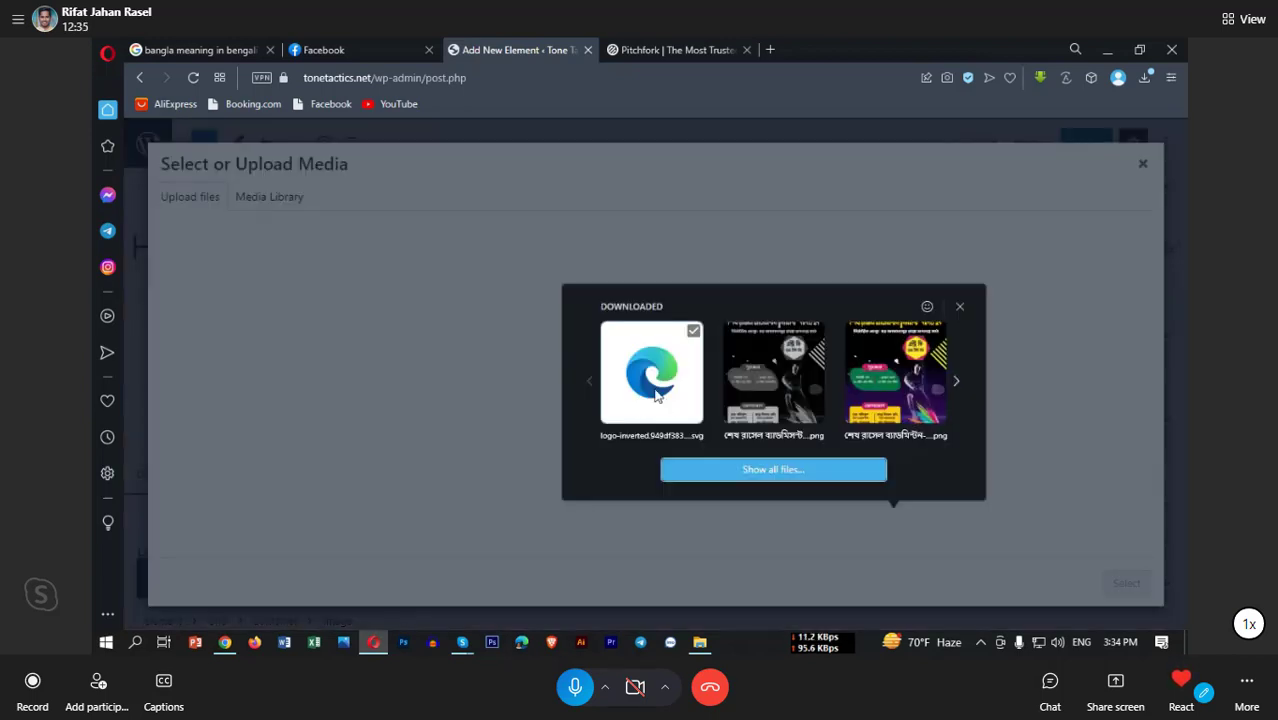
drag(693, 335, 729, 469)
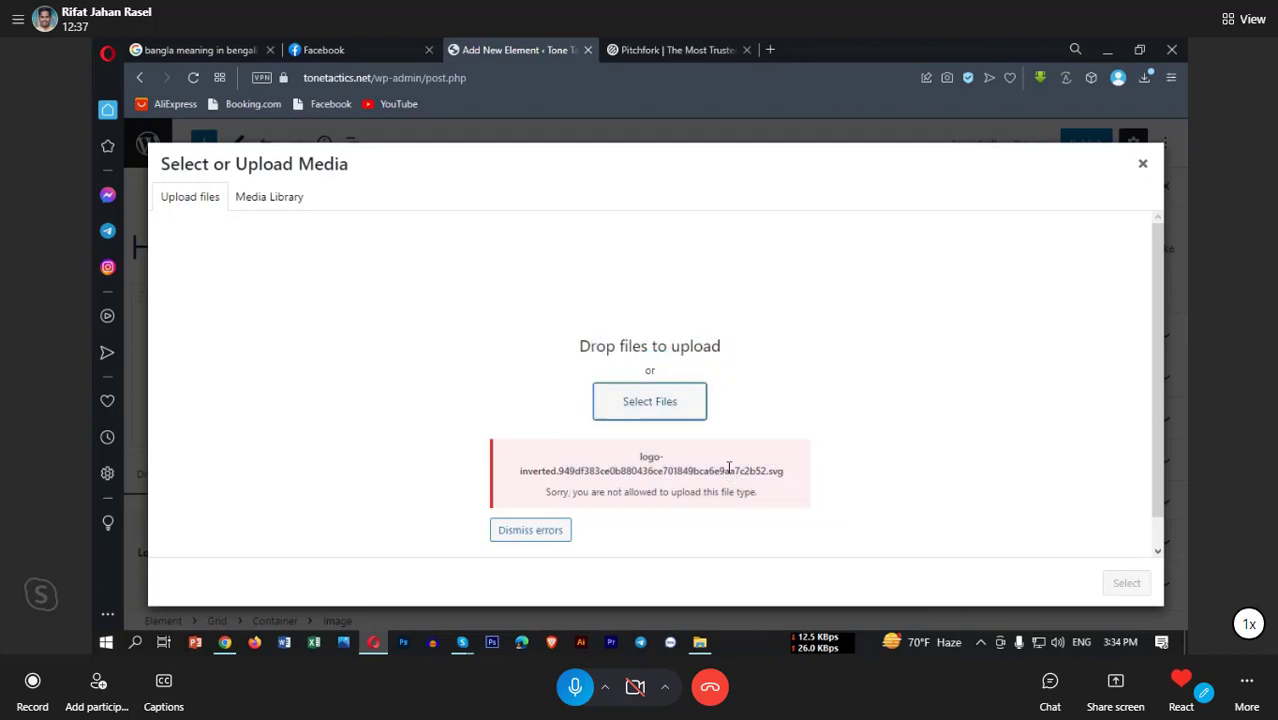
click(532, 531)
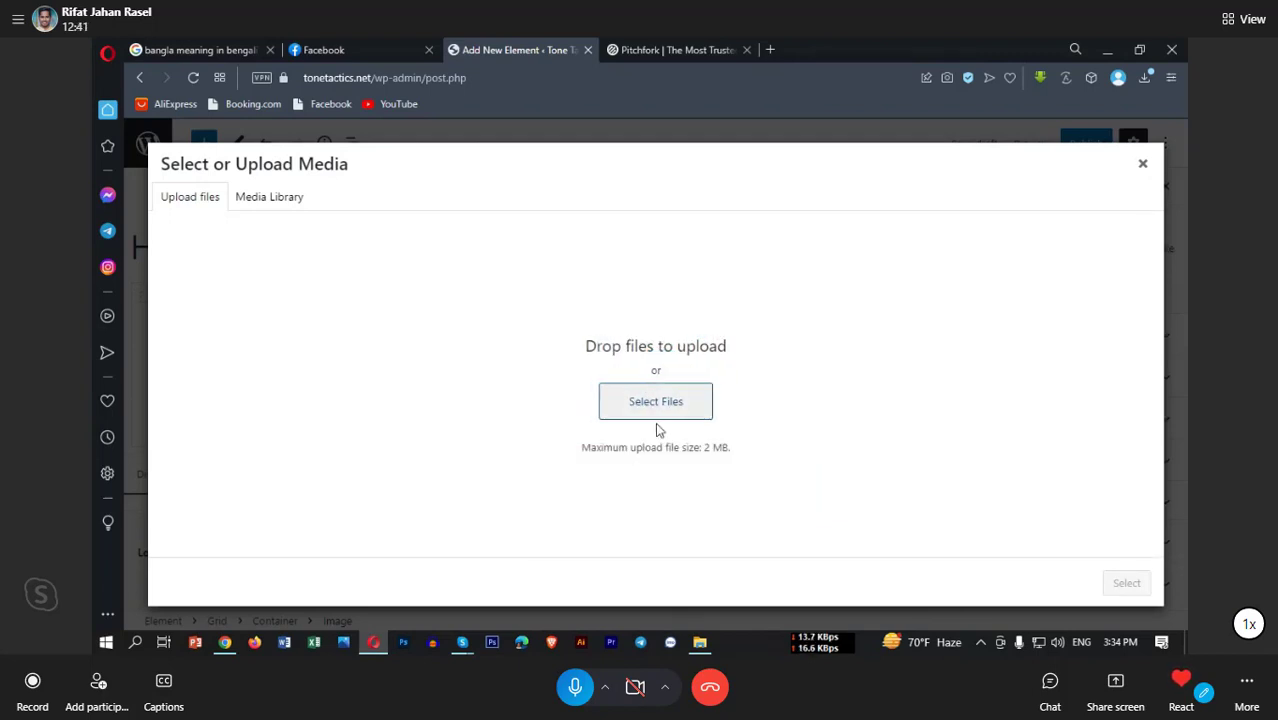
Step: Switch to the Pitchfork website and capture a rectangular screen snip of the header logo with its dark background
click(668, 50)
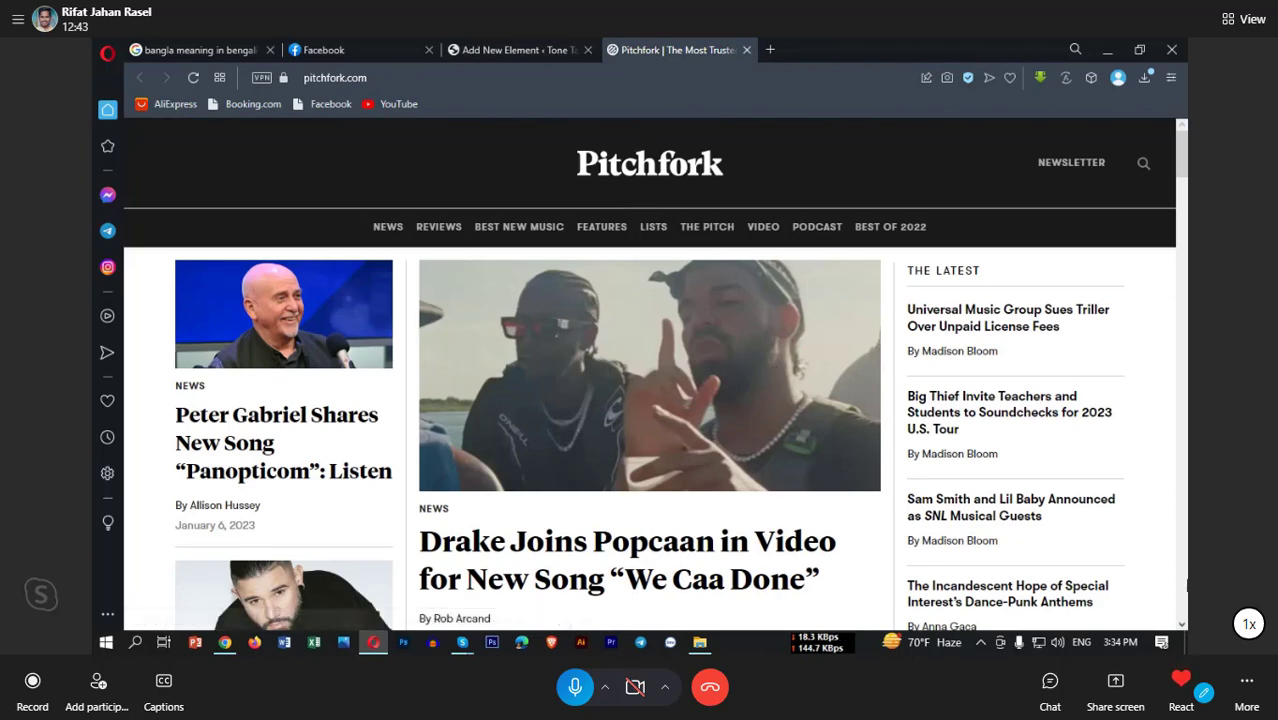
click(1162, 640)
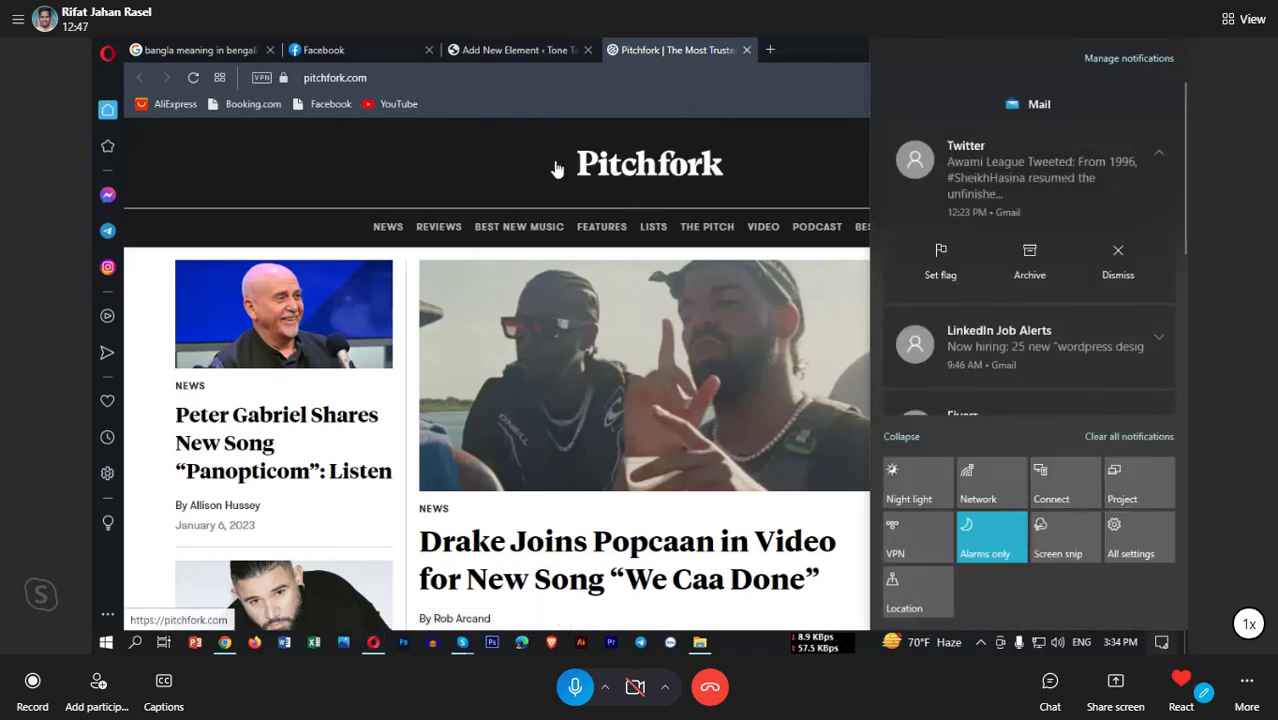
key(super+shift+s)
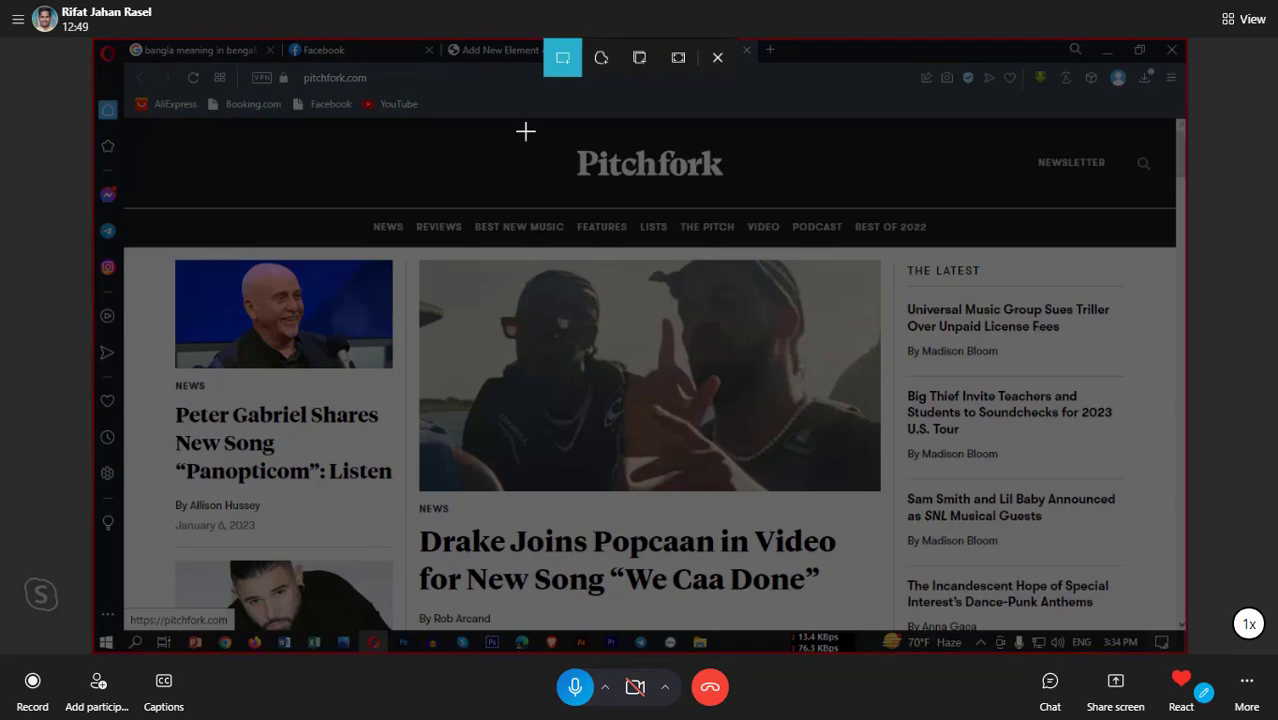
drag(526, 131, 771, 195)
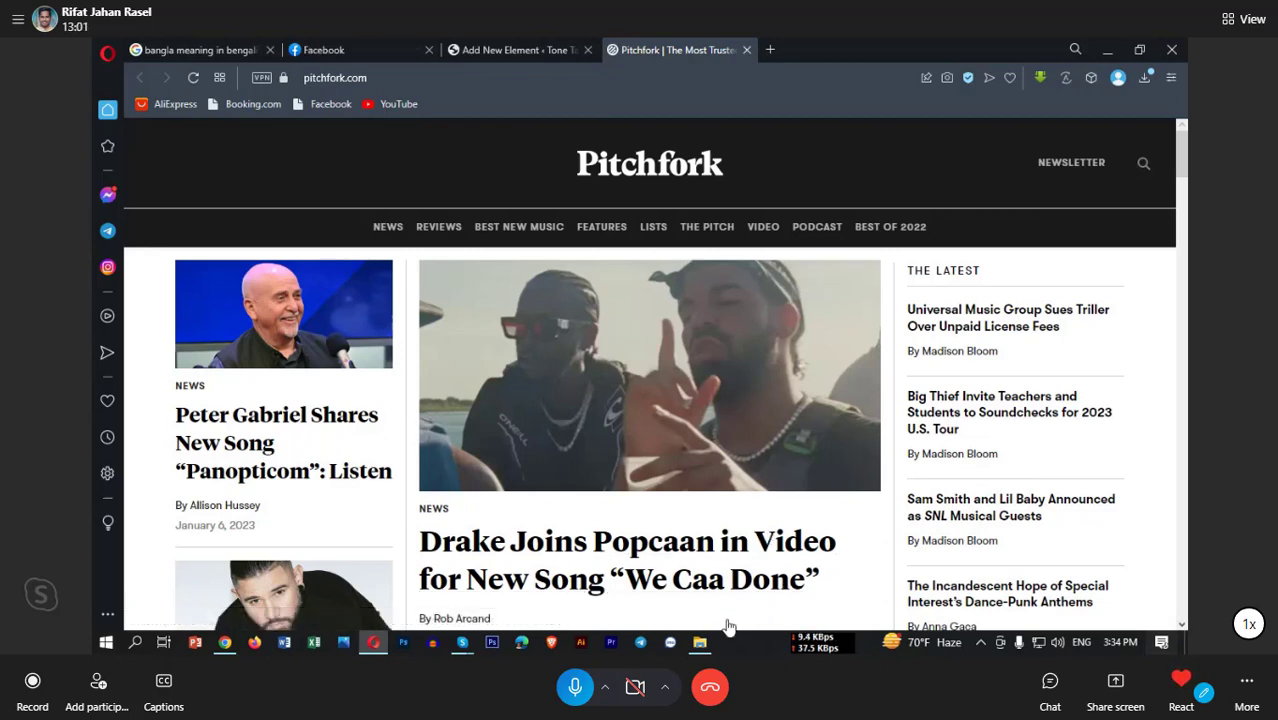
Step: Open the logo capture in Snip & Sketch and save it as a PNG in Downloads
click(1161, 642)
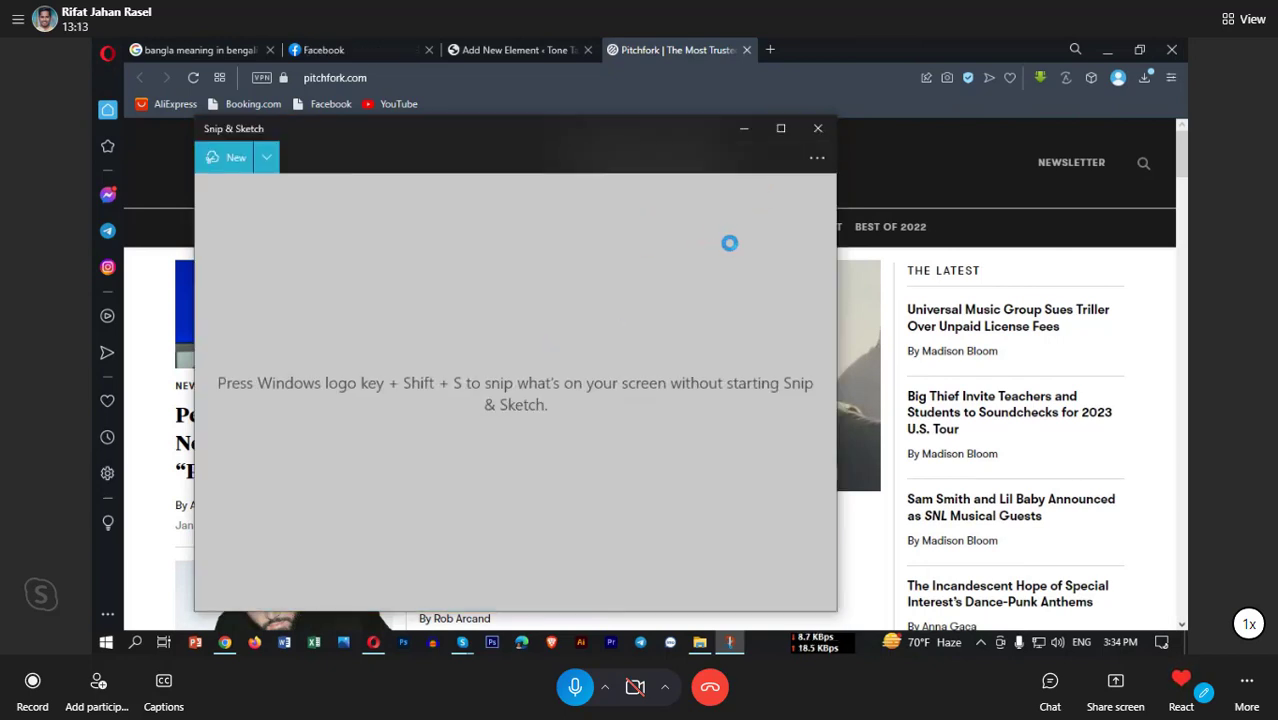
click(748, 159)
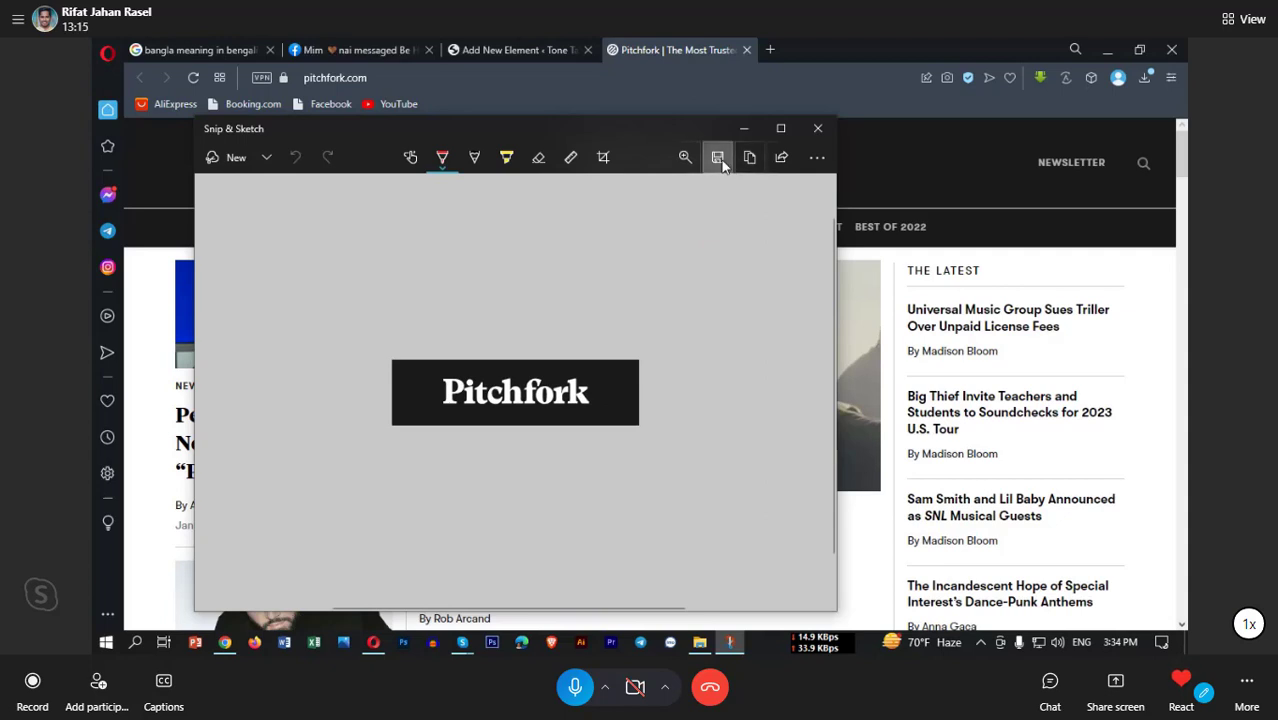
key(ctrl+s)
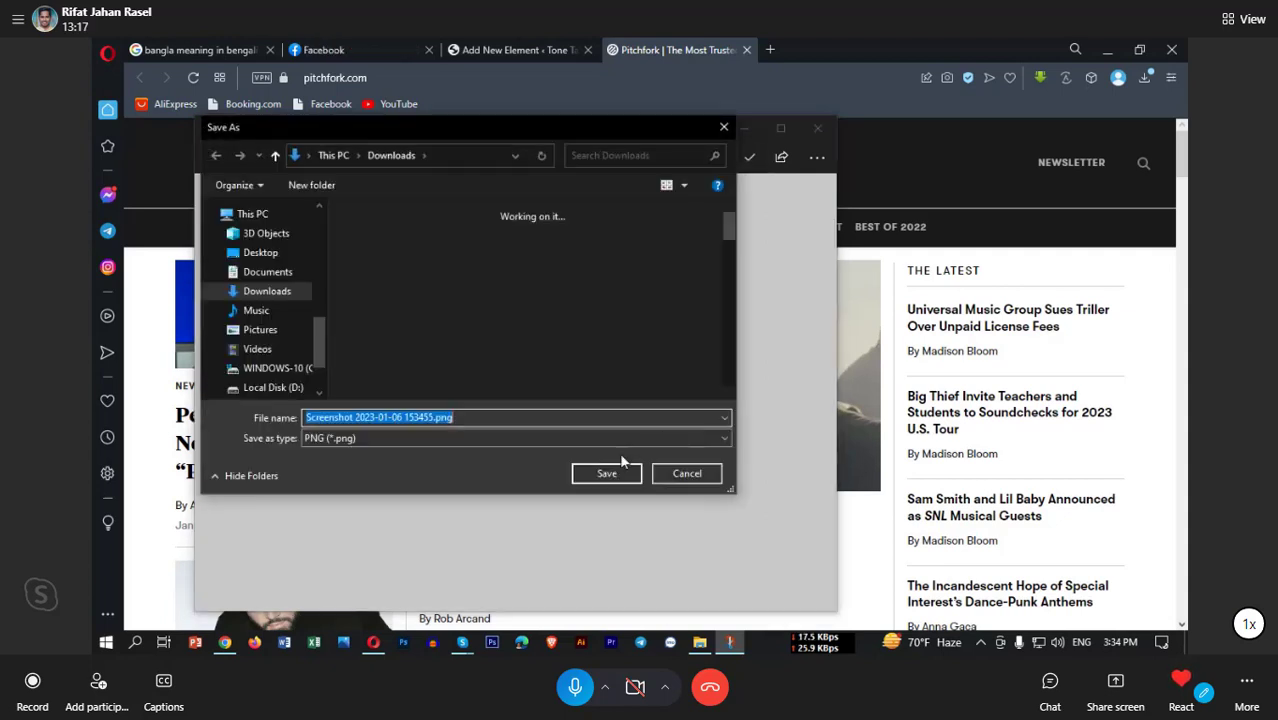
click(605, 474)
Step: Return to the Header element, upload the Pitchfork logo capture from the clipboard, and insert it into the Image block
click(492, 52)
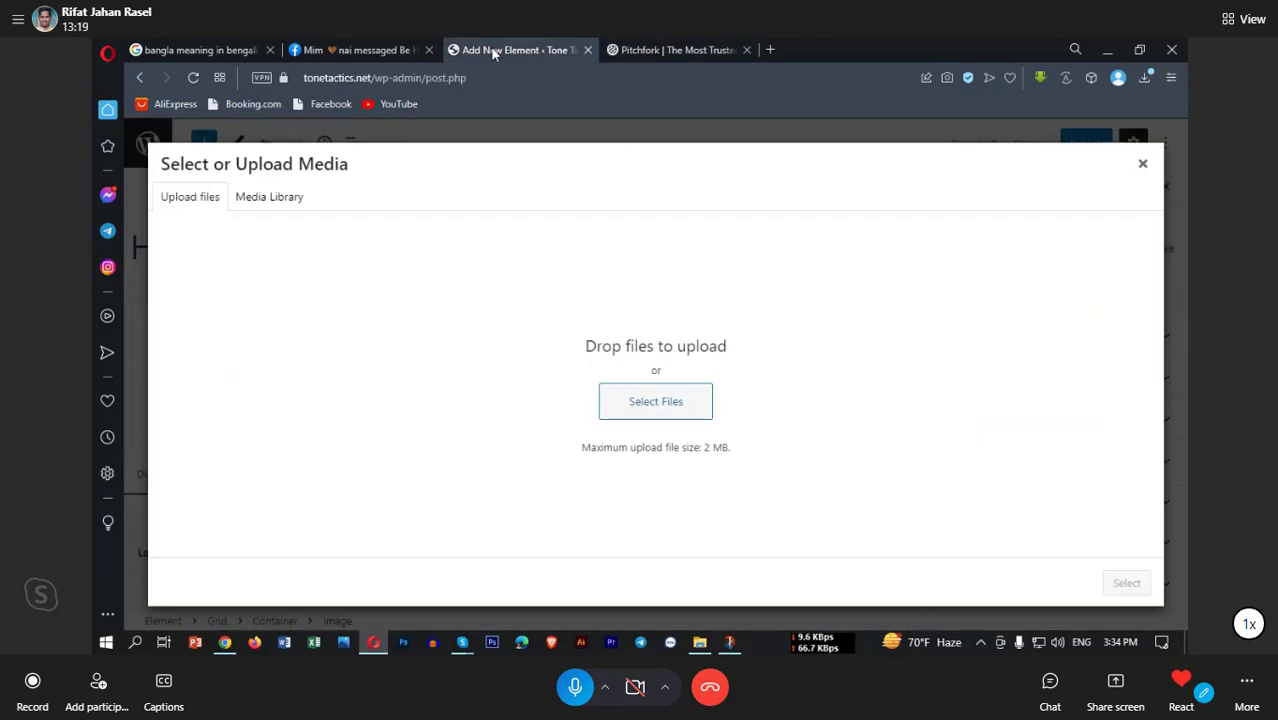
click(640, 400)
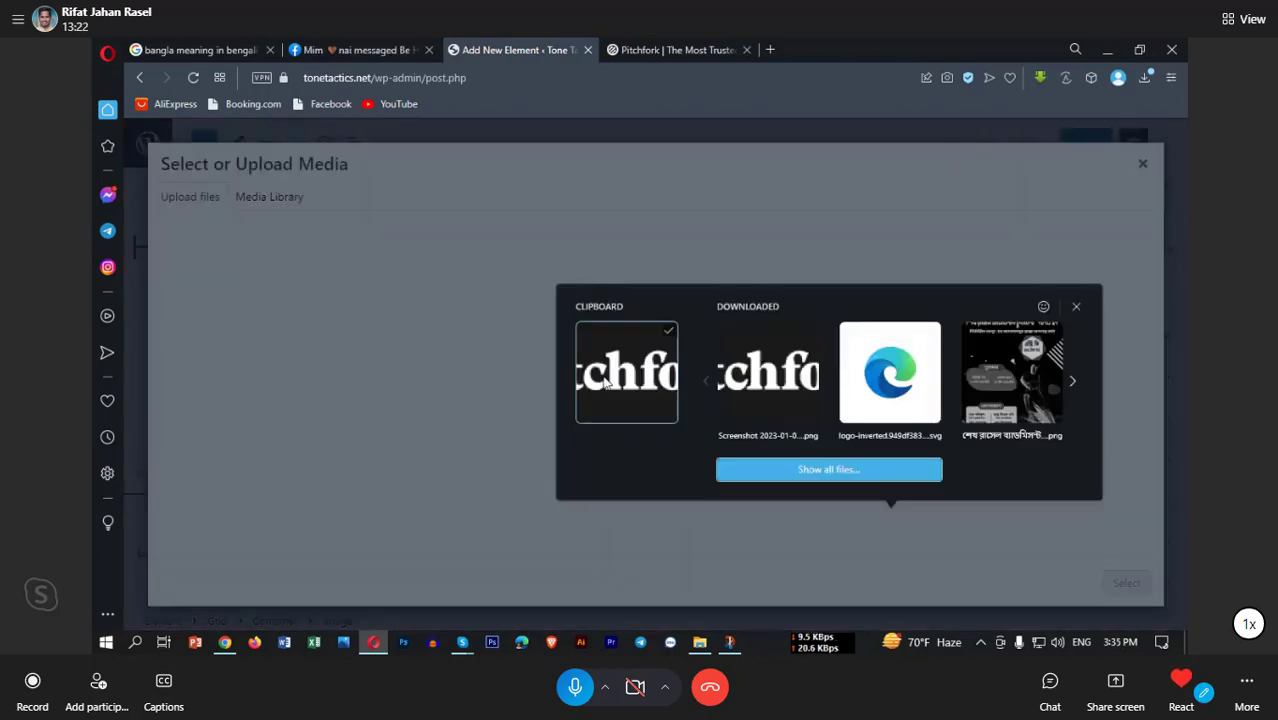
click(605, 384)
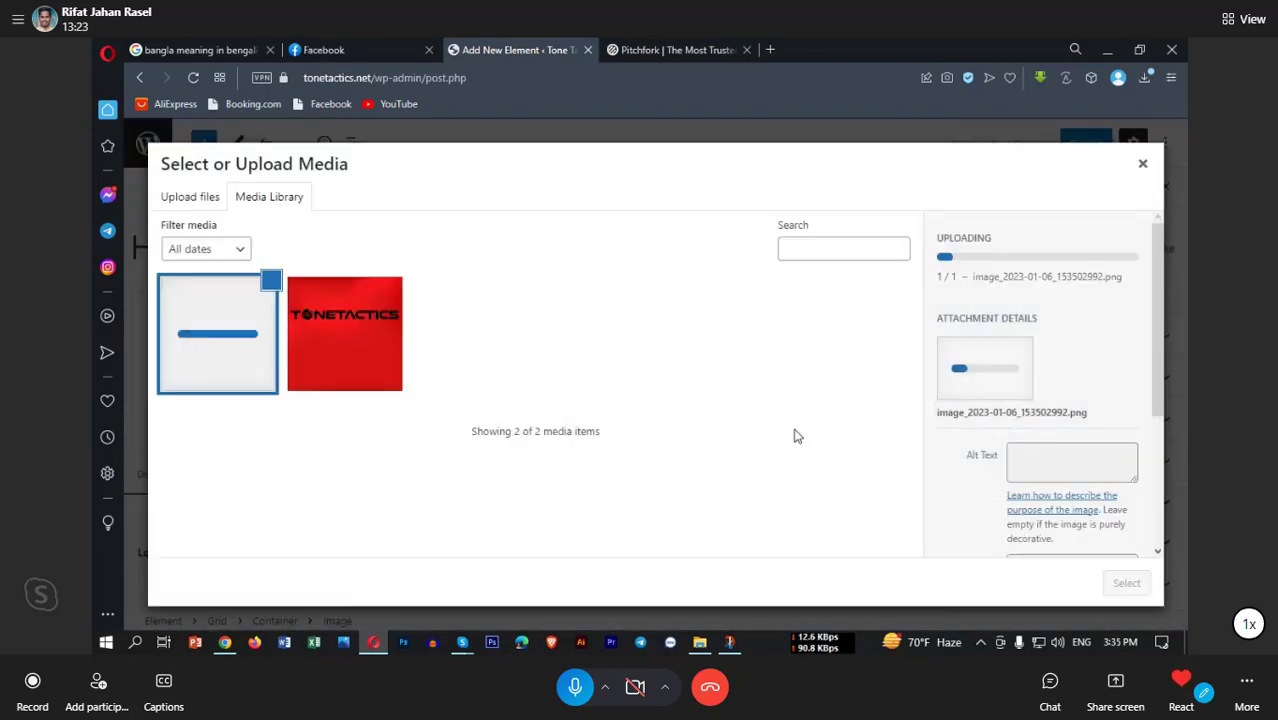
click(1127, 584)
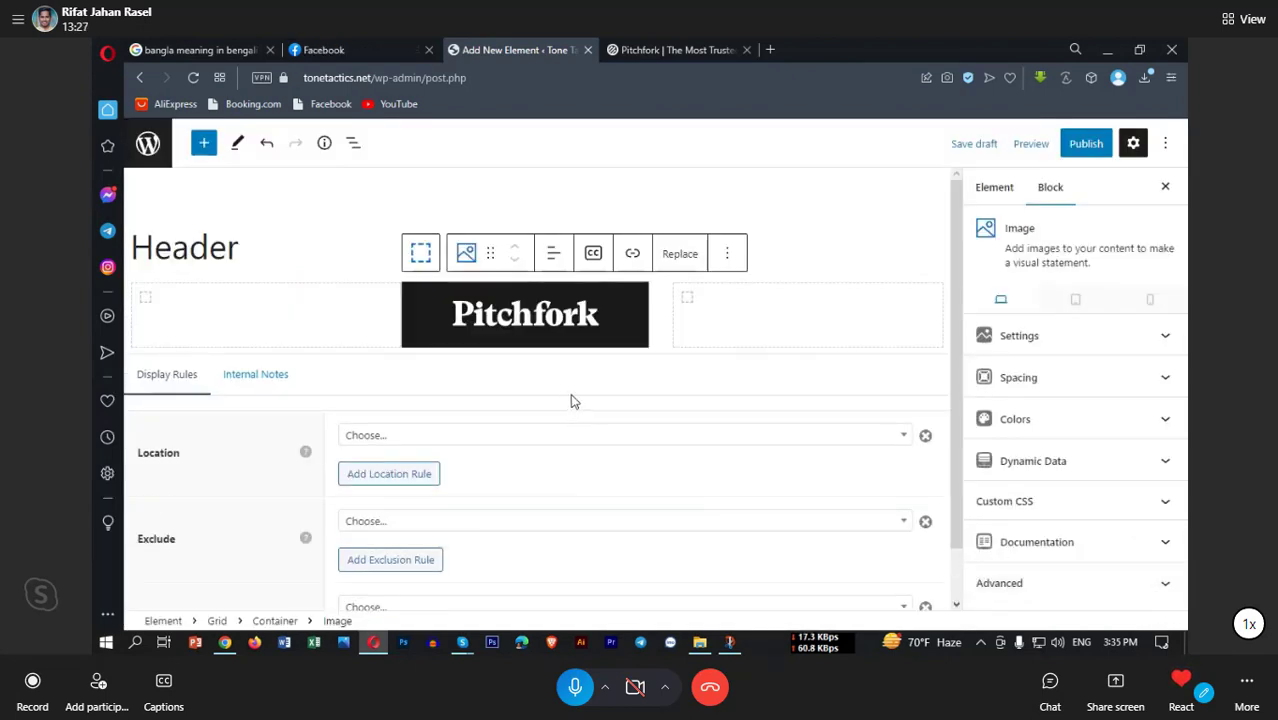
Step: Select the parent Grid block and examine its layout gap and alignment settings
click(421, 253)
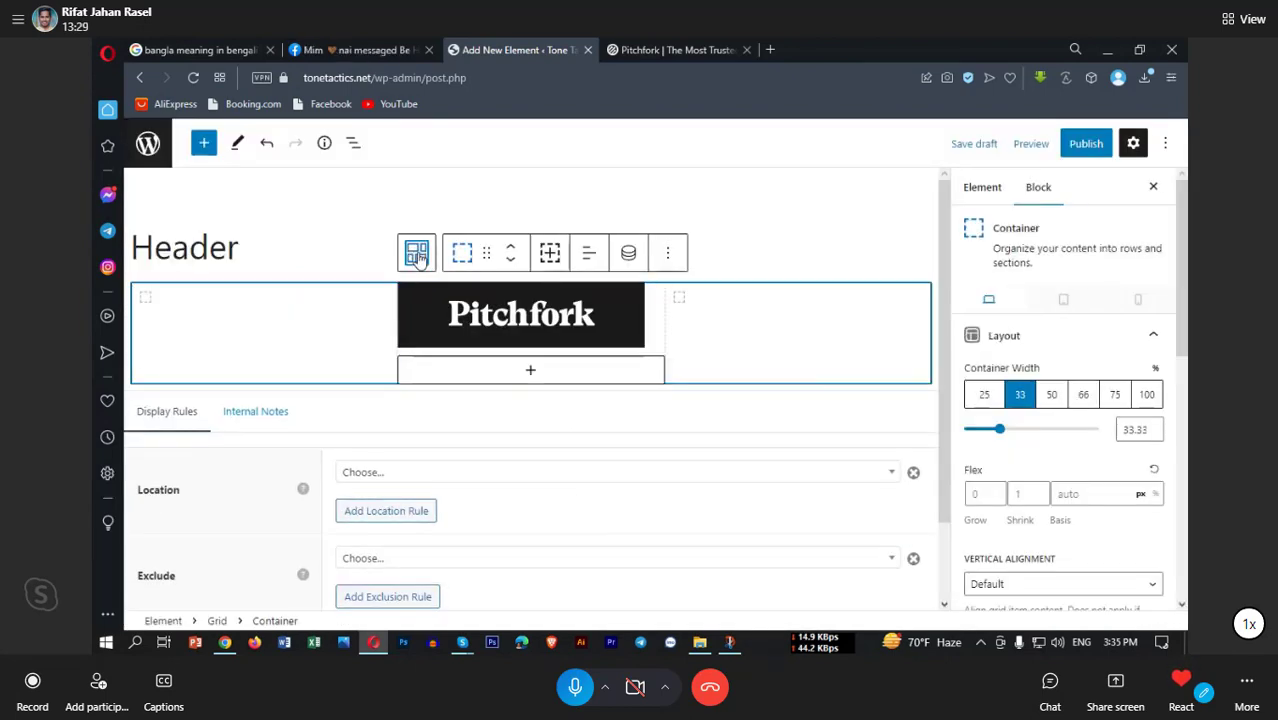
click(419, 253)
scroll(1063, 462, down, 2)
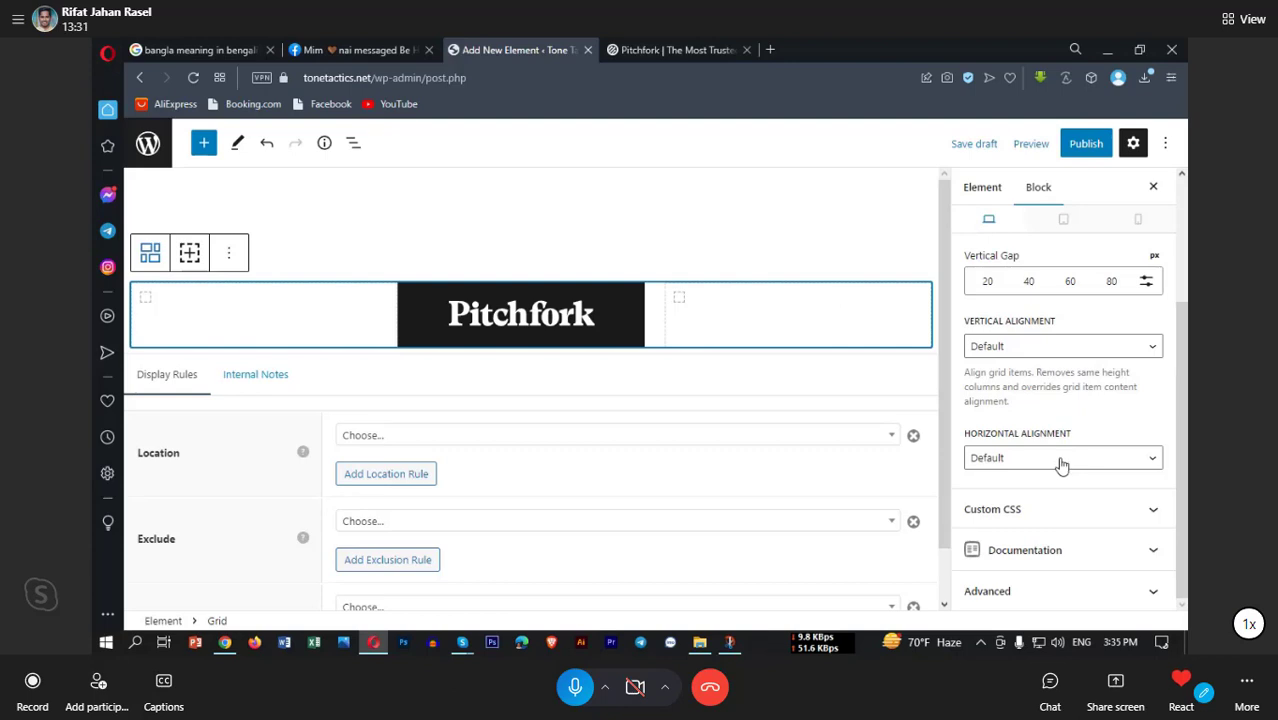
scroll(1056, 510, up, 2)
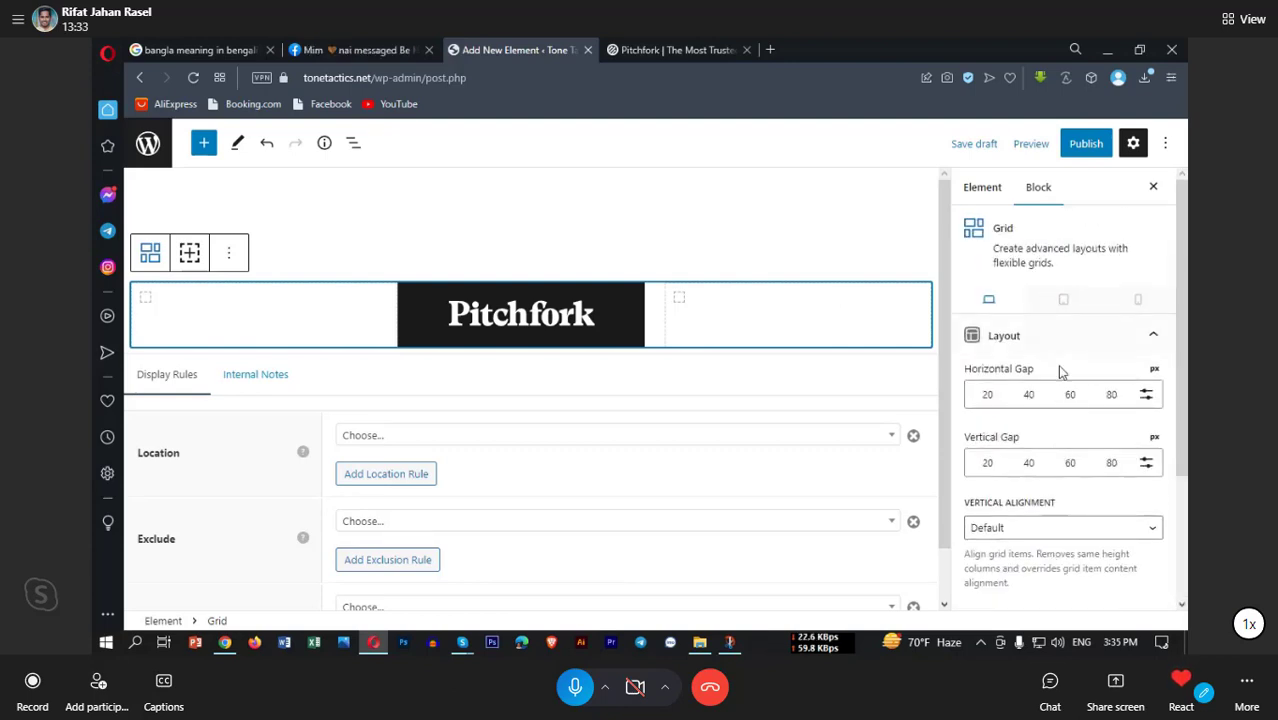
scroll(1077, 365, down, 2)
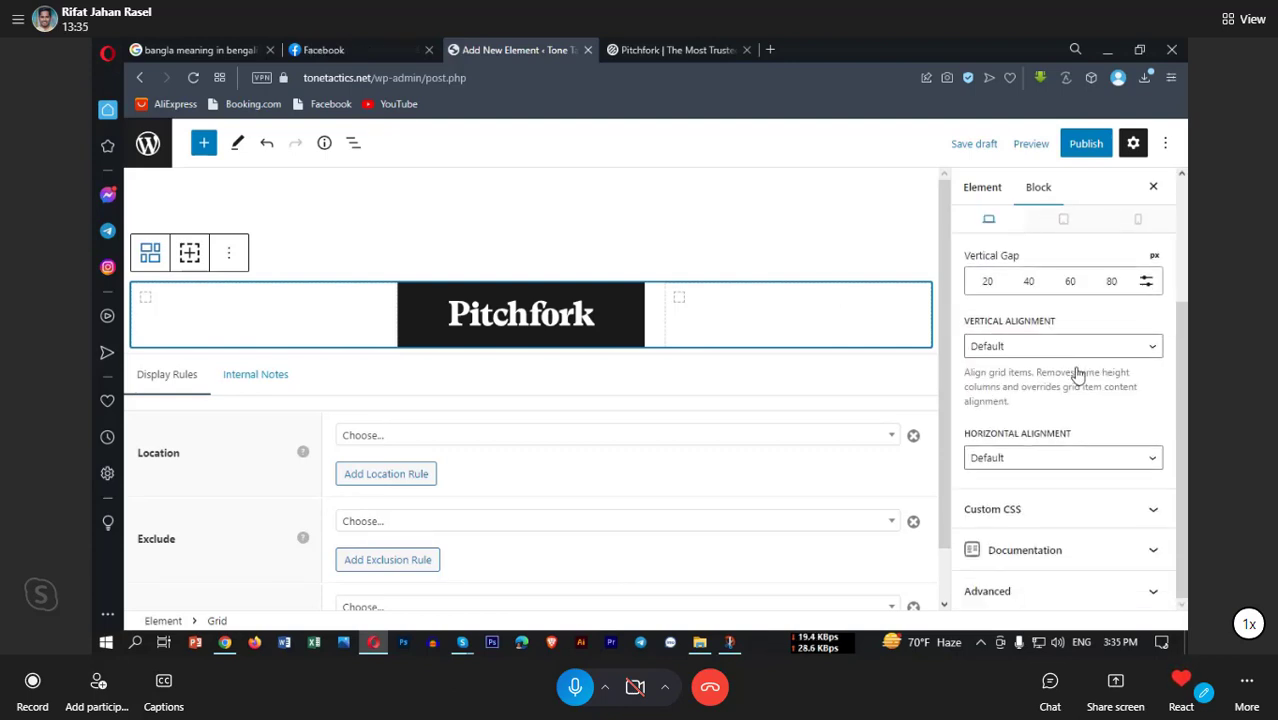
scroll(1053, 490, up, 2)
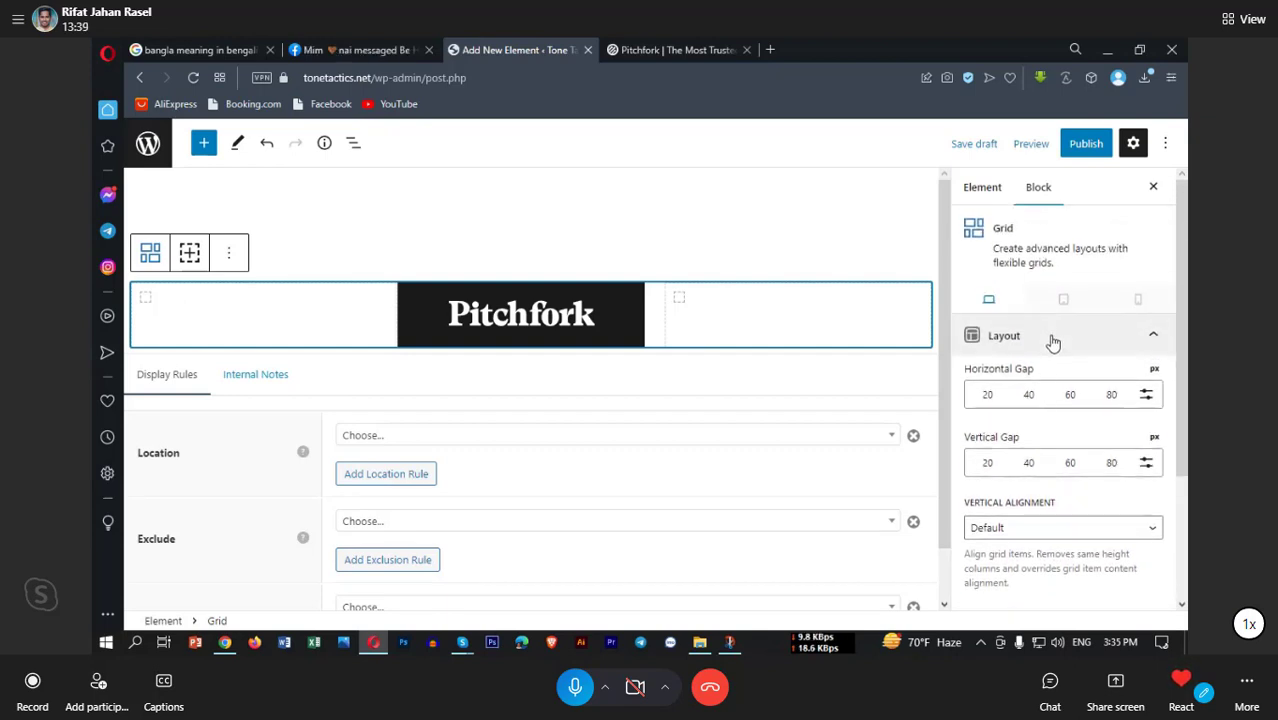
click(150, 255)
click(150, 256)
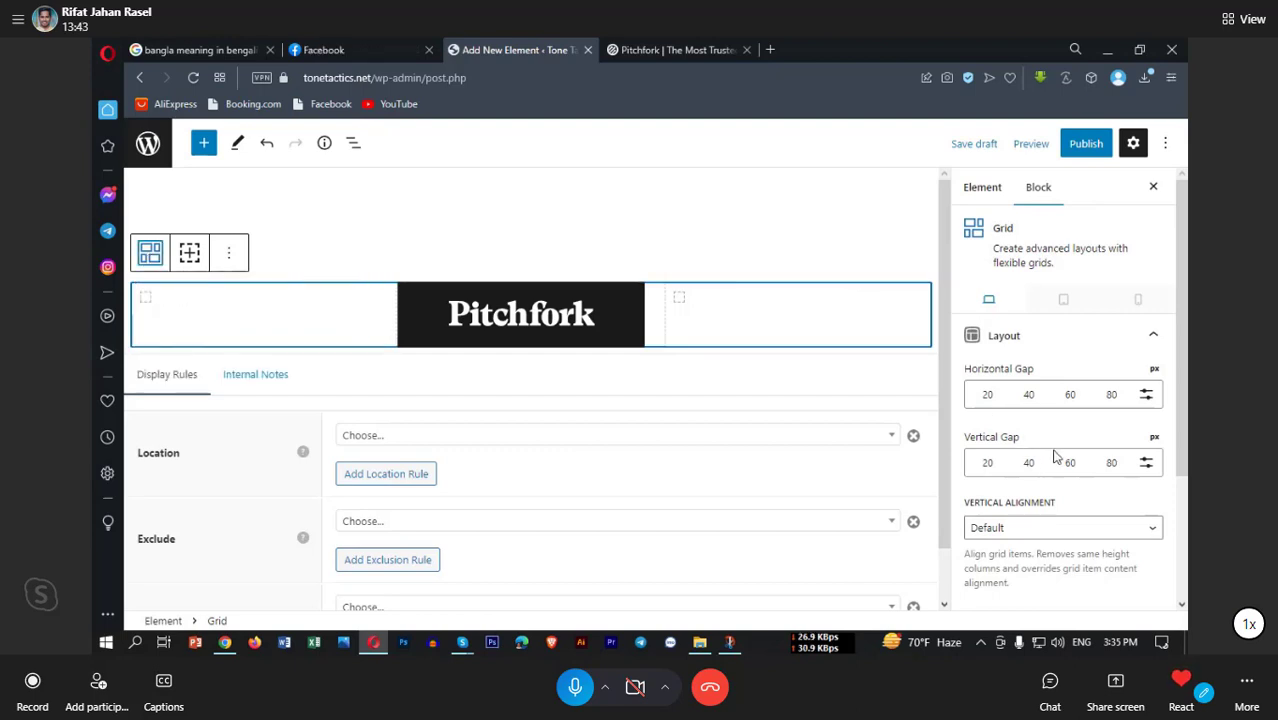
scroll(1053, 451, down, 3)
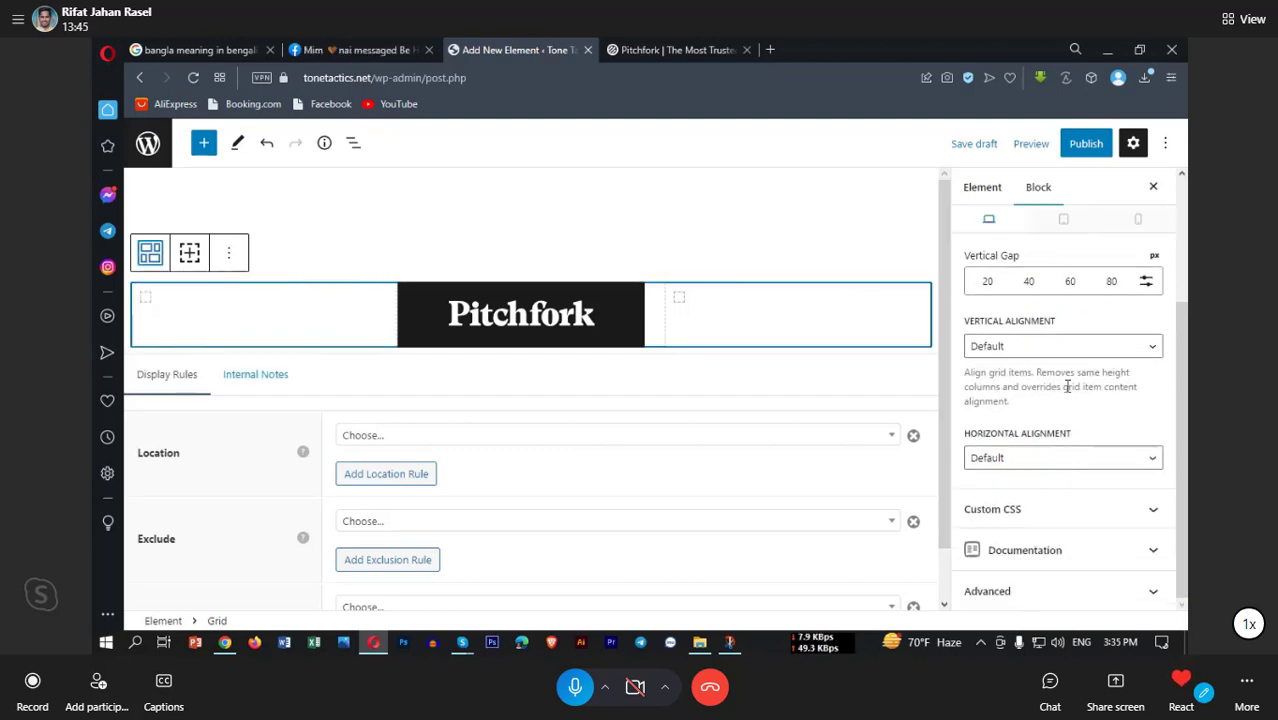
scroll(1070, 450, up, 3)
scroll(1060, 365, up, 1)
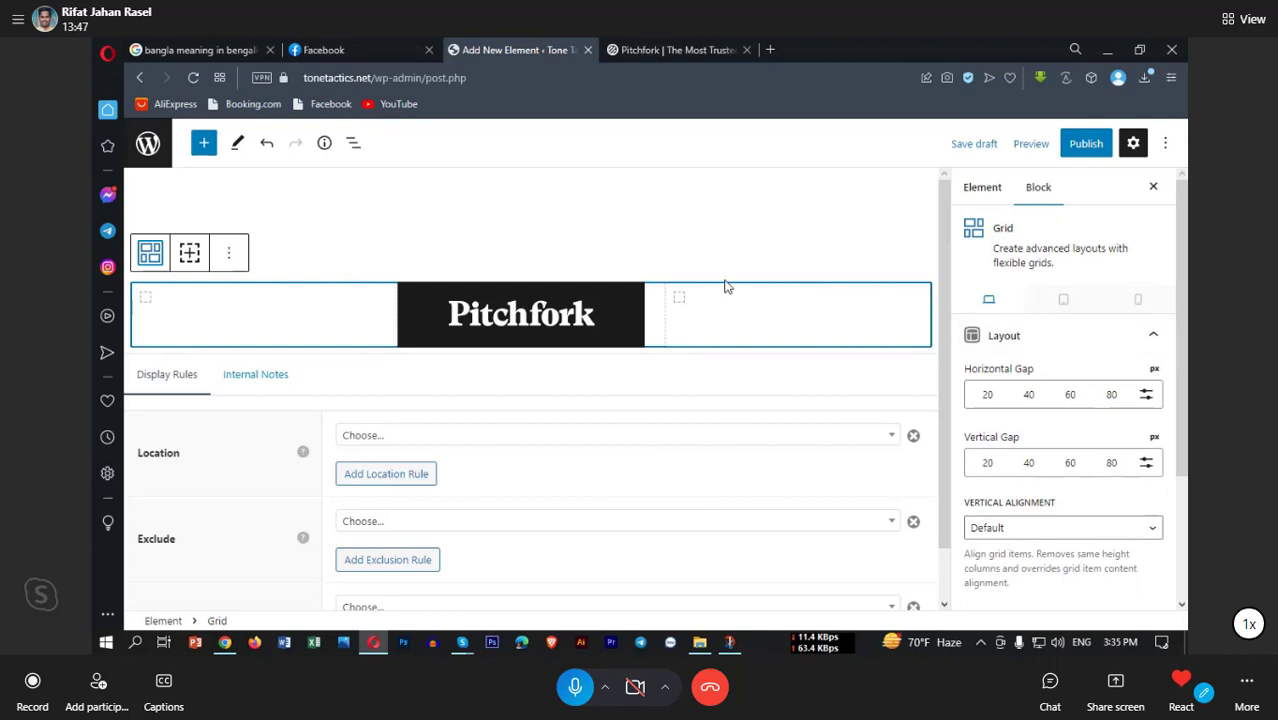
Step: Show the block List View and look through the selected Grid block's remaining settings
click(353, 143)
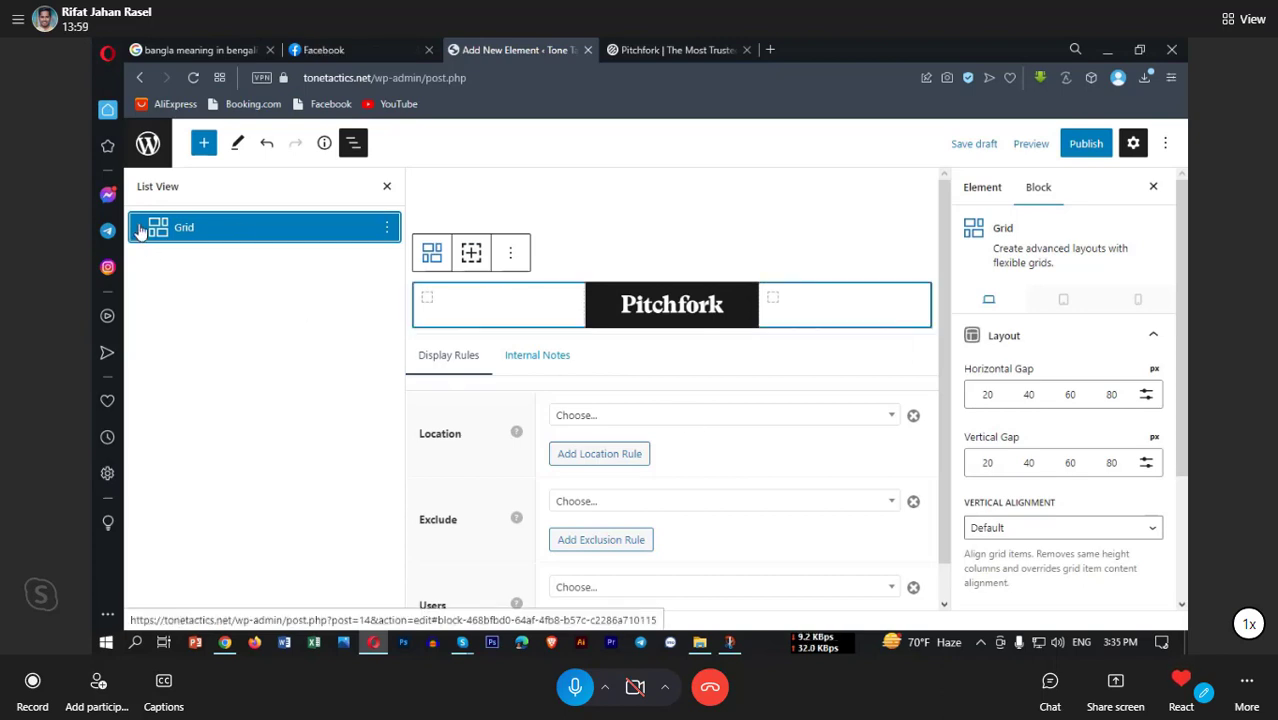
scroll(1140, 485, down, 2)
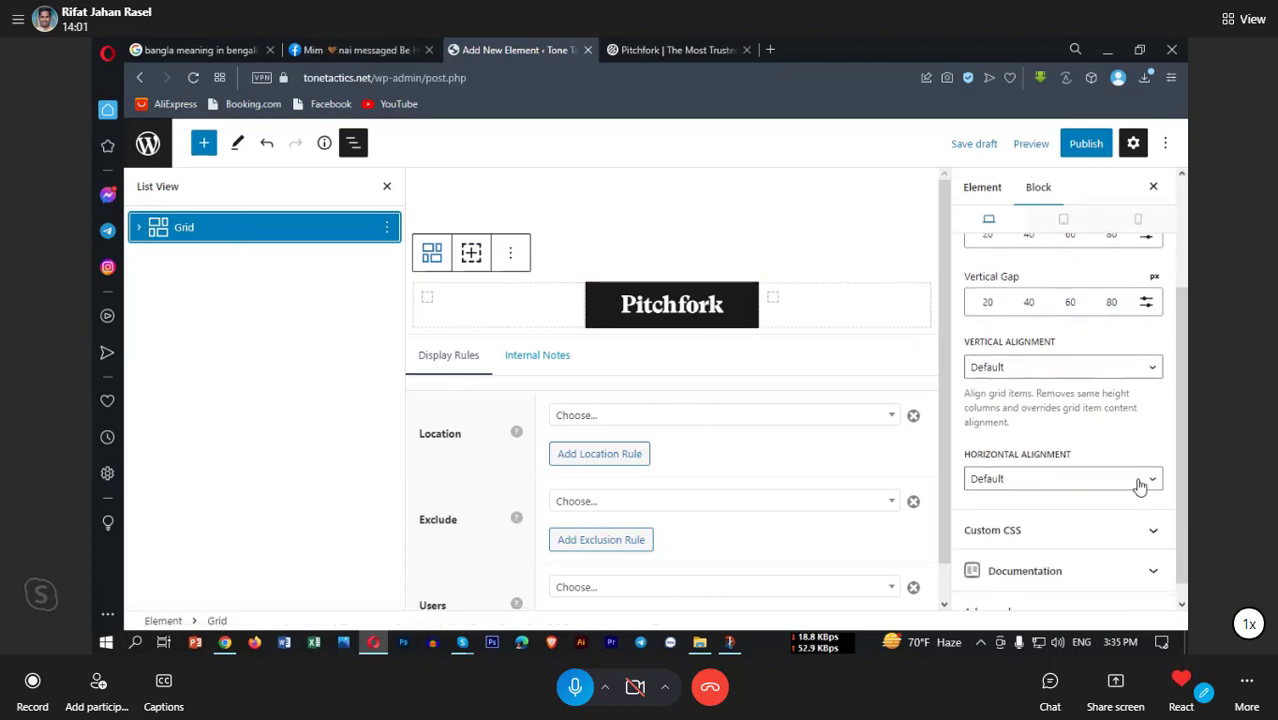
scroll(1140, 487, up, 2)
scroll(1140, 487, down, 3)
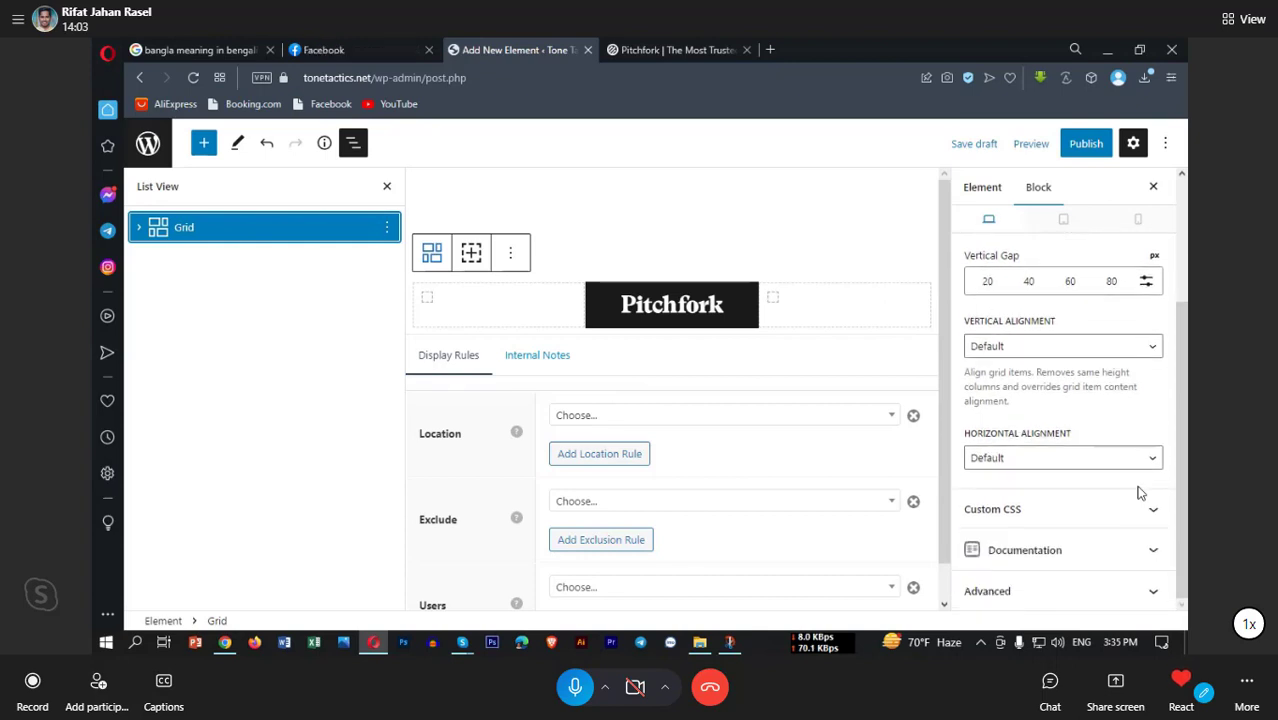
Step: Expand the Grid block's Custom CSS settings and install and activate Otter Blocks
click(1087, 510)
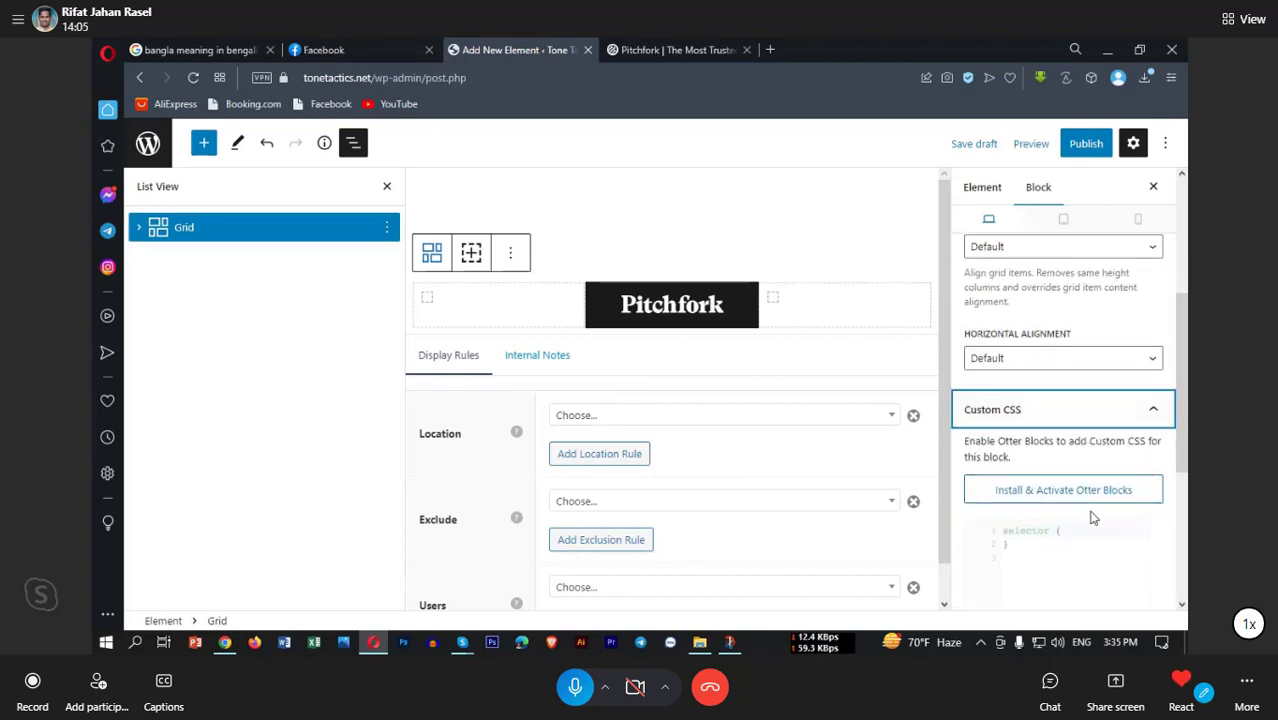
click(1043, 408)
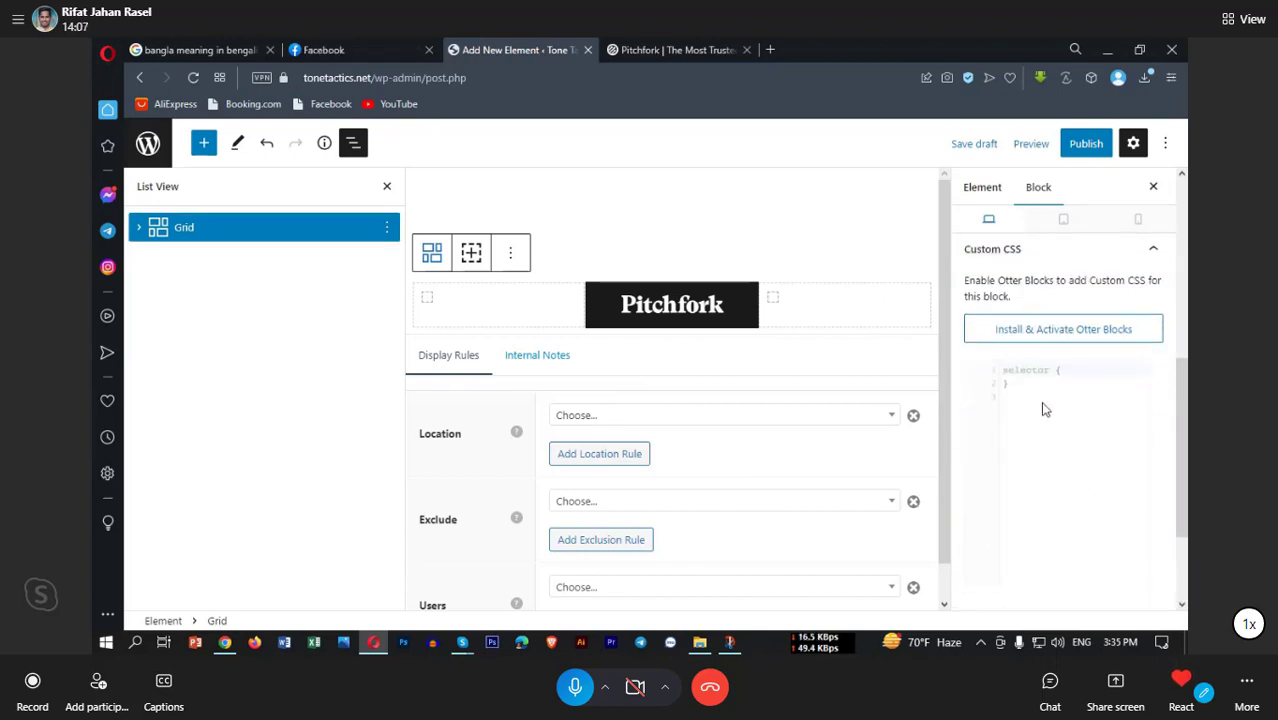
scroll(1050, 408, down, 1)
scroll(1058, 410, up, 1)
scroll(1058, 410, down, 3)
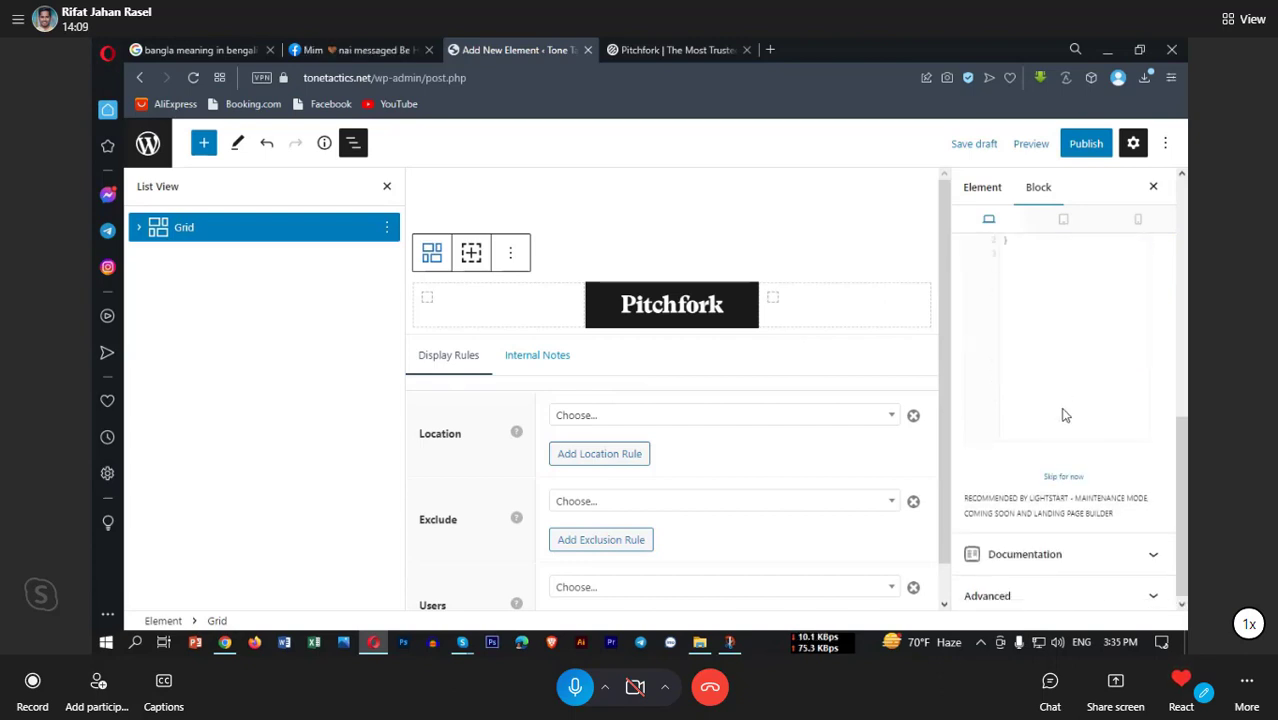
scroll(1064, 415, up, 6)
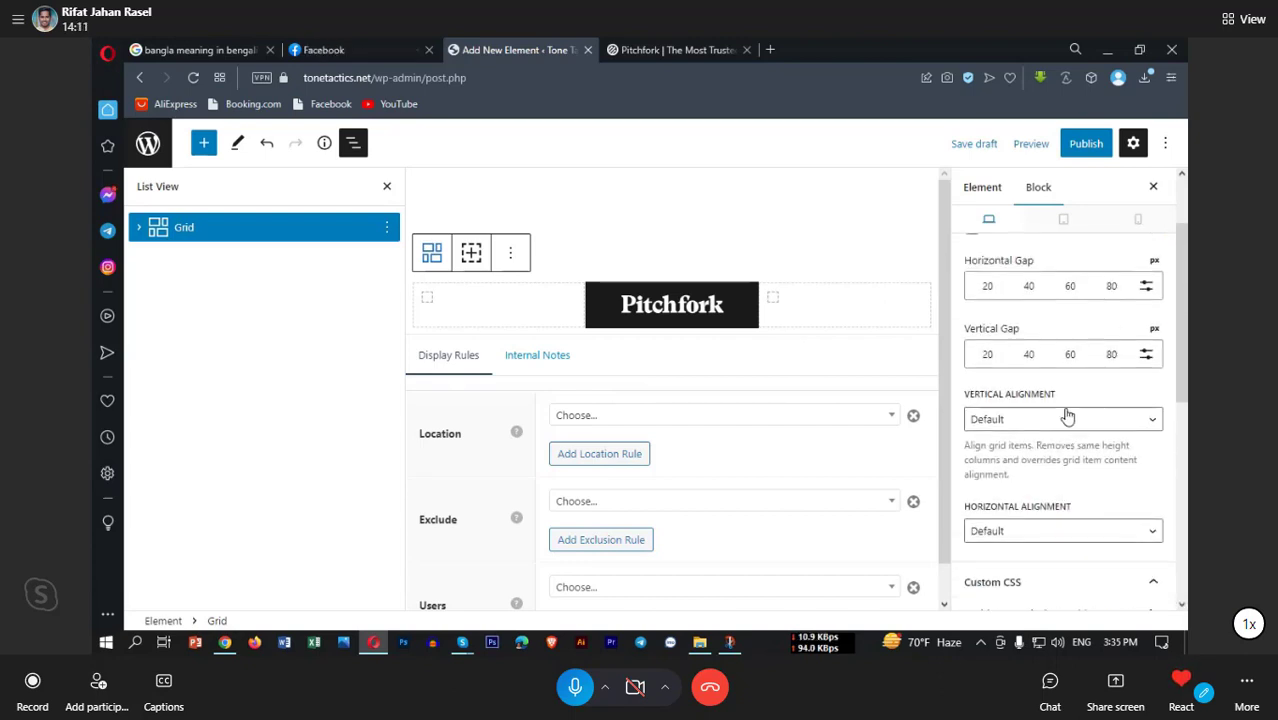
scroll(1068, 416, down, 4)
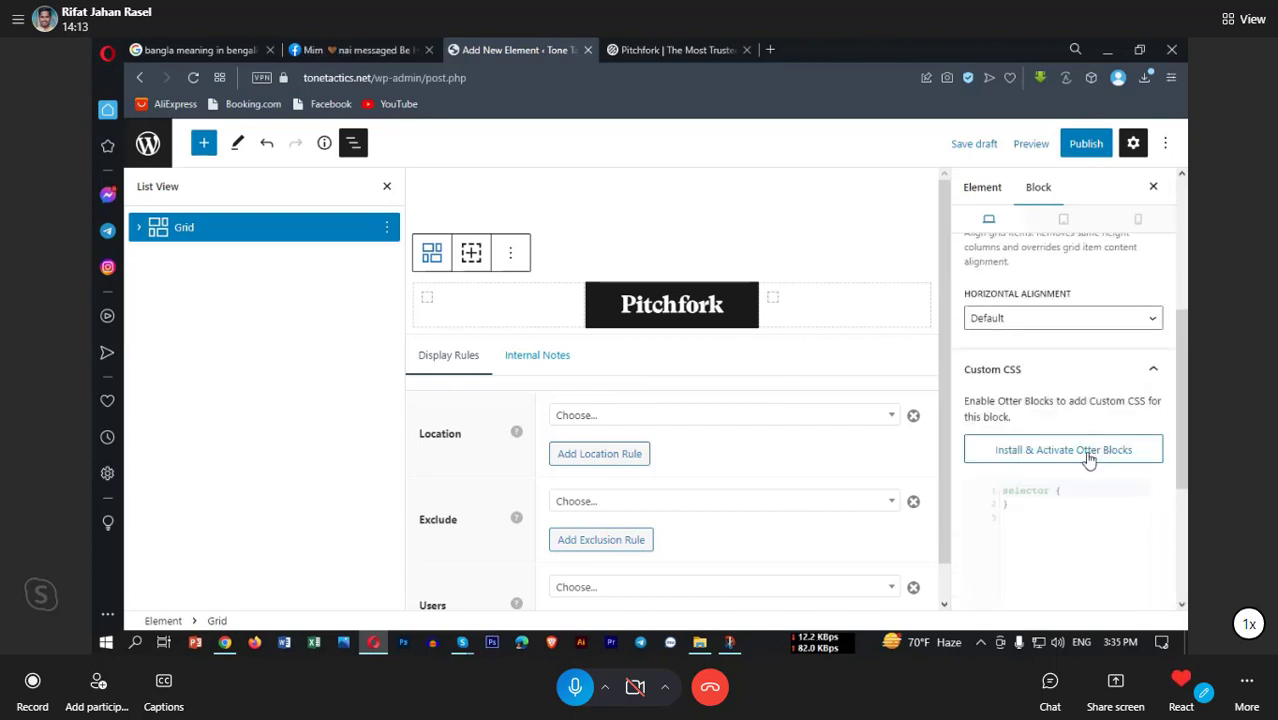
click(1086, 452)
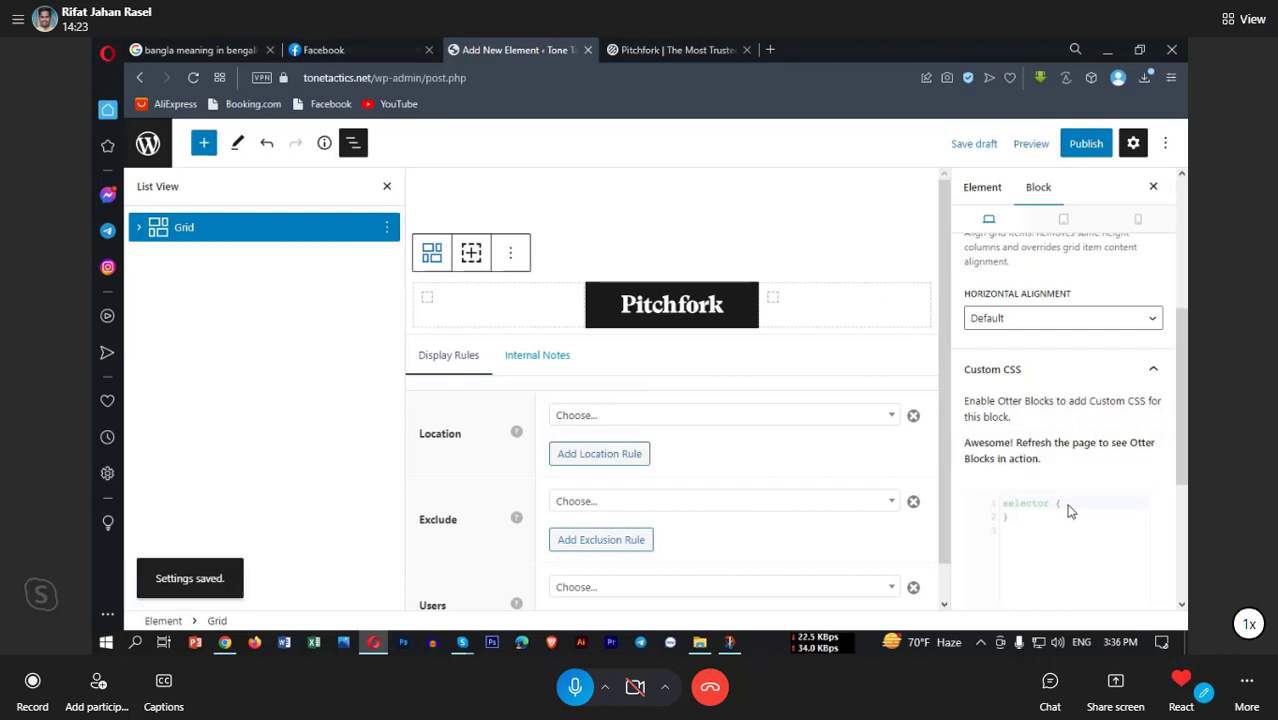
Step: Skip the Otter Blocks custom CSS recommendation for the Grid block and look over its gap and alignment settings
scroll(1066, 511, down, 2)
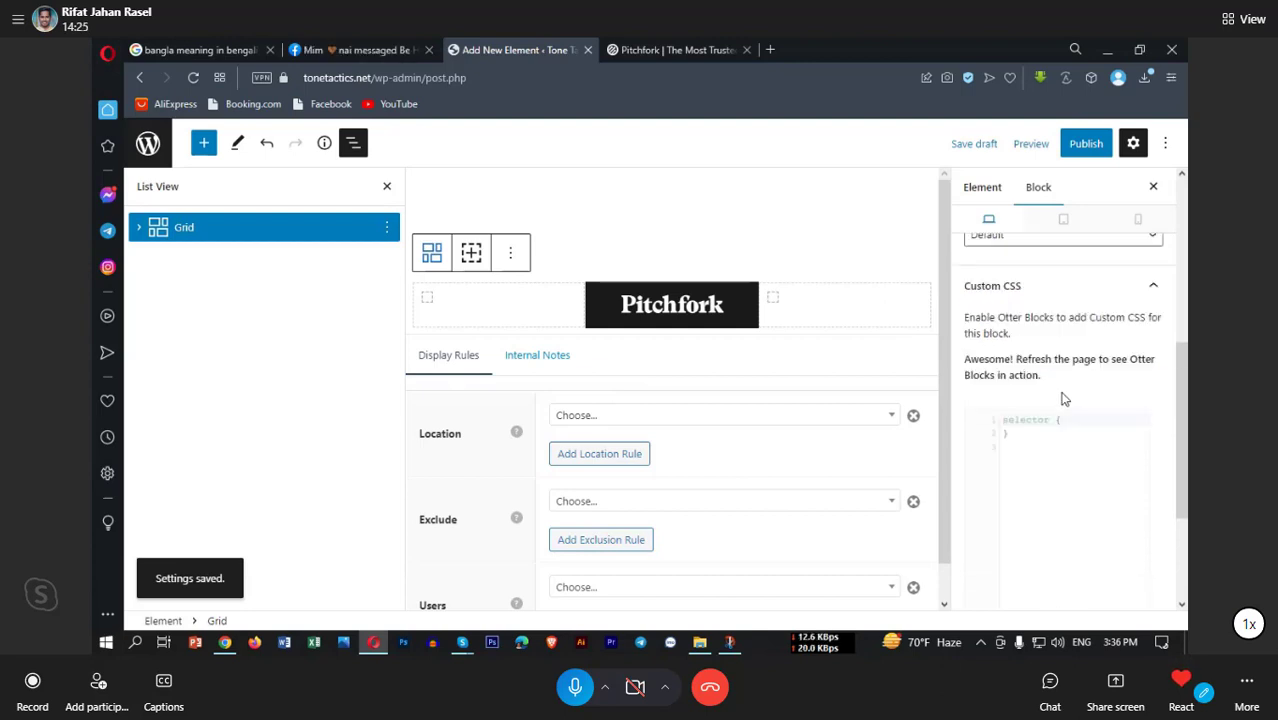
scroll(1066, 407, up, 2)
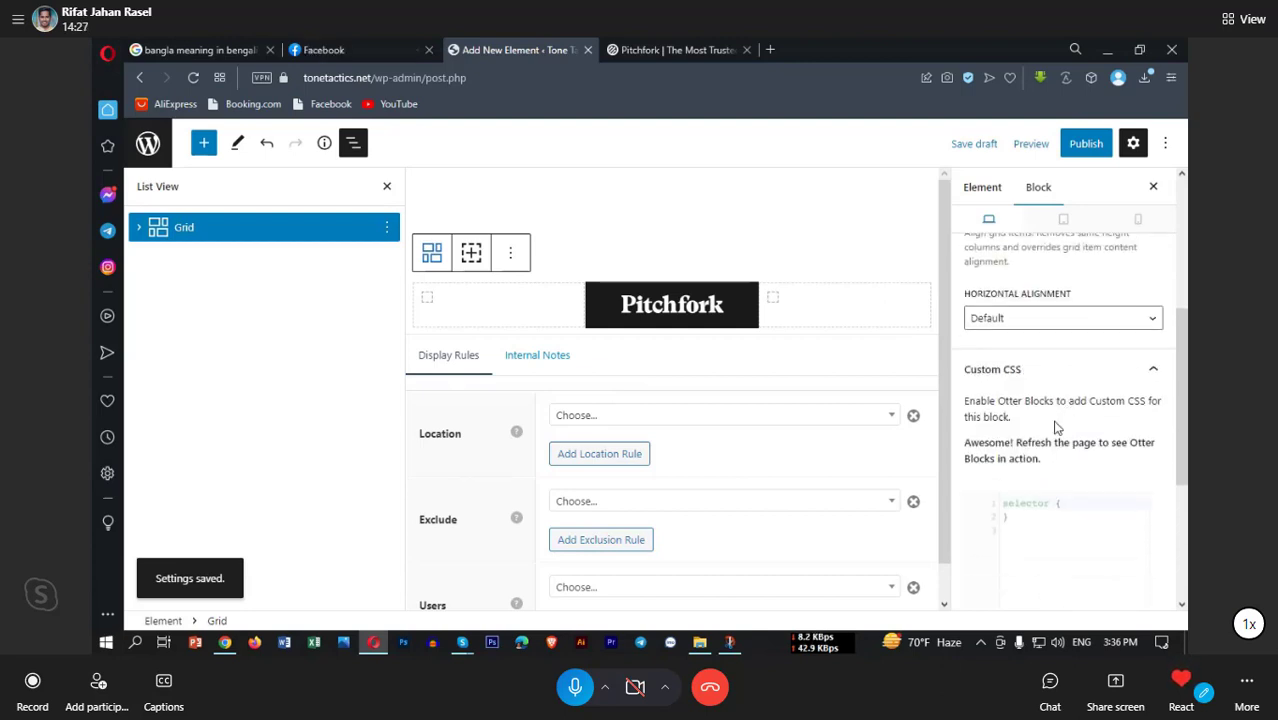
click(1078, 370)
click(1060, 512)
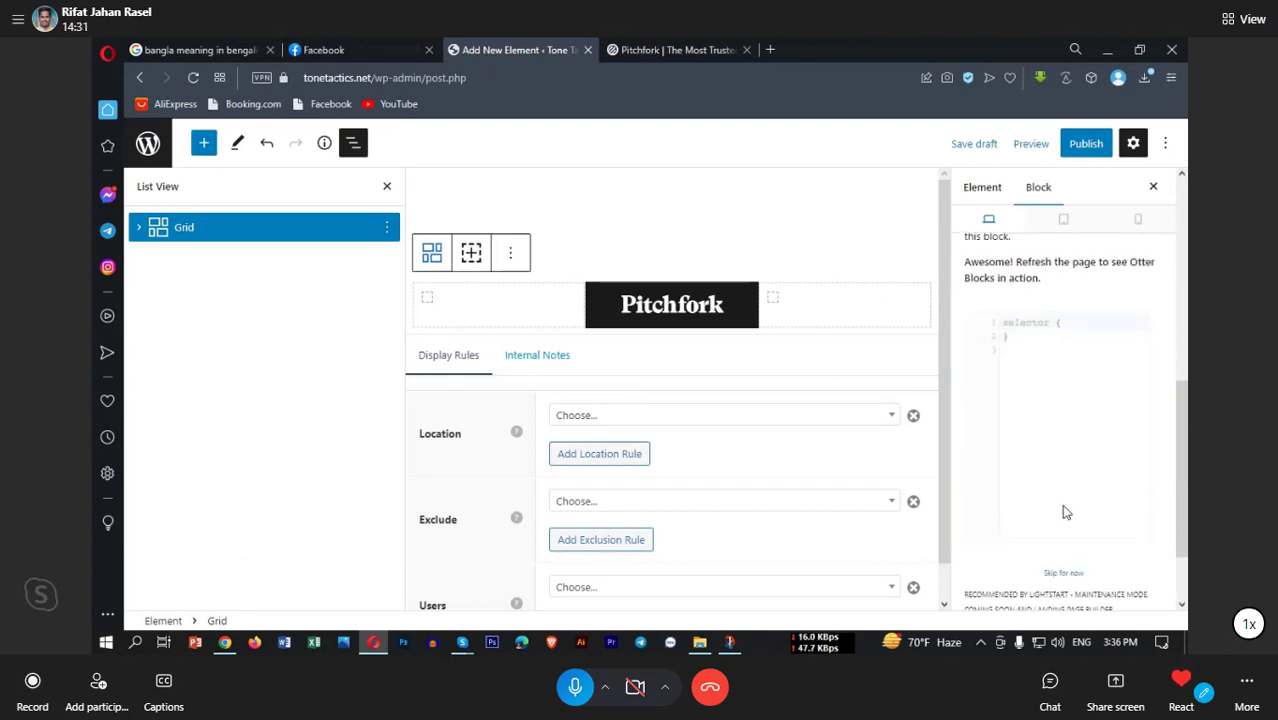
scroll(1058, 480, down, 2)
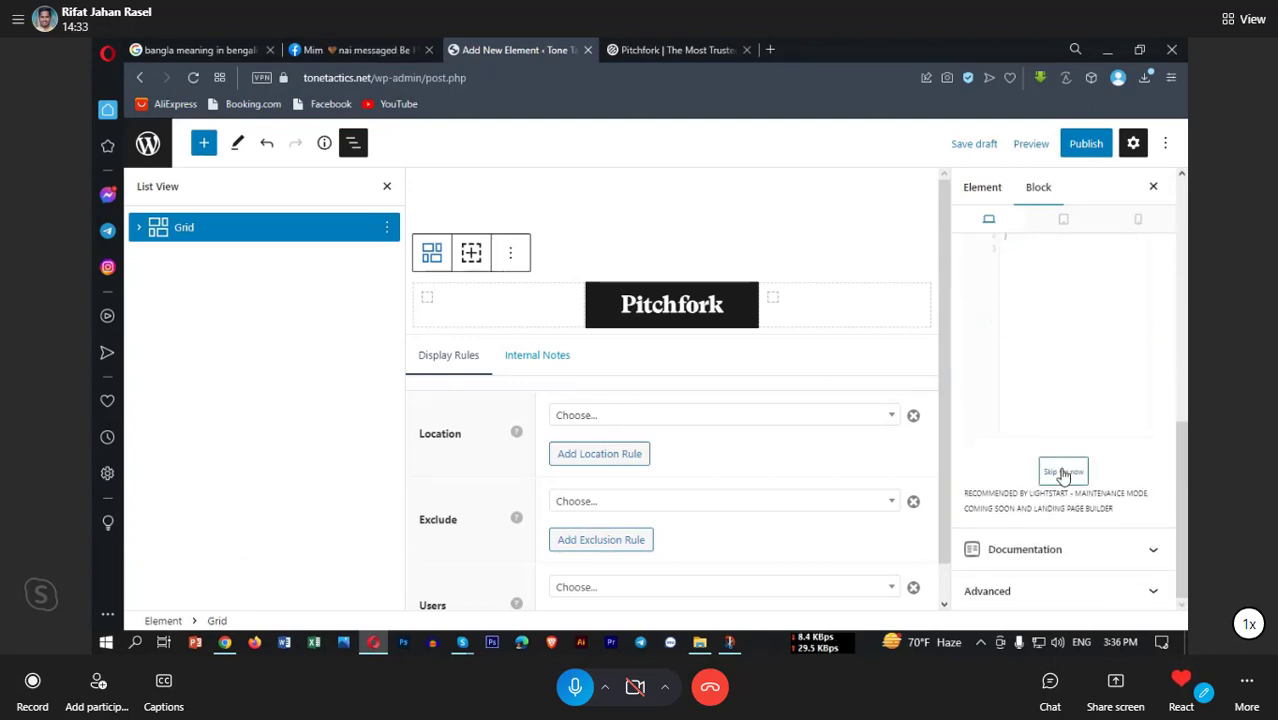
click(1063, 472)
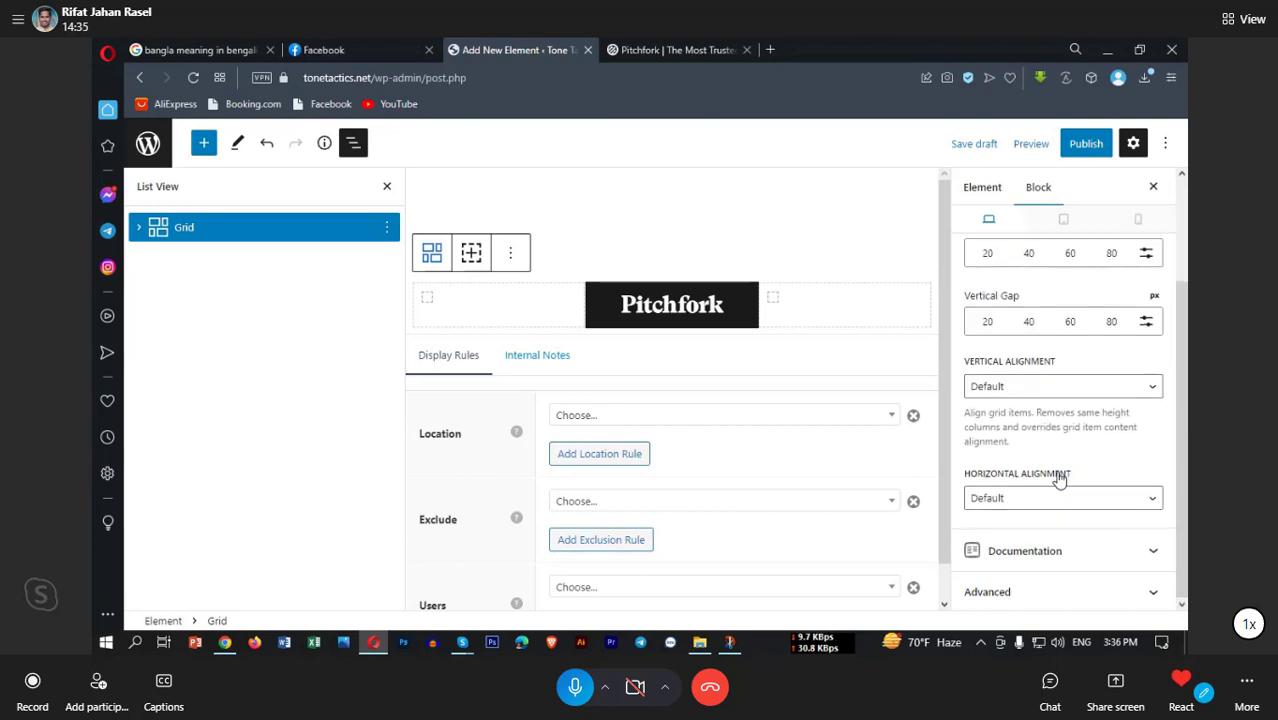
scroll(1060, 478, up, 3)
scroll(1058, 470, down, 2)
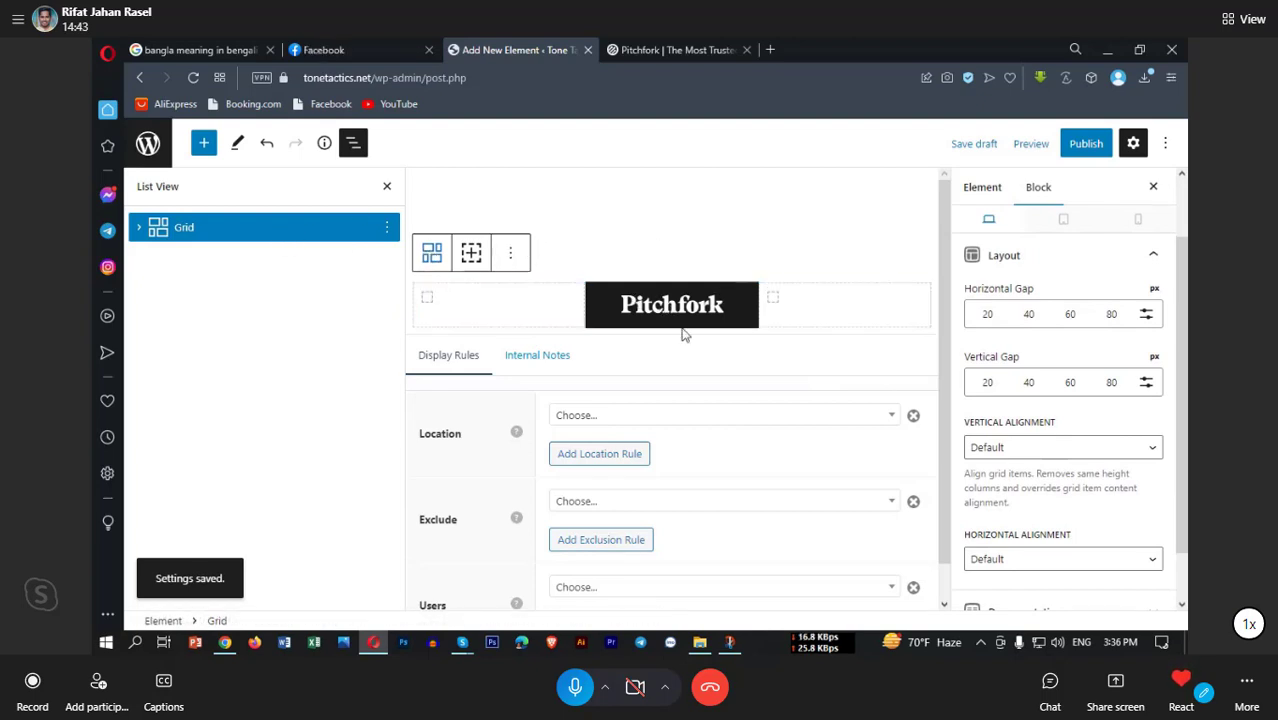
Step: Add a Container block below the Grid and move the Grid inside it
click(650, 251)
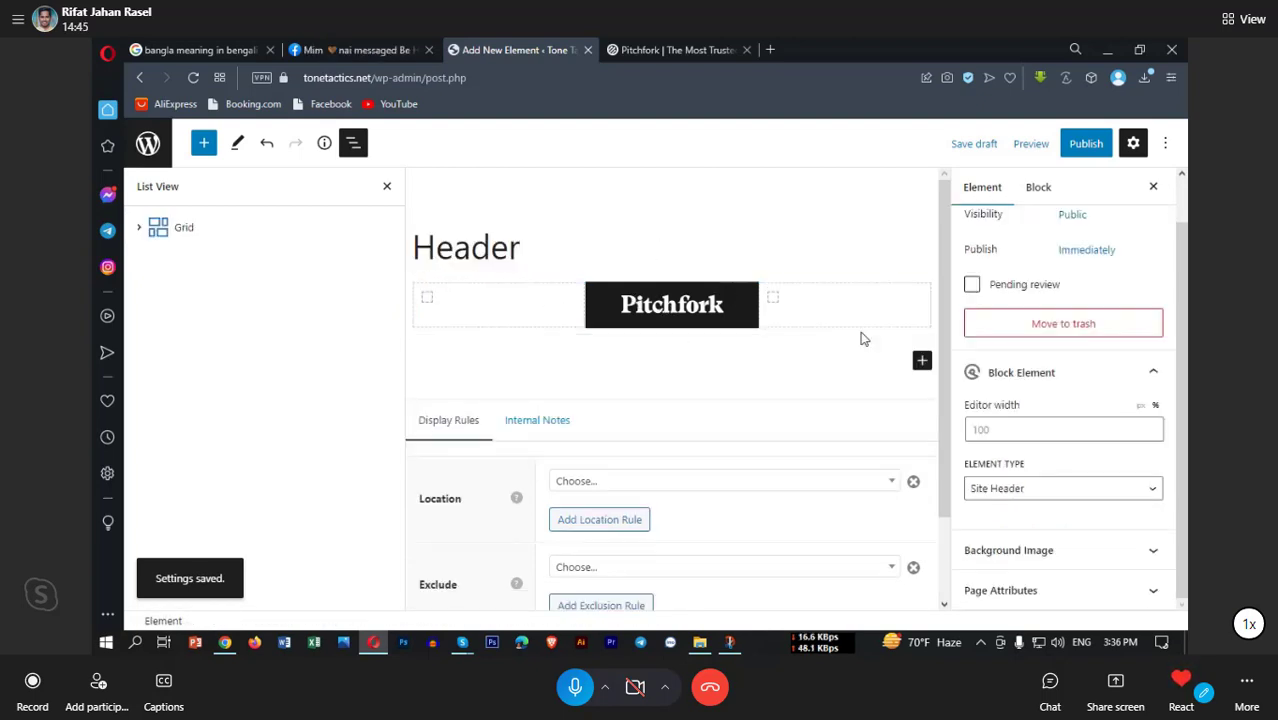
click(921, 362)
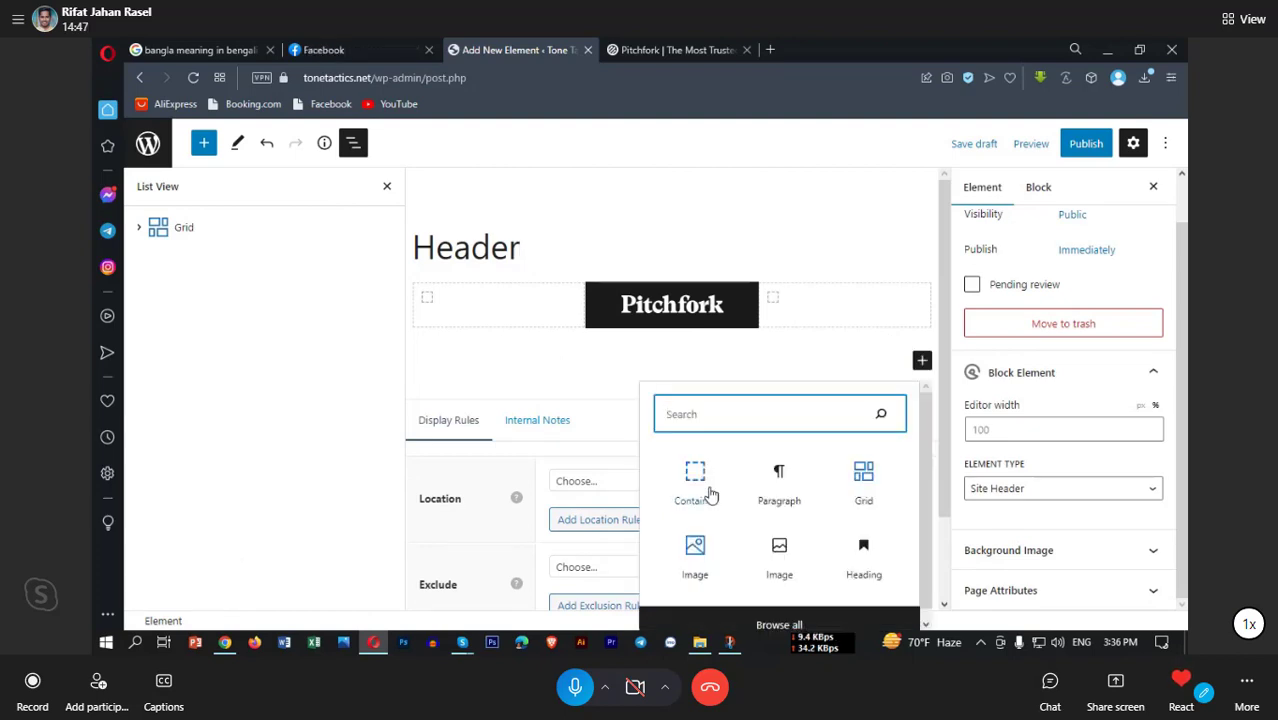
click(700, 478)
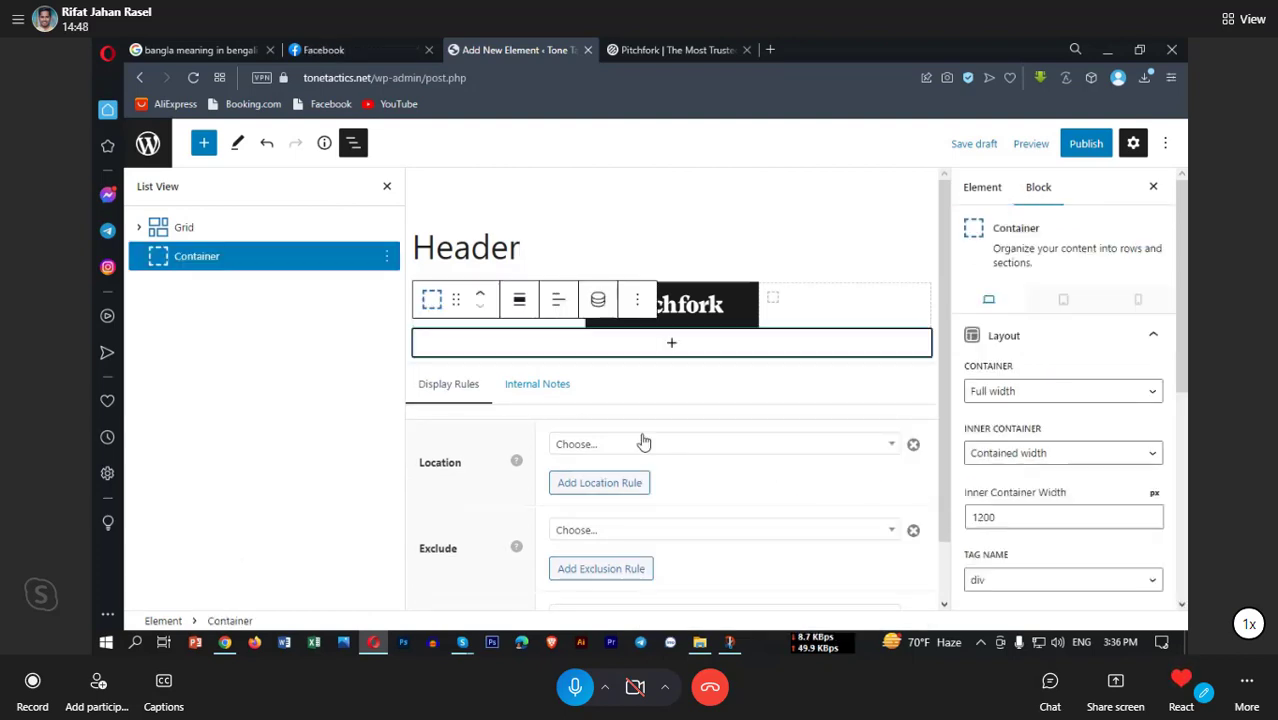
click(192, 228)
drag(217, 228, 222, 254)
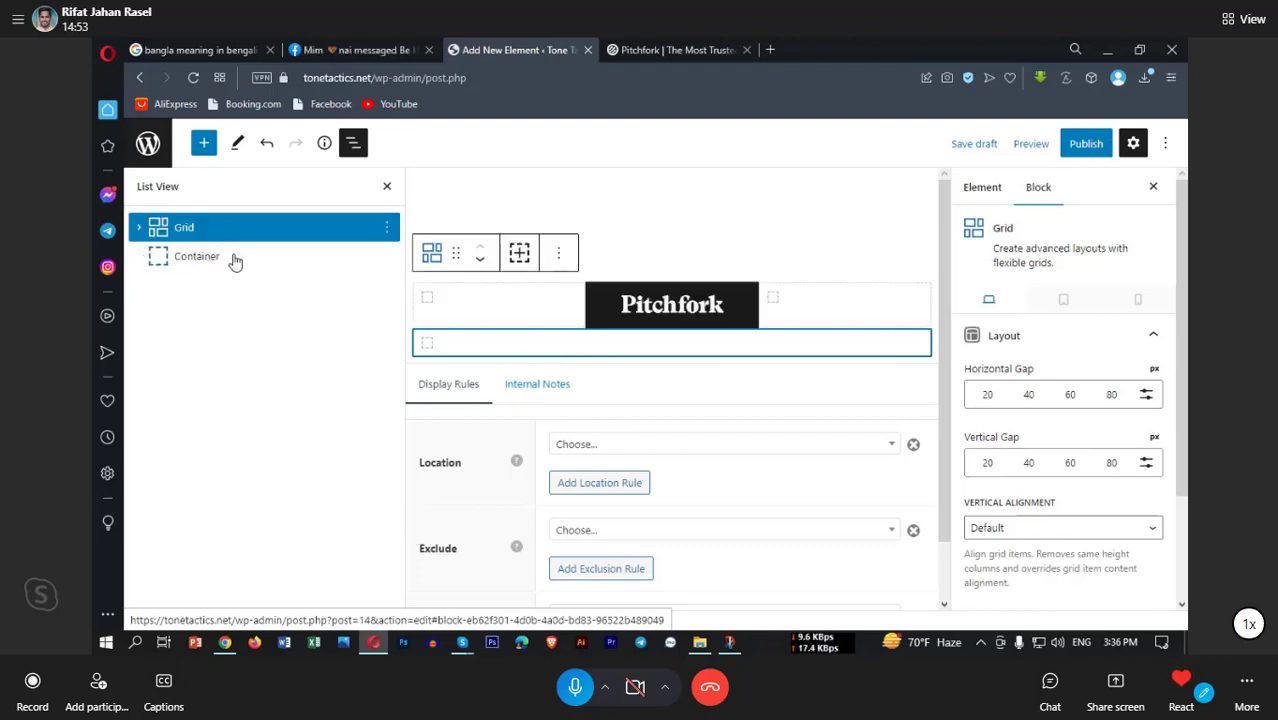
click(234, 259)
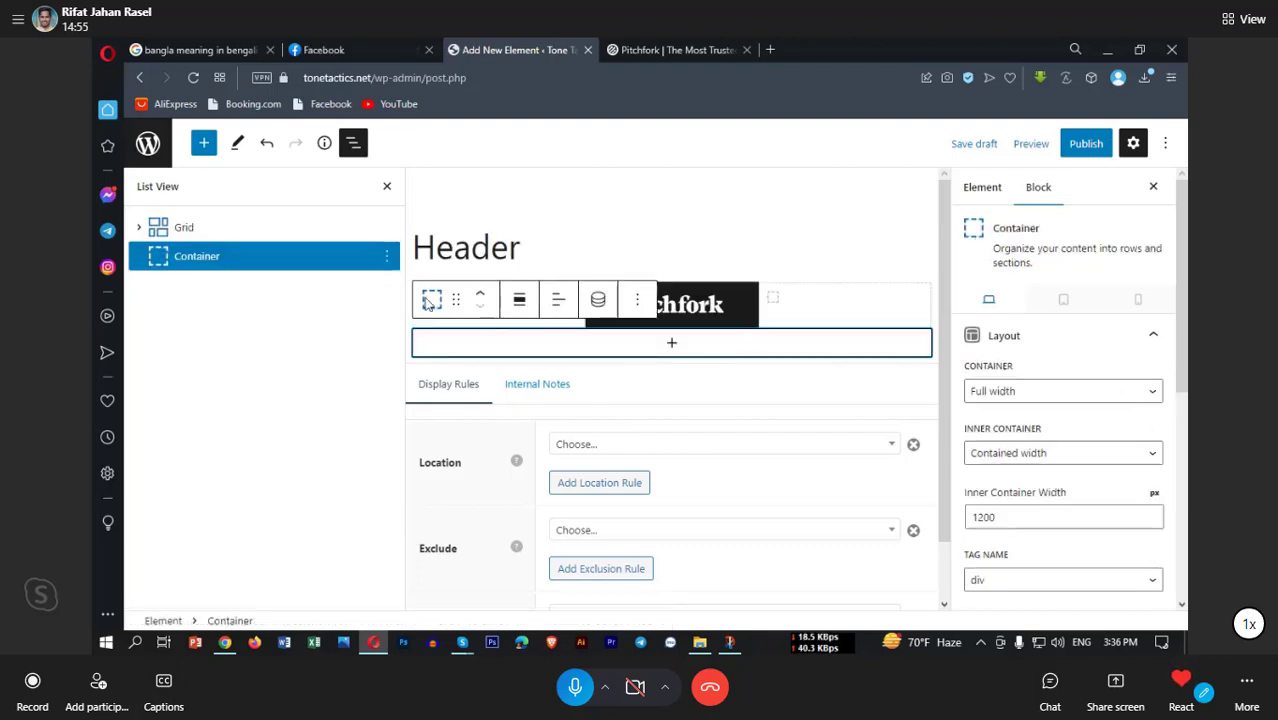
click(262, 240)
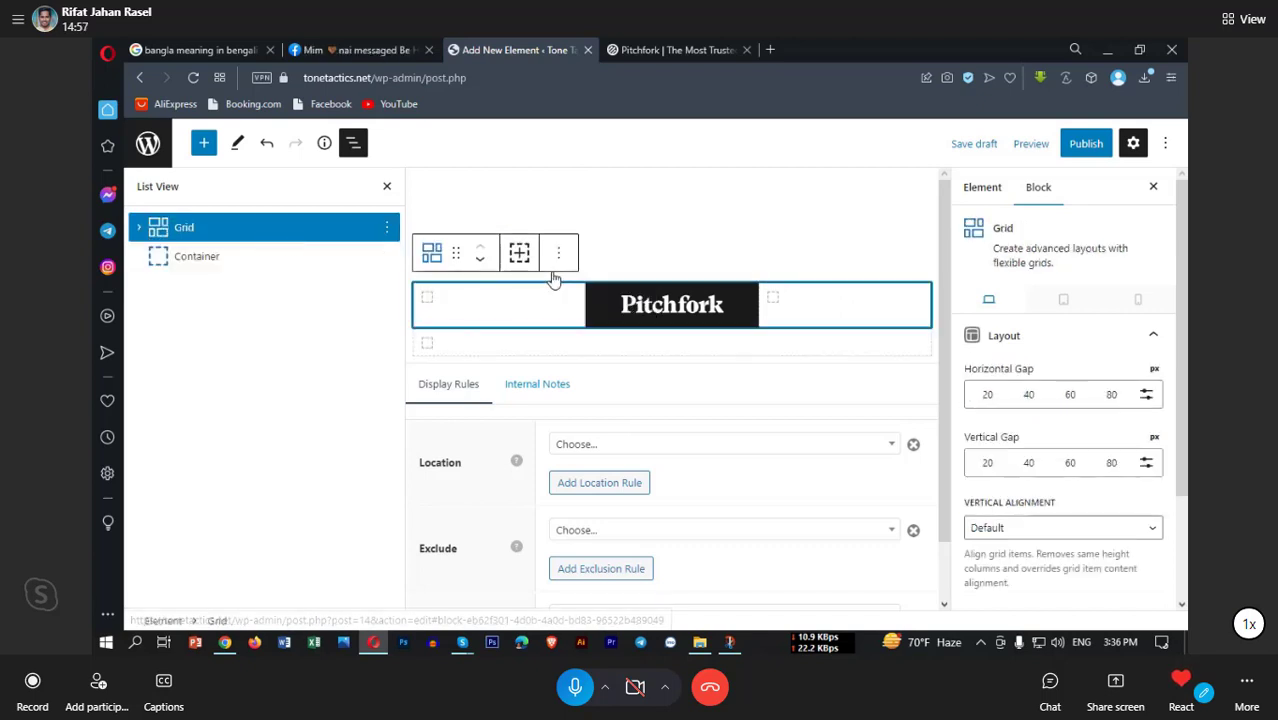
drag(451, 256, 578, 302)
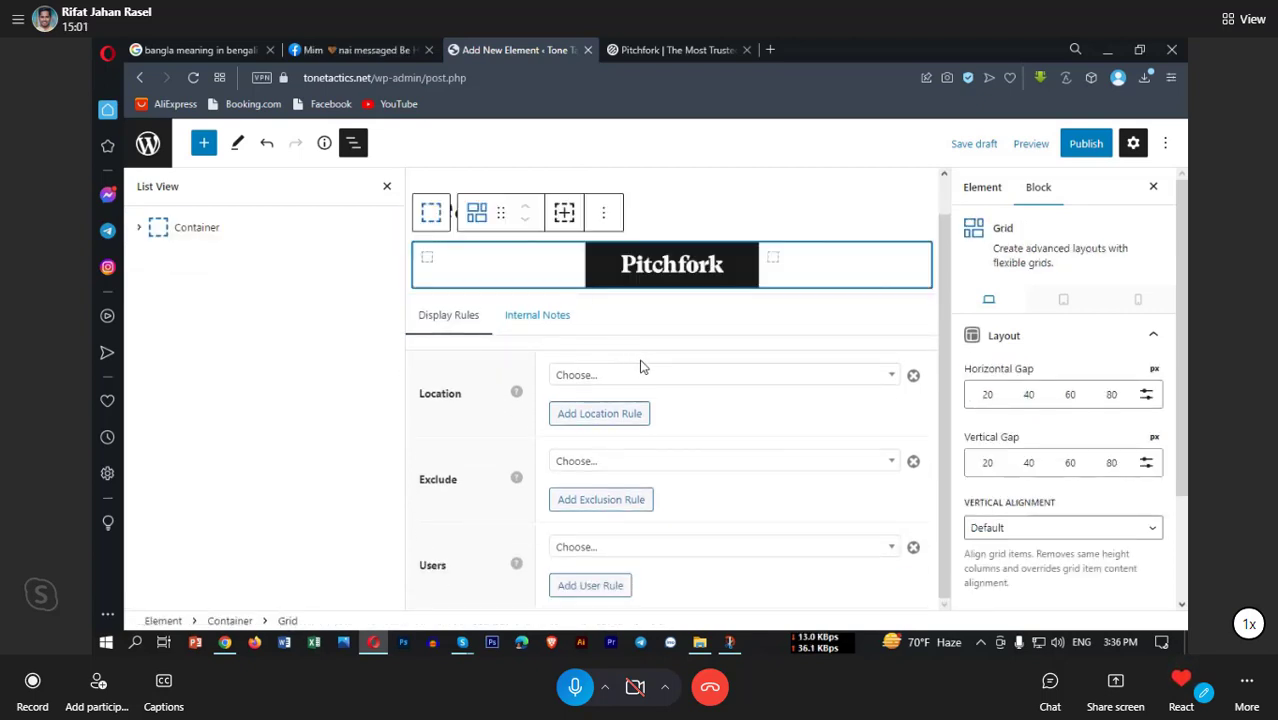
Step: Set the outer Container's background color to #1c1919 to match the Pitchfork logo
click(253, 230)
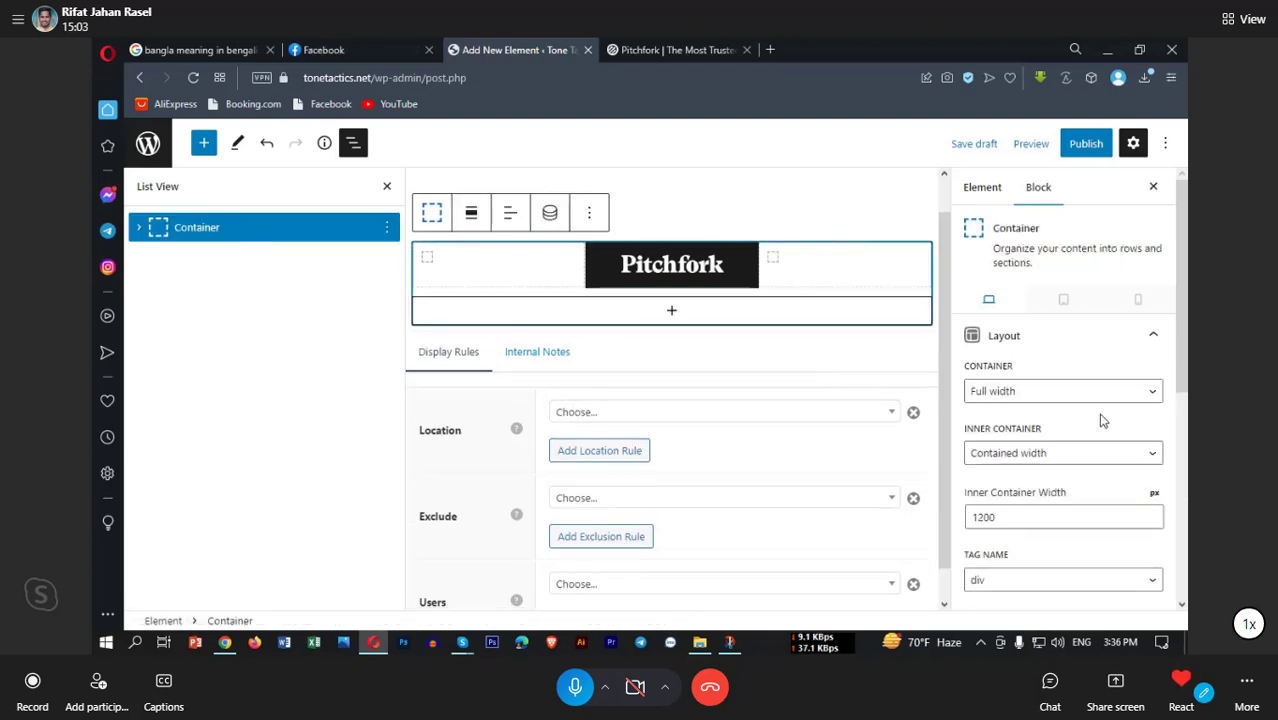
scroll(1087, 457, down, 2)
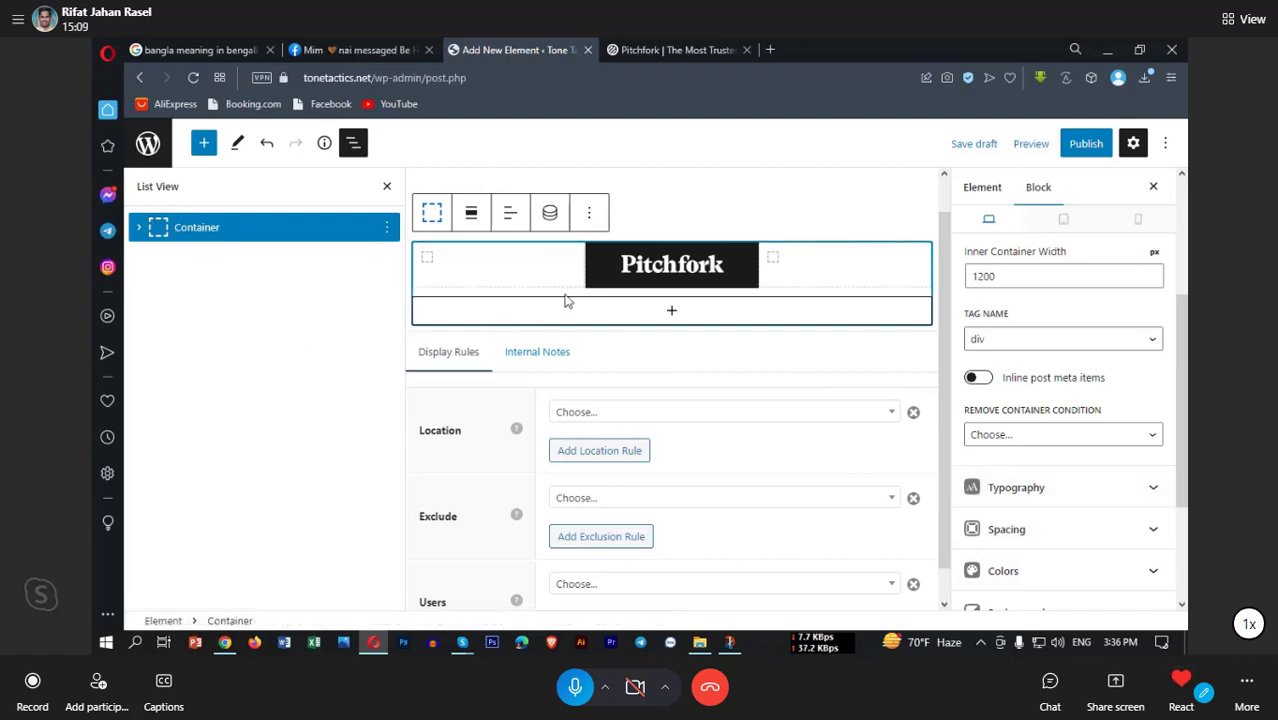
scroll(1080, 475, down, 2)
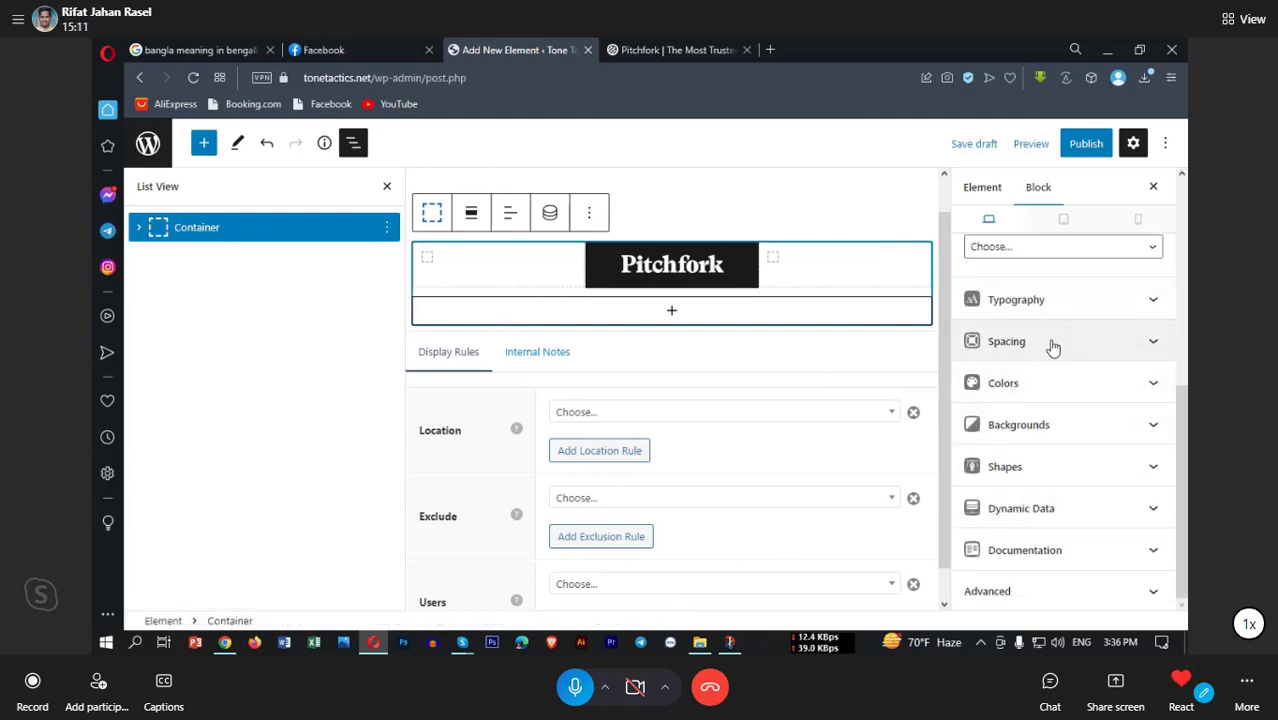
click(1042, 428)
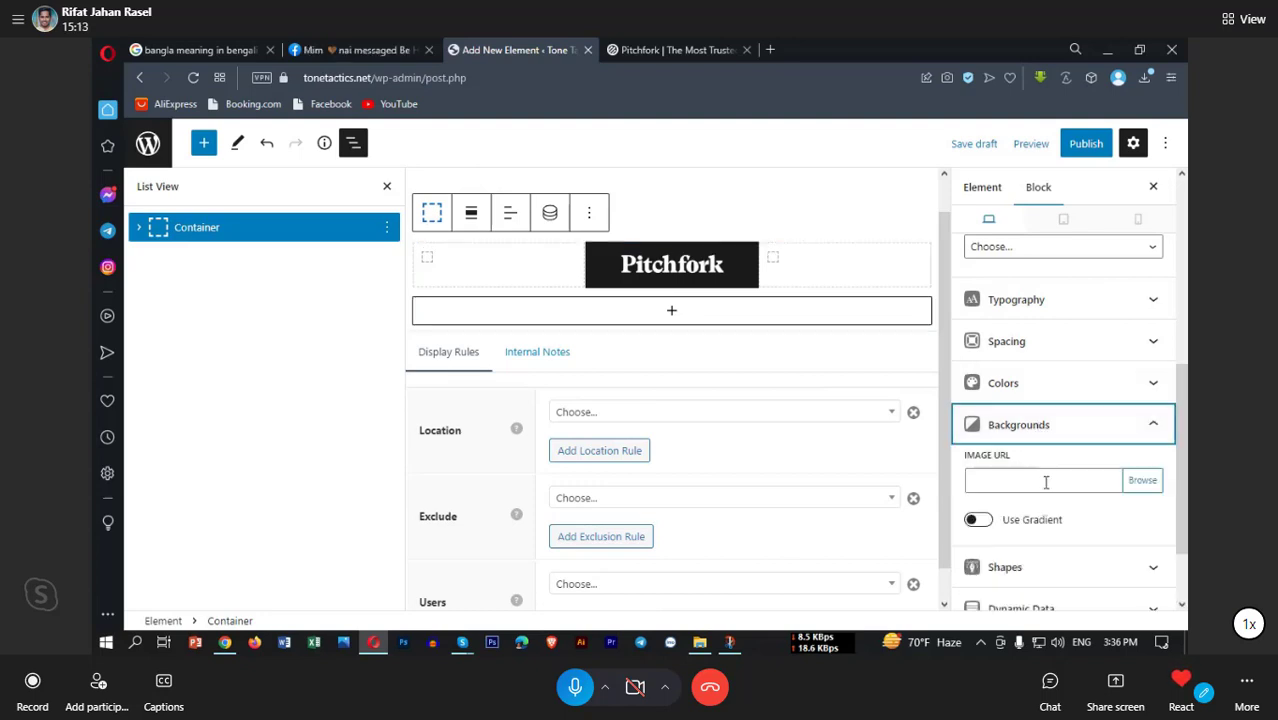
scroll(1046, 482, down, 1)
scroll(1046, 484, up, 2)
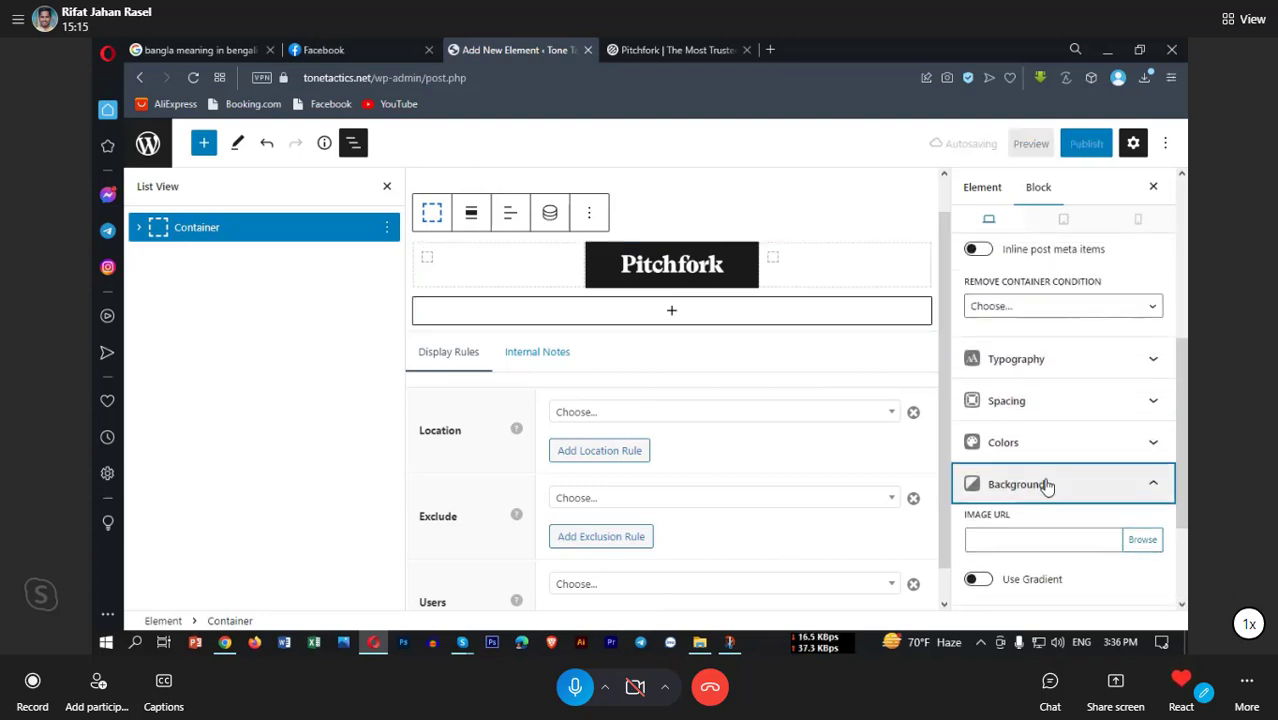
click(1046, 480)
click(1044, 442)
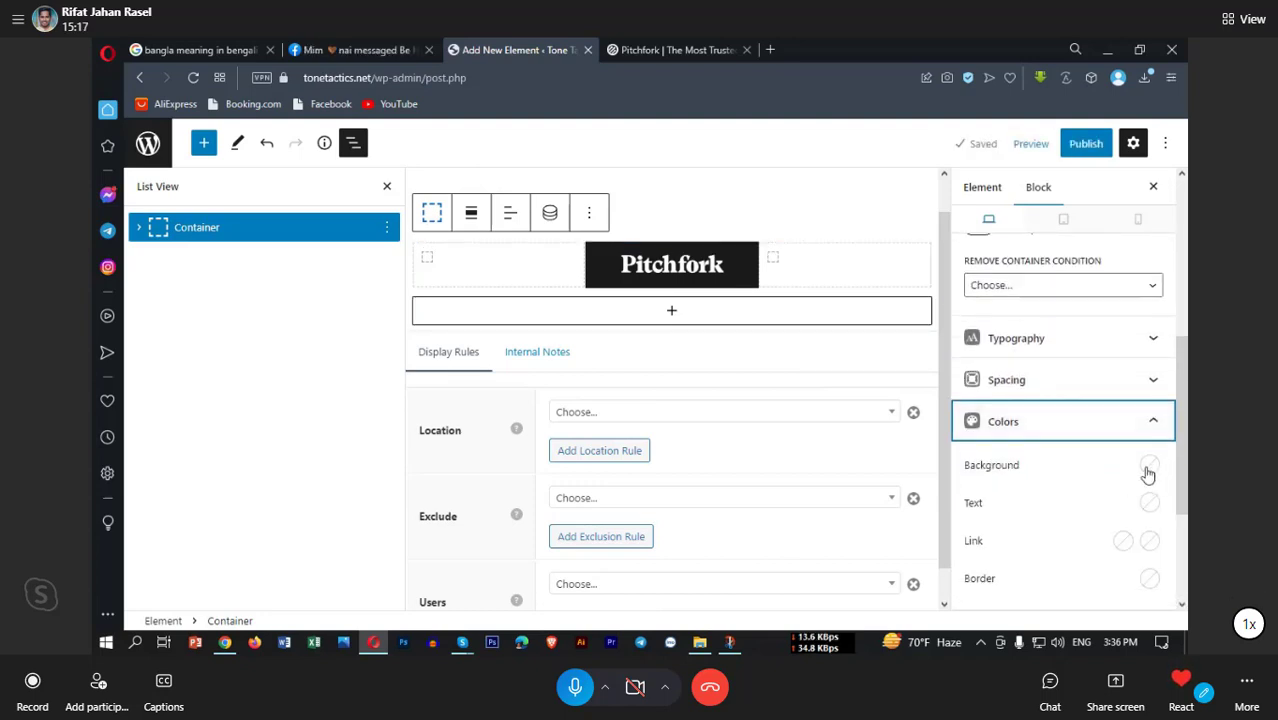
click(1147, 467)
click(943, 418)
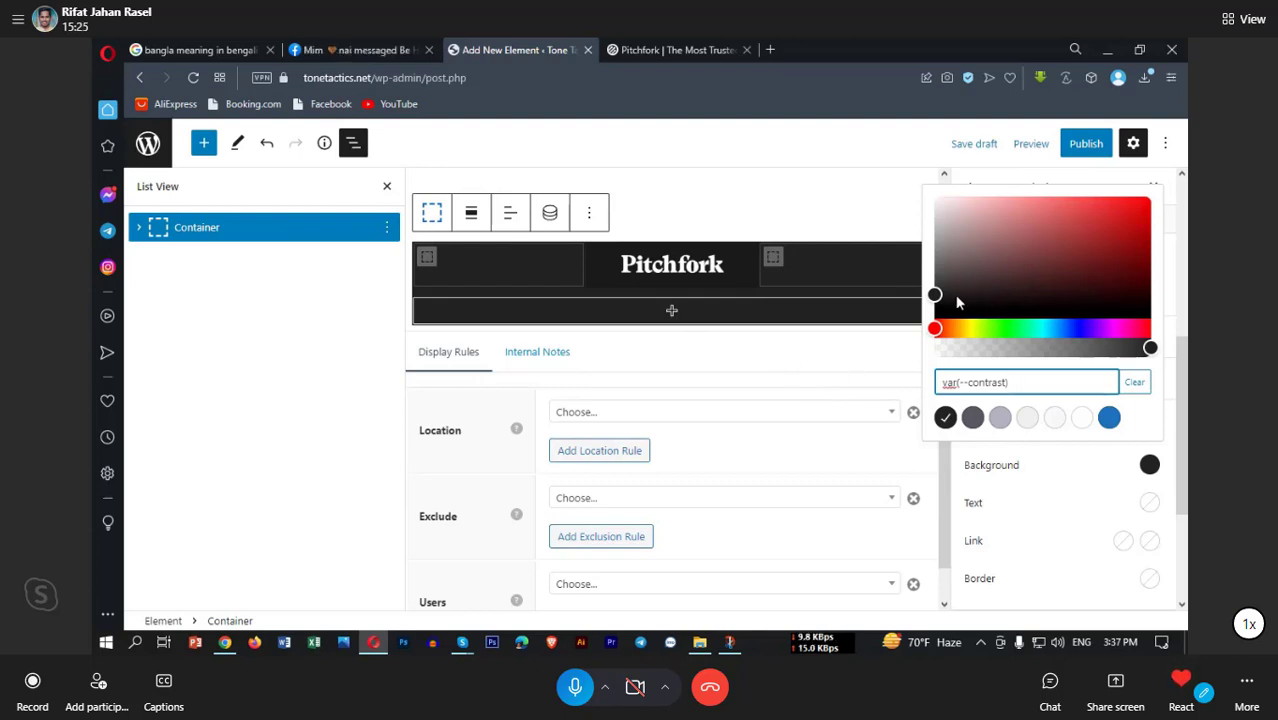
drag(940, 298, 971, 297)
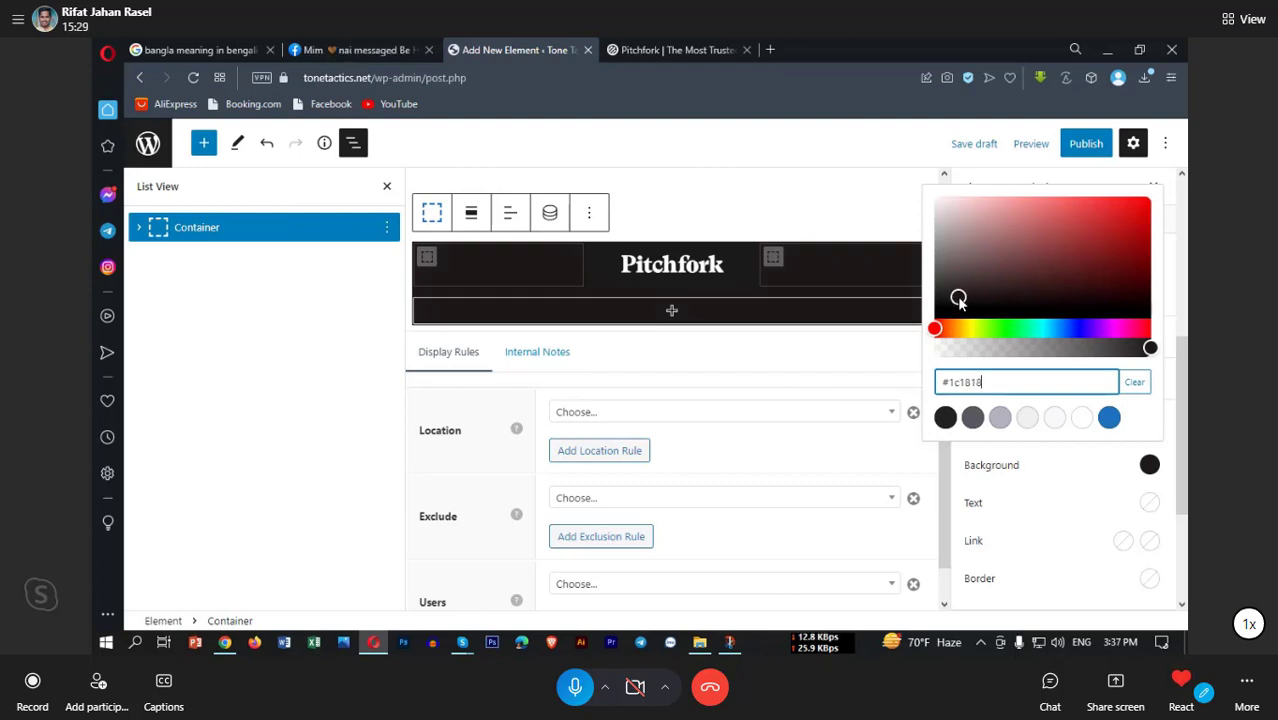
drag(958, 300, 956, 300)
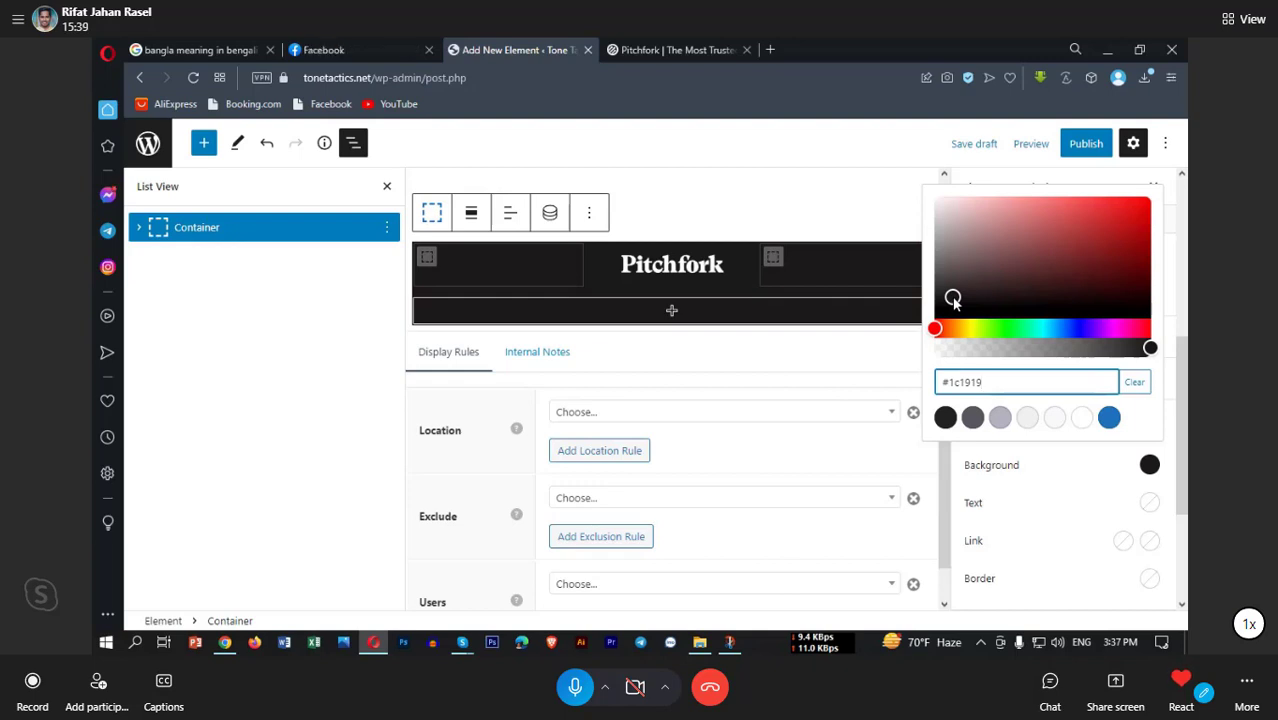
click(1078, 473)
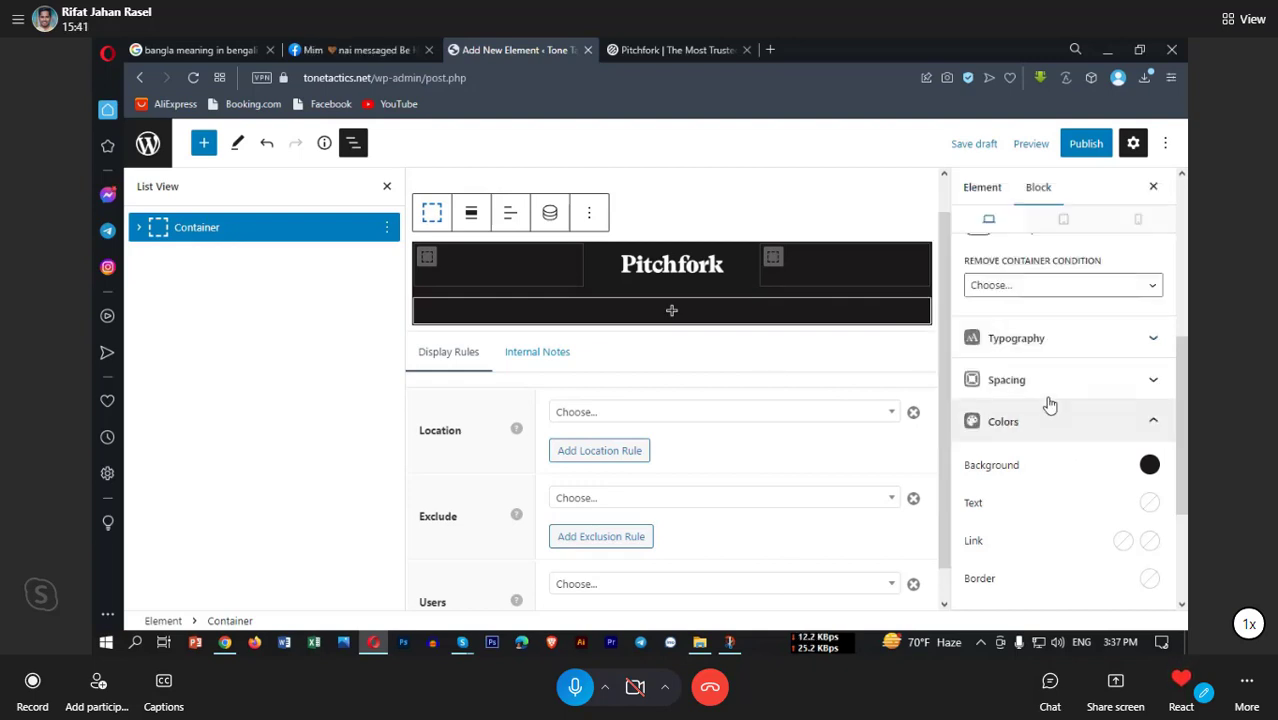
Step: Set the Container's top and bottom padding to 20 px and publish the Header element
click(1044, 386)
scroll(1036, 428, down, 3)
scroll(1030, 424, up, 2)
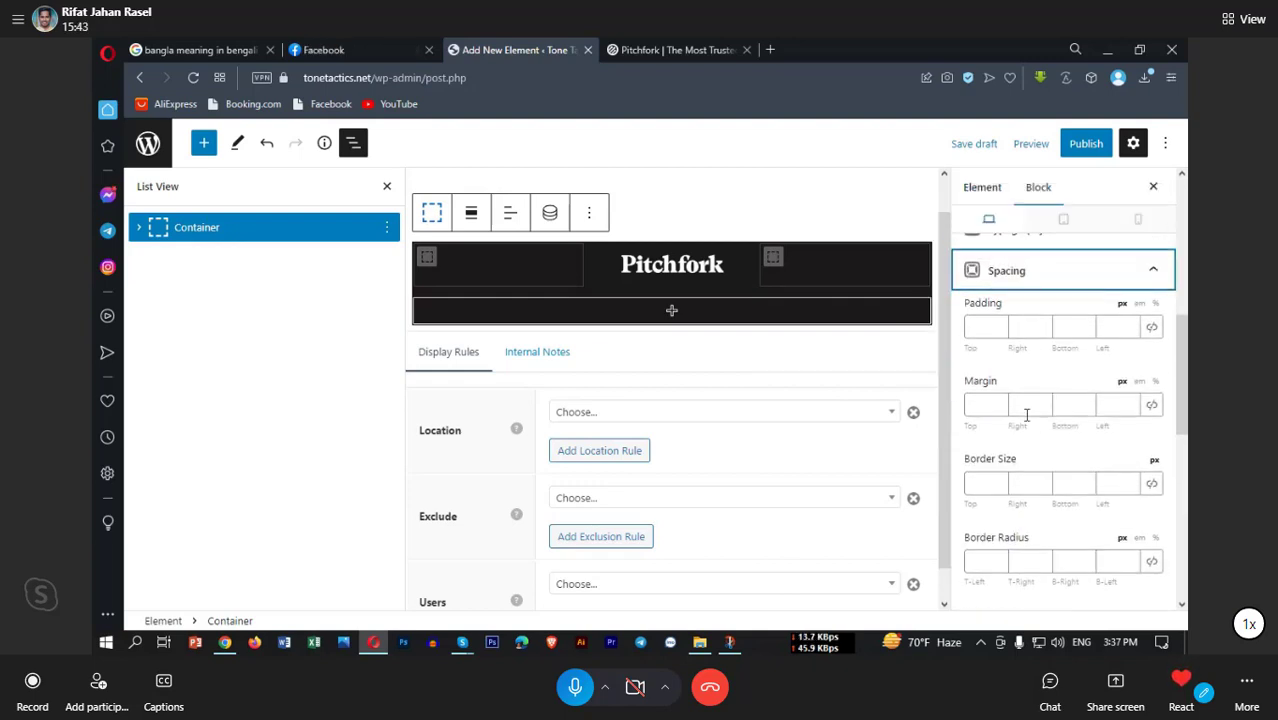
click(983, 329)
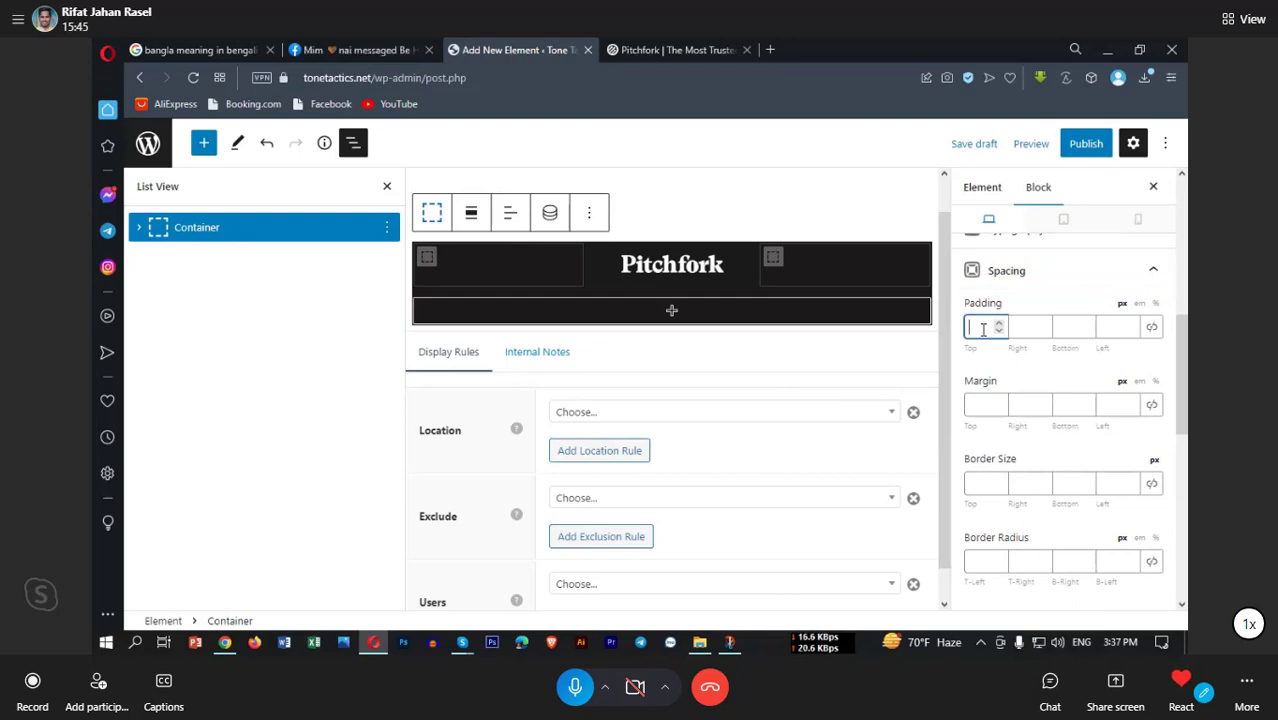
text(20)
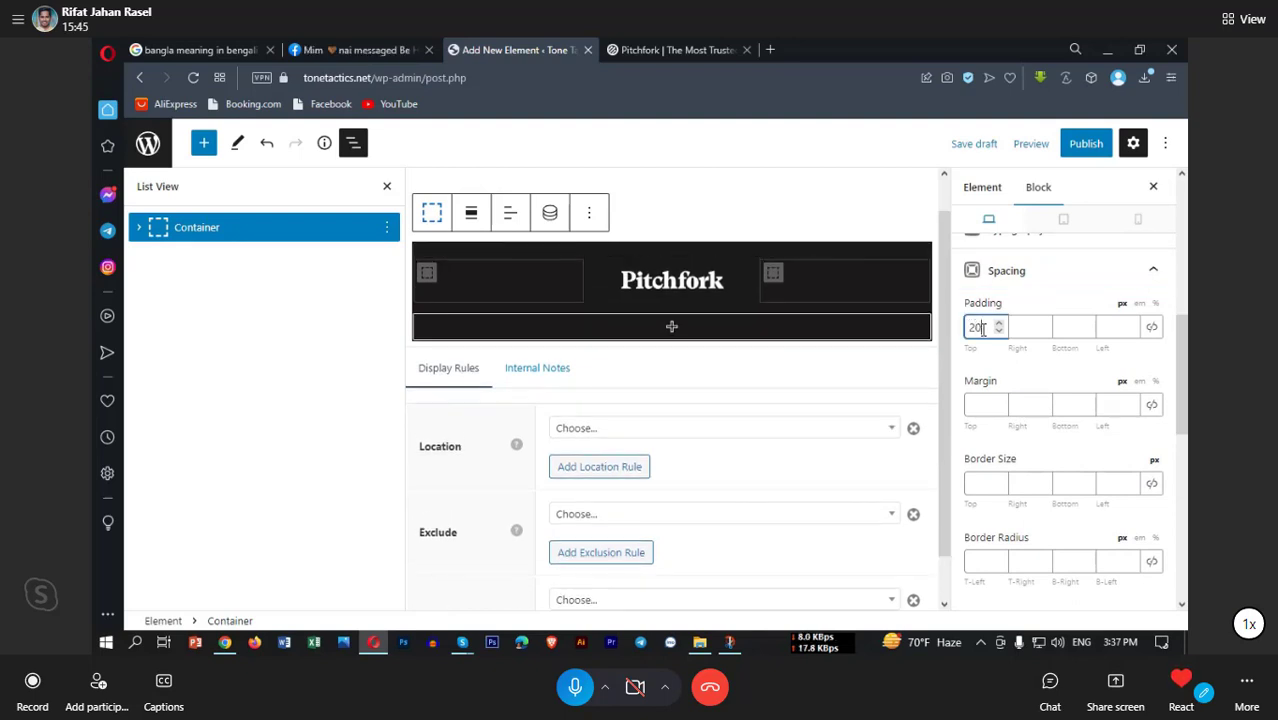
click(1056, 327)
text(20)
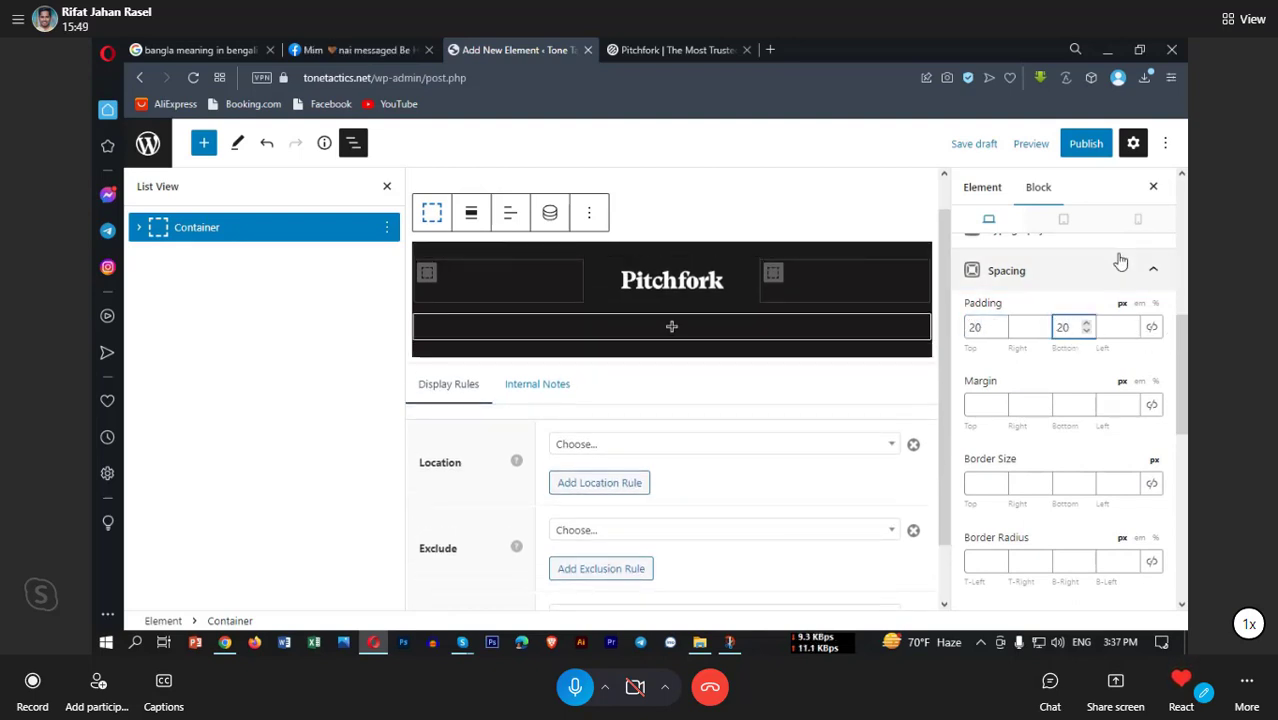
click(1086, 143)
click(1021, 142)
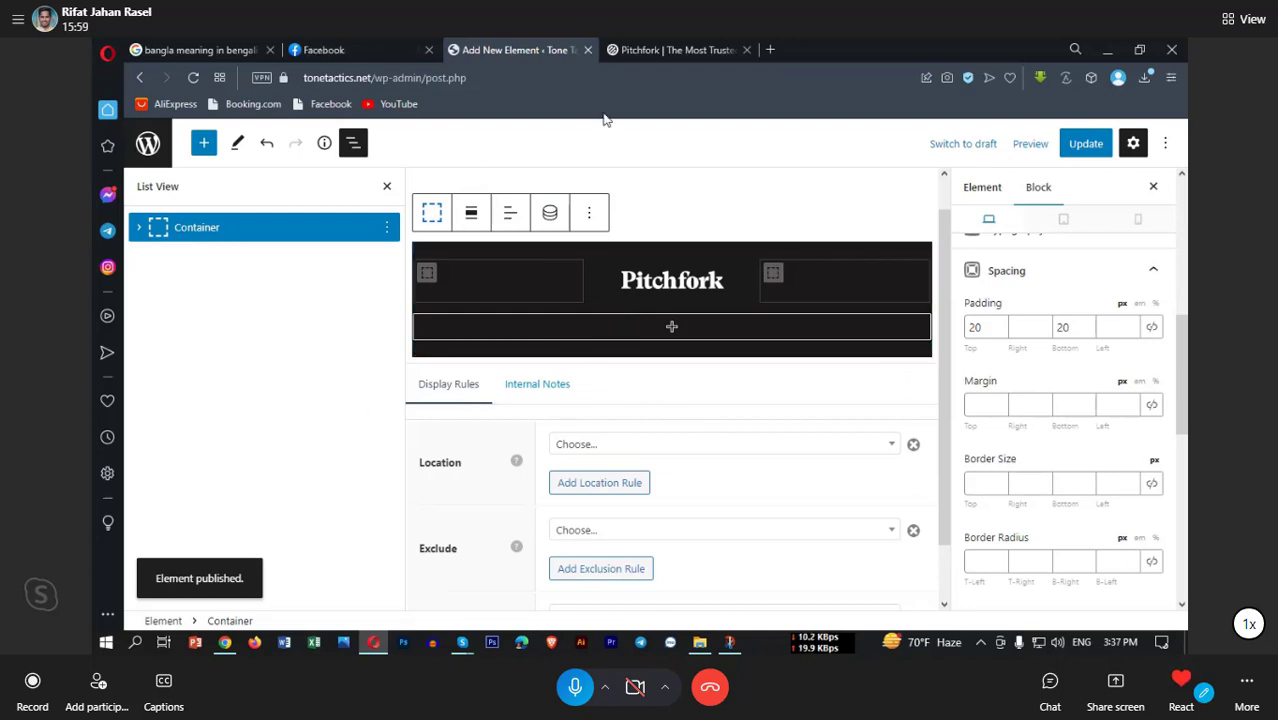
Step: Switch to the Pitchfork site, examine its header and search page, and return to its home page
click(653, 49)
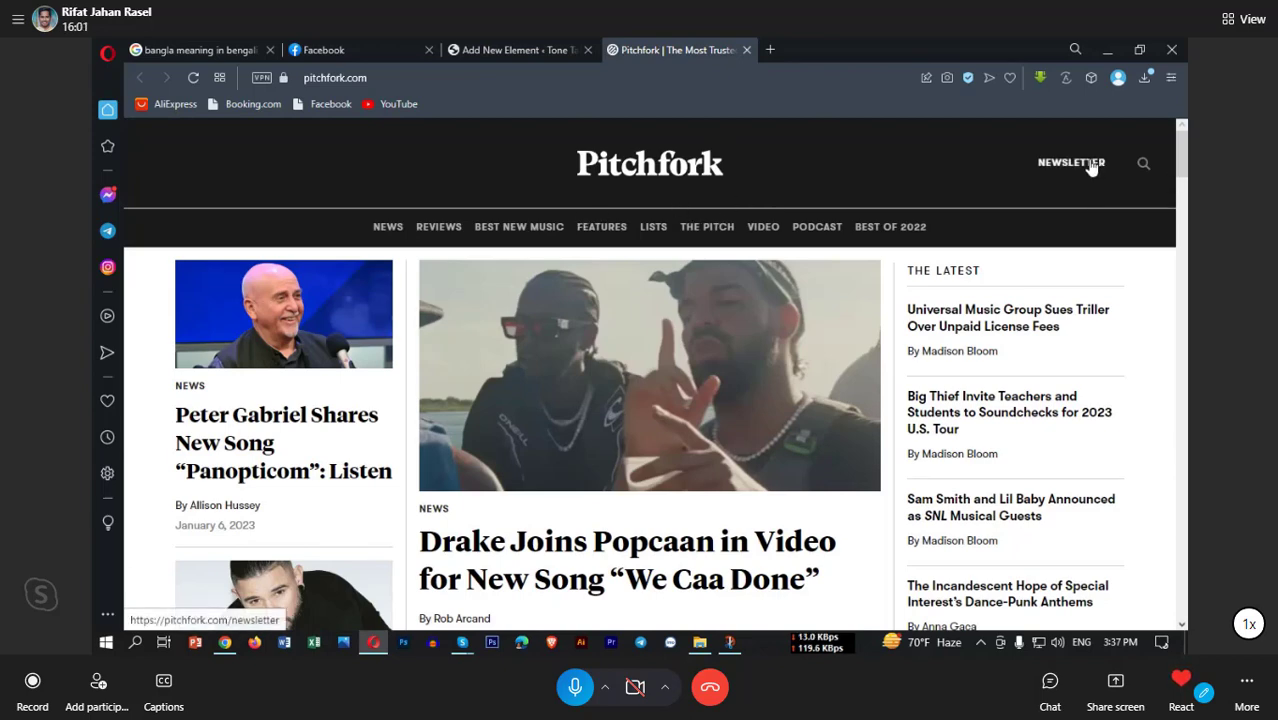
click(1144, 164)
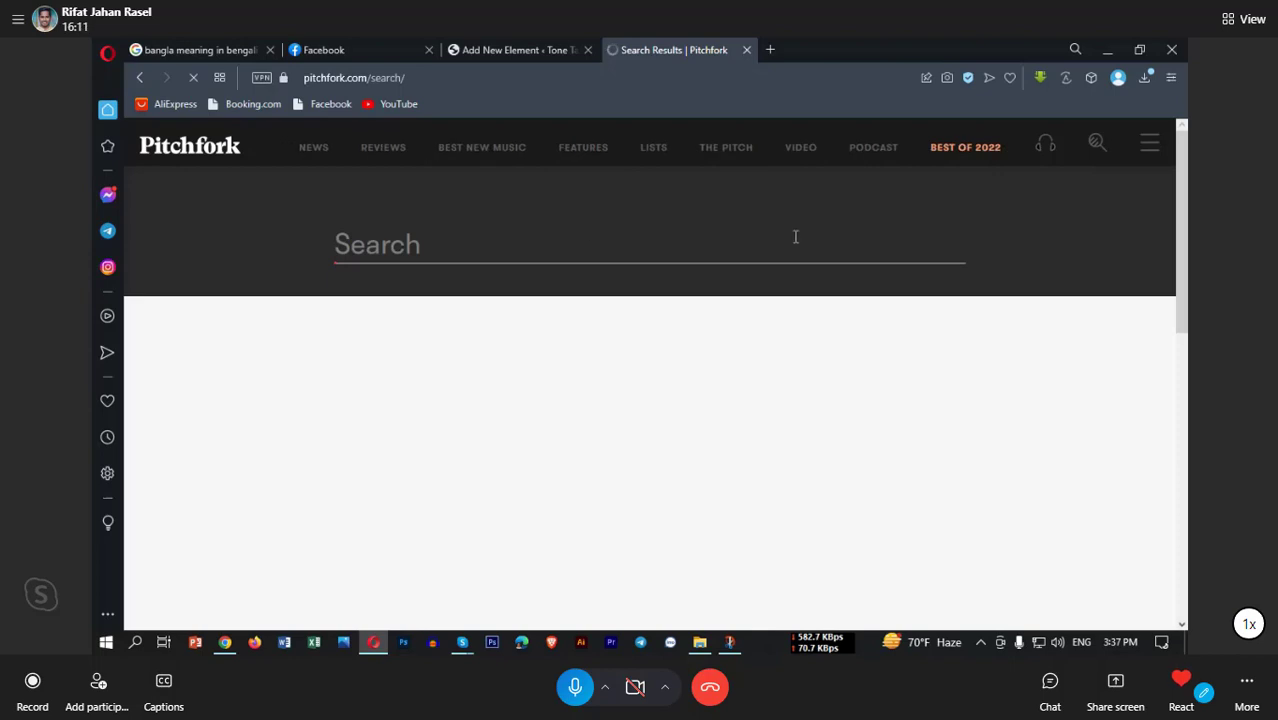
click(357, 242)
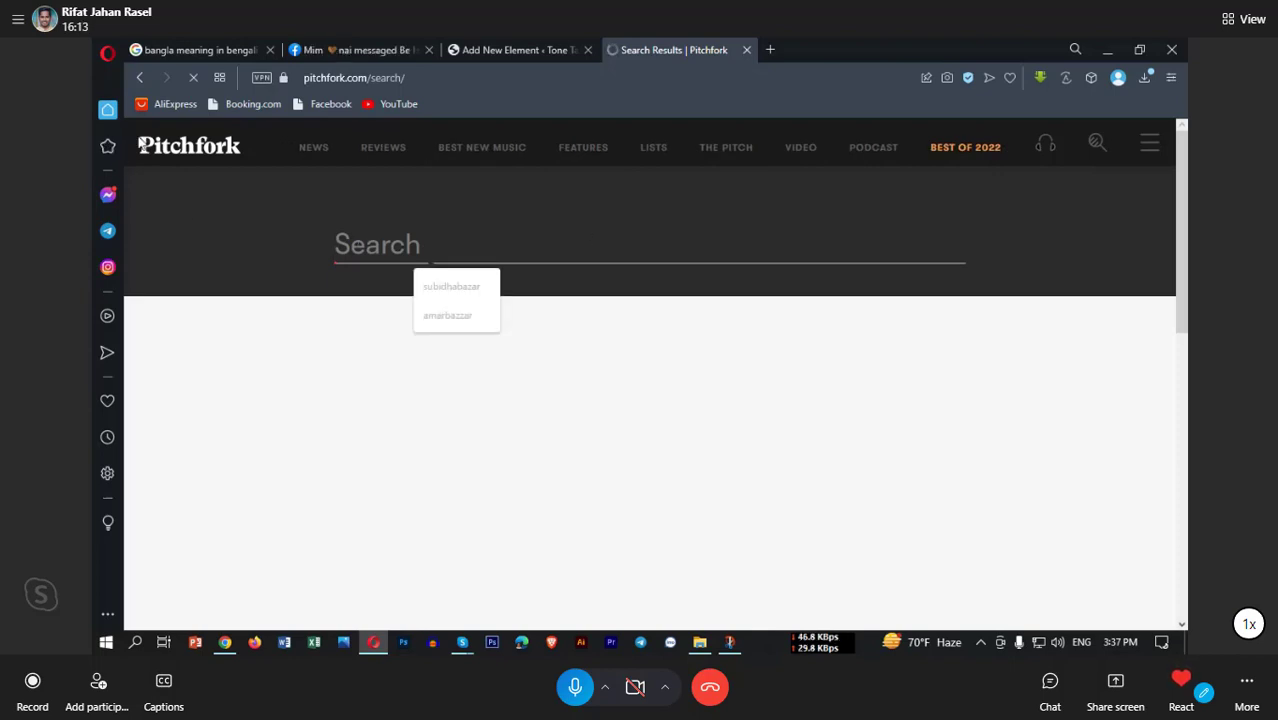
click(197, 148)
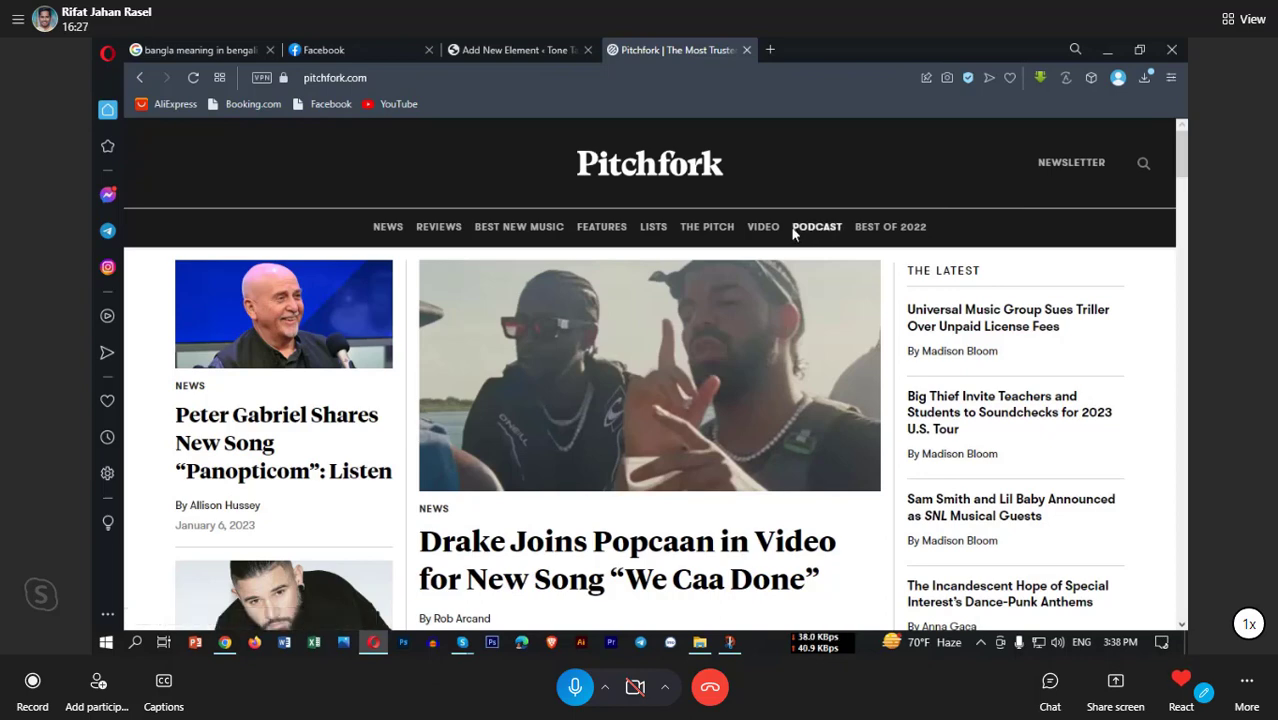
Step: Return to the Header element, update it, and open a new browser tab
click(509, 49)
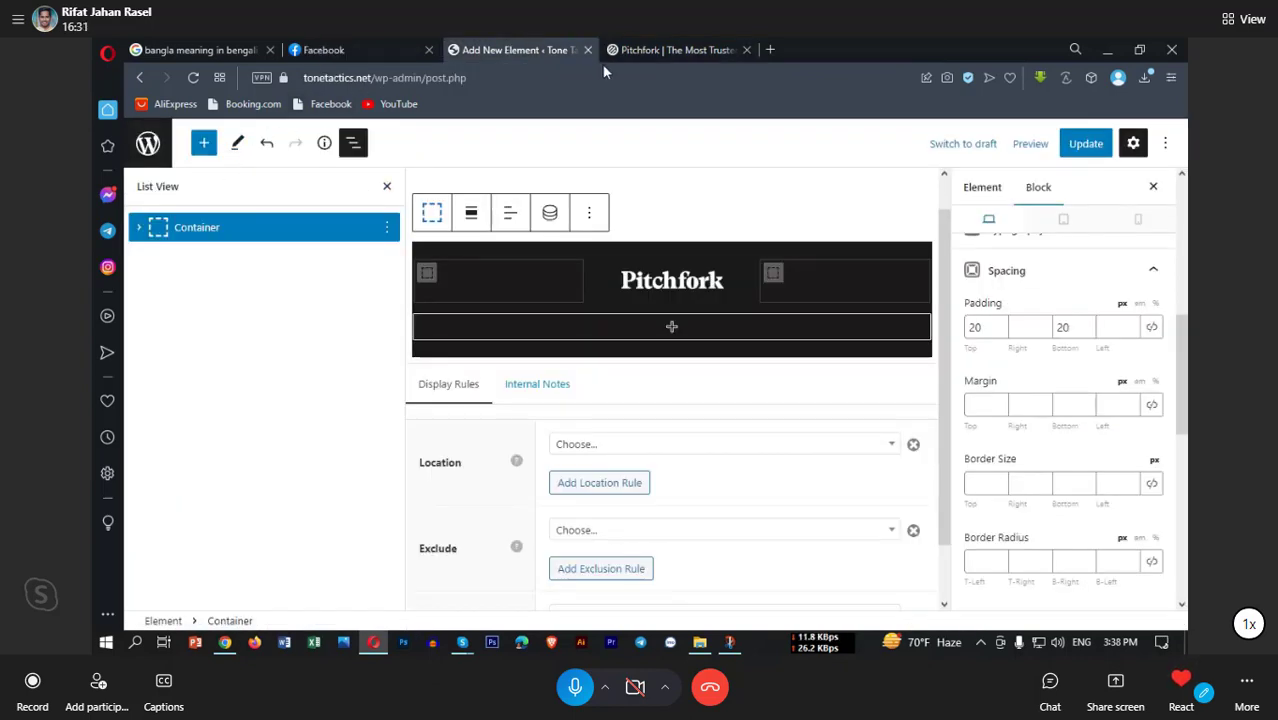
click(1085, 143)
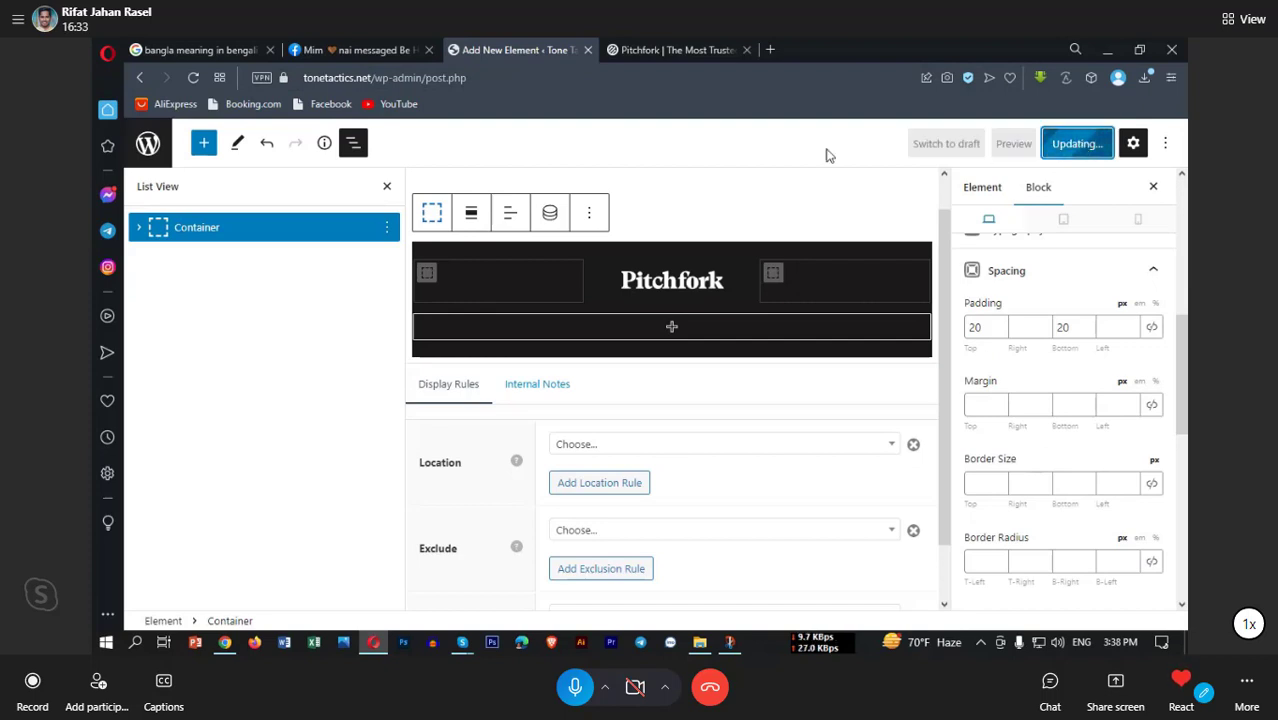
click(769, 50)
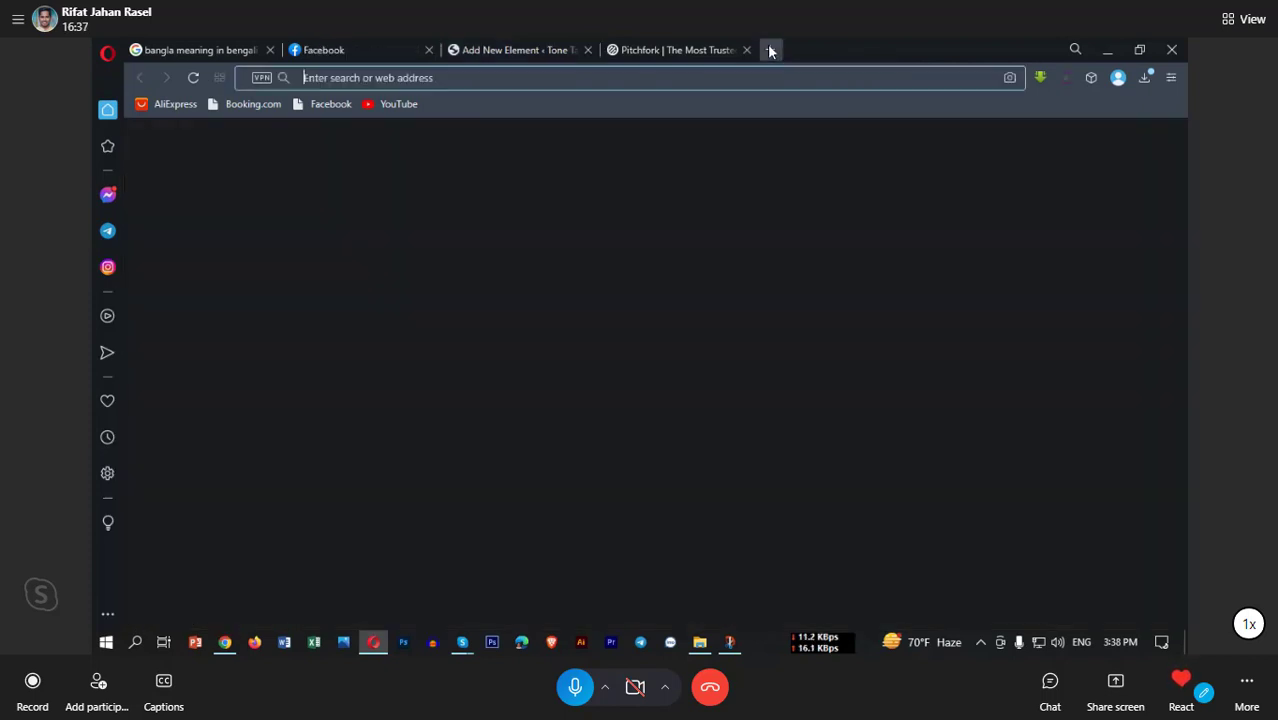
Step: Open the Tone Tactics WordPress dashboard at tonetactics.net/wp-admin/ in the new browser tab
text(te)
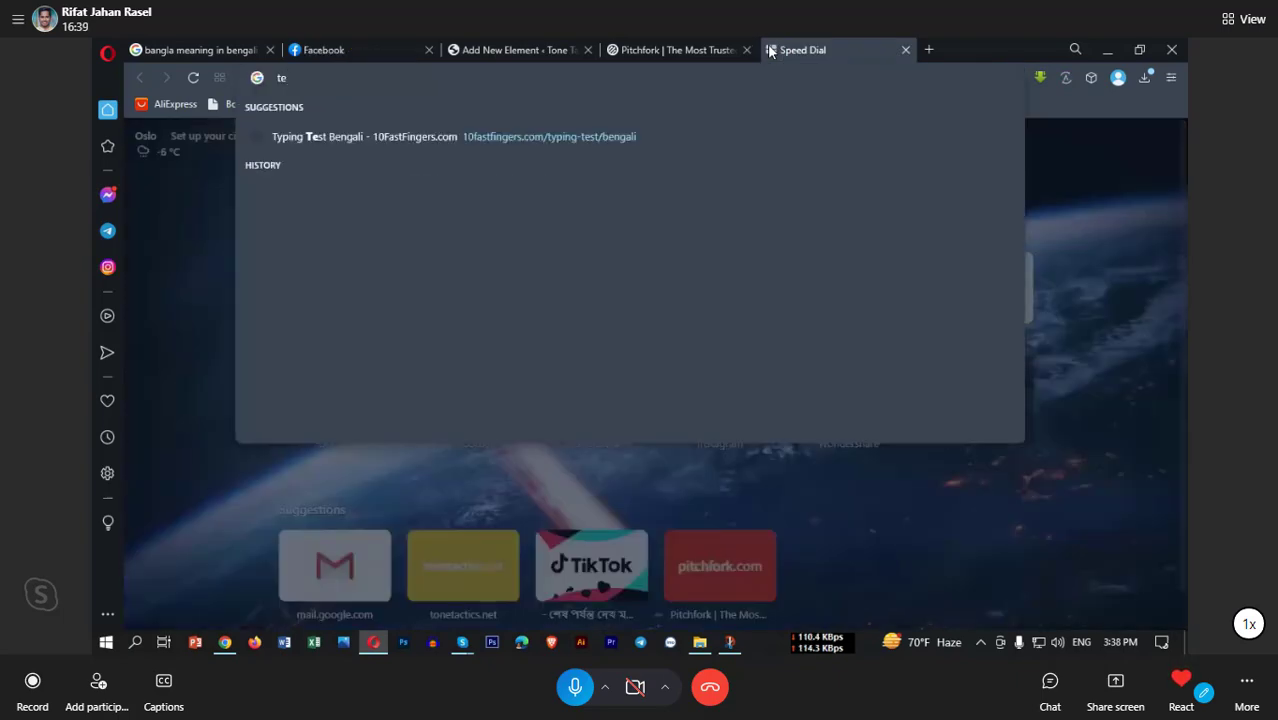
key(BackSpace)
text(o)
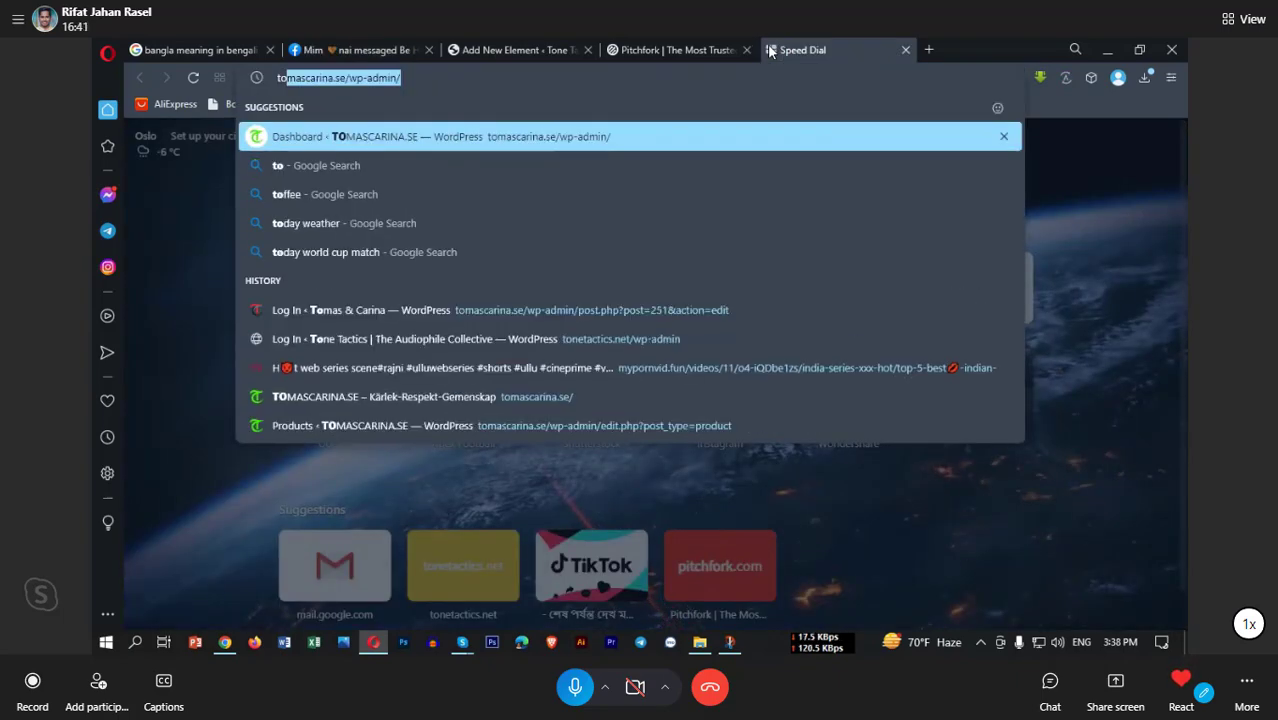
text(n)
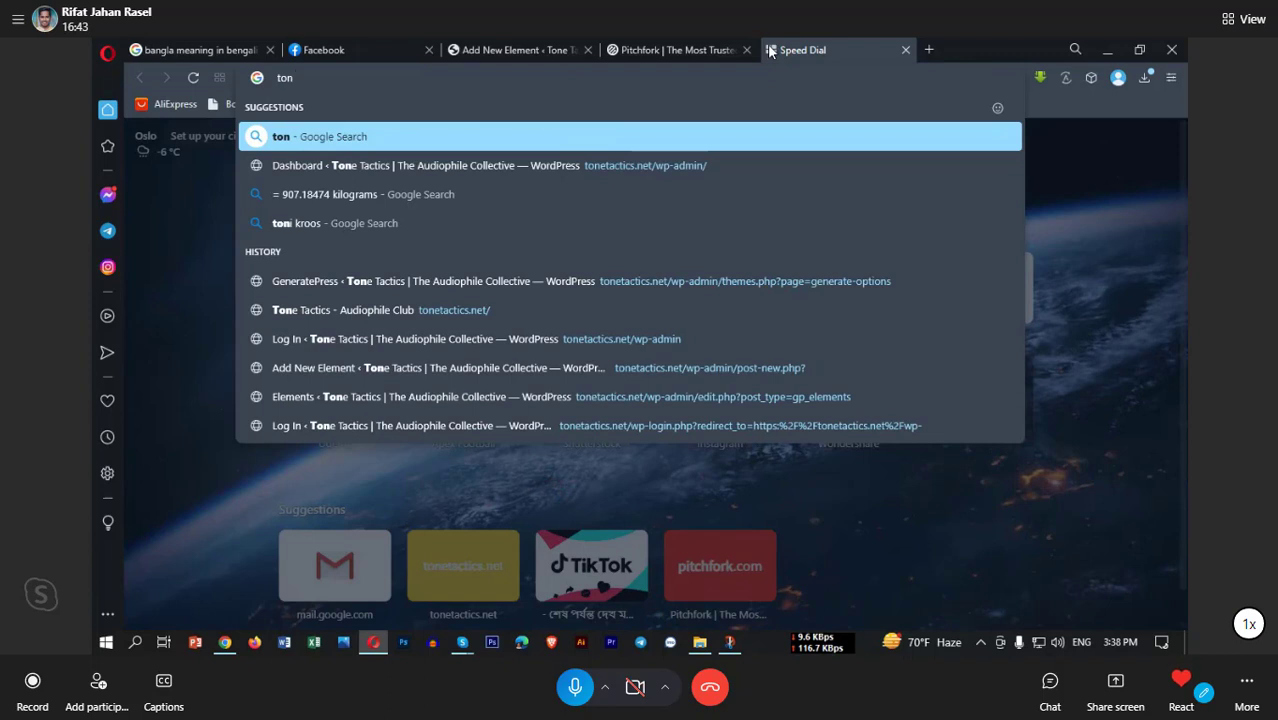
click(675, 164)
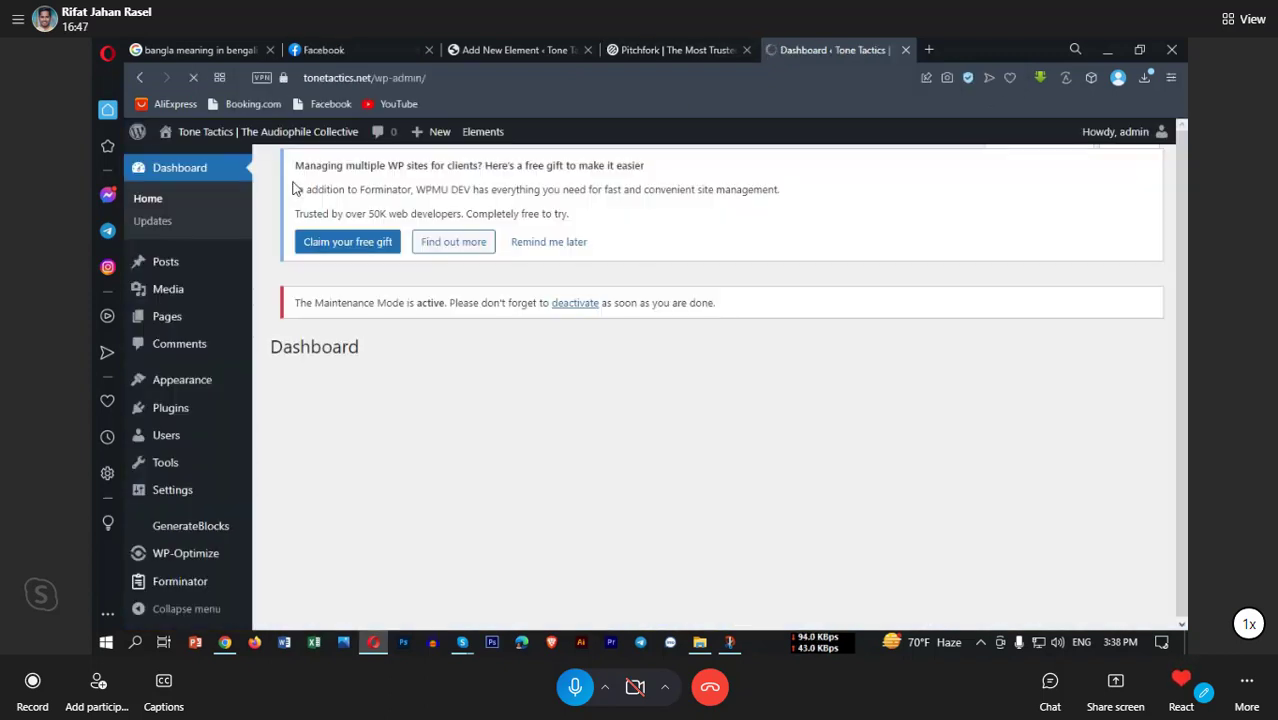
Step: Open the live Tone Tactics site from the dashboard in a separate tab and view its current header
mouse_move(228, 140)
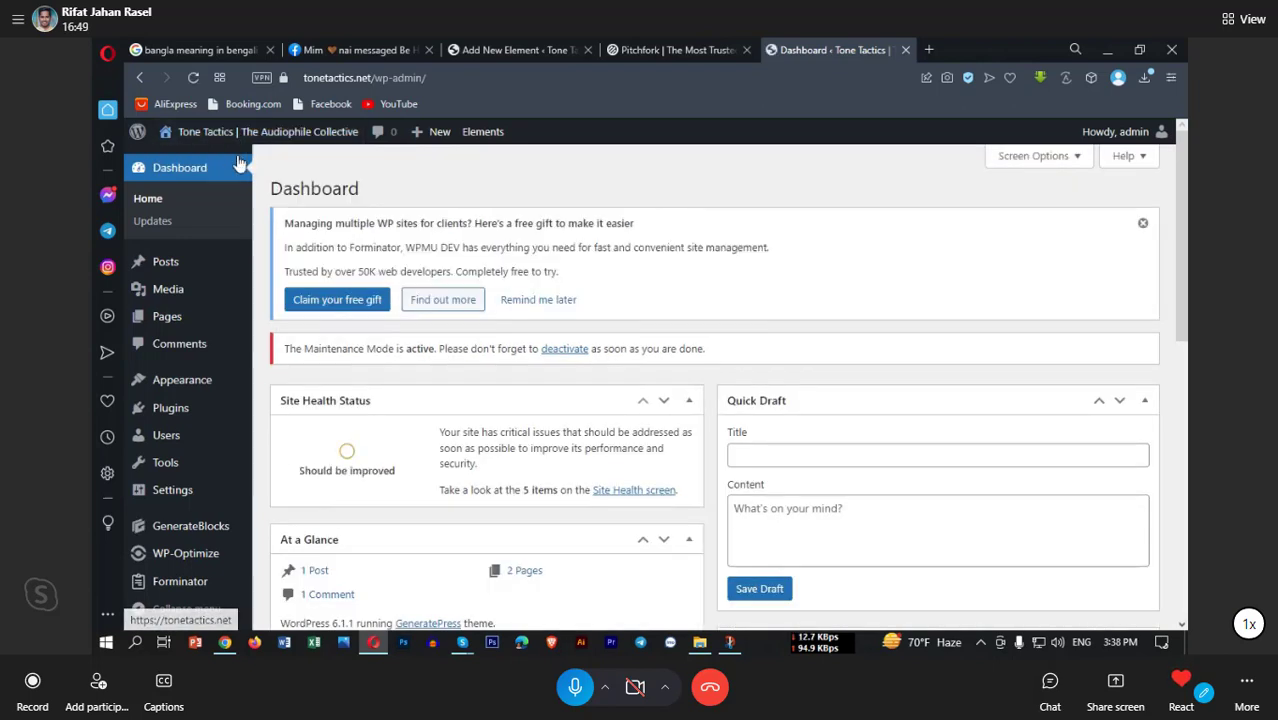
right_click(237, 165)
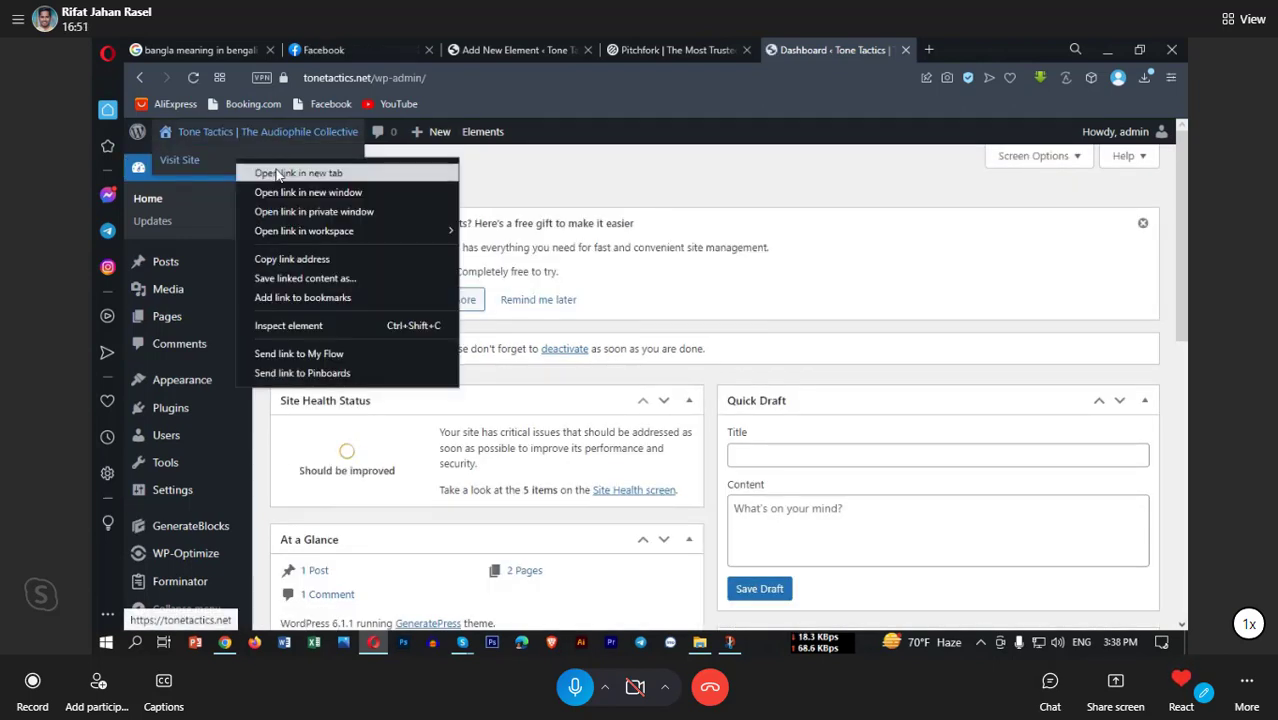
click(268, 169)
click(919, 49)
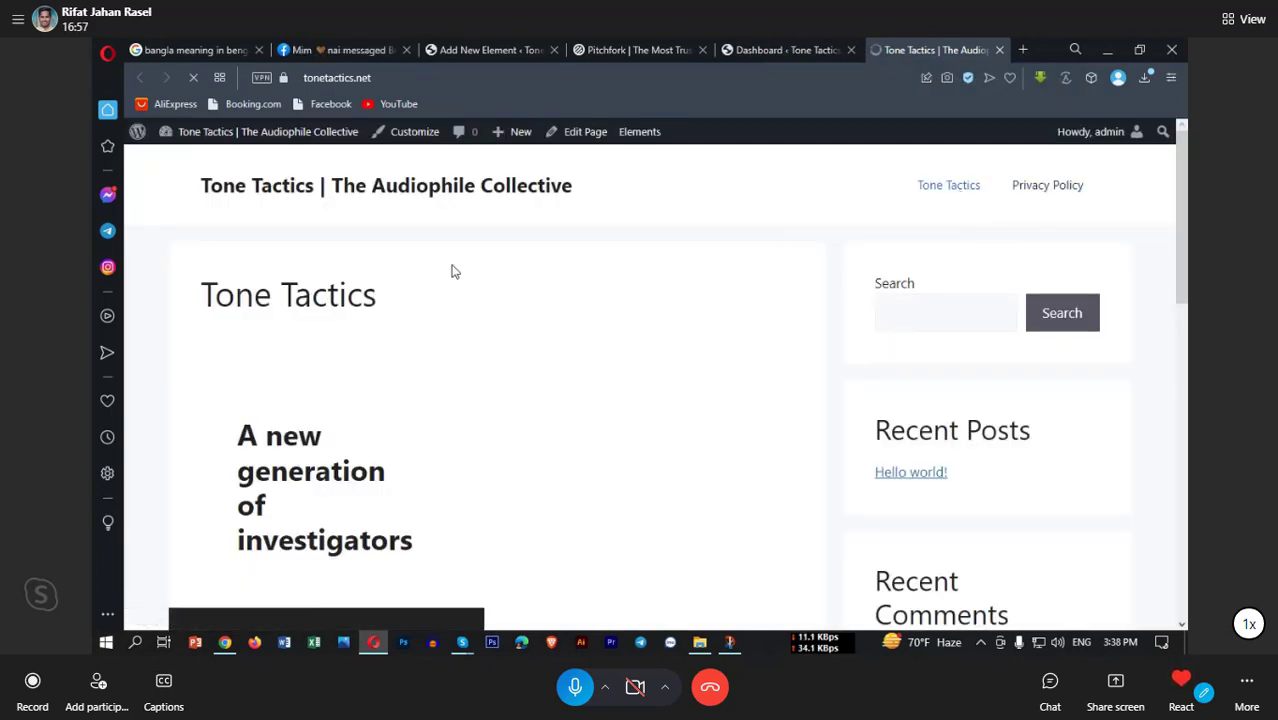
Step: Return to the Header element, set its display location to Entire Site, and update the element
click(765, 47)
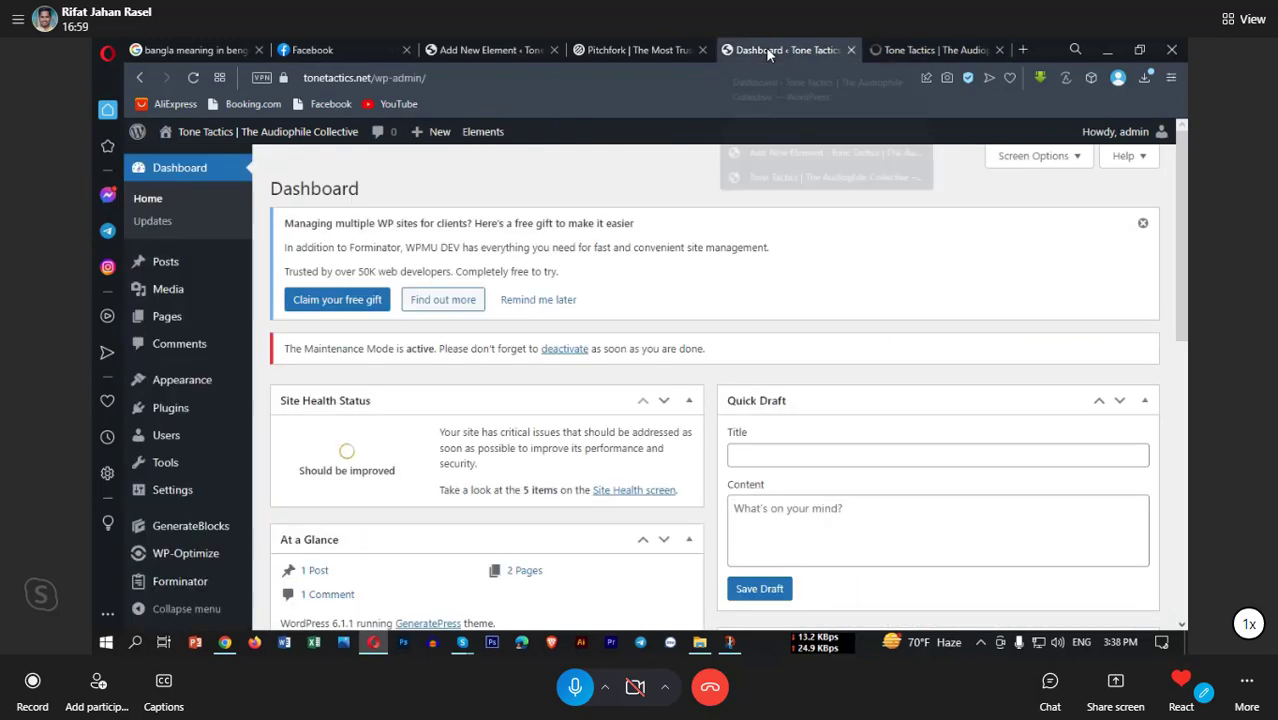
click(637, 48)
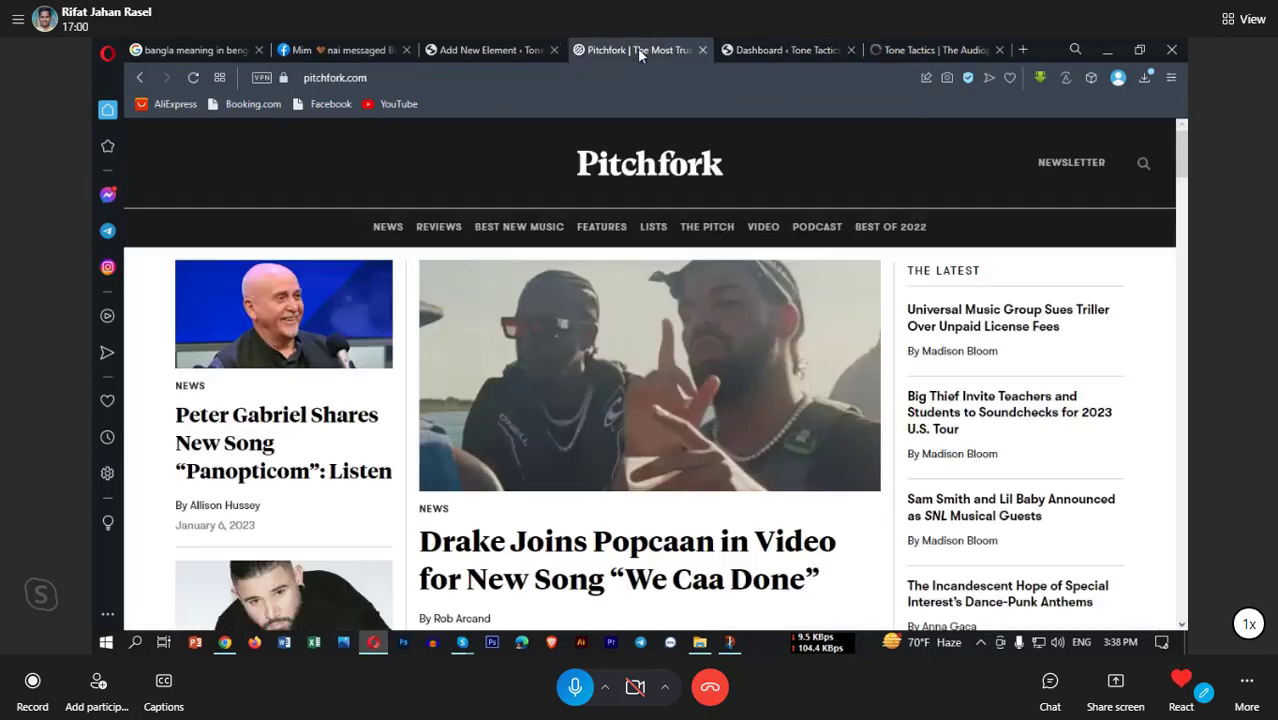
click(482, 52)
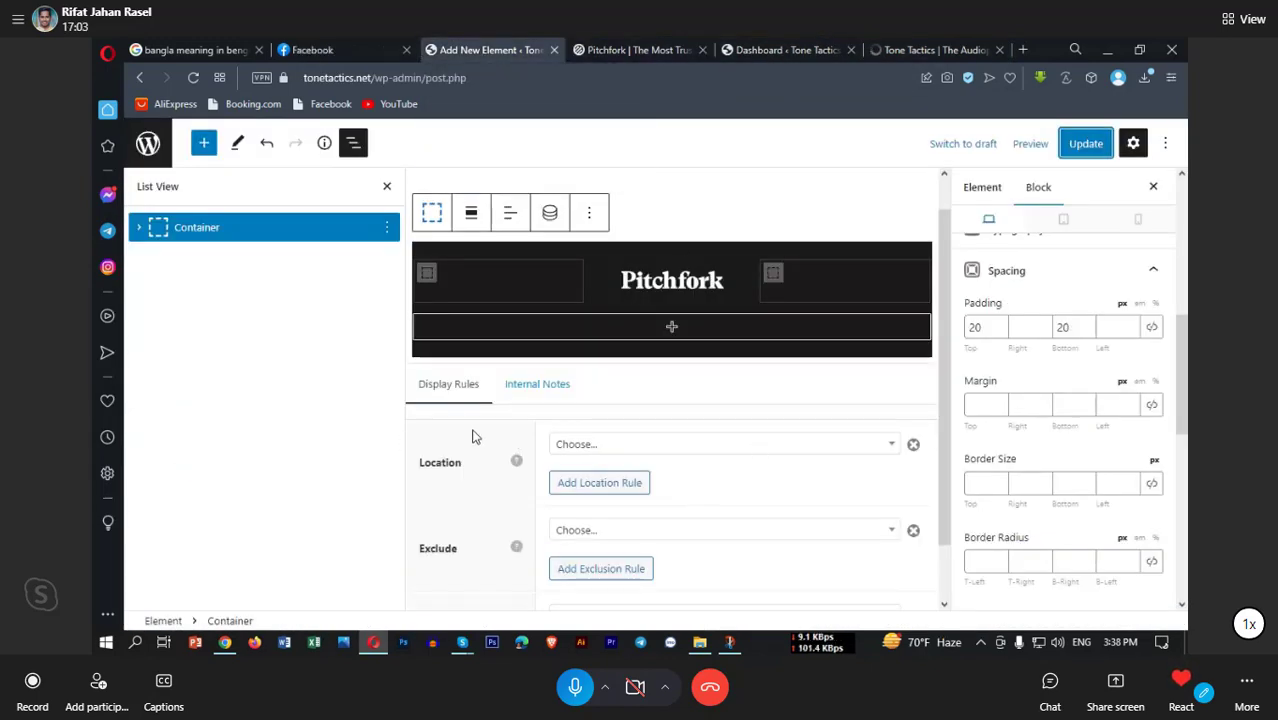
click(350, 145)
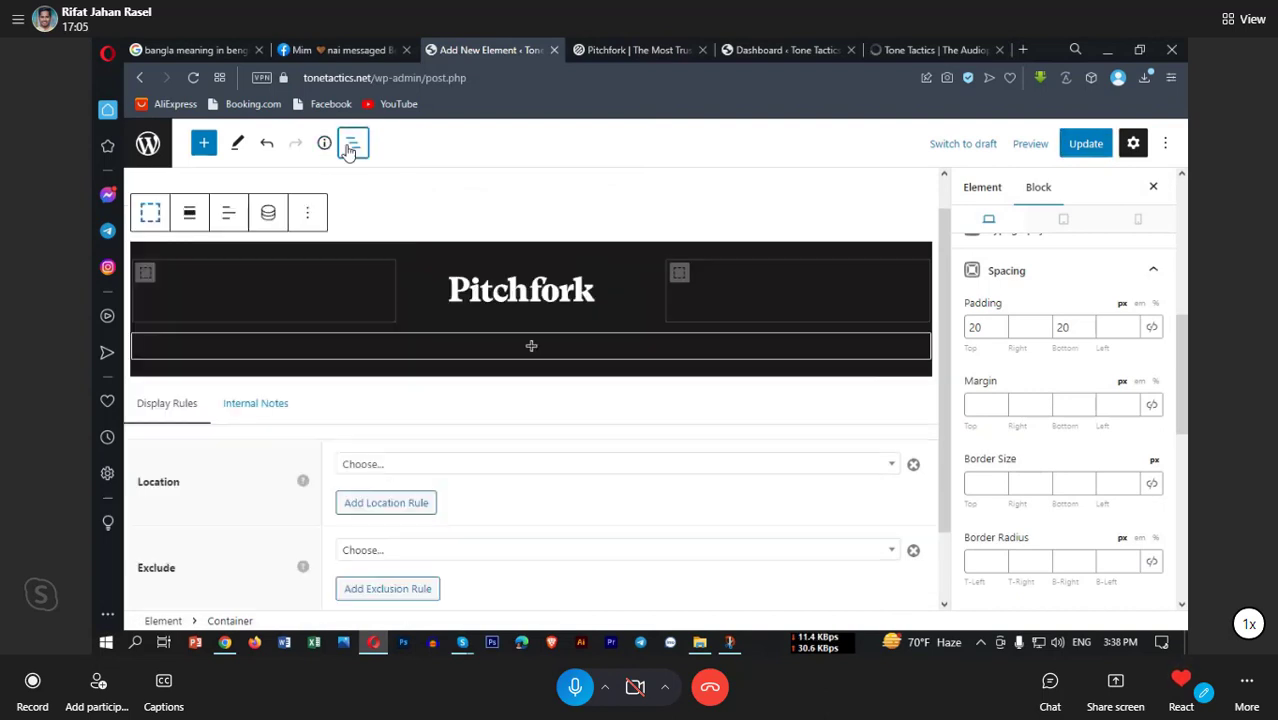
scroll(455, 510, down, 1)
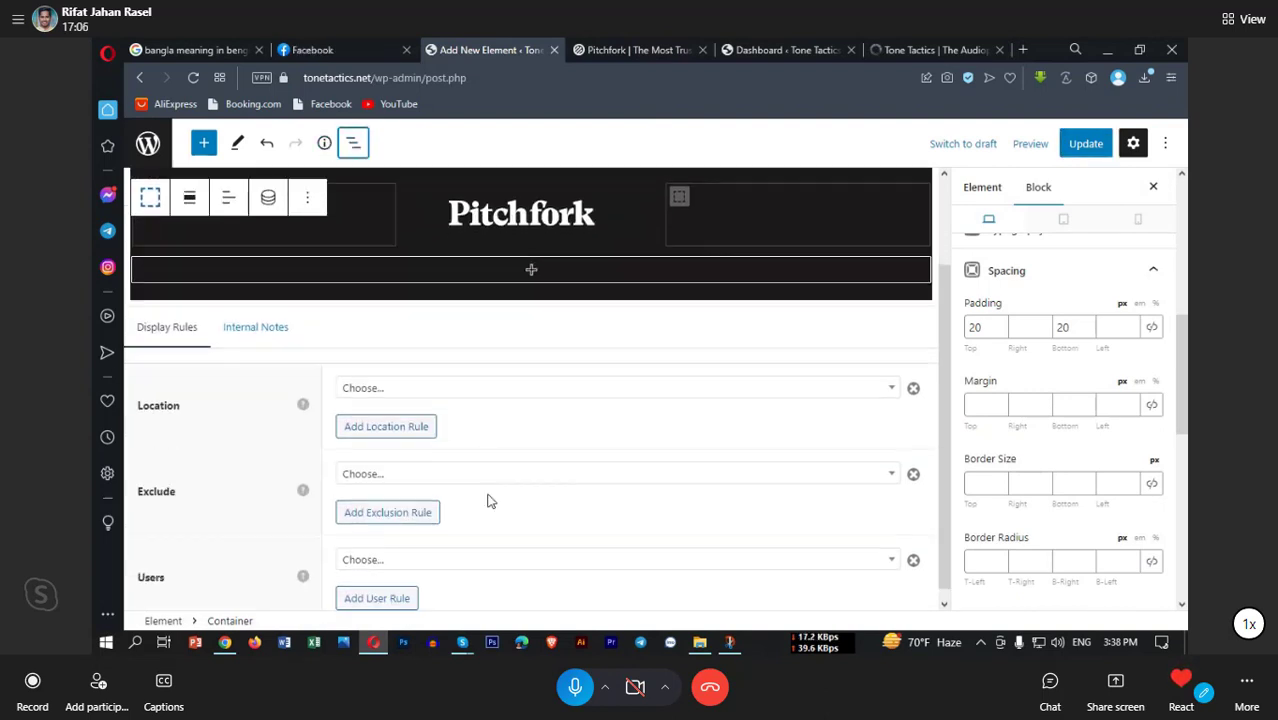
click(397, 389)
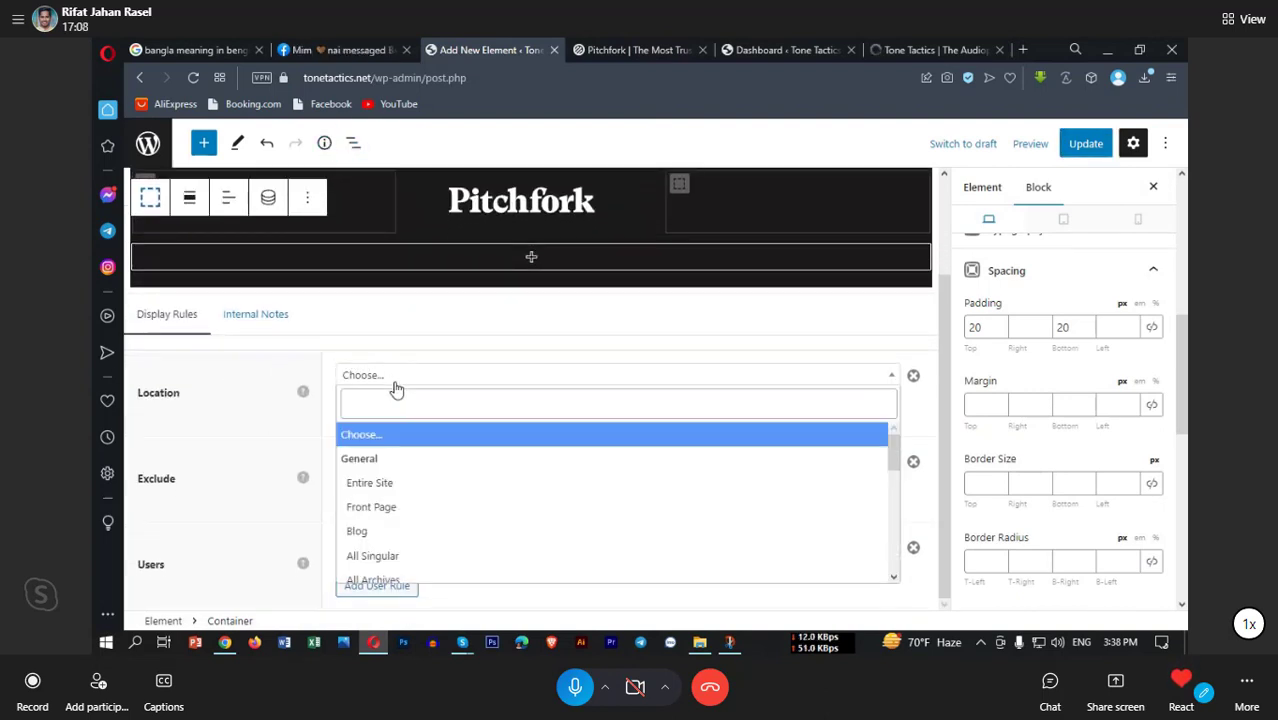
click(404, 486)
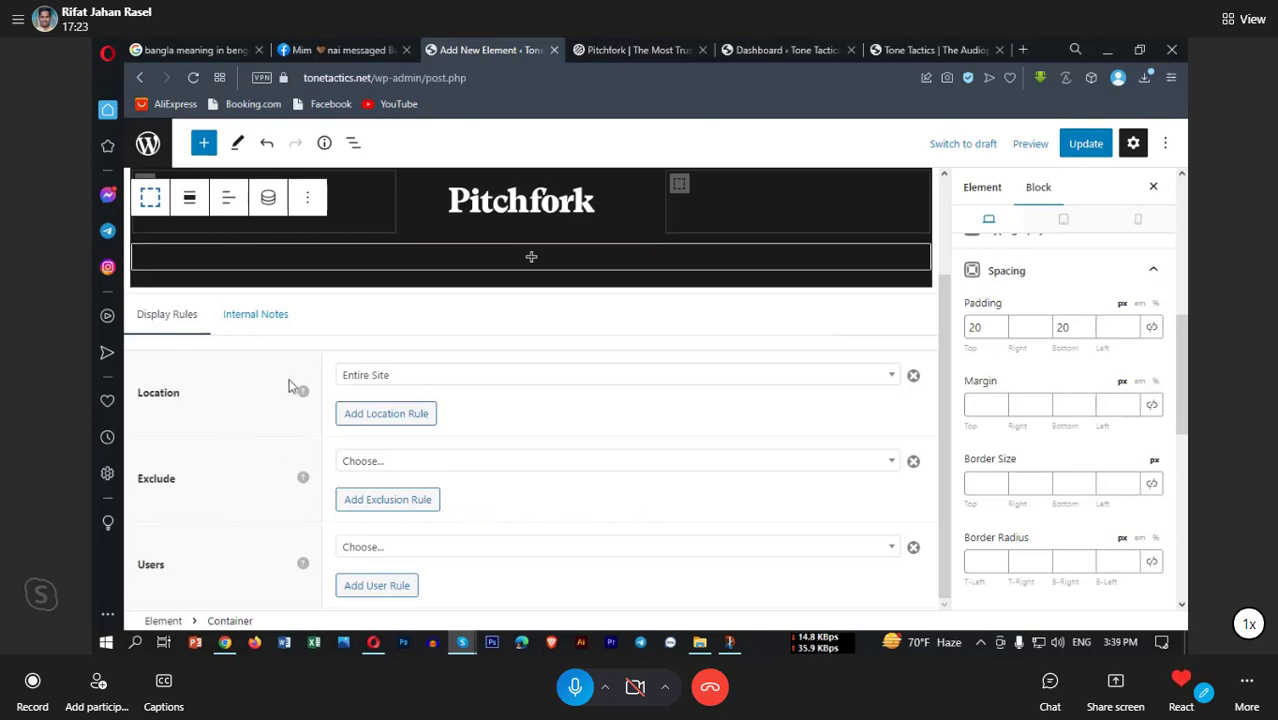
click(1085, 143)
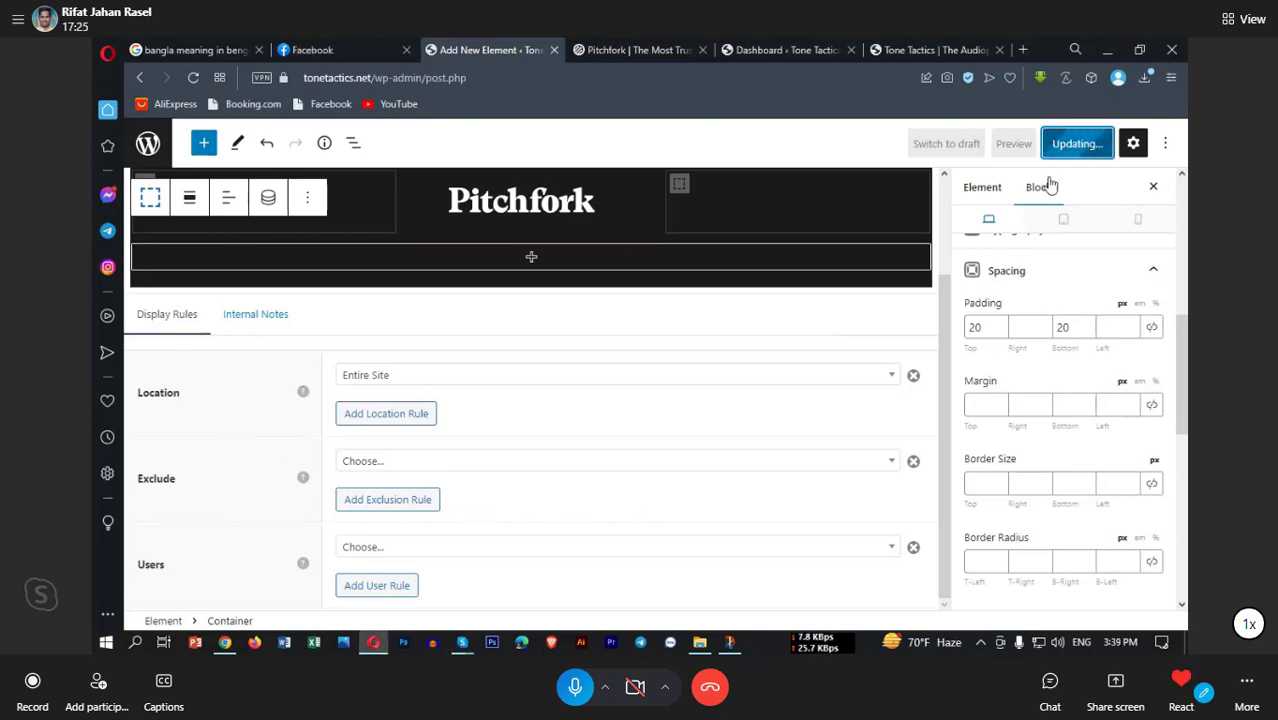
Step: Reload the live Tone Tactics site to check the custom header, and return to the Header element editor
click(873, 51)
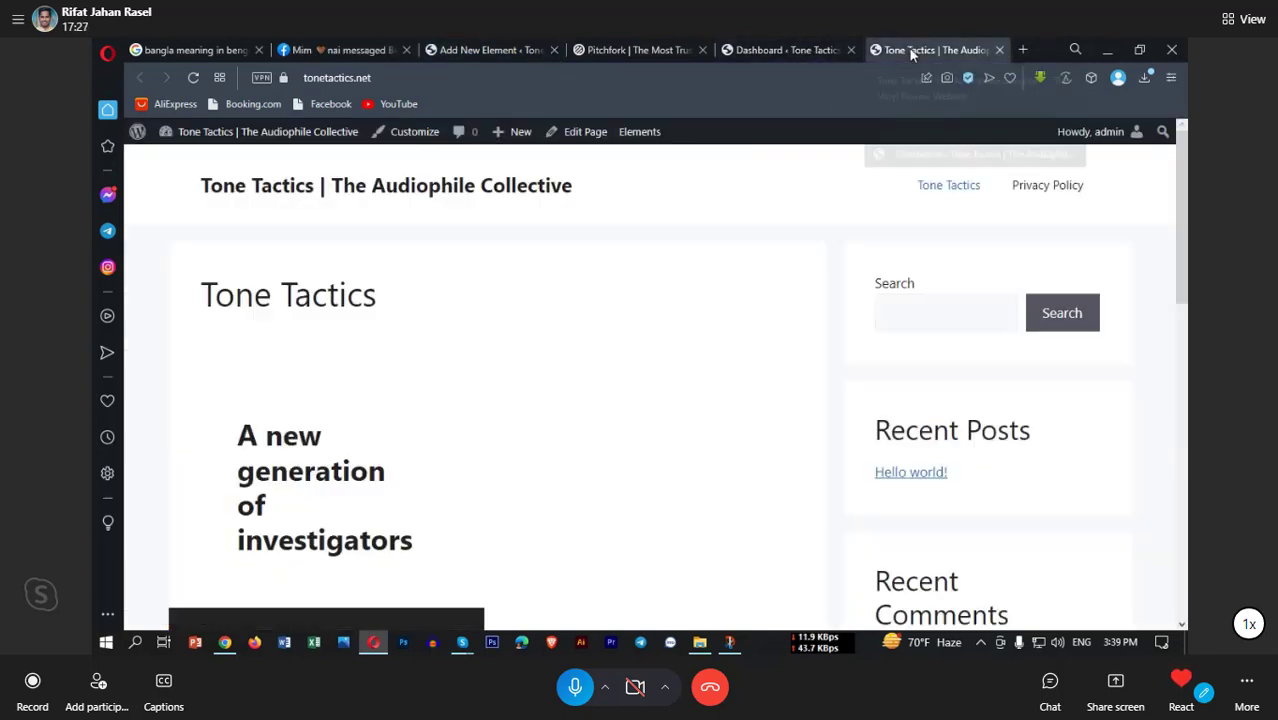
click(257, 191)
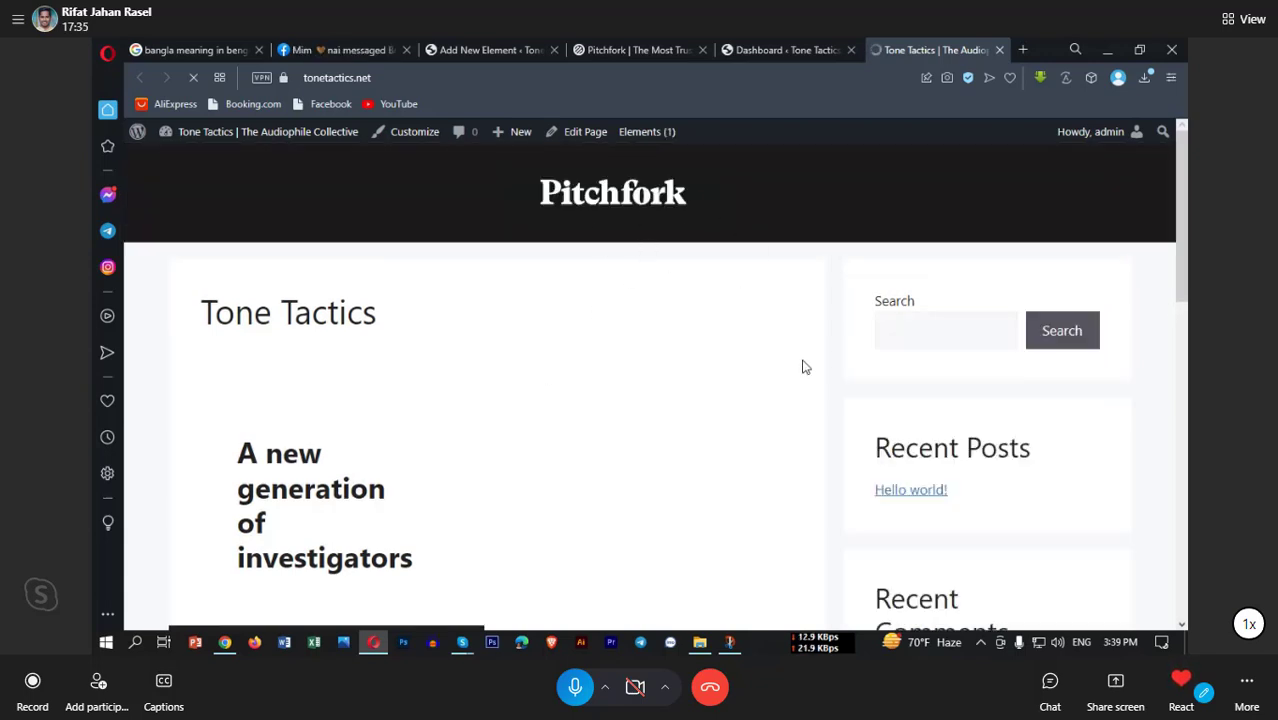
click(762, 48)
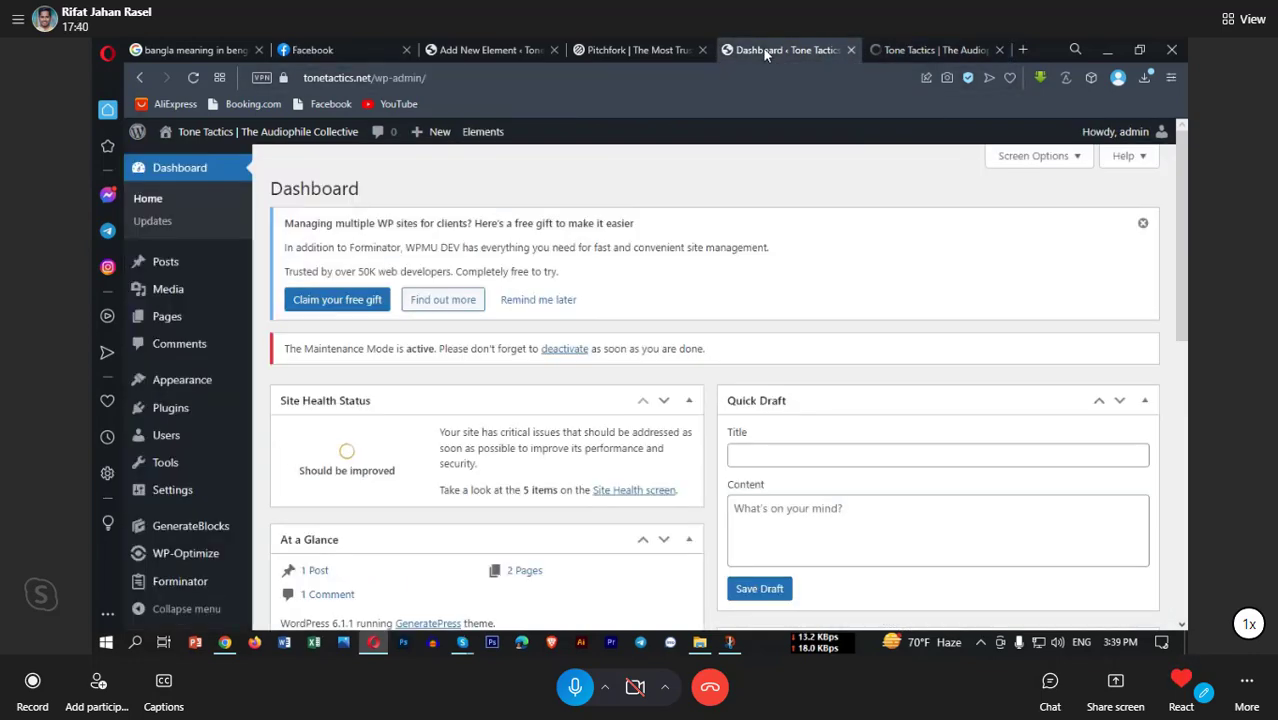
click(610, 49)
click(515, 49)
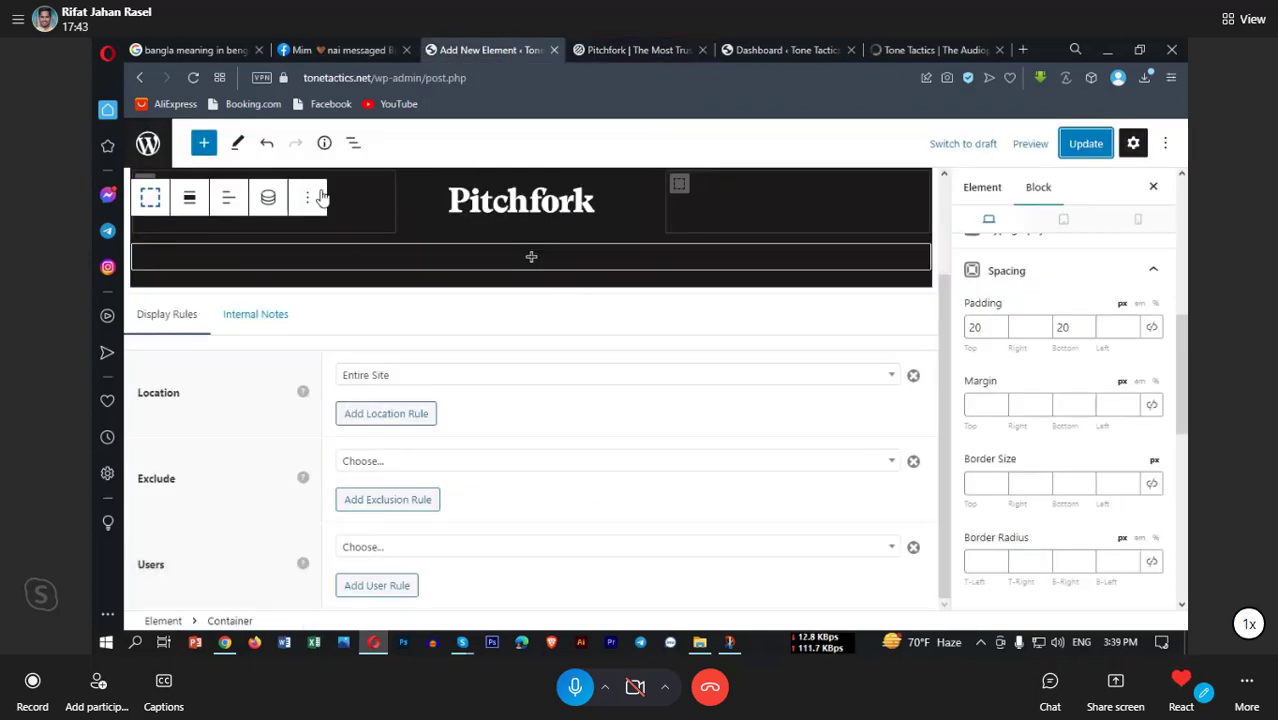
Step: Search the blocks for "menu" and insert a Navigation block in the outer Container below the logo grid
click(532, 259)
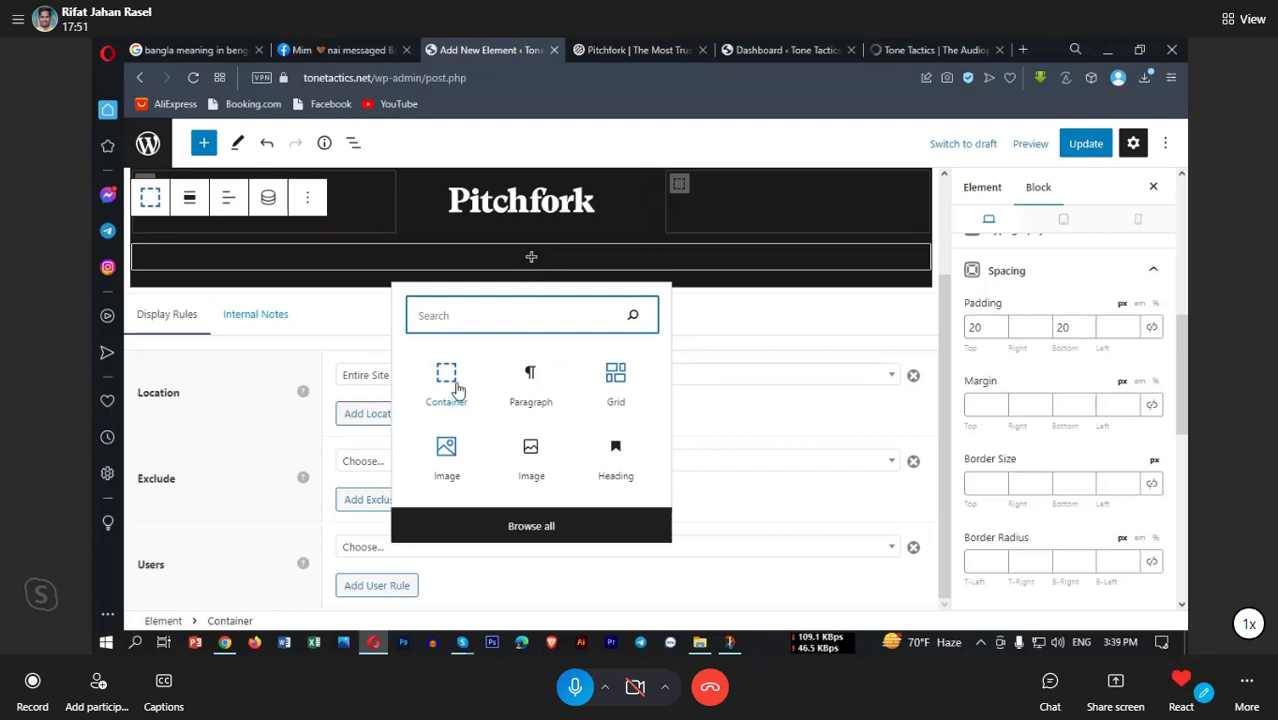
text(me)
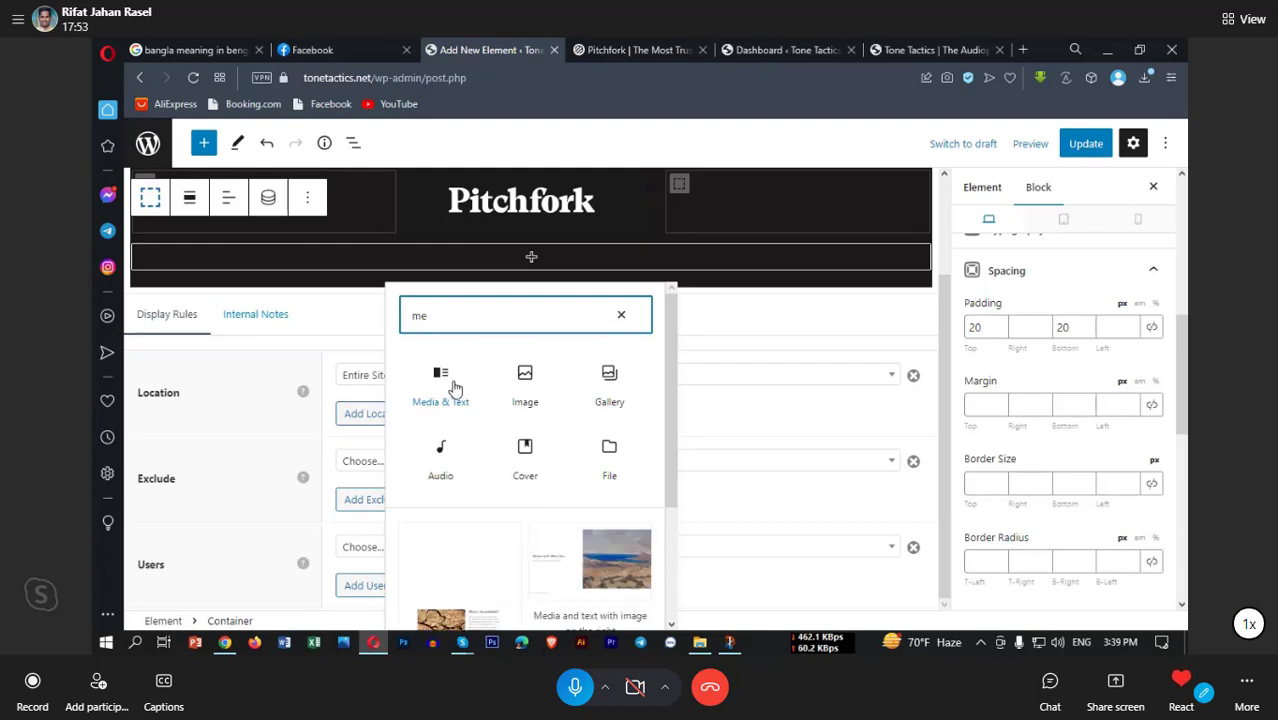
text(nu)
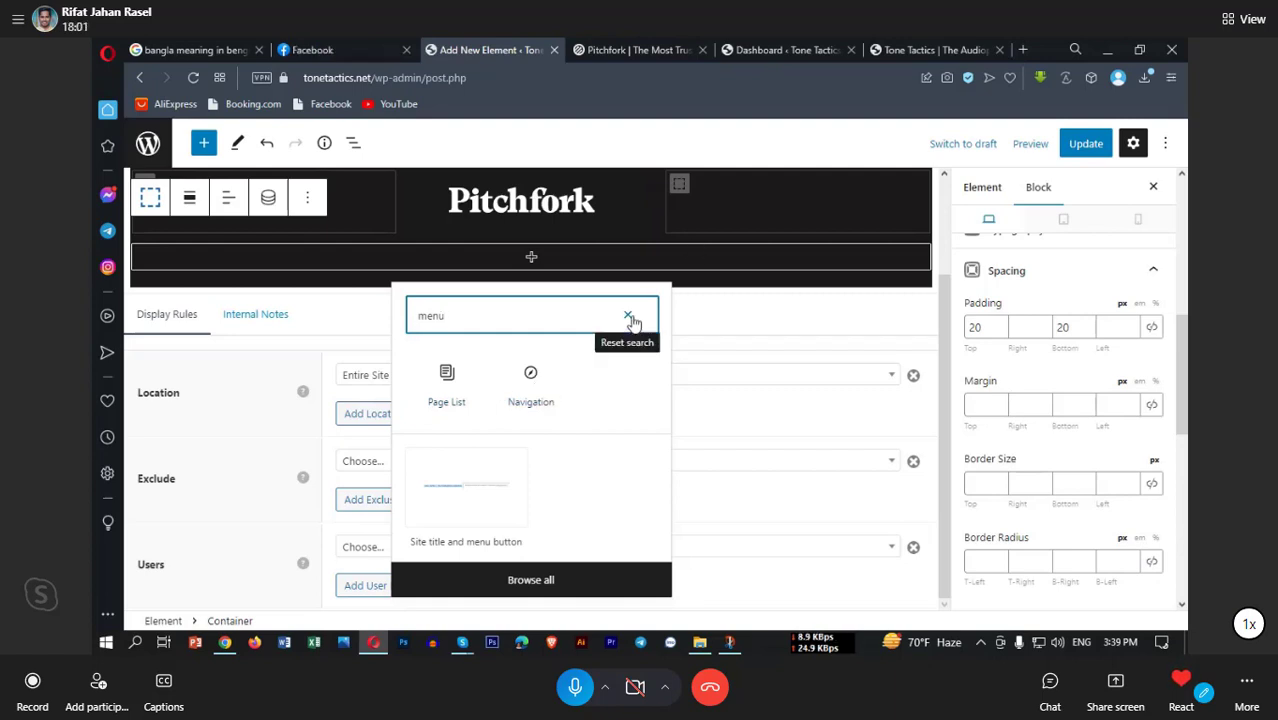
click(533, 388)
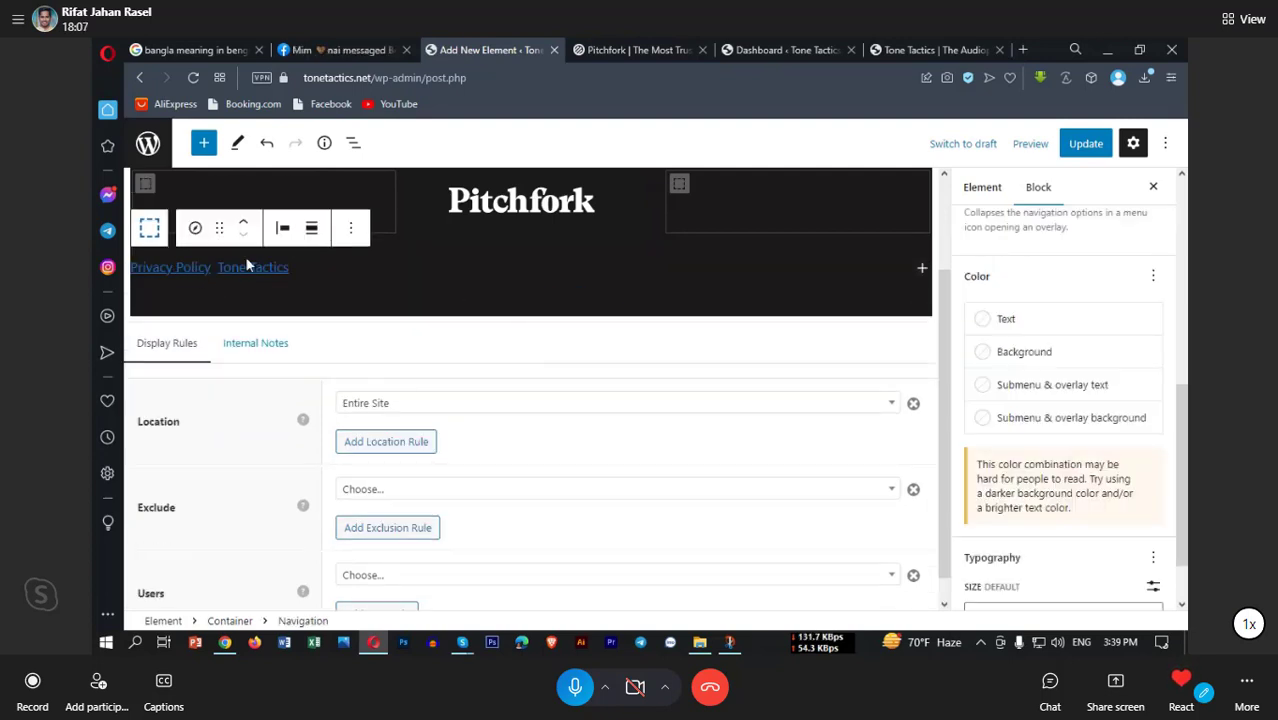
Step: Try center justification on the Navigation block's items, restore left justification, and look over its menu and display settings
click(283, 228)
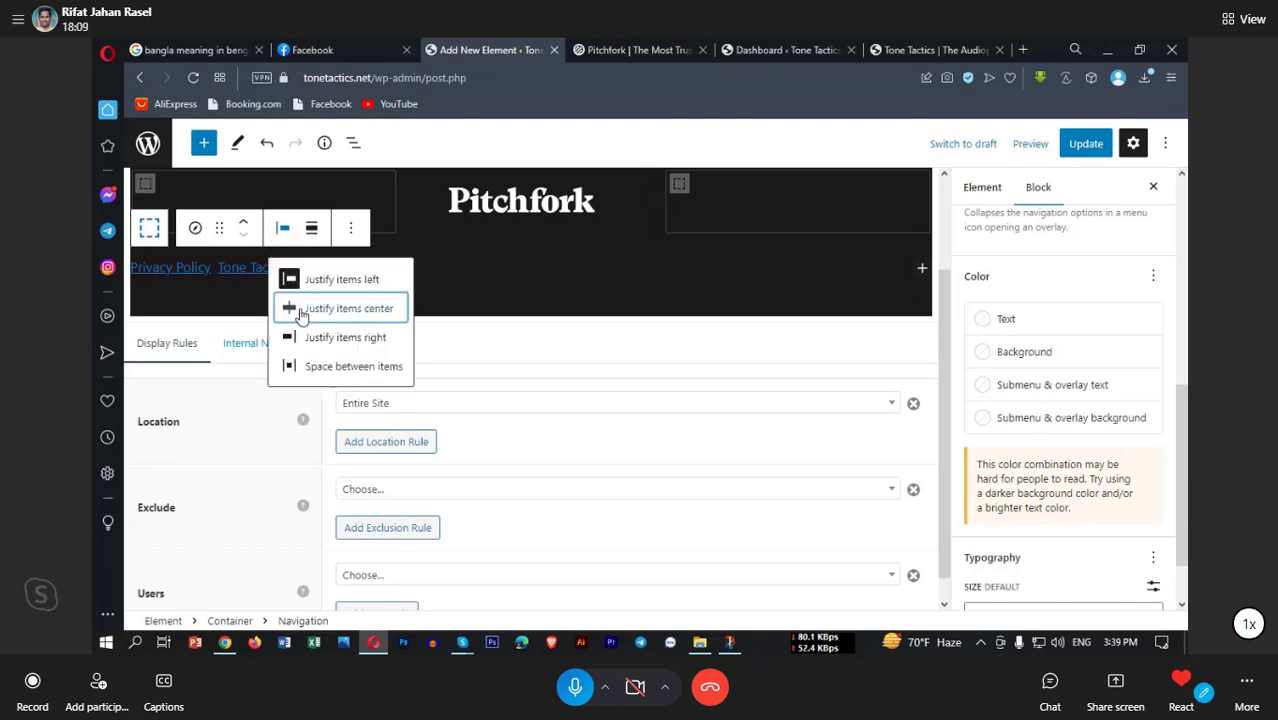
click(302, 308)
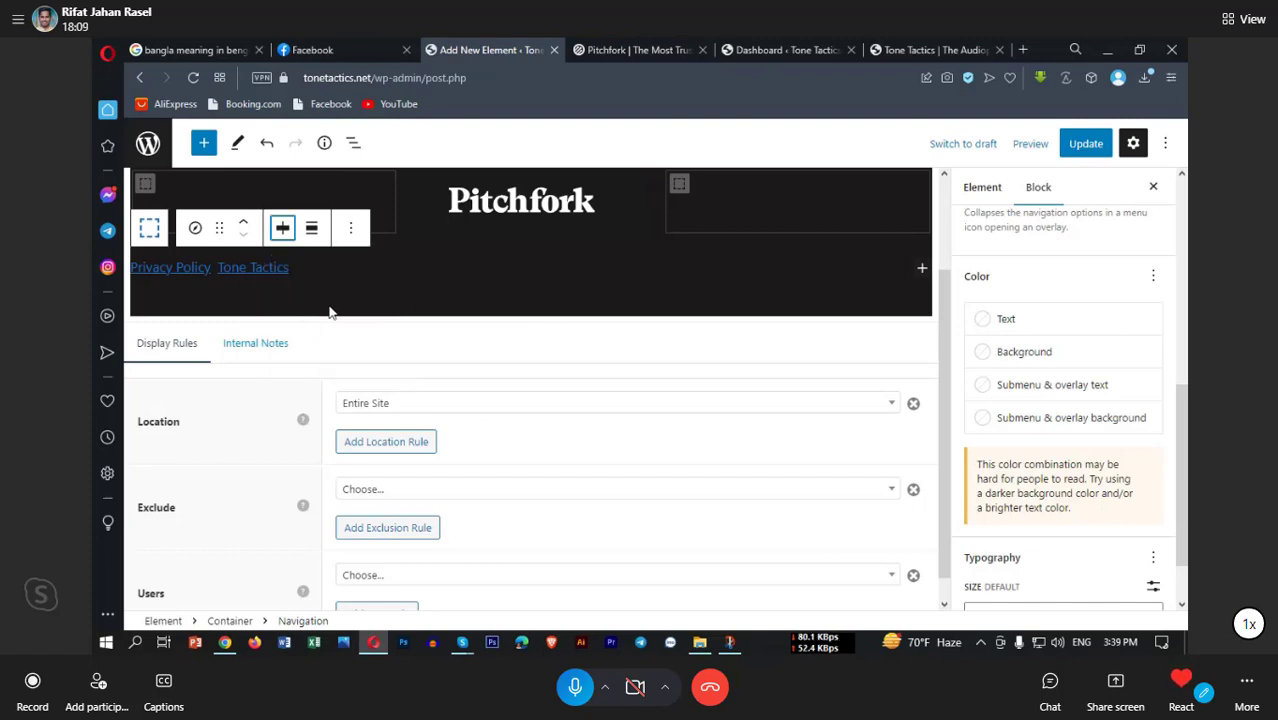
click(284, 232)
click(309, 310)
scroll(1041, 354, up, 3)
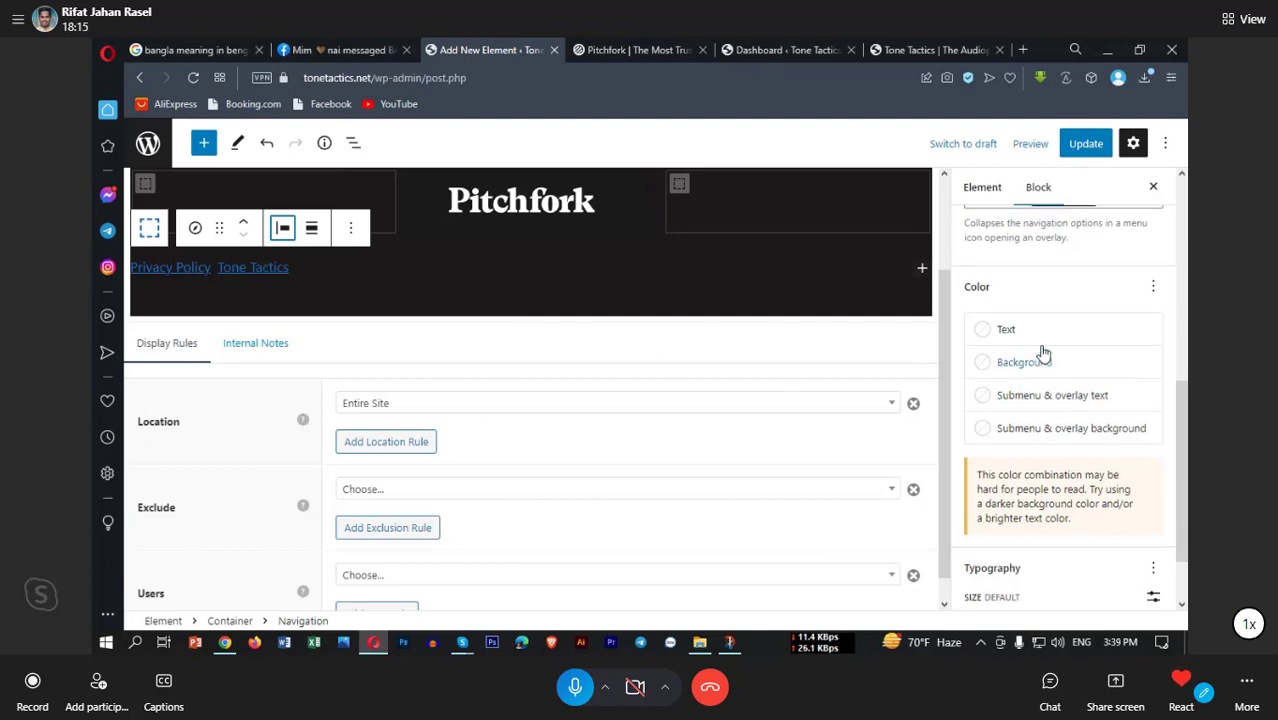
scroll(1000, 356, up, 1)
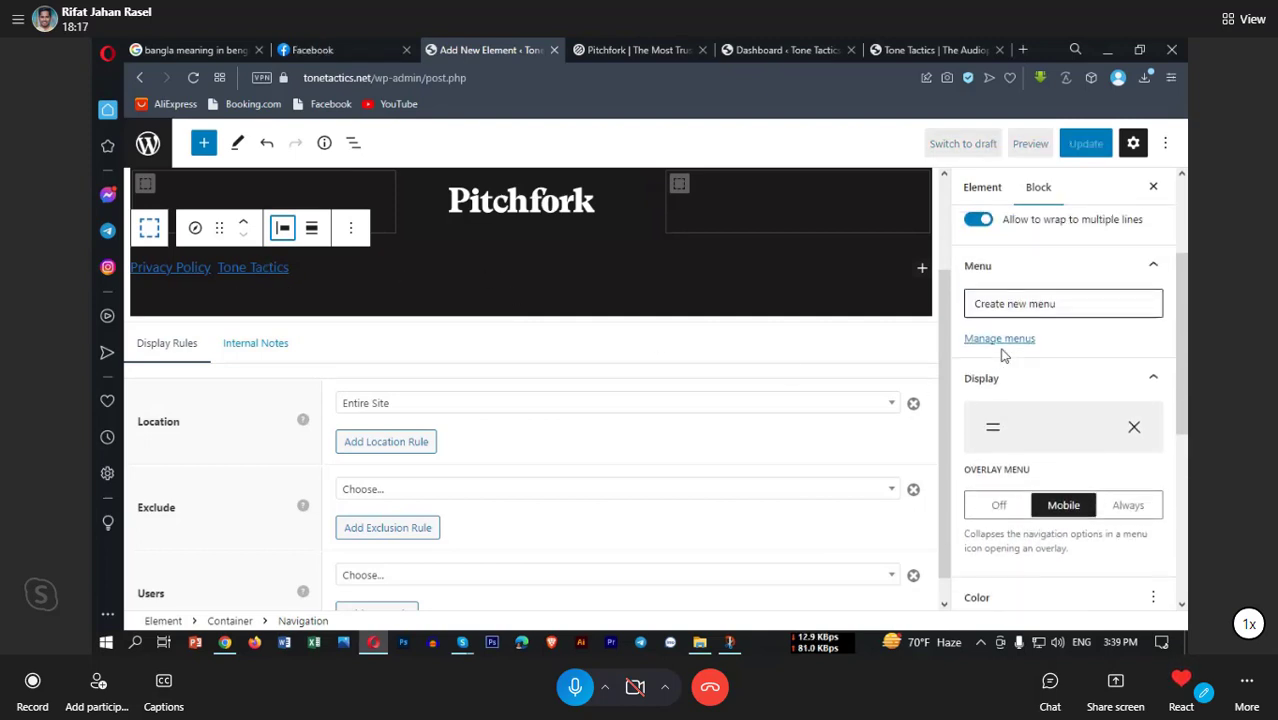
click(195, 228)
key(Escape)
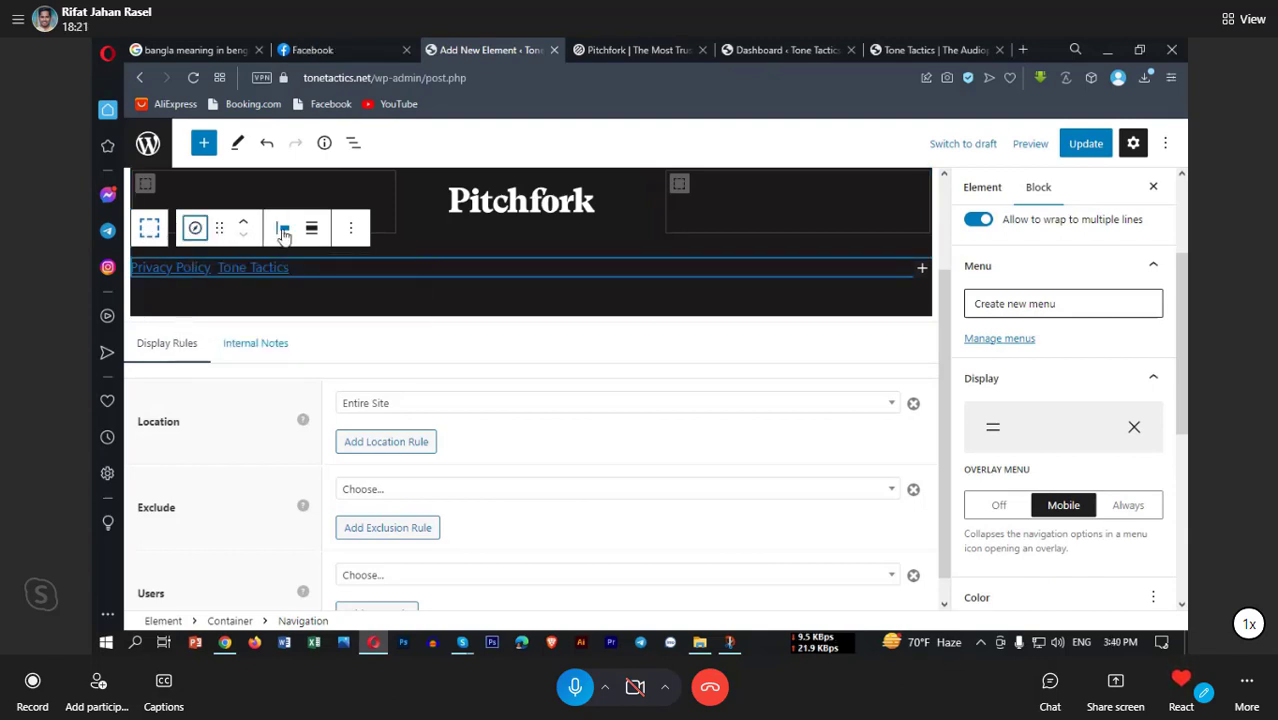
Step: Try right justification for the Navigation block's items, and settle on center justification
click(283, 228)
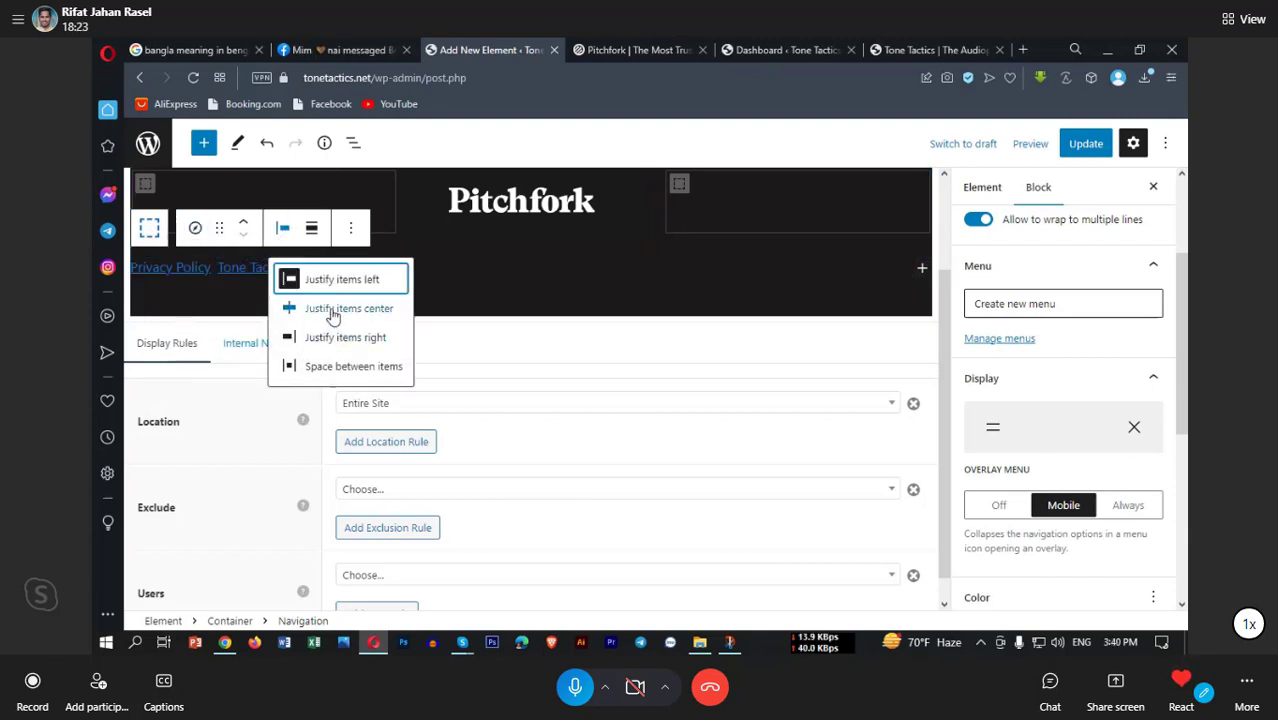
click(340, 337)
click(284, 230)
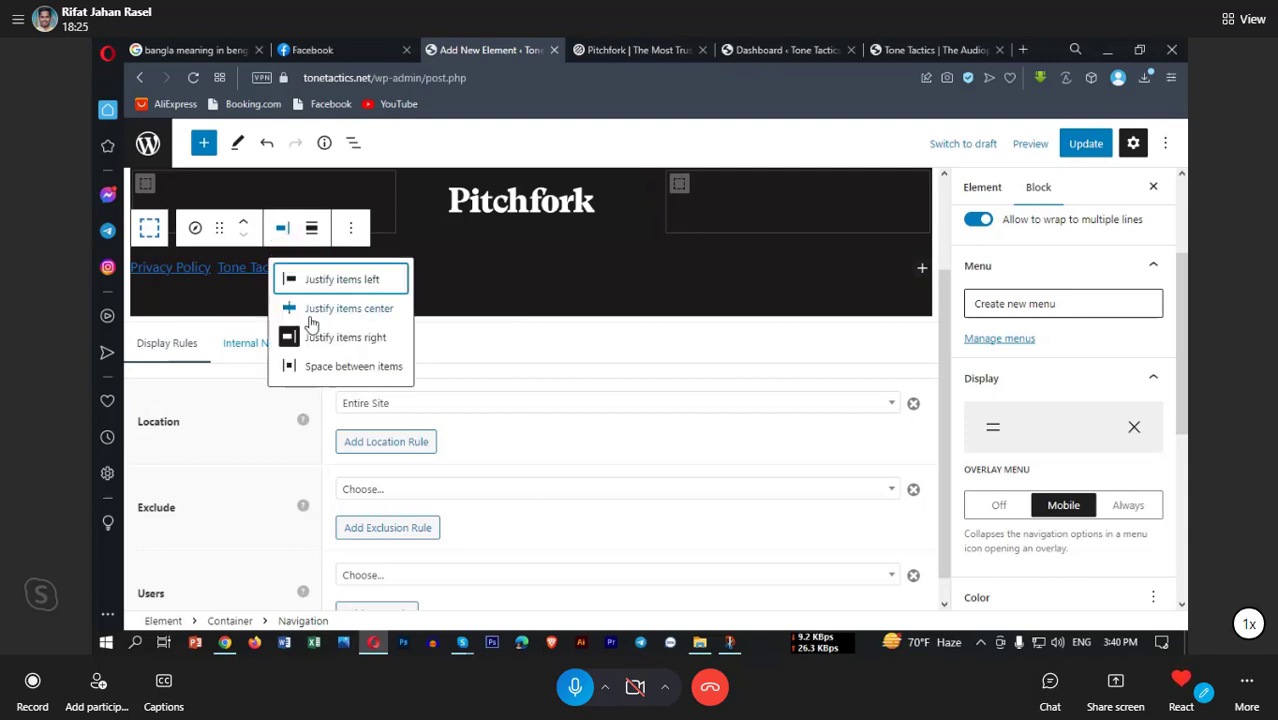
click(292, 303)
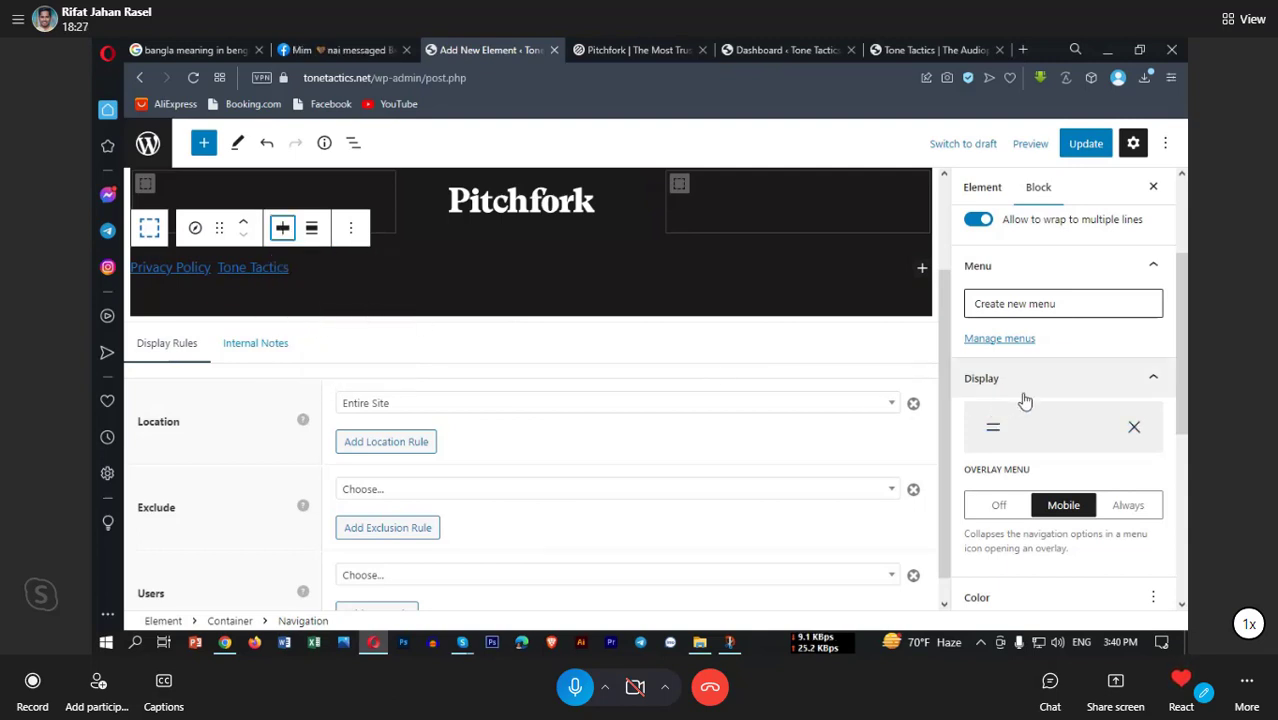
Step: Set the Navigation block's text color to the theme's white
scroll(1030, 395, down, 3)
scroll(1035, 393, down, 3)
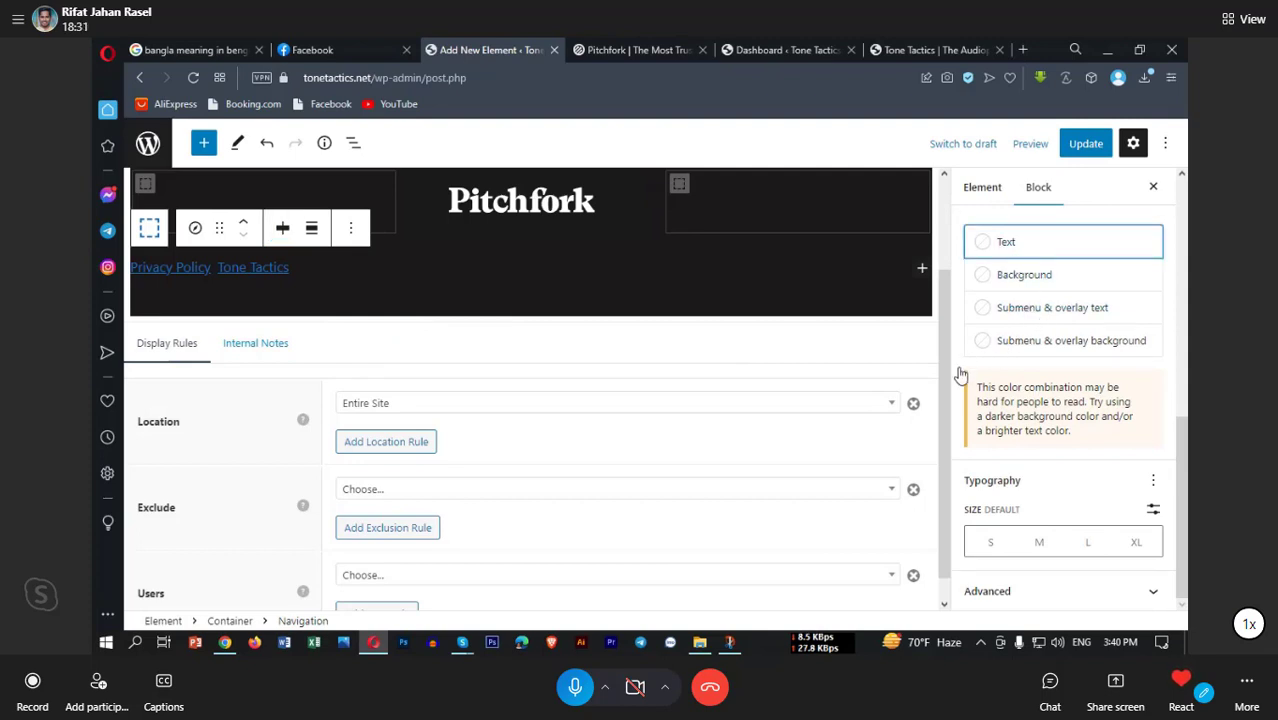
click(1000, 242)
click(911, 337)
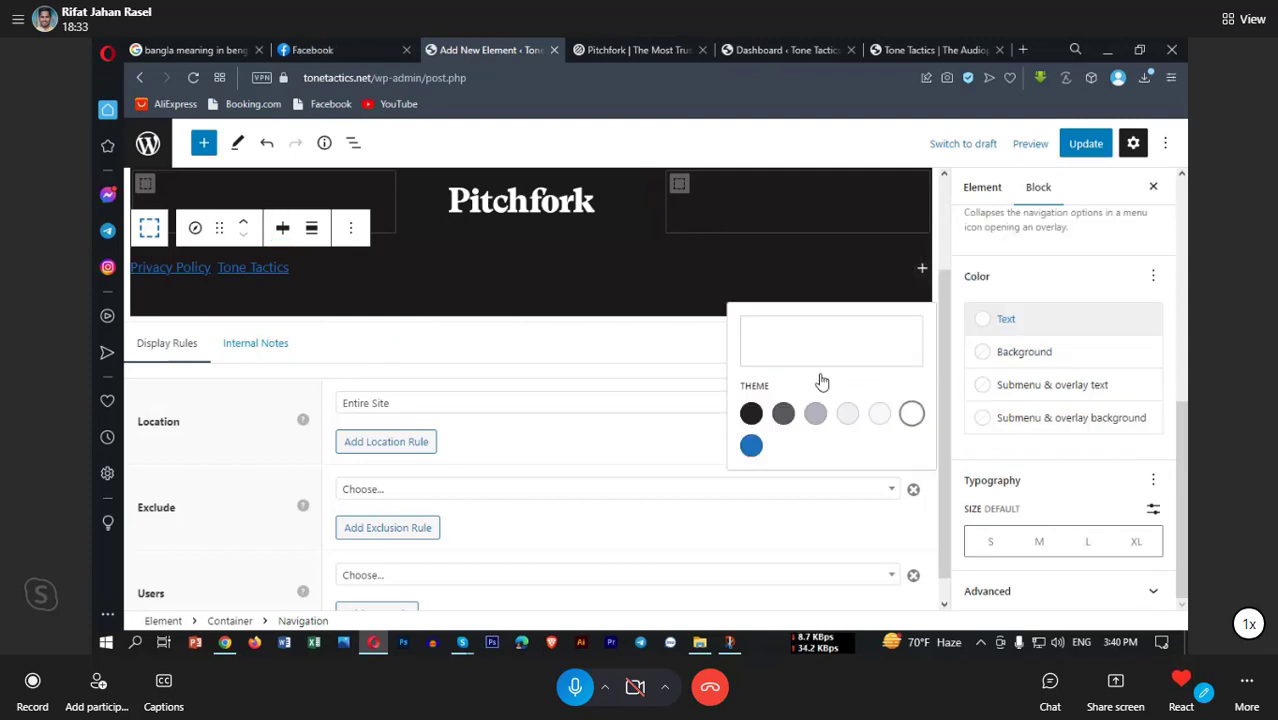
click(1014, 334)
scroll(1050, 378, up, 4)
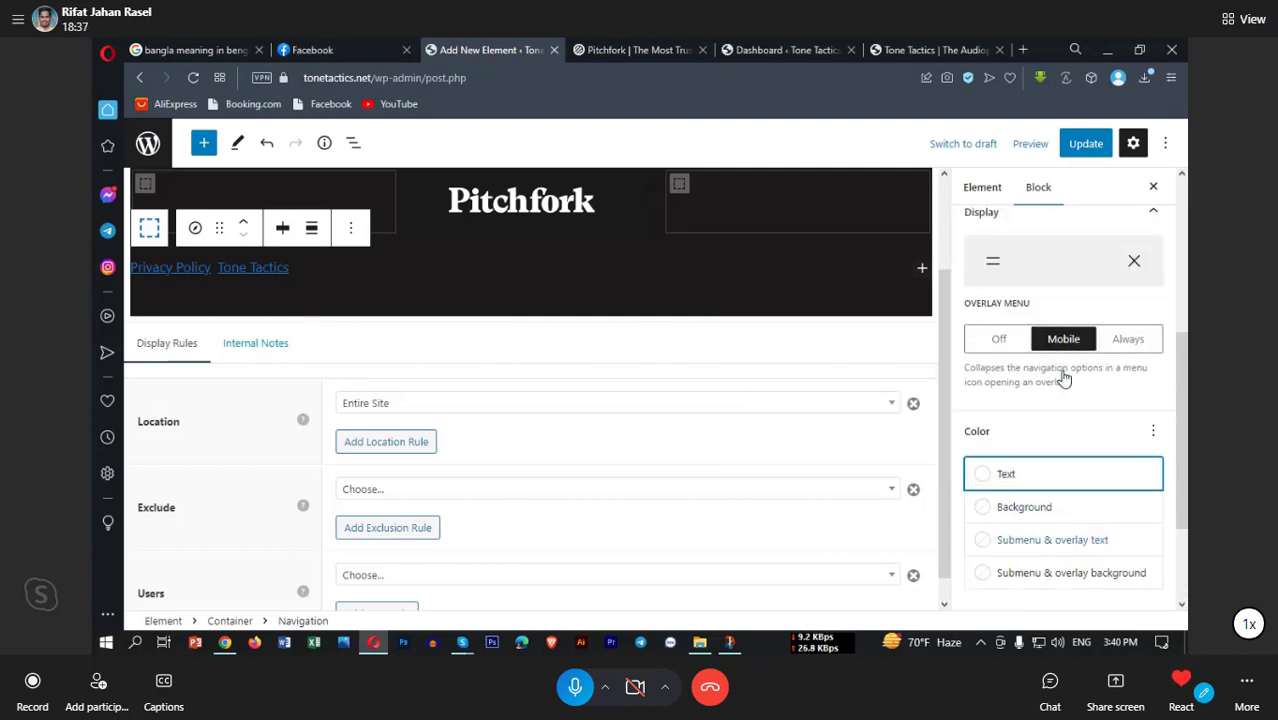
scroll(1044, 388, up, 3)
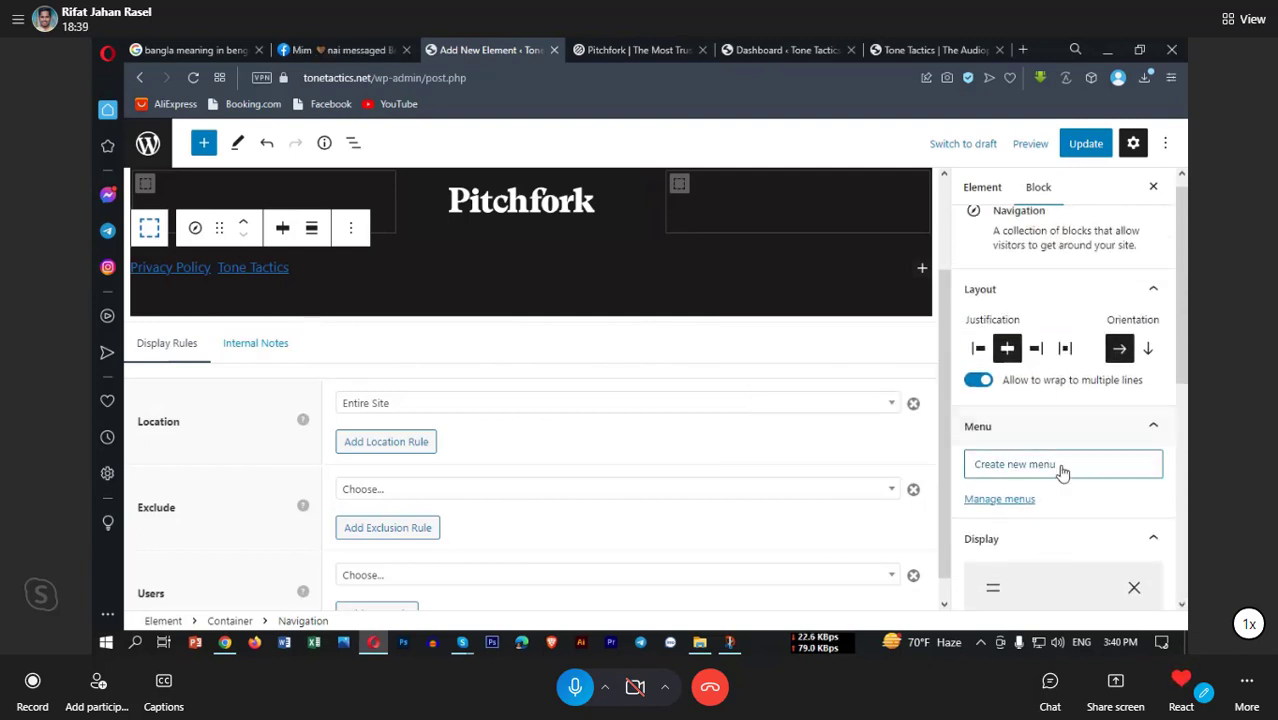
Step: Try a new menu in the Navigation block, and update the header element with that block removed
click(1063, 474)
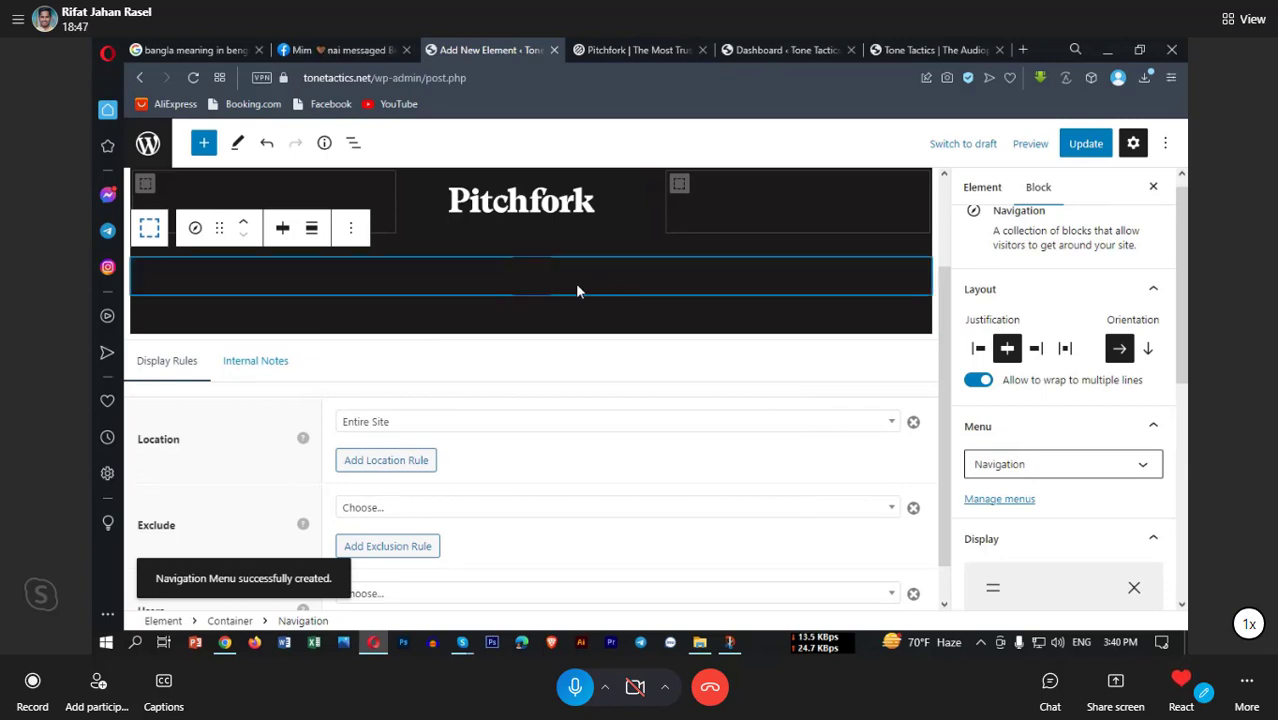
click(350, 228)
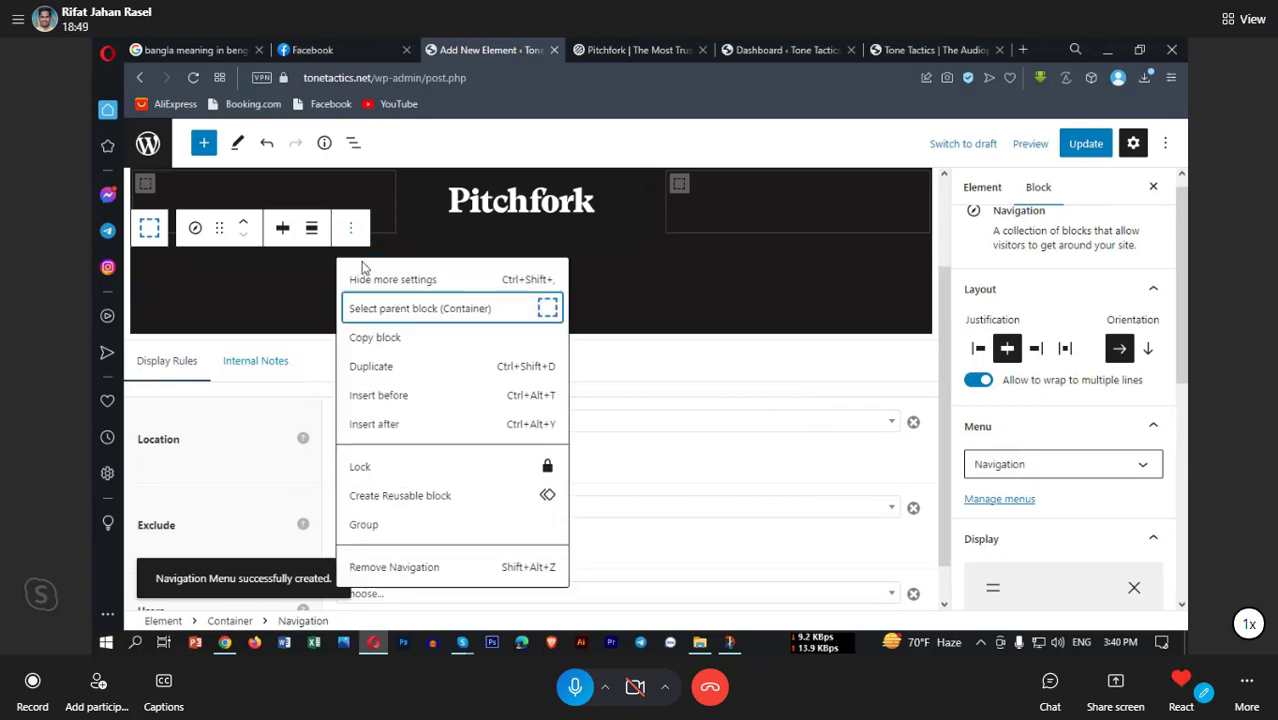
click(401, 567)
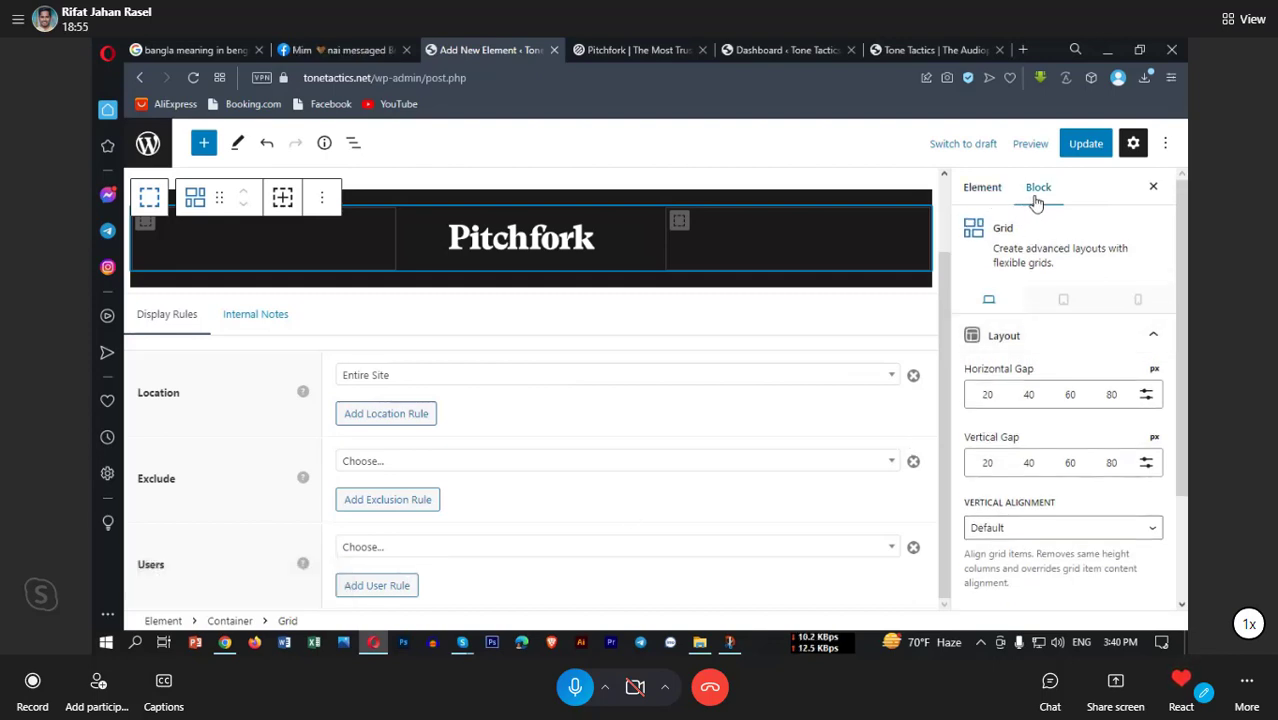
click(1086, 143)
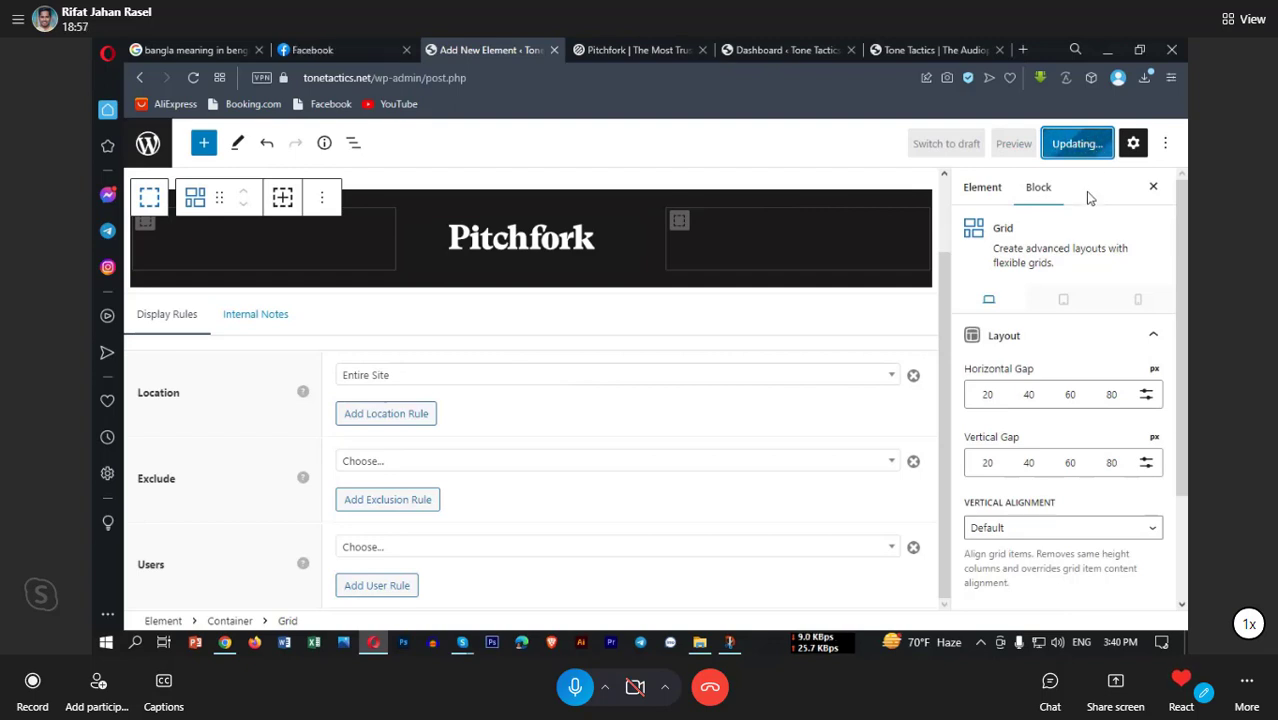
Step: Examine the header's element type options and the block settings of its grid, logo image and third container
click(986, 195)
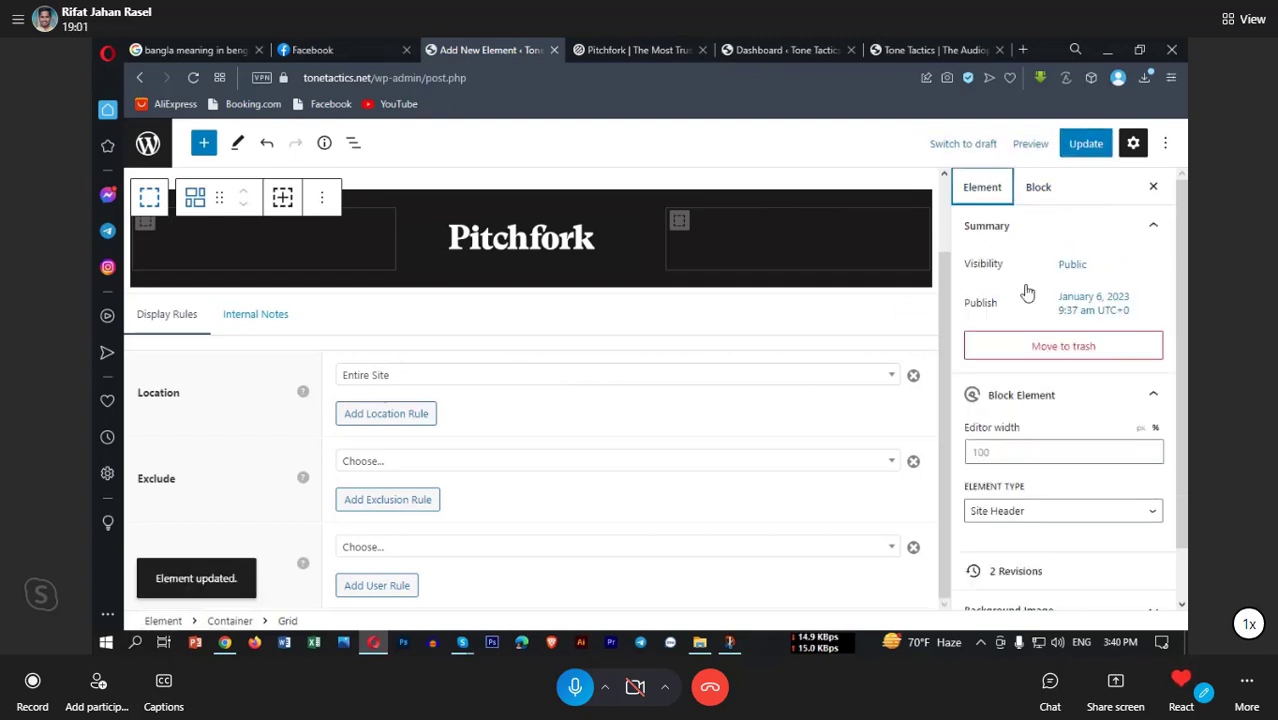
scroll(1036, 455, down, 1)
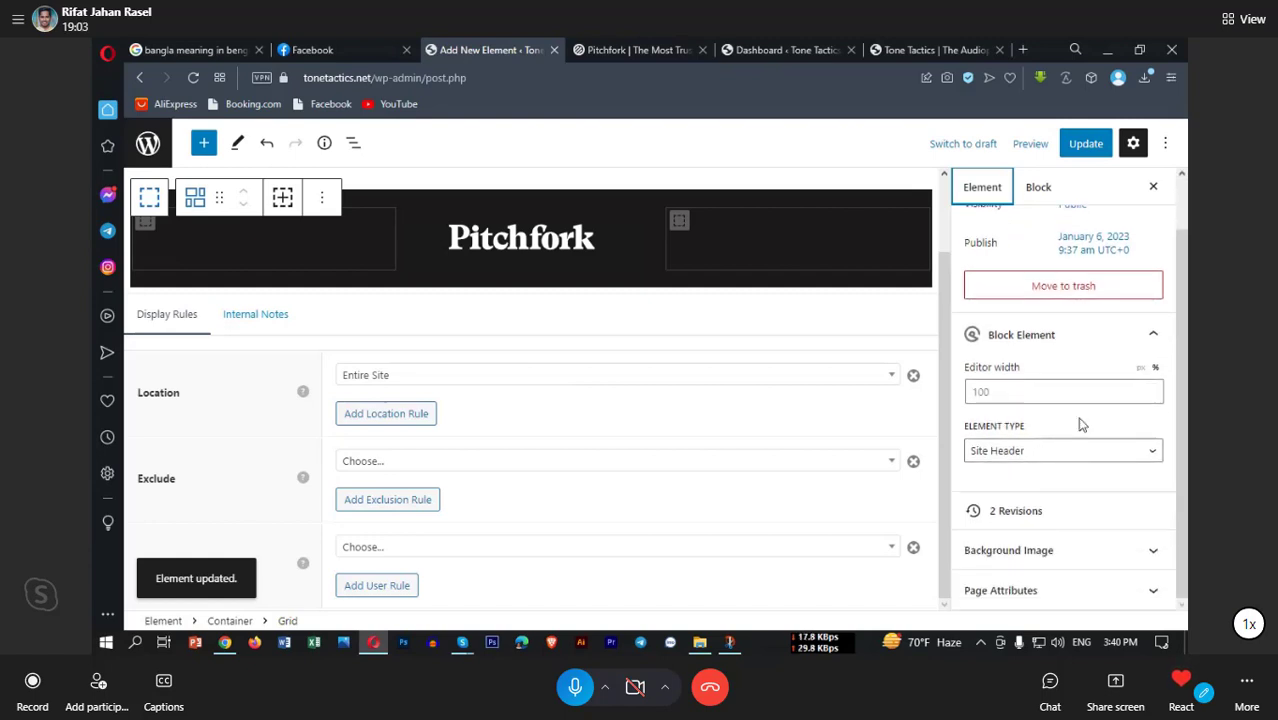
click(1069, 459)
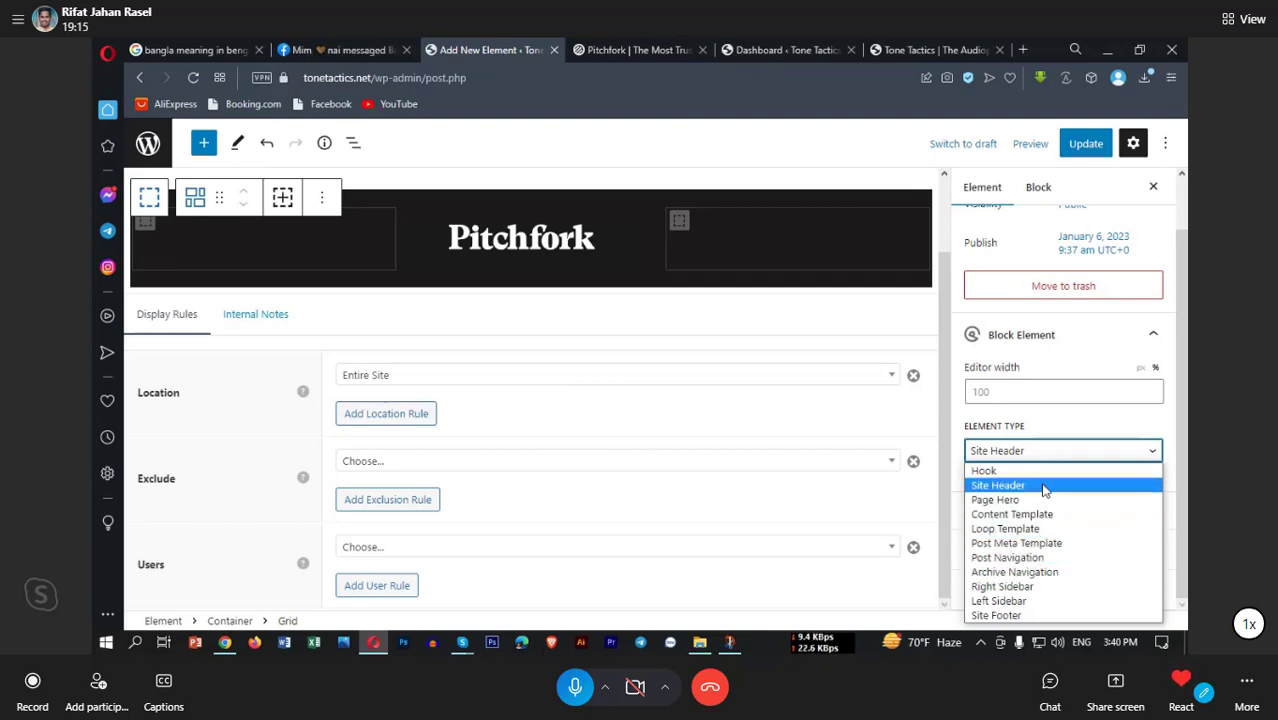
click(1068, 432)
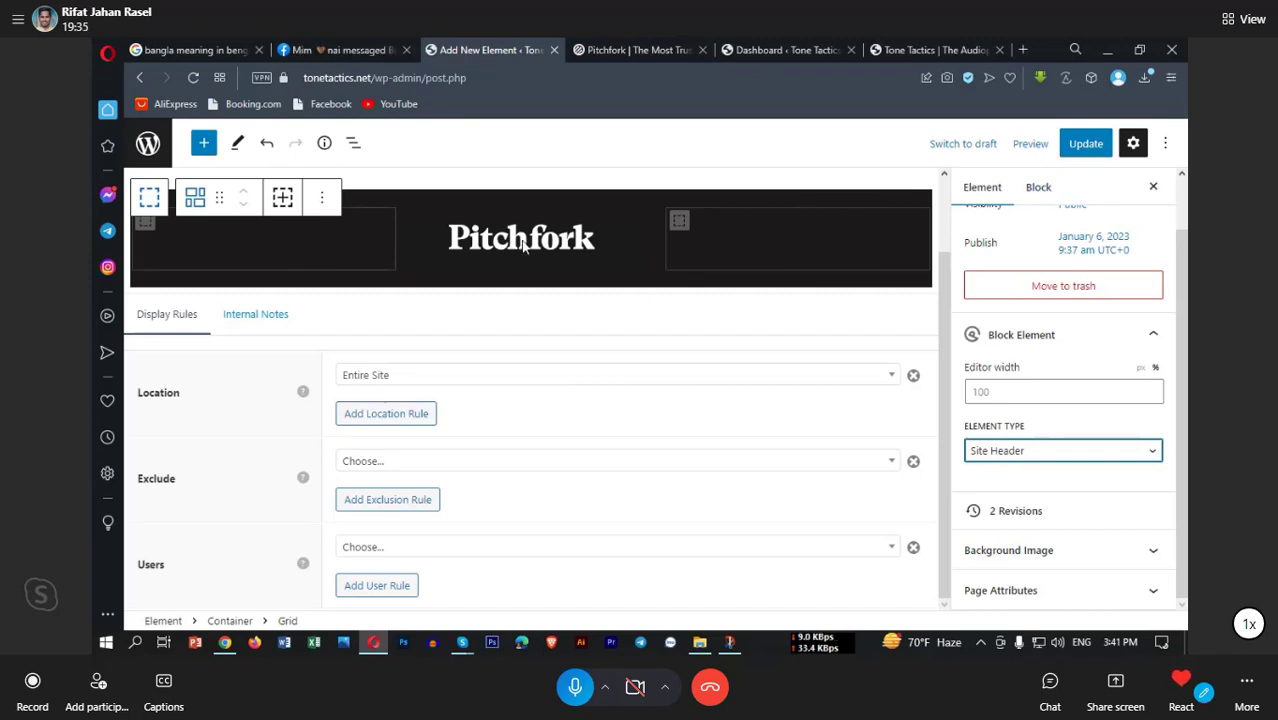
click(1039, 190)
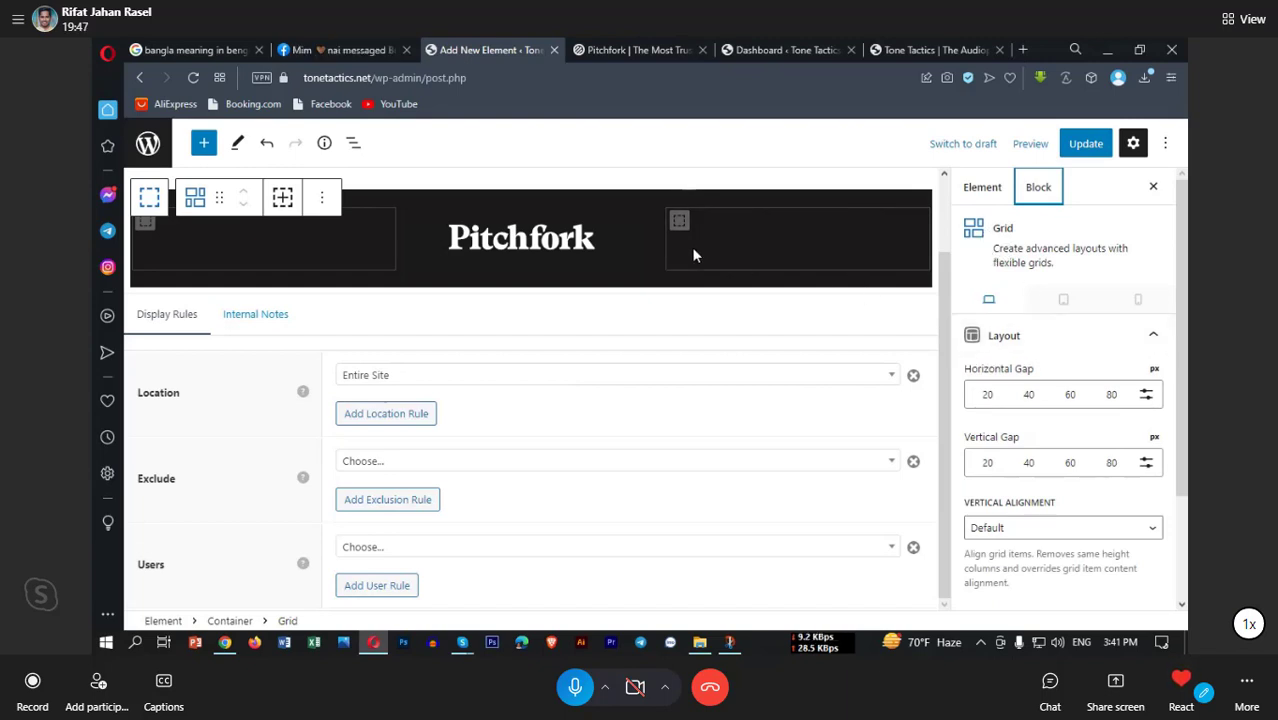
click(565, 248)
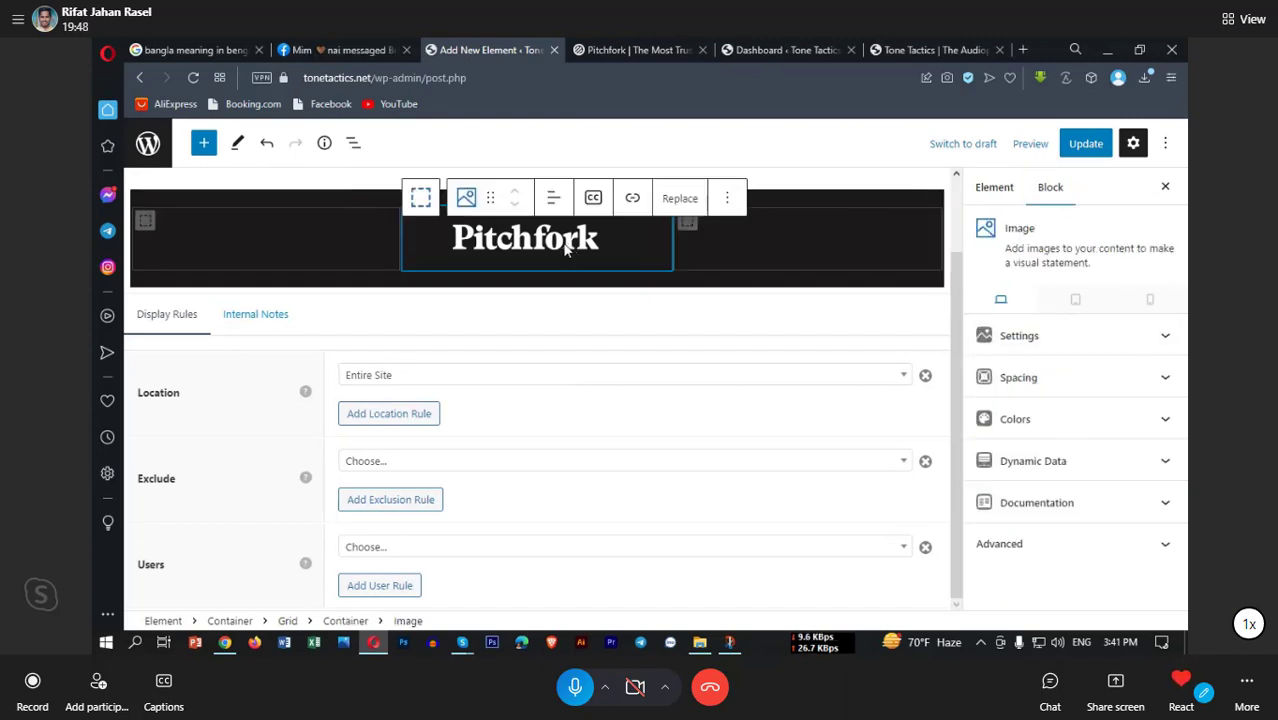
click(789, 242)
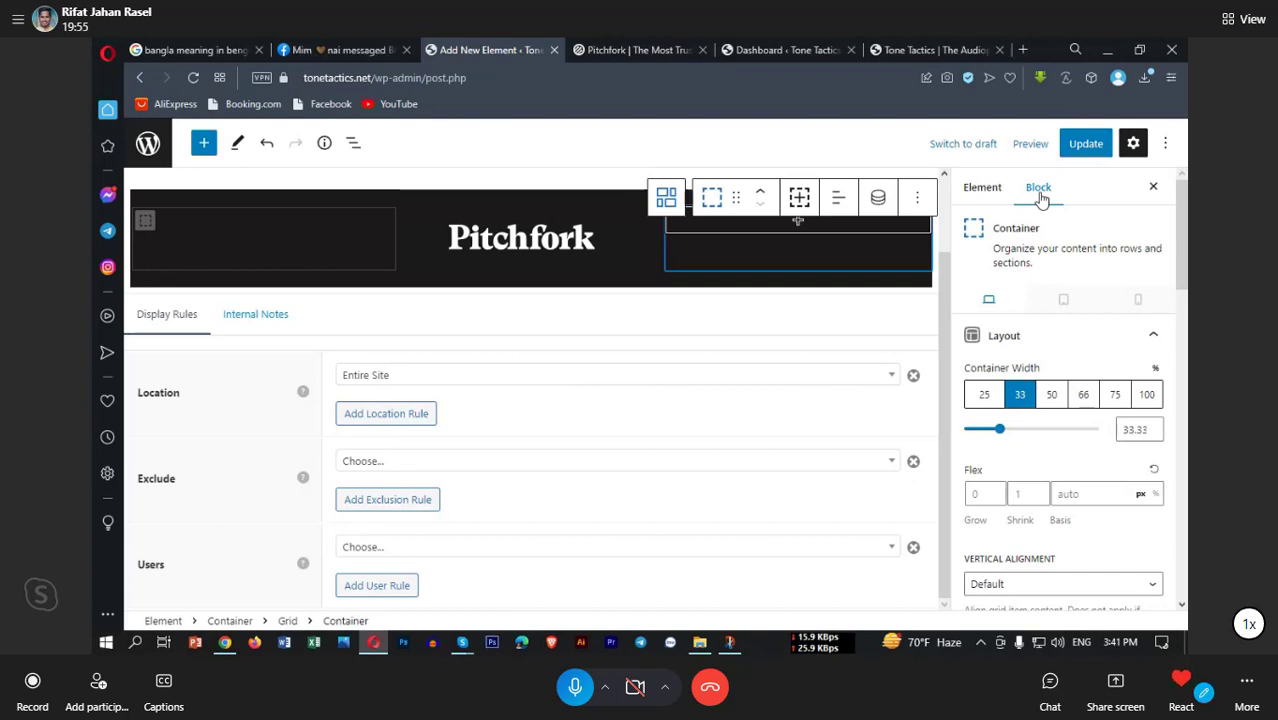
Step: Look over the element's summary, editor width and page attribute sections, and review its element type choices again
click(981, 189)
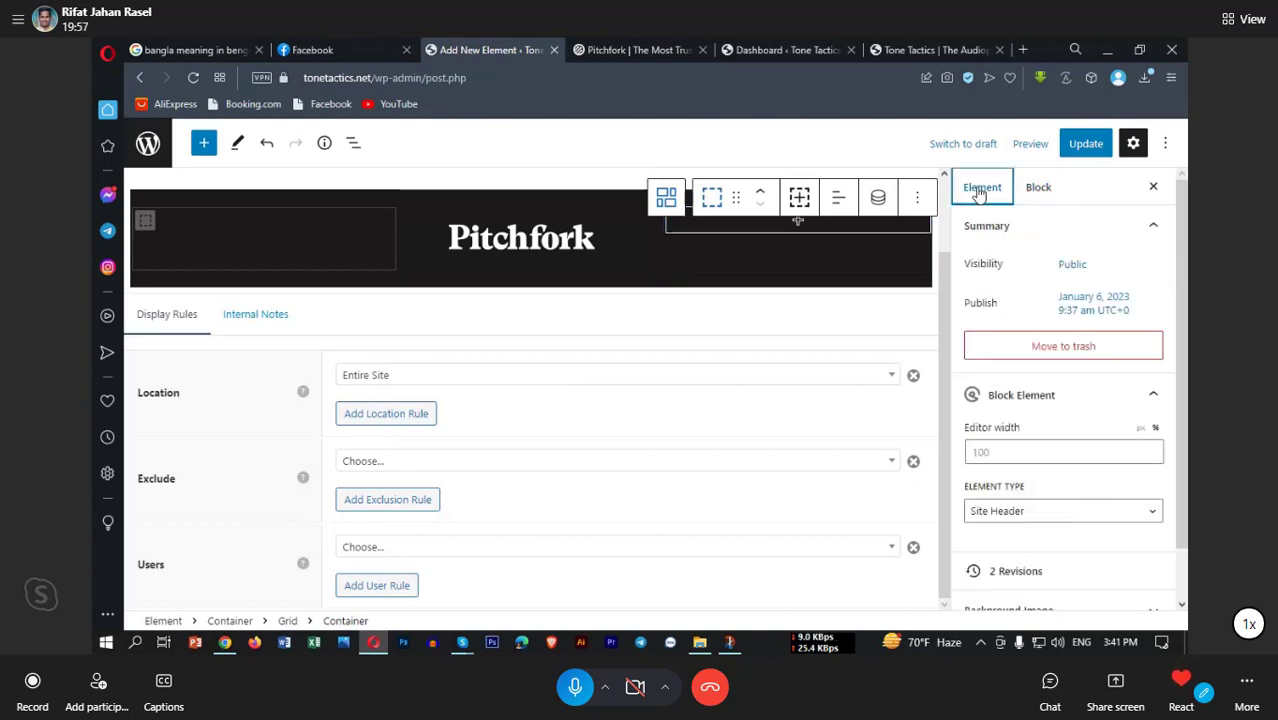
scroll(1040, 445, down, 1)
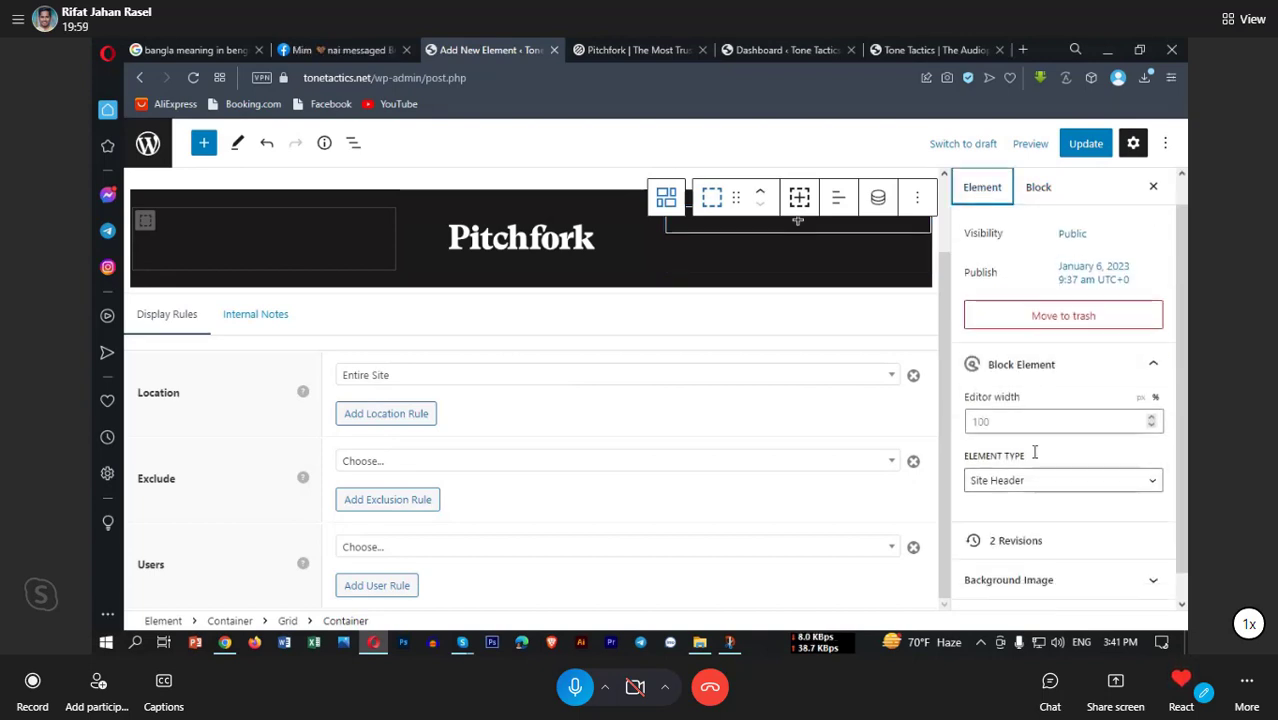
scroll(1021, 505, up, 1)
scroll(1035, 533, down, 1)
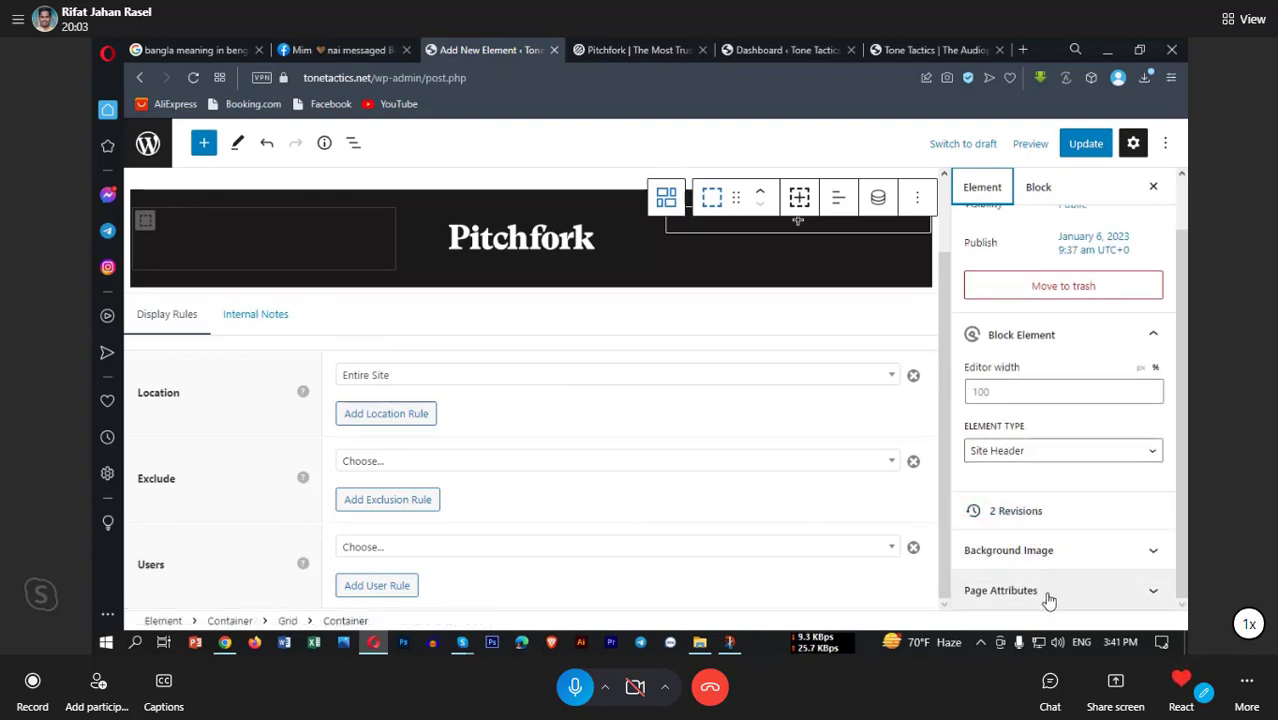
scroll(1067, 499, up, 1)
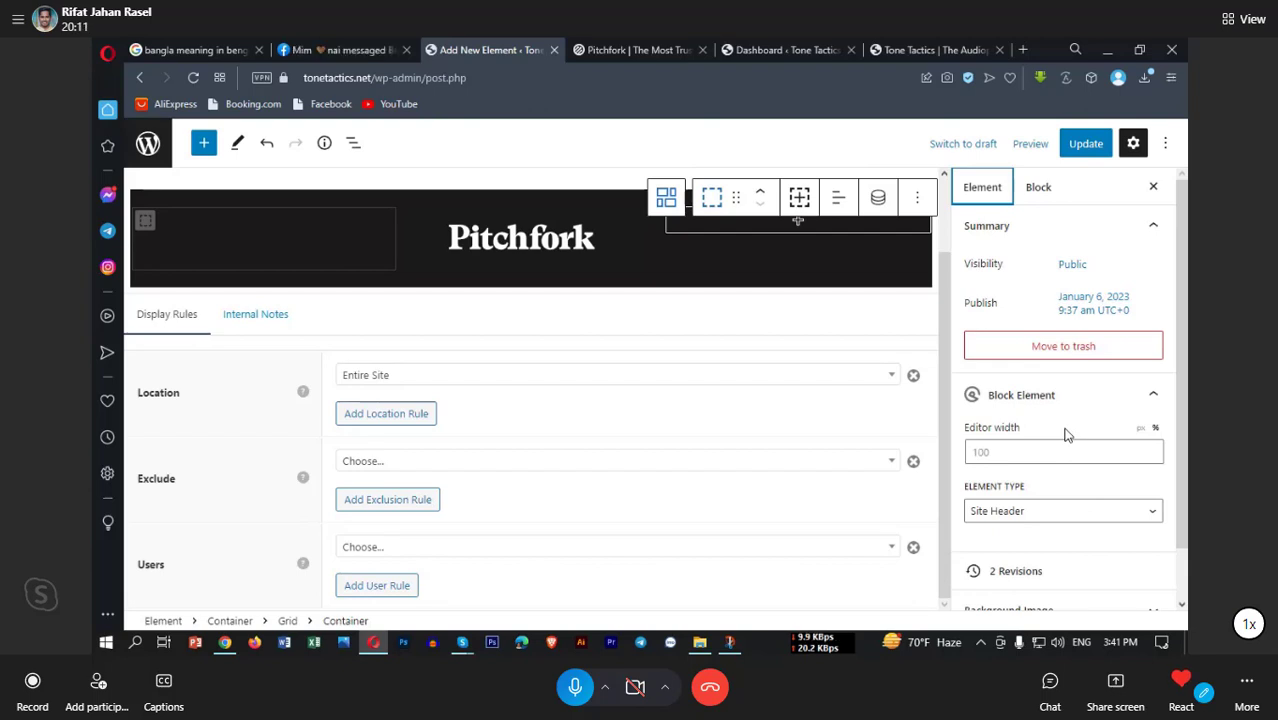
scroll(1065, 435, down, 1)
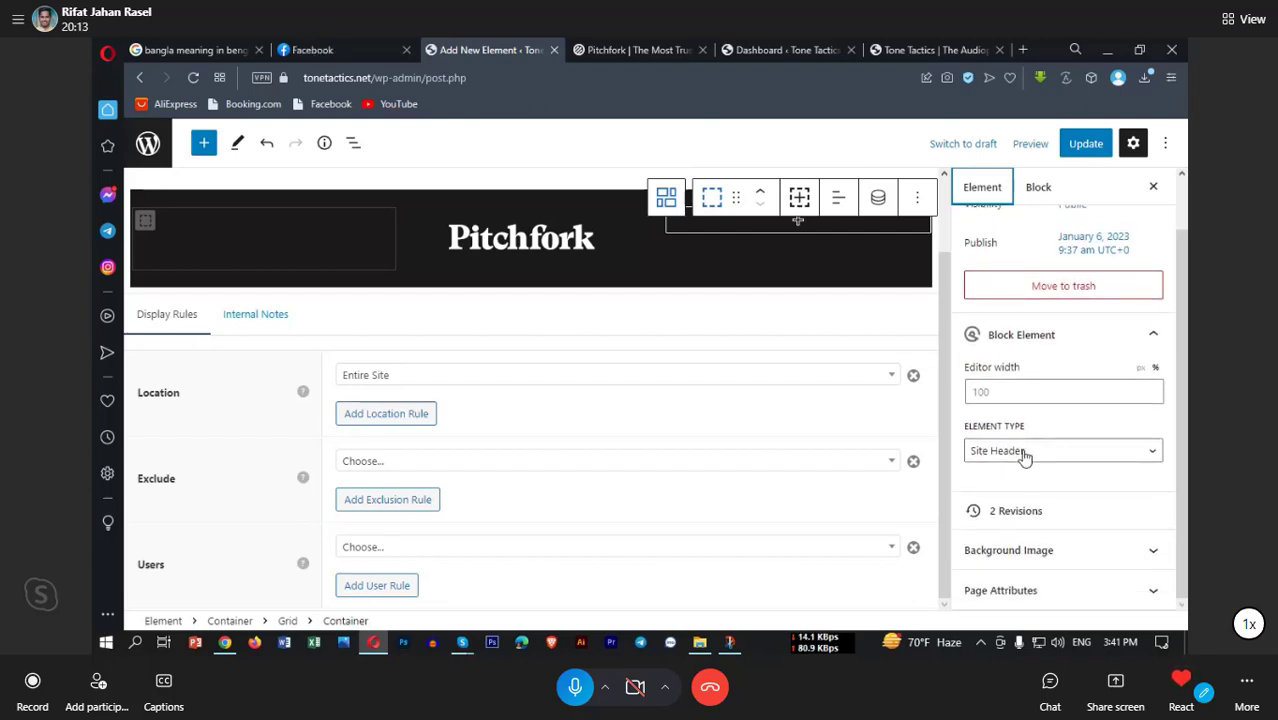
click(1025, 452)
click(1080, 368)
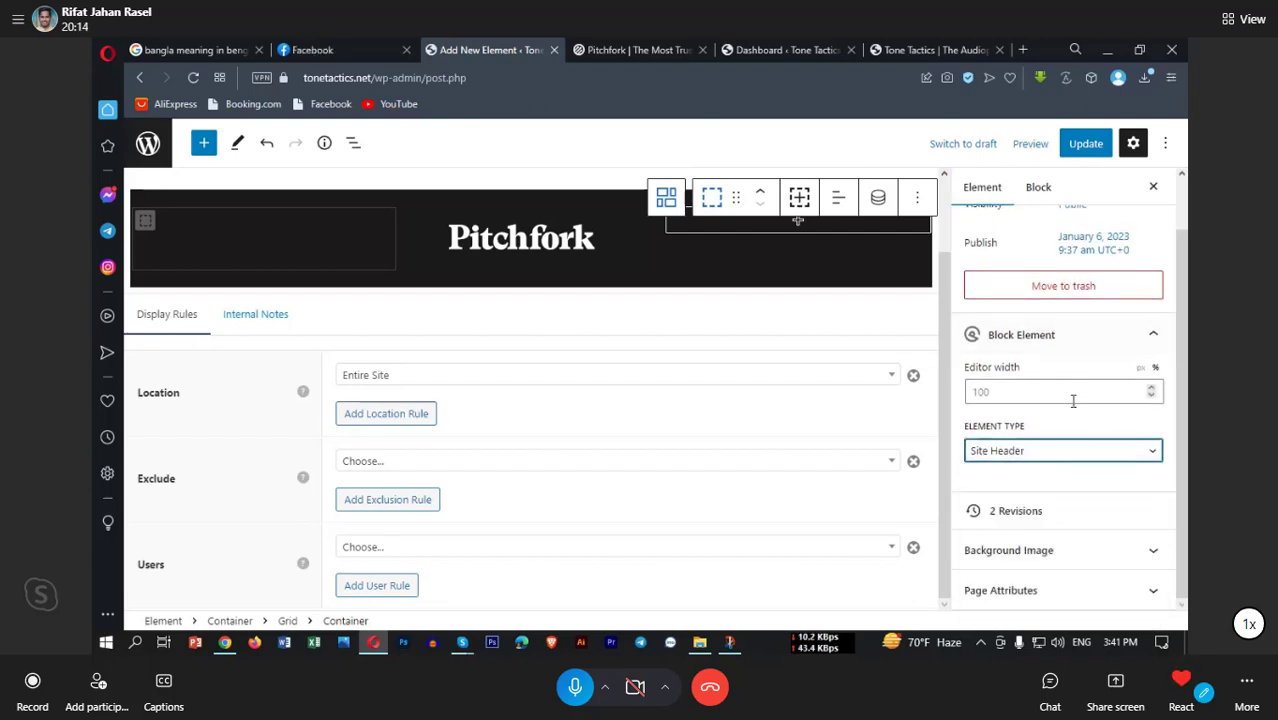
click(1044, 453)
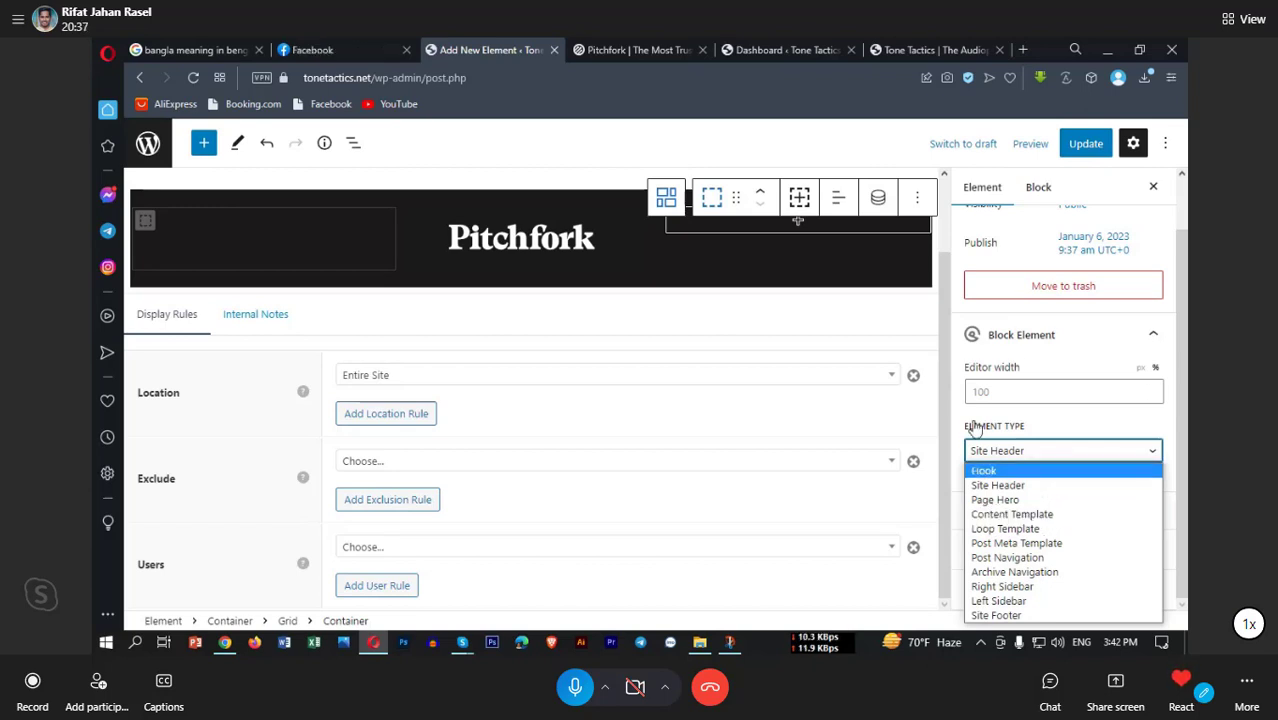
Step: Study the header and article layout of the Pitchfork homepage as the design reference
click(775, 50)
click(640, 50)
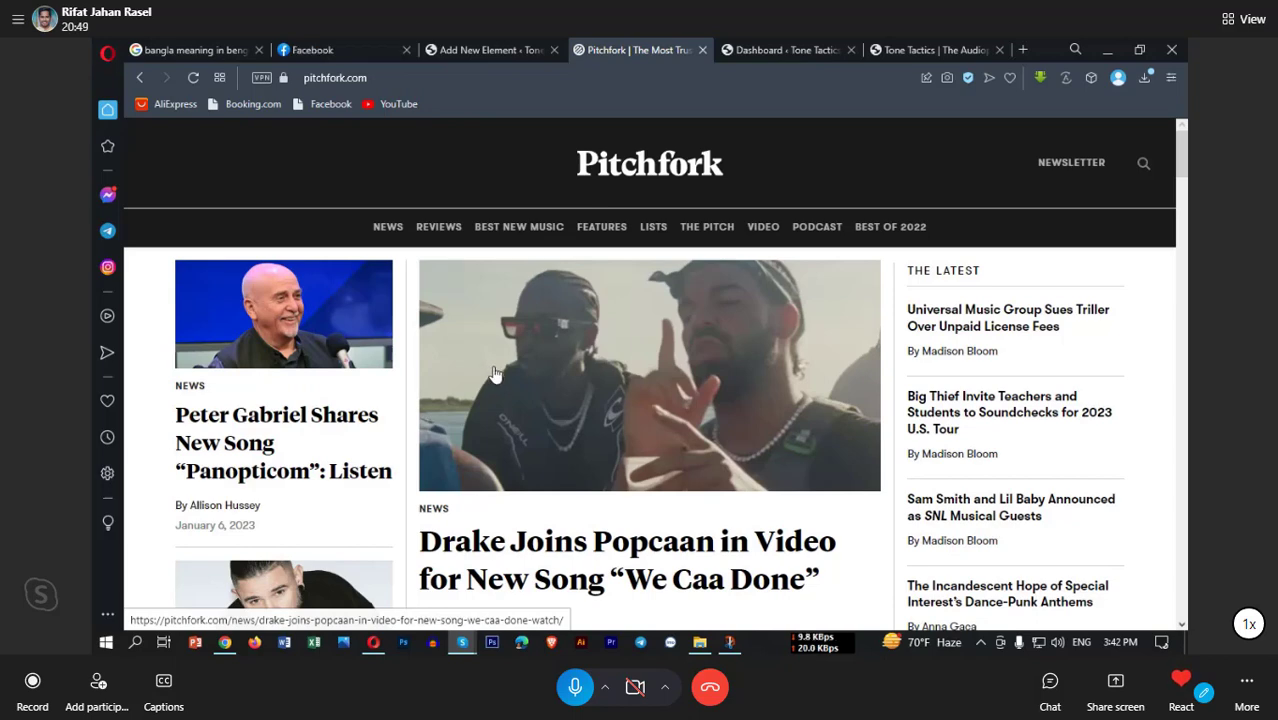
scroll(505, 370, down, 3)
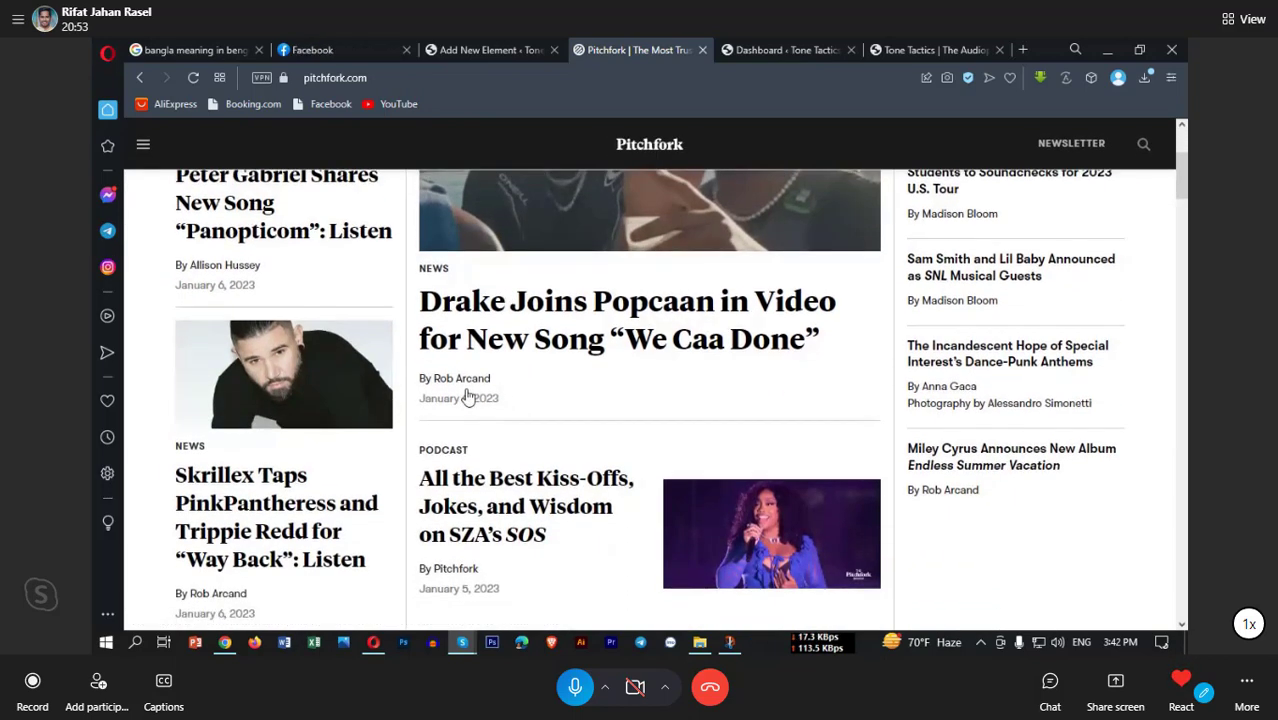
scroll(465, 397, up, 3)
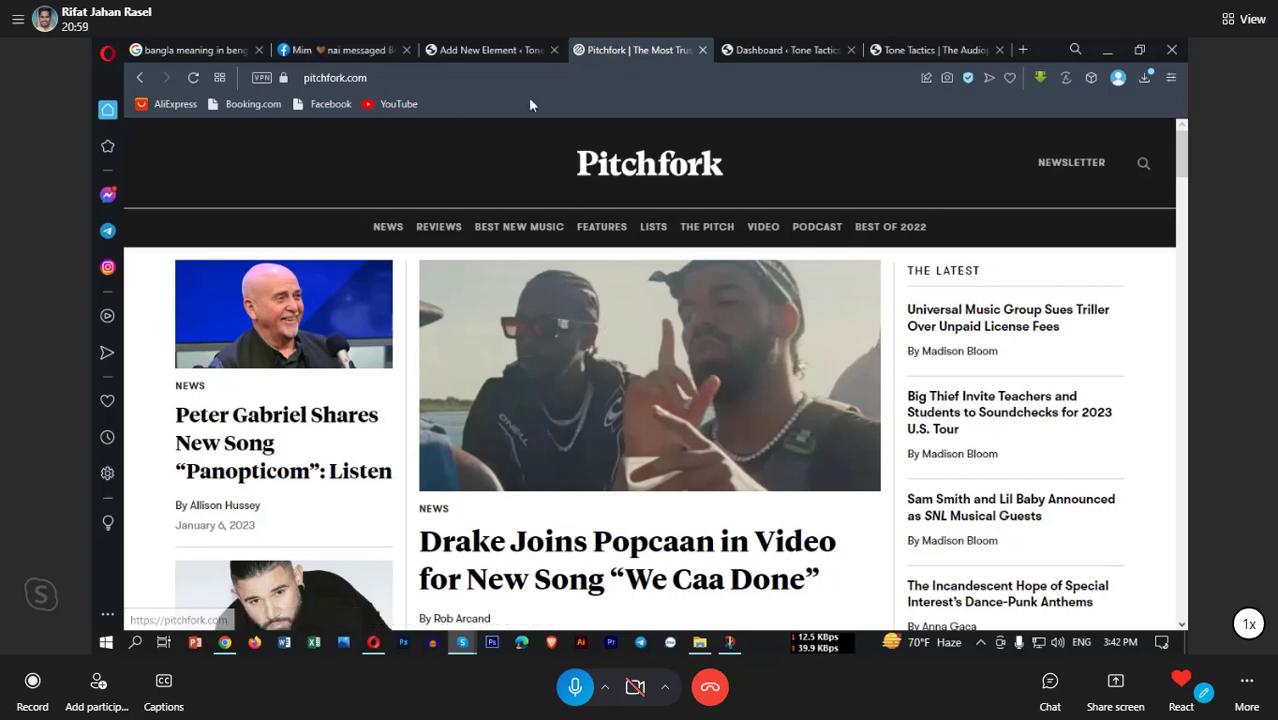
Step: Leave the element editor for the list of all pages, and start a new page in a separate browser tab
click(502, 44)
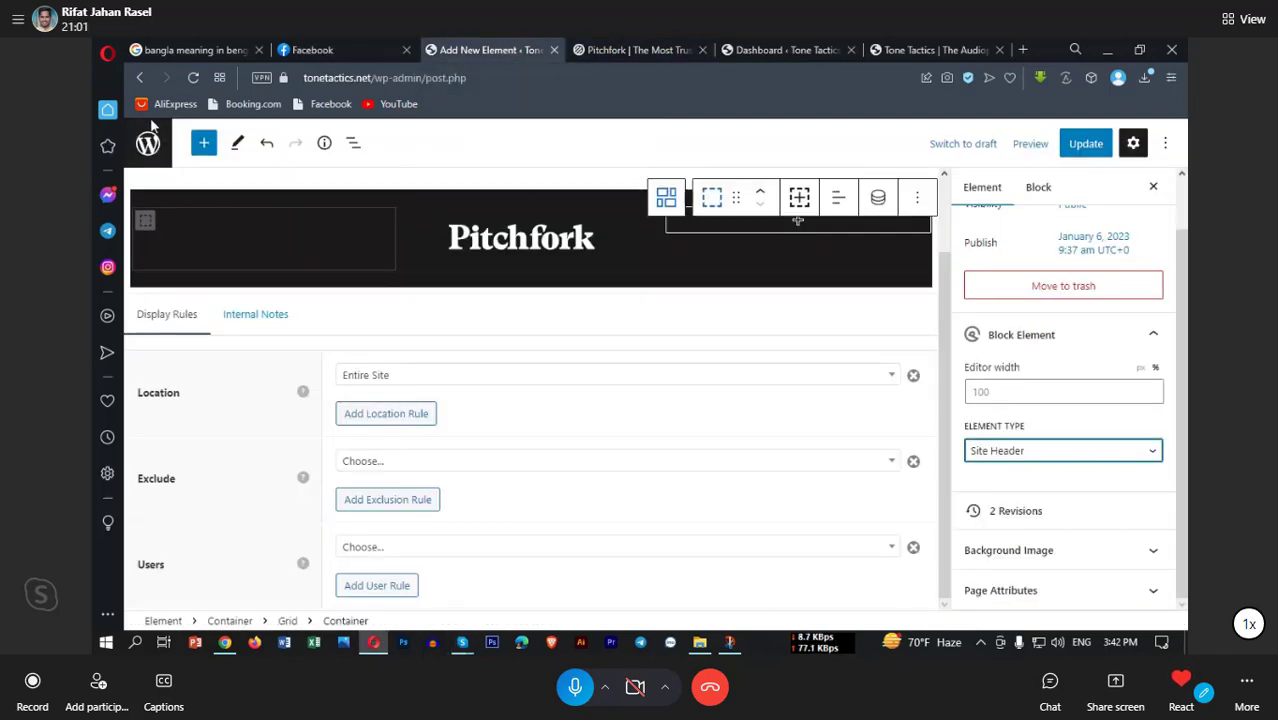
click(140, 77)
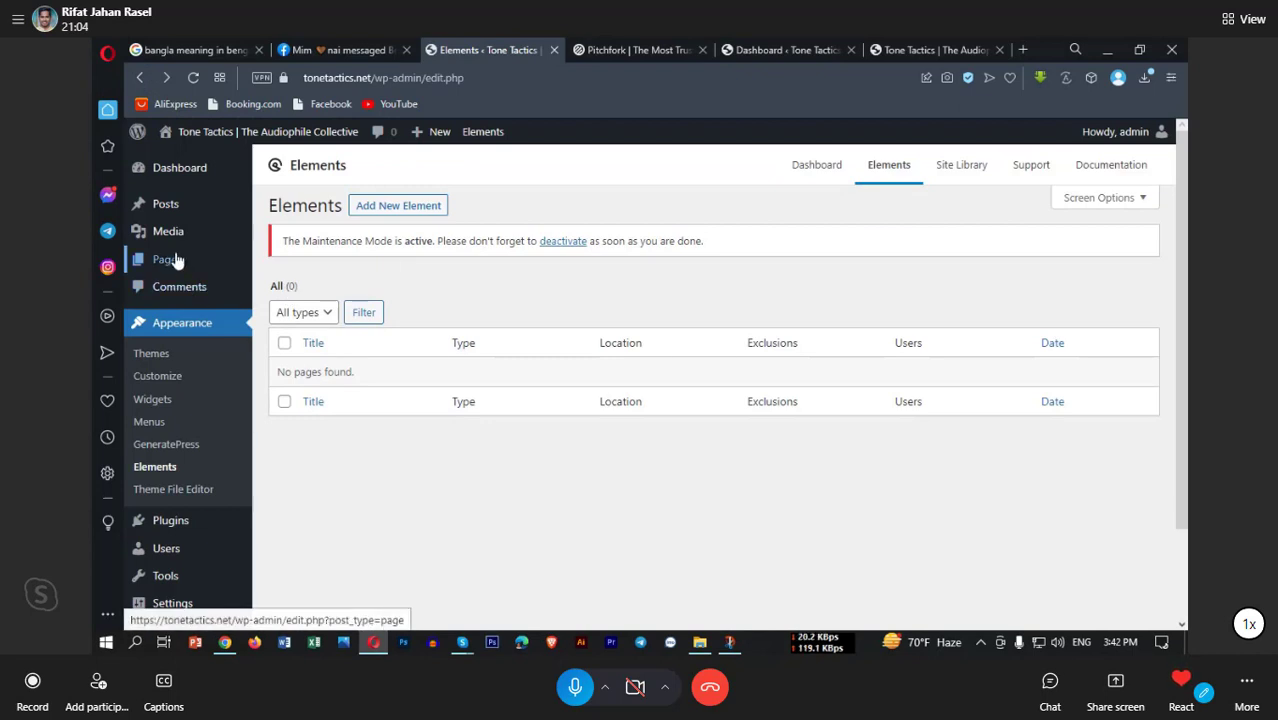
mouse_move(170, 259)
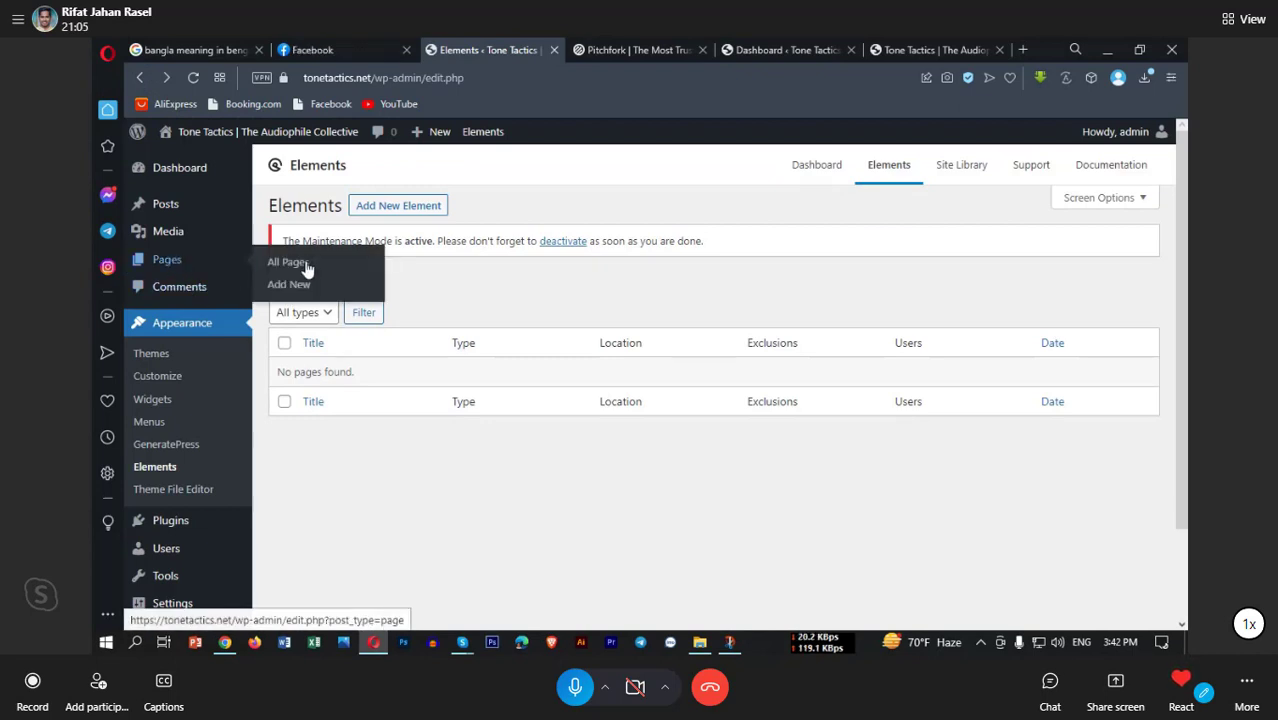
click(307, 268)
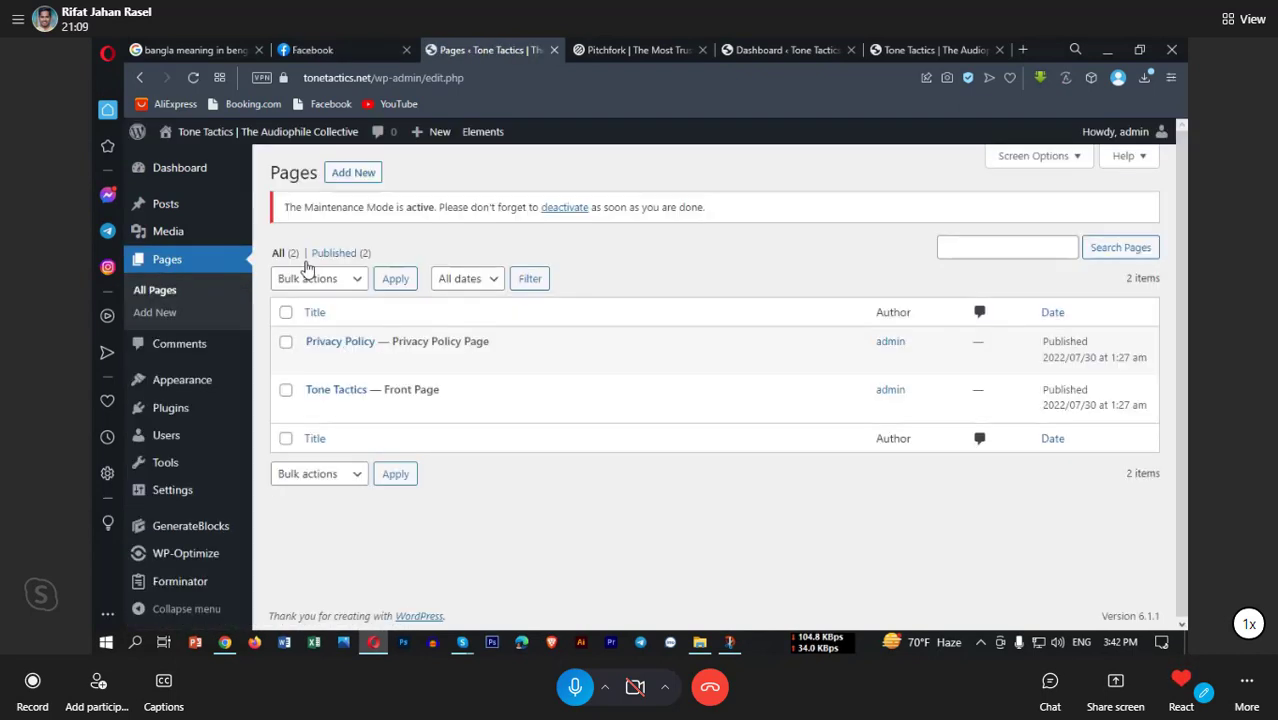
right_click(352, 174)
click(368, 183)
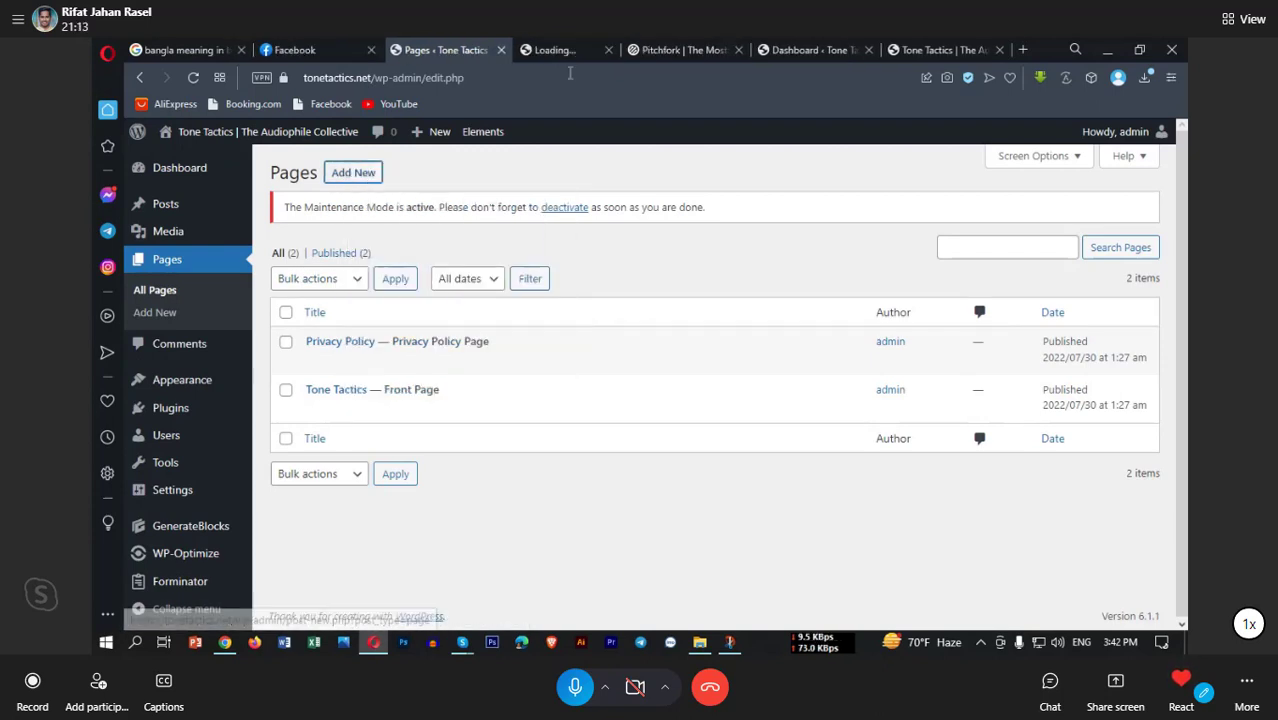
click(556, 50)
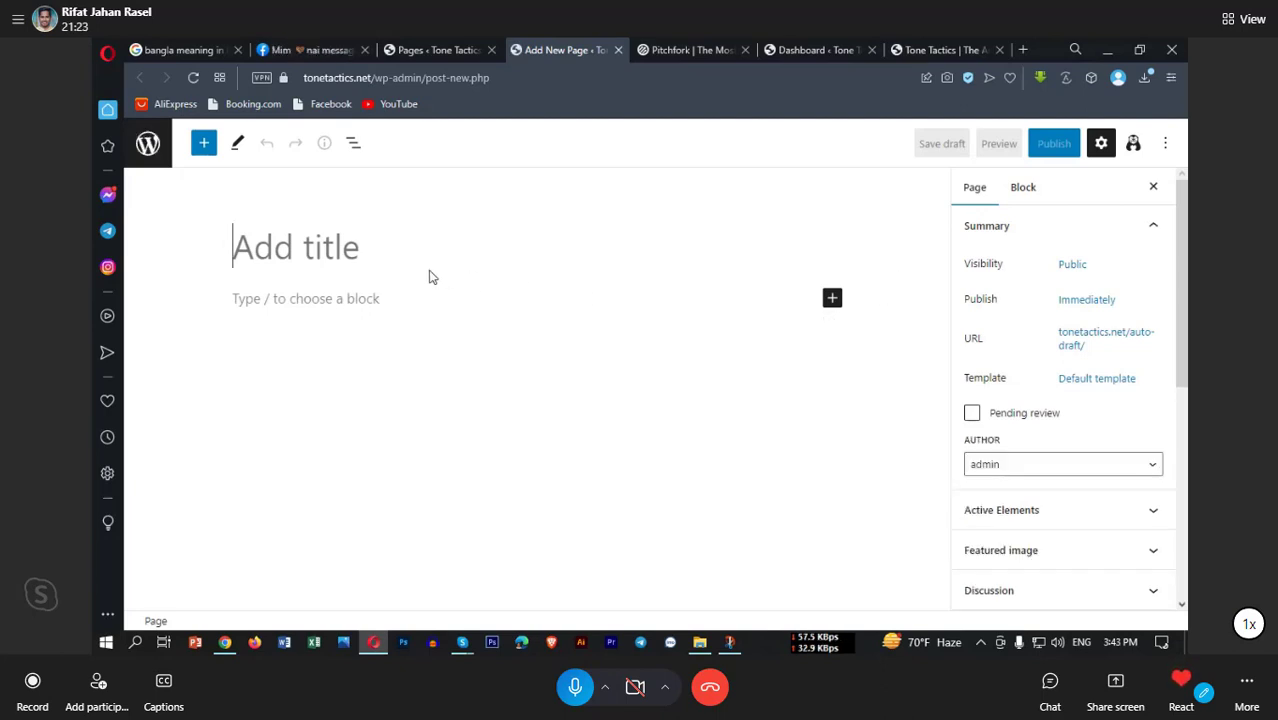
Step: Title the new page "Home" and publish it
text(HOme)
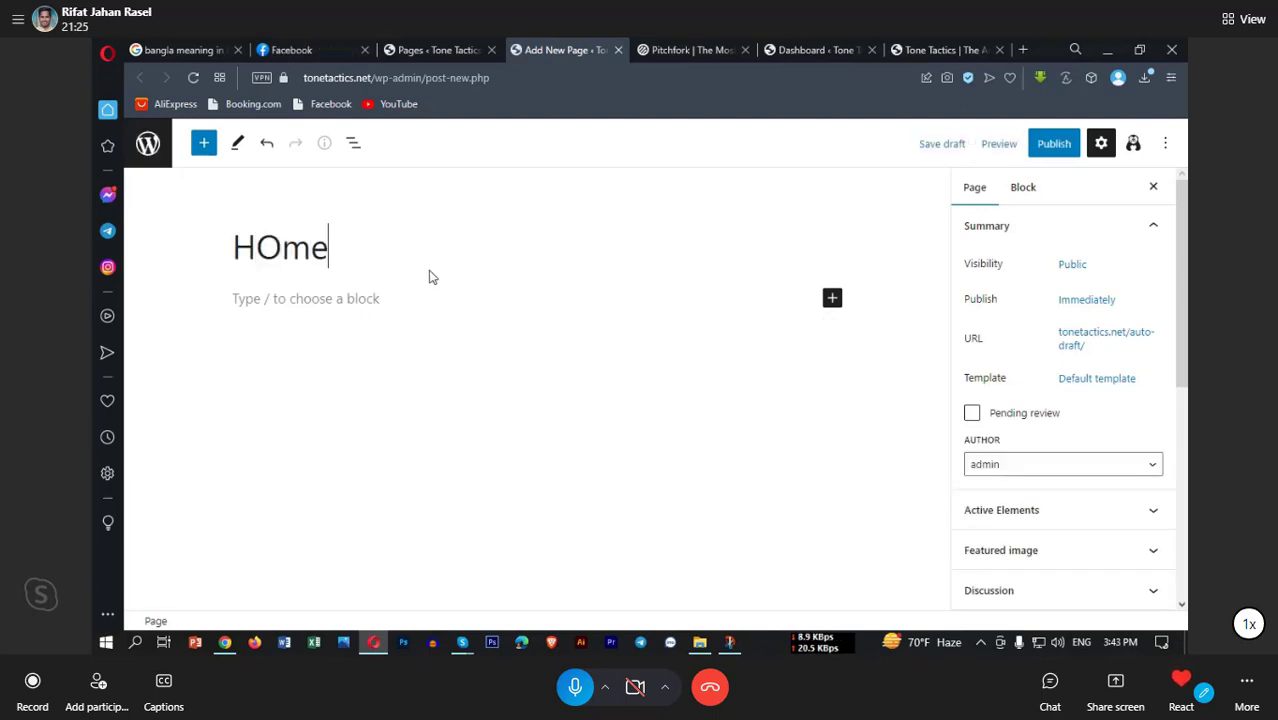
key(BackSpace)
key(BackSpace)
key(BackSpace)
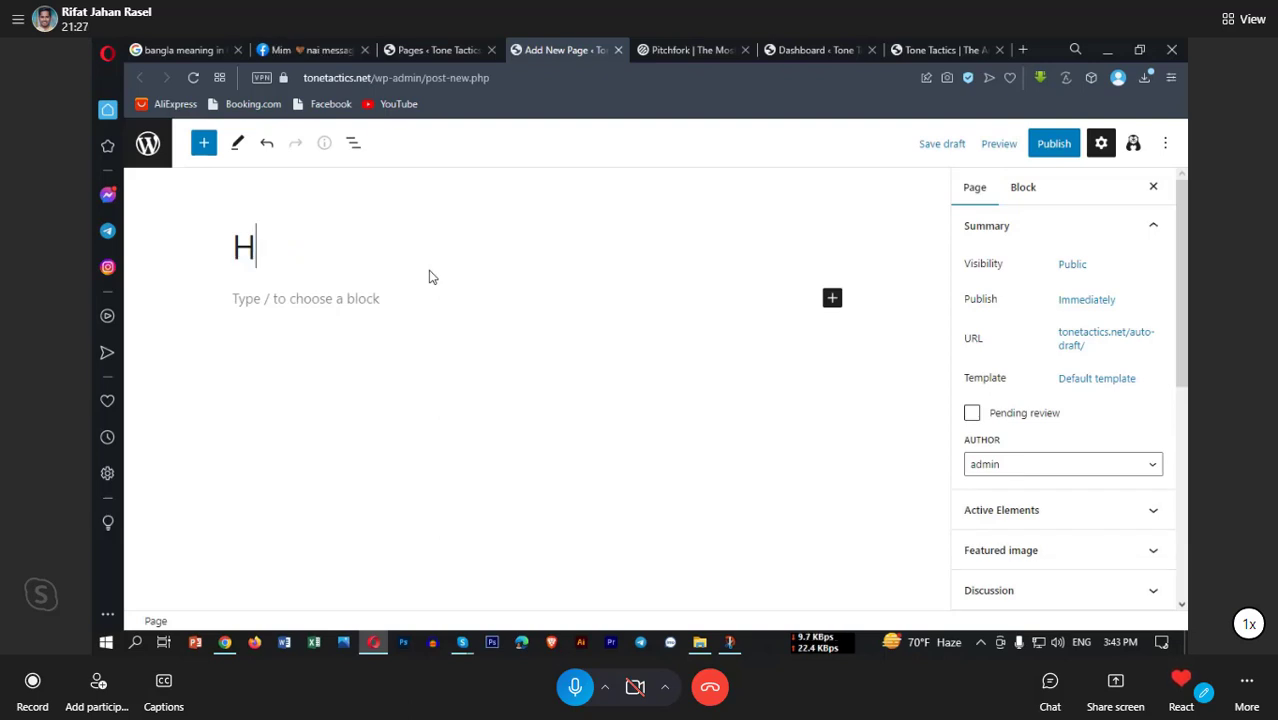
text(ome)
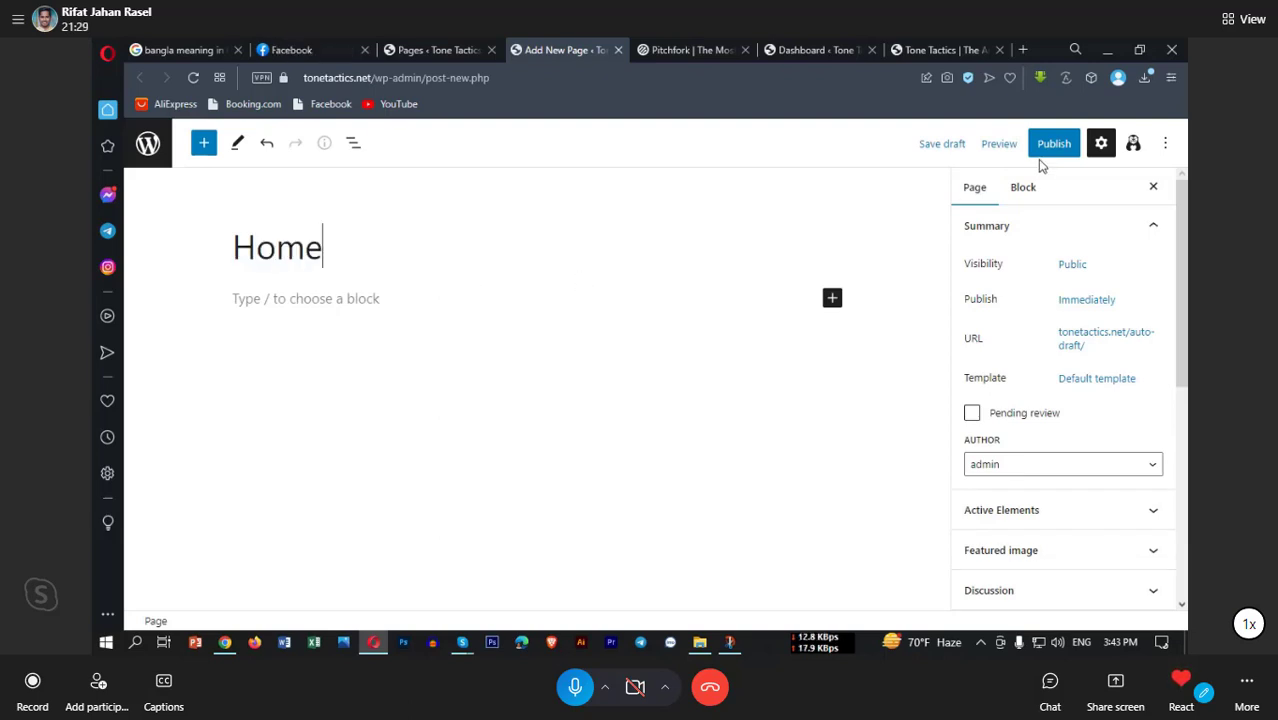
click(1050, 150)
click(1043, 148)
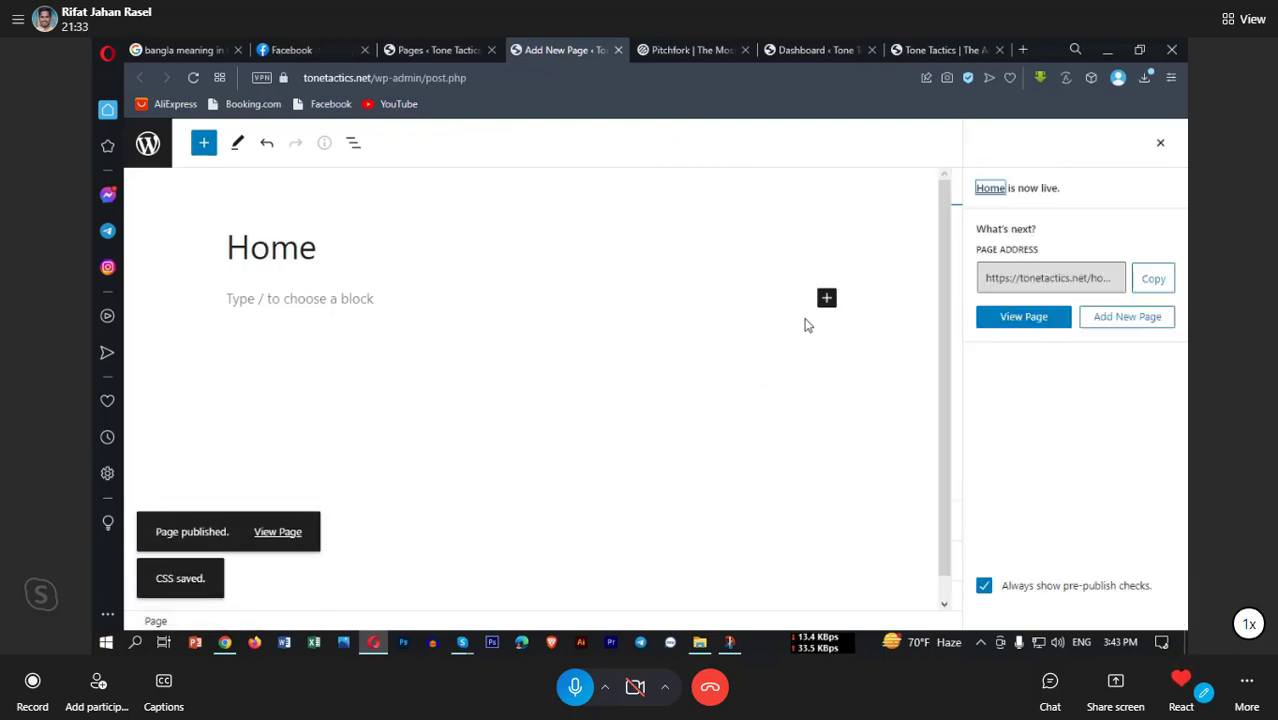
click(1160, 142)
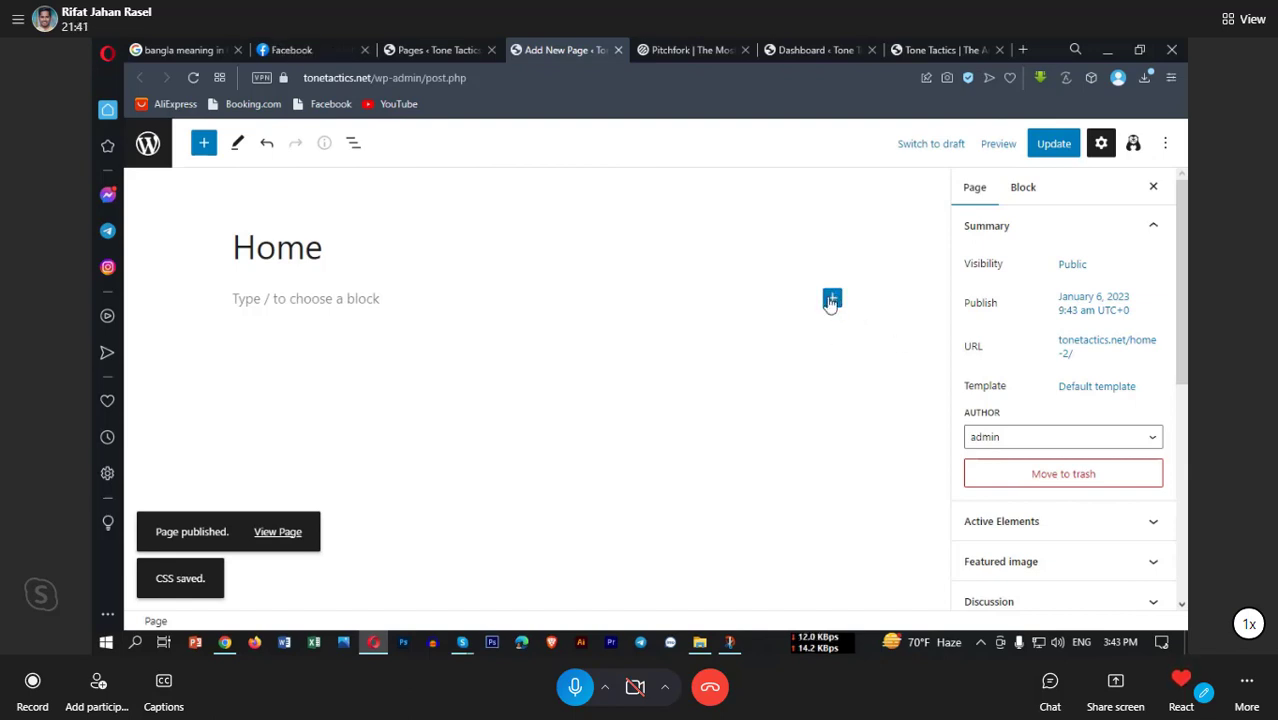
Step: Search the blocks for "loo" and insert the GenerateBlocks Query Loop block in the Home page body
click(832, 298)
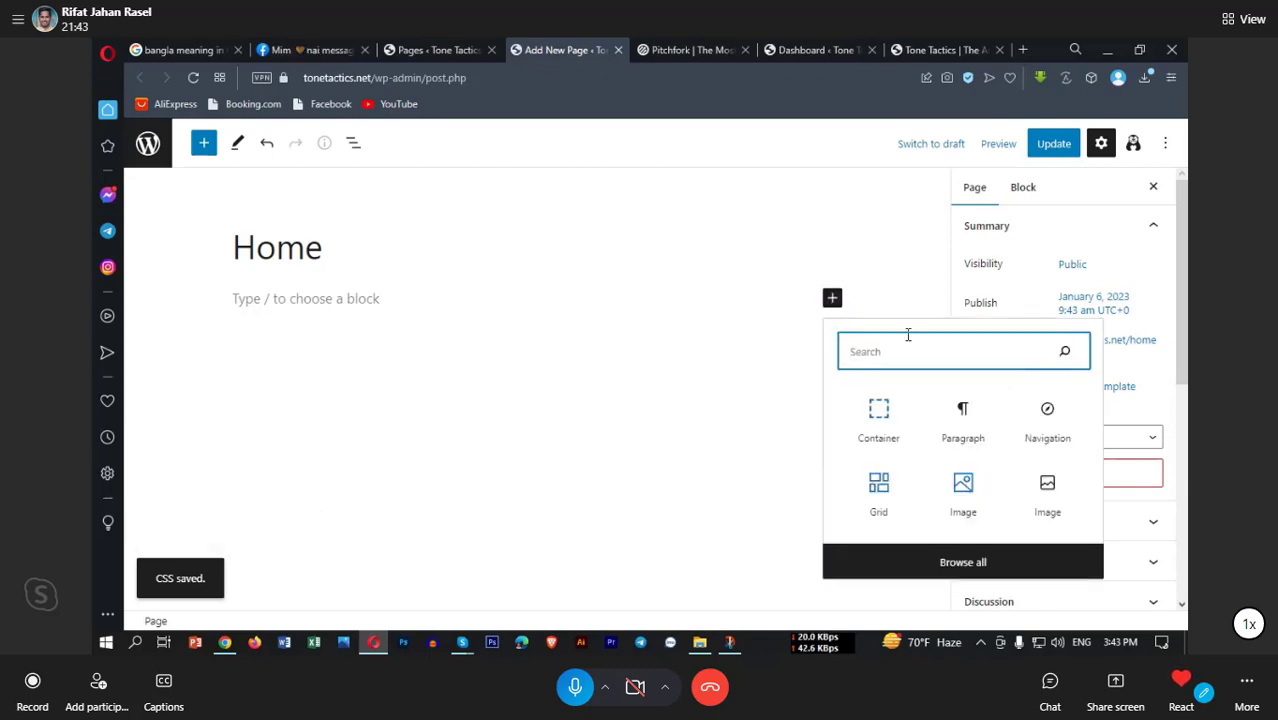
text(loo)
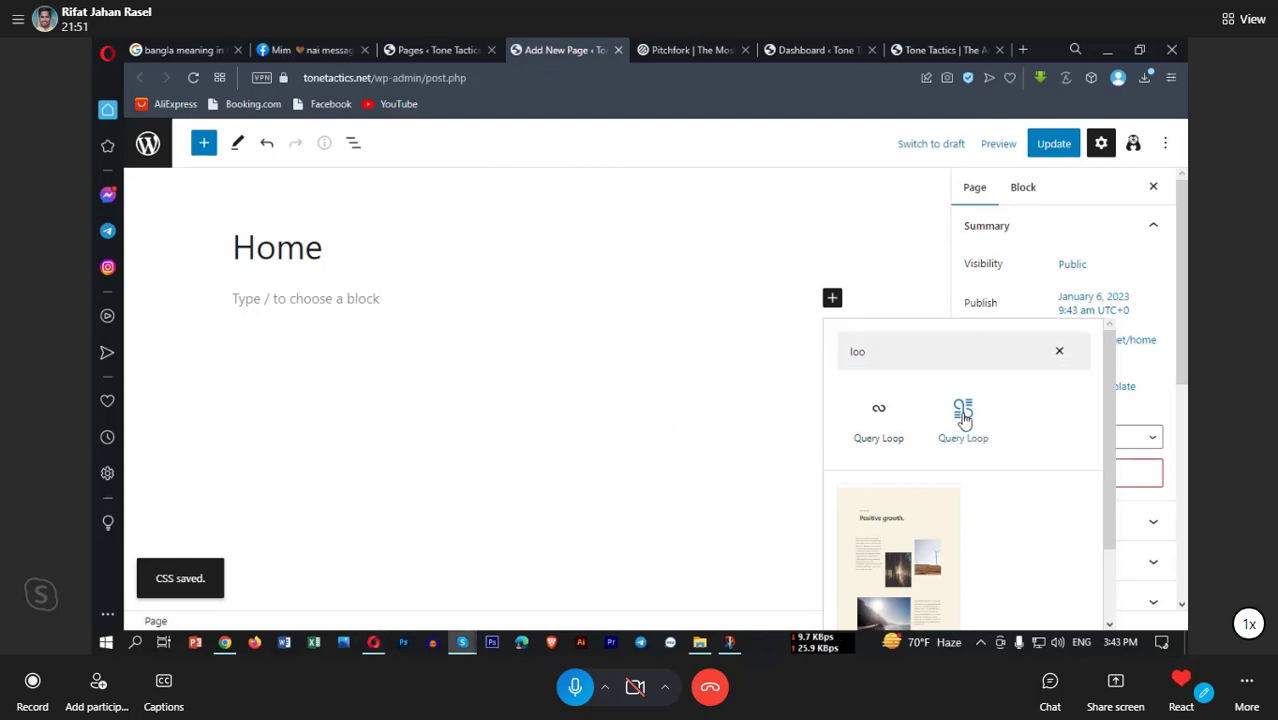
click(963, 420)
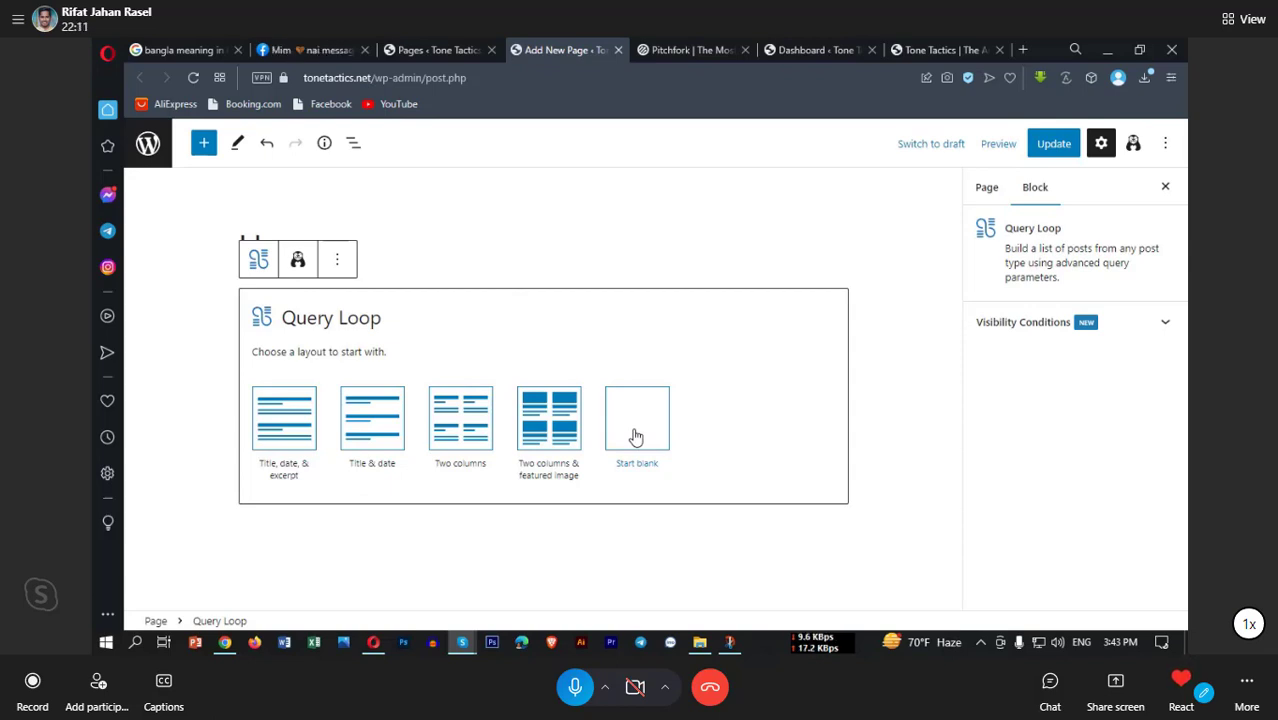
Step: Go to the site's list of posts, start a new post and title it "Sample post"
click(440, 50)
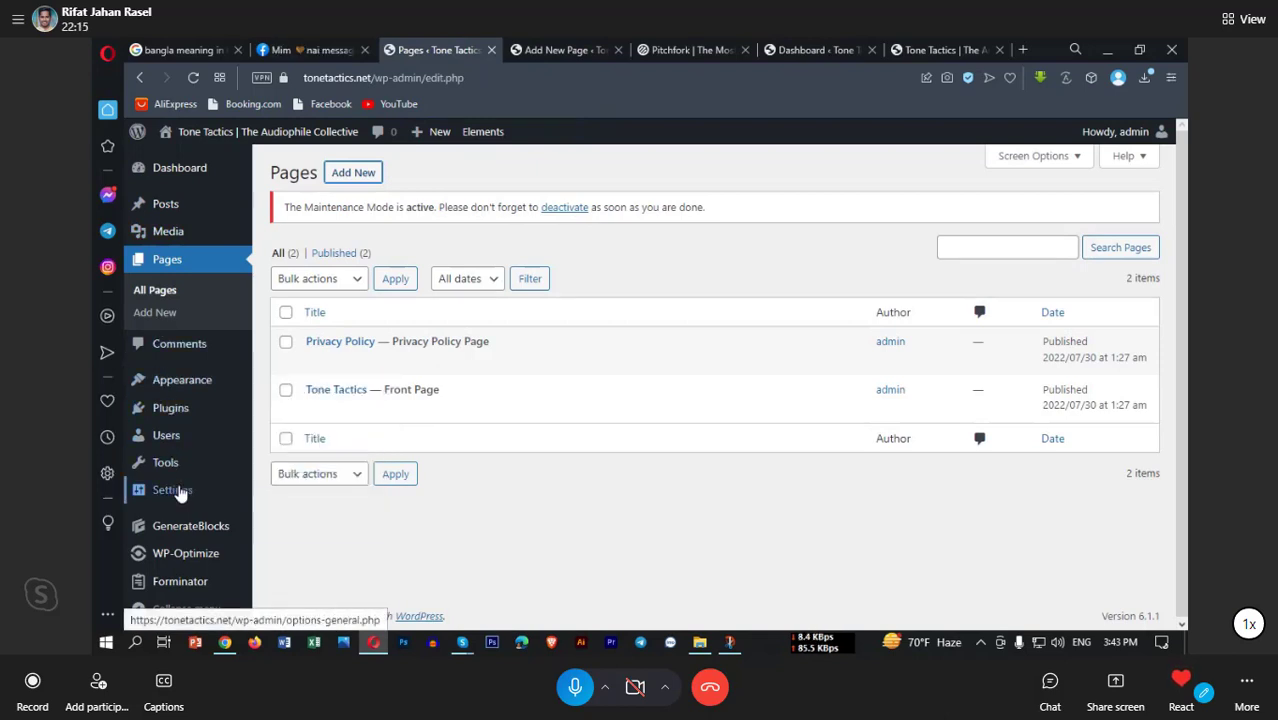
mouse_move(180, 211)
click(348, 211)
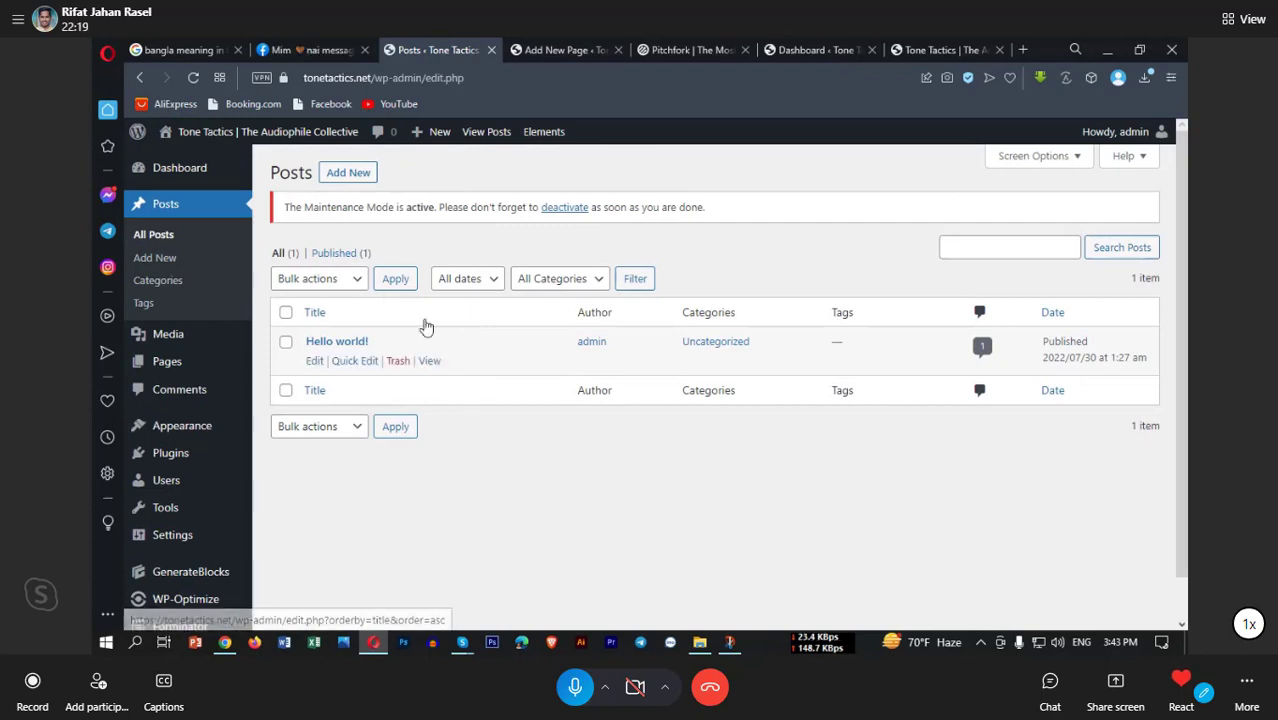
click(338, 178)
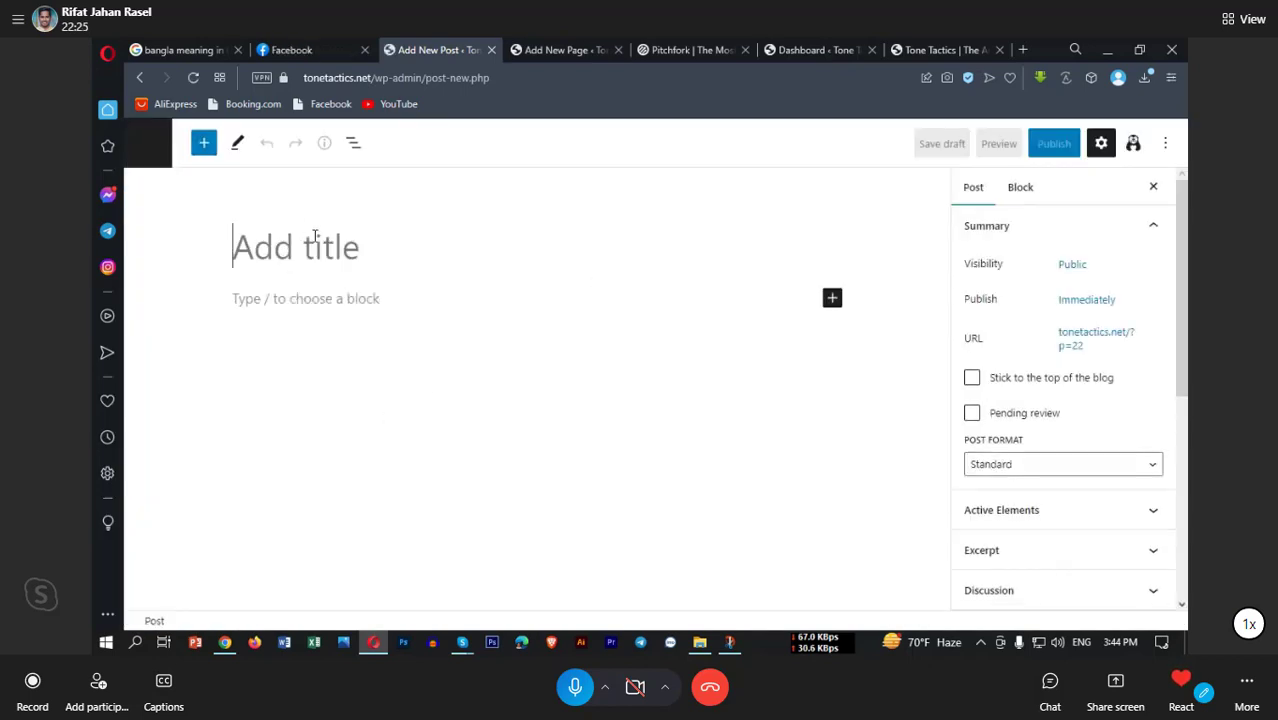
text(Sa)
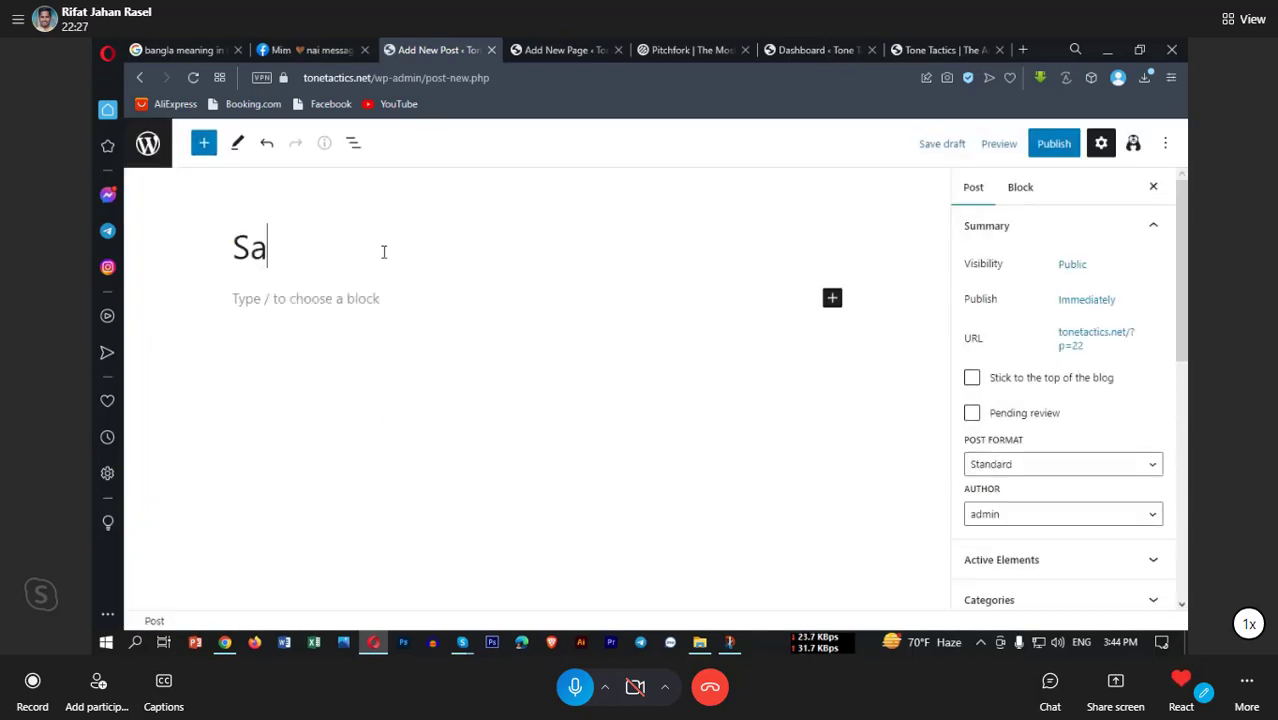
text(mple post)
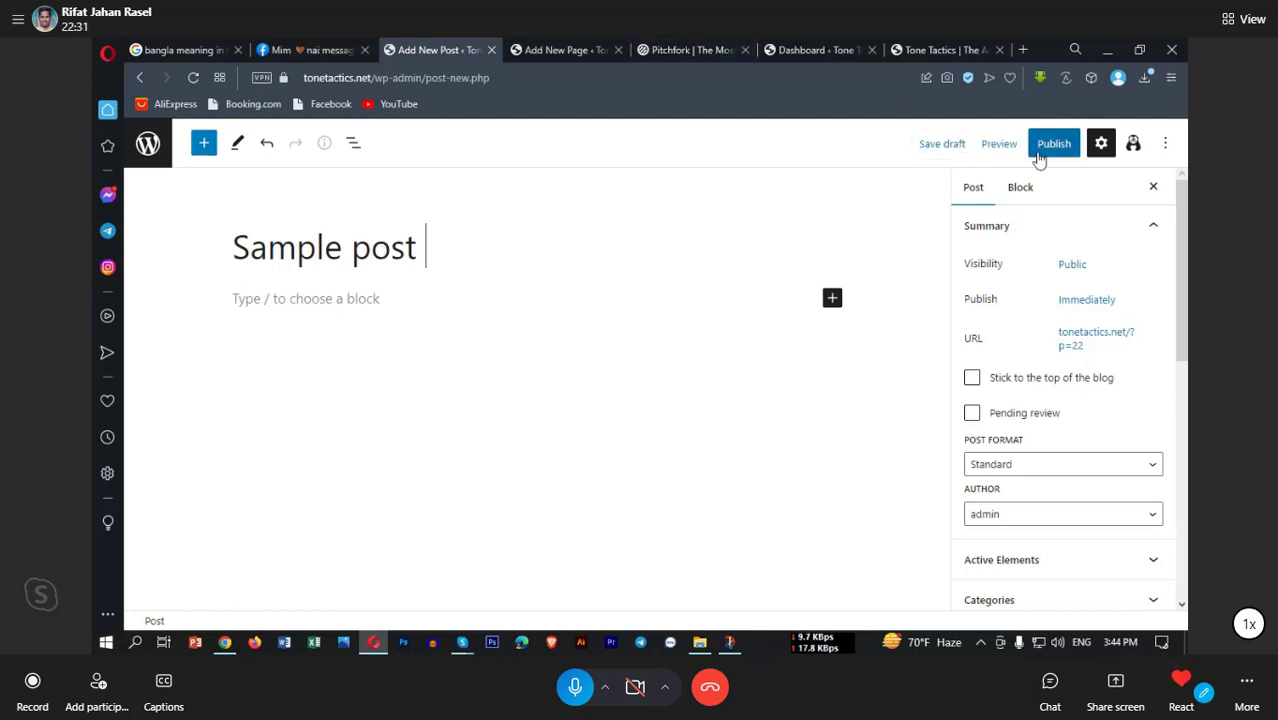
Step: Start setting the post's featured image by uploading files, and browse the Downloads folder for them
scroll(1036, 533, down, 3)
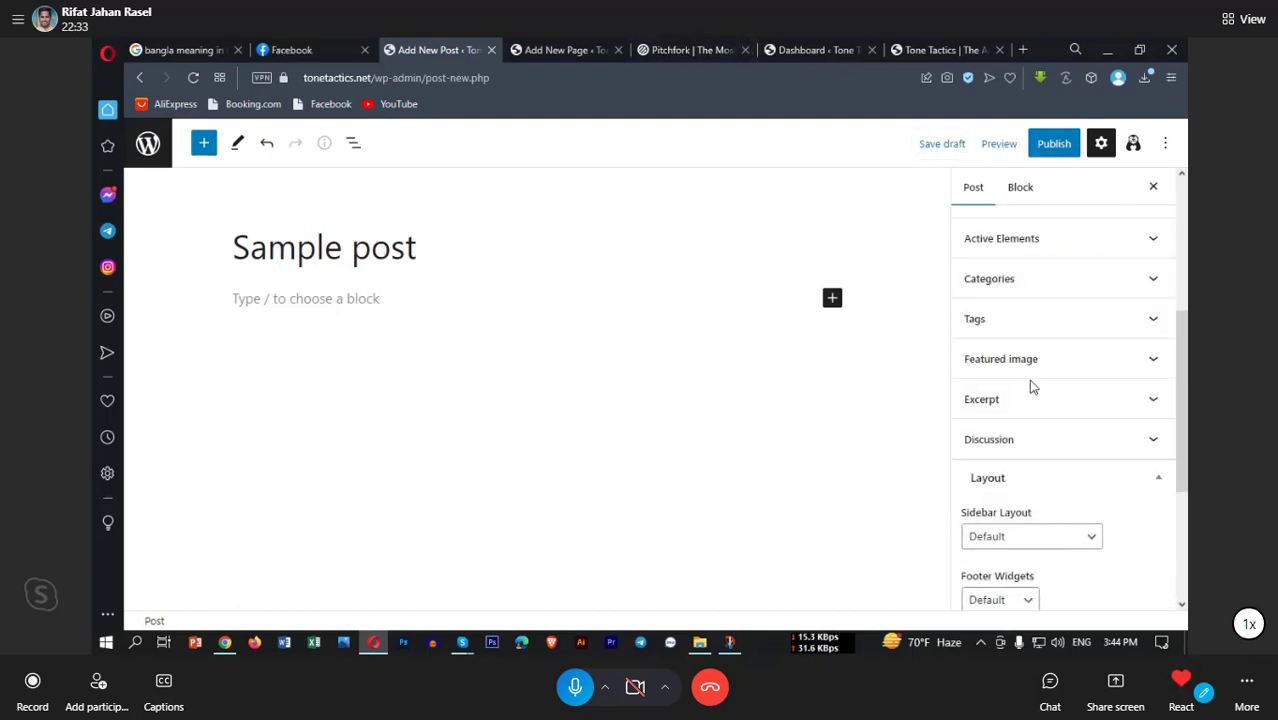
scroll(1012, 448, down, 2)
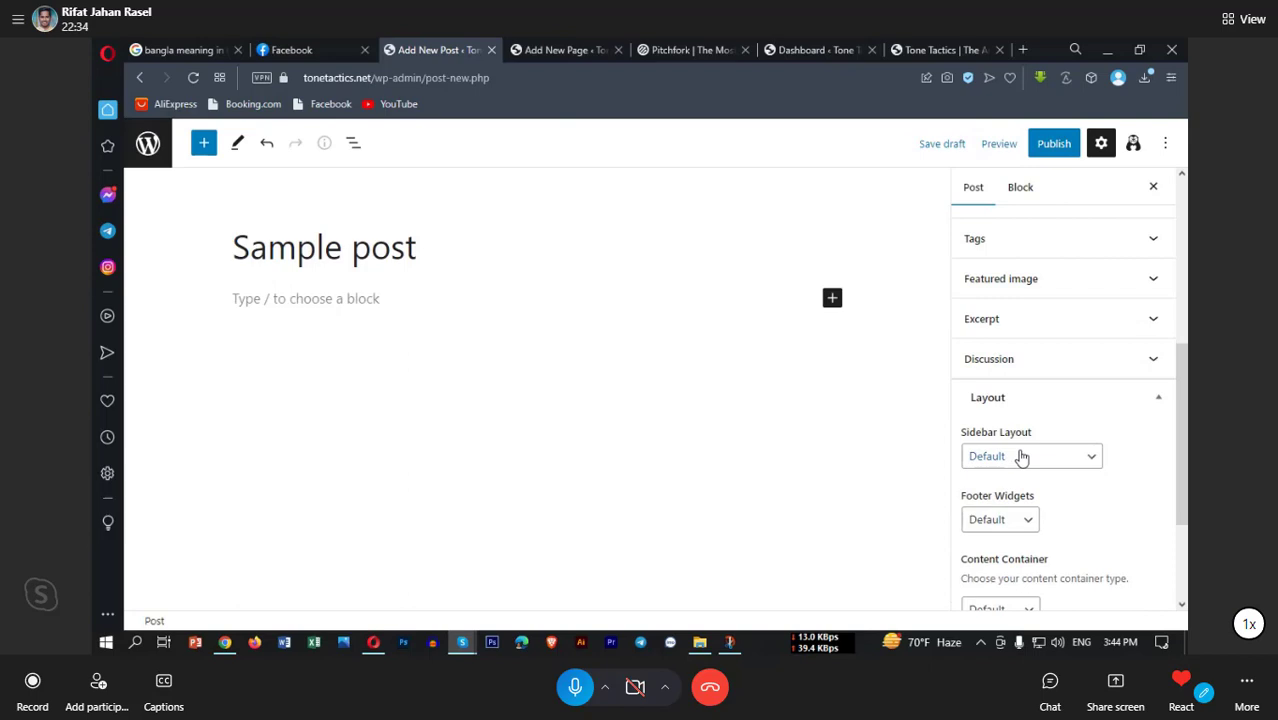
click(1023, 288)
click(1023, 335)
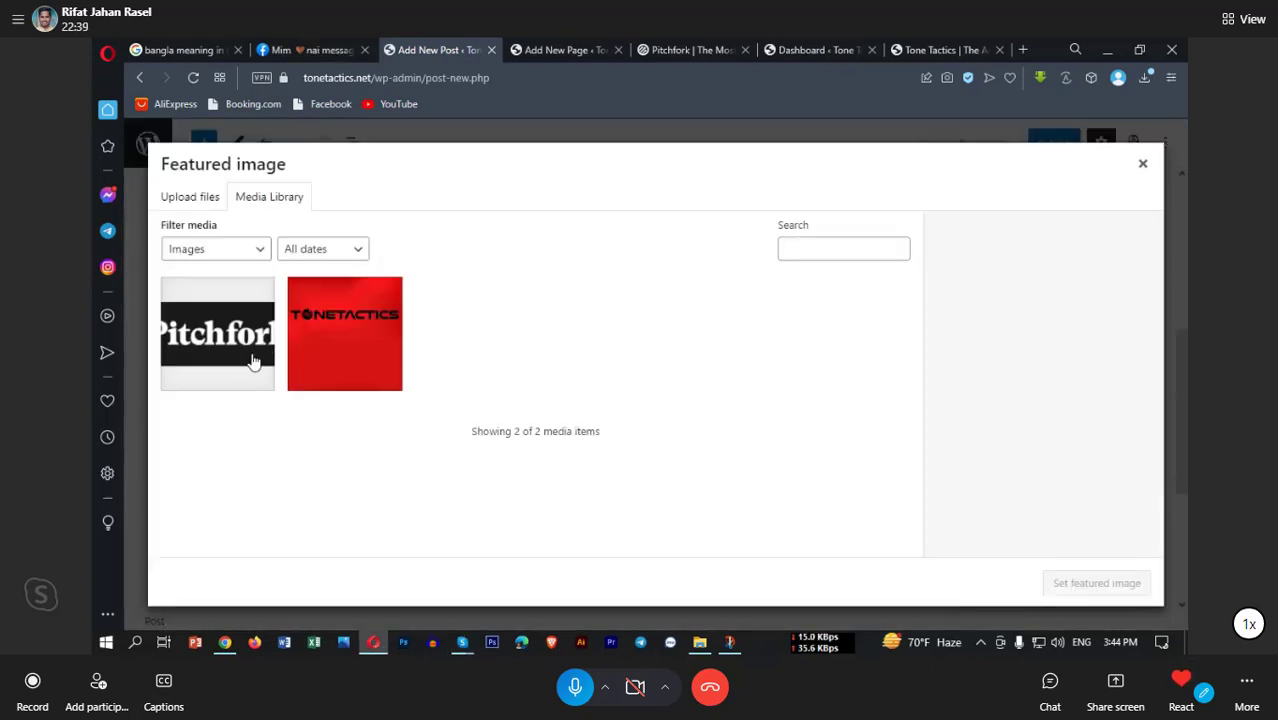
click(182, 200)
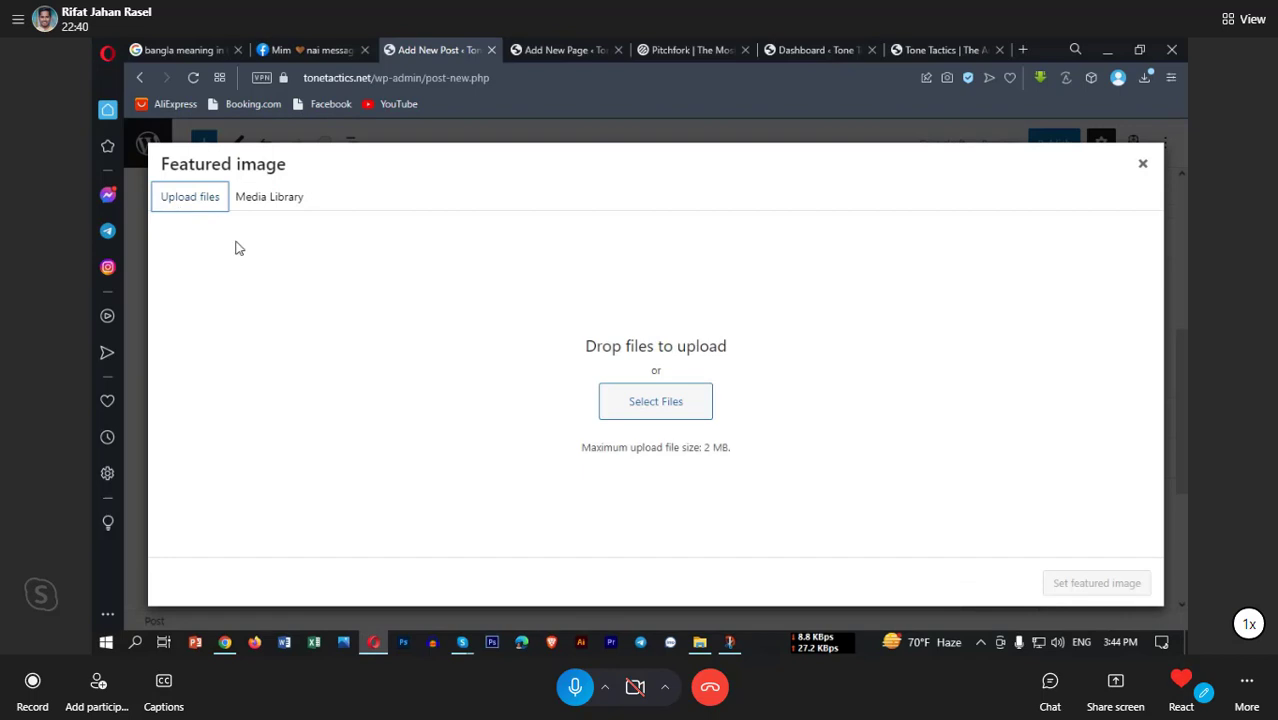
click(608, 402)
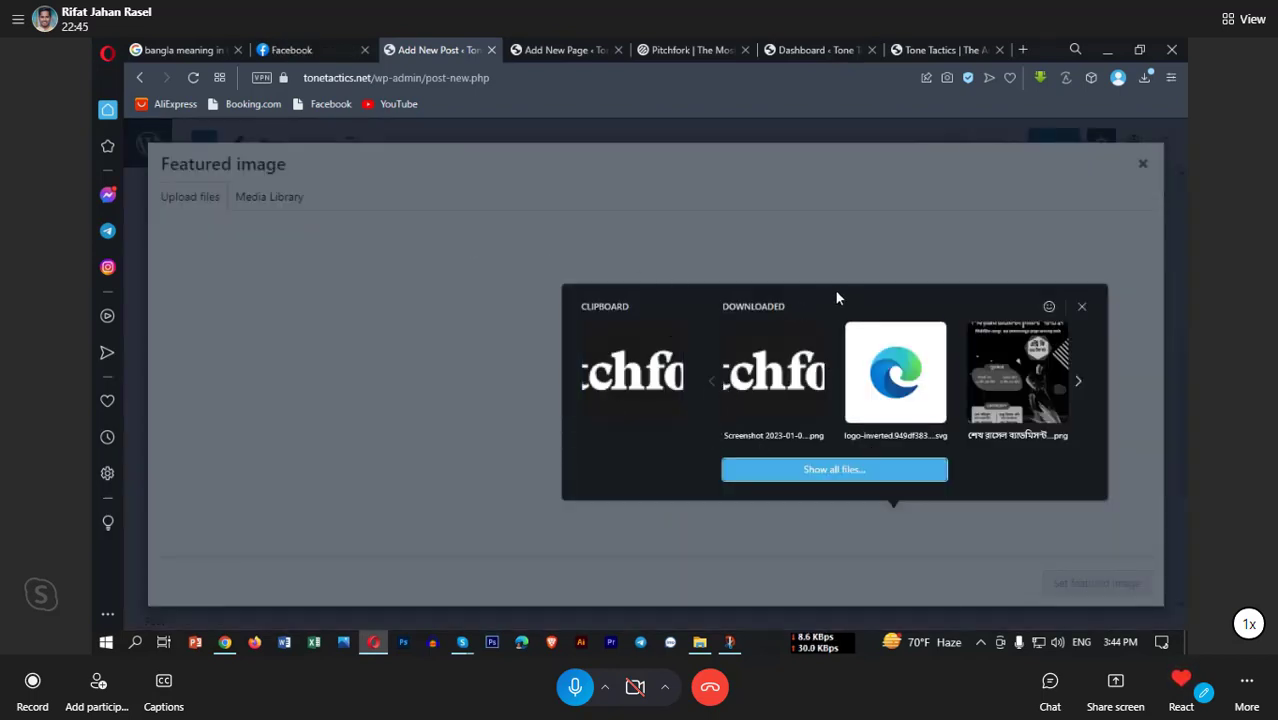
click(834, 469)
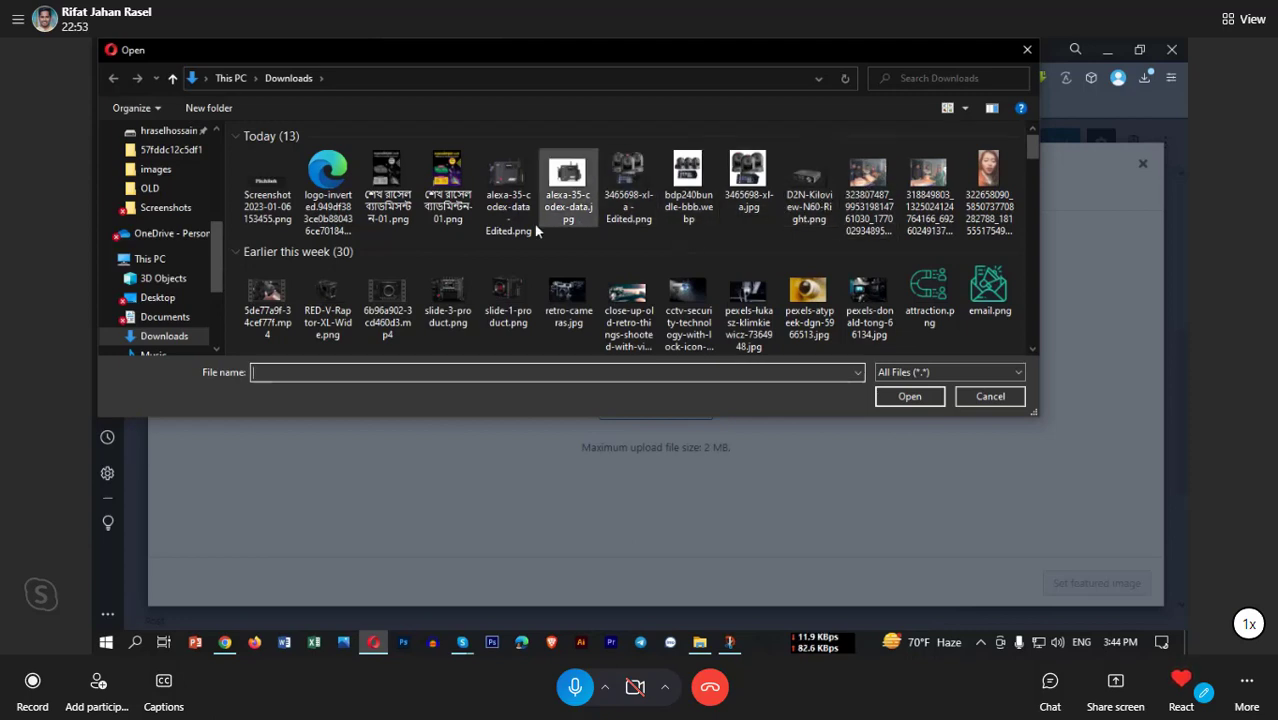
Step: Upload mm4.jpg, mm5.jpg and the close-up-old-retro-things, cctv-security-technology, pexels-donald-tong and pexels-atypeek images, and set mm5.jpg as the featured image
scroll(447, 288, down, 1)
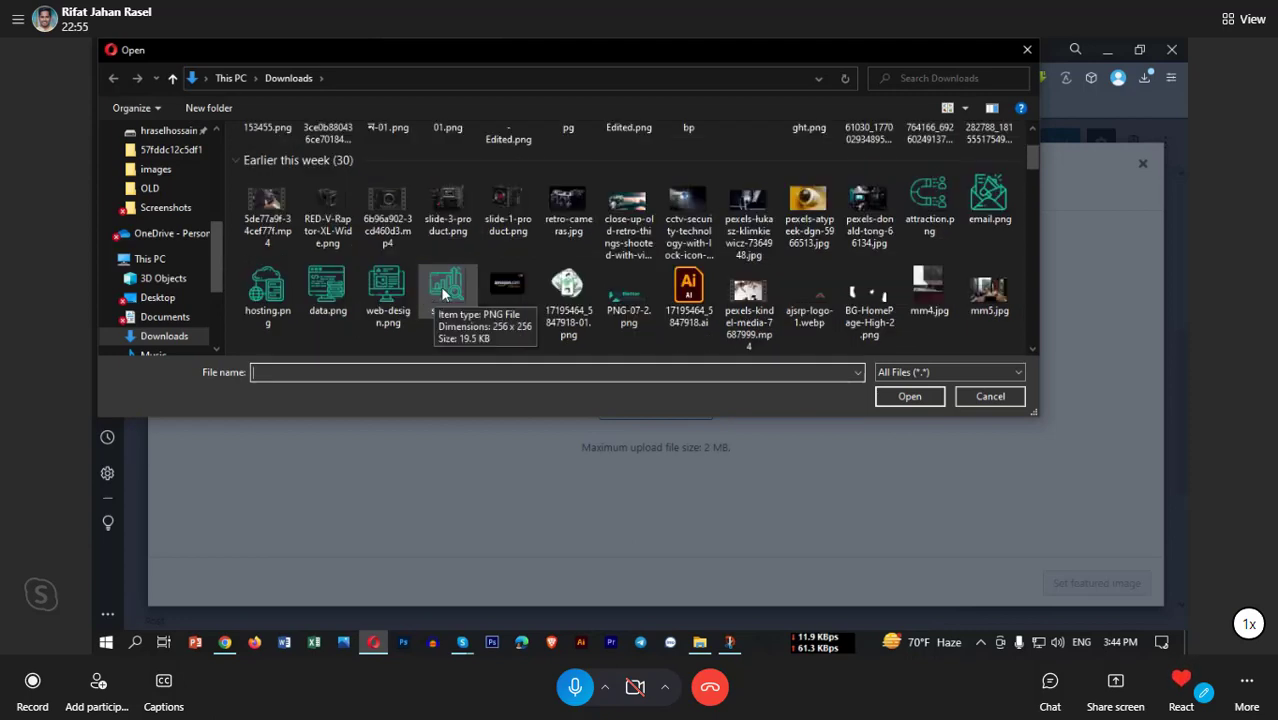
click(980, 312)
ctrl+click(928, 298)
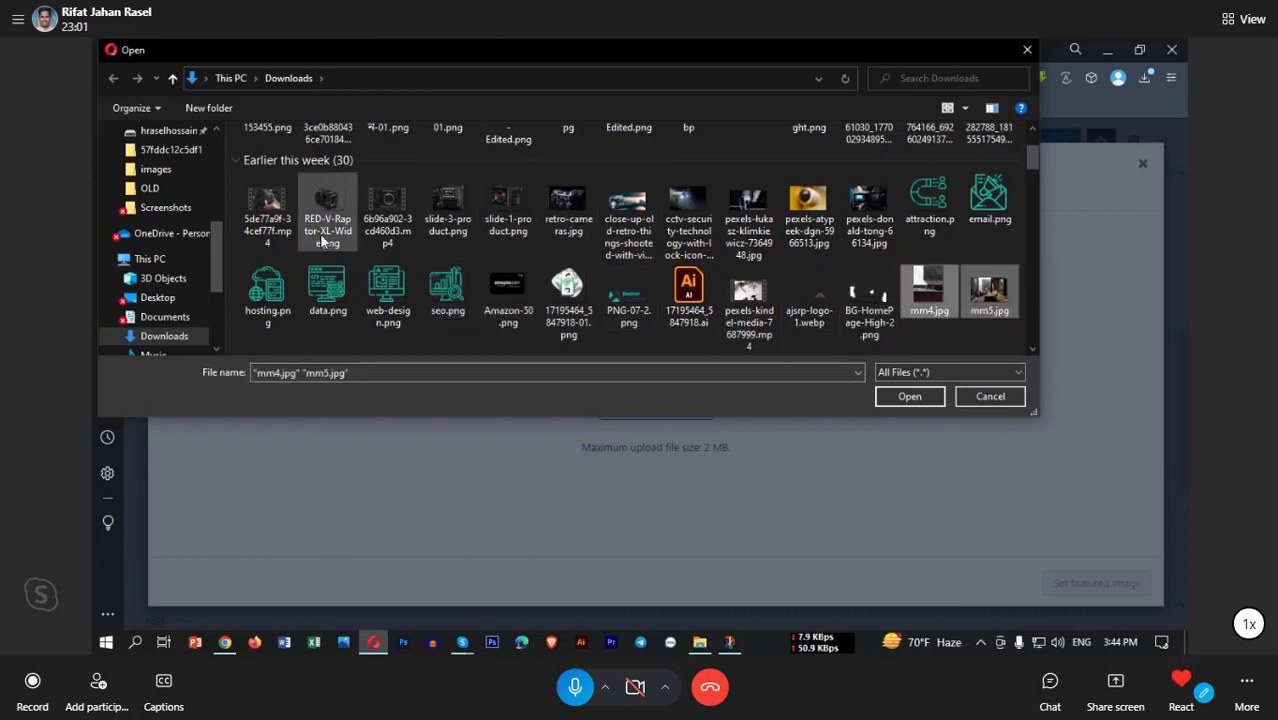
ctrl+click(630, 218)
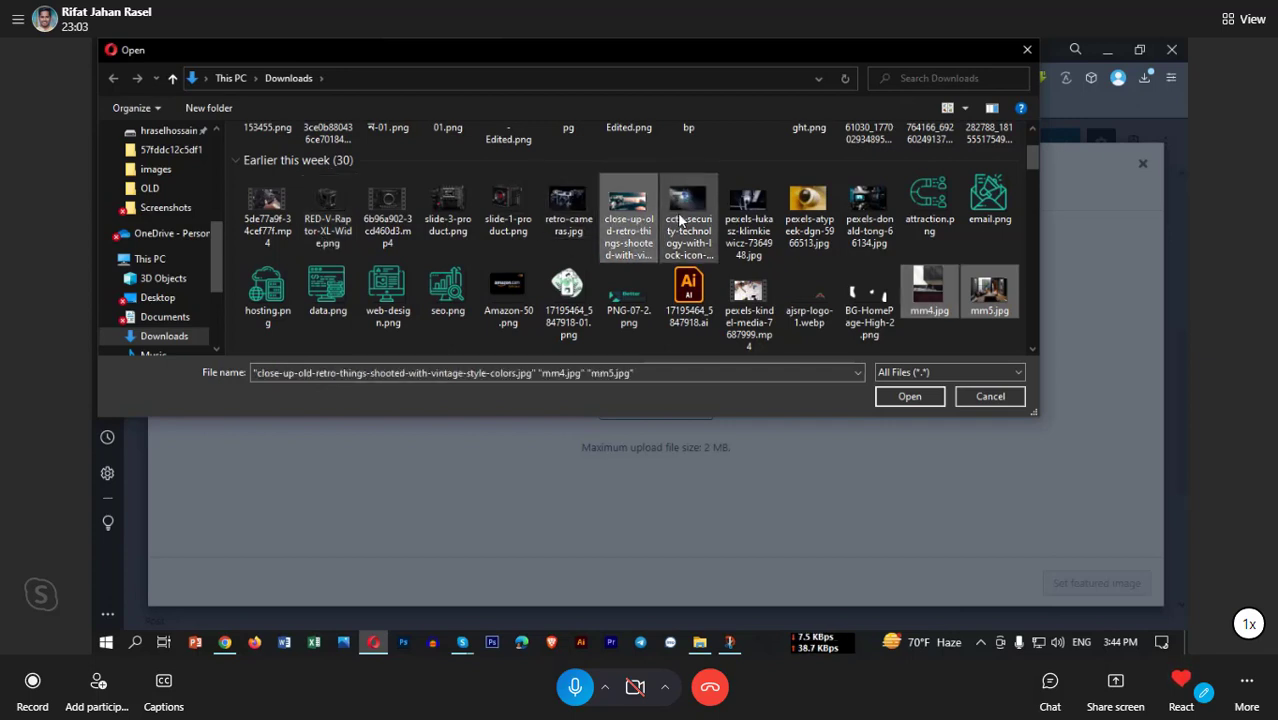
ctrl+click(686, 215)
scroll(467, 262, up, 1)
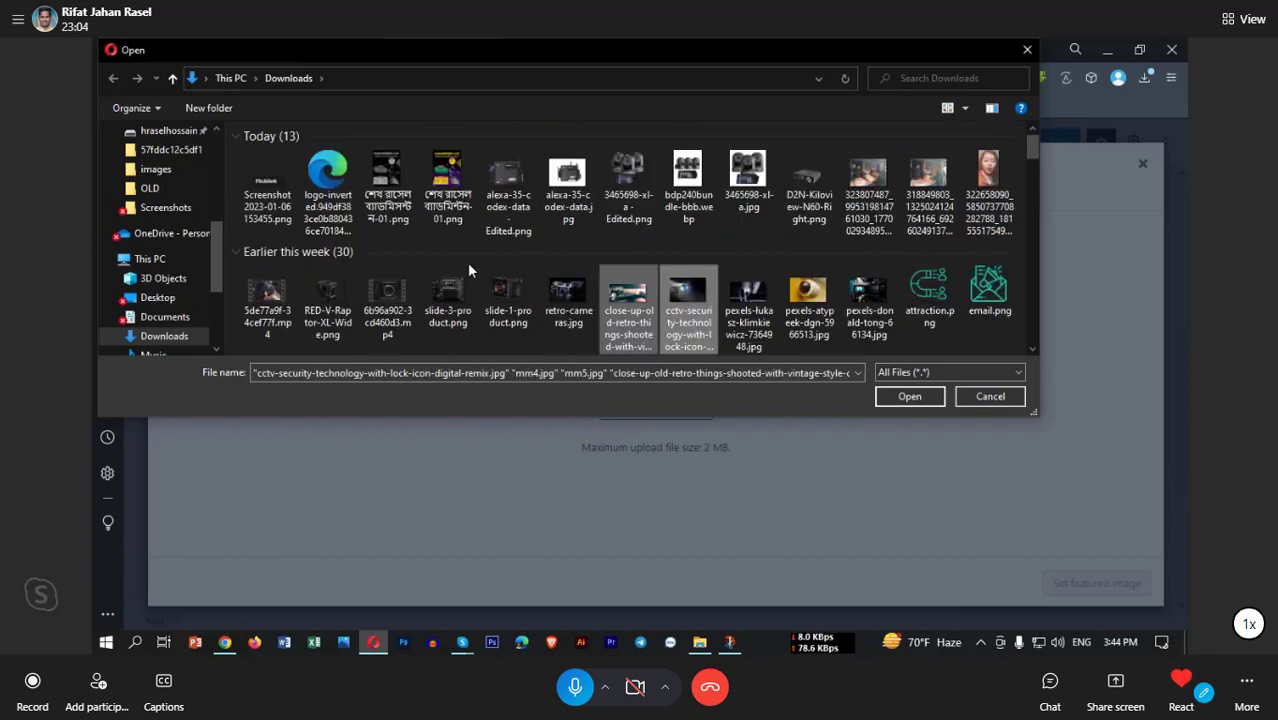
ctrl+click(855, 292)
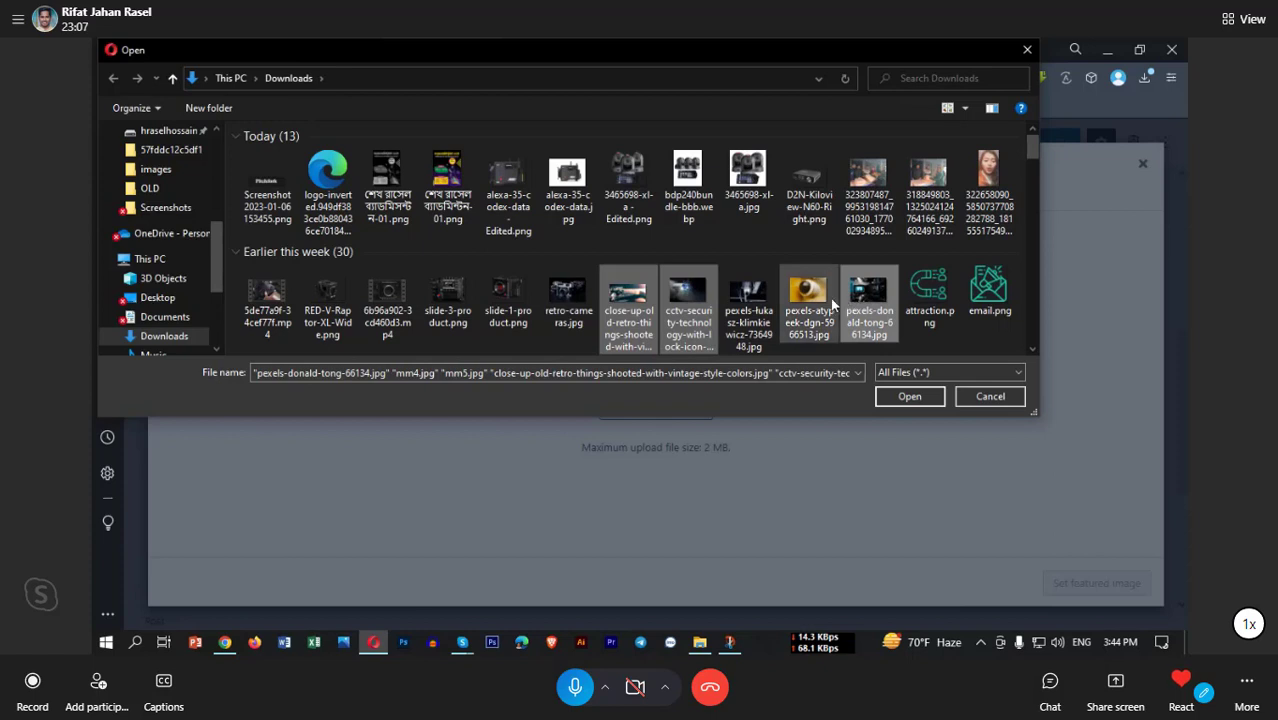
ctrl+click(830, 298)
click(909, 396)
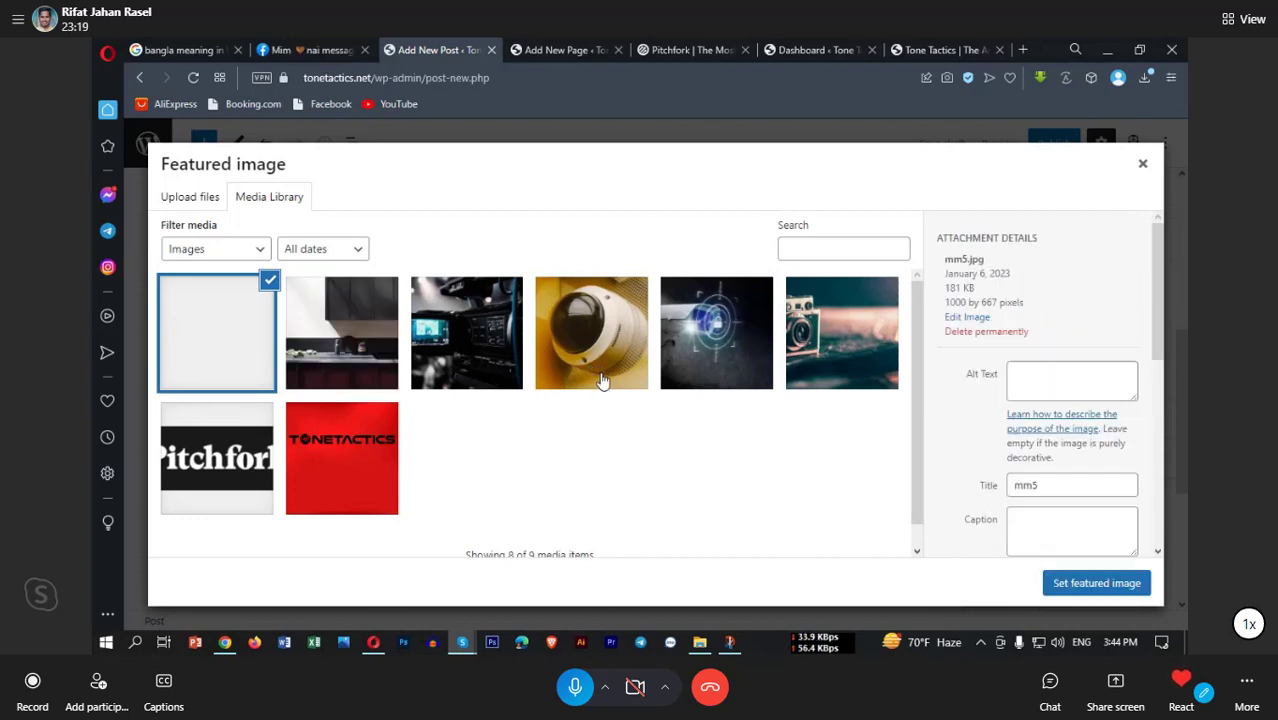
click(1099, 583)
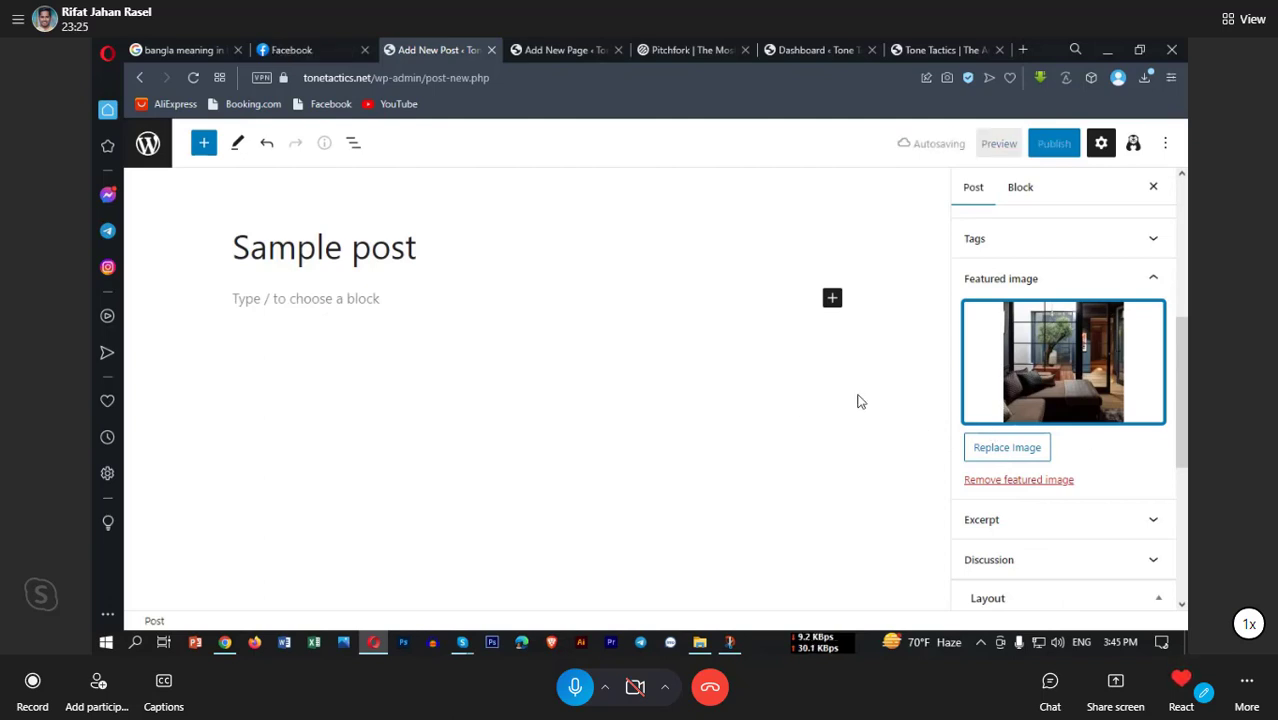
Step: Add a Paragraph block to the post body with the sentence "Student life is the best period in our life."
click(838, 296)
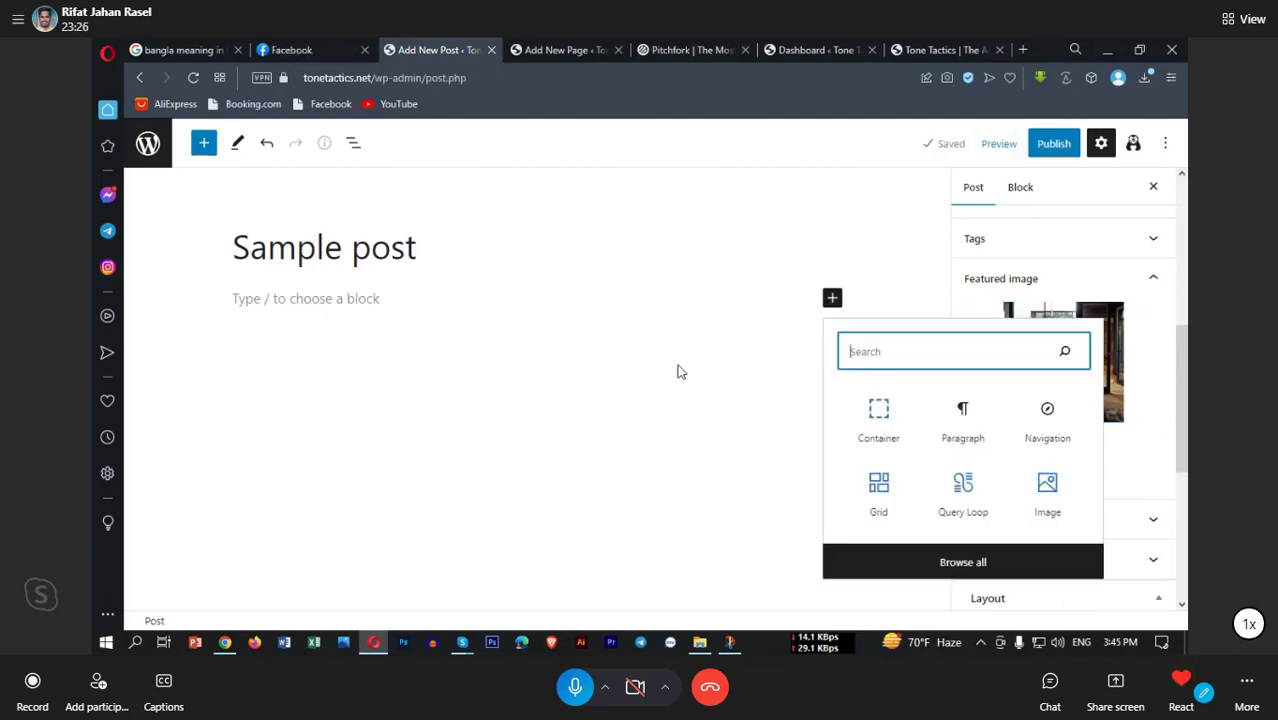
click(962, 418)
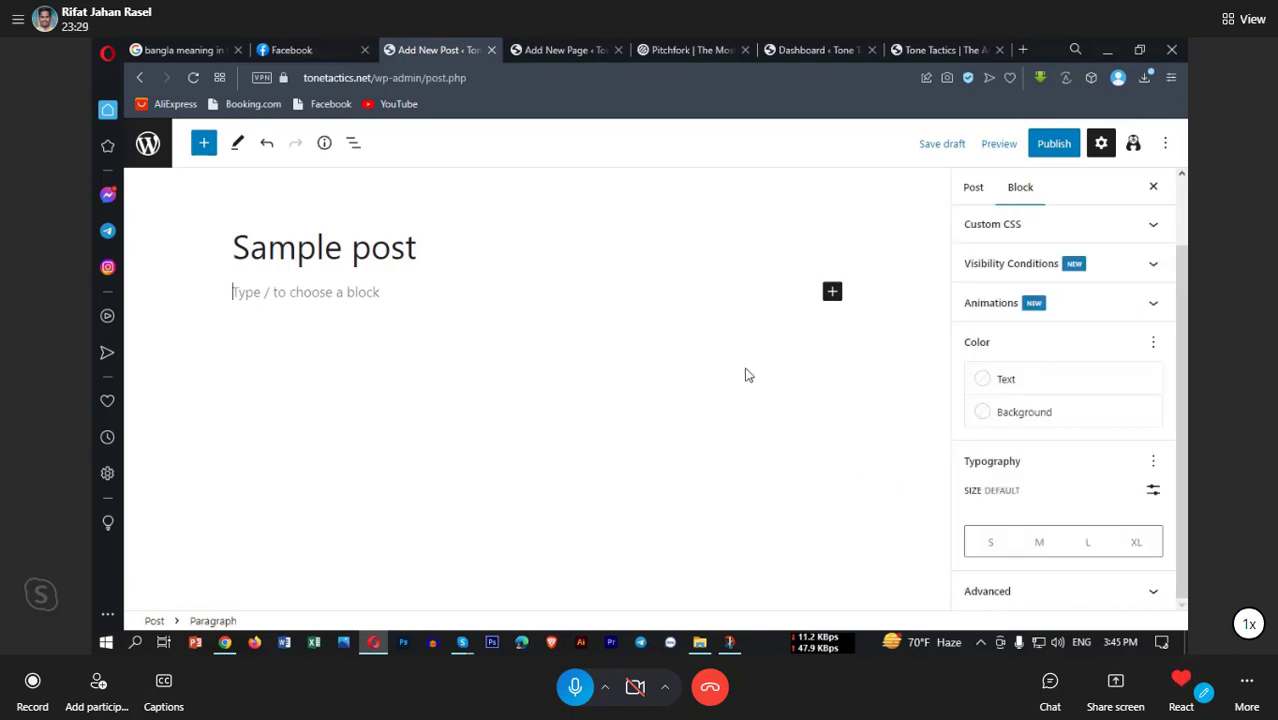
text(s)
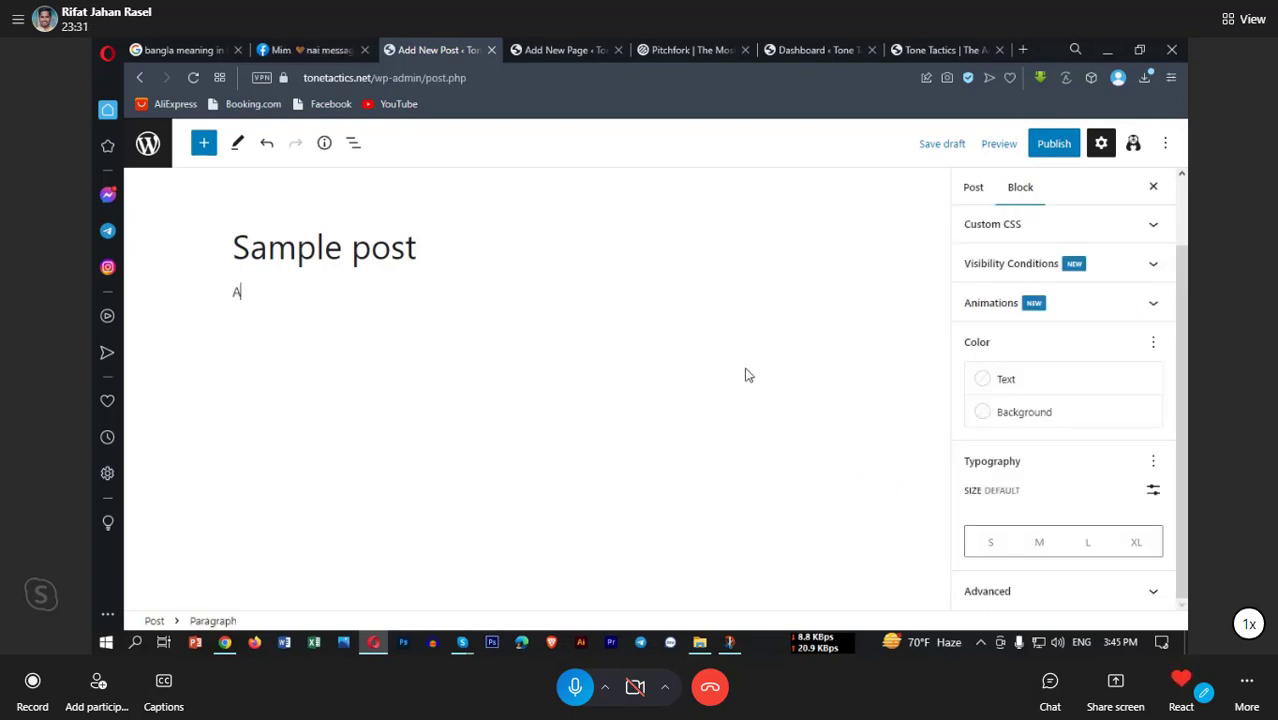
text(tudet )
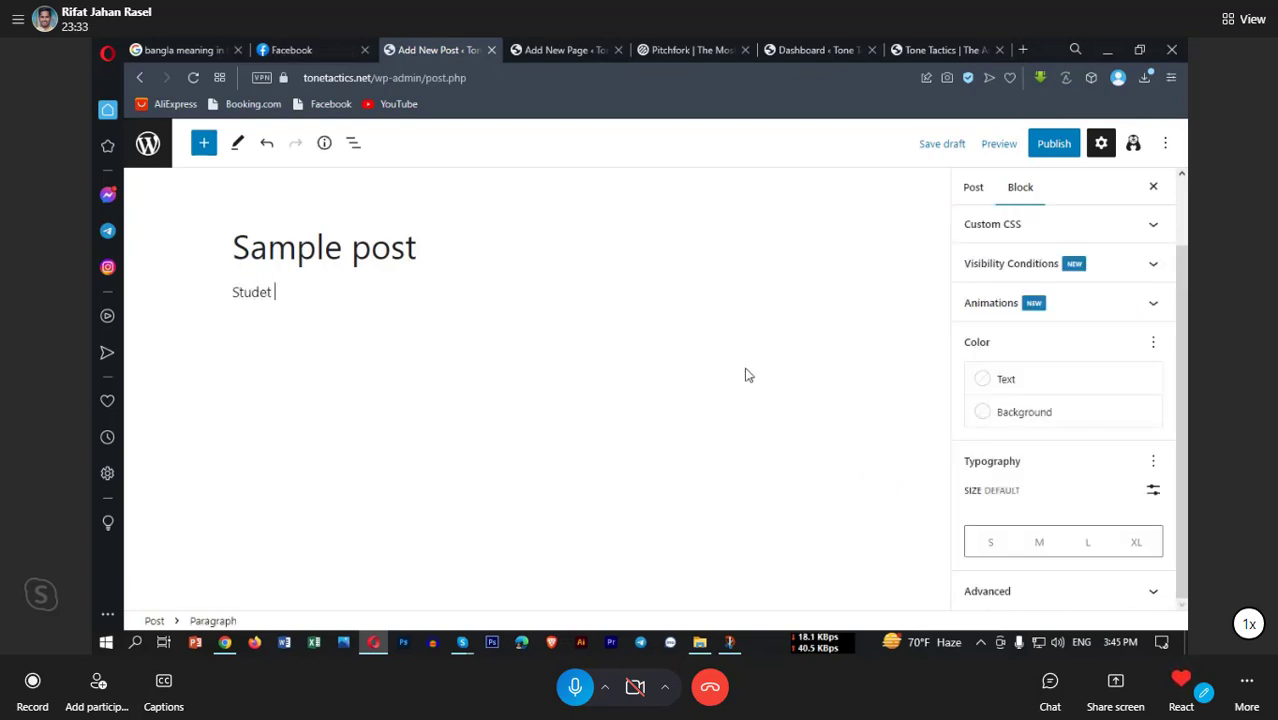
key(BackSpace)
key(BackSpace)
text(nt life is)
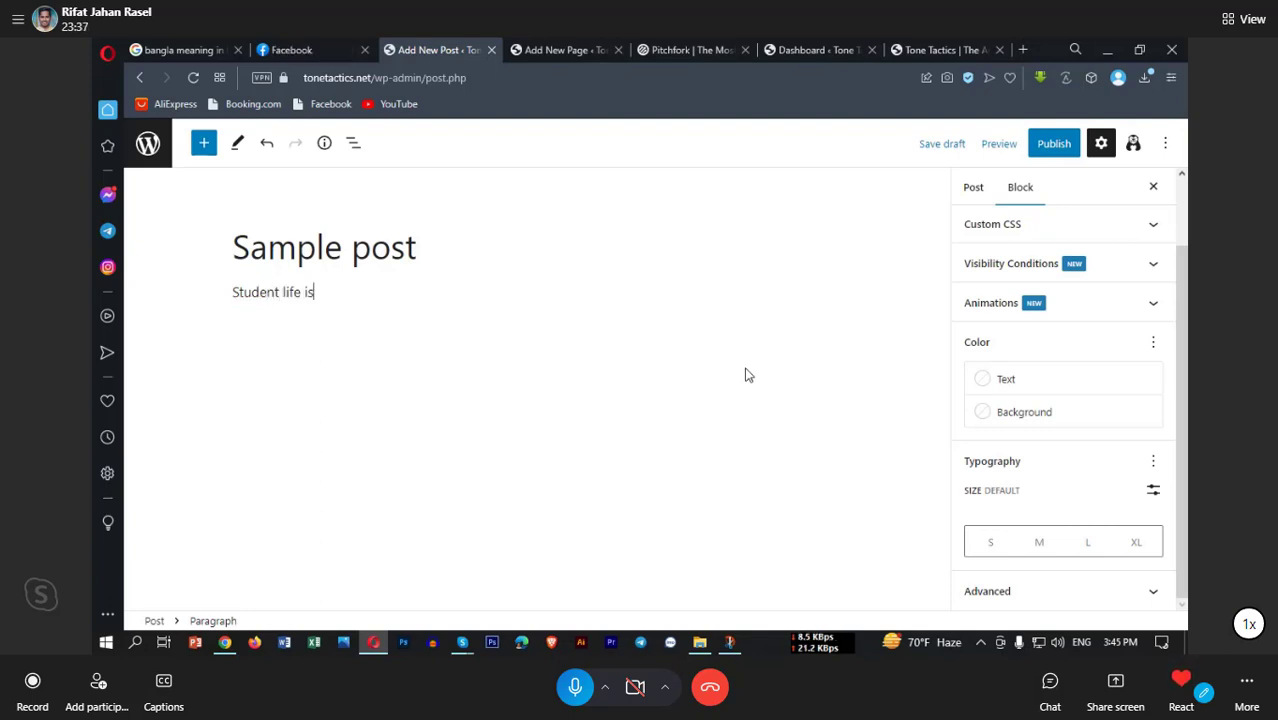
text( tehe)
text(he)
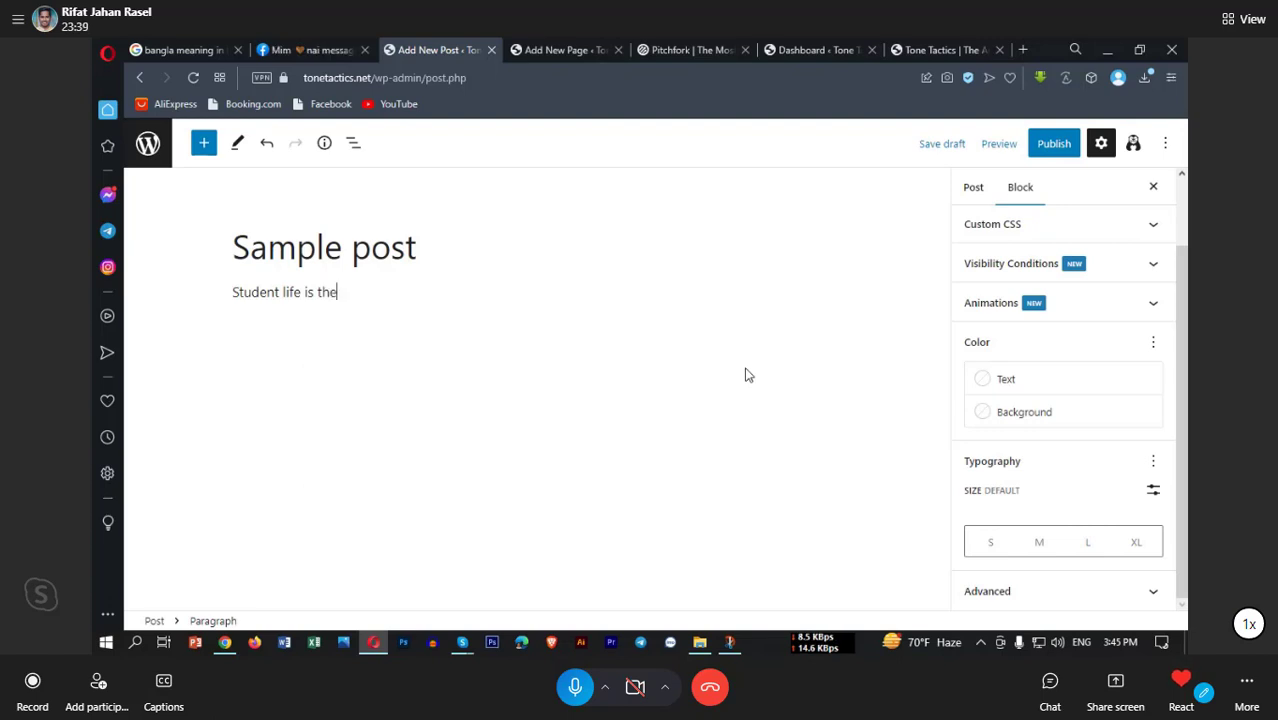
text( best perio)
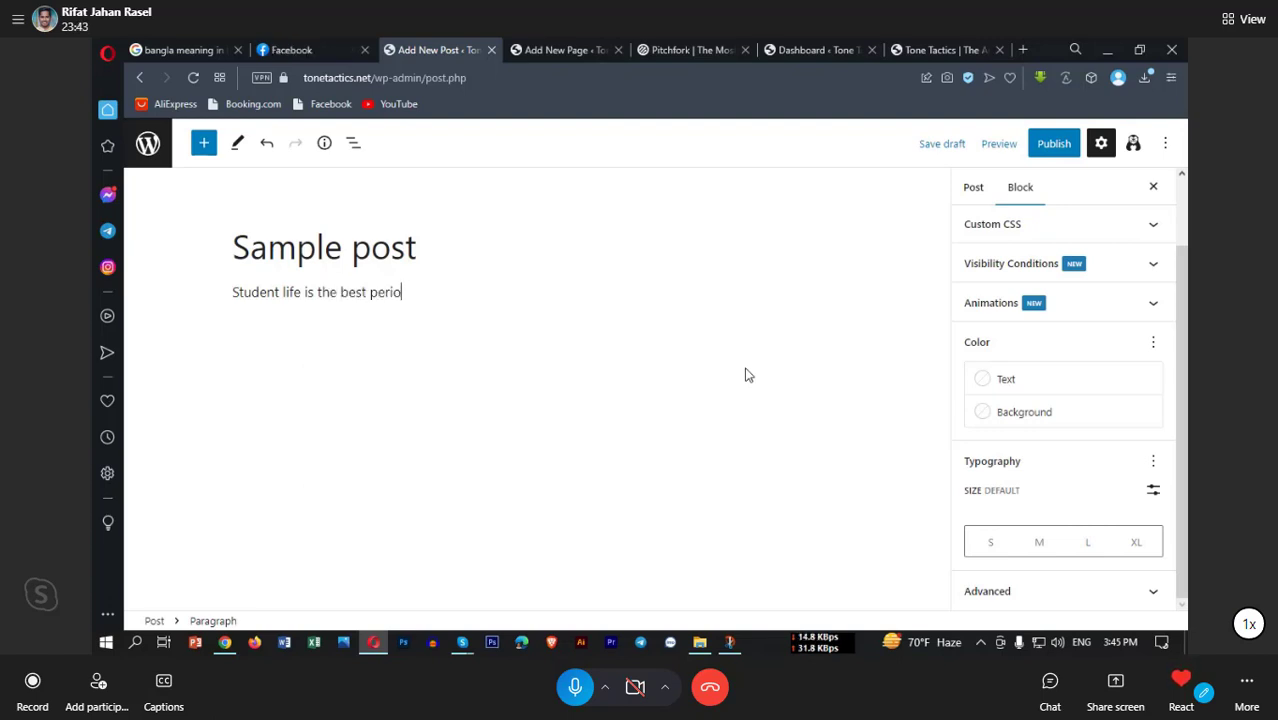
text(d life)
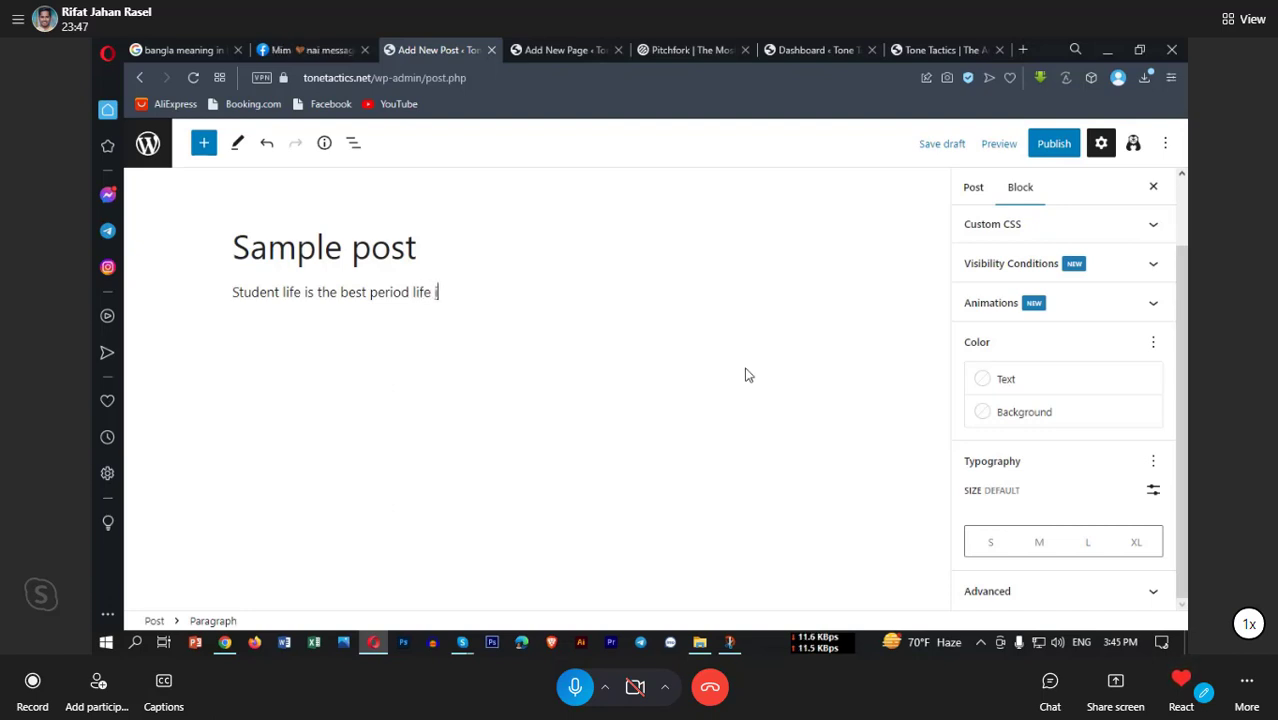
text(n o)
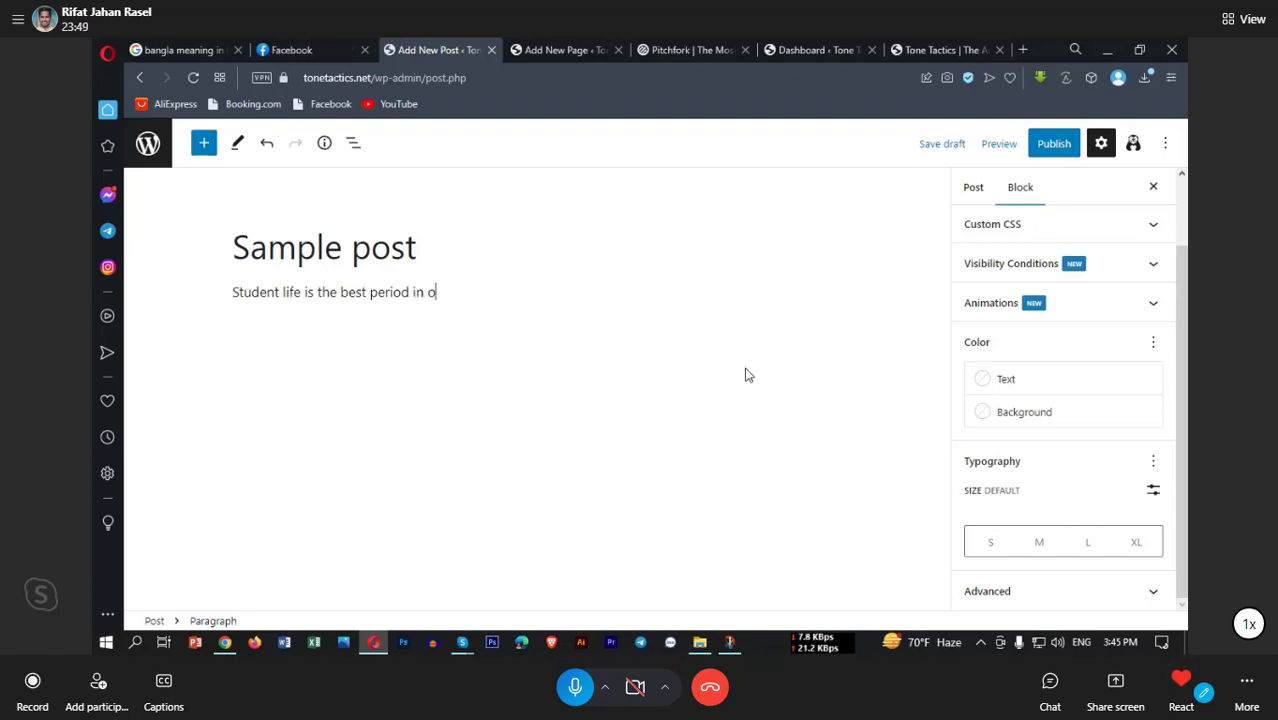
text(ur life. )
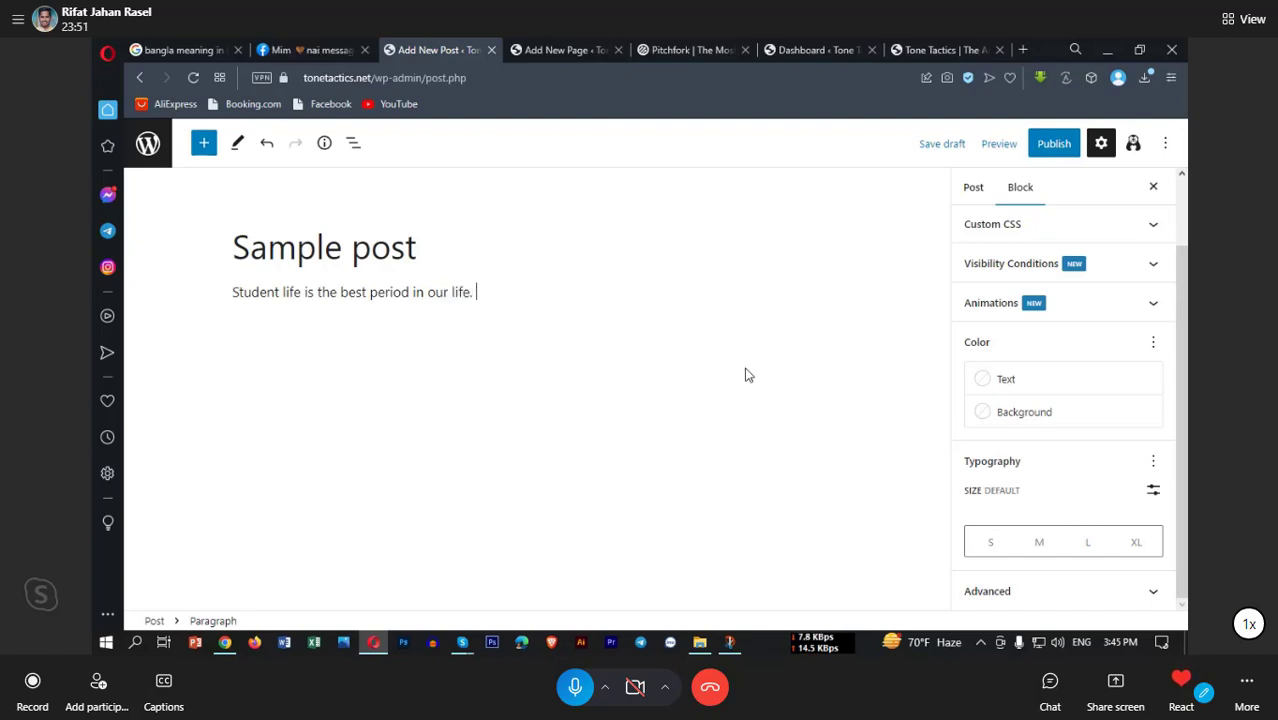
Step: Extend the paragraph with "It is the time during which boys and girl get education in different educational institutions." and publish the post
text(It is)
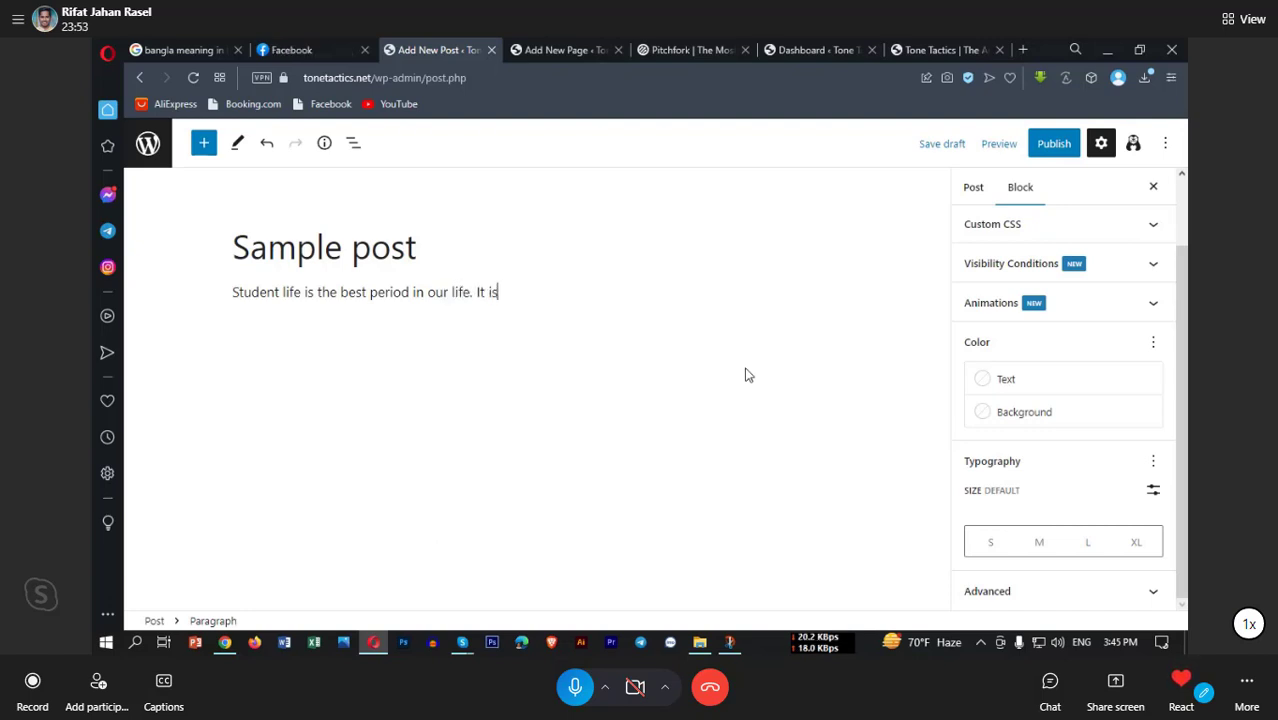
text(e d)
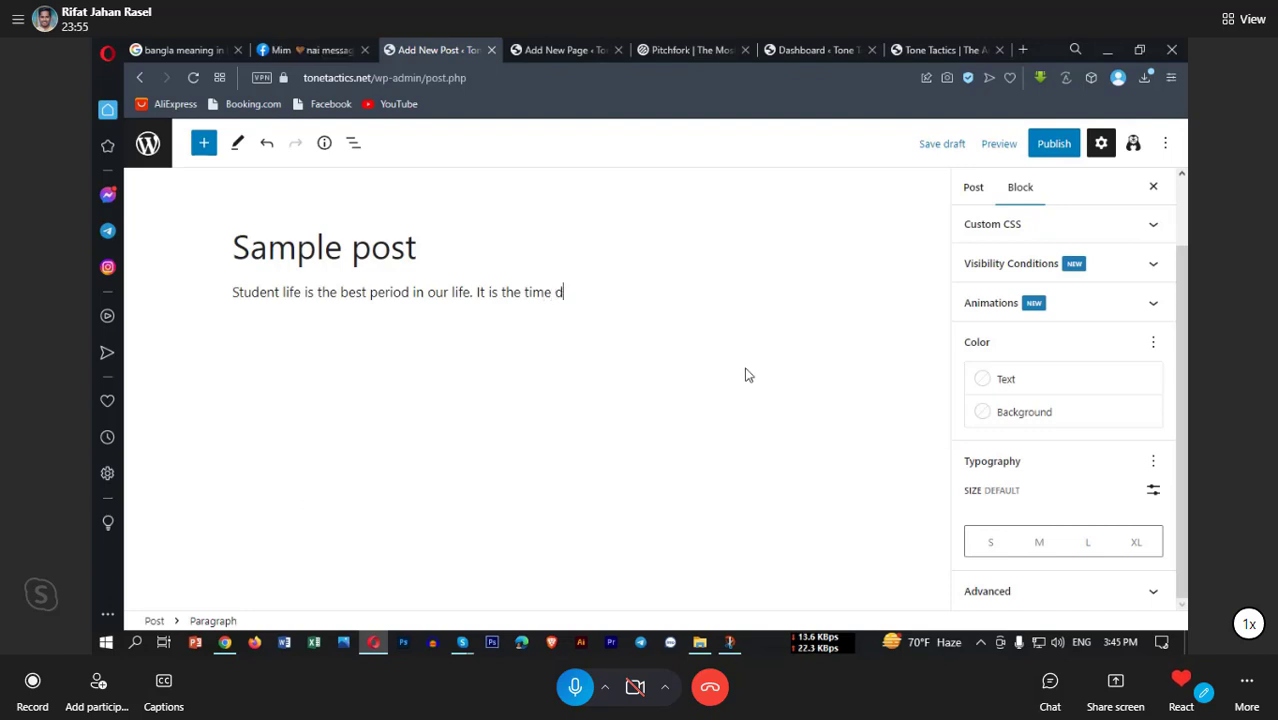
text(uring which boy)
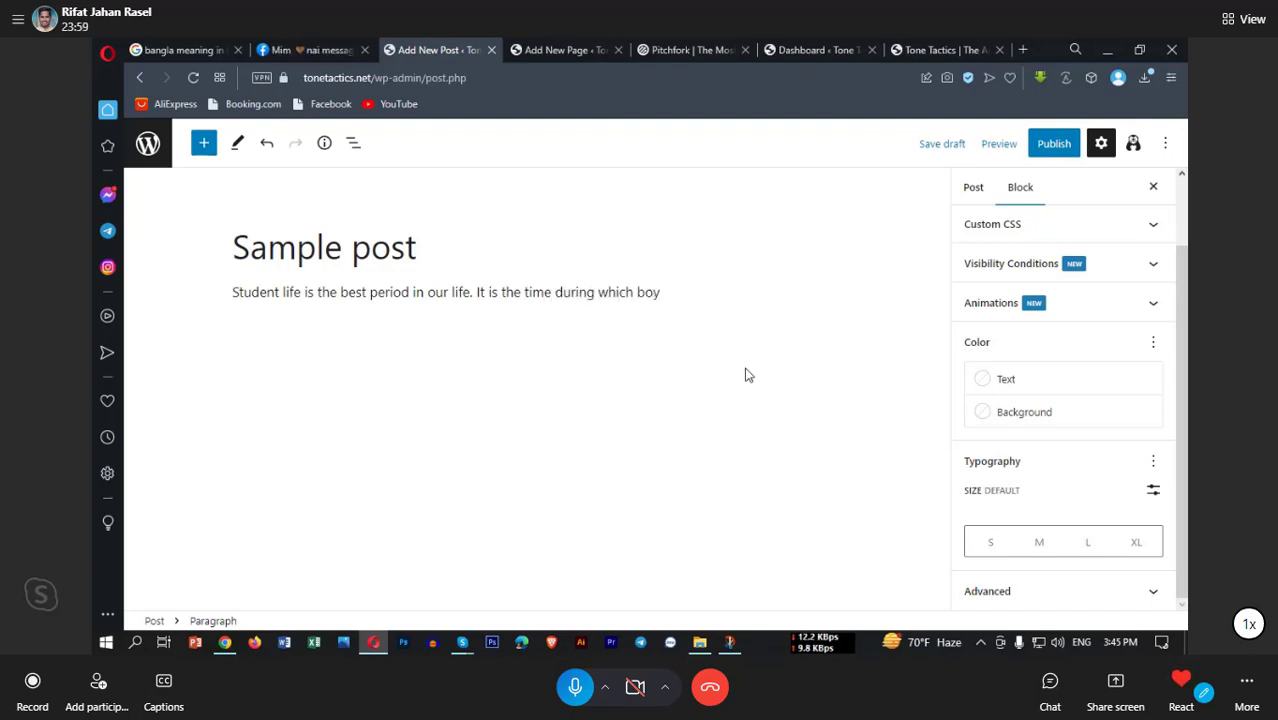
text(s adn)
text(n)
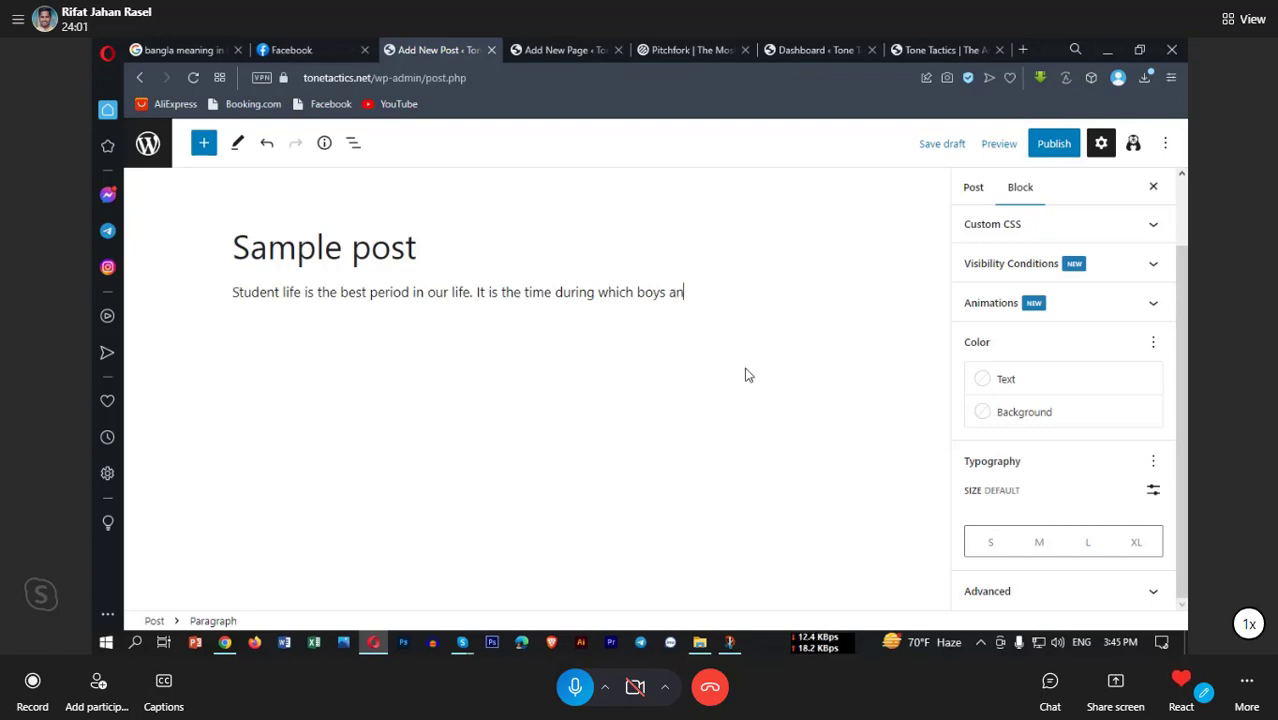
text(d girl ge)
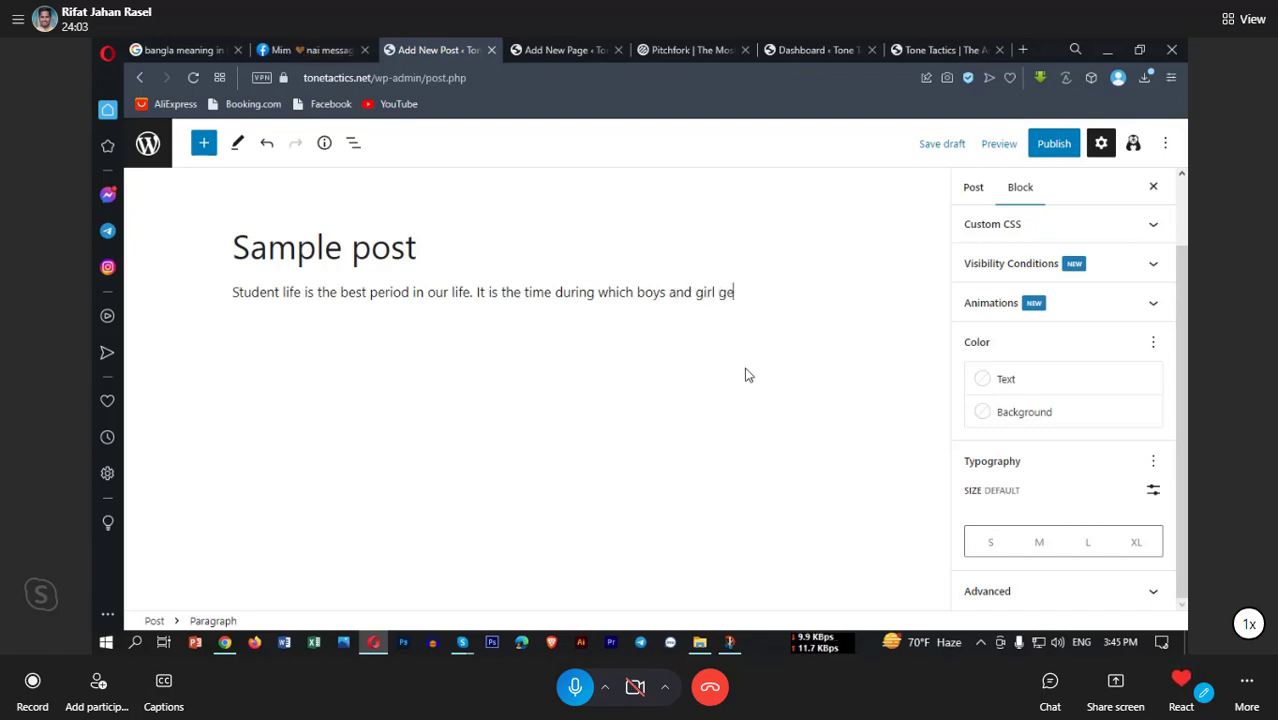
text(t edu)
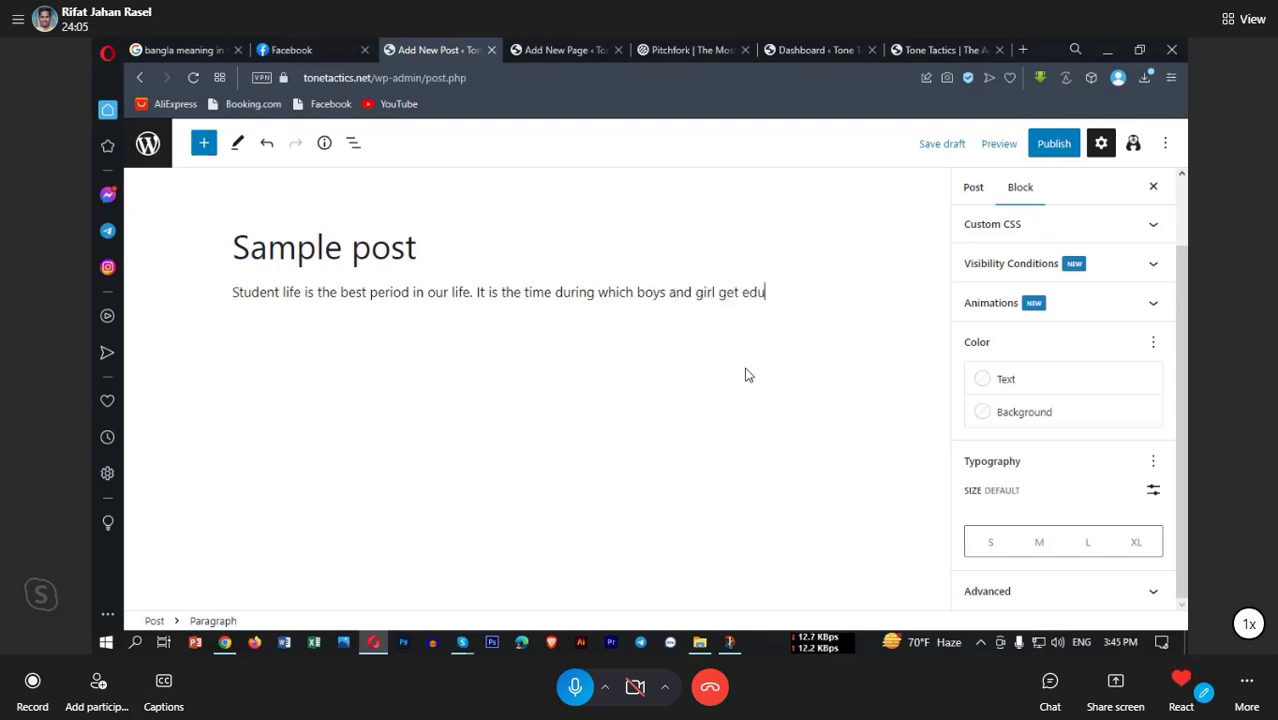
text(cation in d)
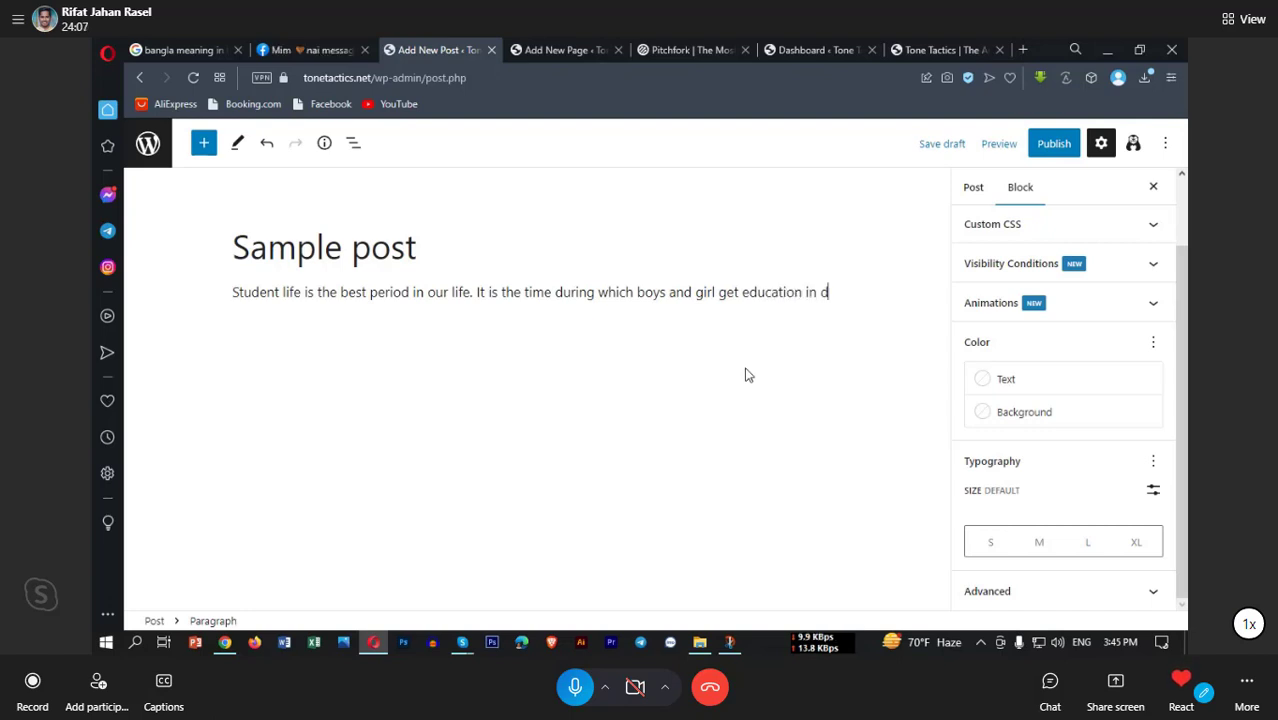
text(ifferent)
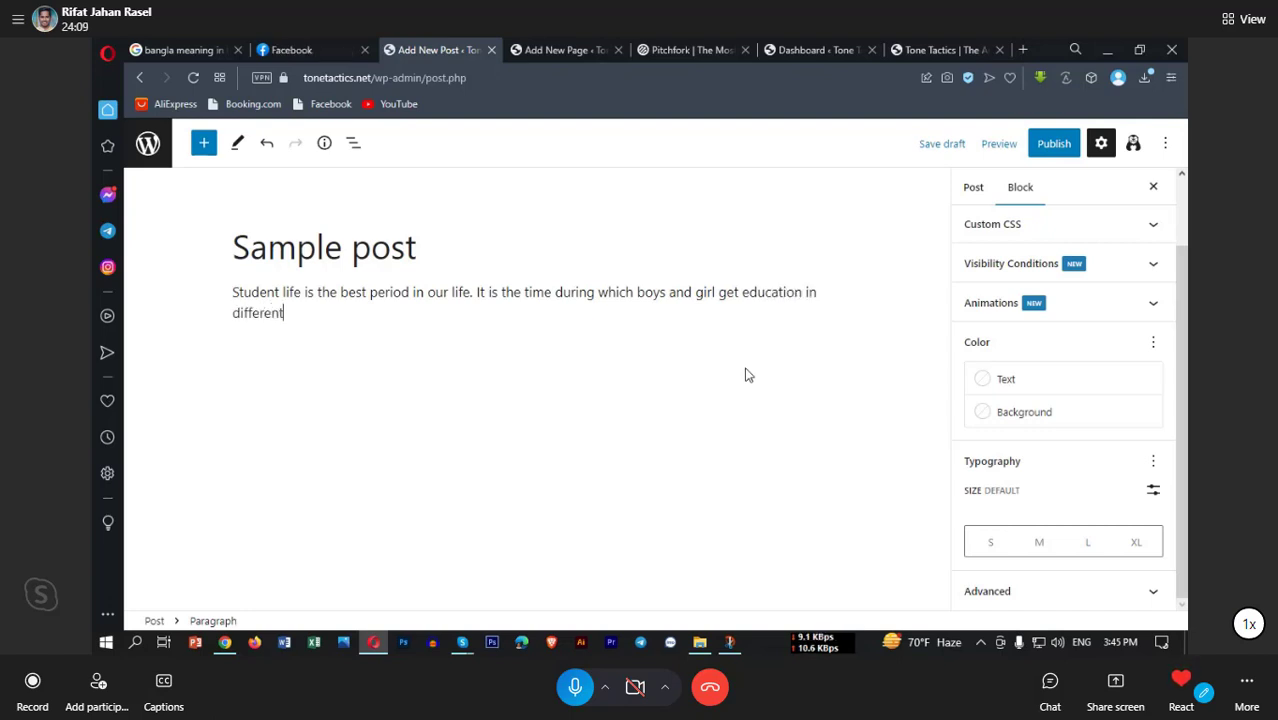
text( educati)
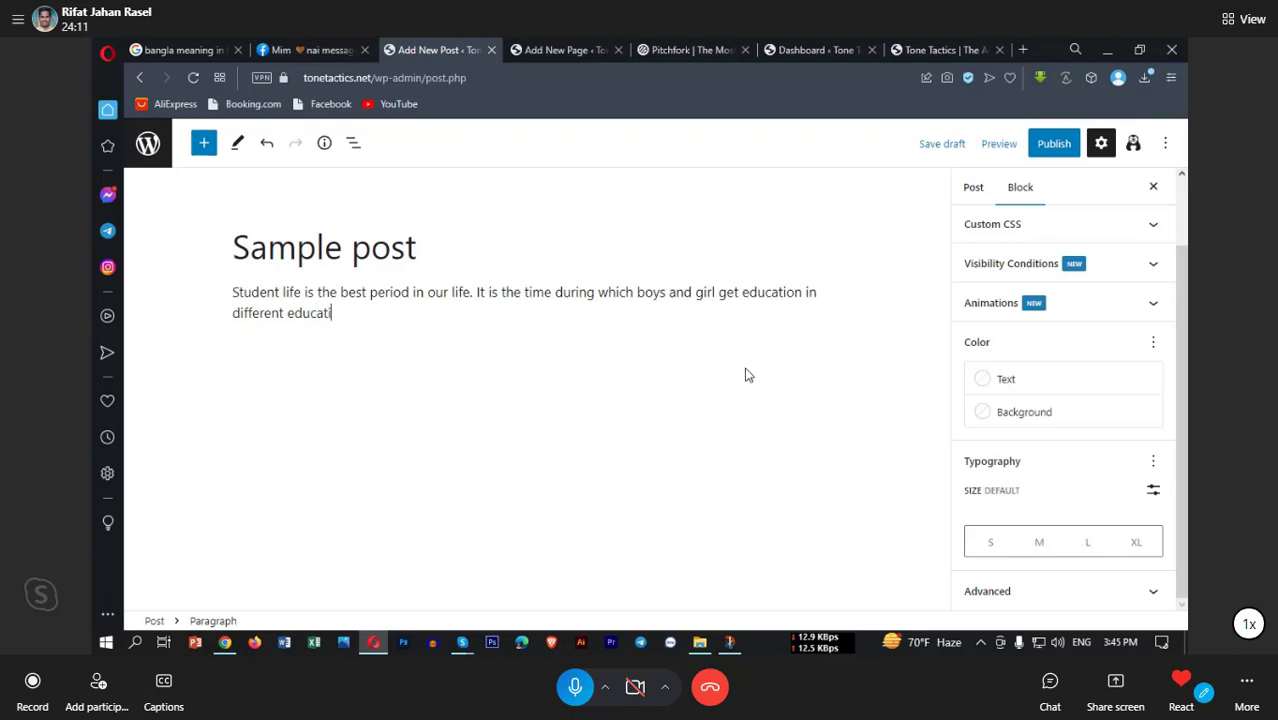
text(onal institutions.)
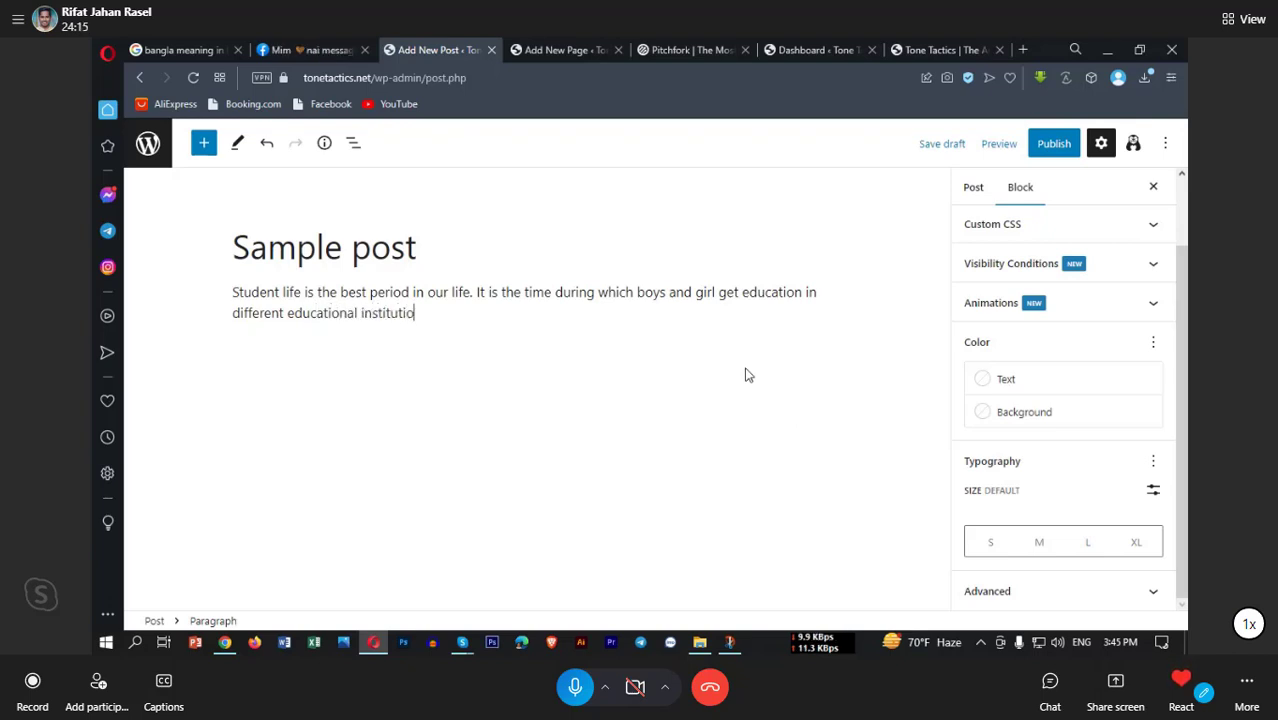
click(1052, 148)
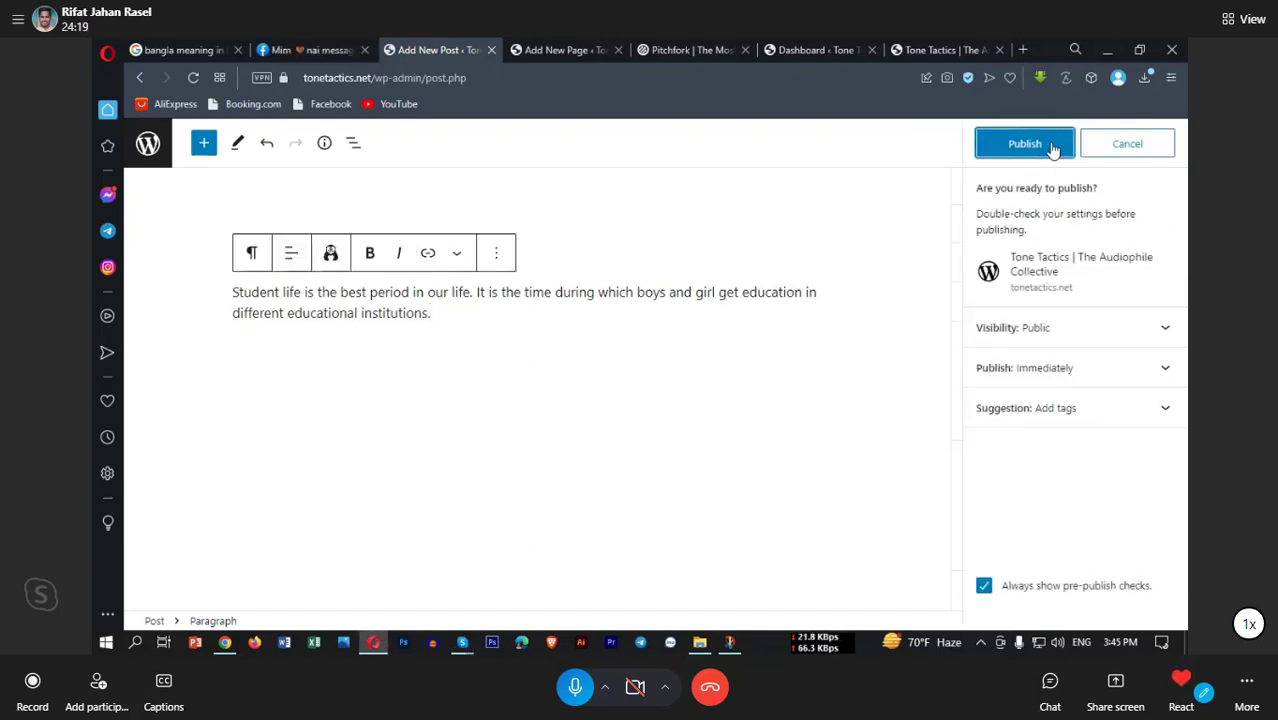
click(1045, 147)
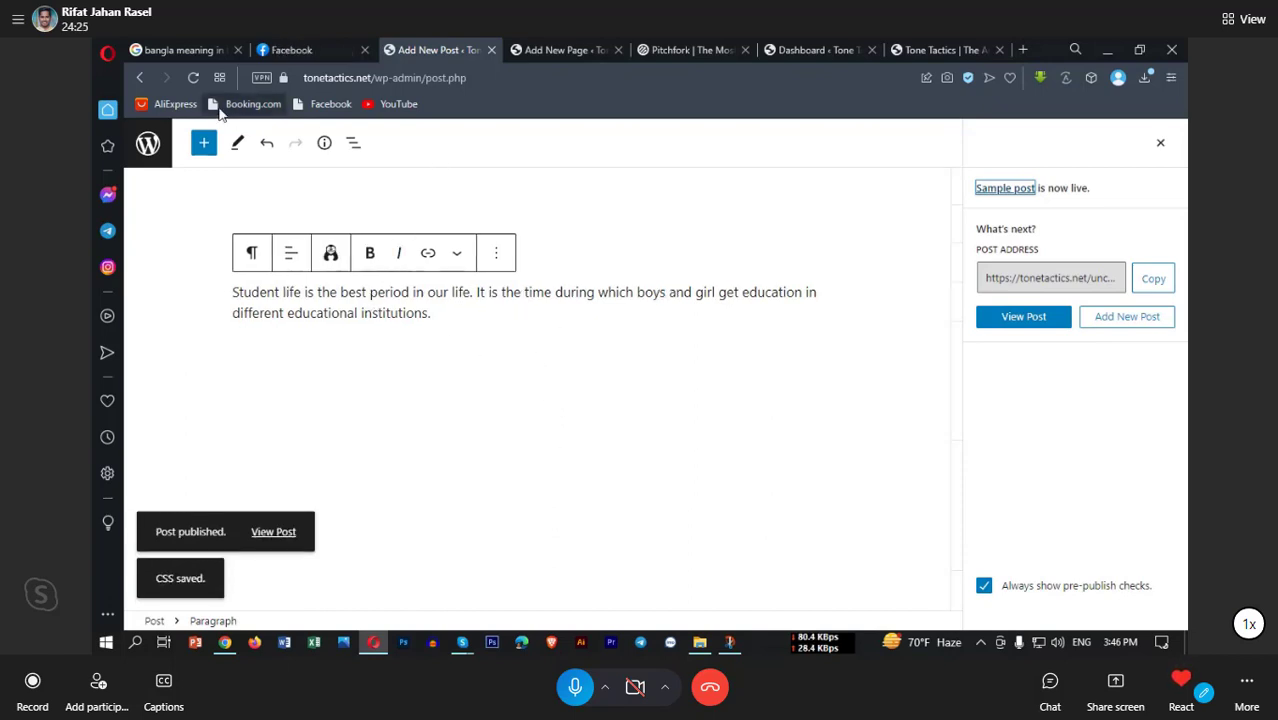
Step: Search the WordPress plugin directory for "duplicate", and install and activate the Duplicate Post plugin by Copy Delete Posts
click(143, 77)
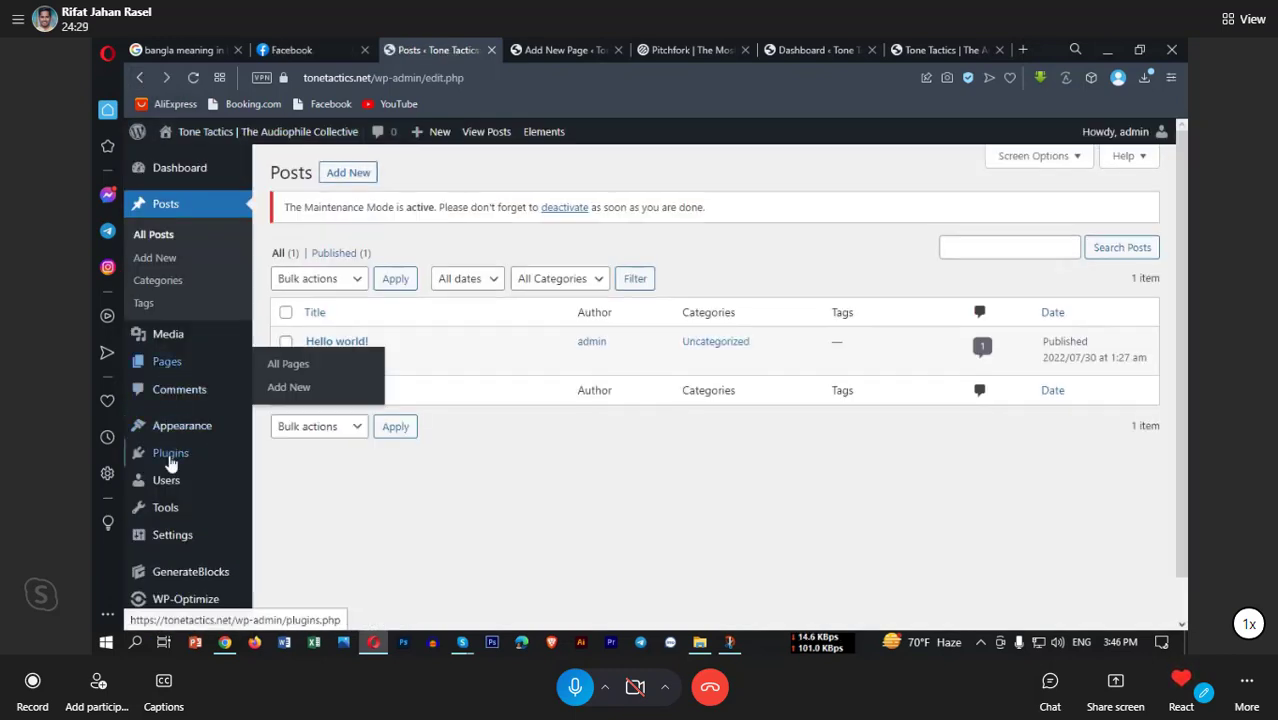
mouse_move(211, 466)
click(283, 480)
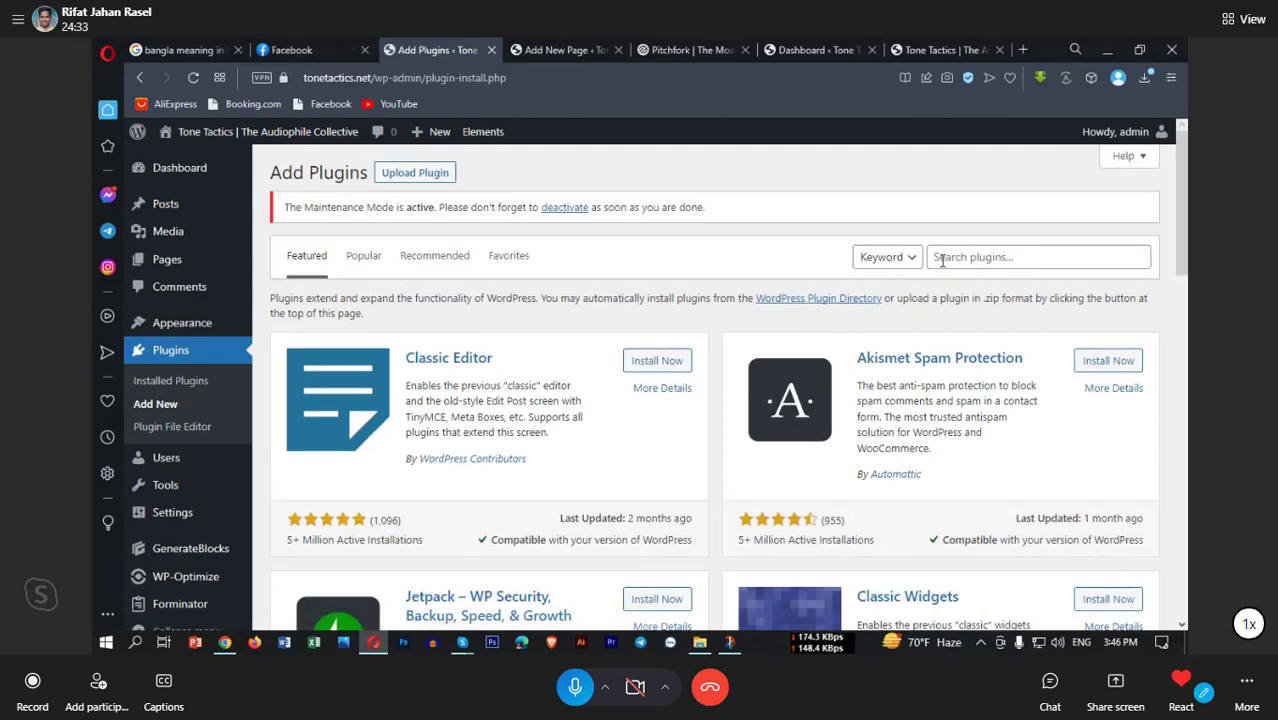
click(940, 258)
text(d)
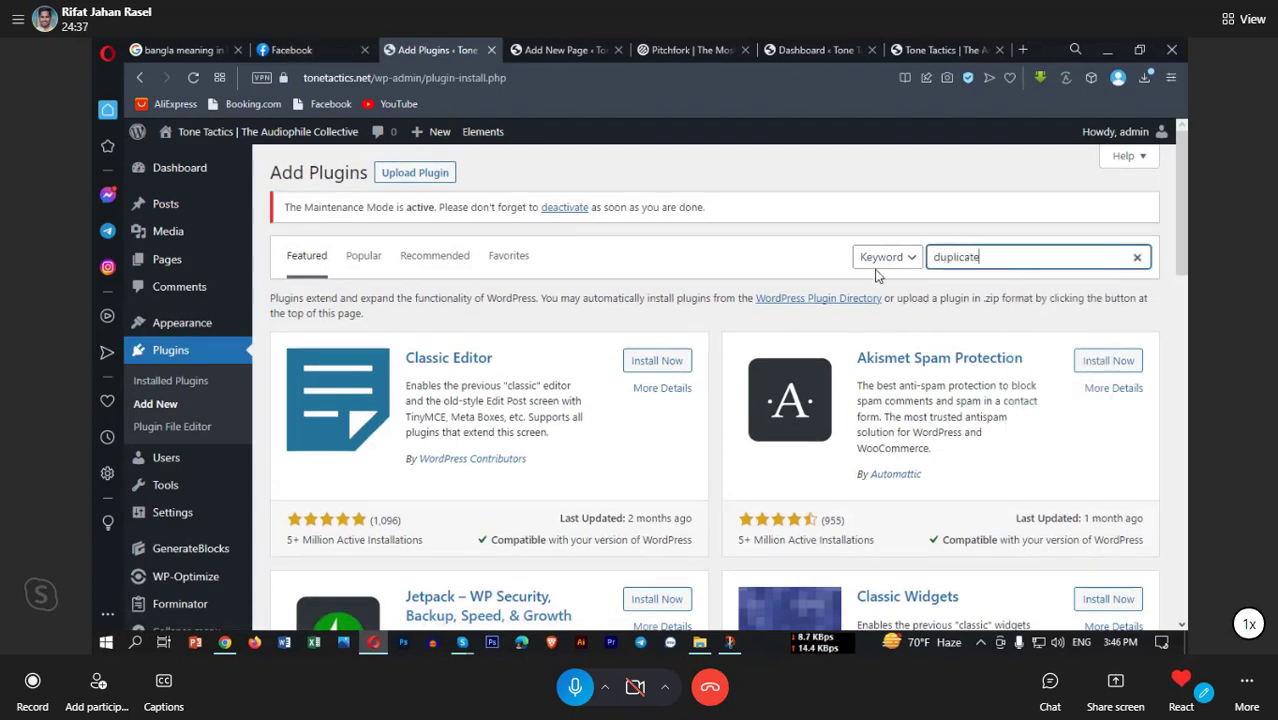
text(uplicate)
key(Return)
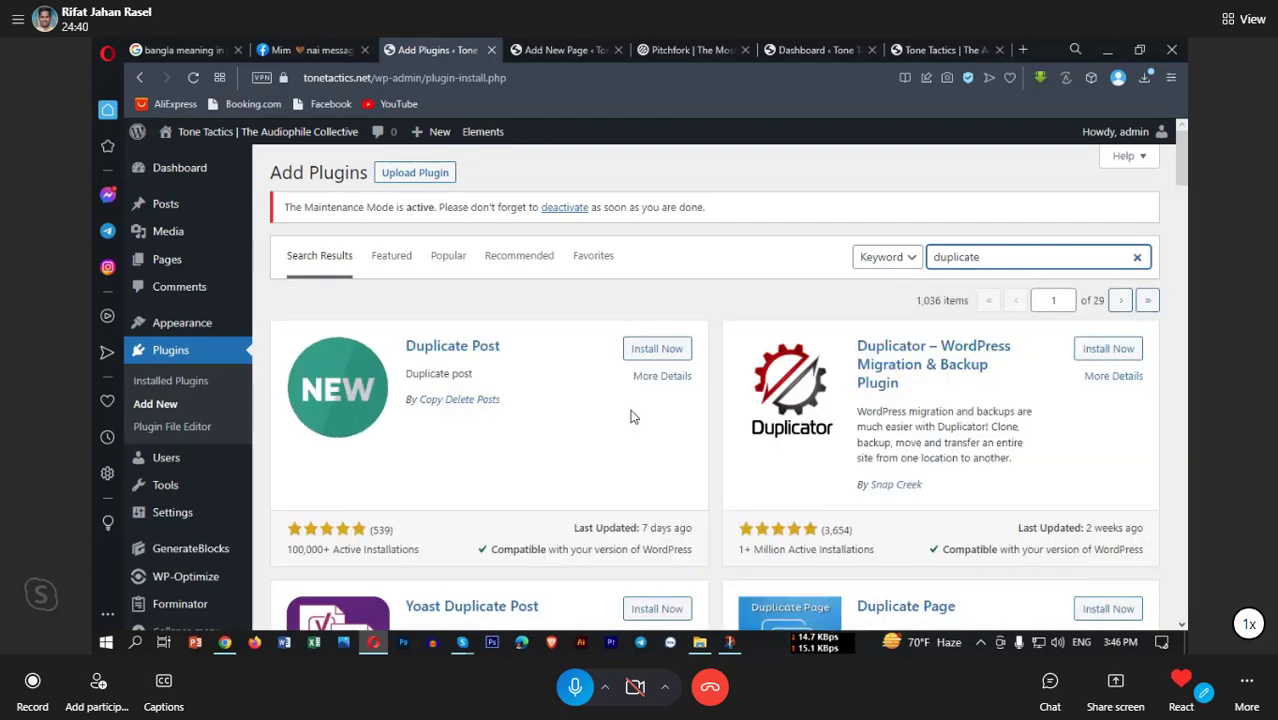
click(650, 352)
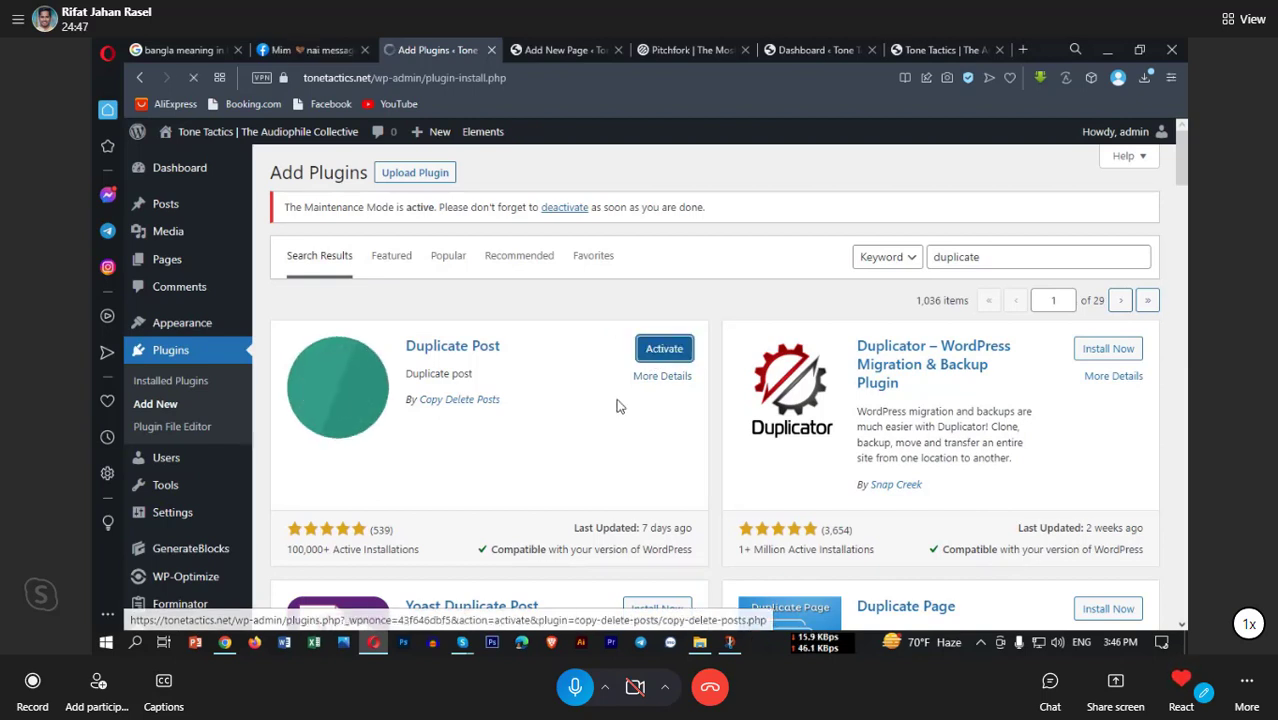
Step: Switch to Chrome and view the active orders on the Fiverr seller dashboard
click(226, 643)
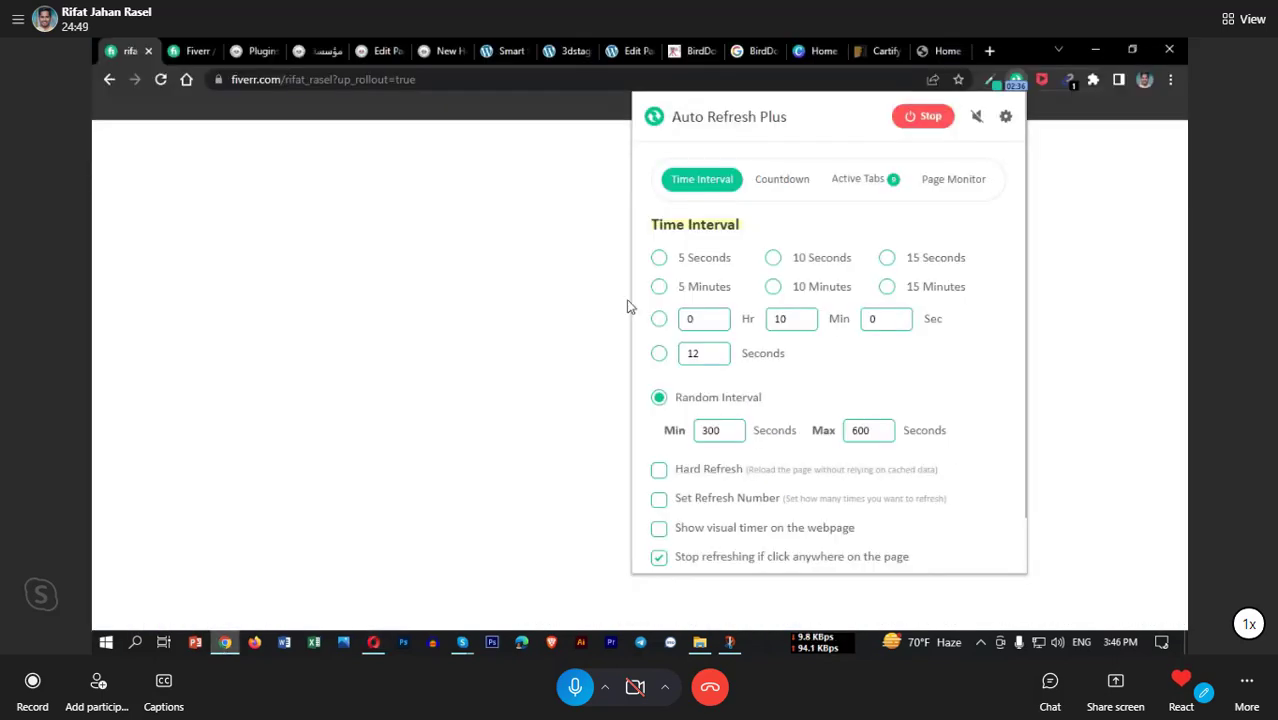
click(178, 55)
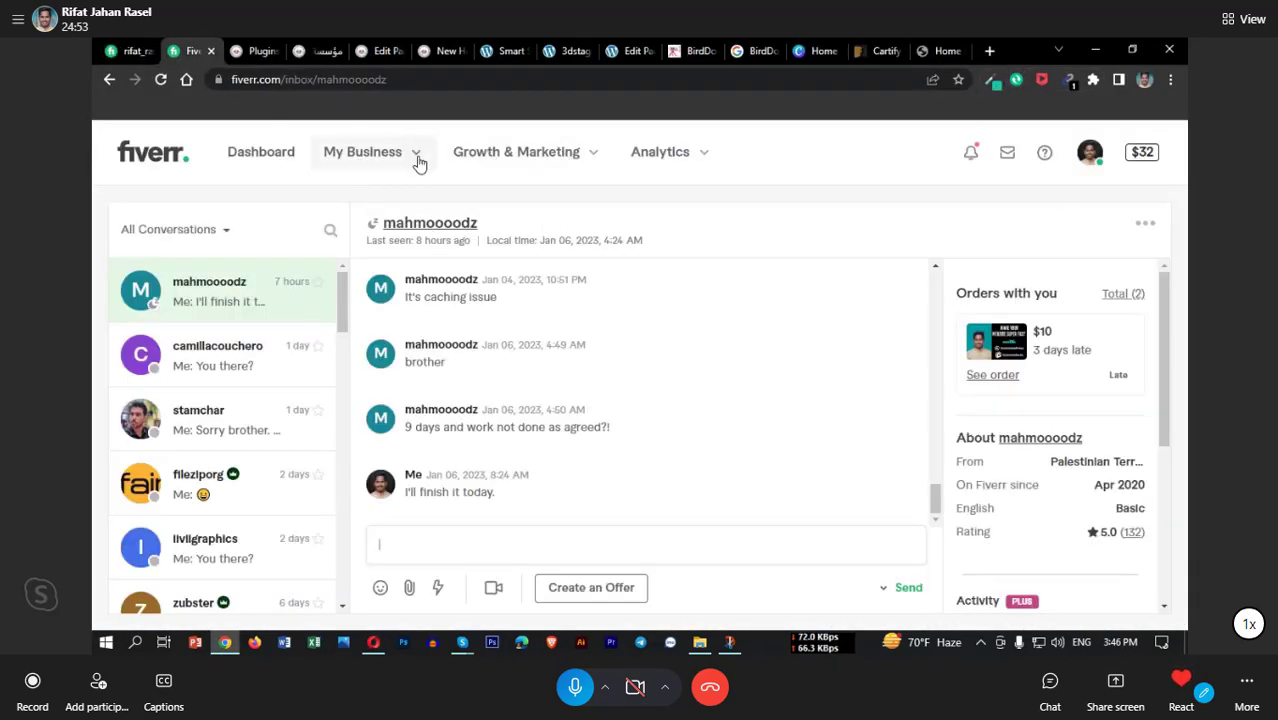
click(288, 160)
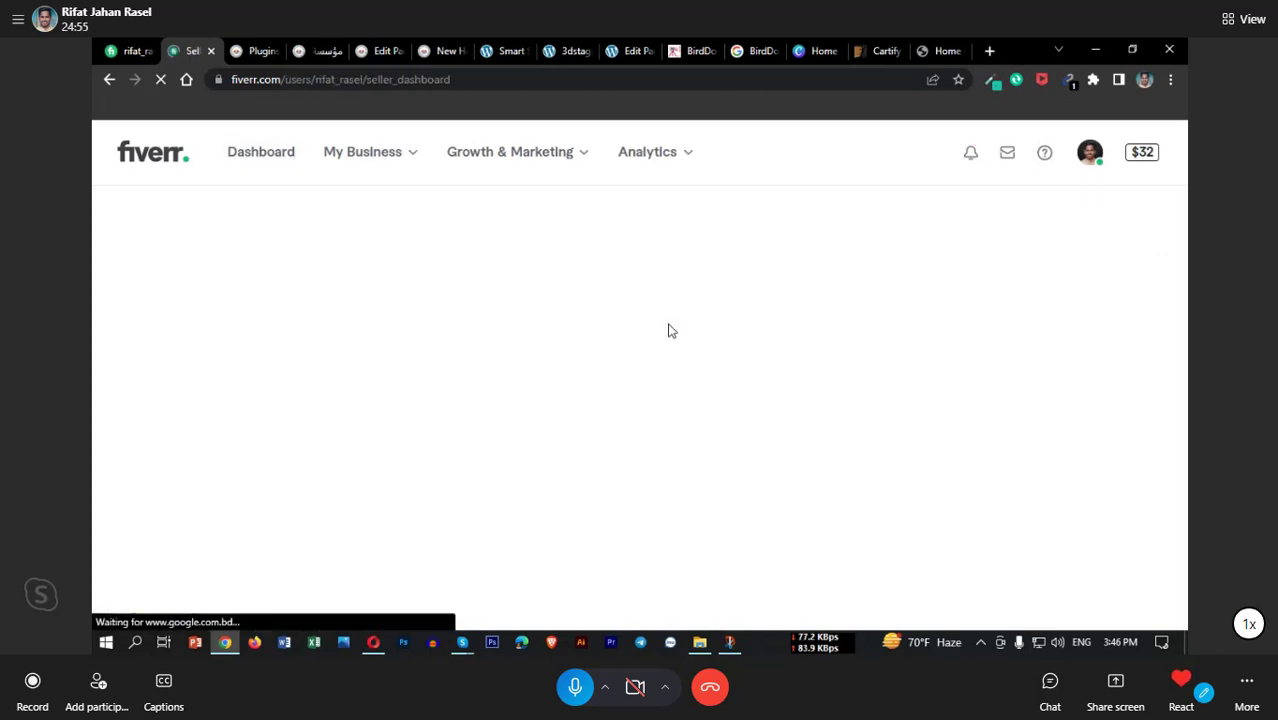
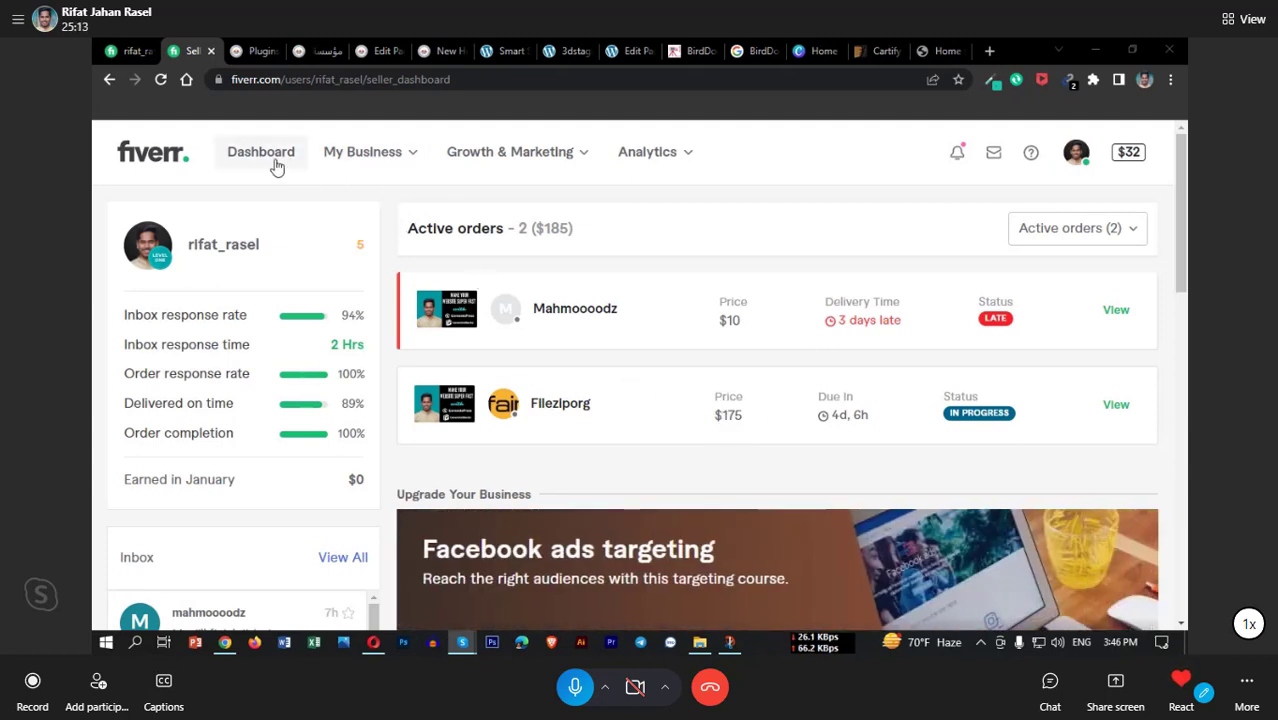
Step: Open the Fiverr Earnings page and examine the available funds, future payments, and earnings and expenses
click(379, 168)
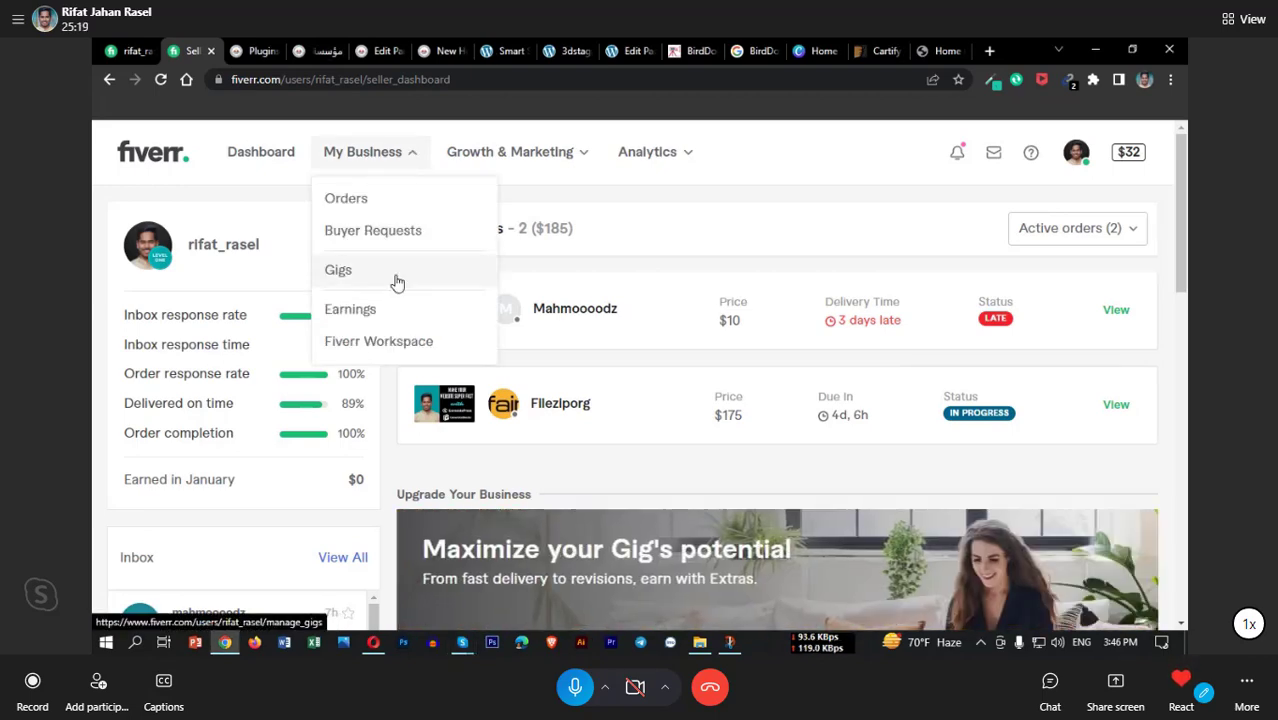
click(371, 314)
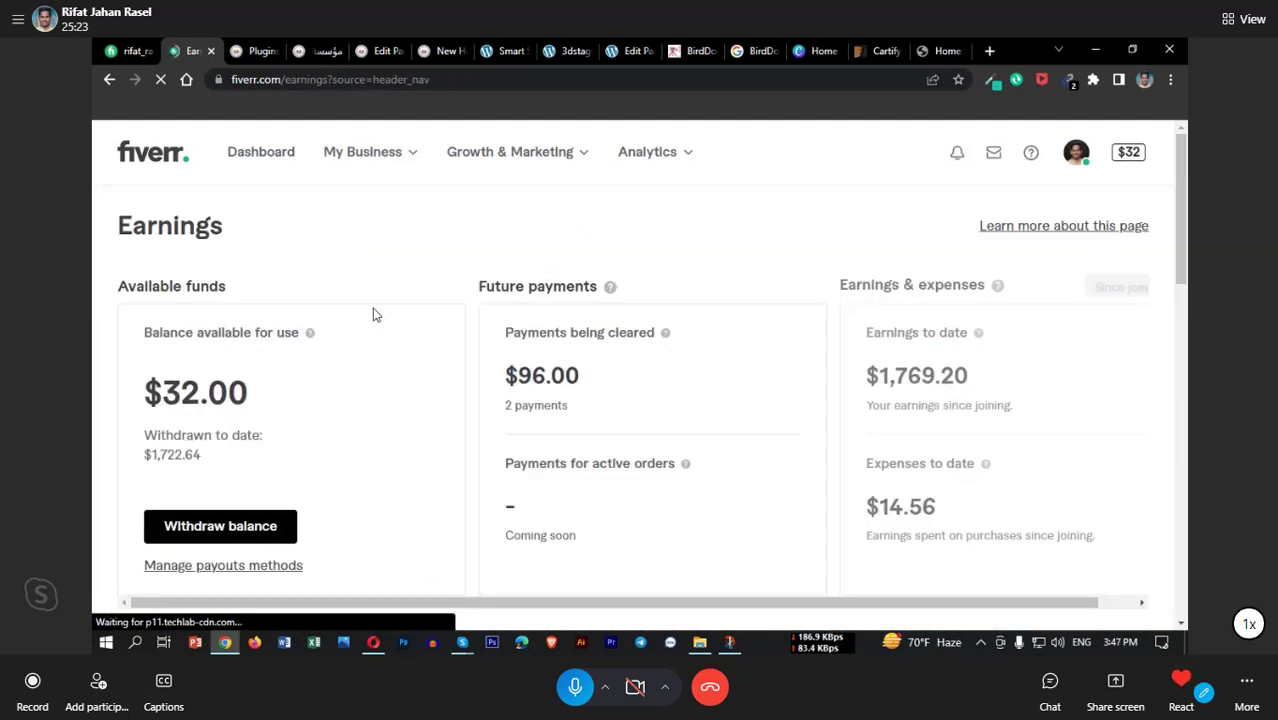
scroll(832, 401, down, 1)
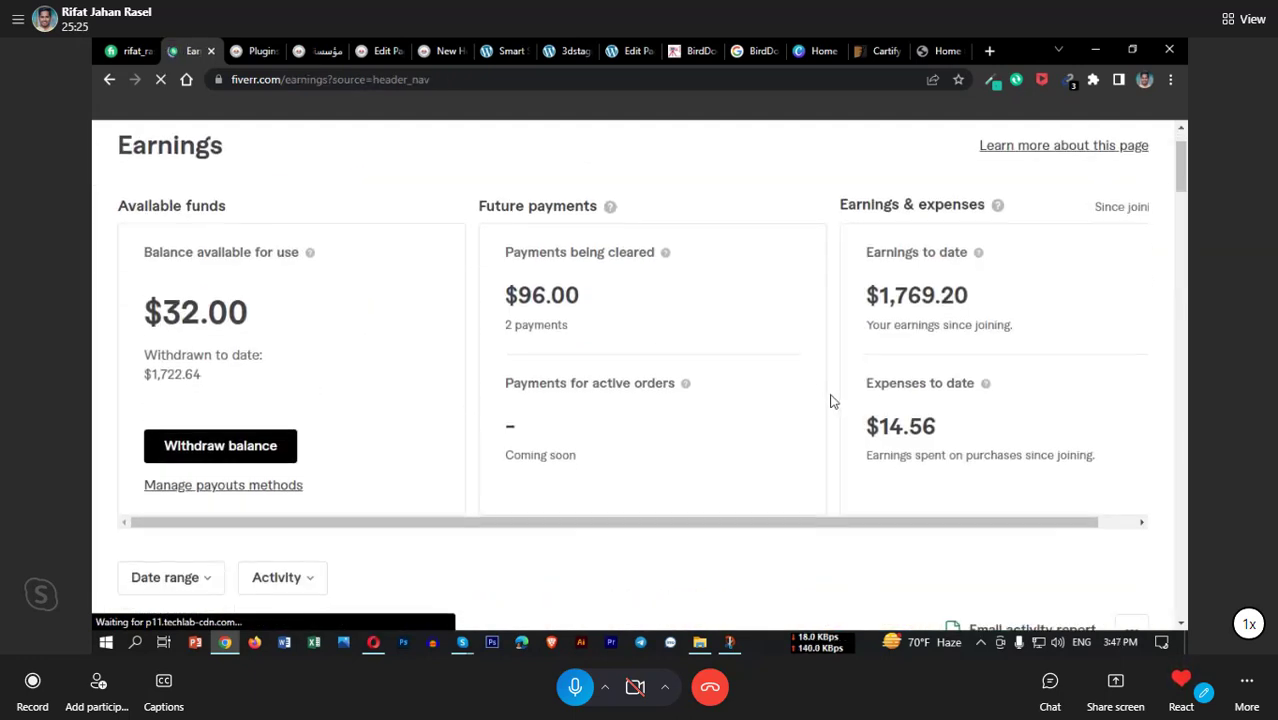
scroll(819, 397, down, 2)
scroll(713, 354, up, 3)
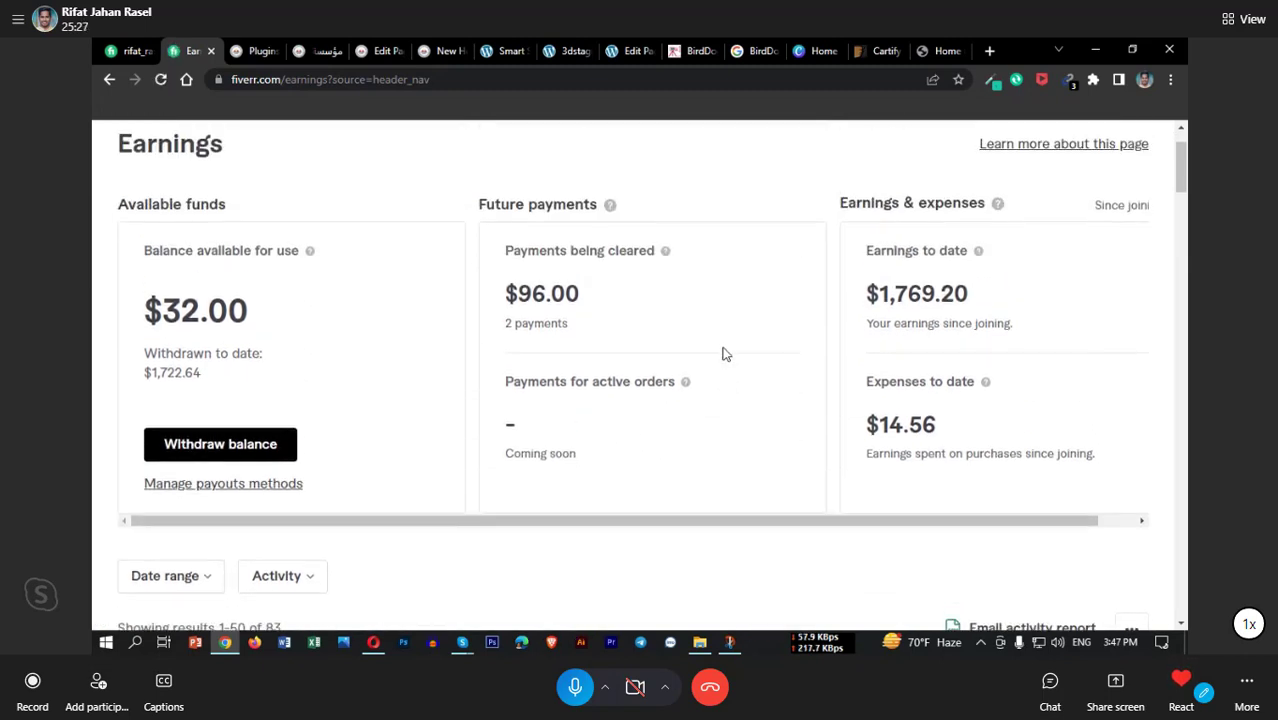
scroll(760, 348, up, 1)
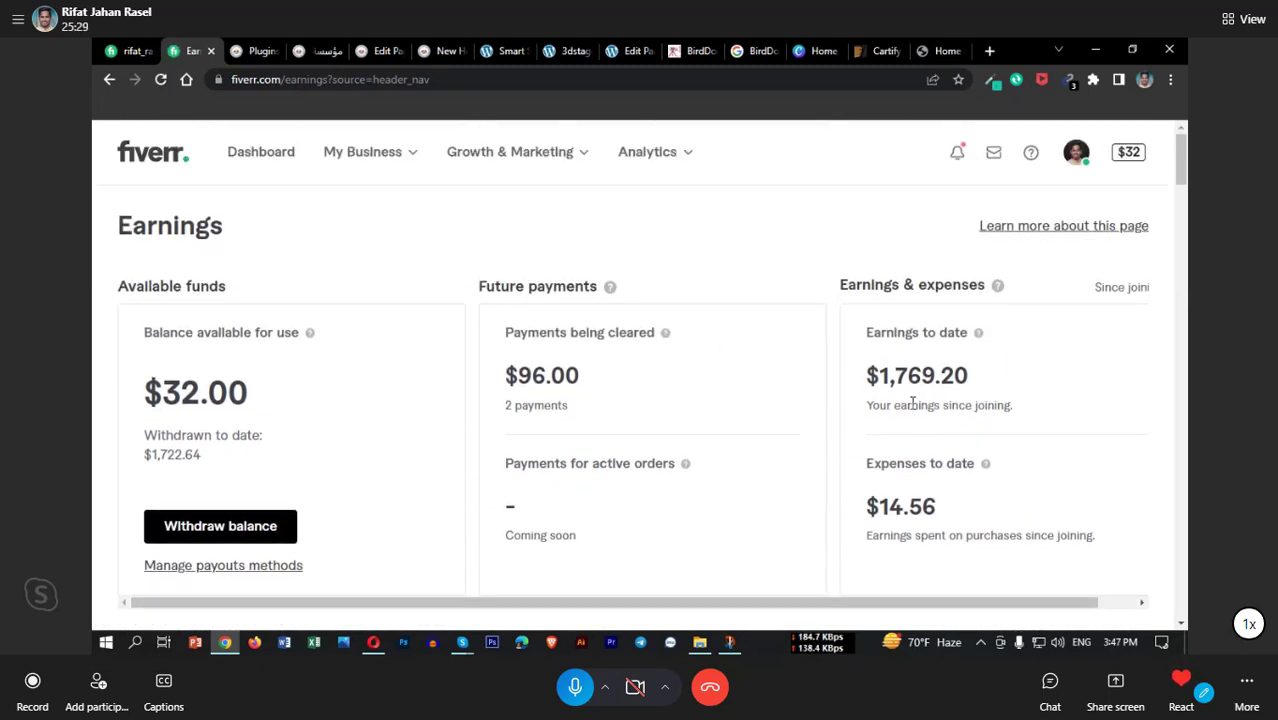
scroll(913, 401, down, 1)
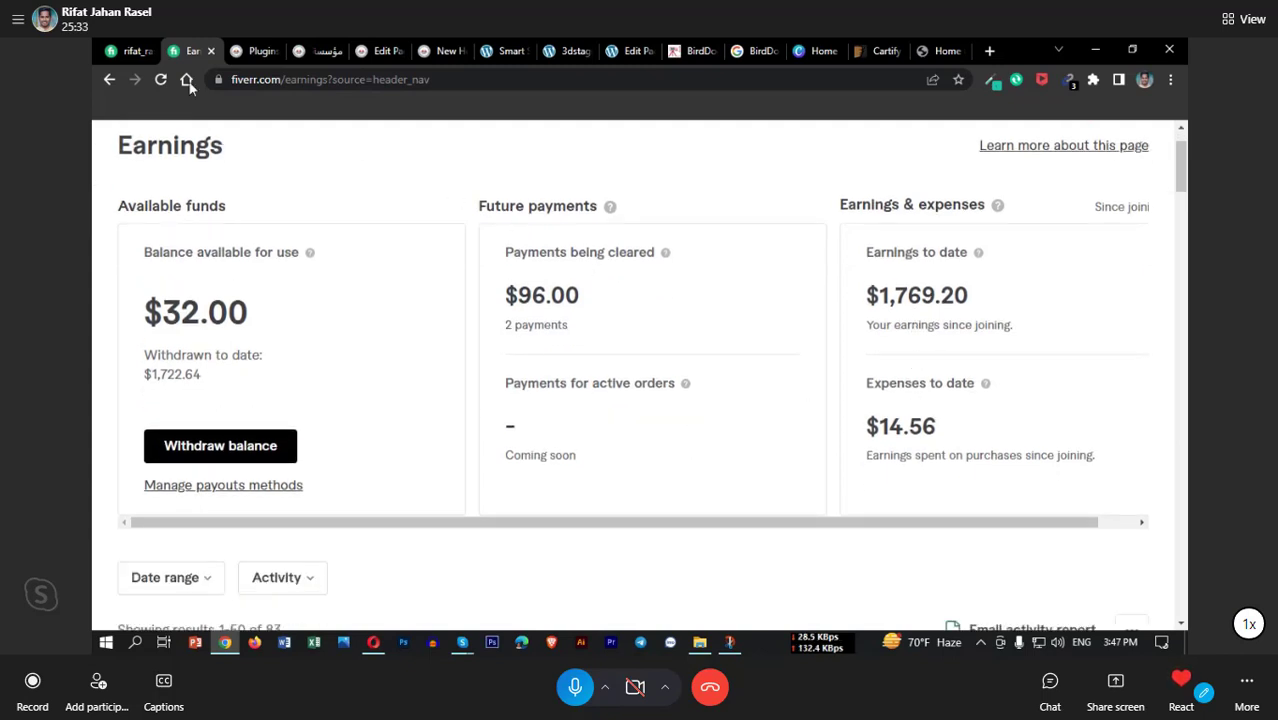
Step: View the active gigs on the Fiverr profile page, and switch back to the WordPress admin in Opera
click(130, 50)
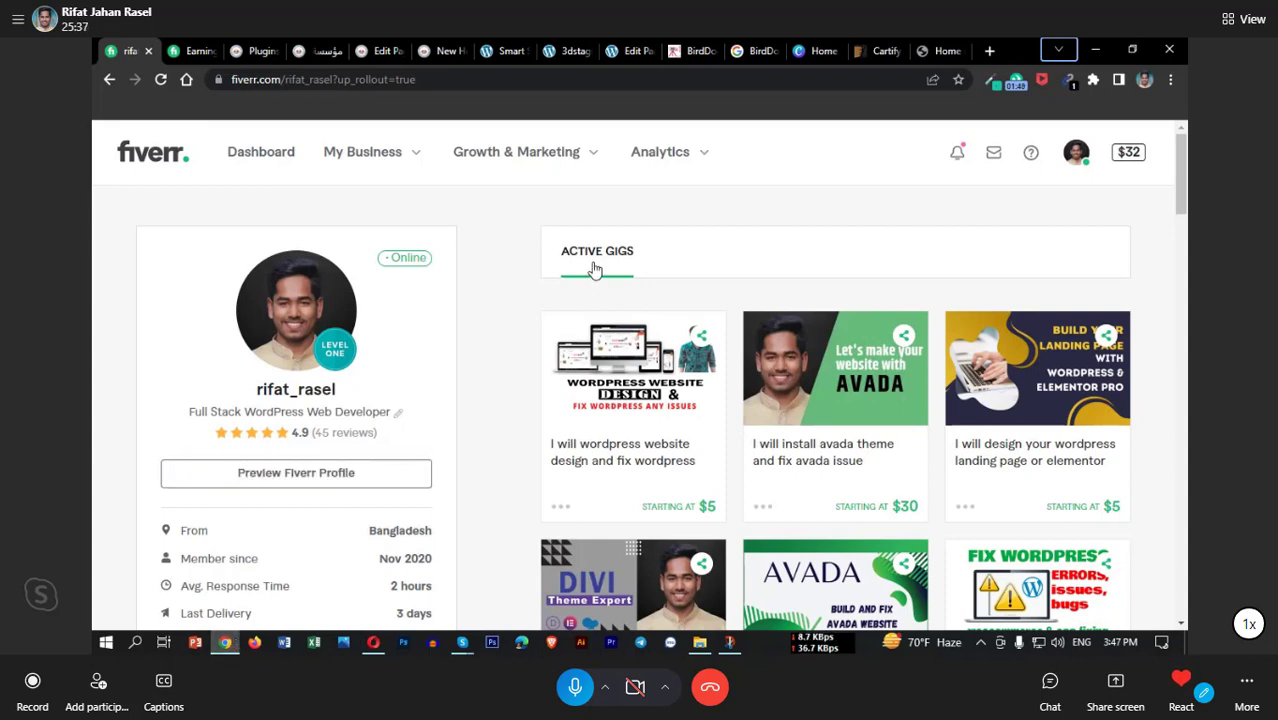
click(288, 52)
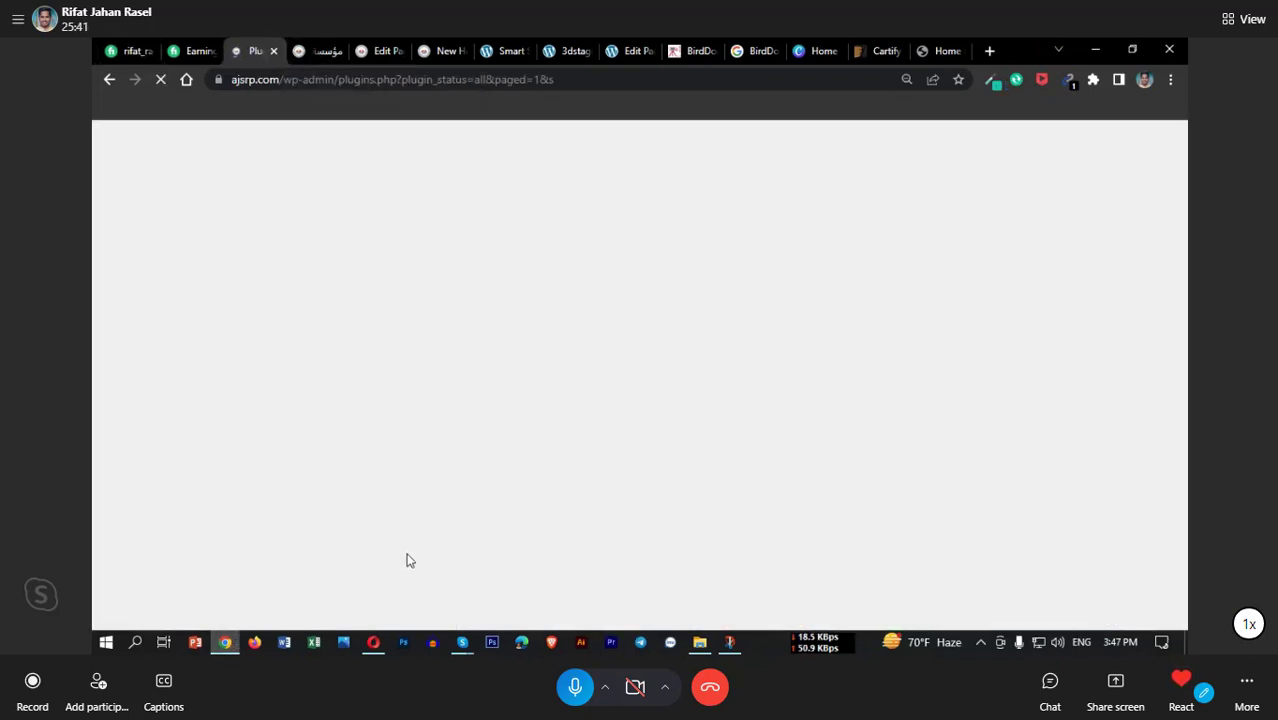
click(376, 645)
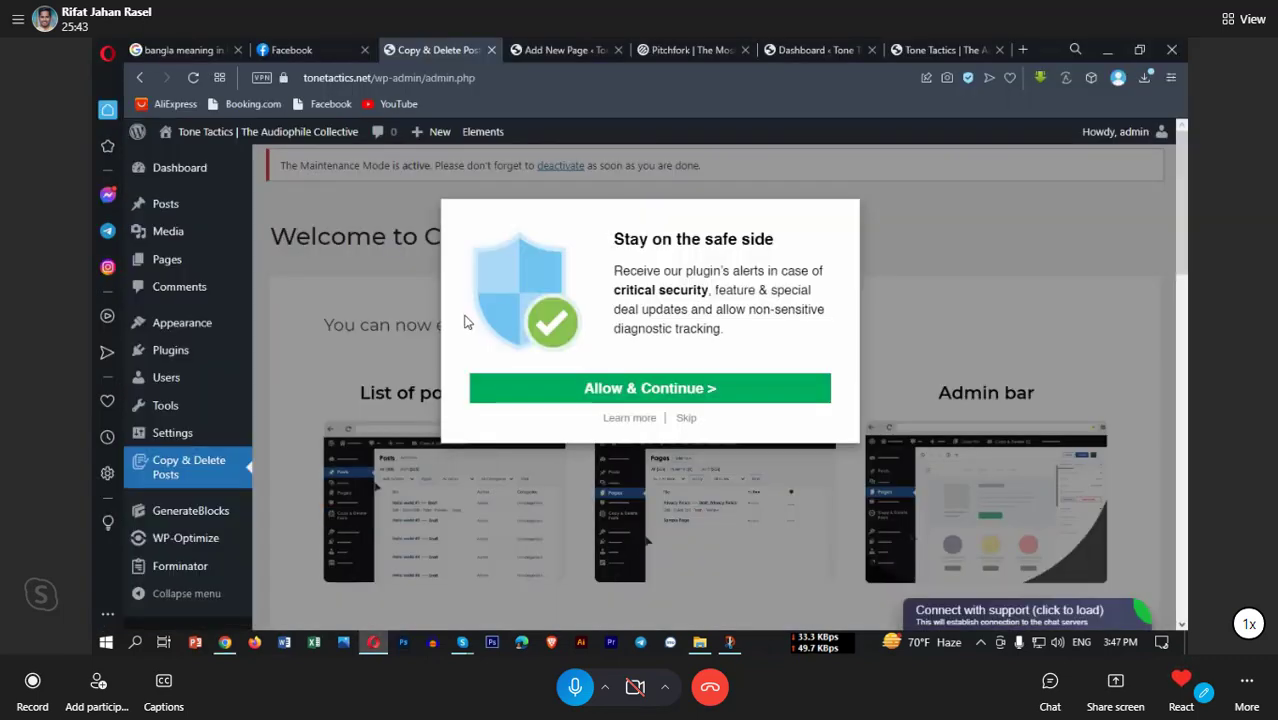
Step: Allow the Copy & Delete Posts plugin's alerts and diagnostic tracking, and go to the list of all posts
click(700, 394)
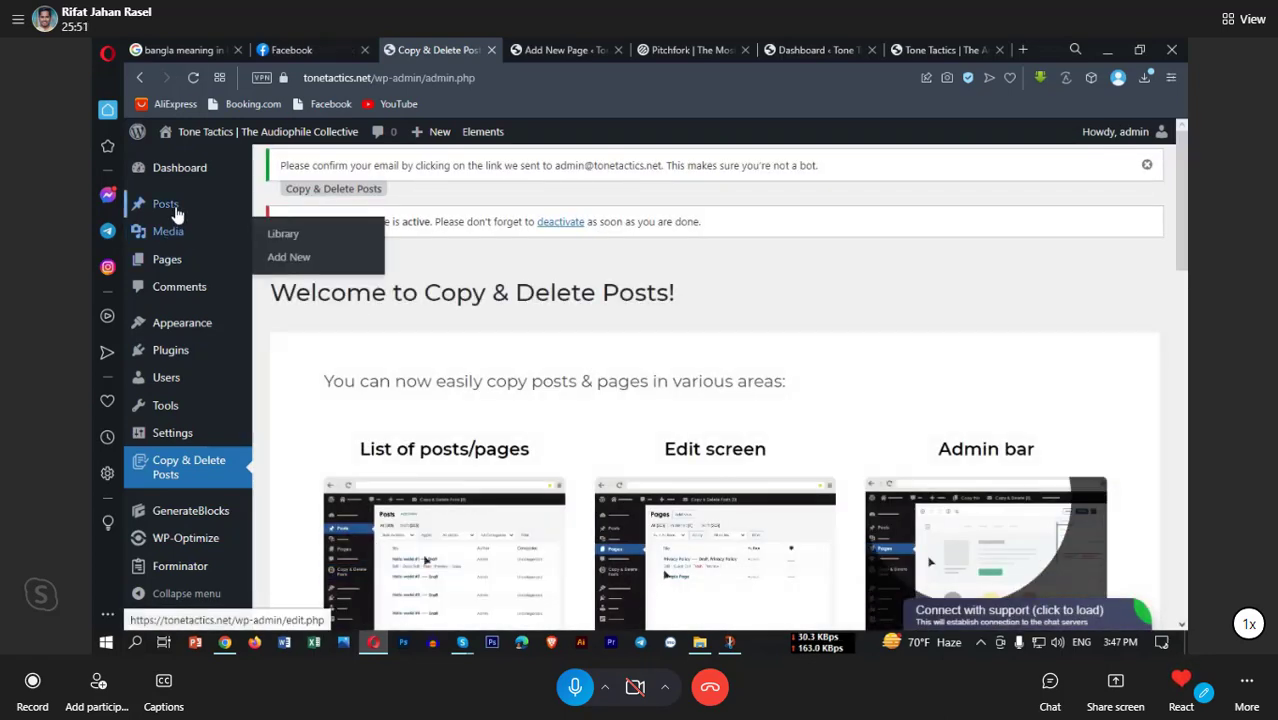
mouse_move(172, 205)
click(273, 212)
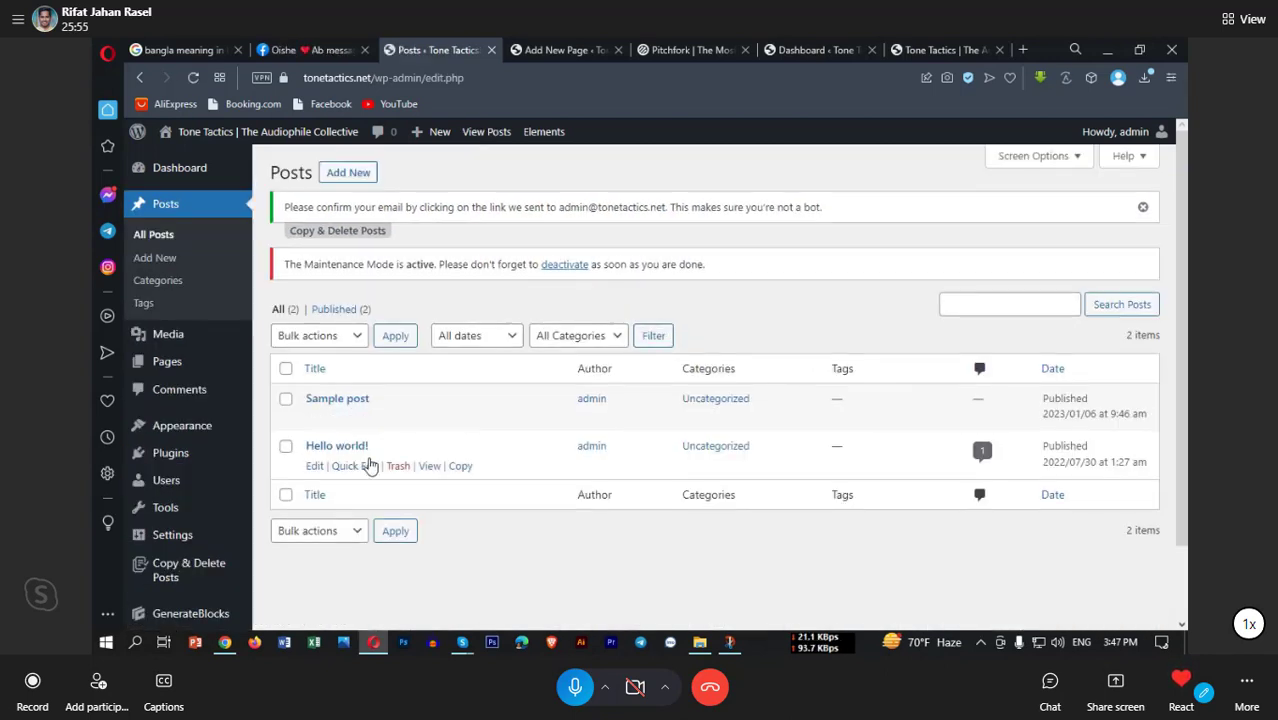
Step: Move the "Hello world!" post to the trash and make a copy of "Sample post"
click(398, 465)
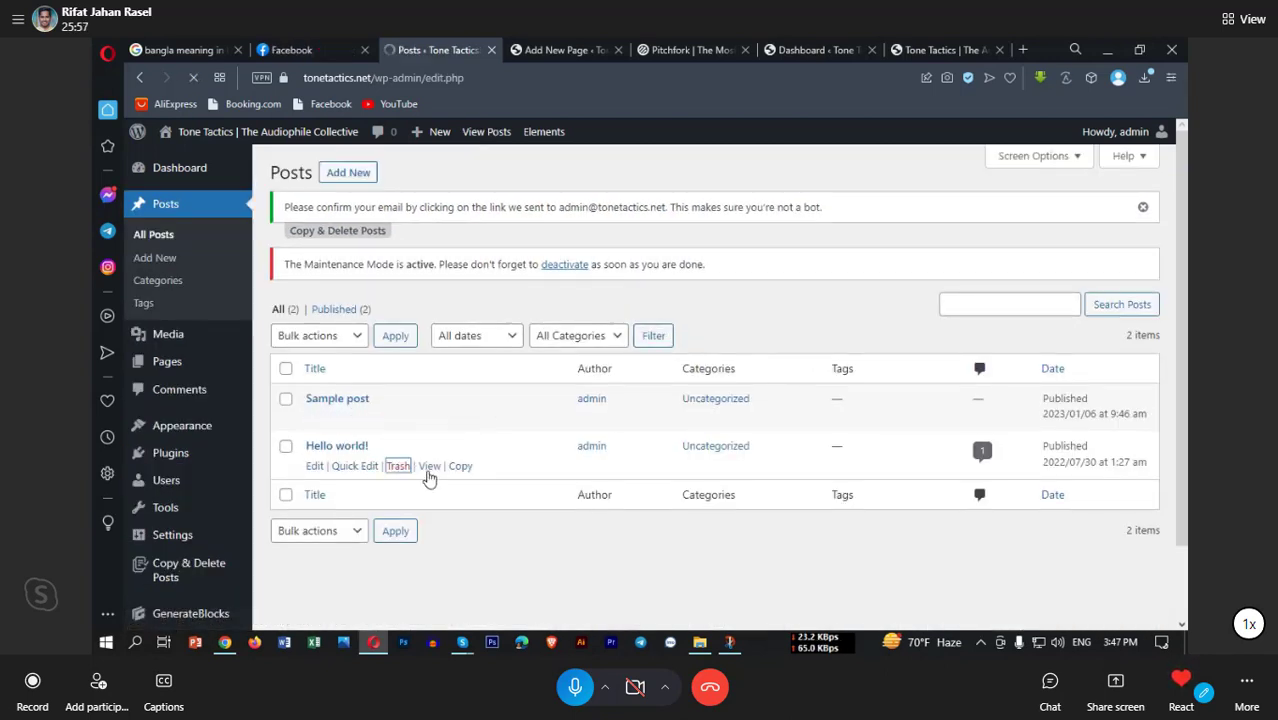
mouse_move(460, 466)
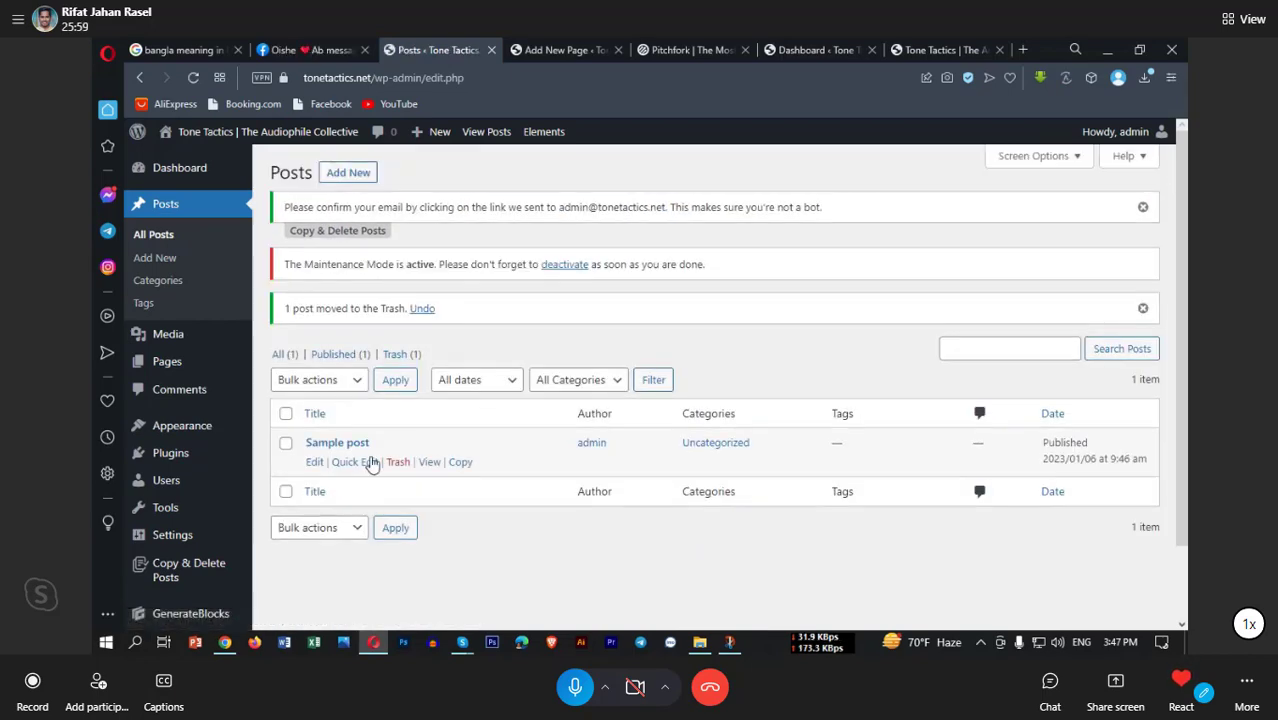
click(458, 462)
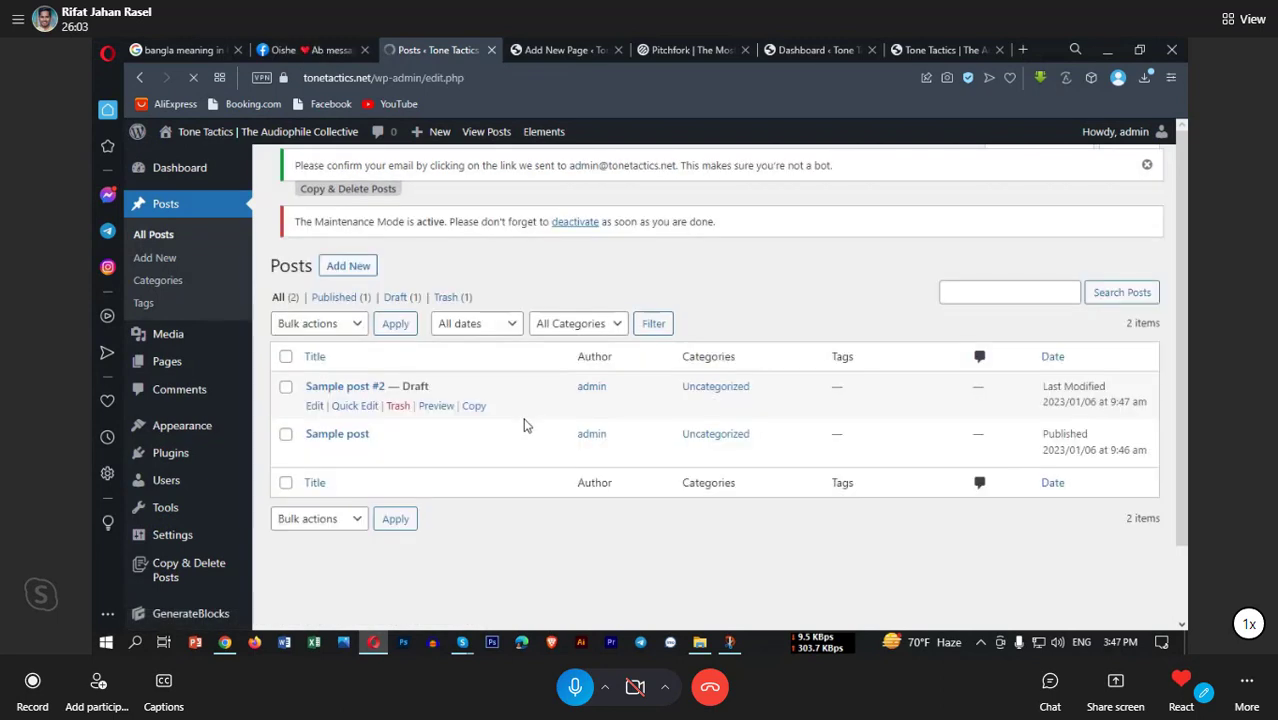
Step: Make seven more copies of the published "Sample post" using the Default copy settings
mouse_move(459, 467)
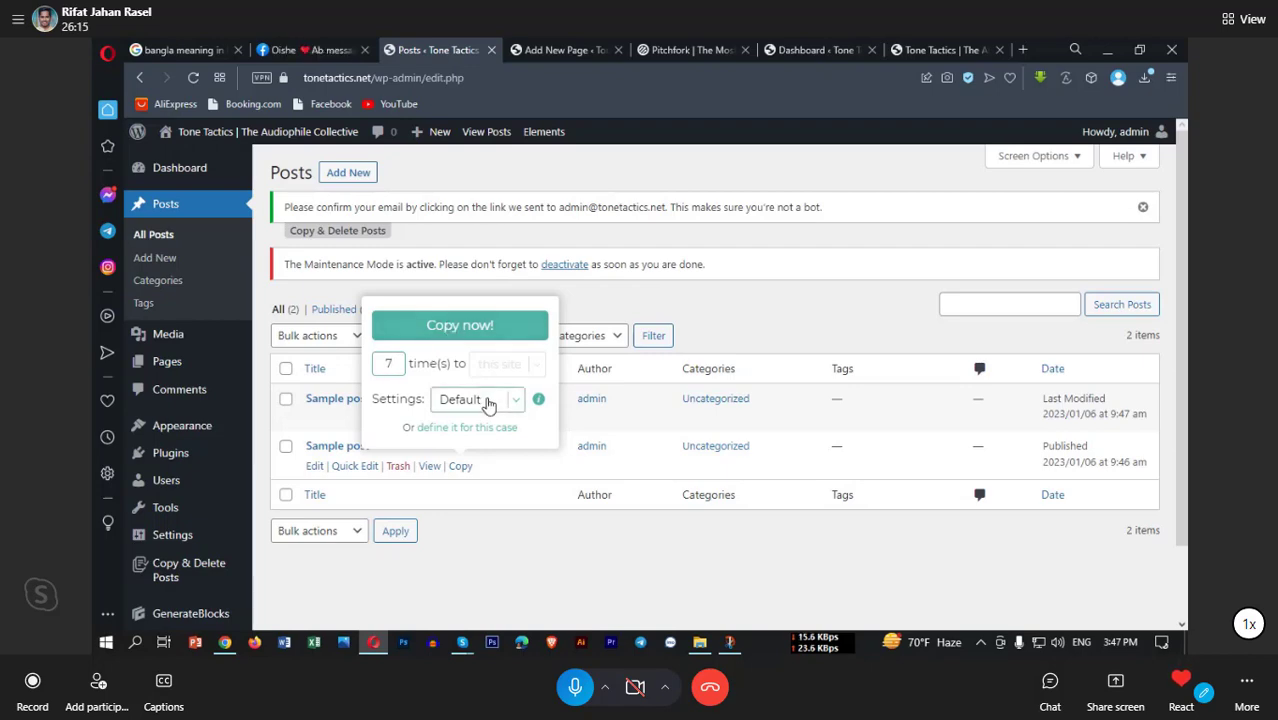
click(496, 327)
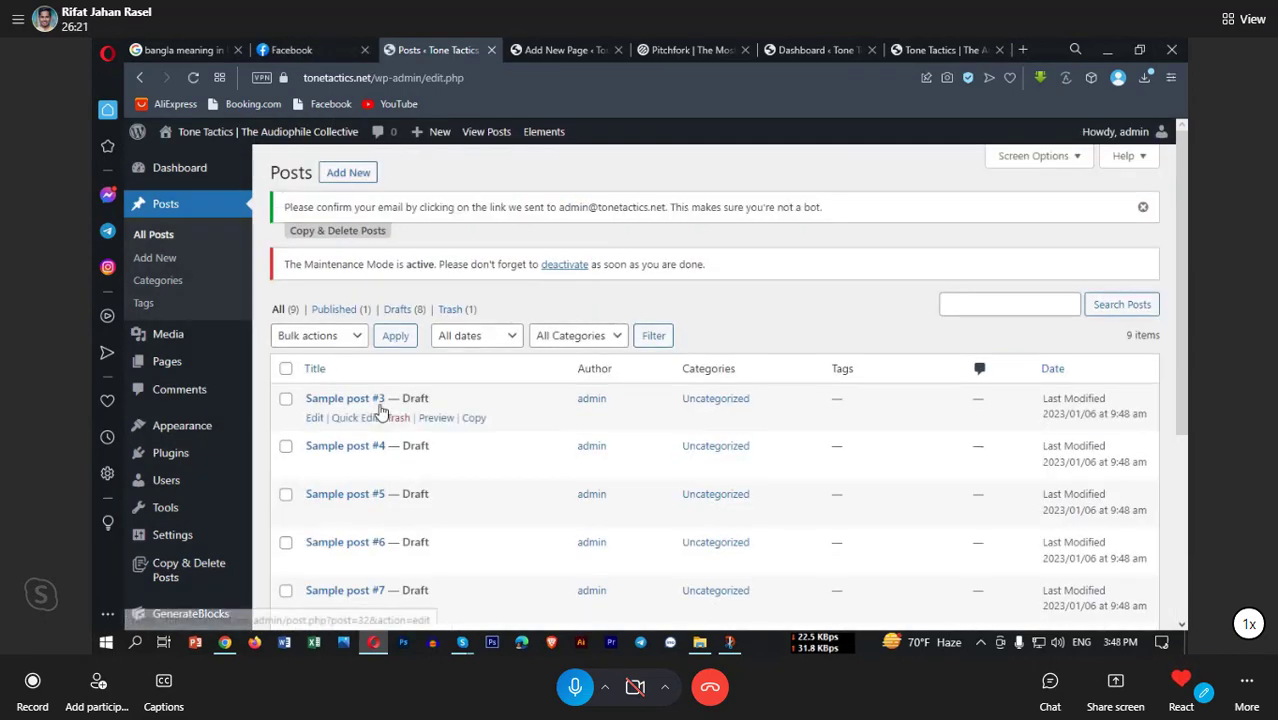
Step: Bulk-edit all the listed sample posts and set their status to Published
scroll(342, 390, down, 3)
click(286, 209)
click(318, 176)
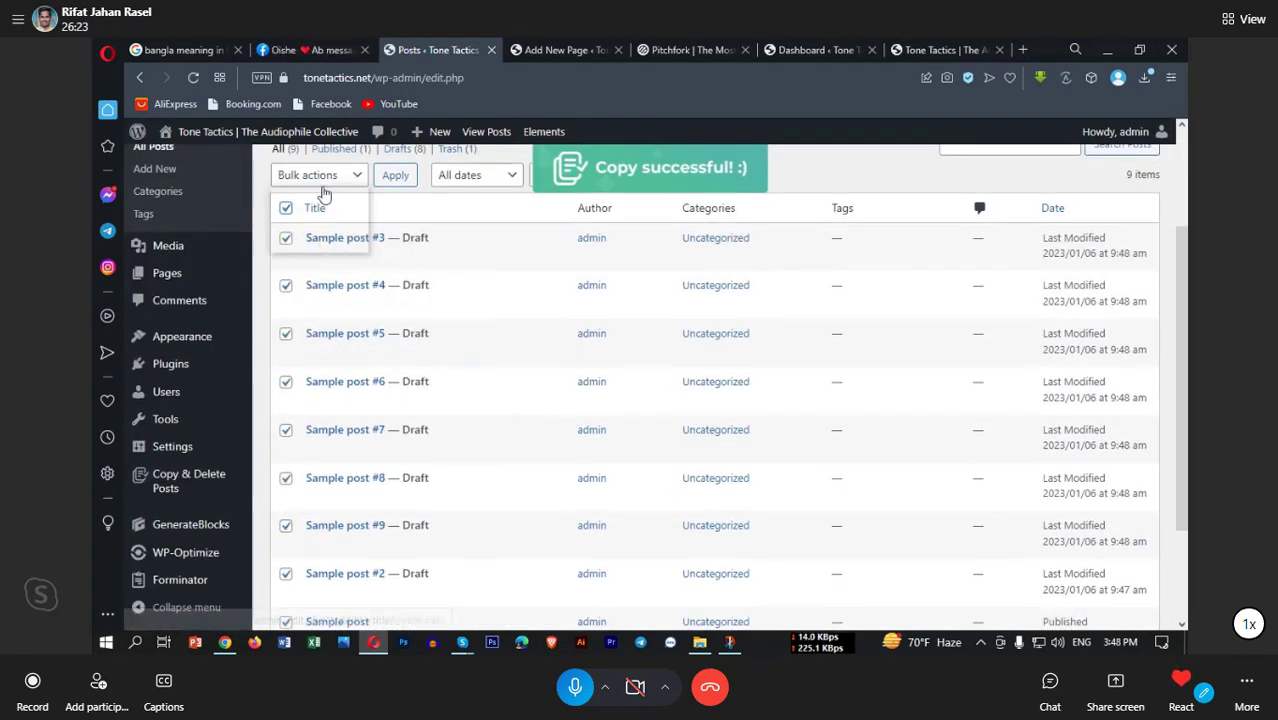
click(318, 211)
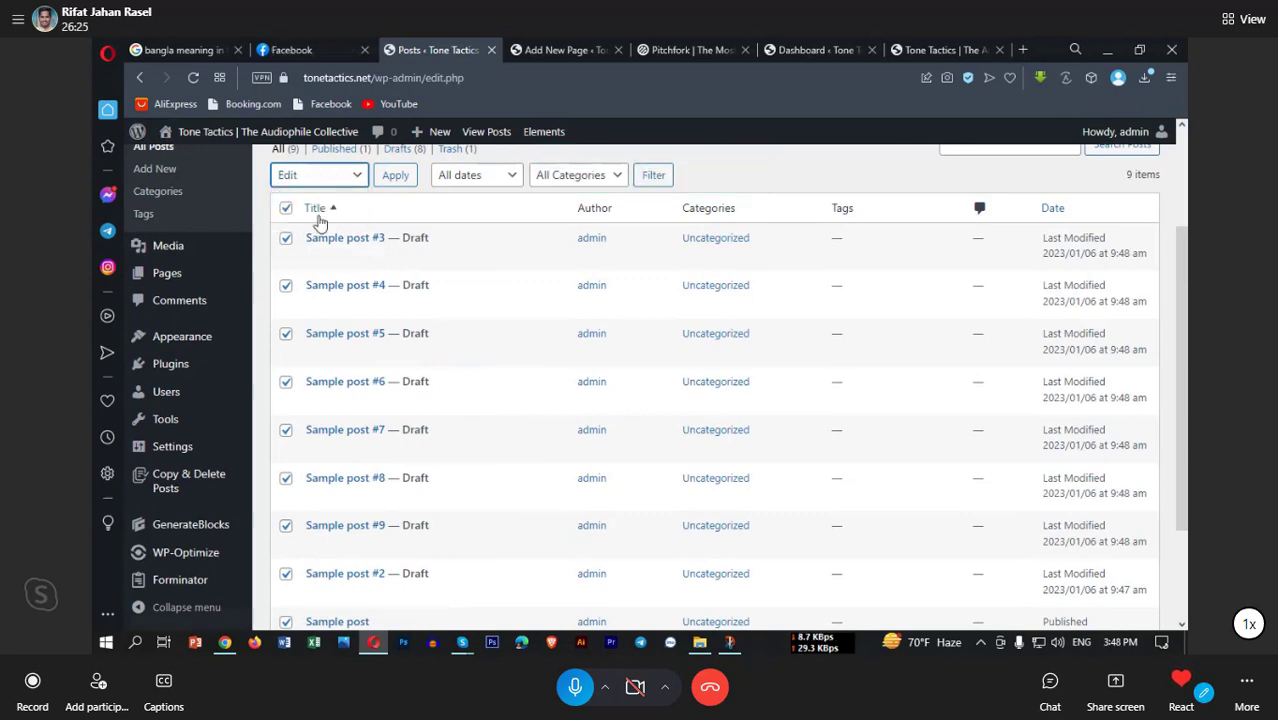
click(395, 176)
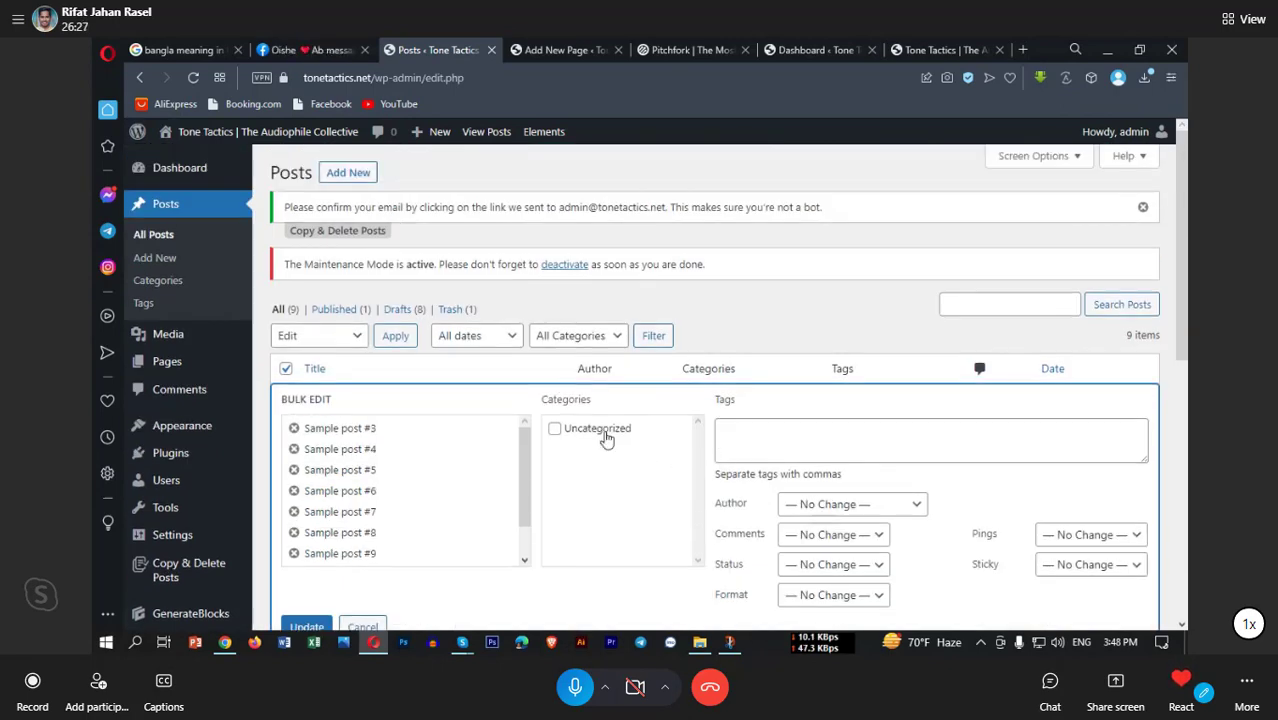
scroll(726, 455, down, 3)
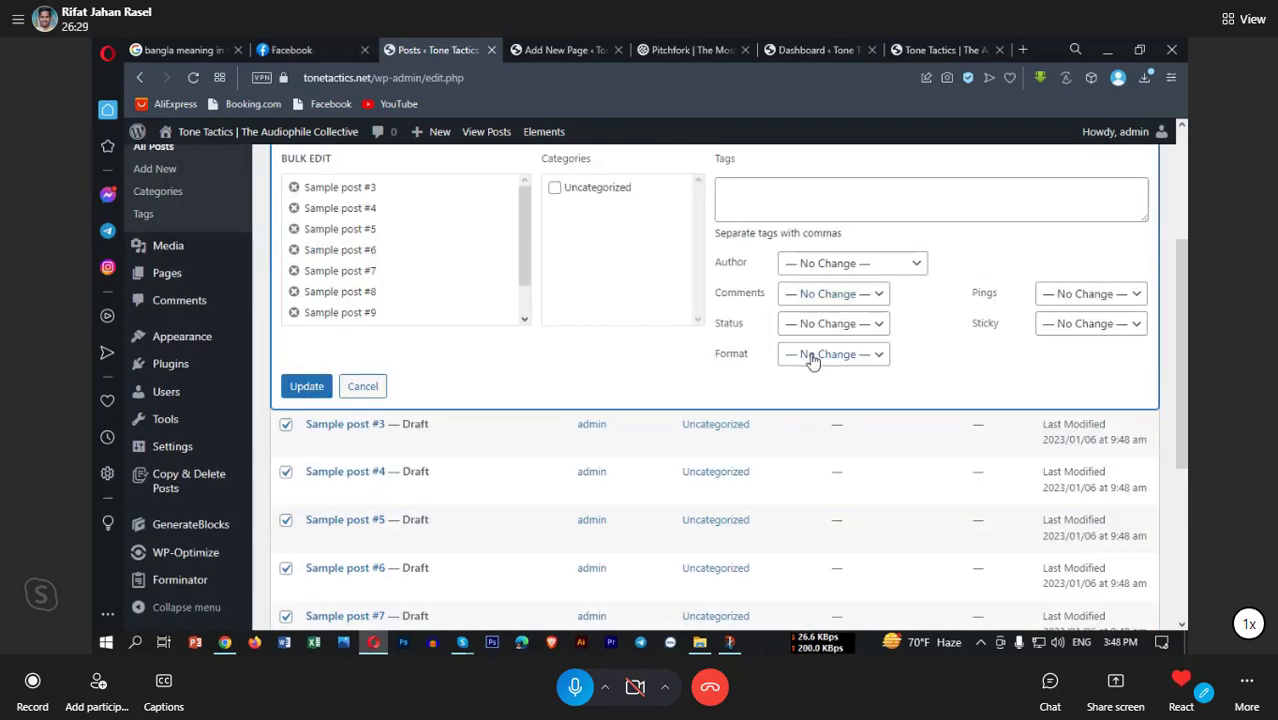
click(810, 324)
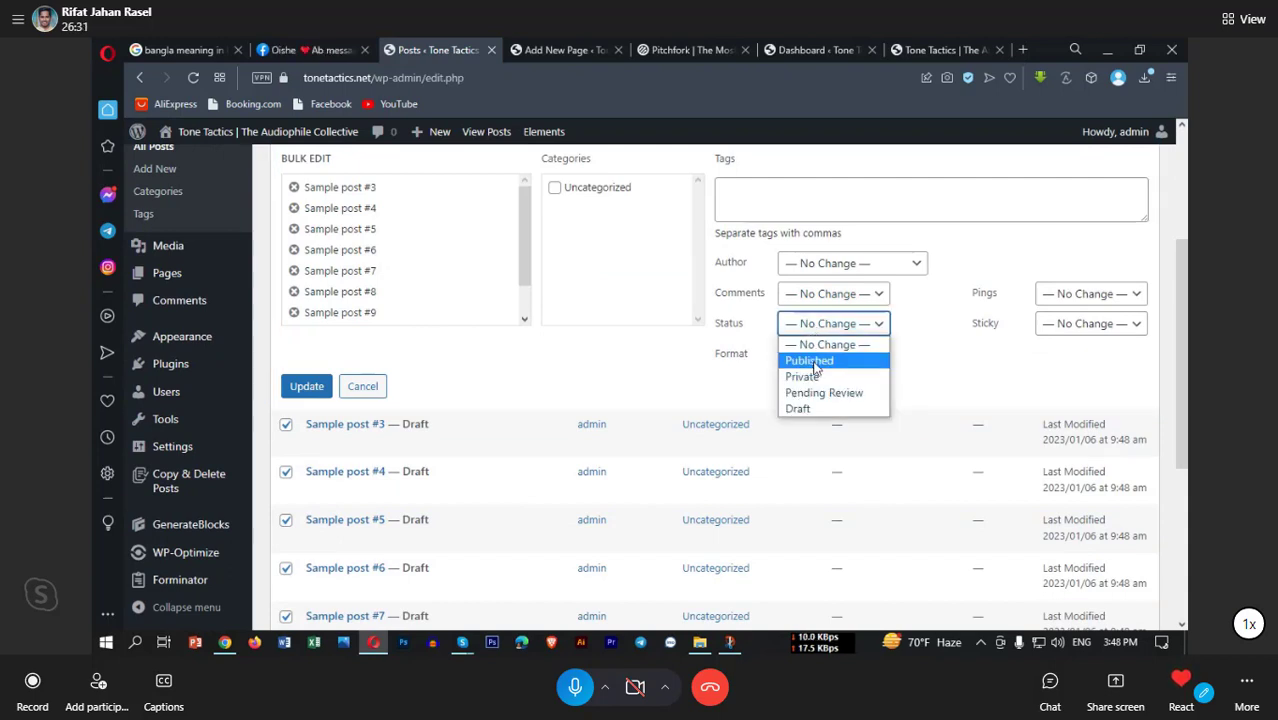
click(808, 357)
click(312, 392)
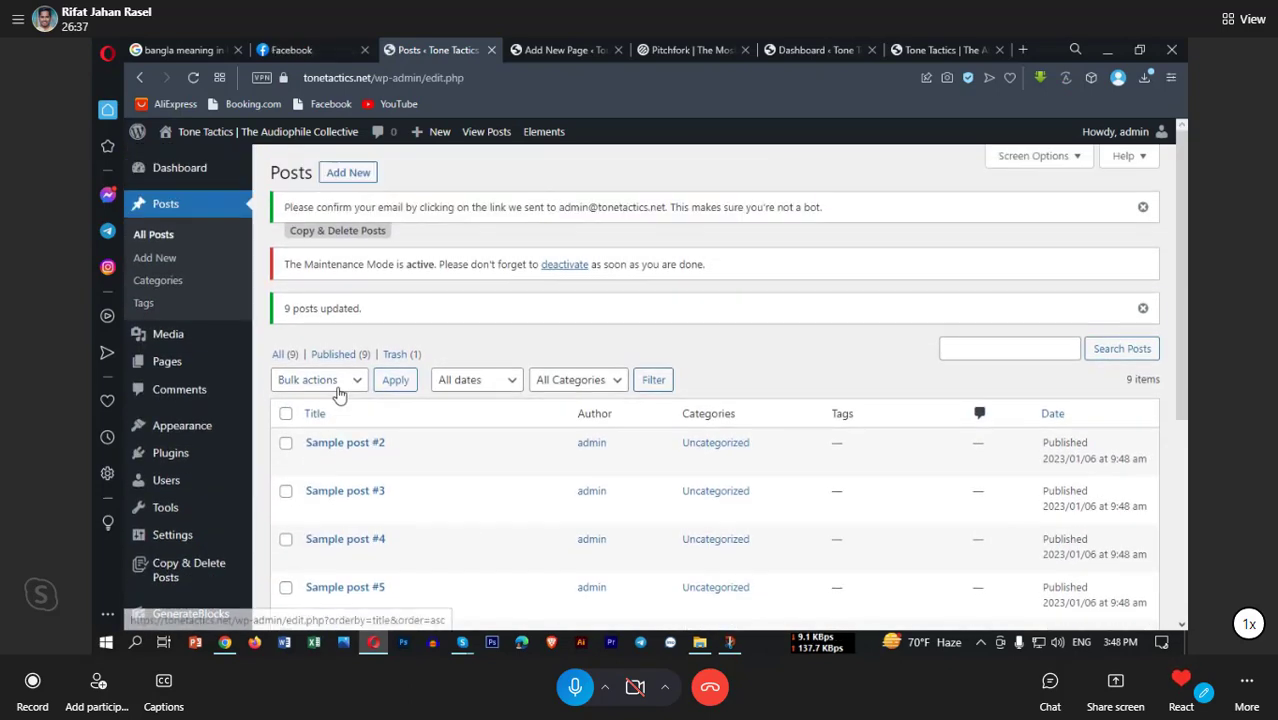
Step: Open the editors of "Sample post #2" through "Sample post #5" in separate new tabs
scroll(345, 445, down, 2)
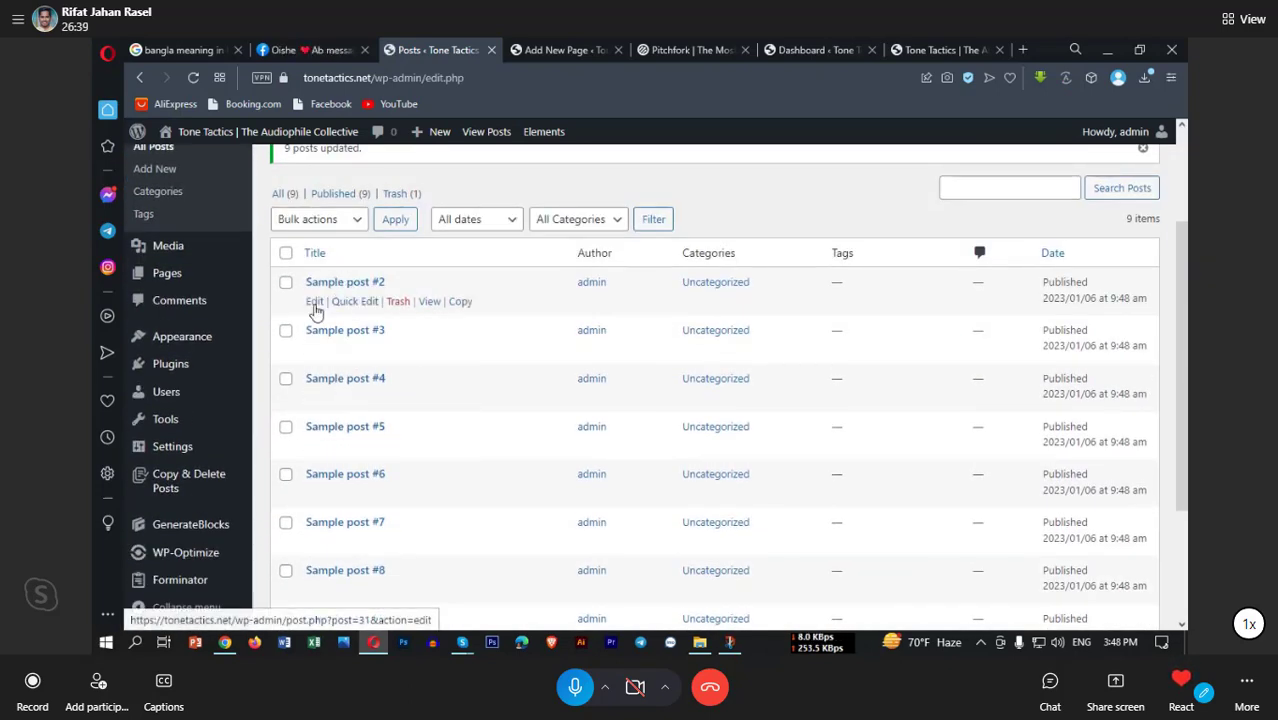
right_click(316, 311)
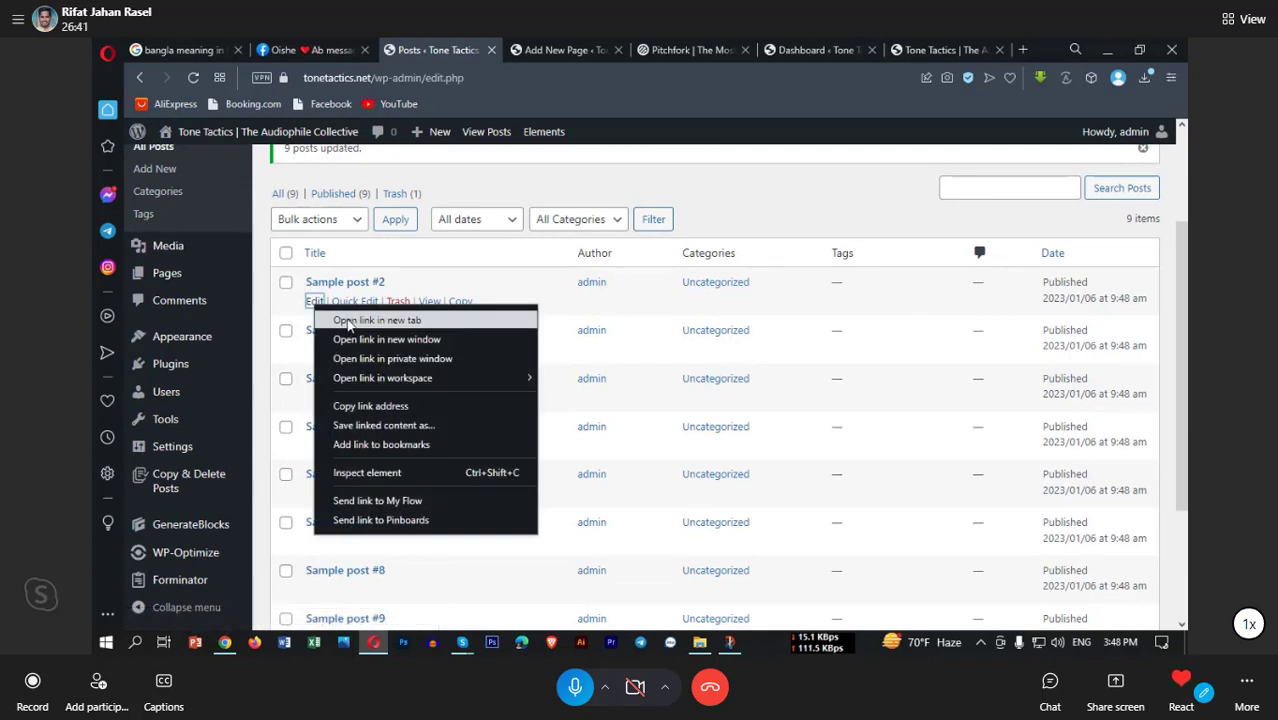
click(347, 321)
right_click(315, 349)
click(350, 363)
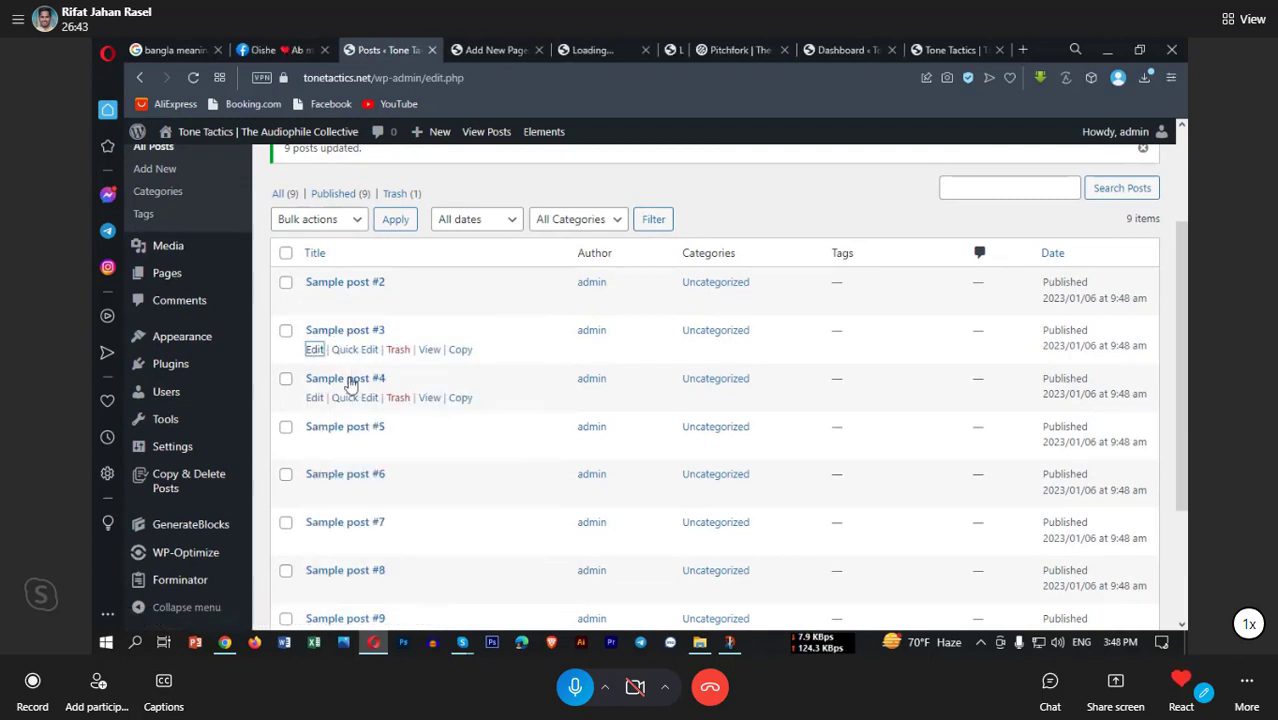
right_click(314, 398)
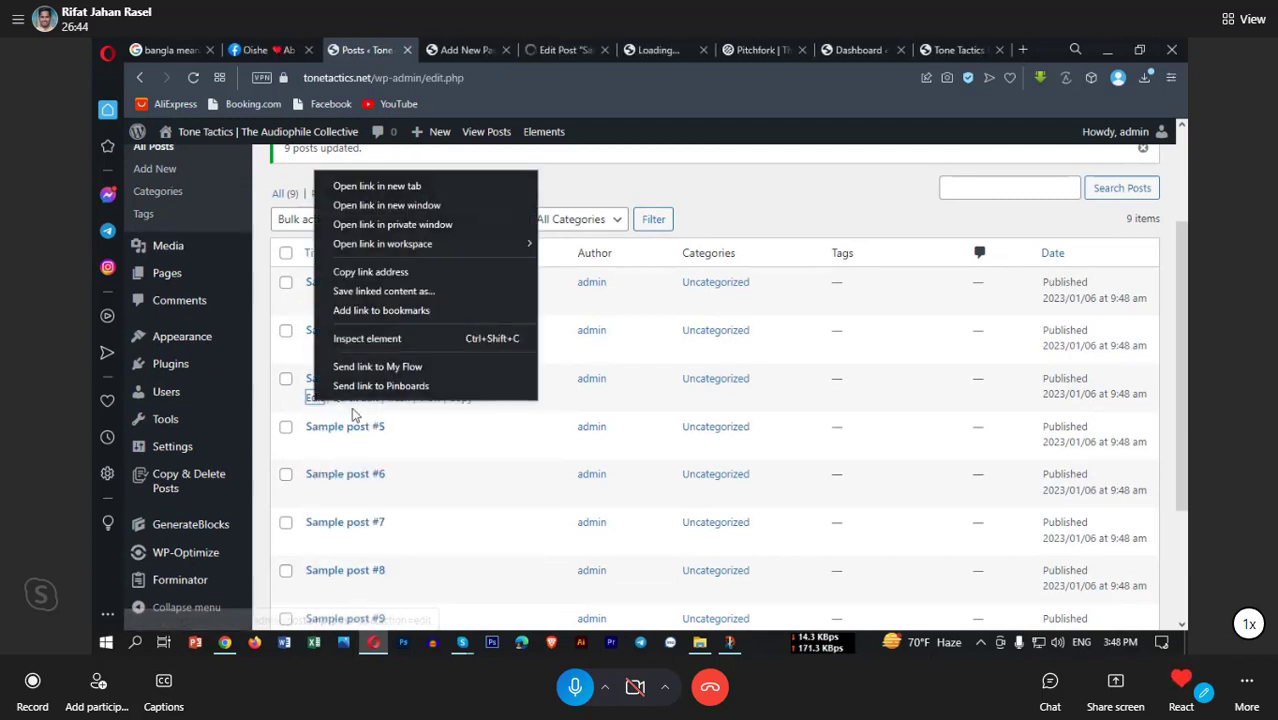
click(364, 187)
right_click(313, 446)
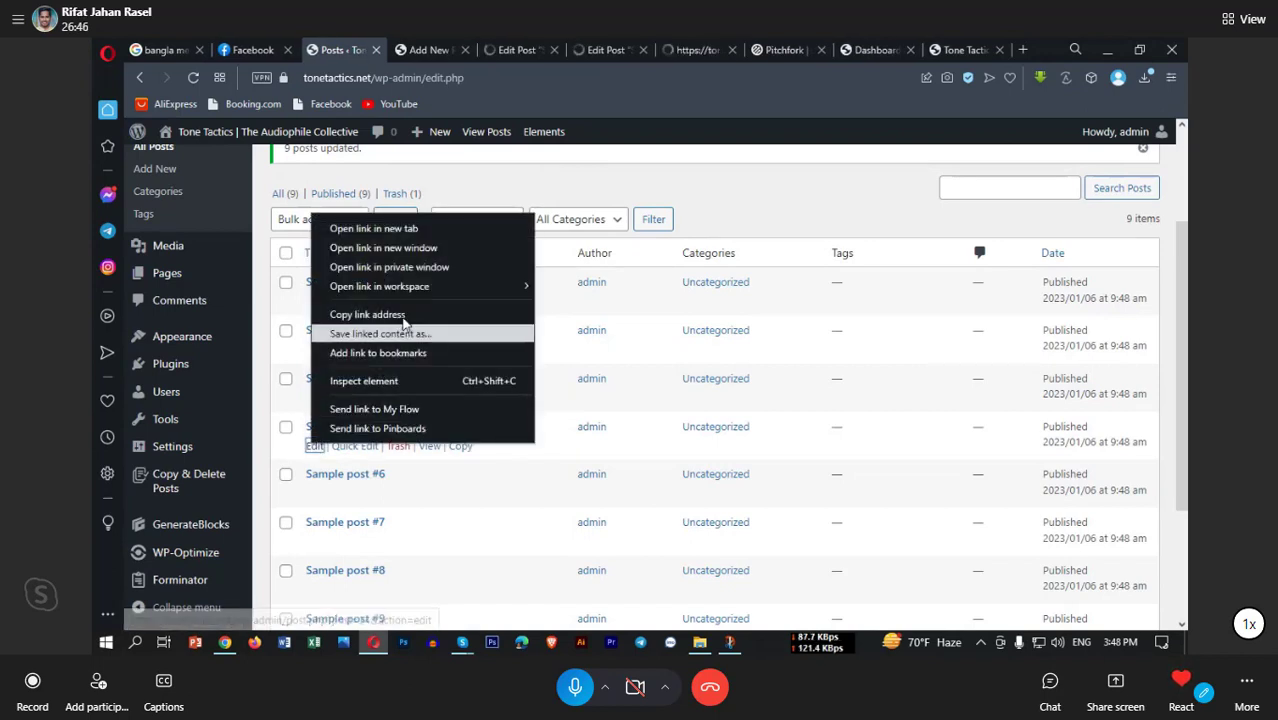
click(394, 230)
Step: Replace the featured image of "Sample post #2" with the dark kitchen photo, update the post, and close its tab
click(393, 50)
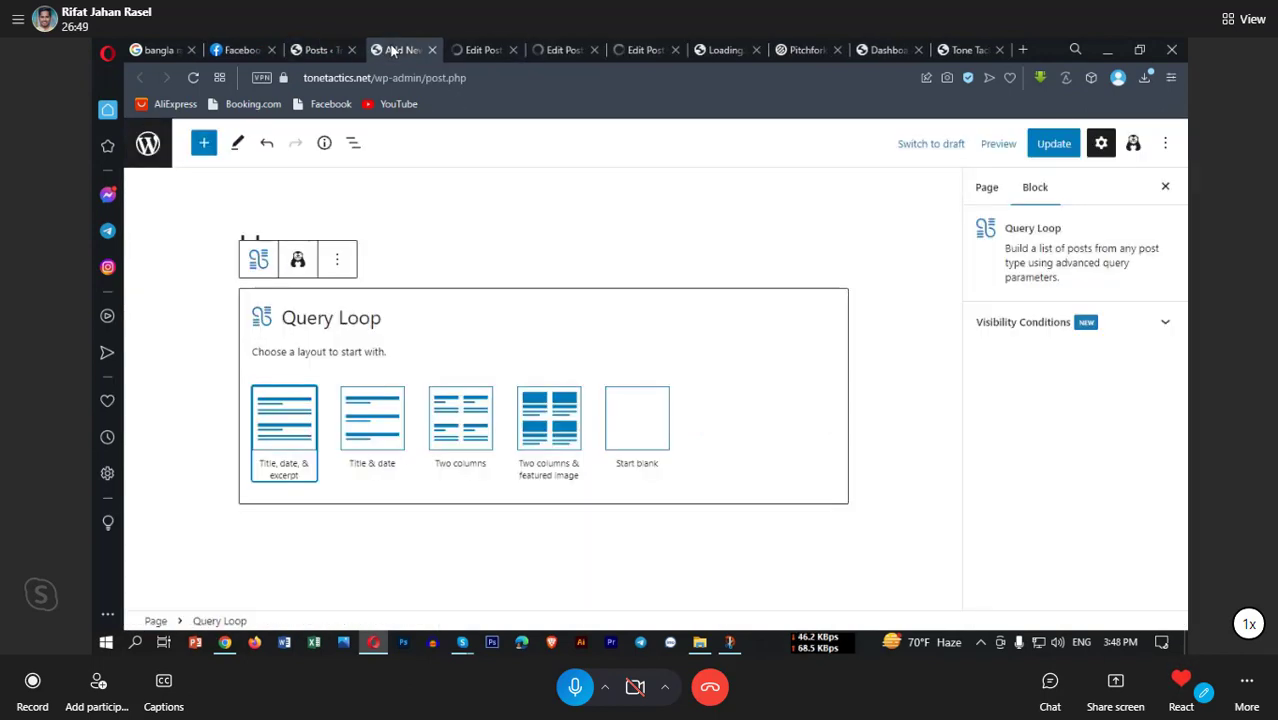
click(482, 49)
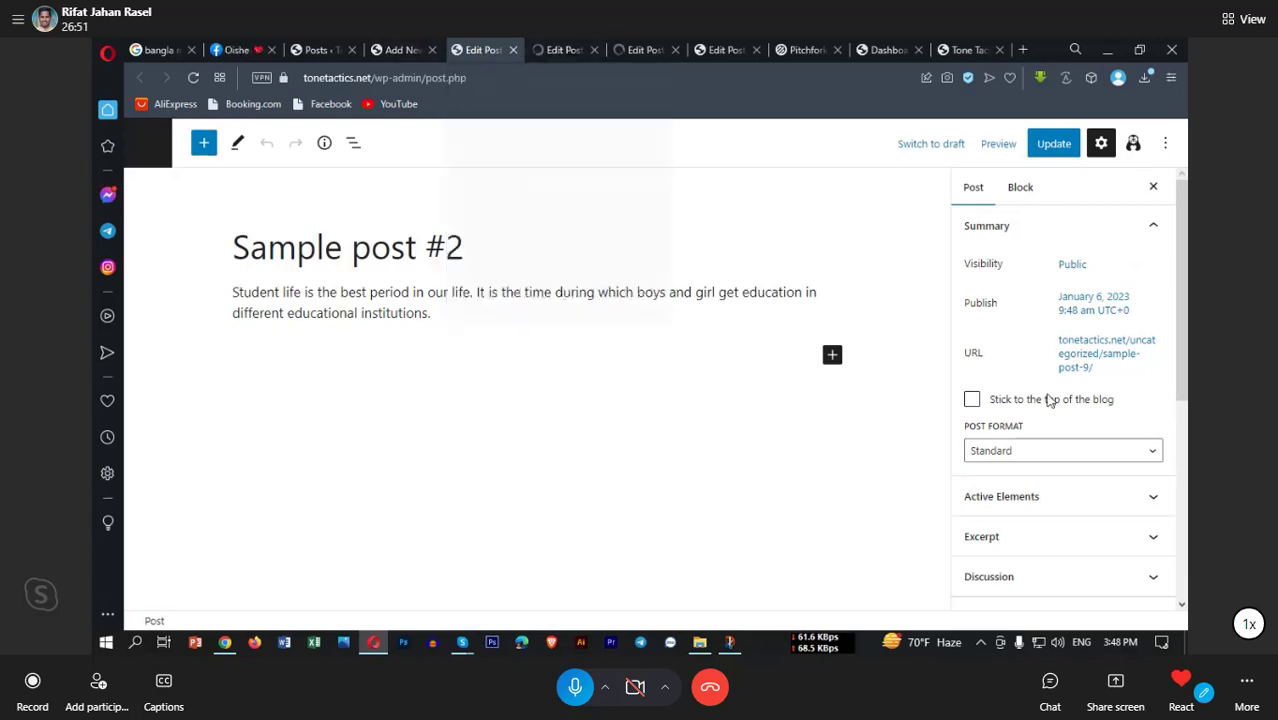
scroll(1040, 420, down, 5)
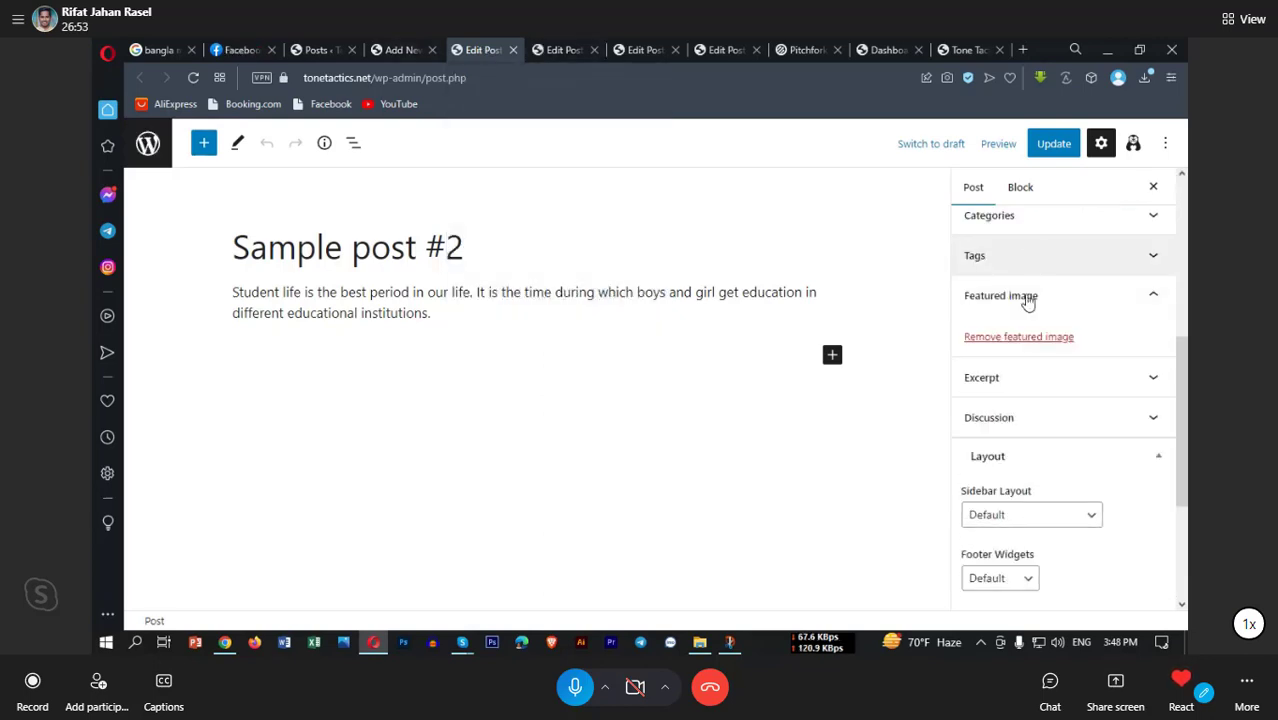
scroll(1027, 400, down, 2)
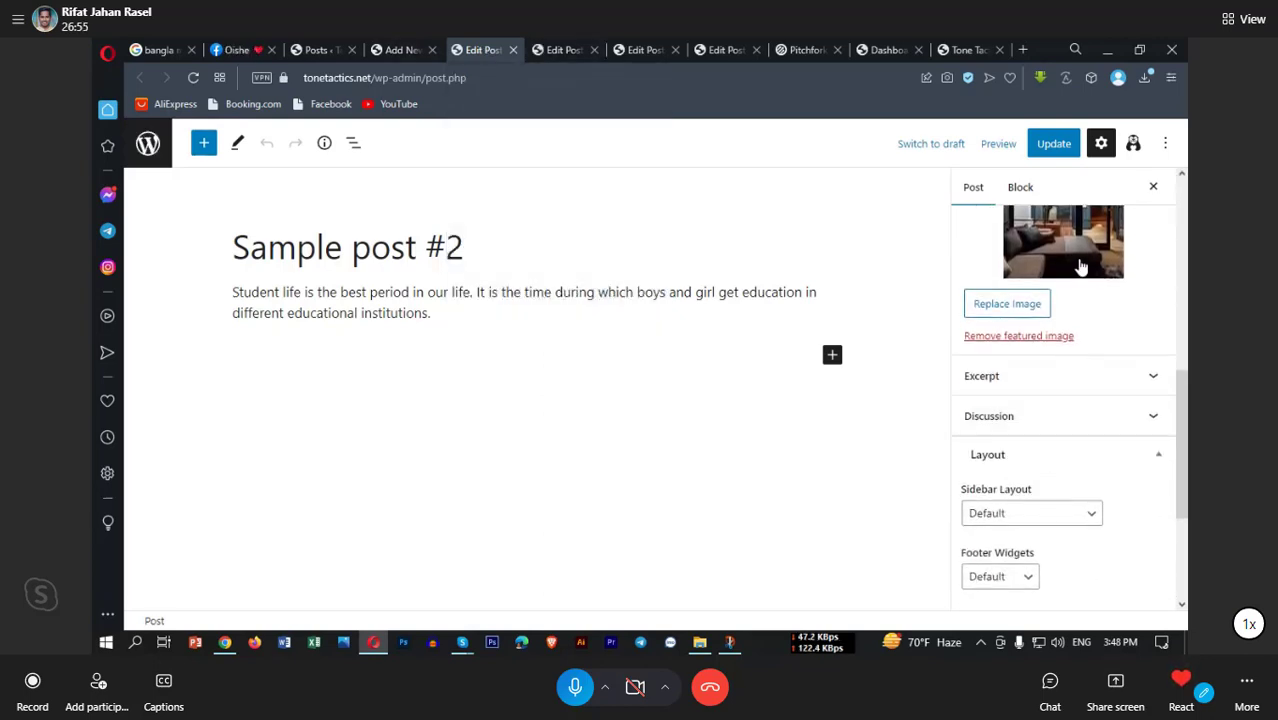
click(1081, 263)
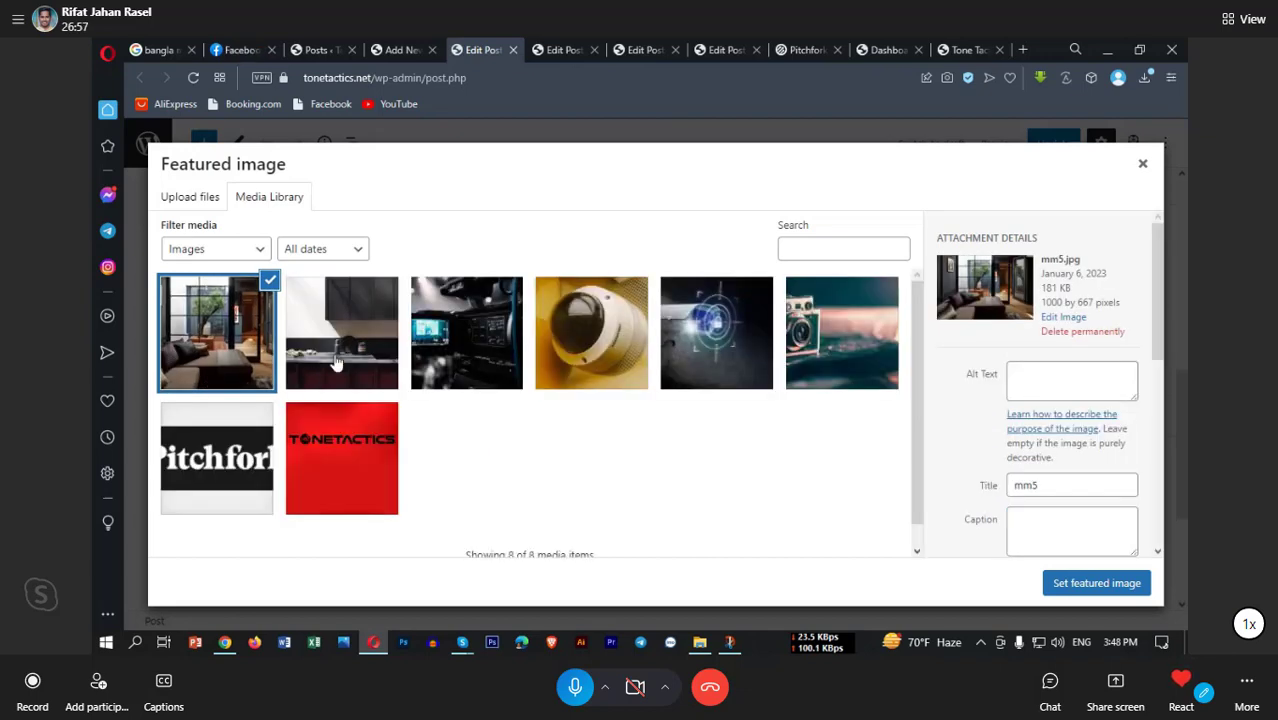
click(356, 345)
click(1097, 584)
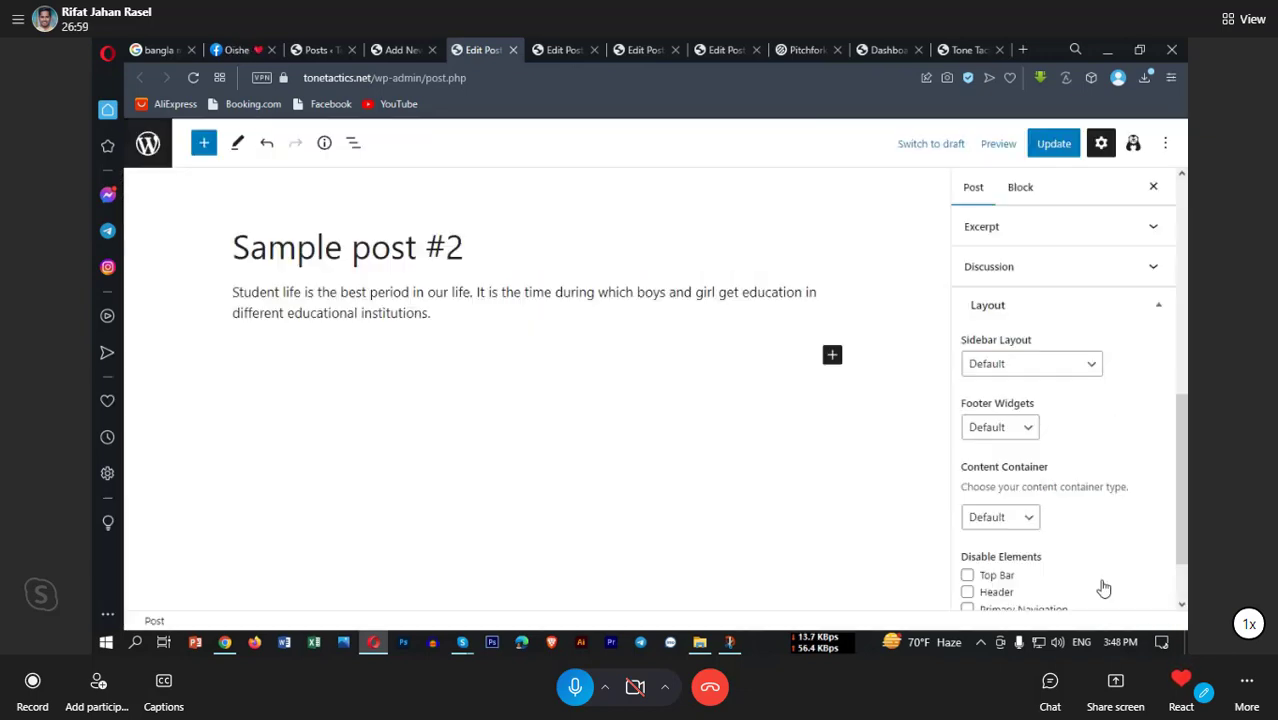
click(1054, 143)
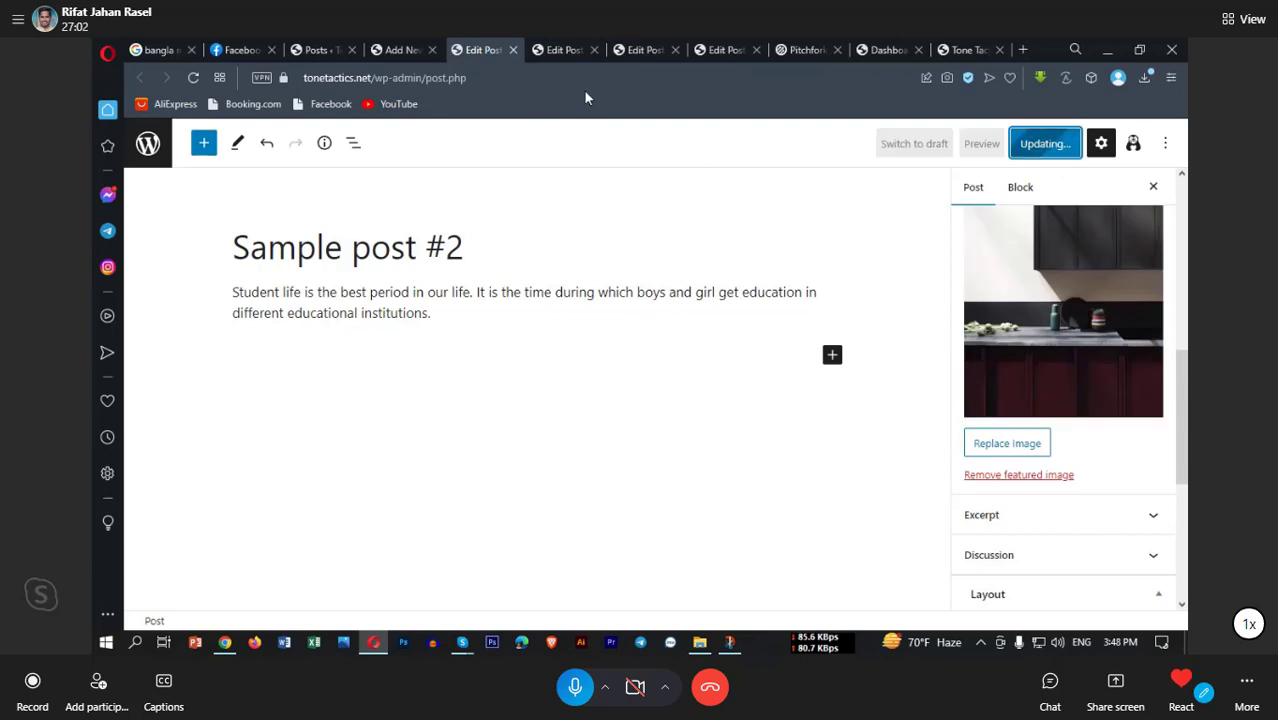
click(513, 50)
Step: Replace the featured image of "Sample post #3" with the dark video camera photo, update the post, and close its tab
scroll(1095, 450, down, 3)
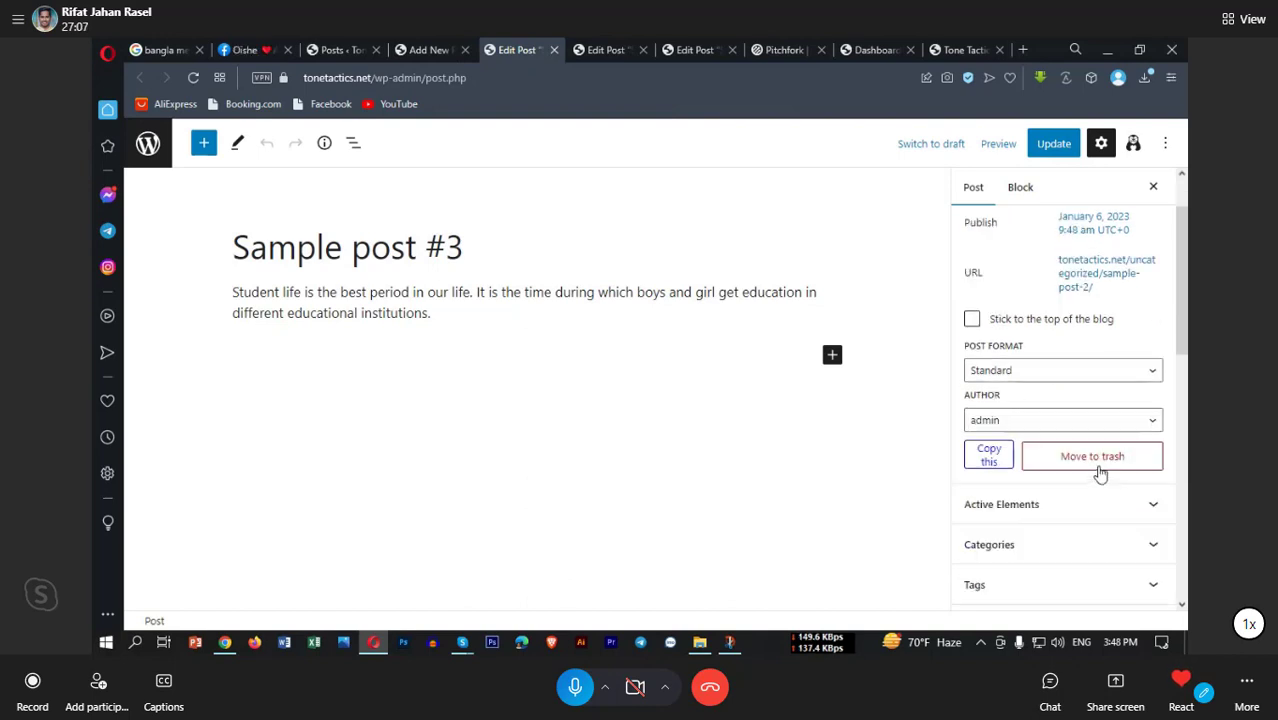
click(1062, 521)
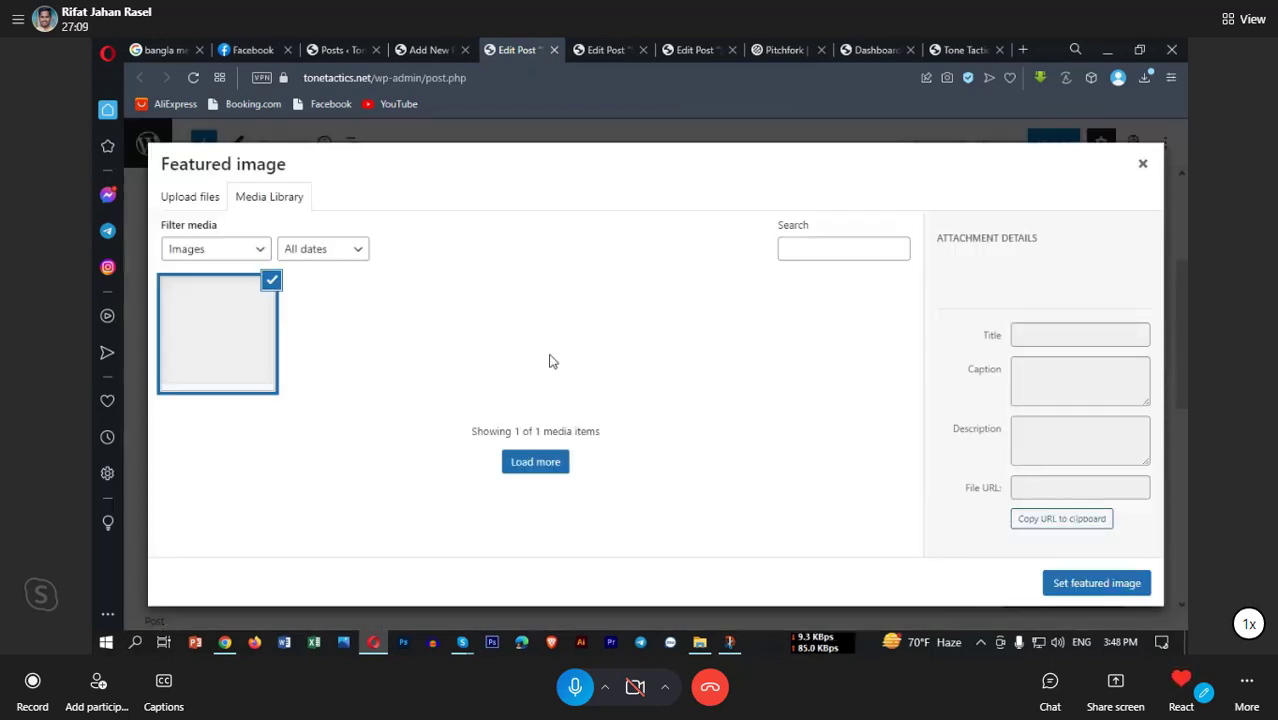
click(513, 342)
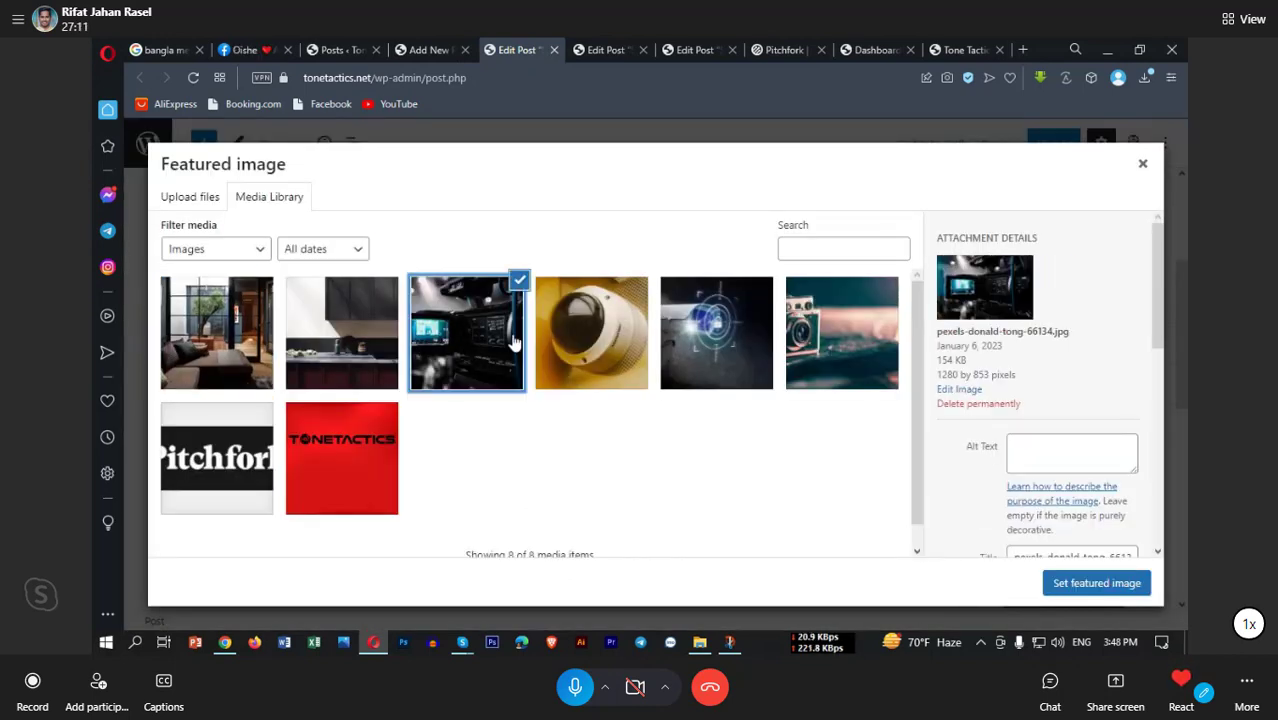
click(1097, 583)
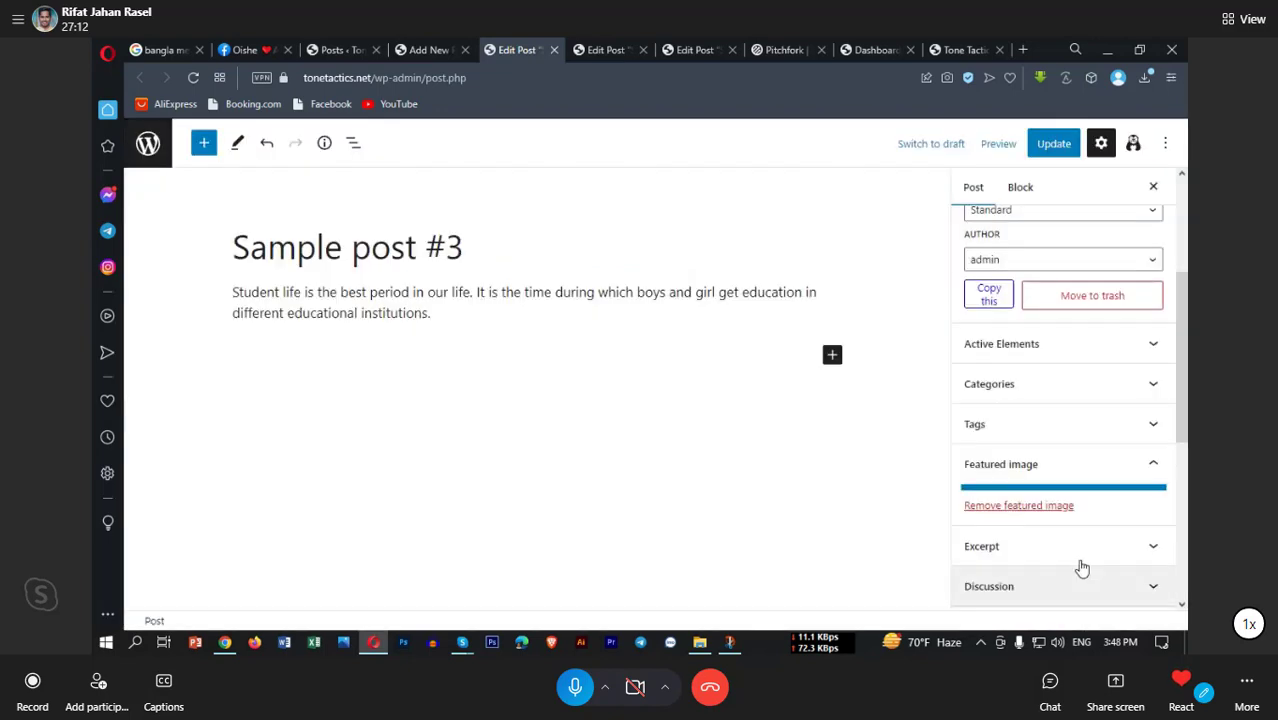
click(1045, 143)
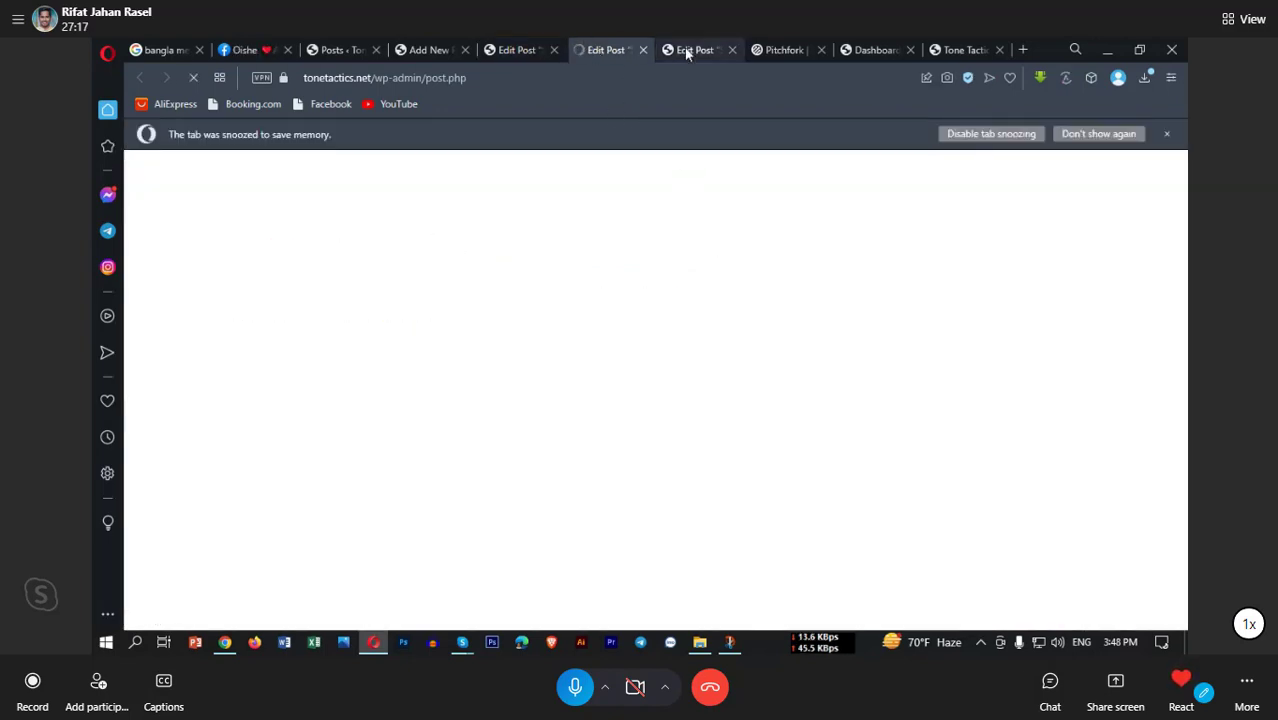
key(ctrl+Tab)
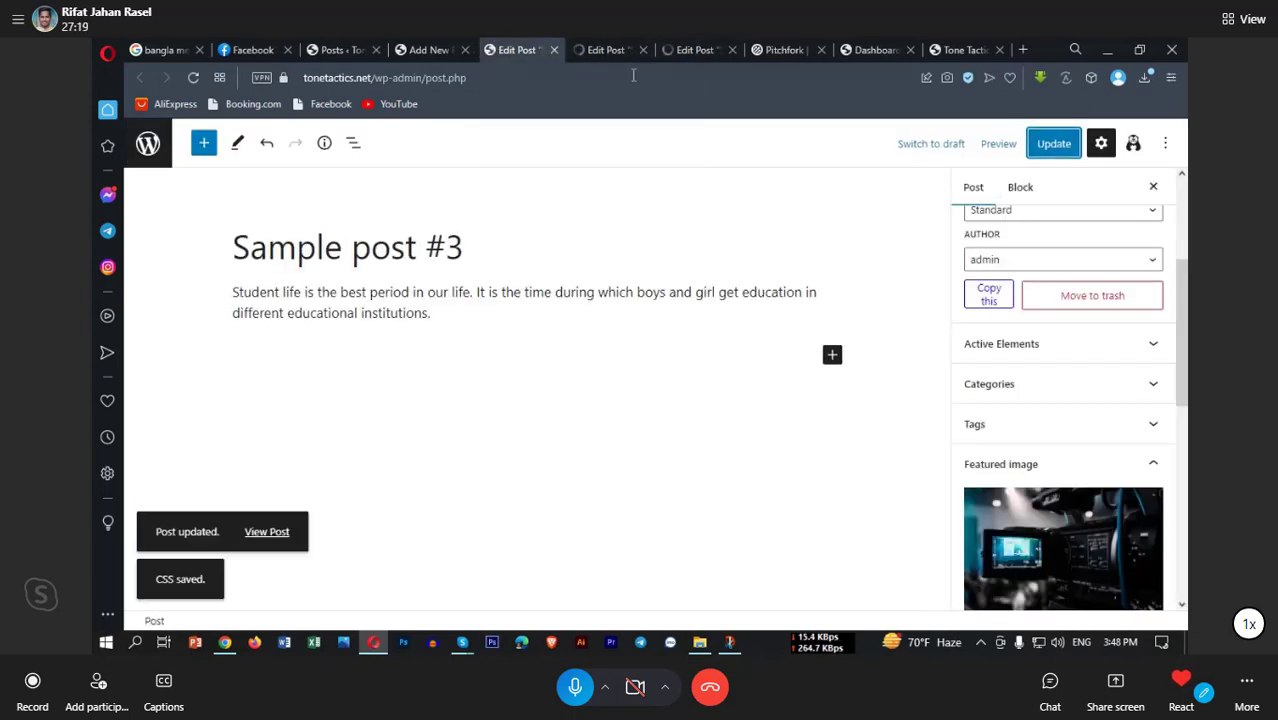
click(554, 49)
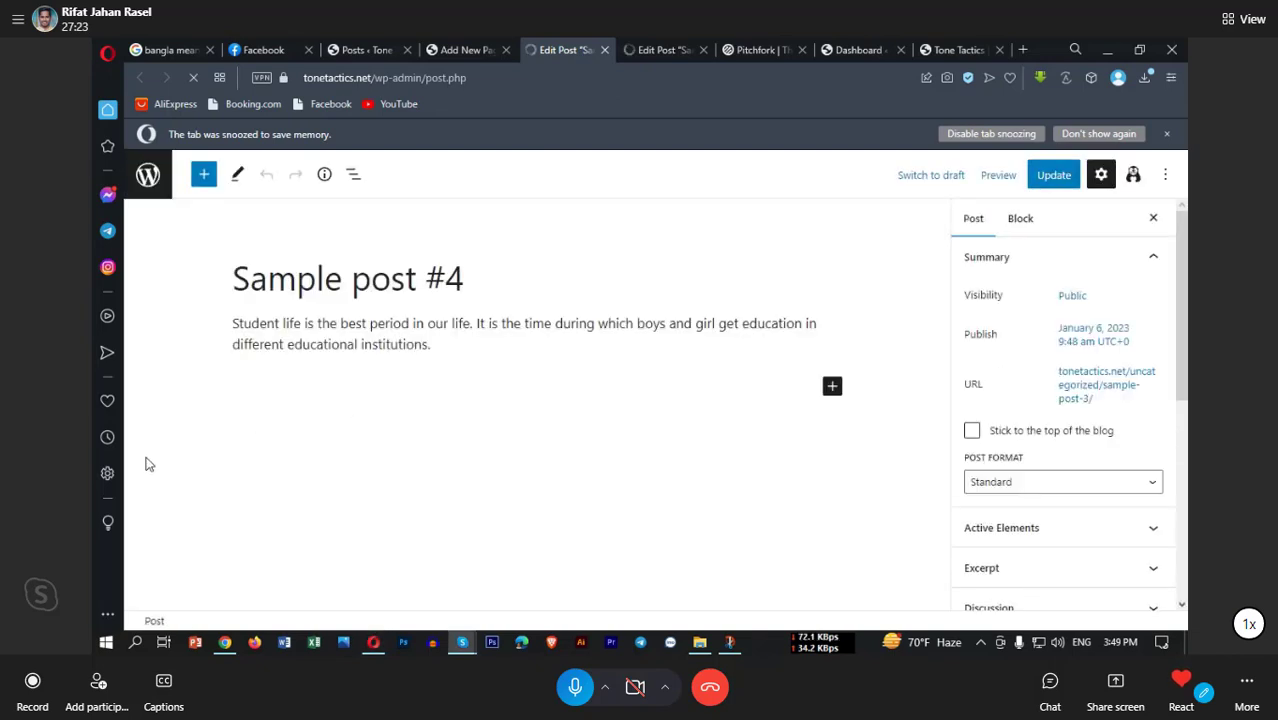
Step: Replace the featured image of "Sample post #4" with the dome security camera photo on yellow, update the post, and close its tab
scroll(1040, 503, down, 1)
scroll(1044, 485, down, 5)
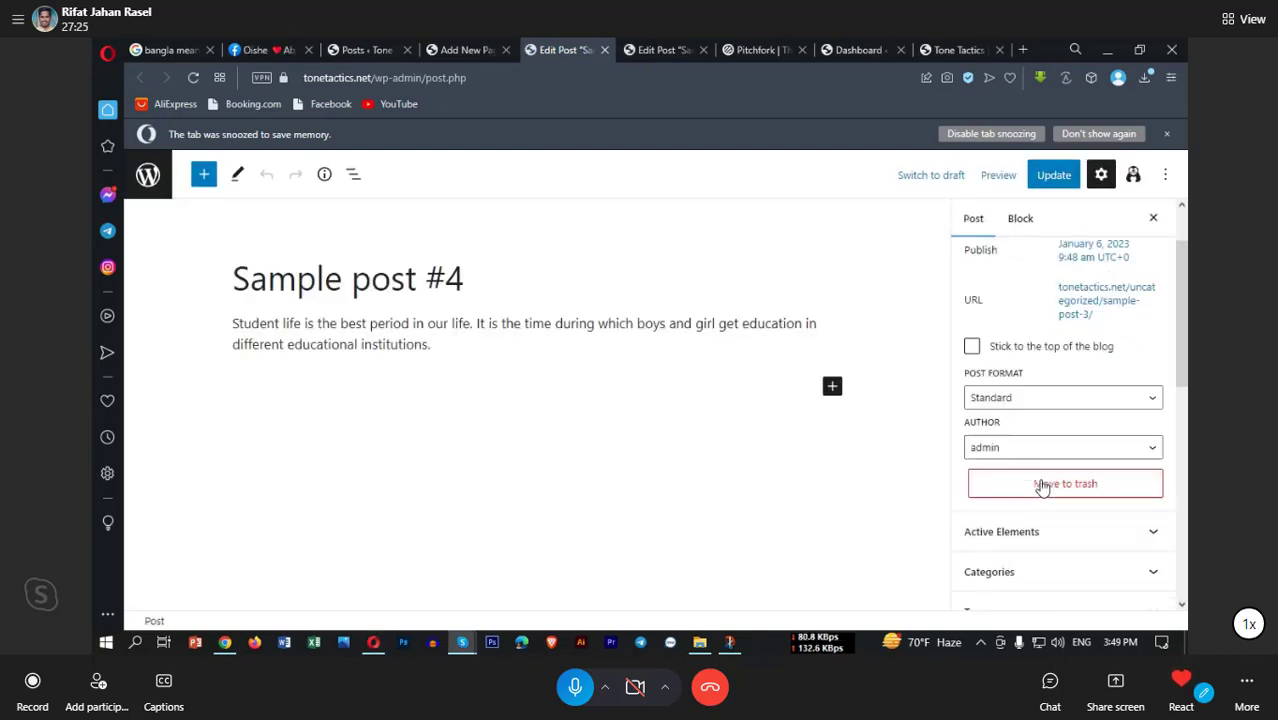
click(1068, 453)
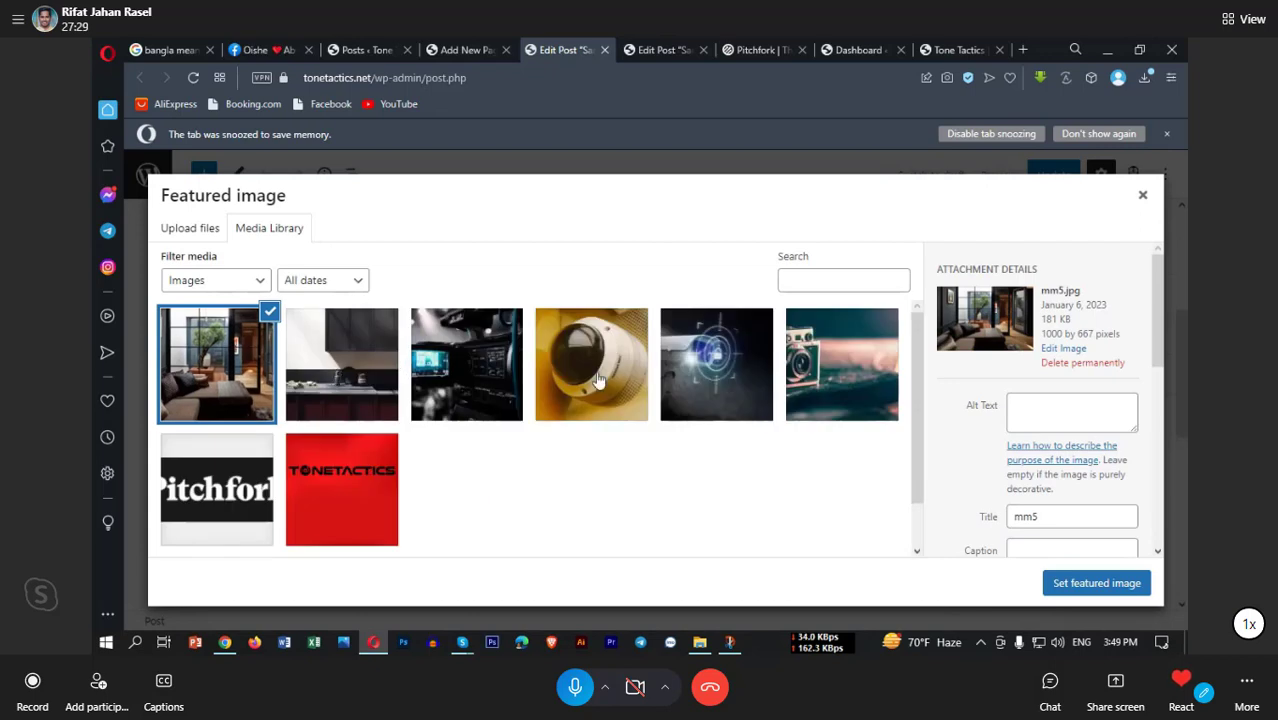
click(610, 388)
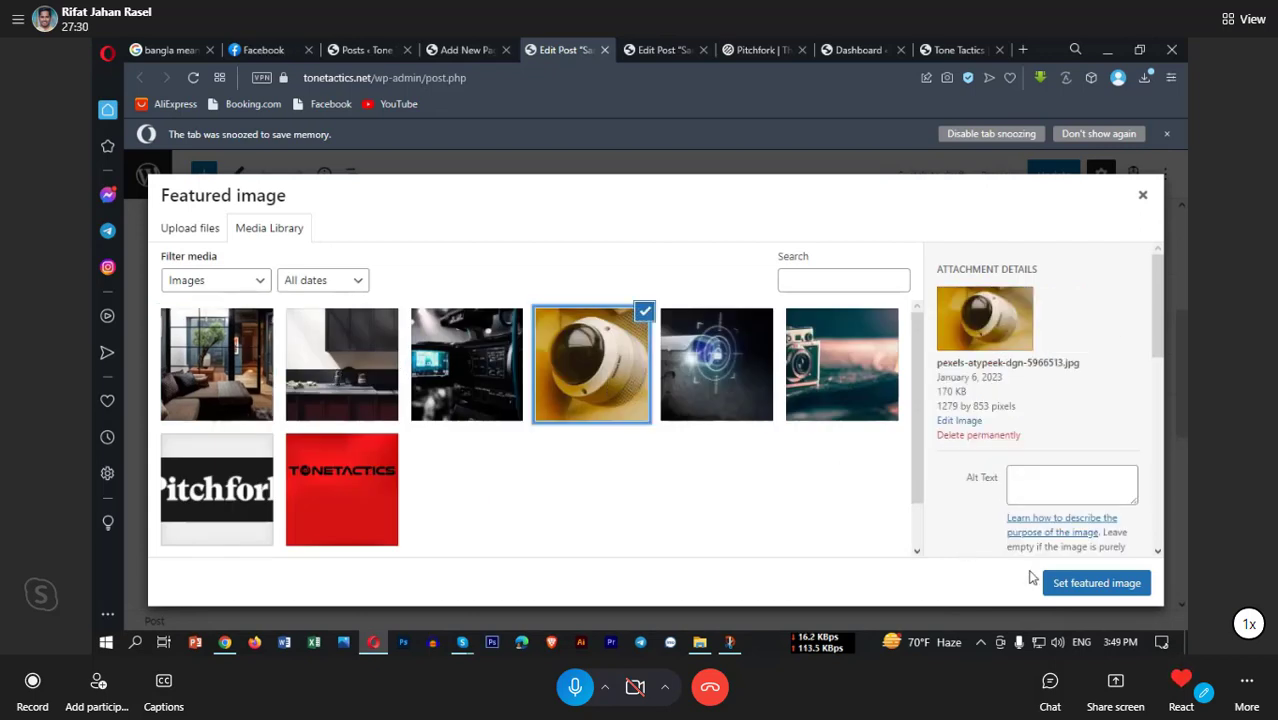
click(1089, 588)
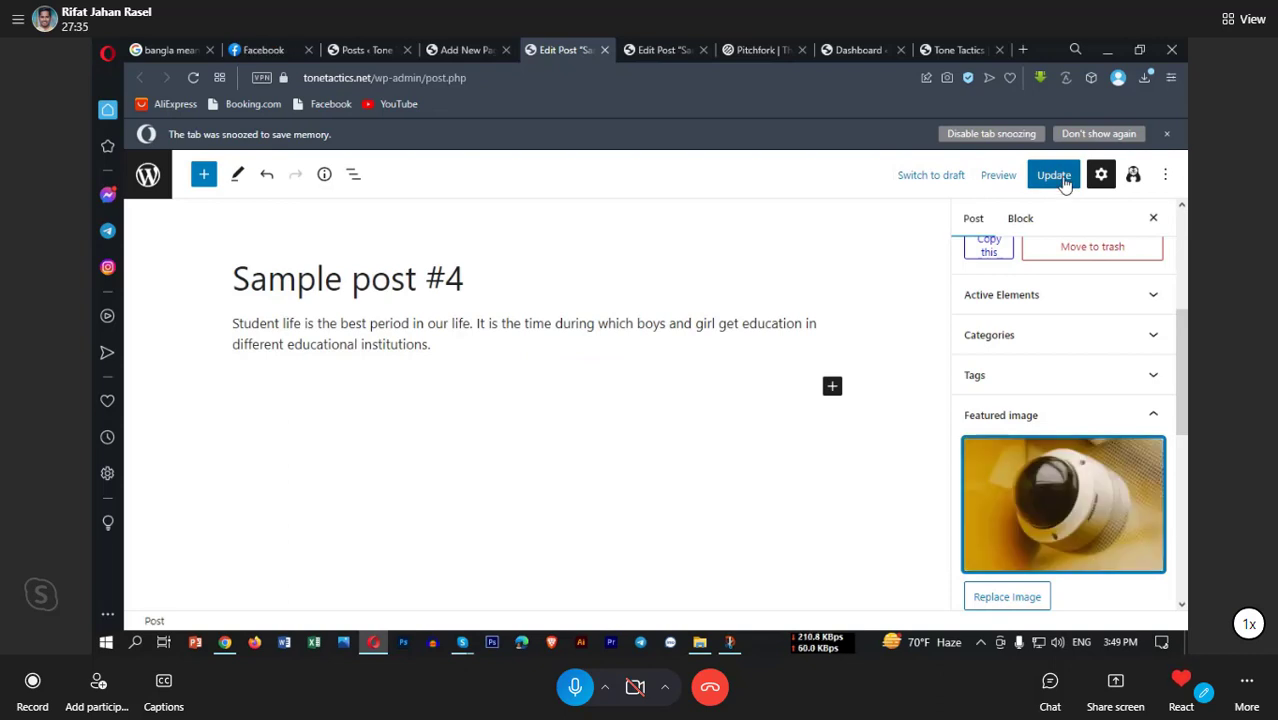
click(1064, 180)
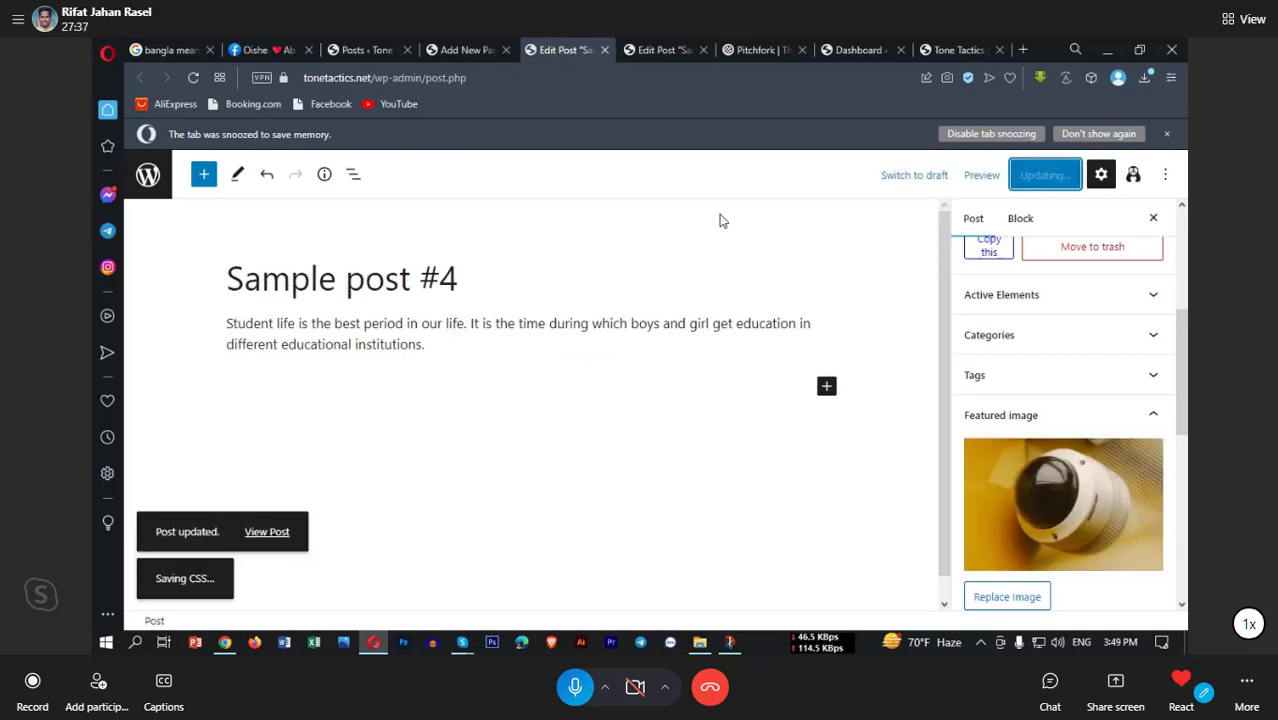
click(603, 50)
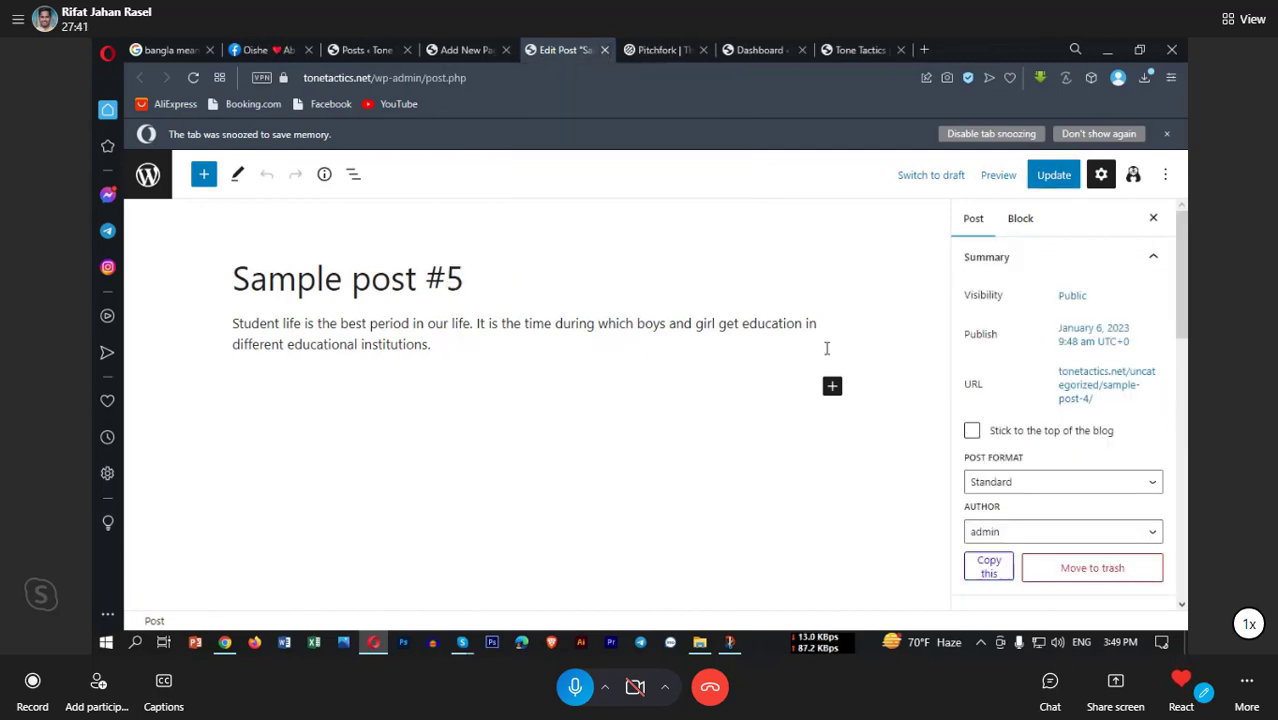
Step: Replace the featured image of "Sample post #5" with the CCTV camera and lock icon photo and update the post
scroll(1078, 495, down, 6)
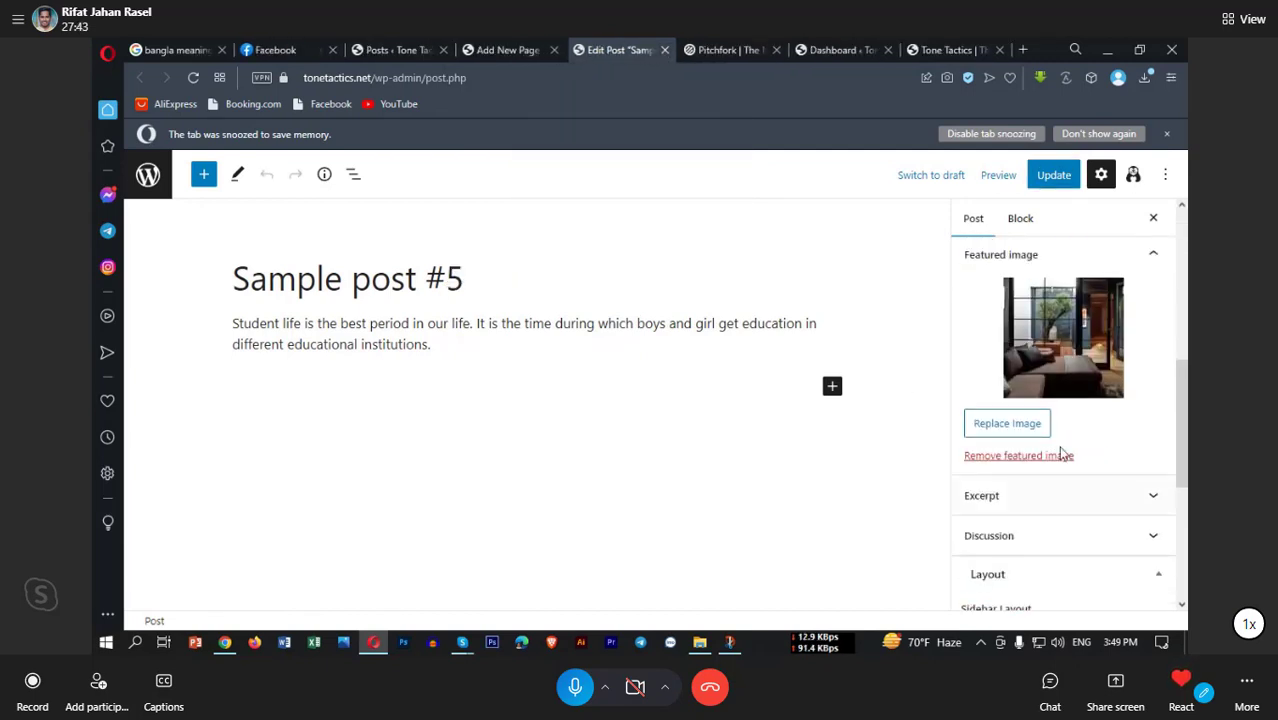
click(1055, 381)
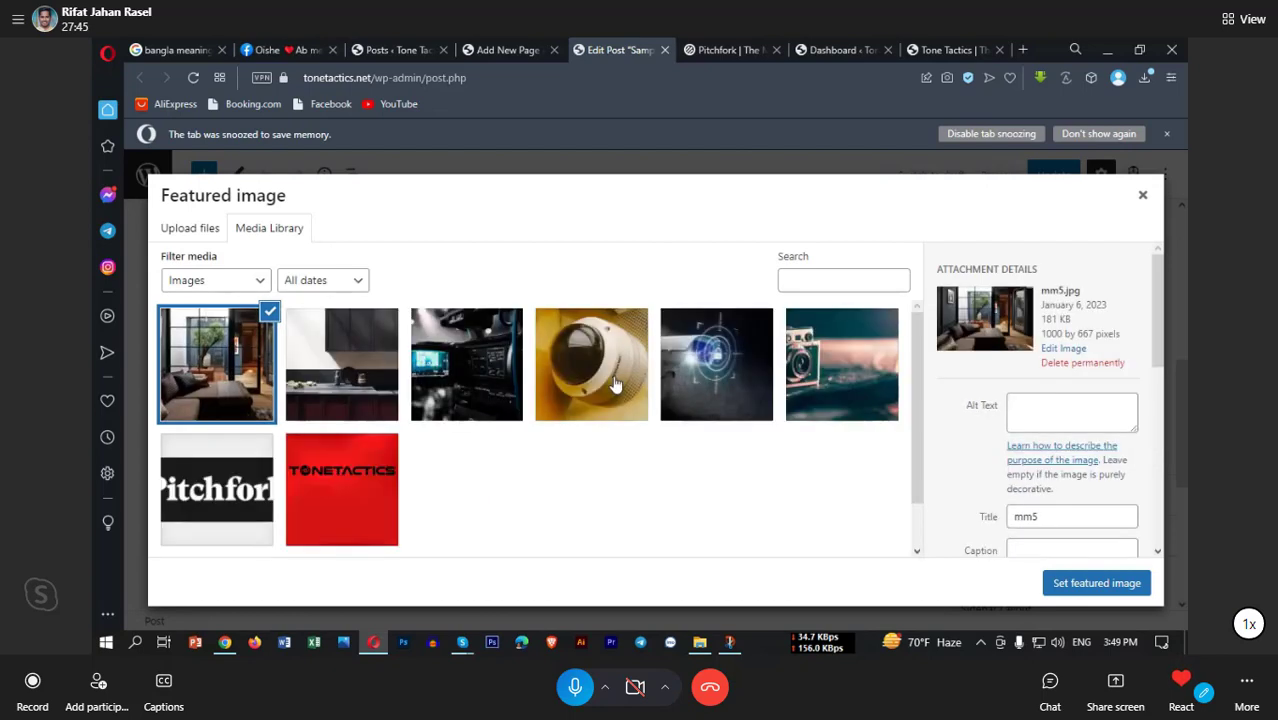
click(736, 380)
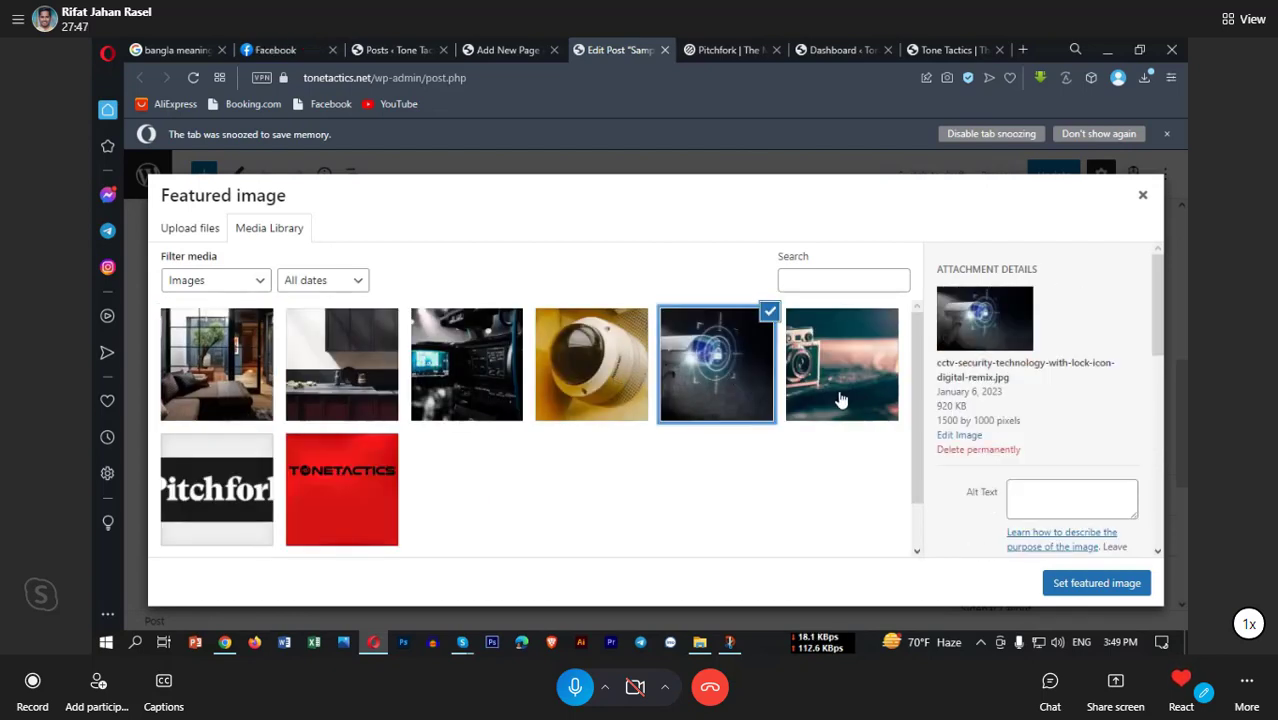
click(1105, 587)
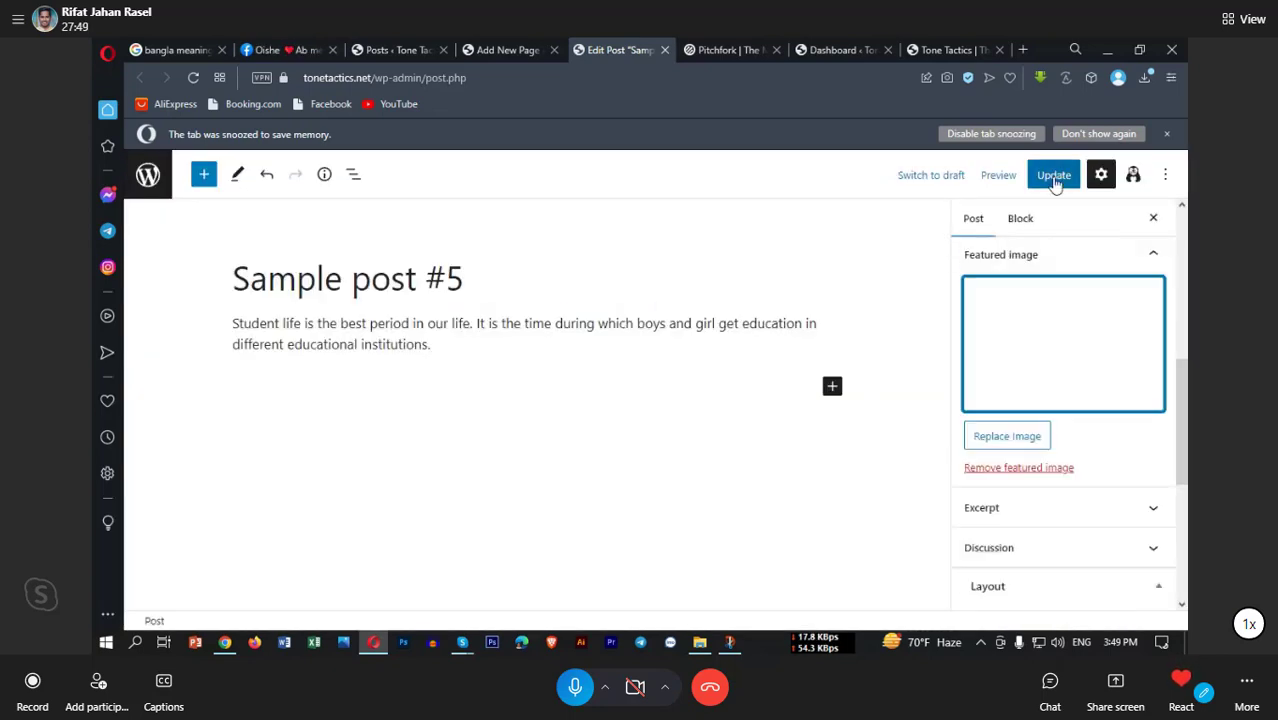
click(1054, 178)
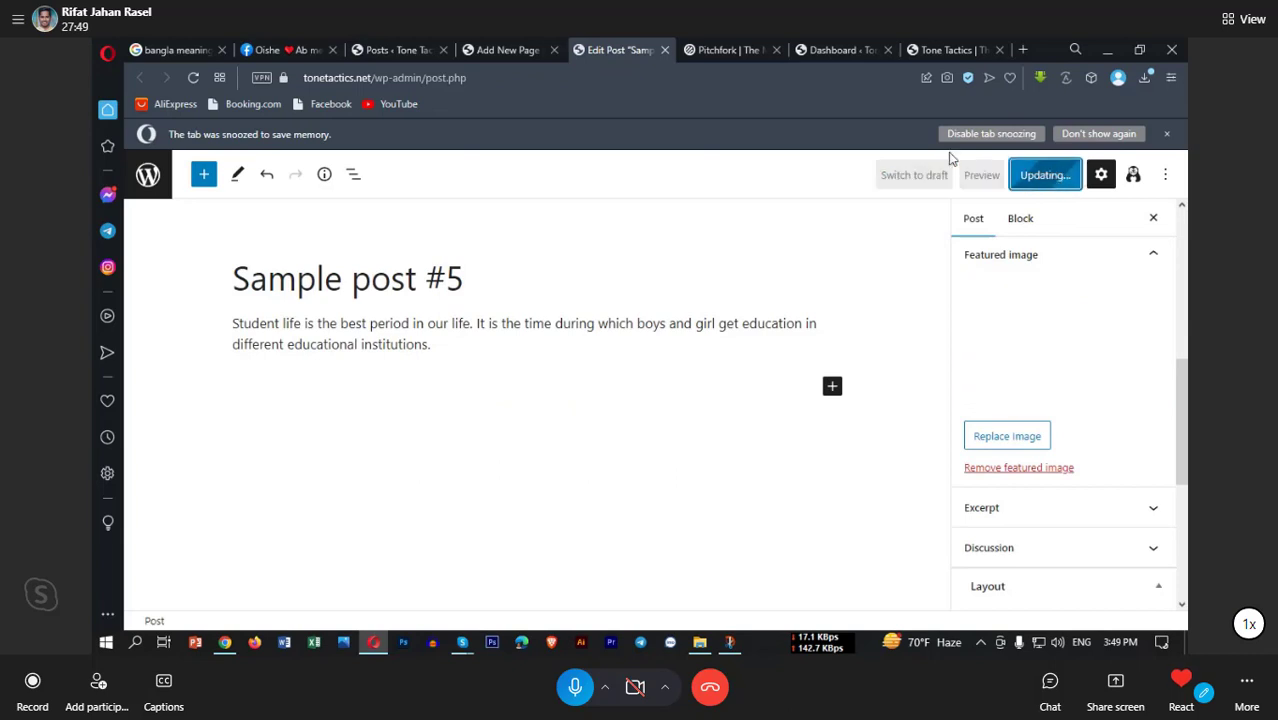
Step: Open the editor of "Sample post #9" in a new tab from the refreshed posts list and close the "Sample post #5" tab
click(377, 58)
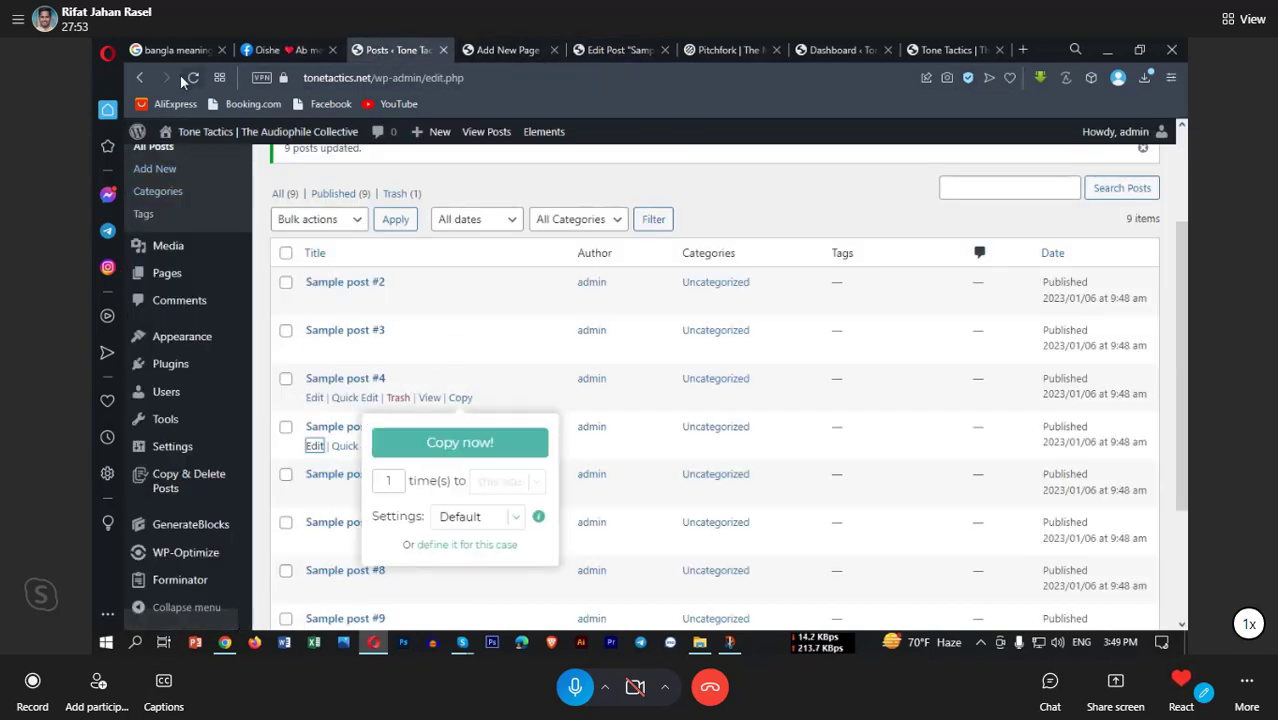
click(190, 77)
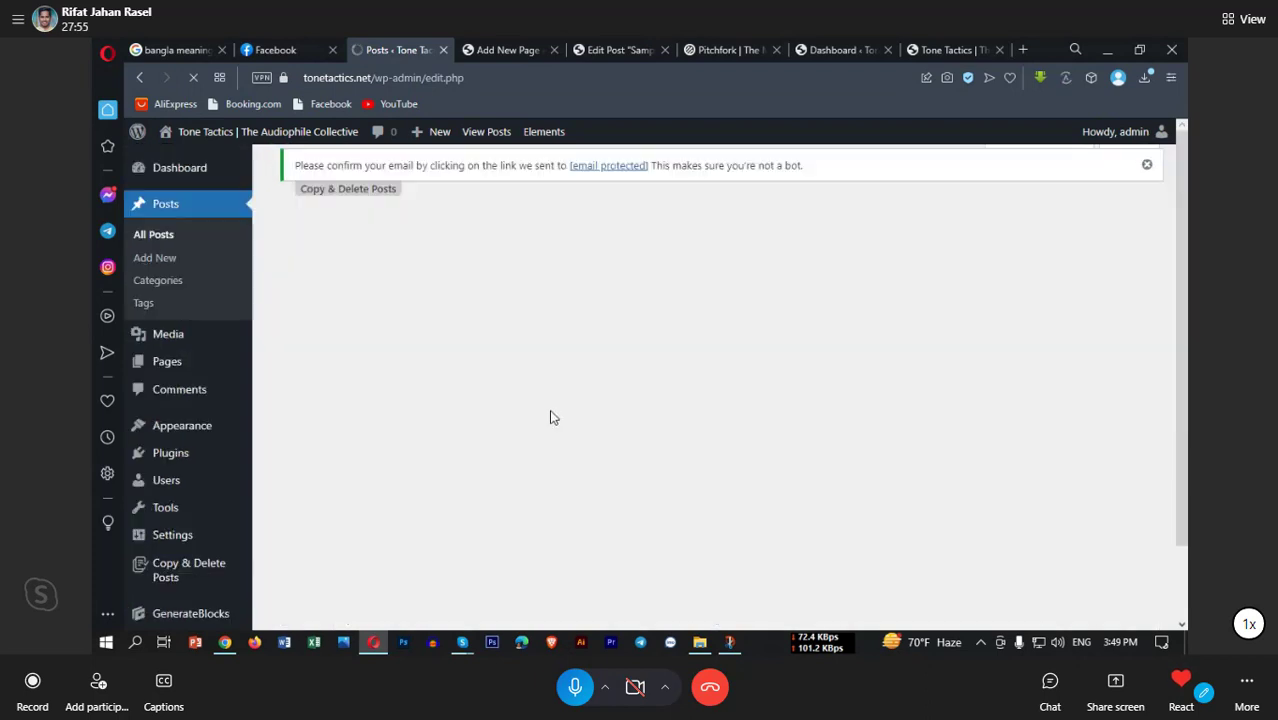
scroll(553, 414, down, 5)
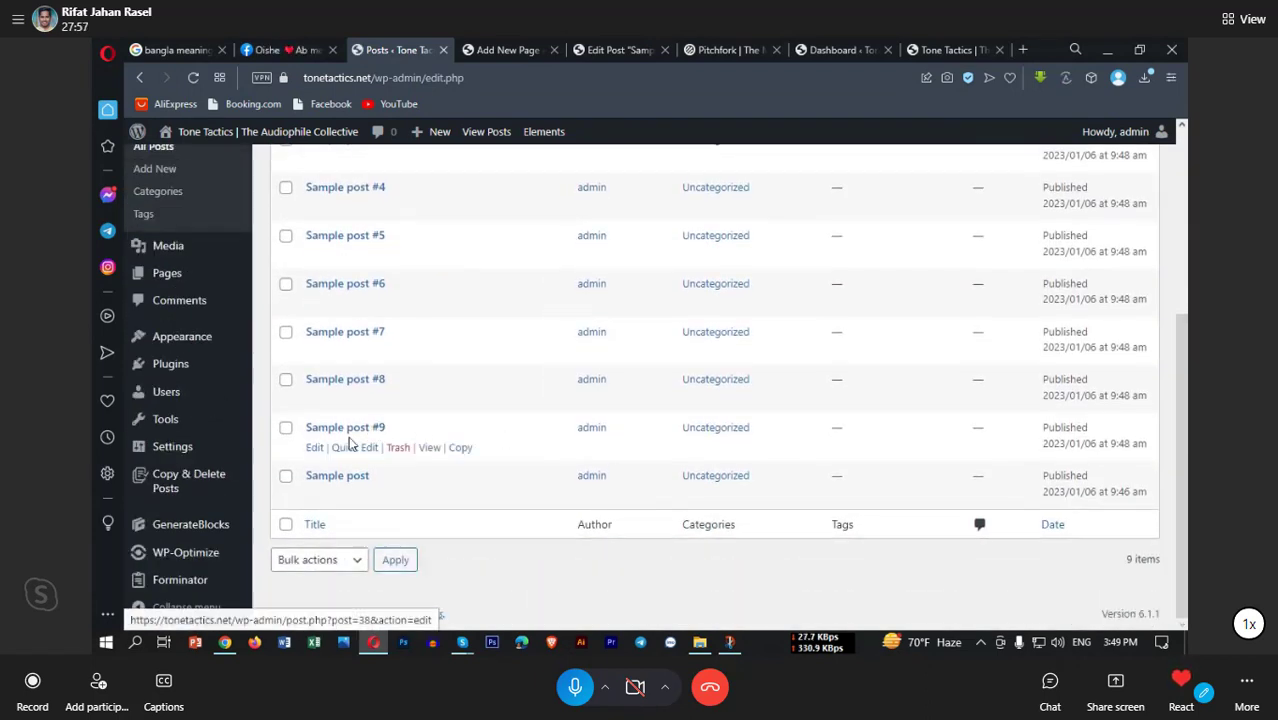
right_click(314, 447)
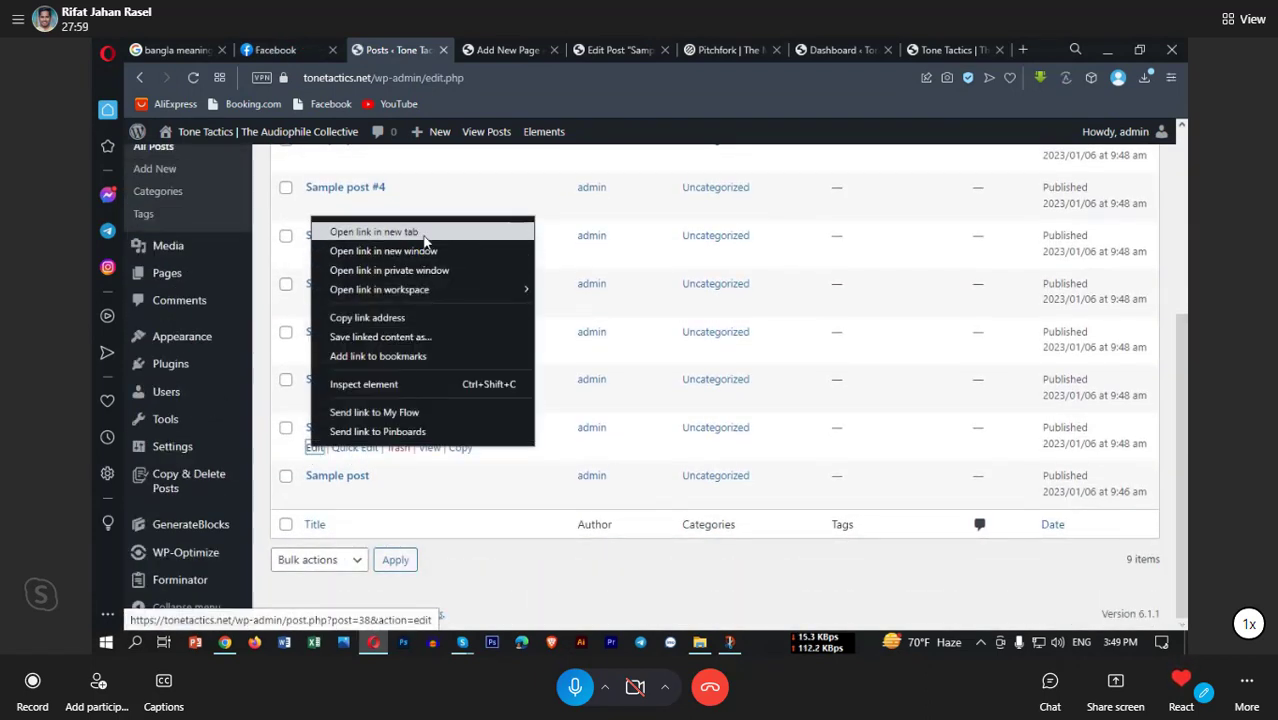
click(424, 232)
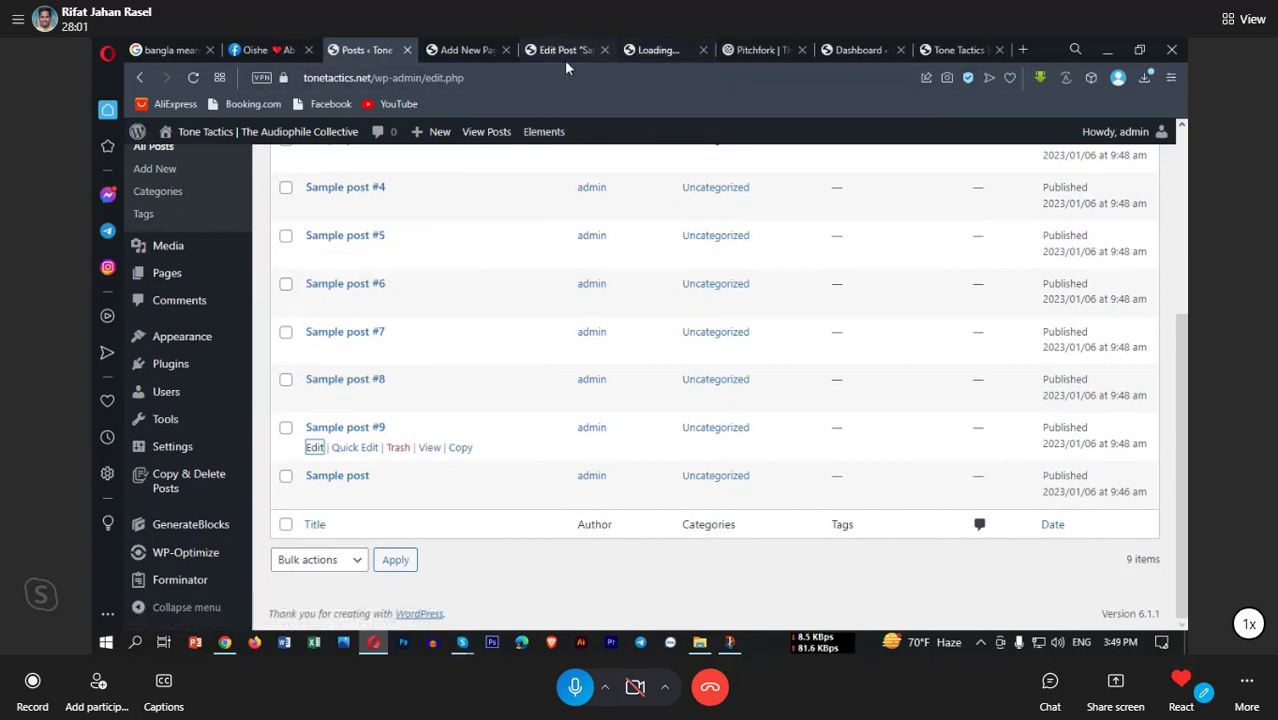
click(662, 49)
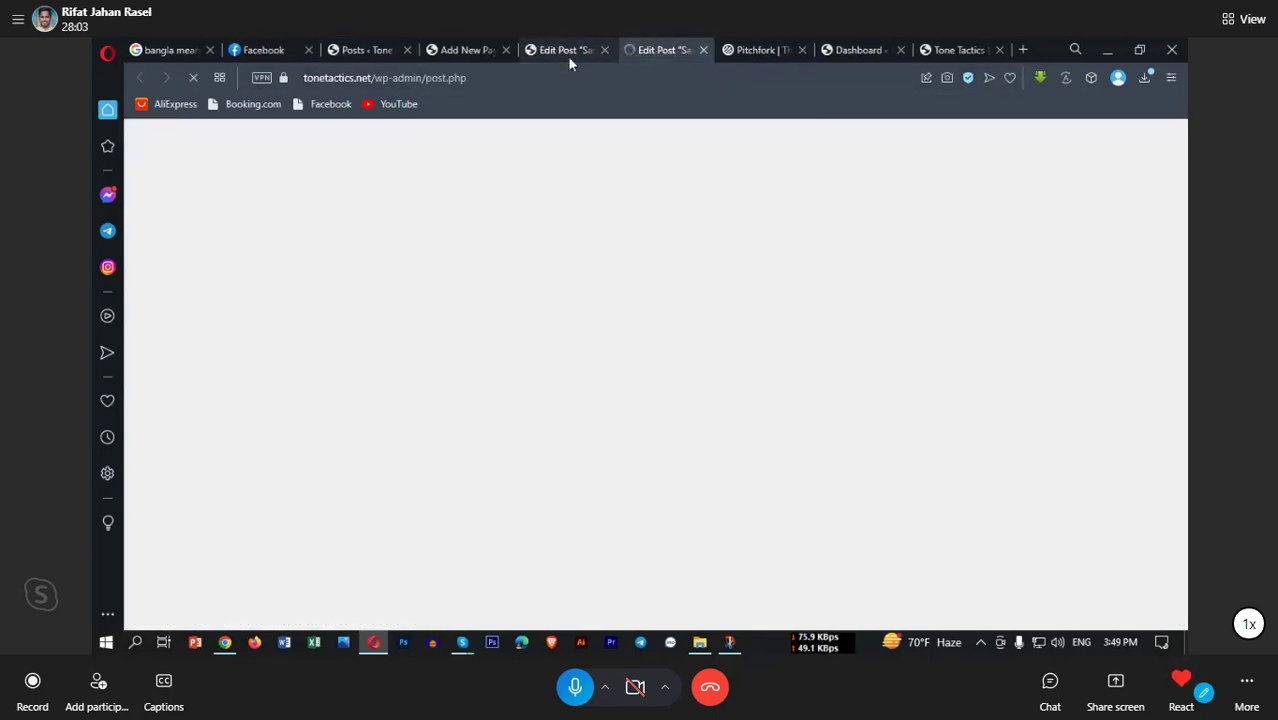
click(551, 50)
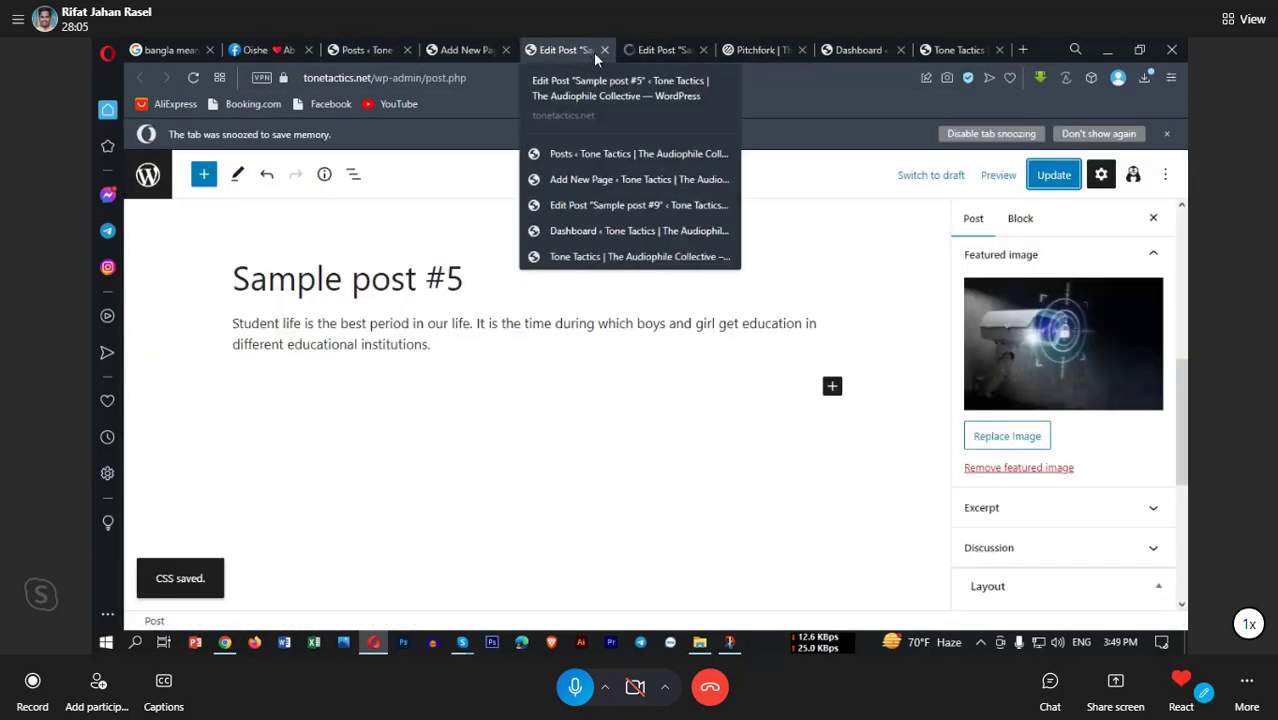
click(603, 50)
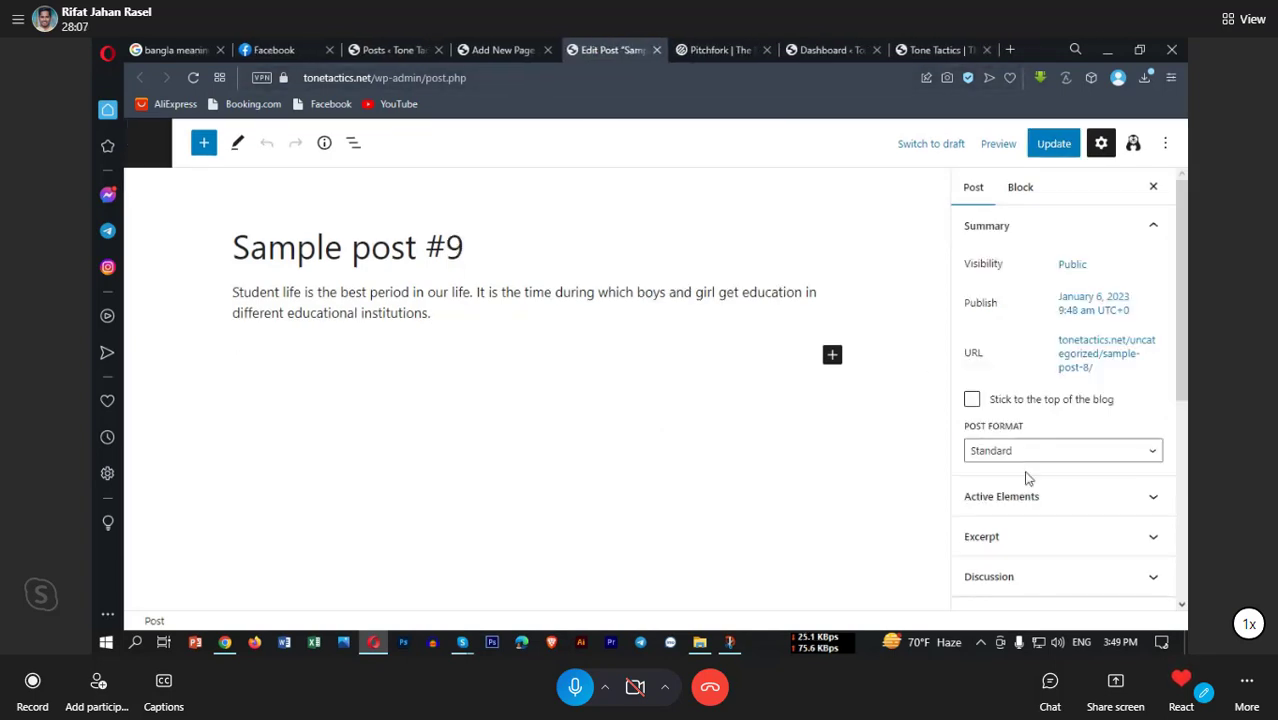
Step: Replace the featured image of "Sample post #9" with the vintage camera photo, update the post, and close its tab
scroll(1047, 533, down, 3)
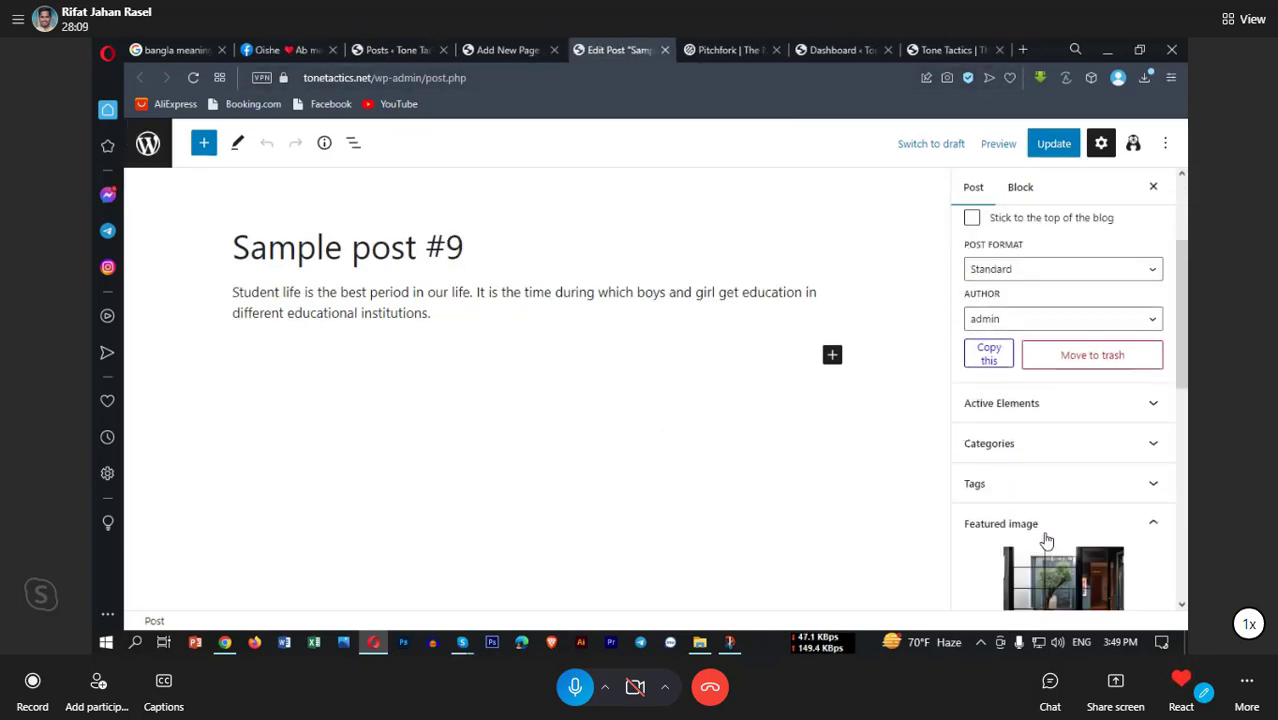
scroll(1047, 540, down, 3)
click(1031, 342)
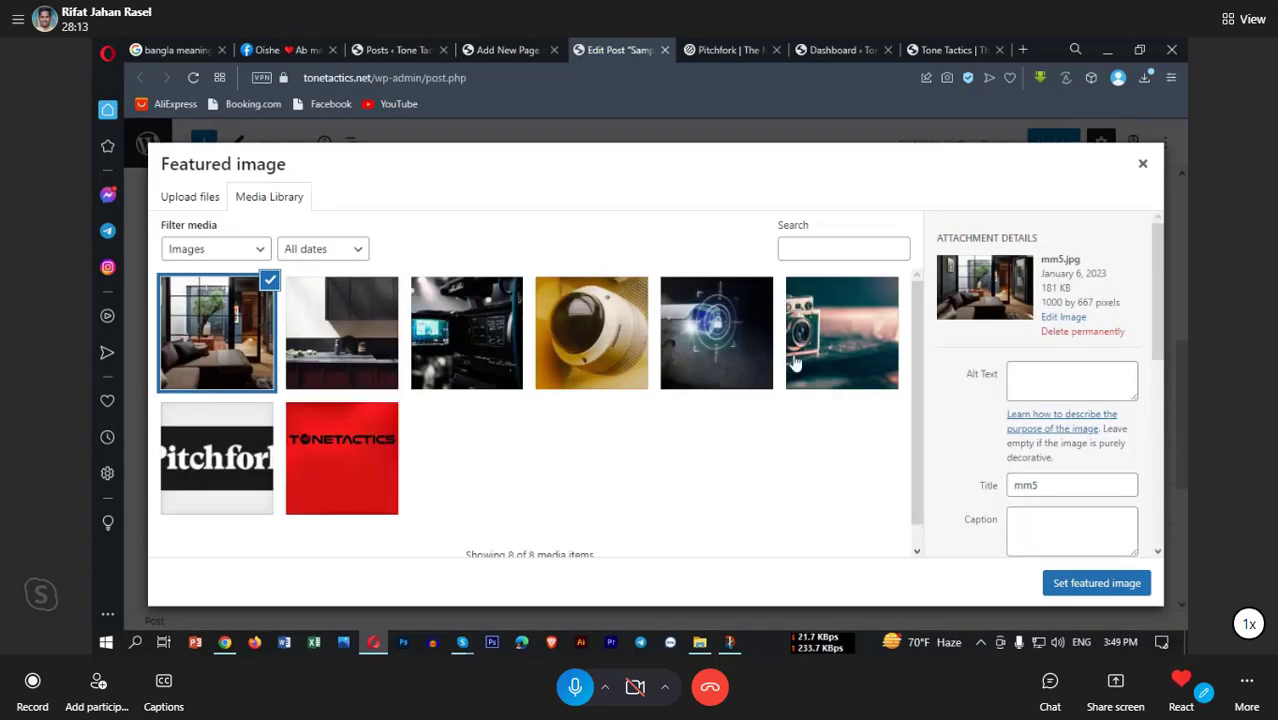
click(836, 360)
click(1096, 582)
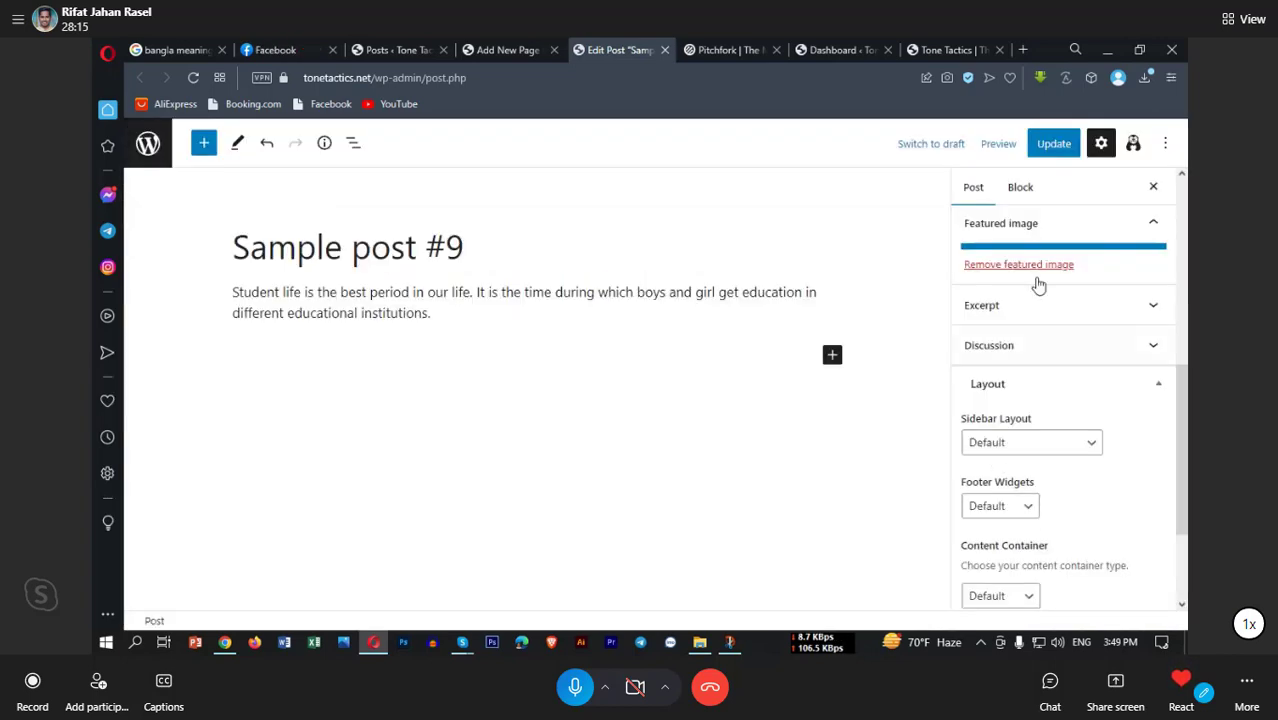
click(1055, 145)
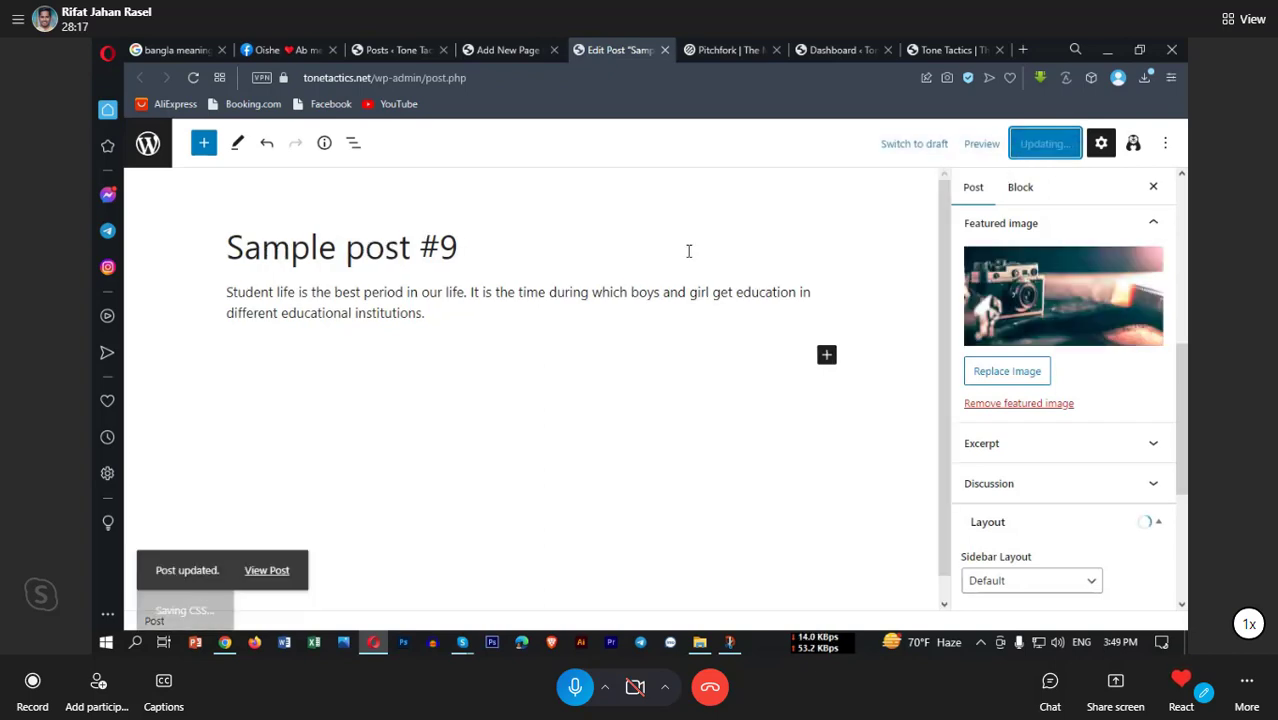
click(664, 50)
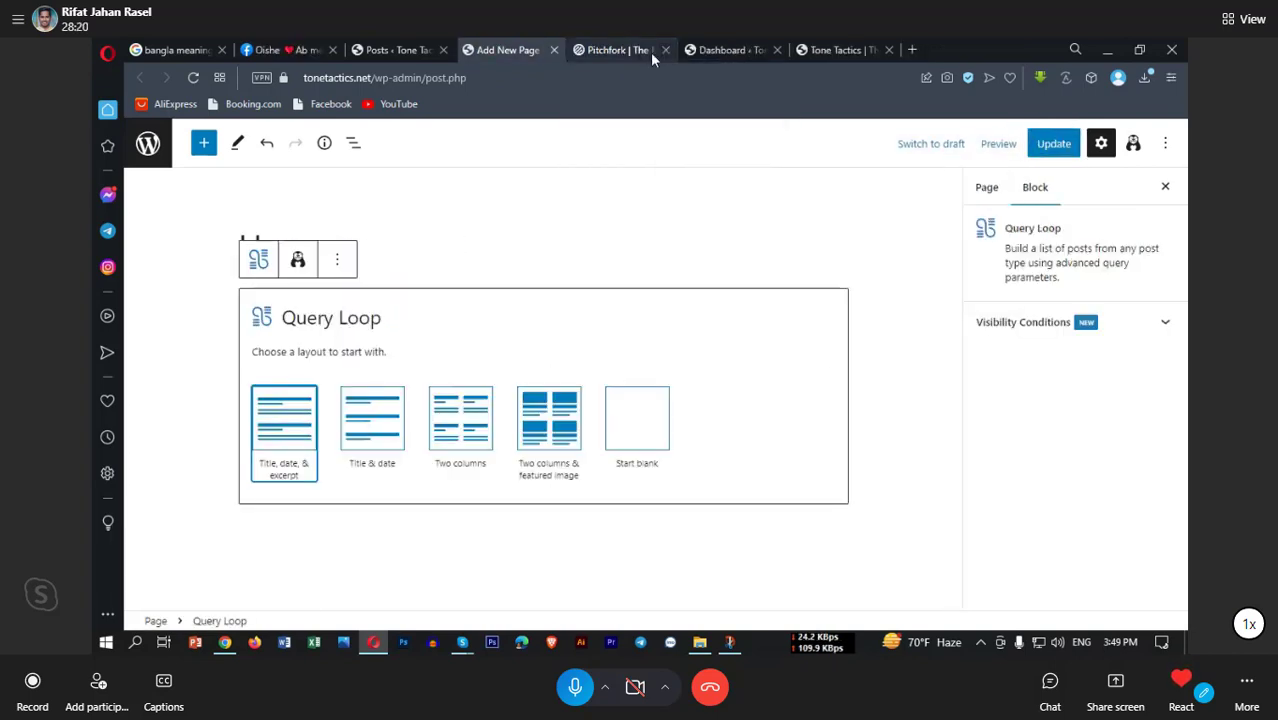
Step: Reload the Home page editor, discarding its unsaved changes, and dismiss the autosave notice
click(193, 78)
click(720, 160)
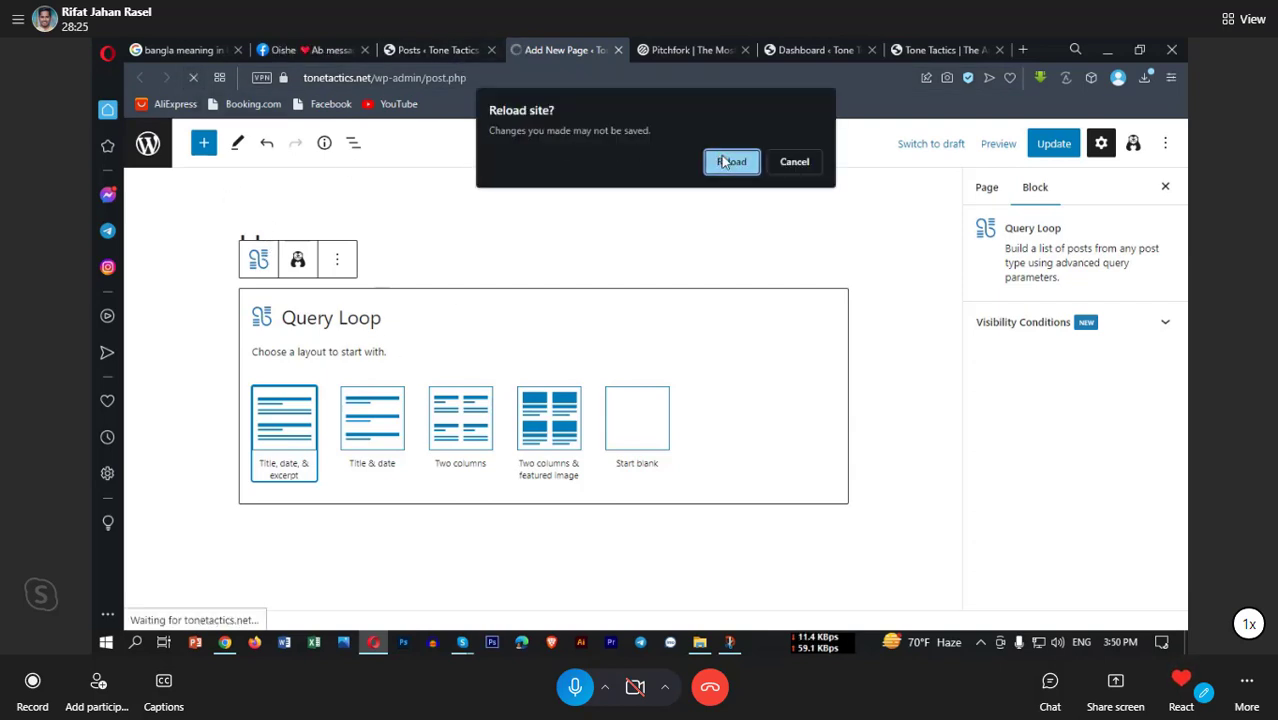
click(108, 195)
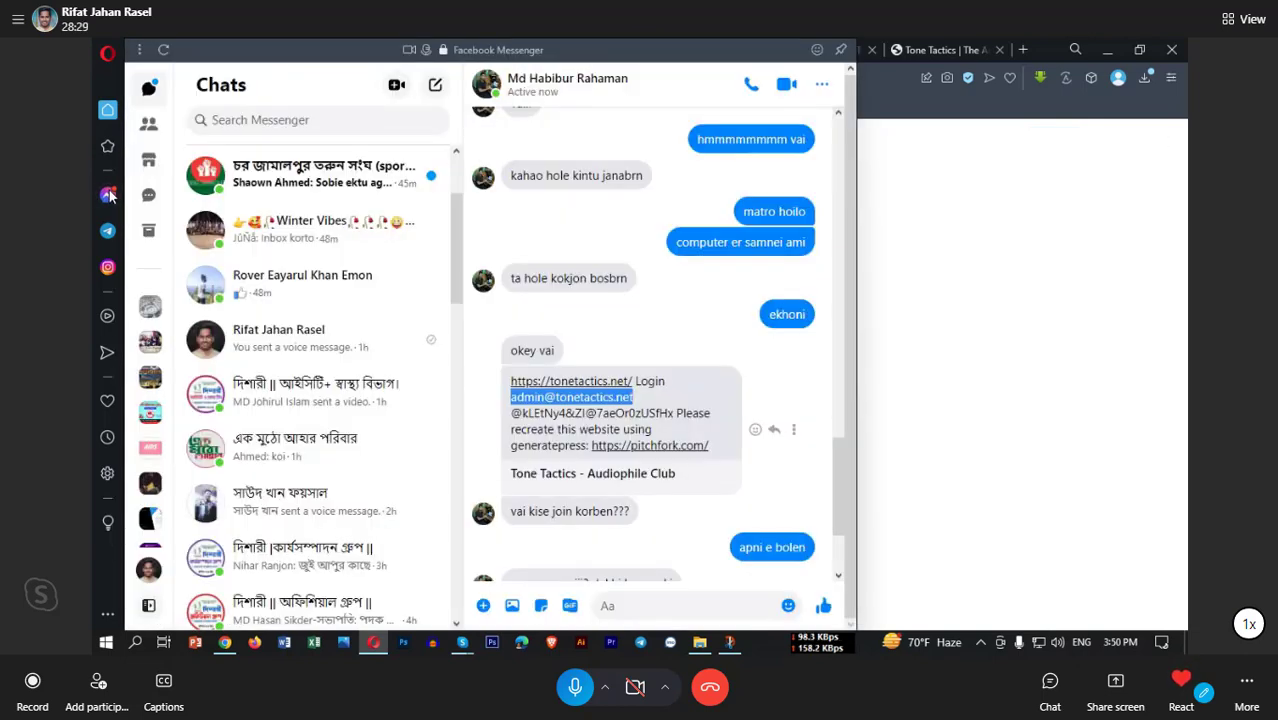
click(576, 57)
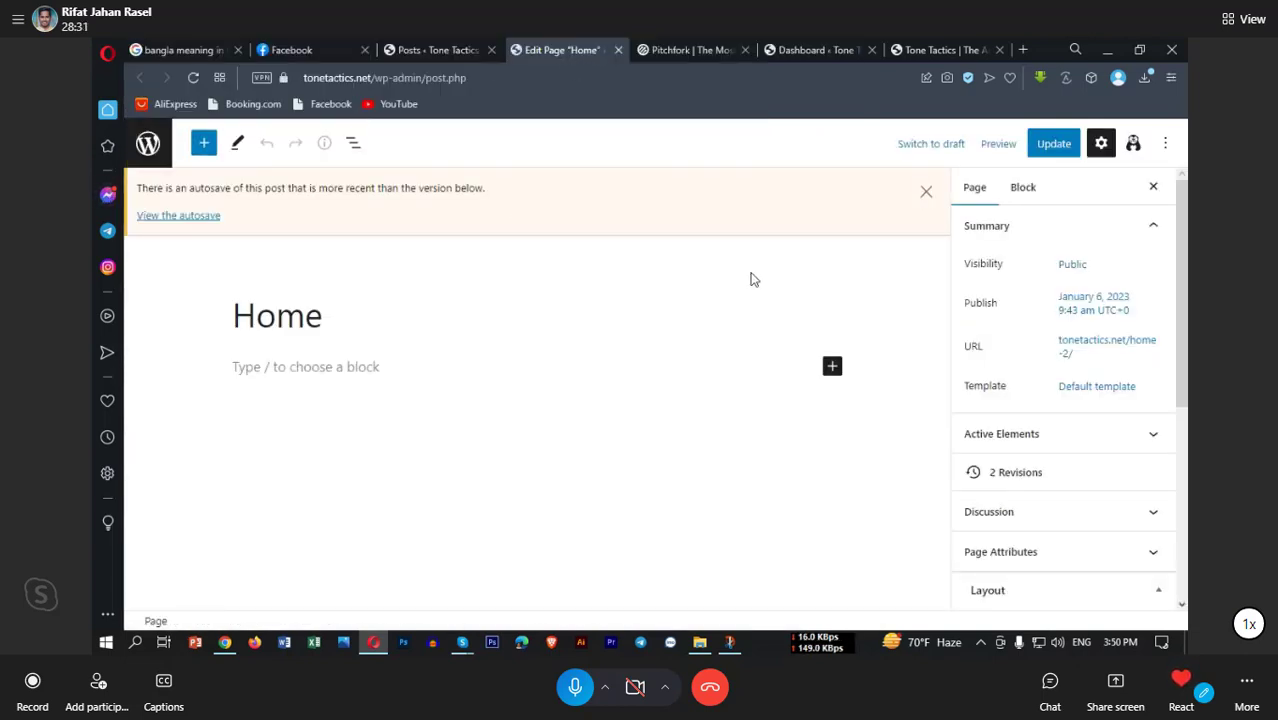
click(927, 193)
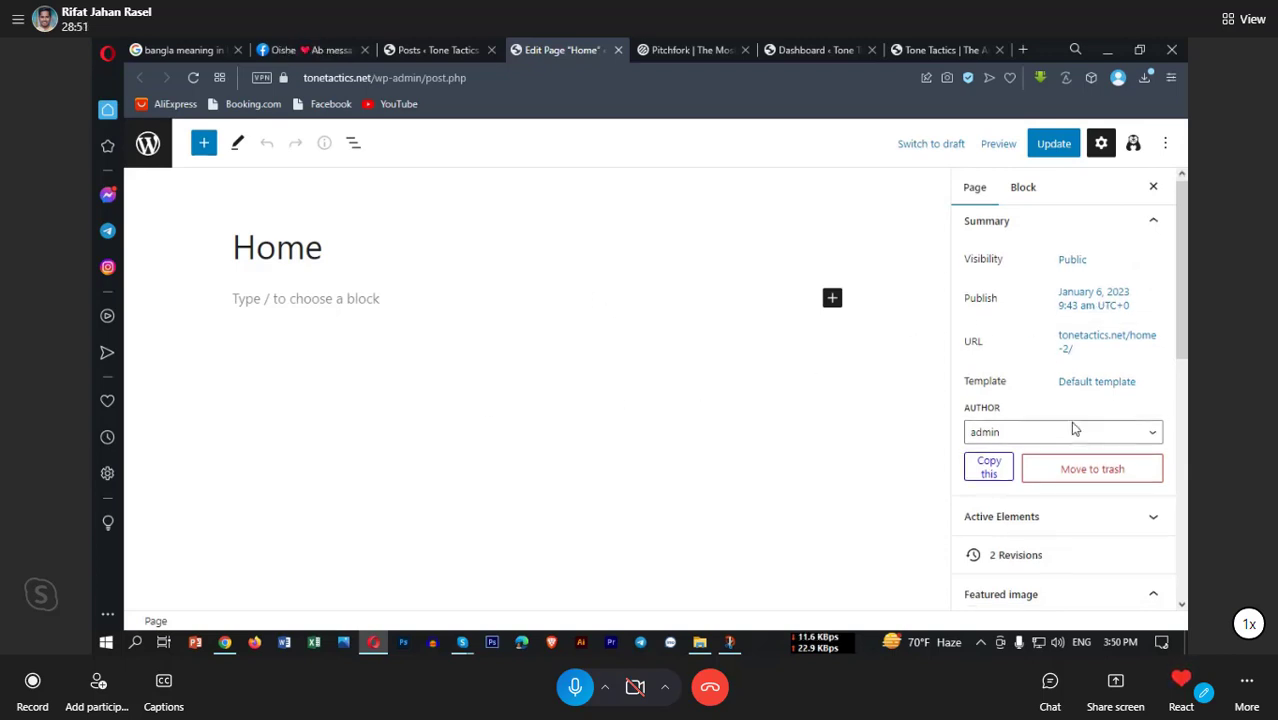
Step: Look through the Home page's settings and open the block inserter for the empty page content
scroll(1073, 428, down, 2)
scroll(1030, 456, down, 1)
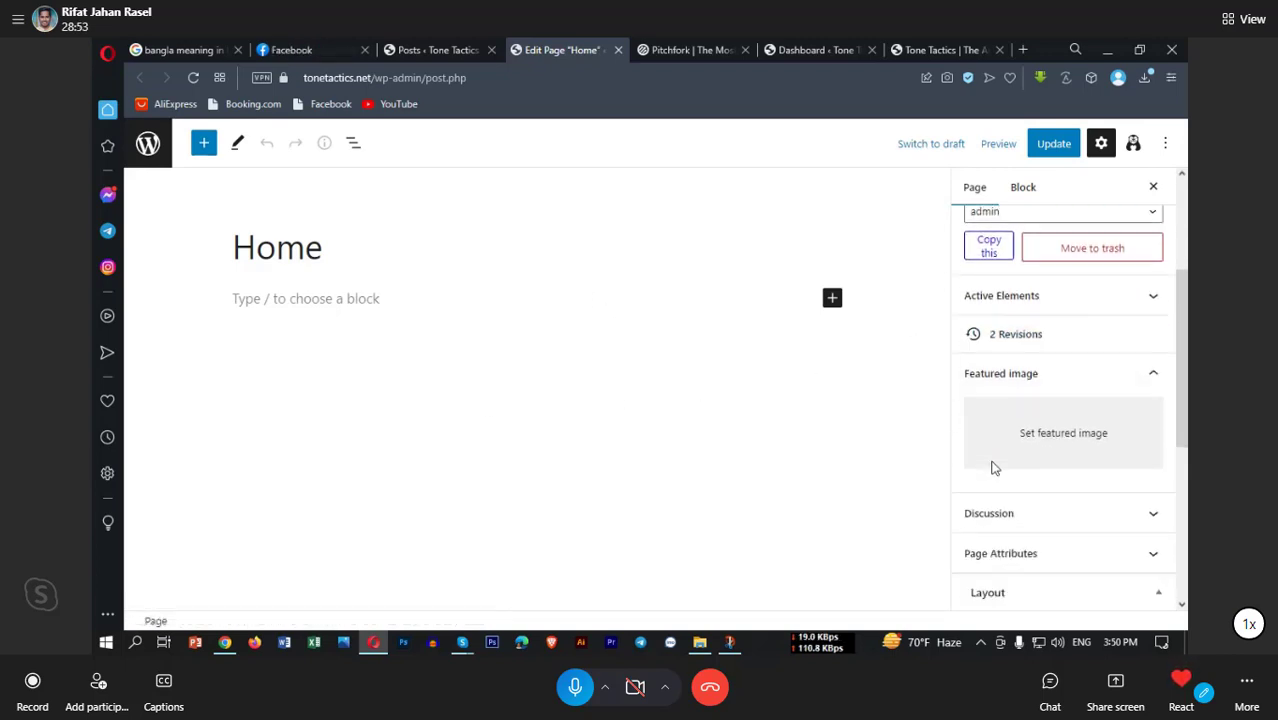
scroll(960, 440, up, 1)
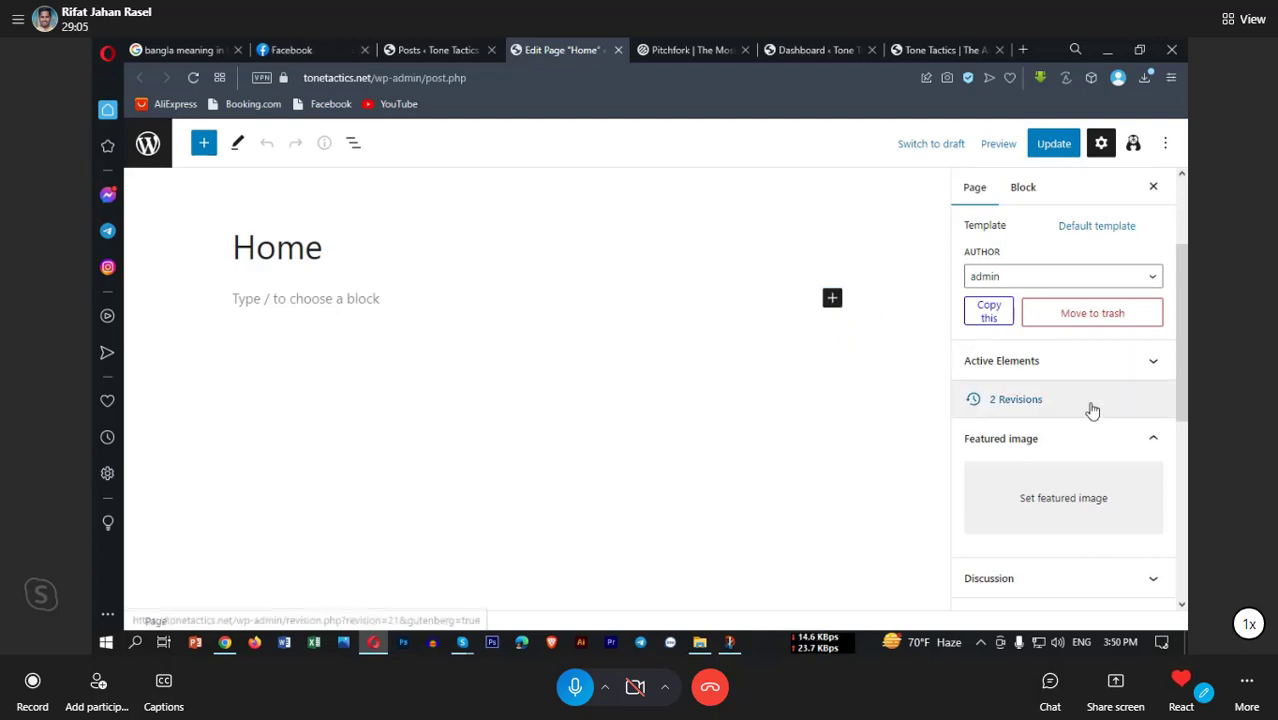
scroll(1061, 414, down, 3)
click(831, 299)
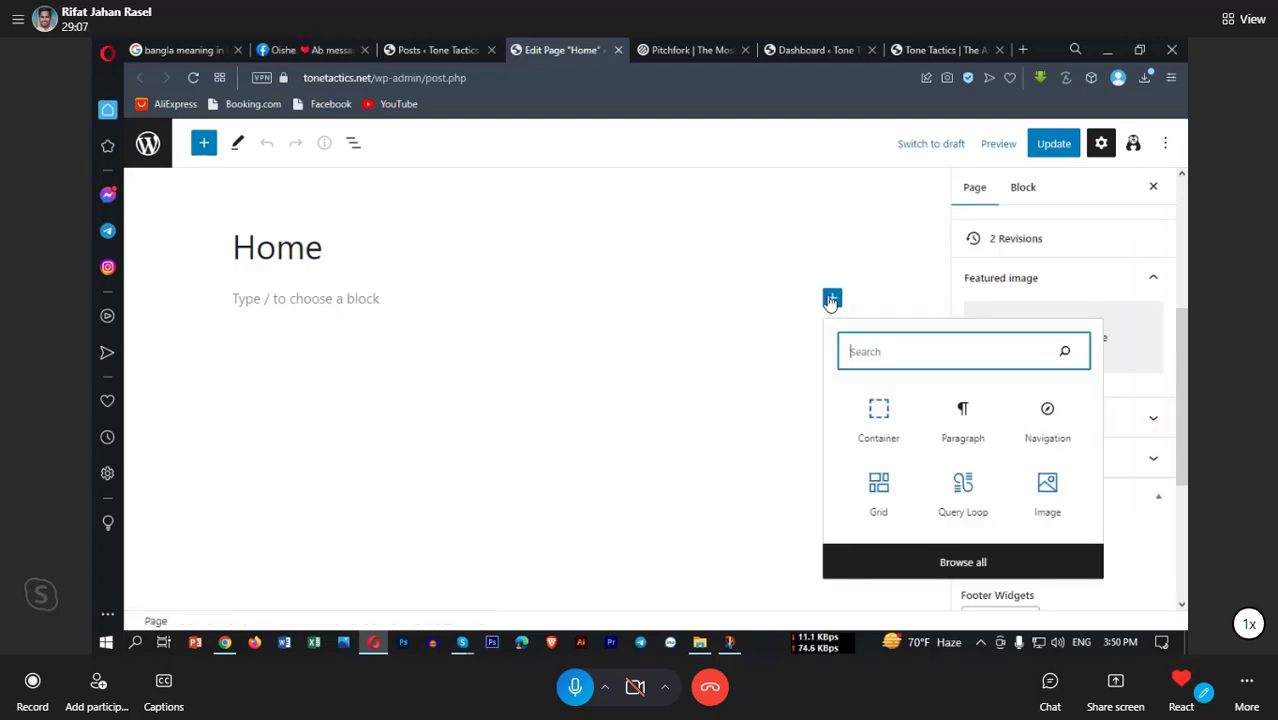
Step: Examine the Pitchfork homepage's layout, from the three-column top stories and The Latest list to the Reviews section
click(643, 50)
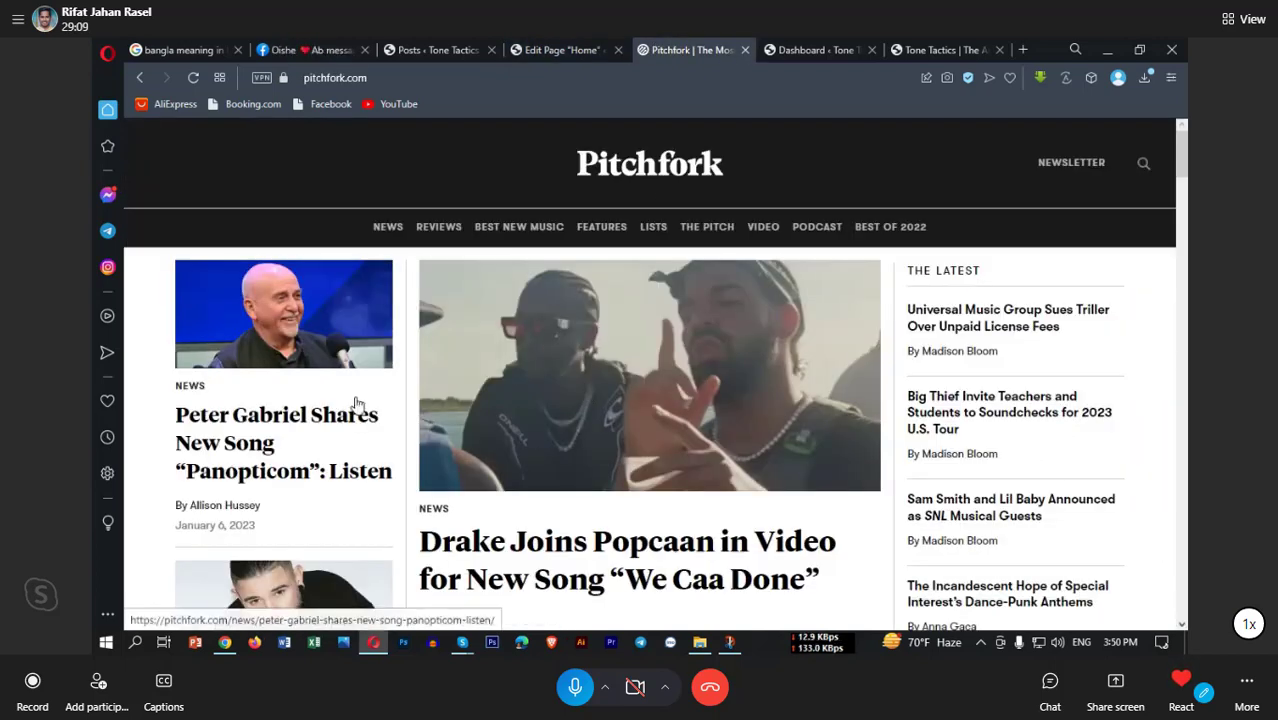
scroll(864, 525, down, 3)
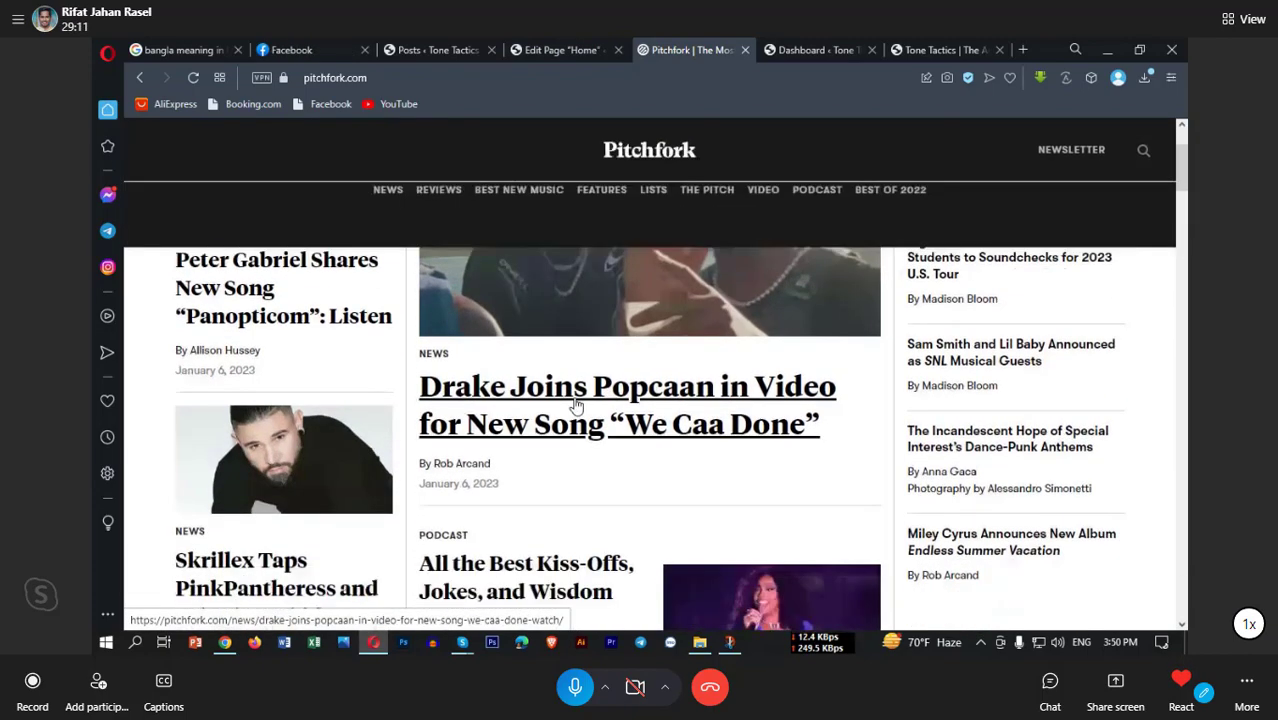
scroll(771, 404, up, 3)
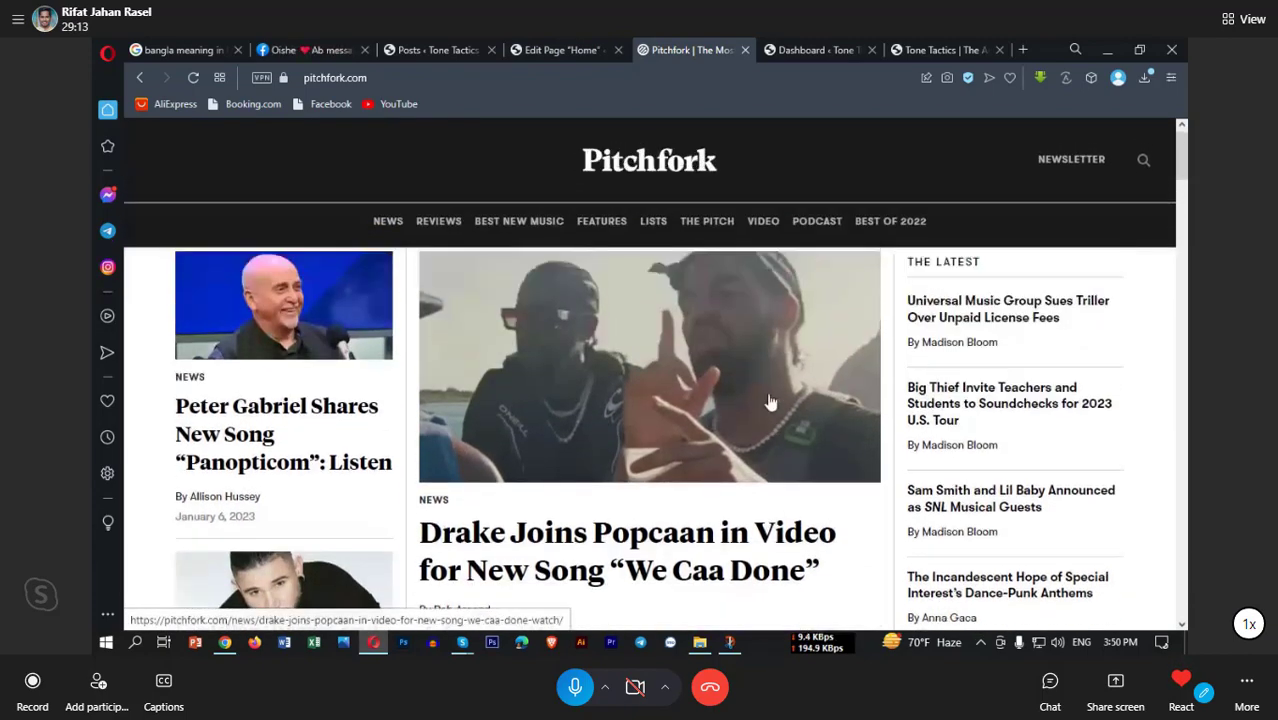
scroll(772, 400, down, 3)
scroll(700, 405, up, 3)
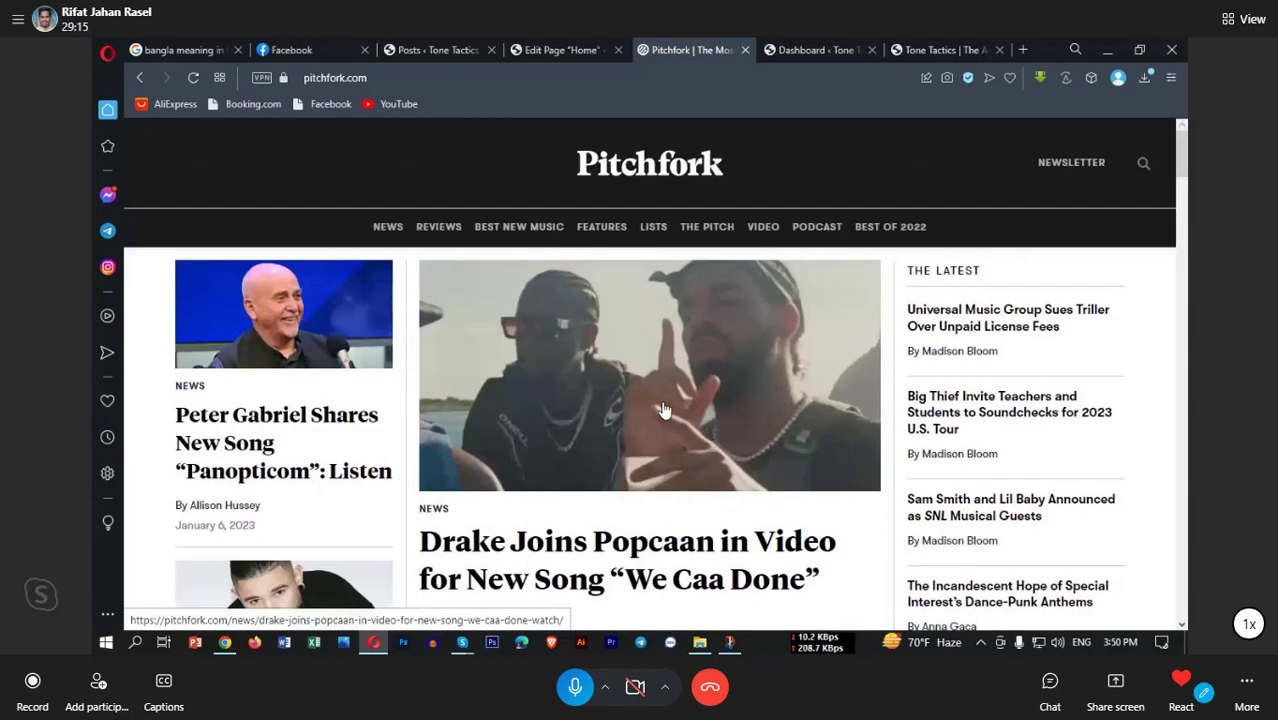
scroll(664, 410, down, 5)
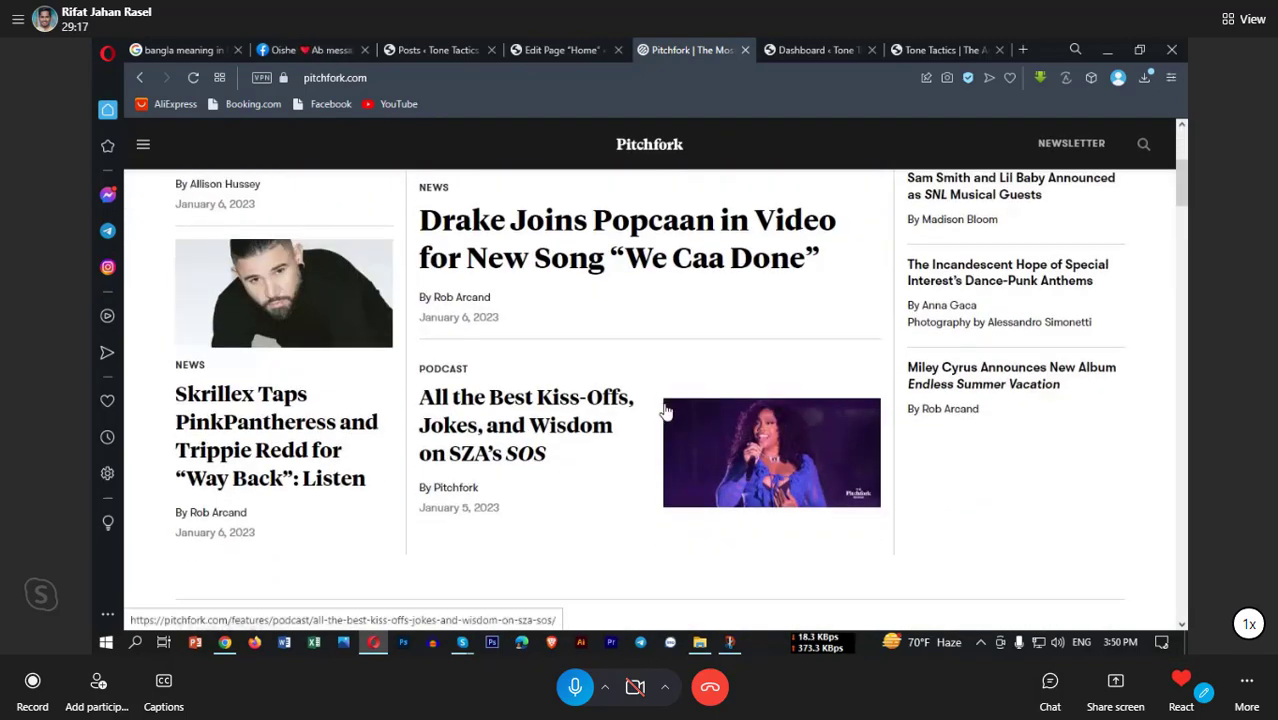
scroll(670, 410, down, 5)
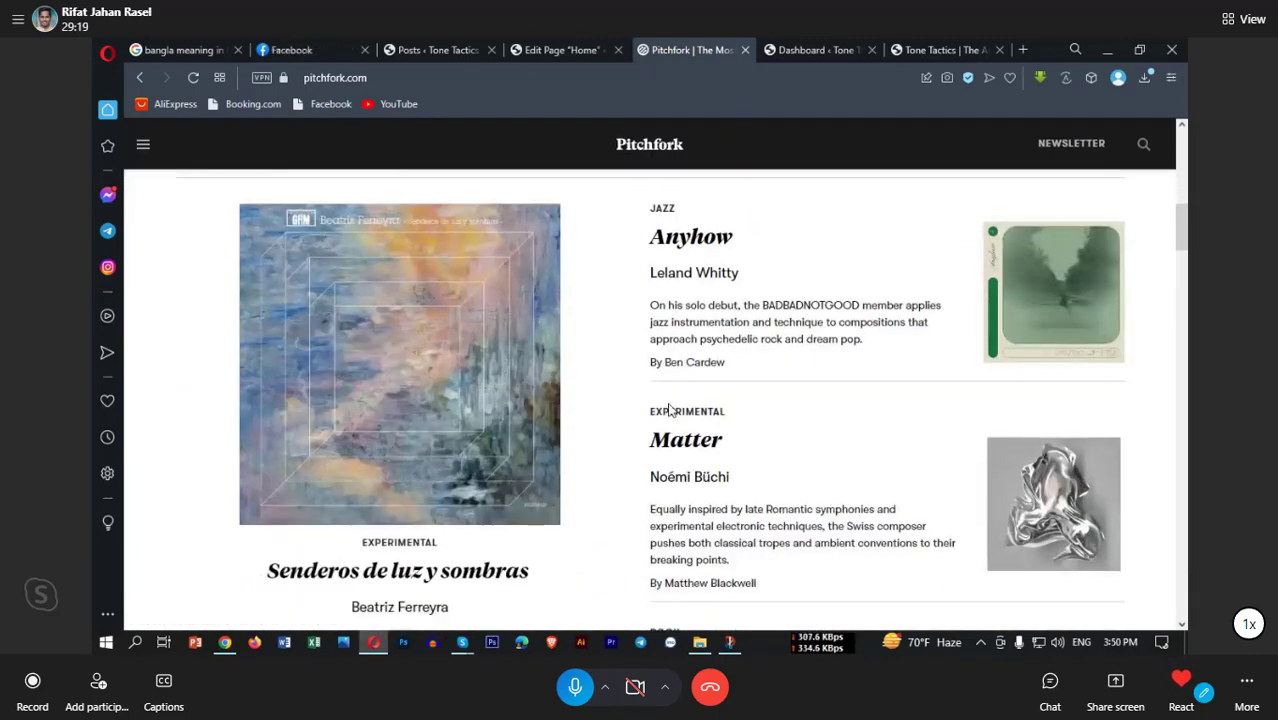
scroll(668, 408, up, 10)
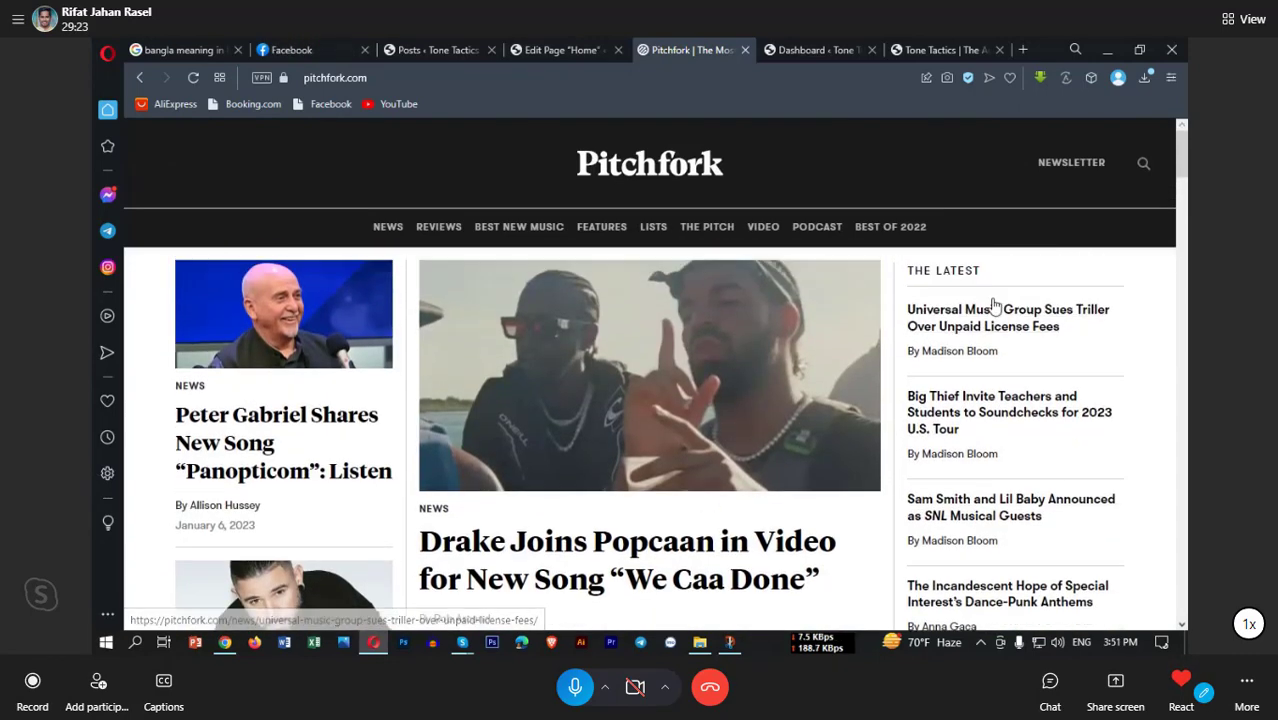
scroll(647, 413, down, 3)
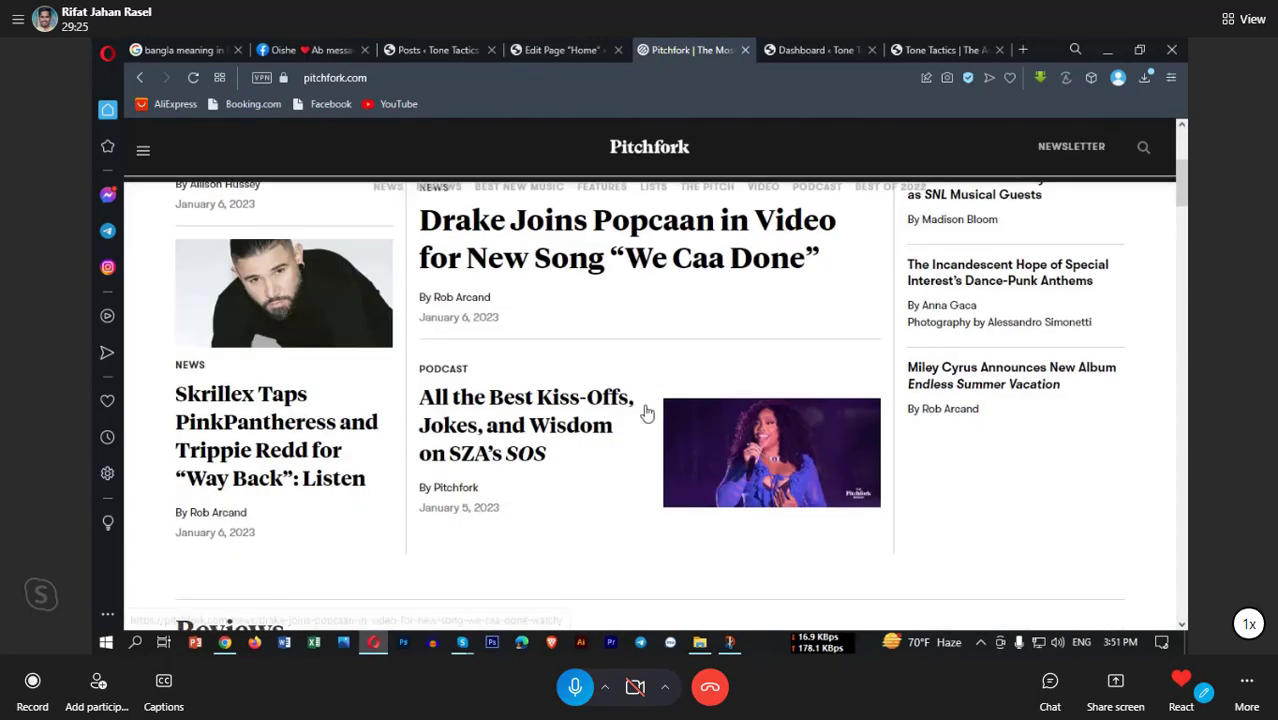
scroll(656, 412, up, 2)
scroll(656, 412, up, 1)
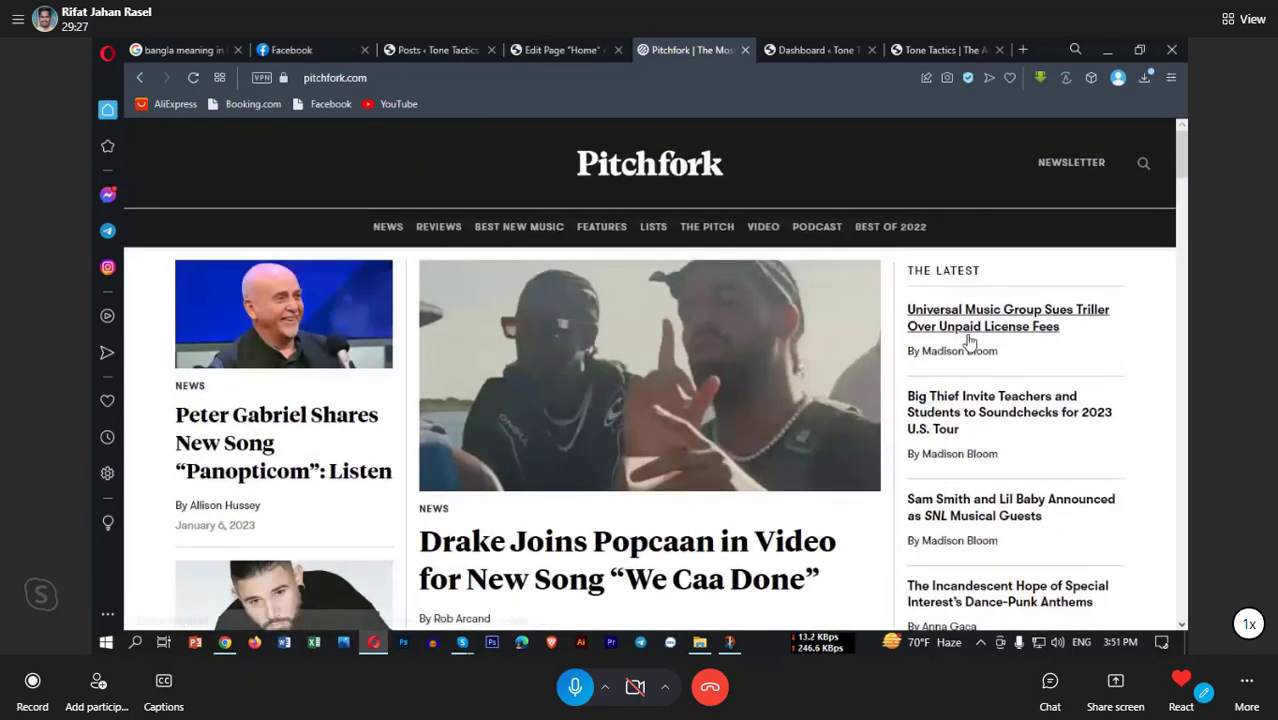
scroll(658, 458, down, 1)
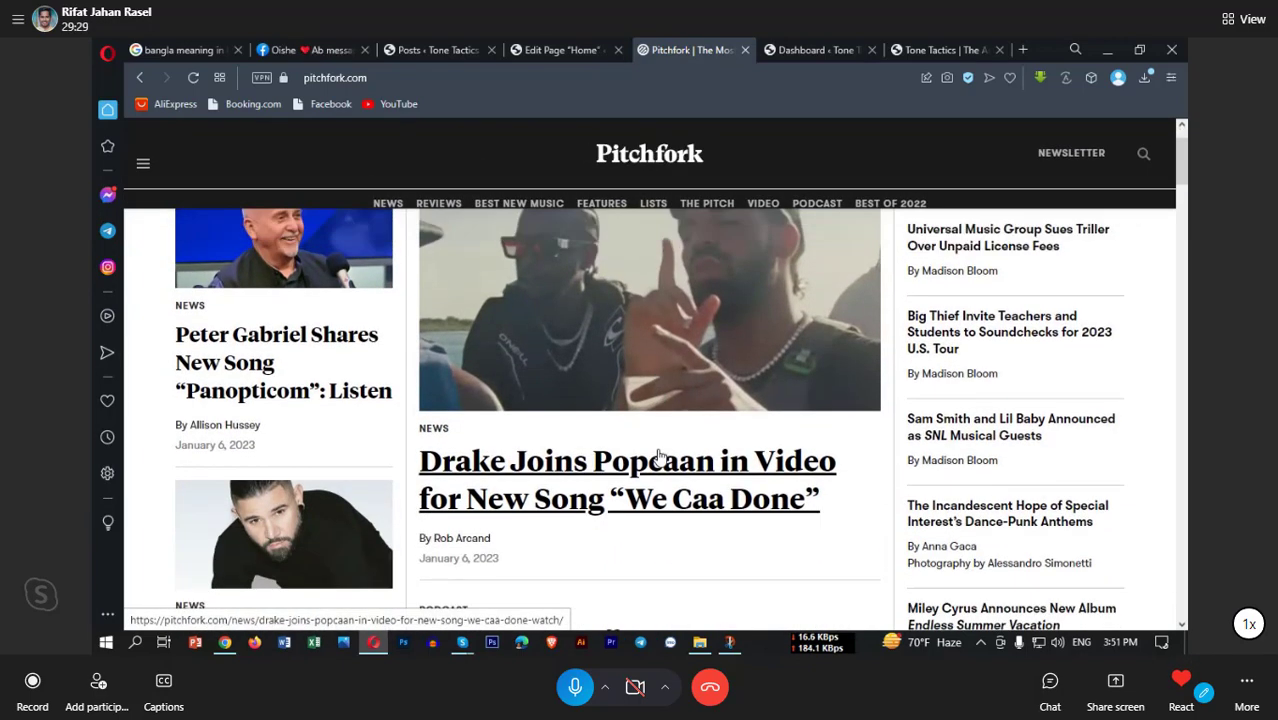
Step: Study how Pitchfork arranges its stacked side stories, large lead story and podcast item above the Reviews section
scroll(510, 460, up, 1)
scroll(515, 468, down, 2)
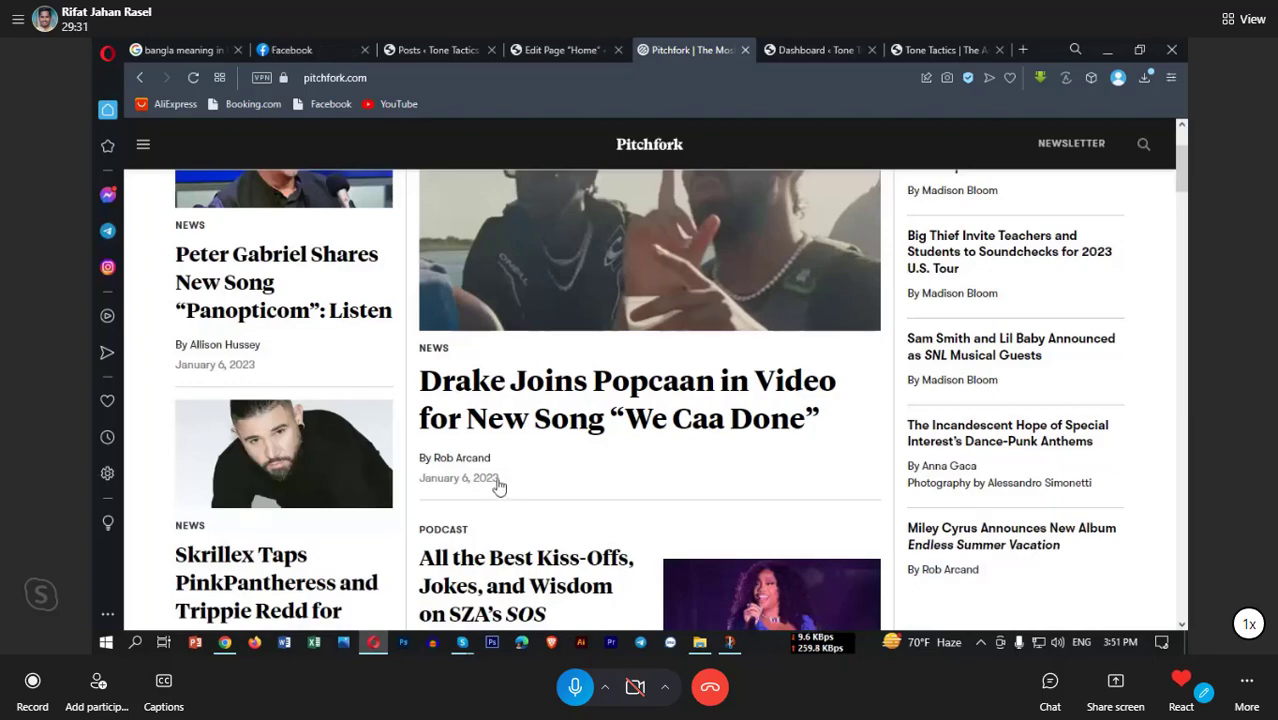
scroll(480, 493, up, 2)
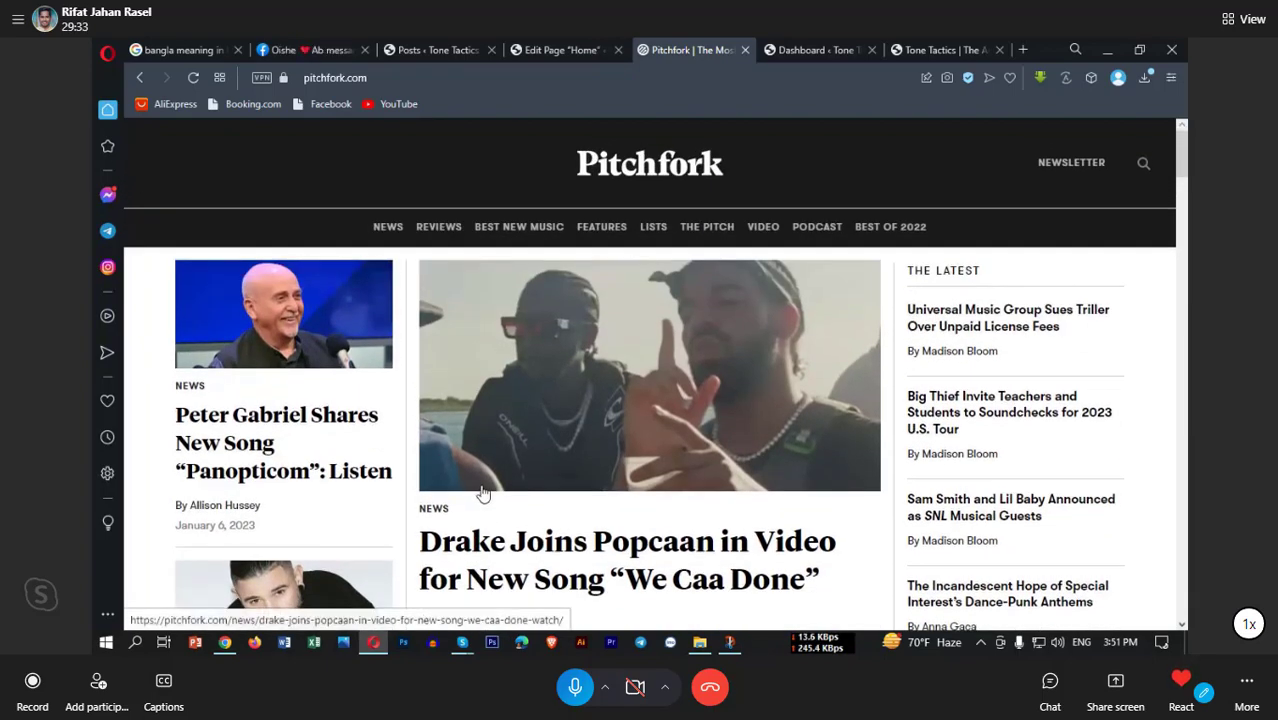
scroll(490, 492, down, 1)
scroll(490, 490, down, 3)
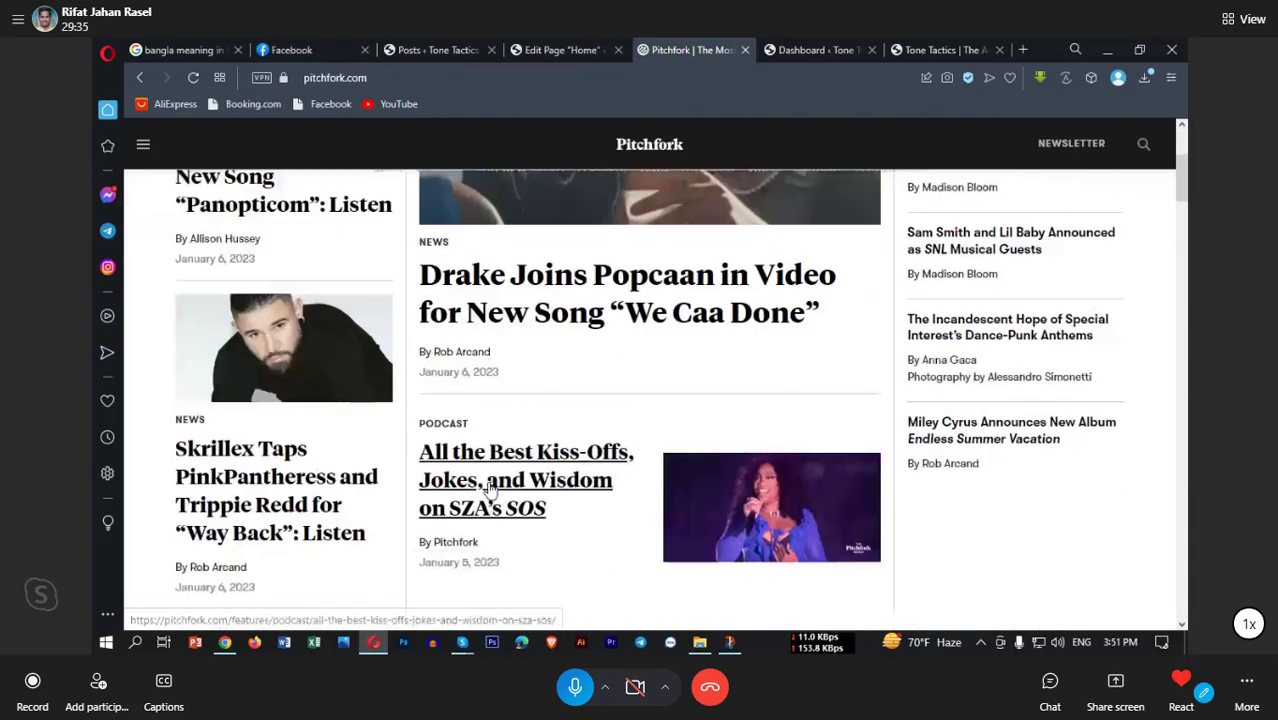
scroll(770, 491, down, 2)
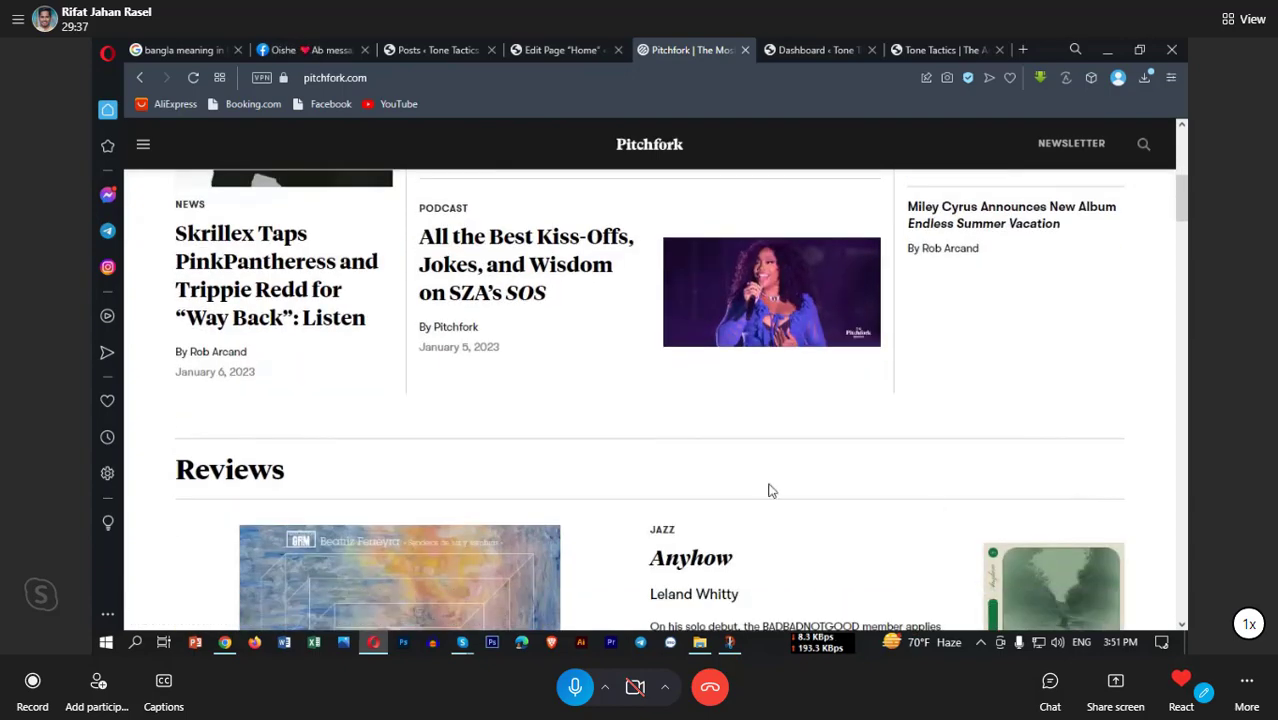
scroll(548, 437, up, 3)
scroll(462, 412, up, 2)
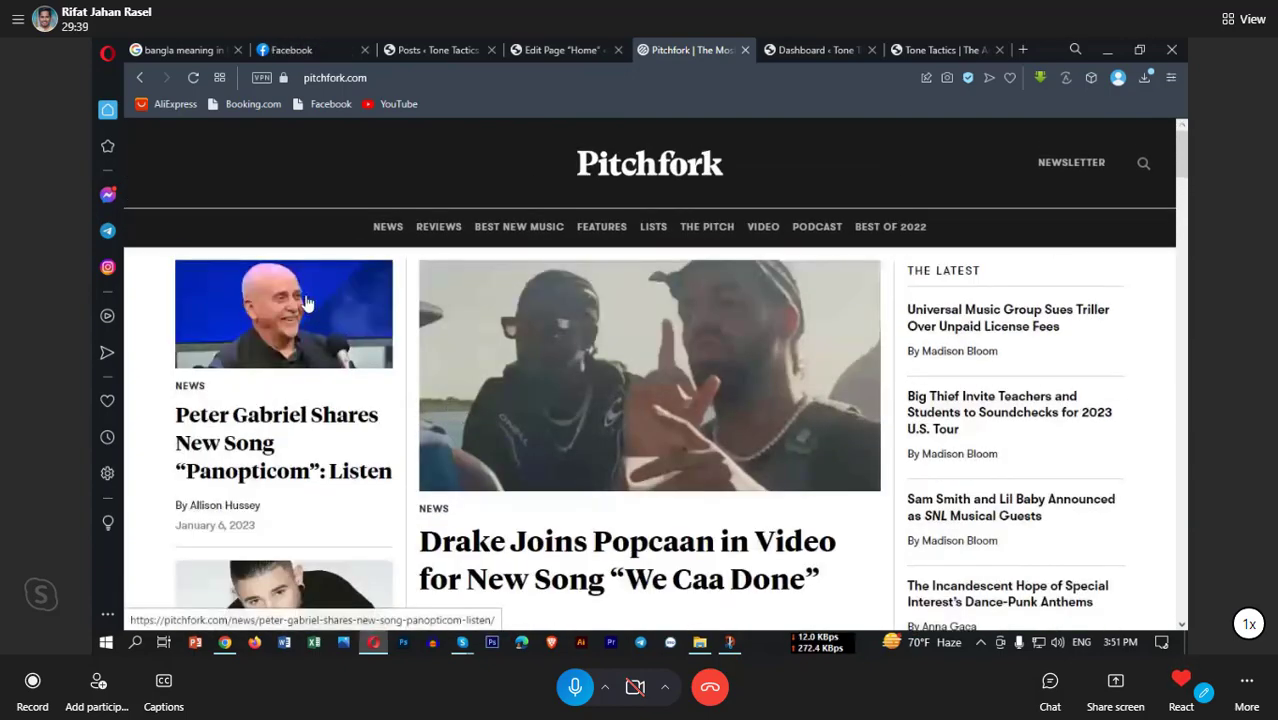
scroll(613, 513, down, 5)
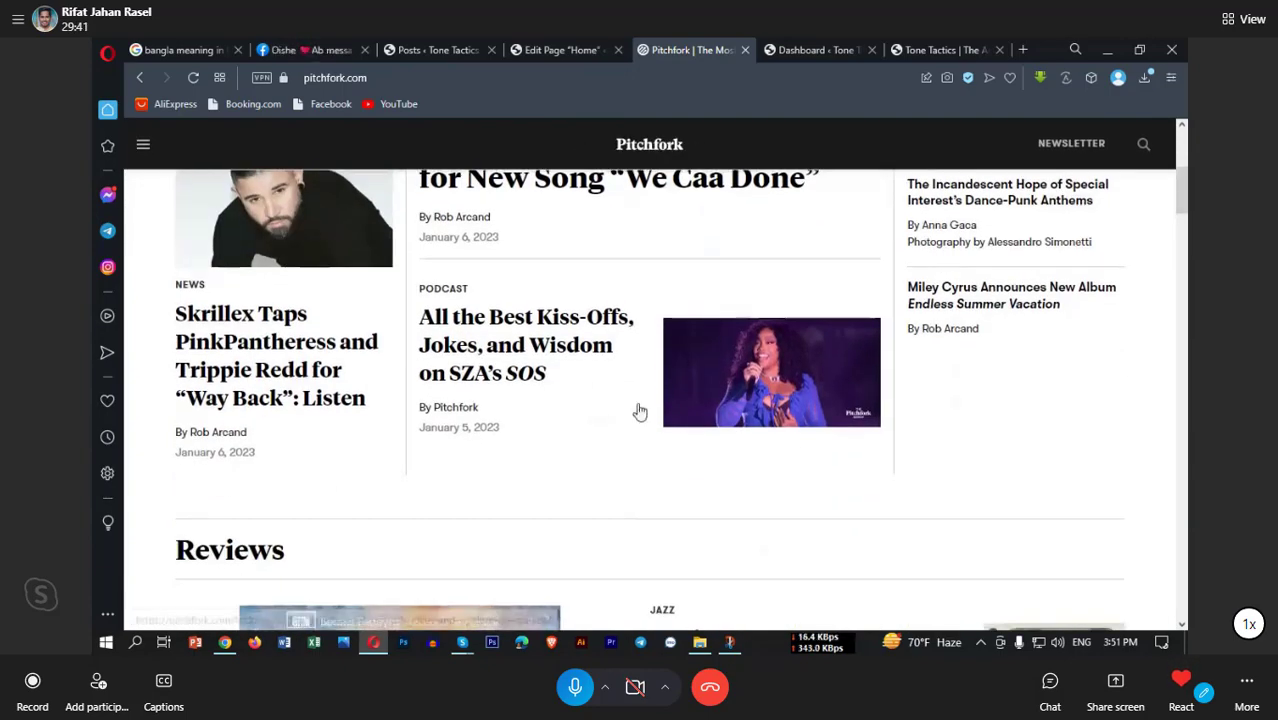
scroll(639, 411, up, 4)
scroll(750, 465, up, 1)
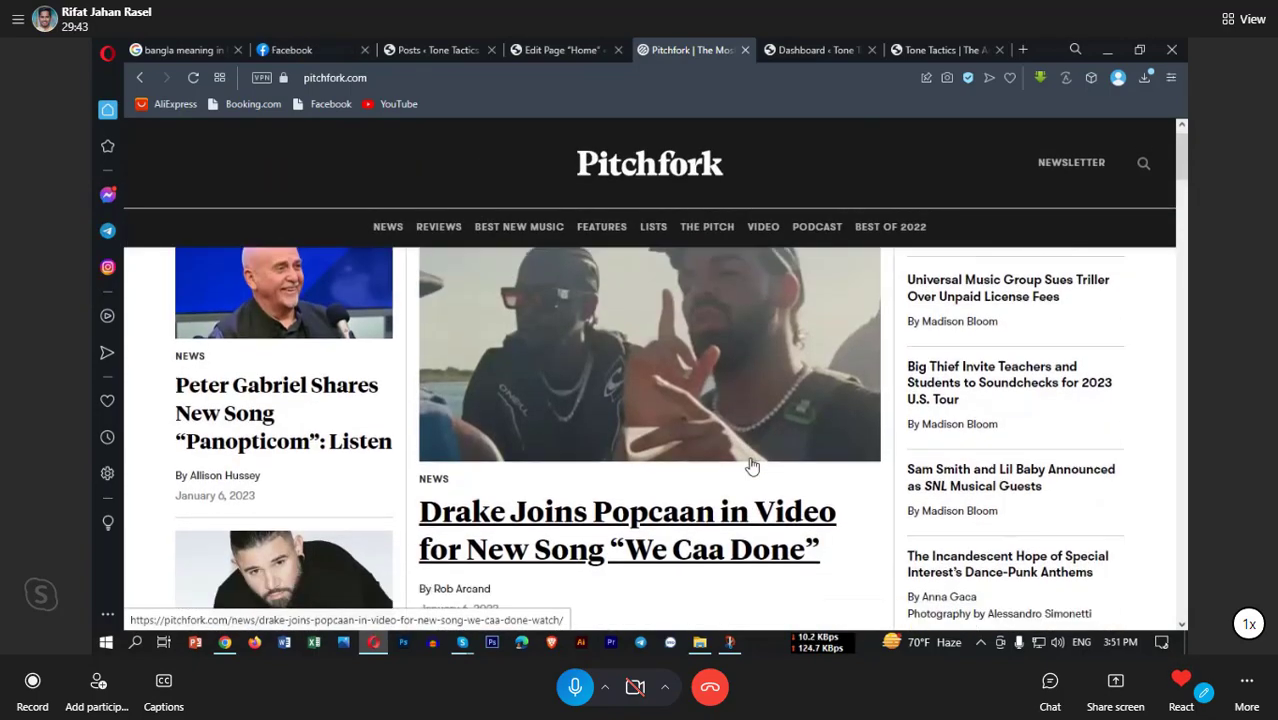
scroll(745, 470, down, 5)
scroll(745, 470, down, 2)
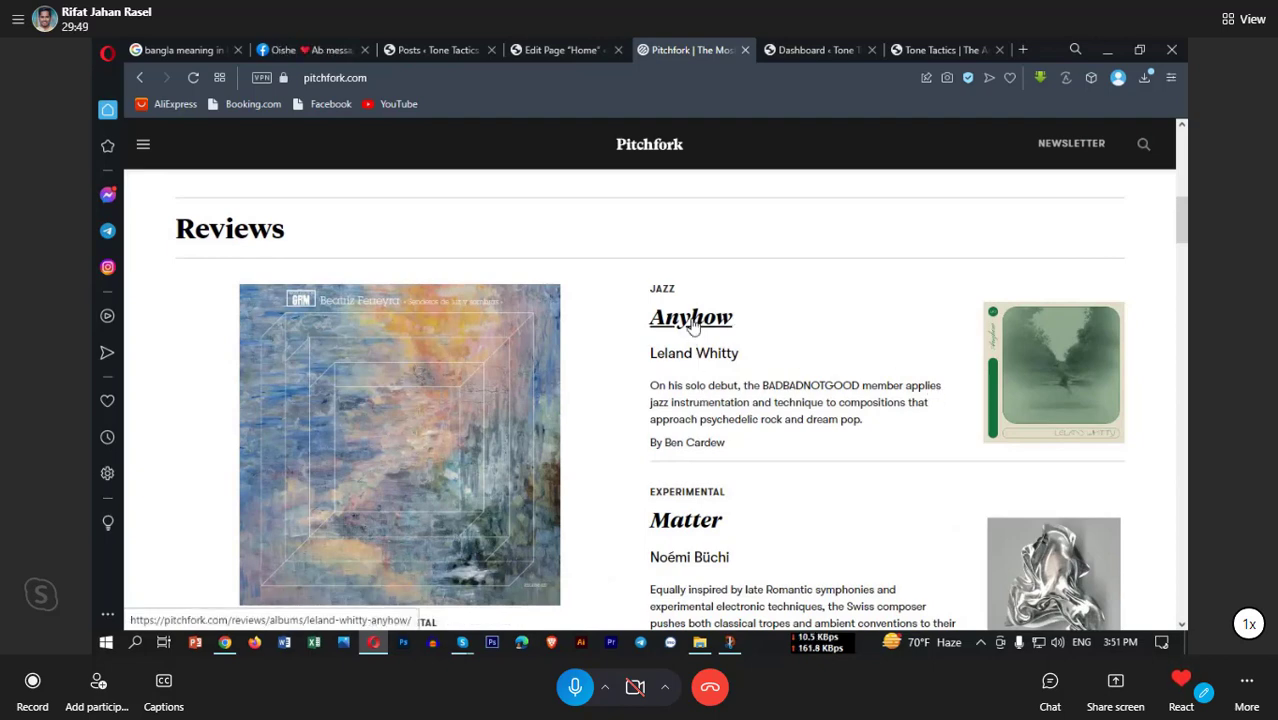
key(super)
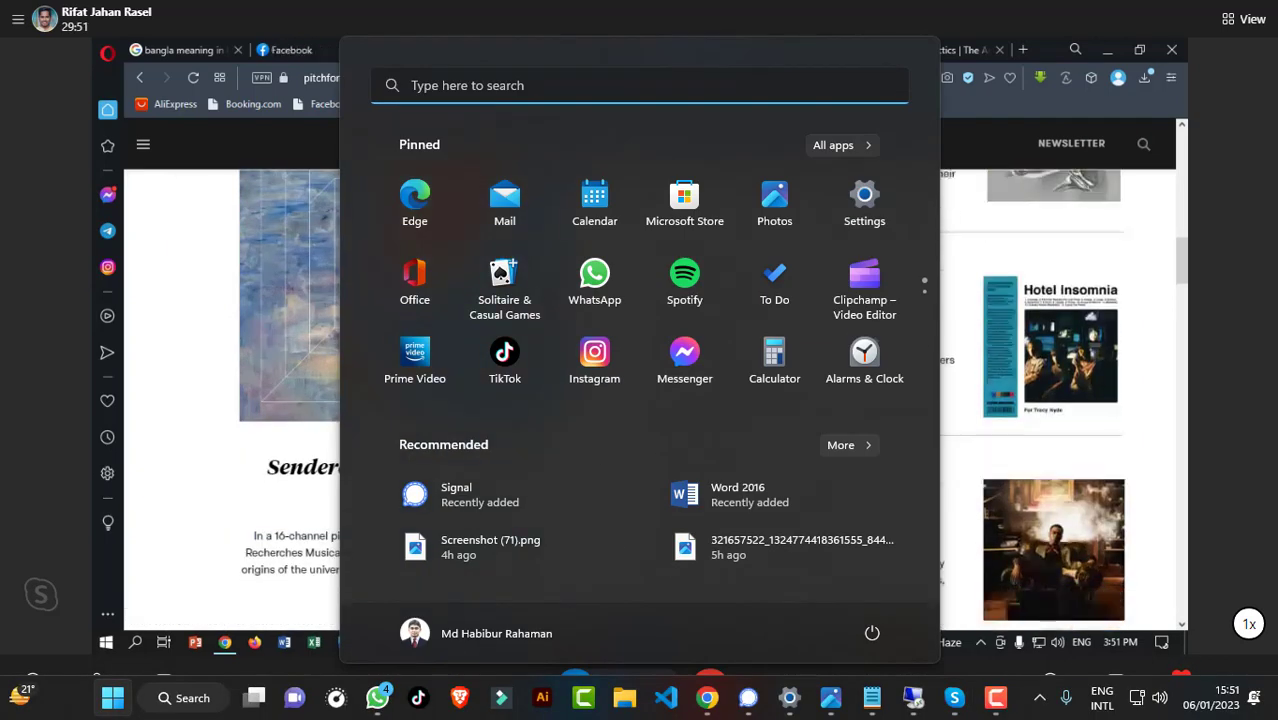
click(995, 700)
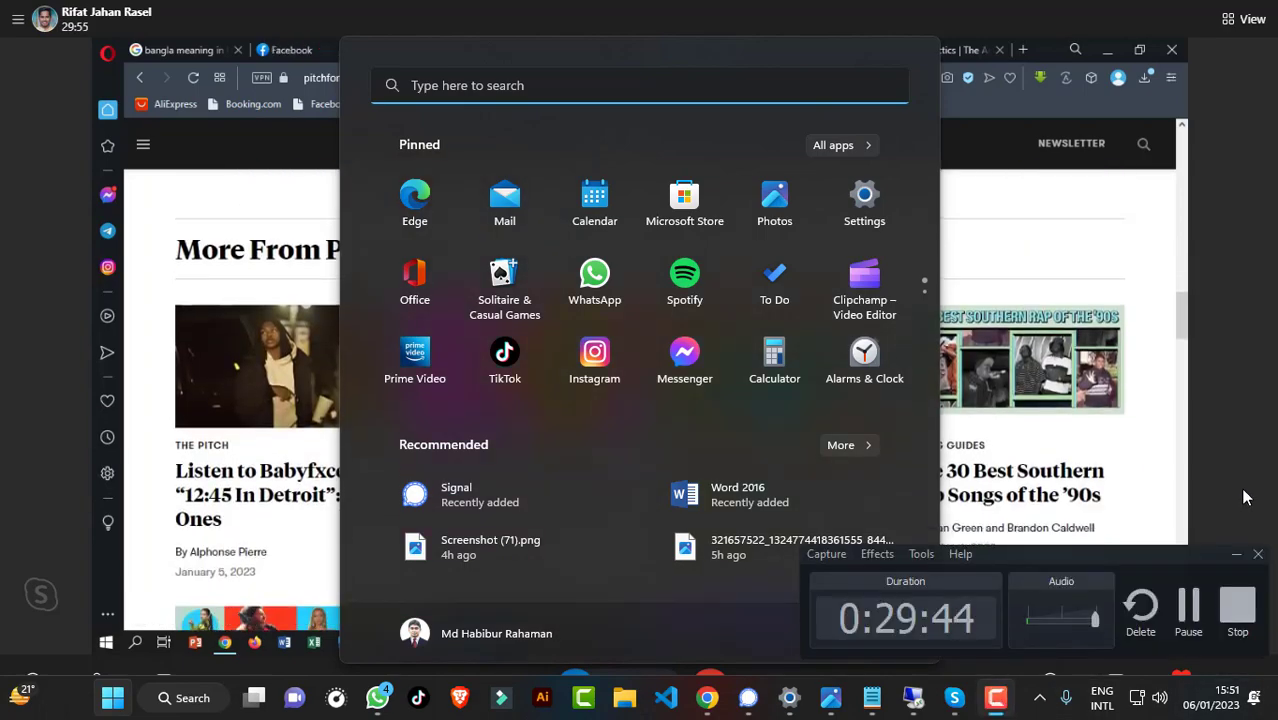
click(1244, 498)
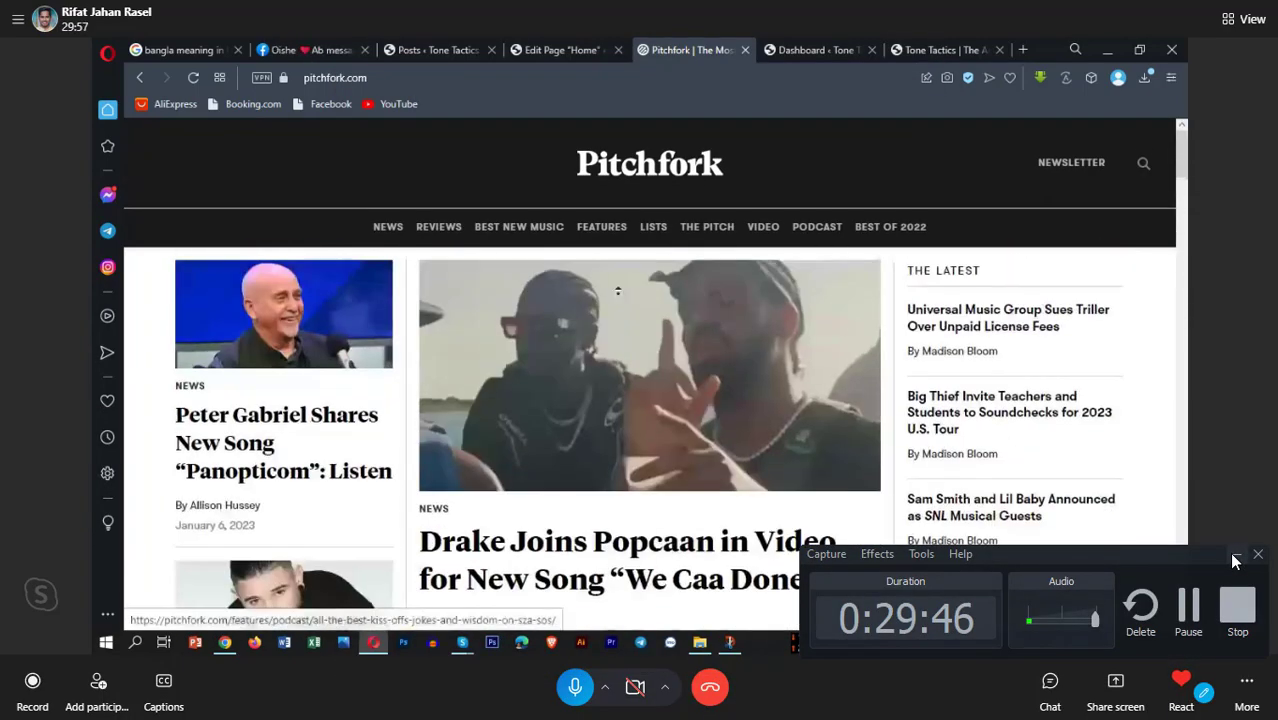
click(1239, 553)
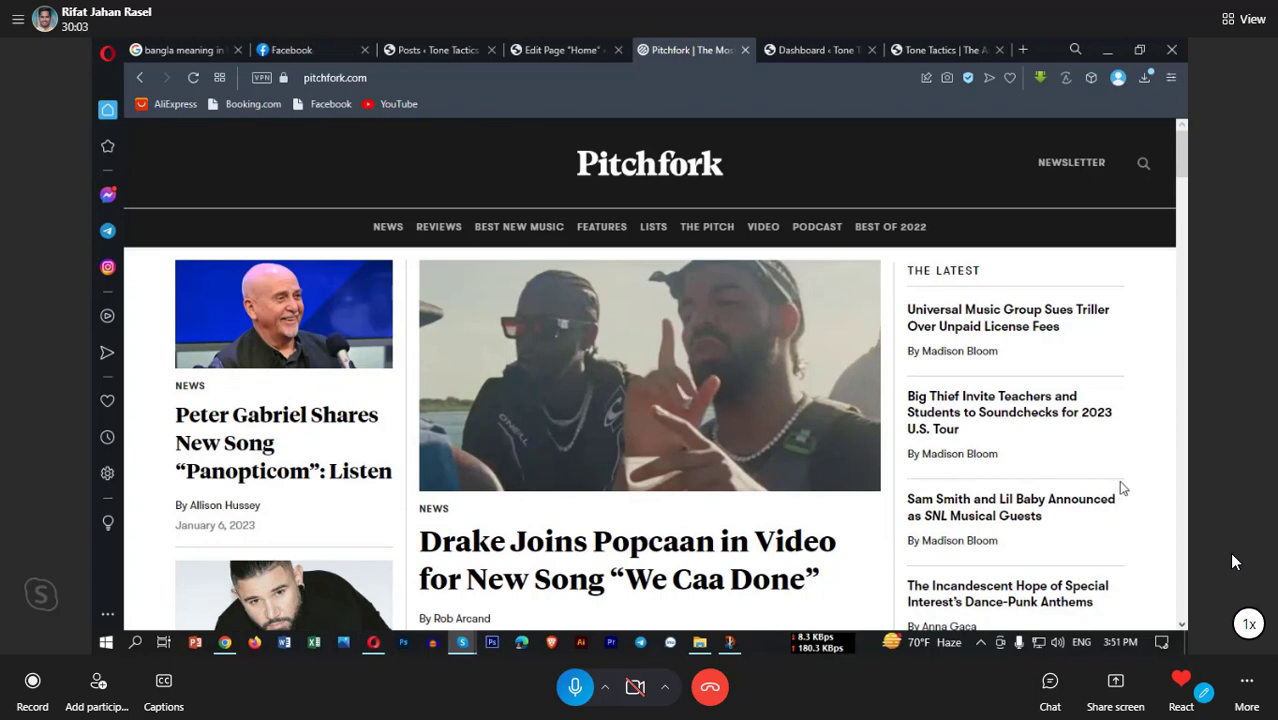
key(super)
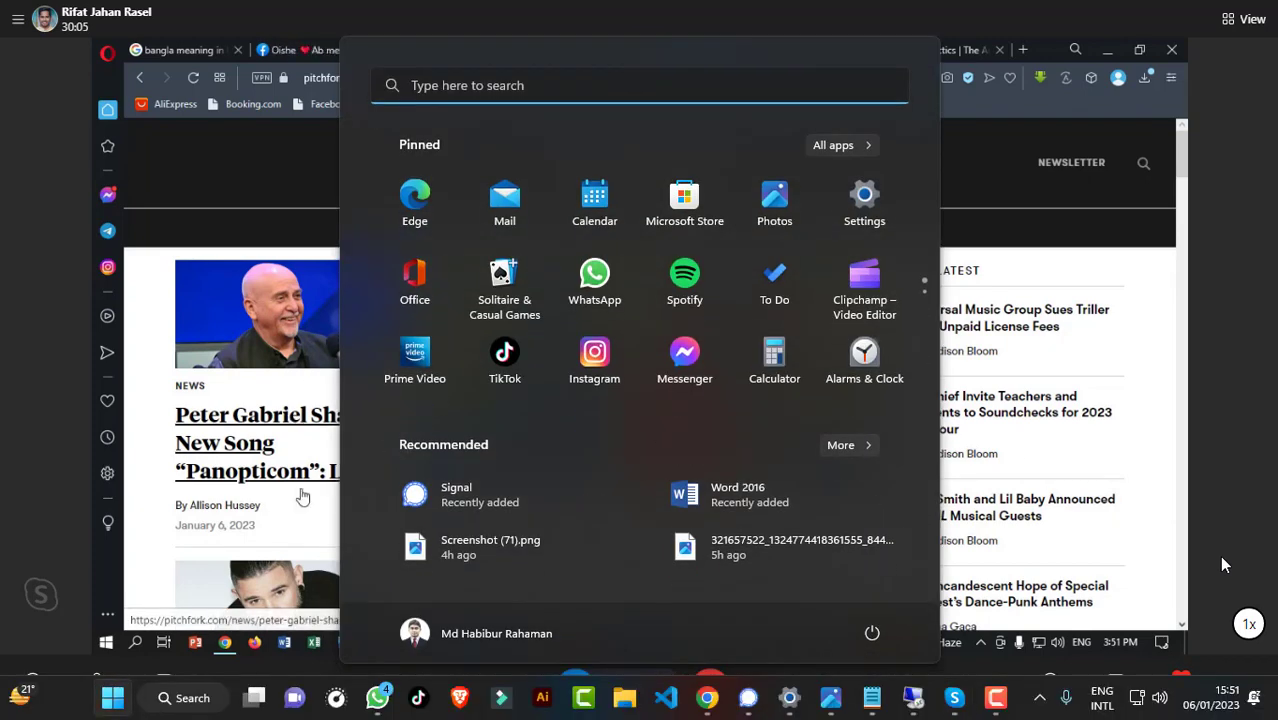
click(996, 700)
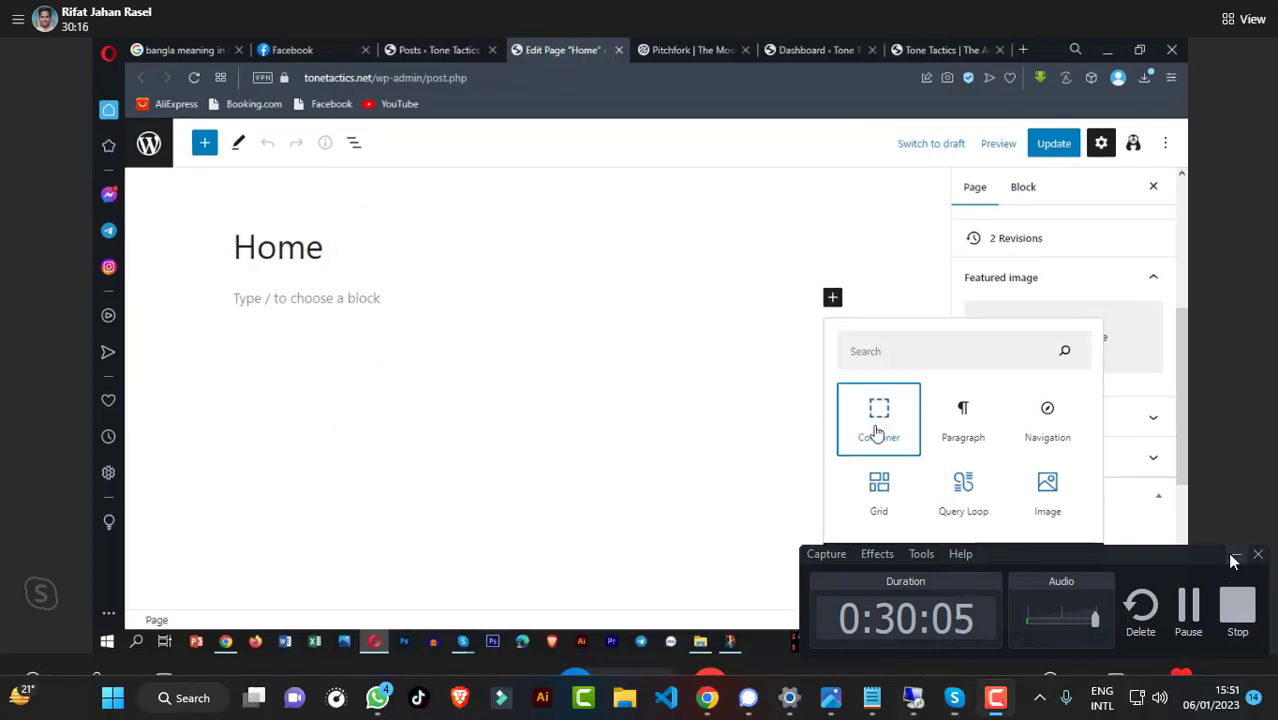
click(1237, 556)
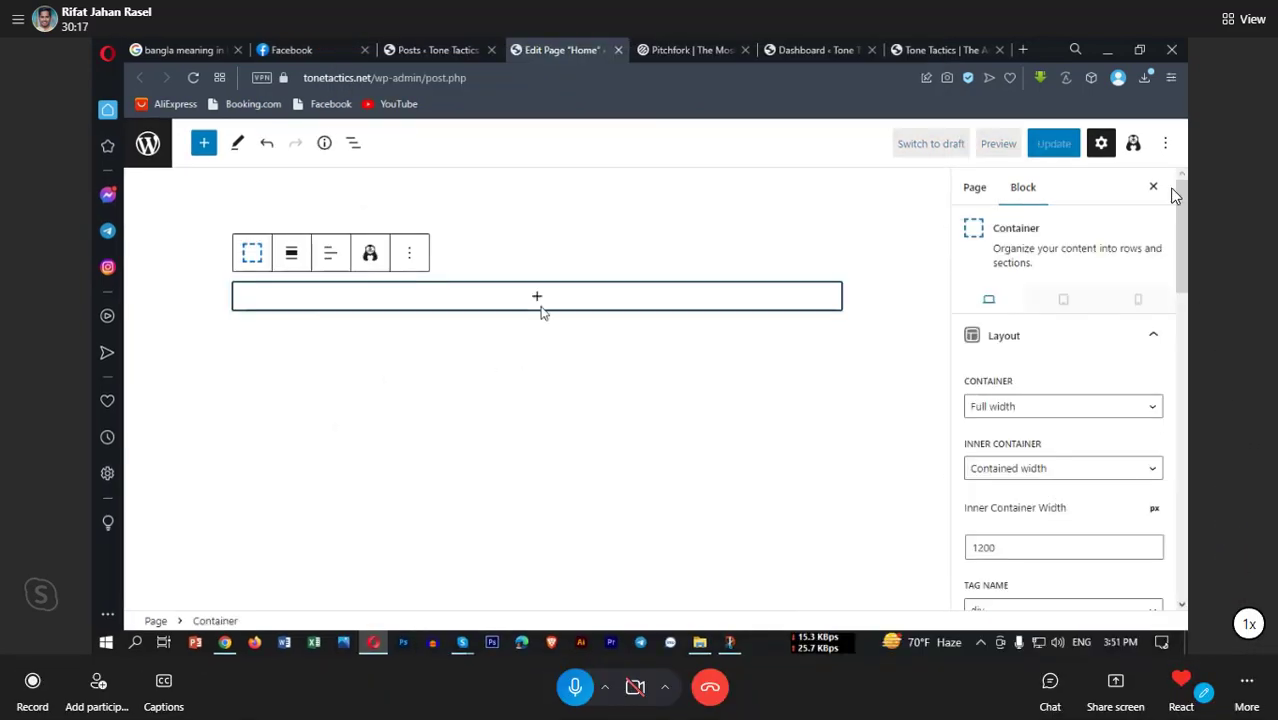
click(1244, 20)
click(1120, 217)
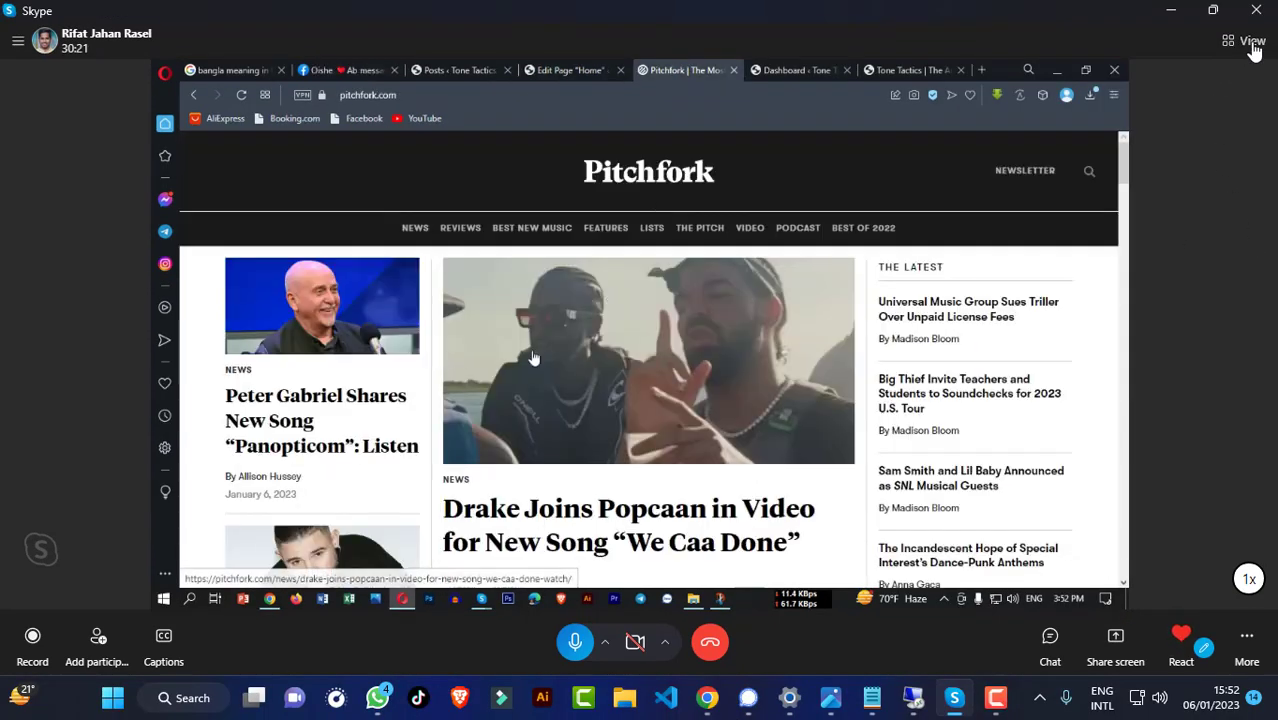
click(1248, 42)
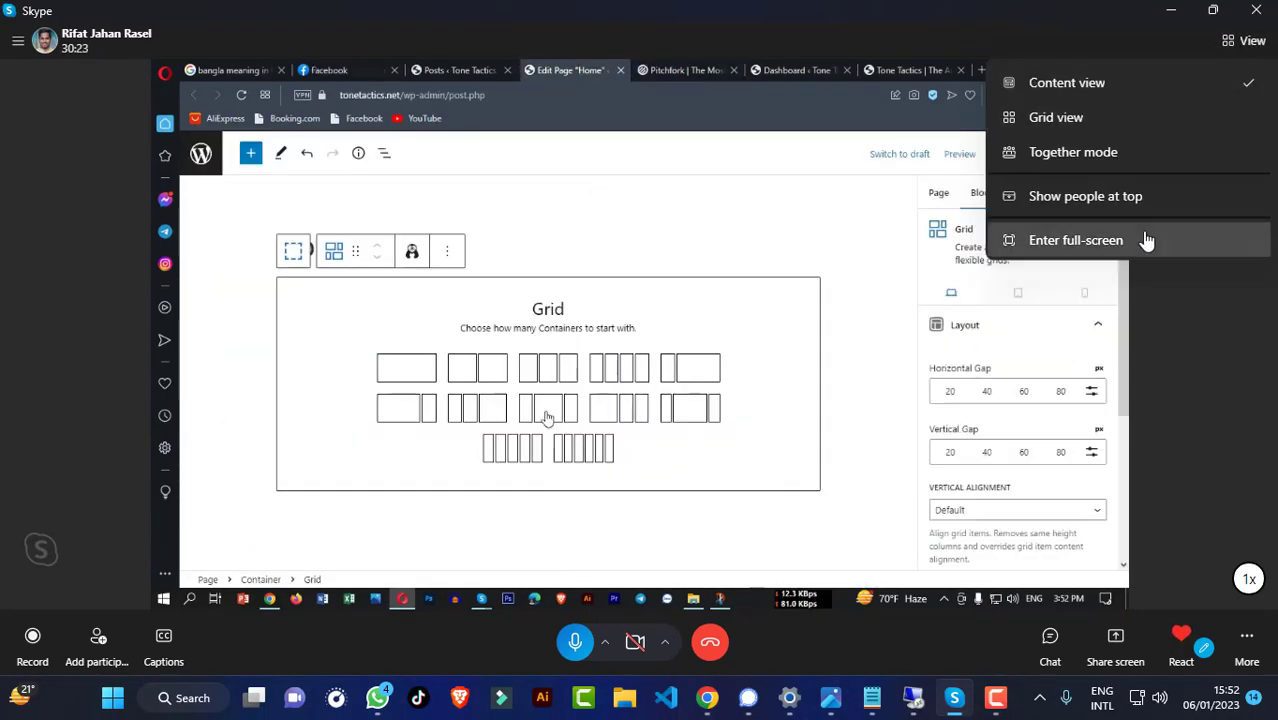
click(1145, 242)
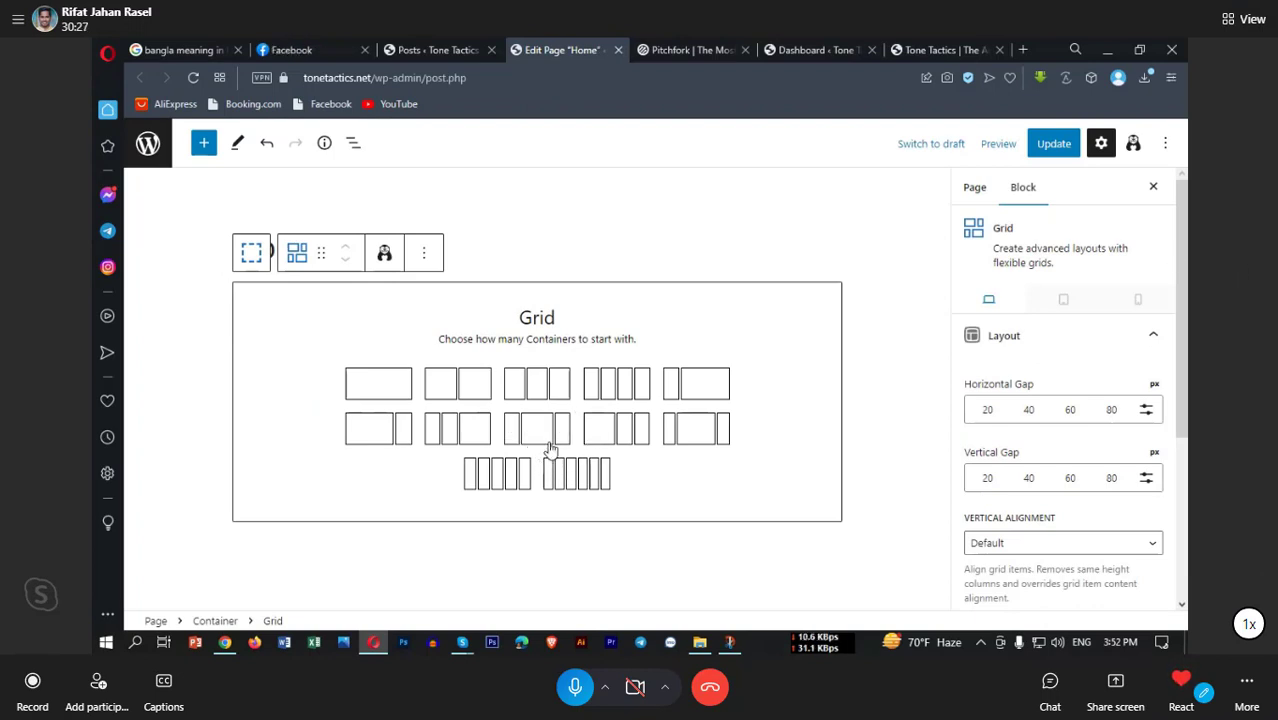
Step: Lay out the Home page's grid as three containers with a wide middle one, and look through the first container's block settings
click(547, 437)
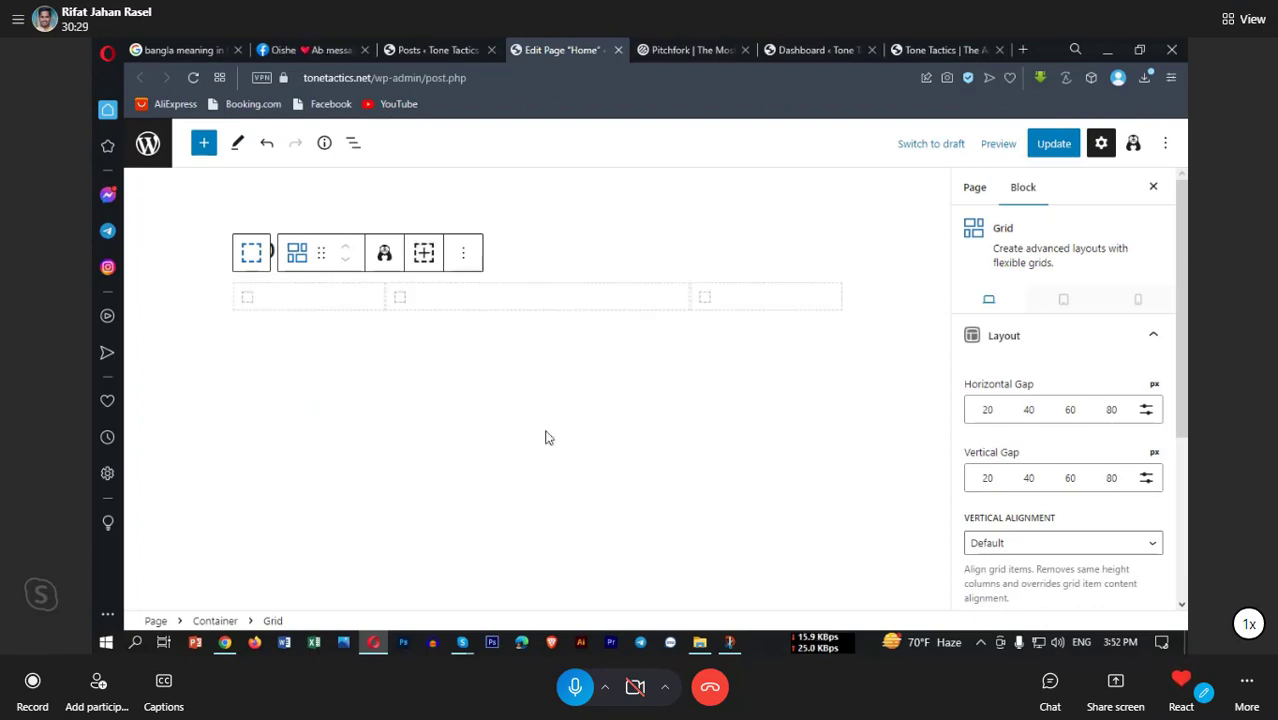
click(325, 307)
click(666, 44)
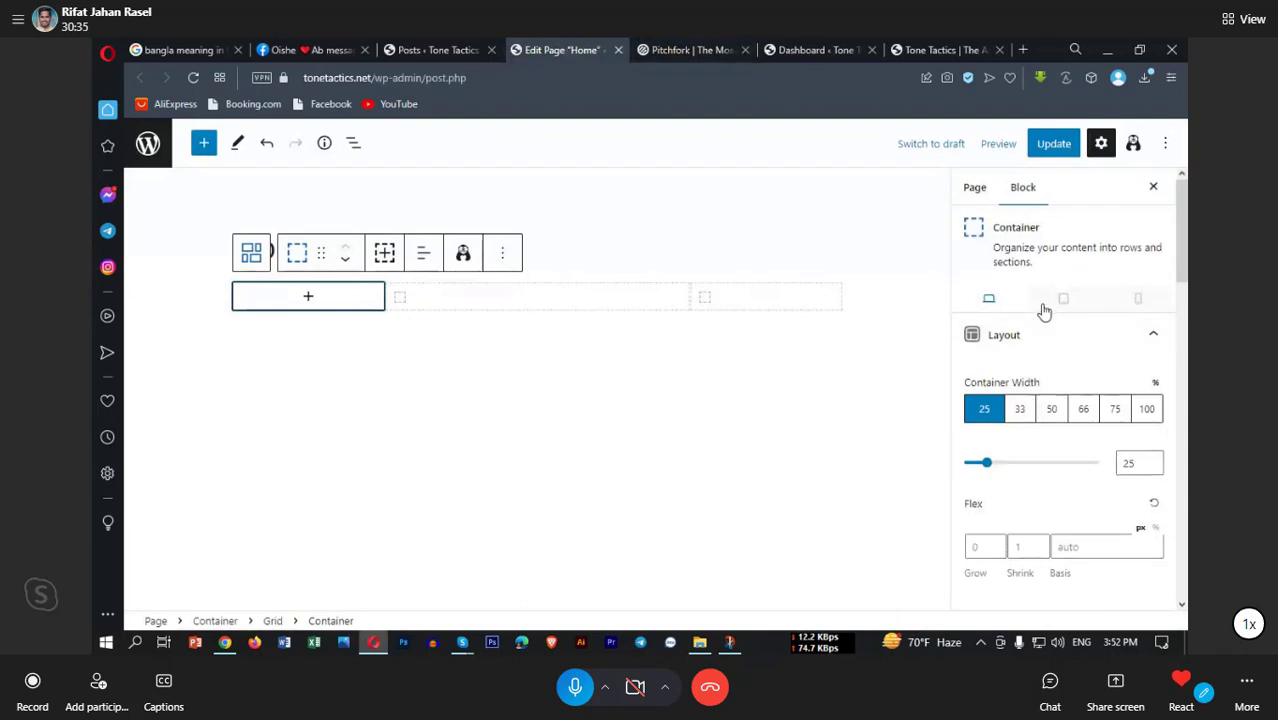
scroll(1045, 310, down, 5)
scroll(1040, 395, down, 5)
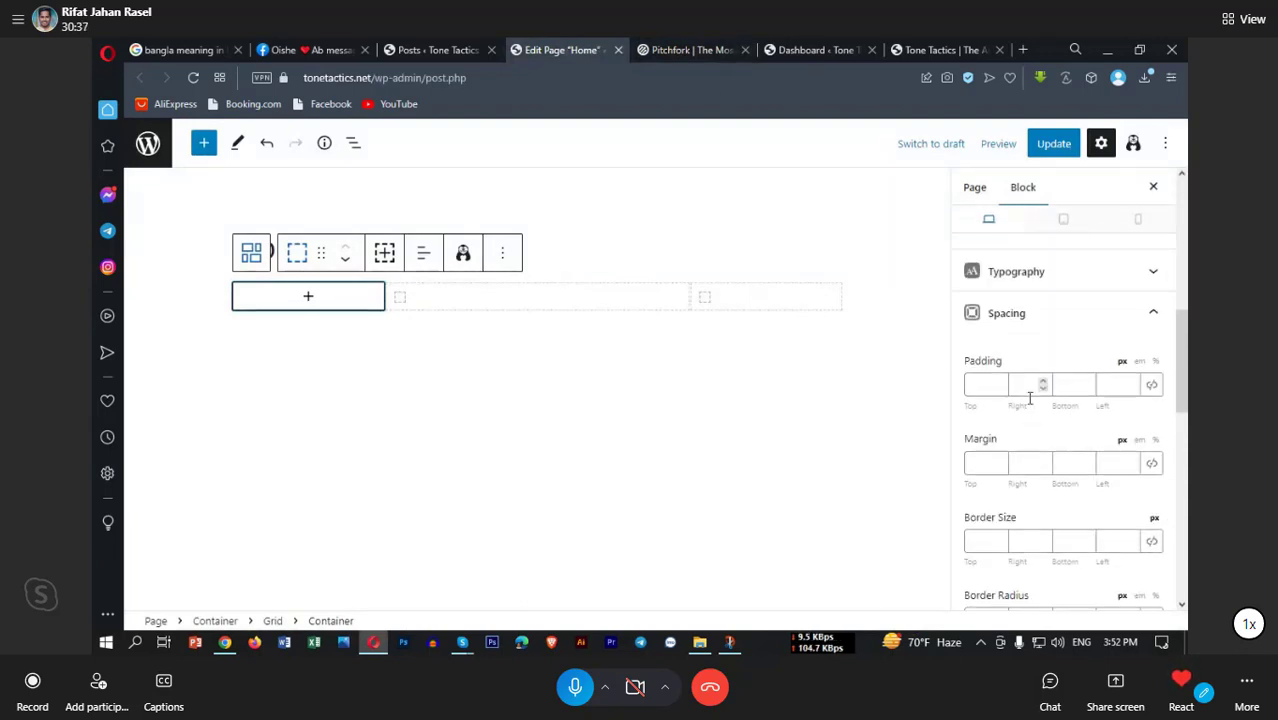
Step: Set the Home page's layout to No Sidebars with a Full Width content container, disable its Content Title, and update the page
click(974, 187)
scroll(1024, 448, up, 1)
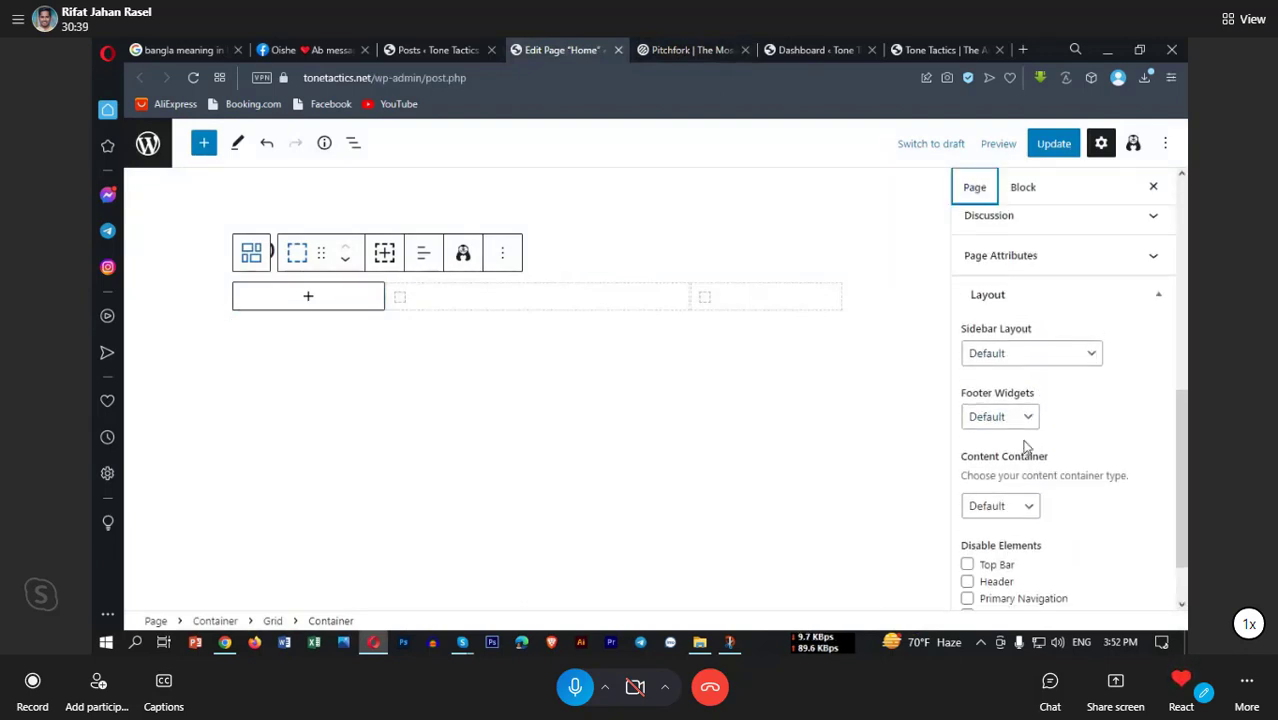
scroll(1024, 450, down, 1)
scroll(1015, 500, up, 1)
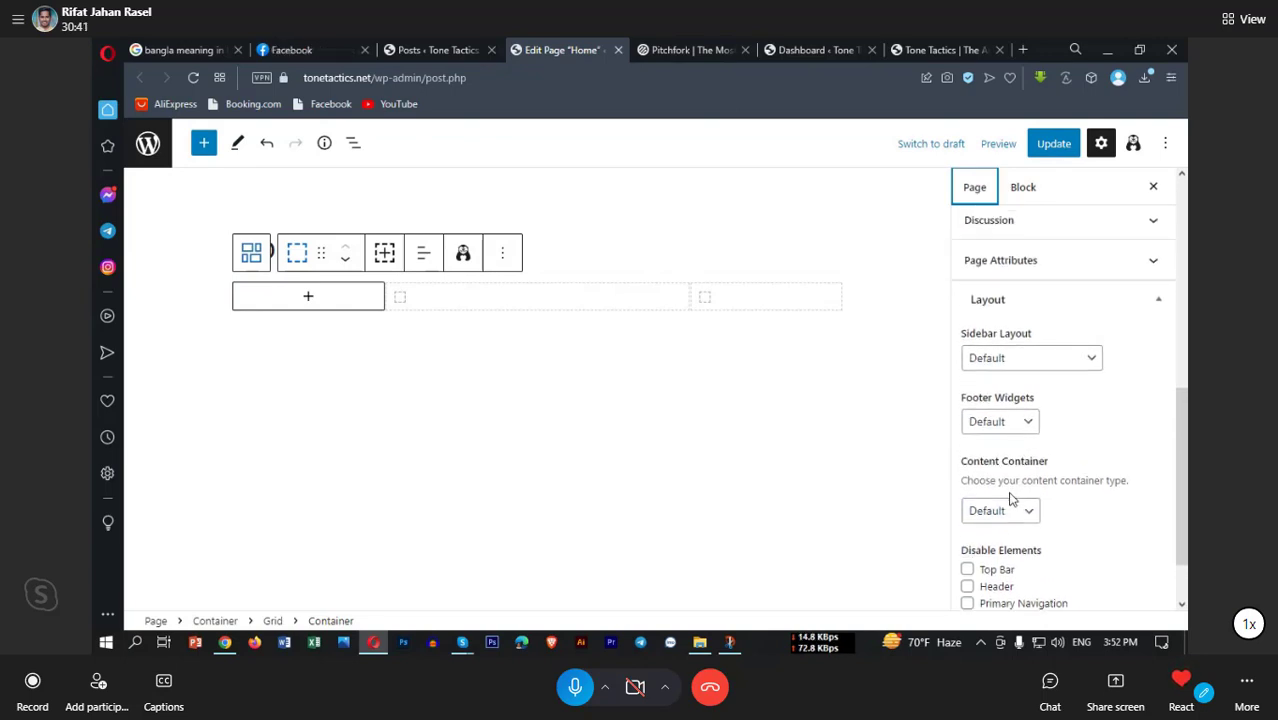
scroll(1080, 500, down, 2)
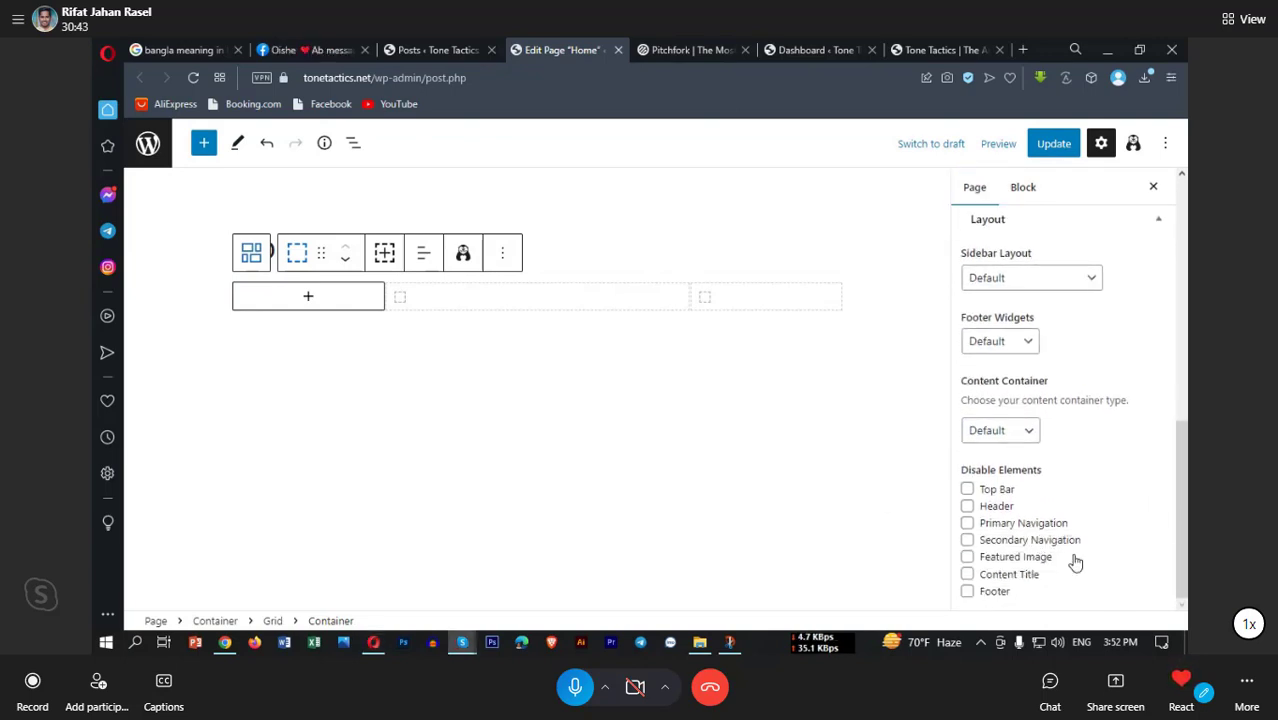
click(998, 280)
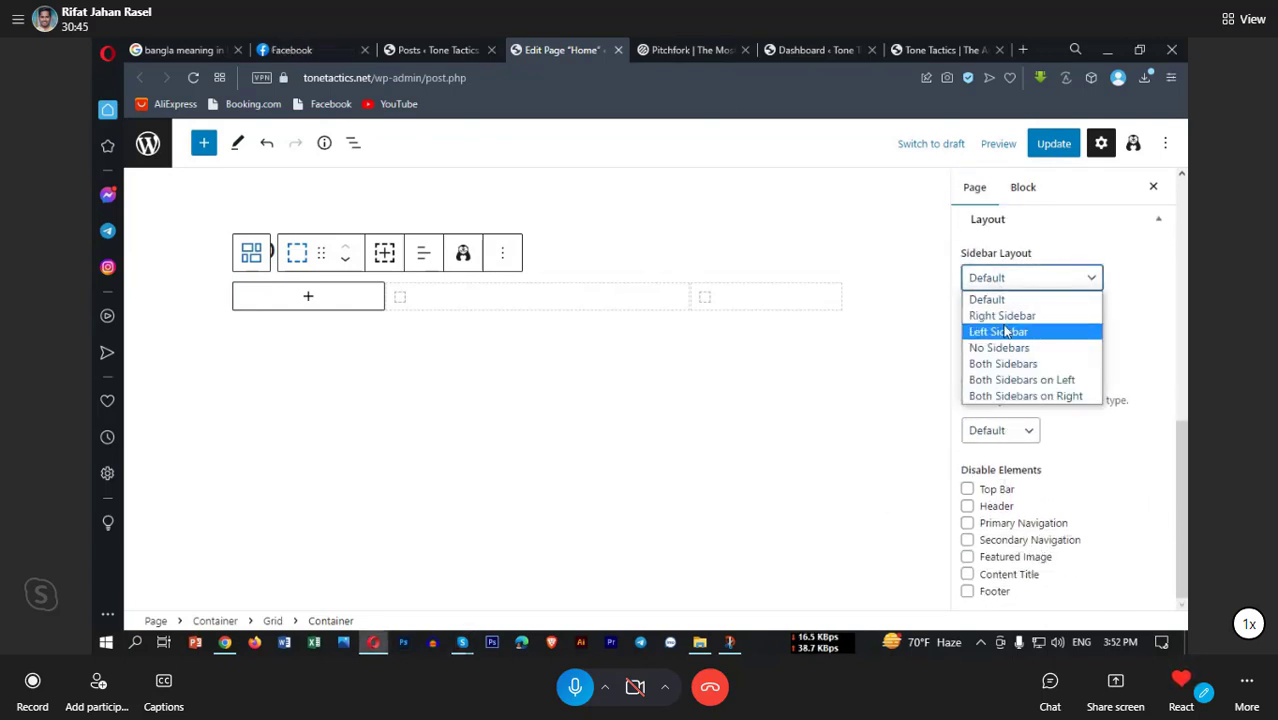
click(1000, 348)
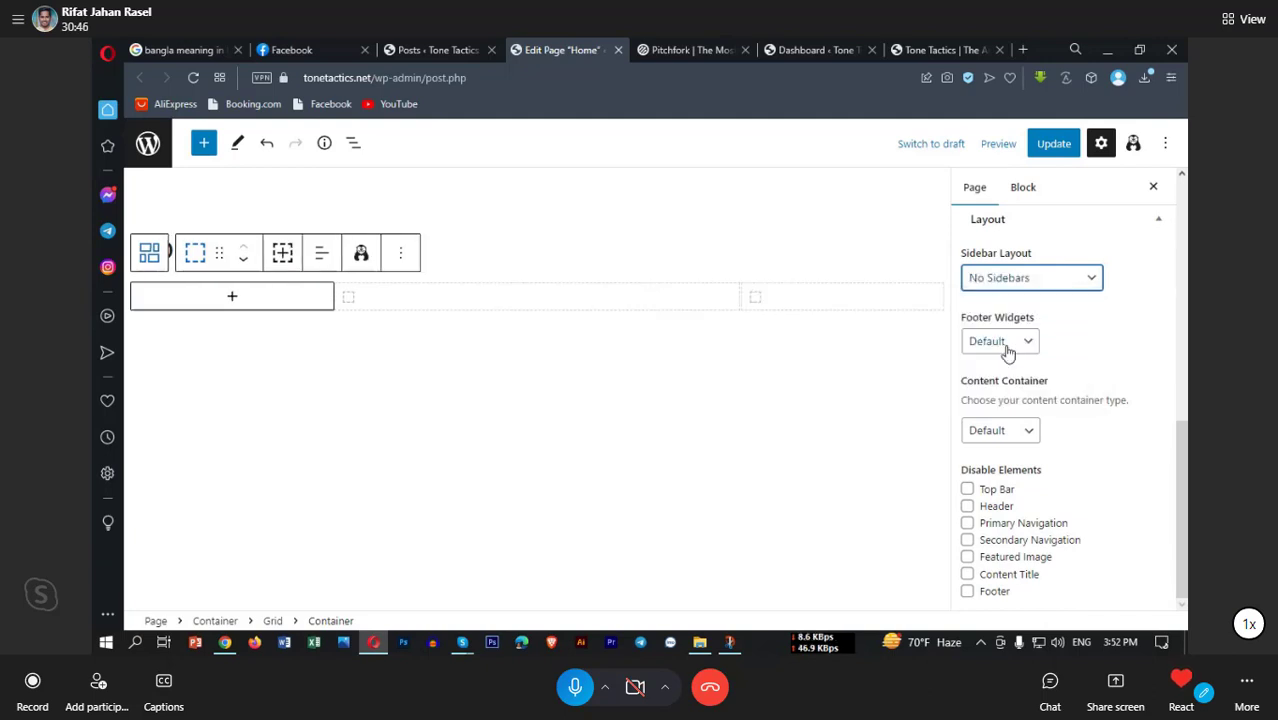
click(1002, 432)
click(999, 476)
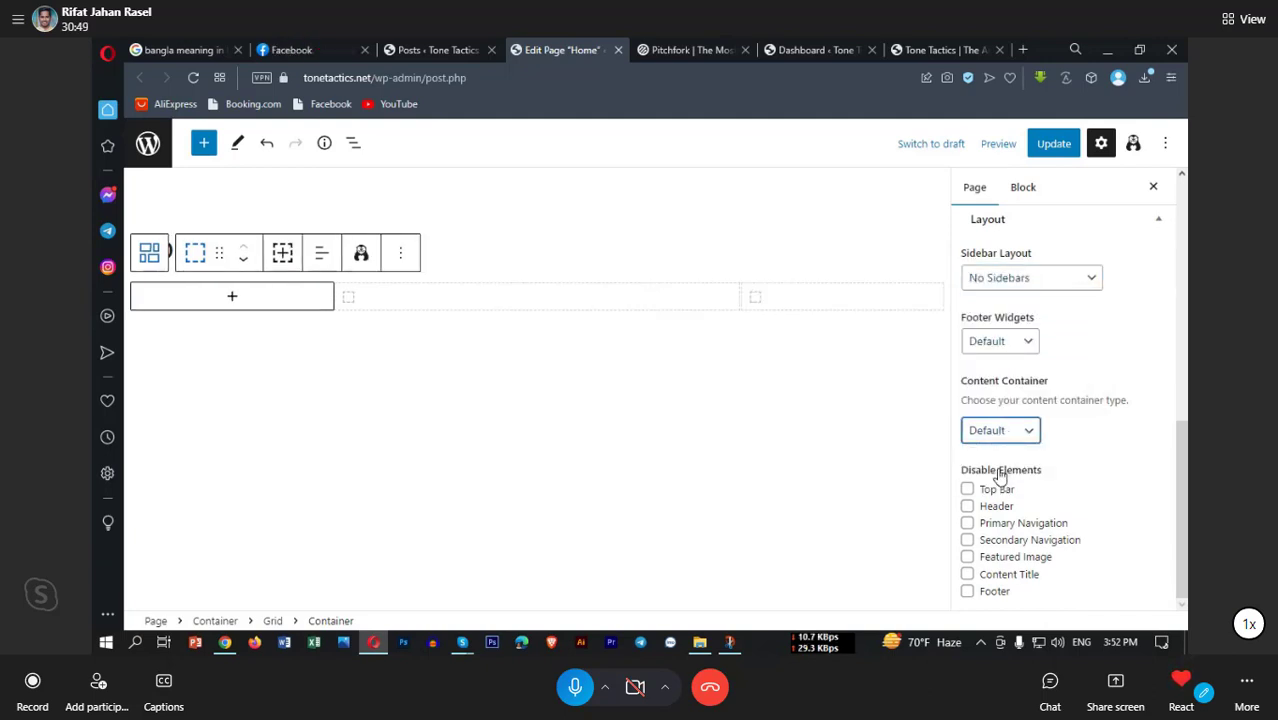
click(997, 582)
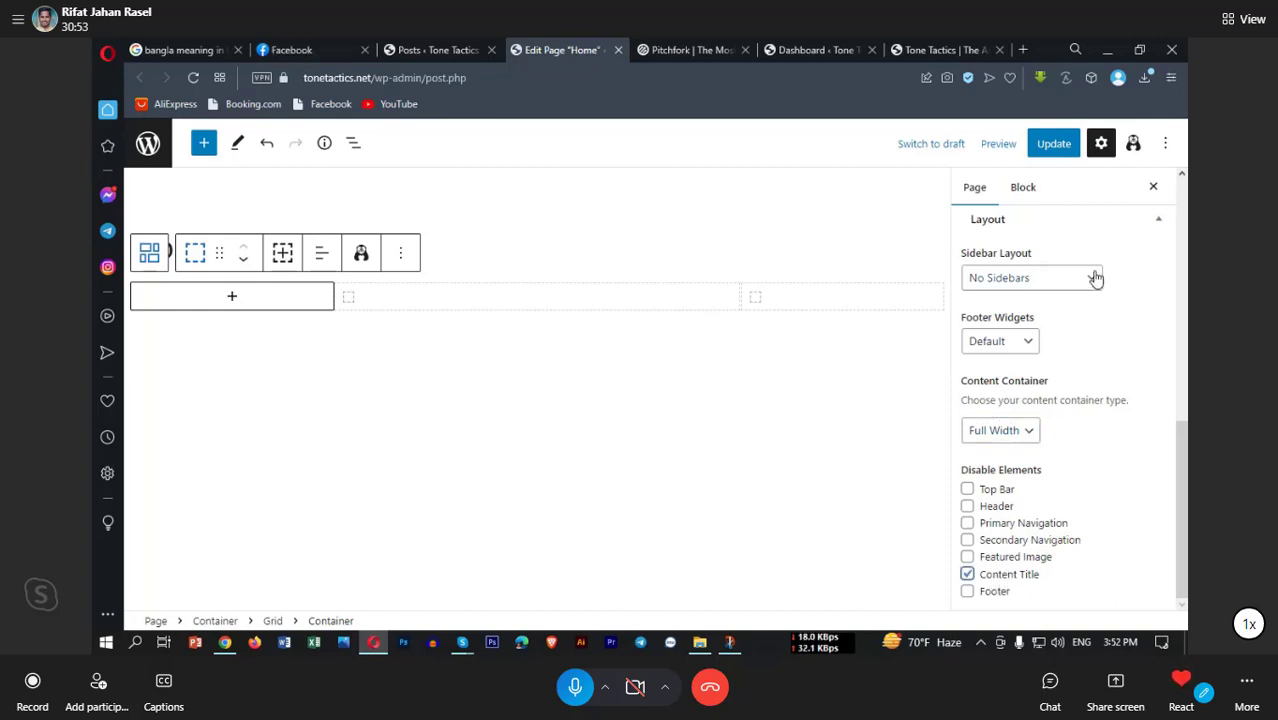
click(1055, 144)
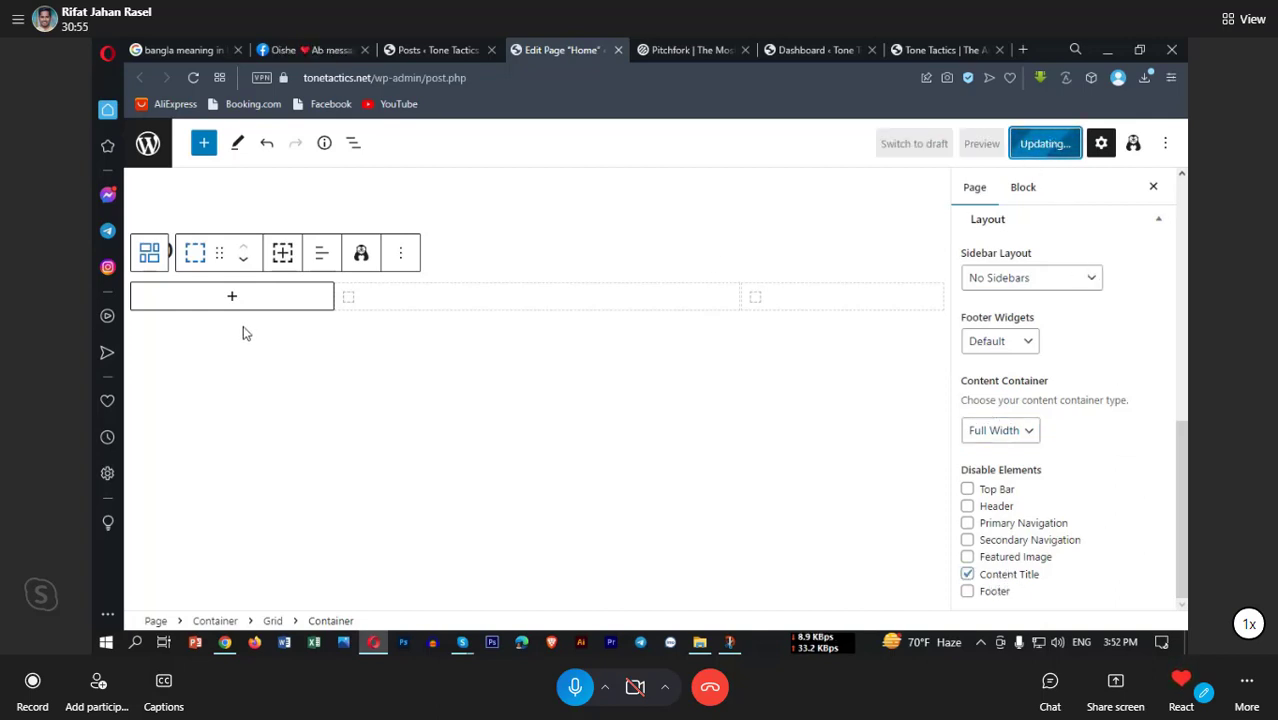
Step: Open the block inserter in the grid's first container and check Pitchfork's top stories as the reference for filling the columns
click(231, 297)
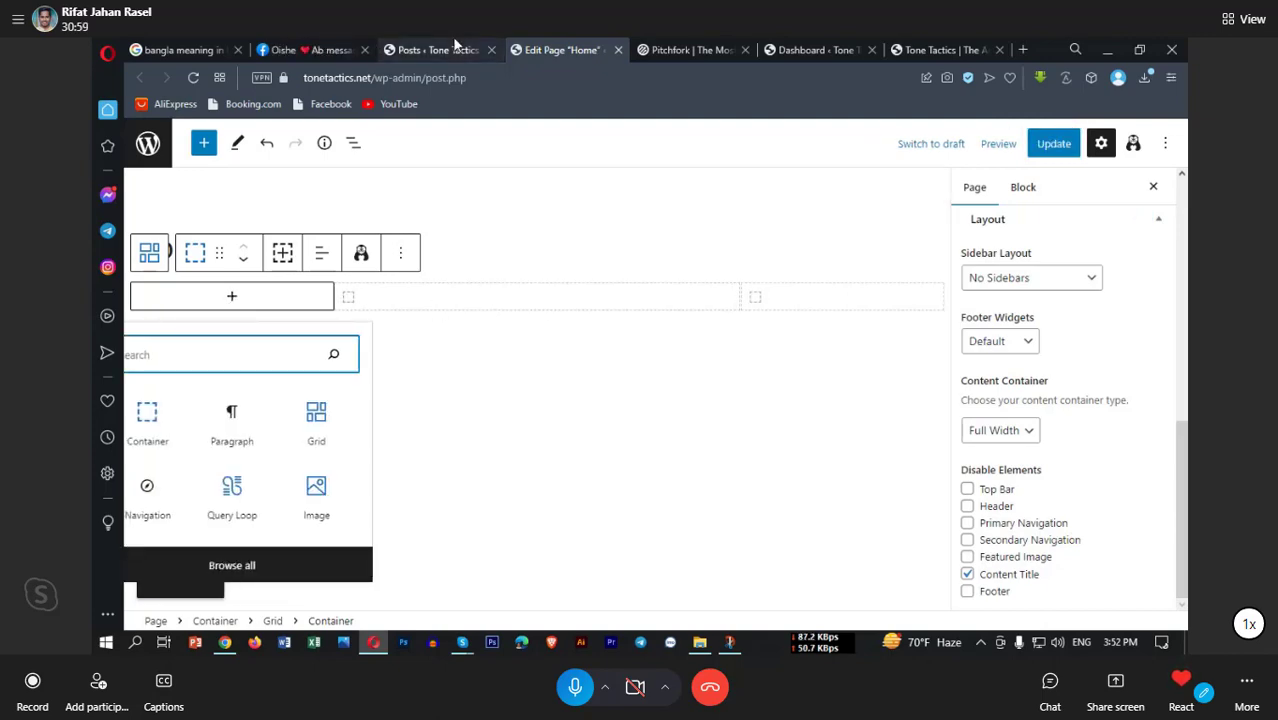
click(698, 46)
scroll(538, 413, down, 3)
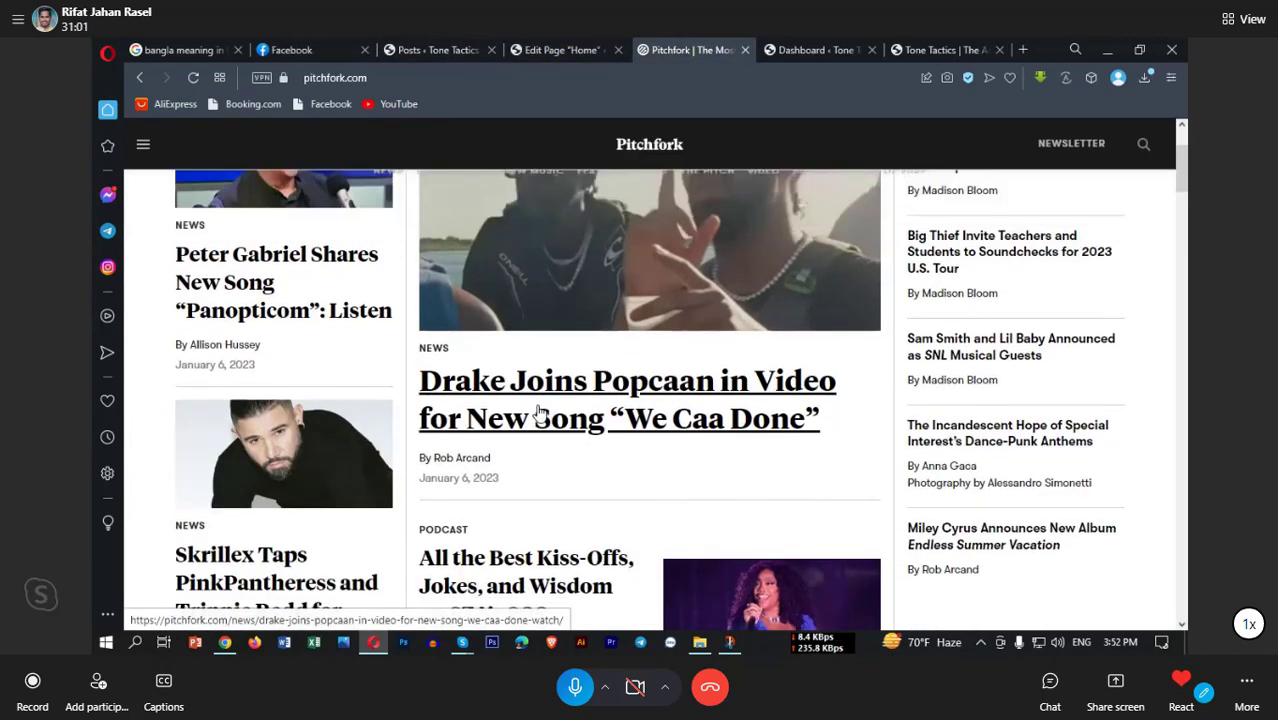
scroll(538, 413, down, 2)
scroll(538, 411, up, 1)
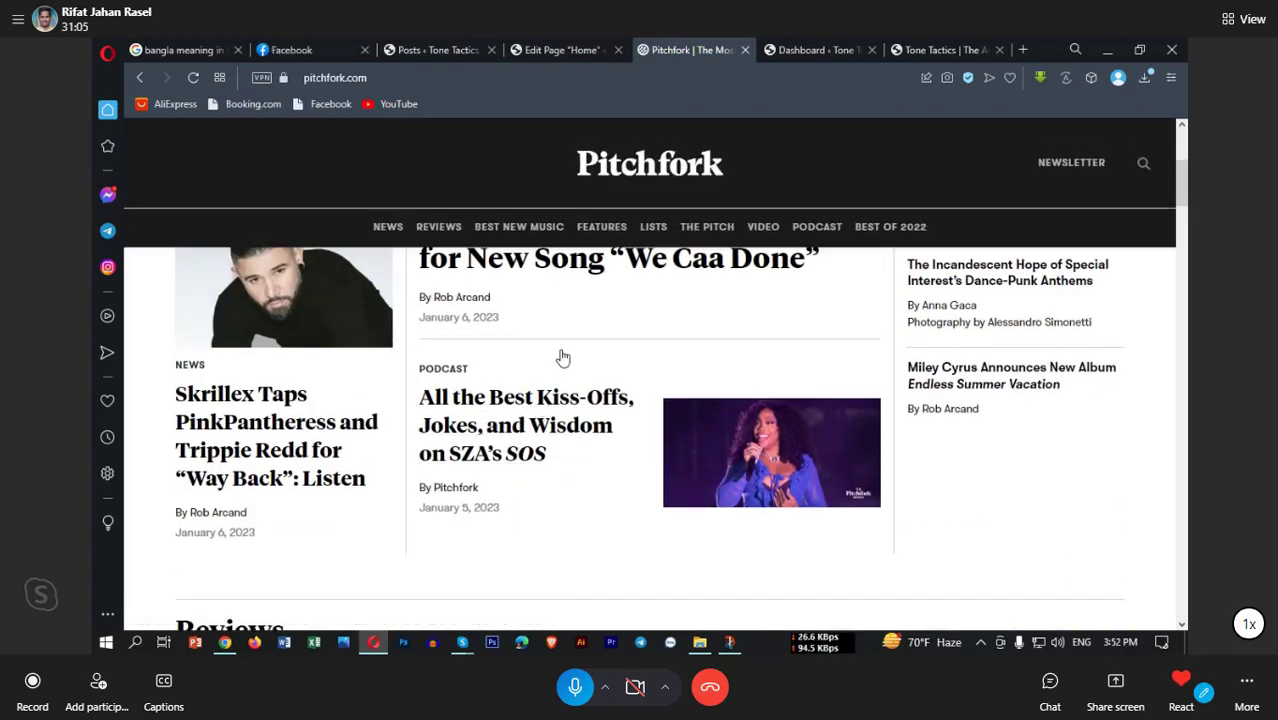
scroll(562, 357, up, 1)
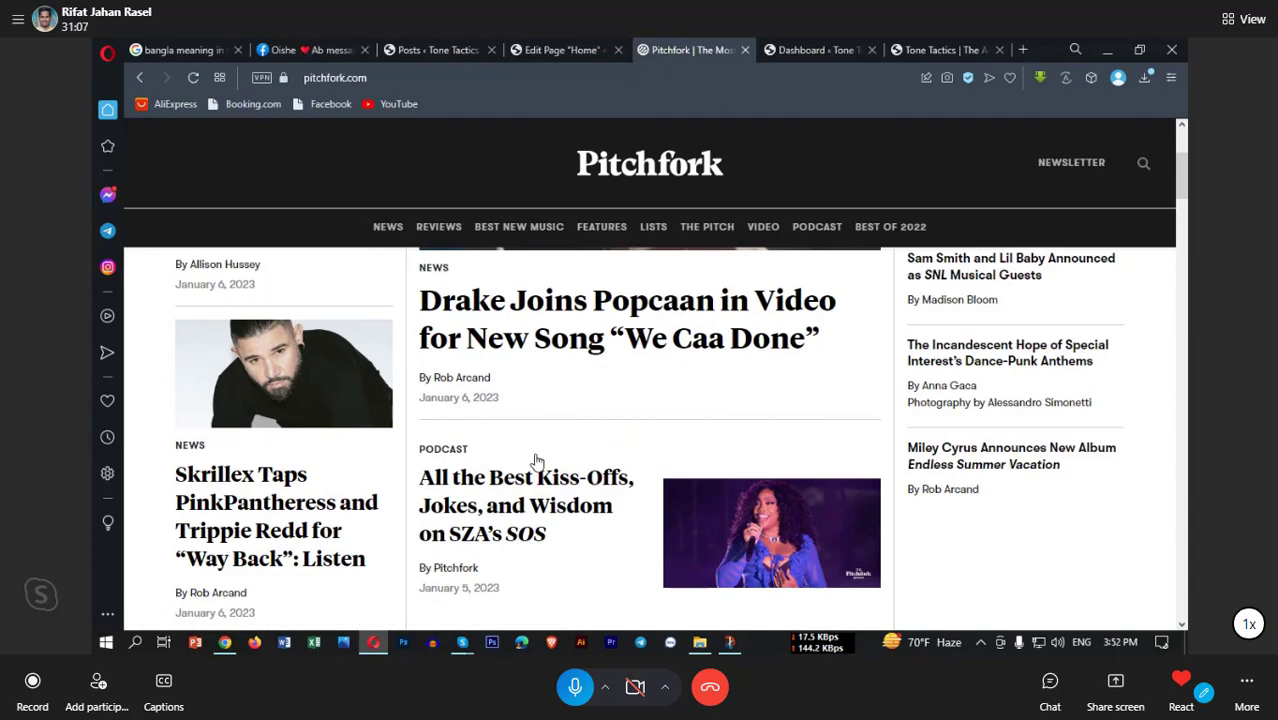
scroll(548, 451, down, 2)
scroll(548, 449, up, 4)
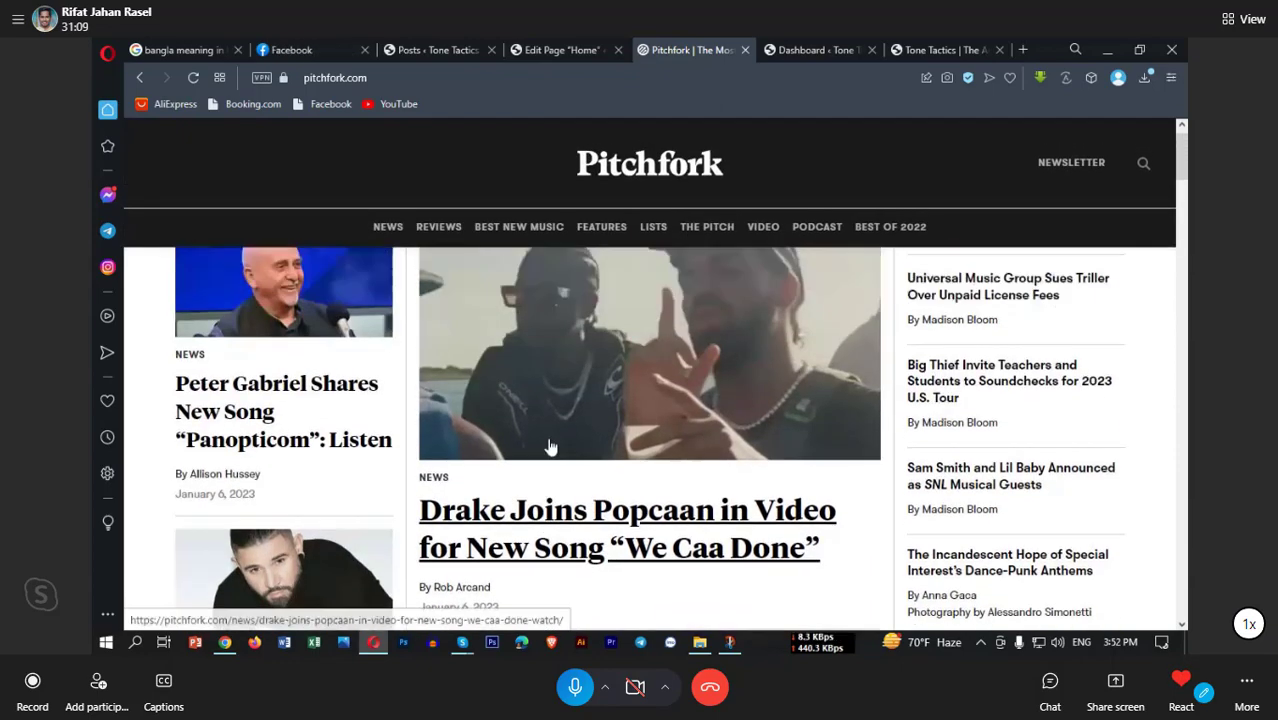
scroll(550, 447, down, 1)
scroll(540, 500, down, 3)
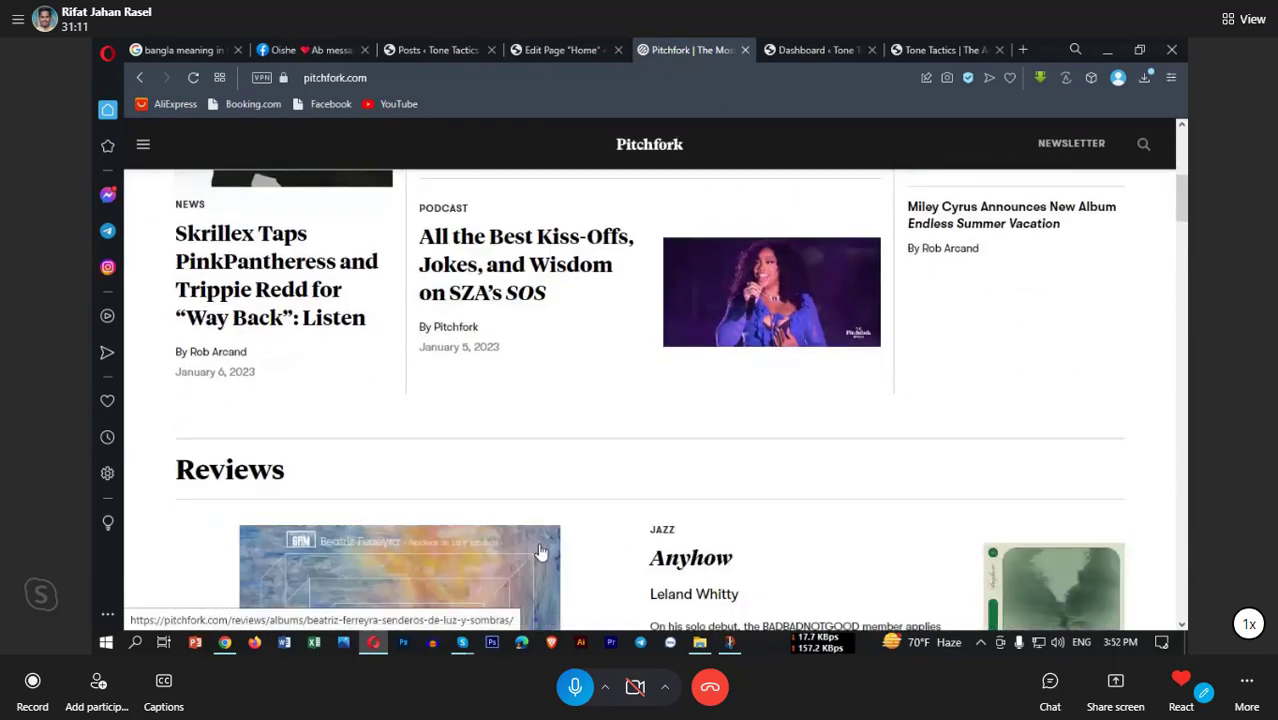
Step: Examine Pitchfork's three-column top section, comparing the stacked news stories, the large lead story with its podcast item, and The Latest headline list
scroll(540, 546, up, 2)
scroll(541, 546, up, 3)
scroll(571, 485, down, 3)
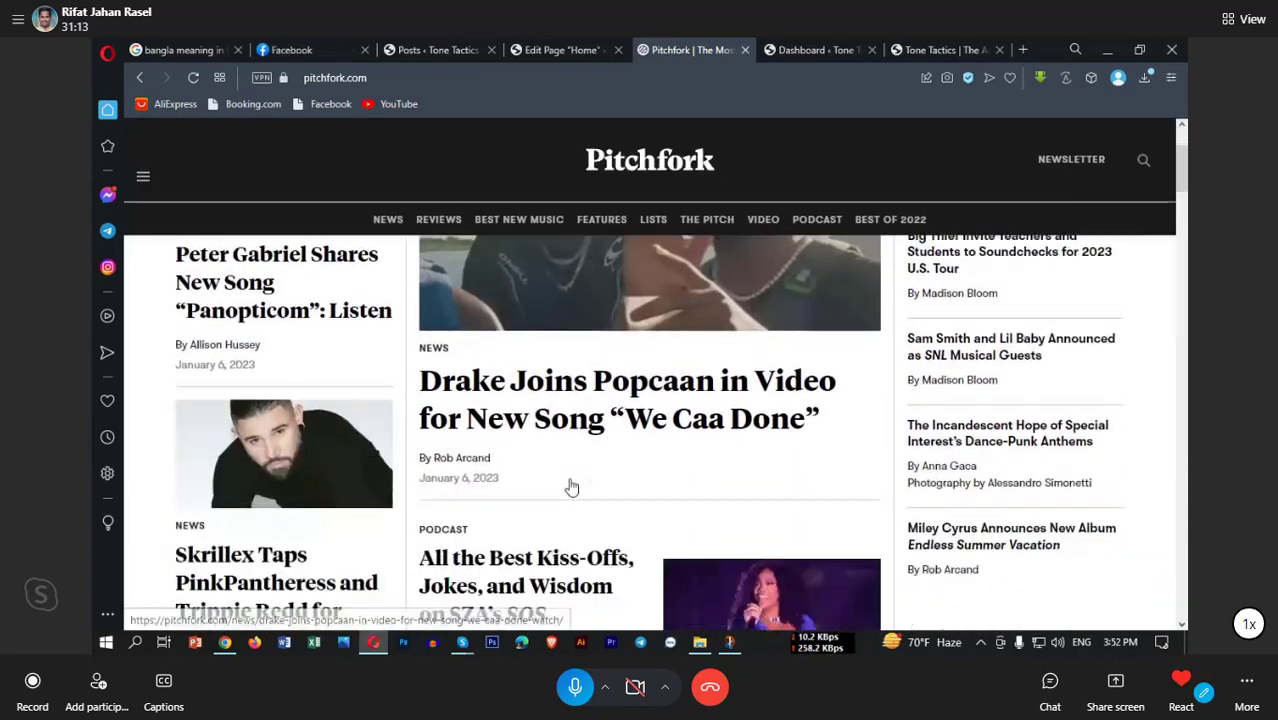
scroll(557, 530, up, 3)
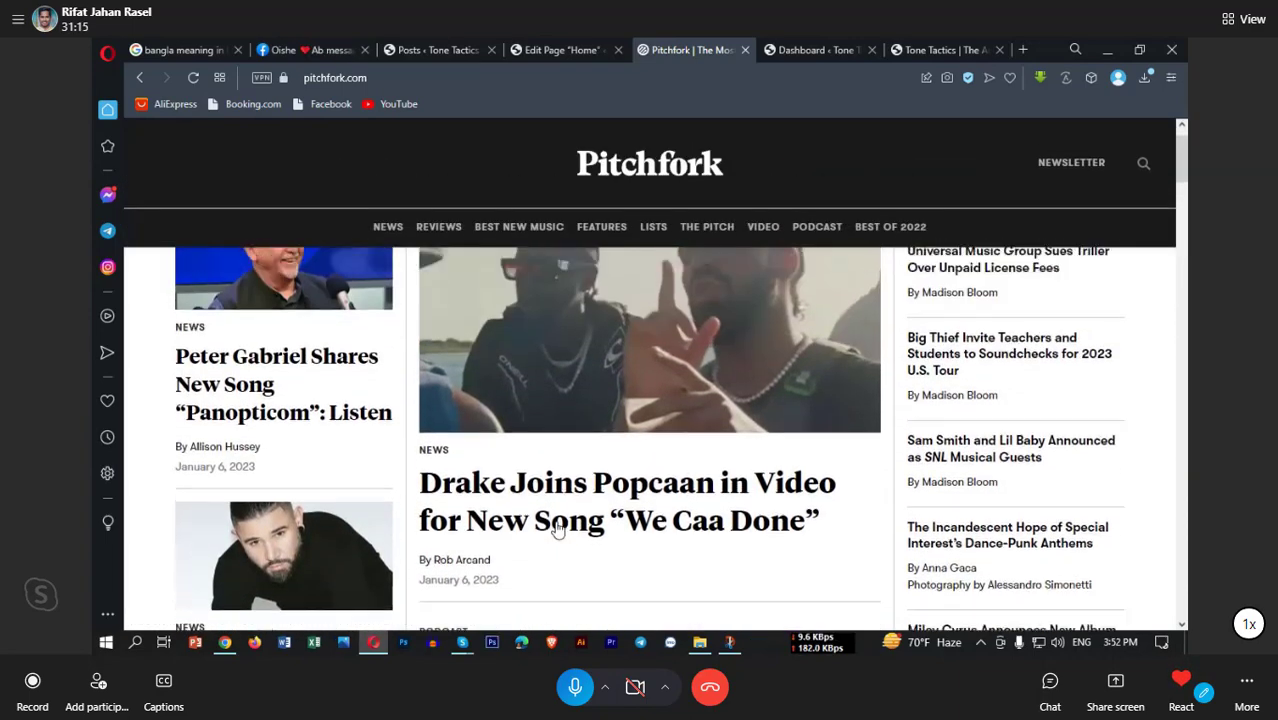
scroll(560, 527, down, 3)
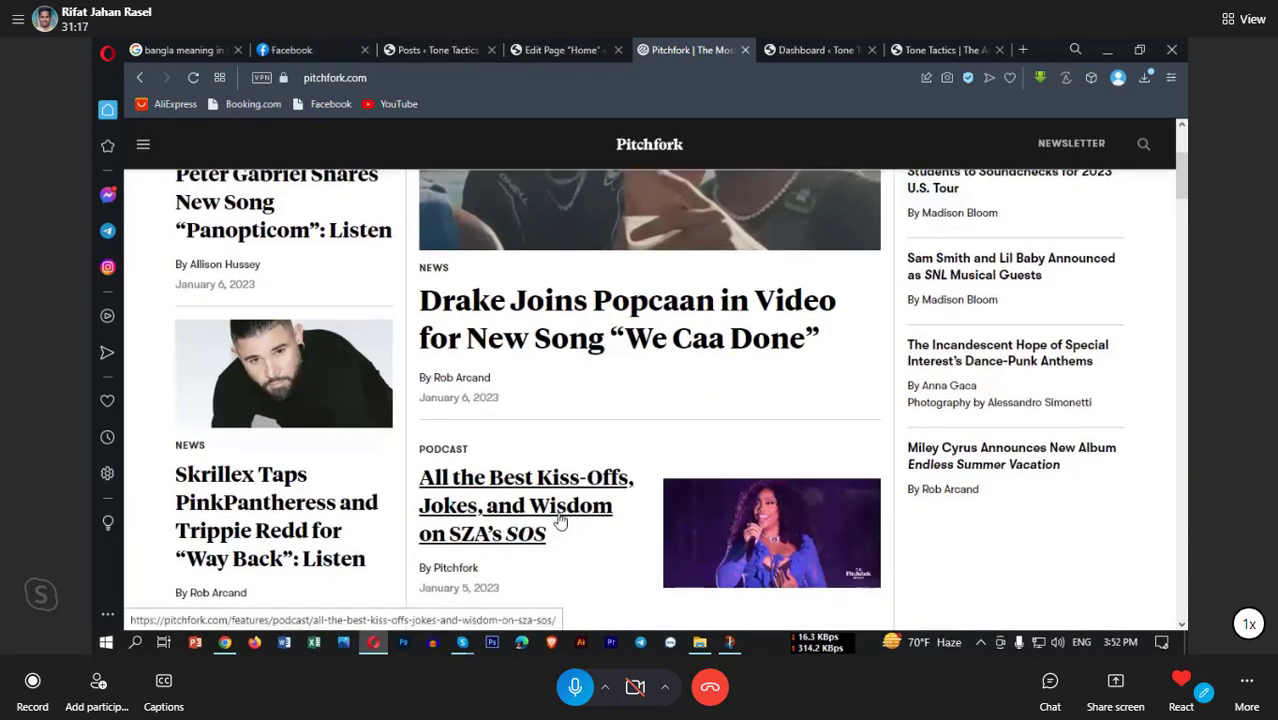
scroll(543, 442, up, 3)
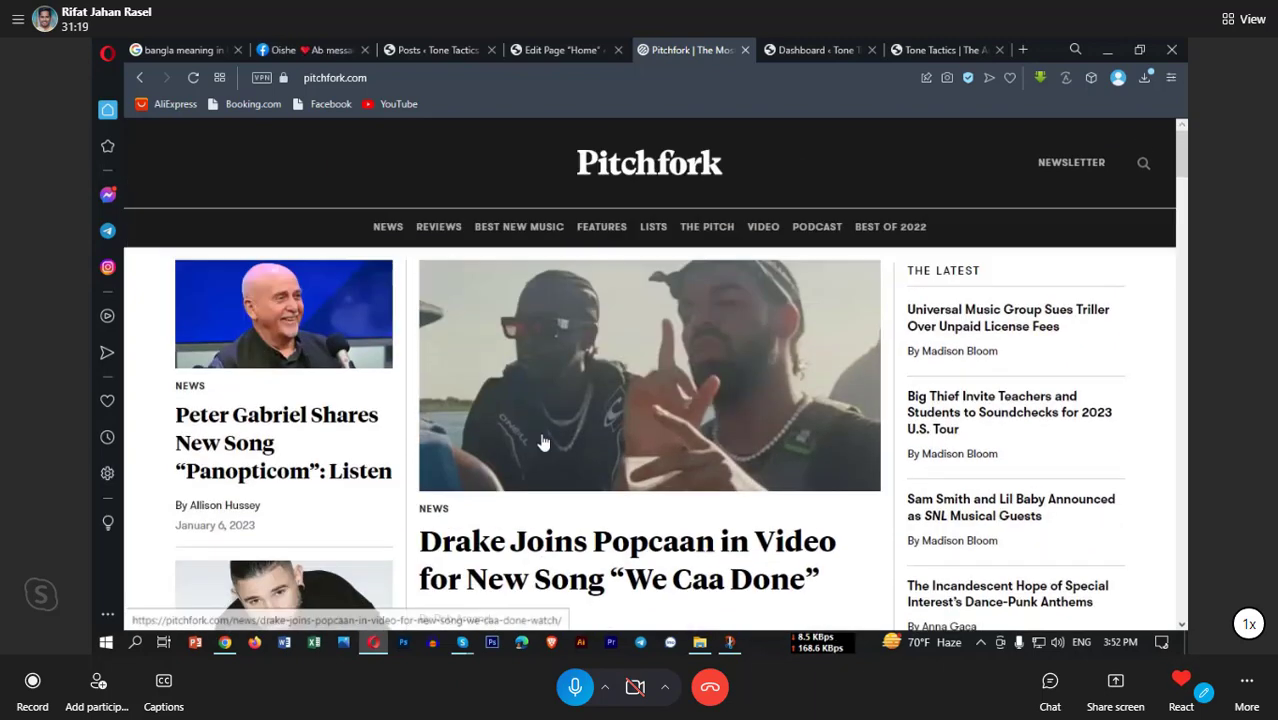
scroll(277, 483, down, 1)
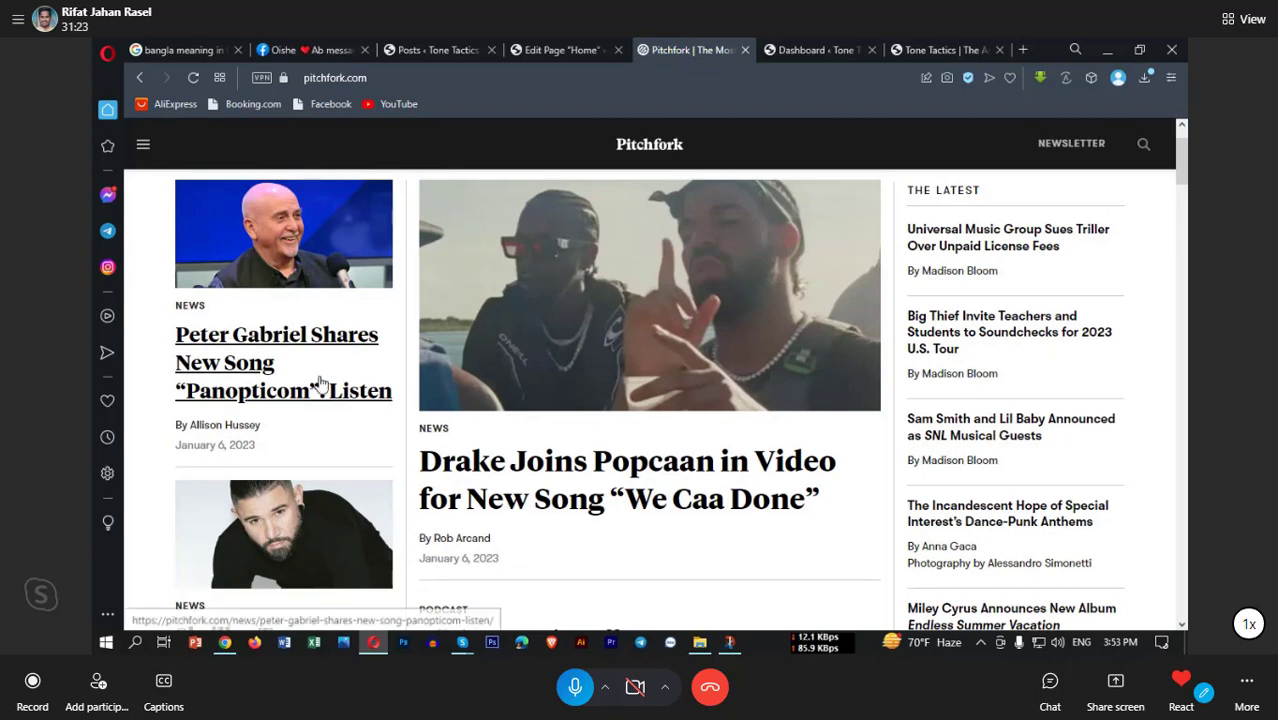
scroll(322, 400, down, 2)
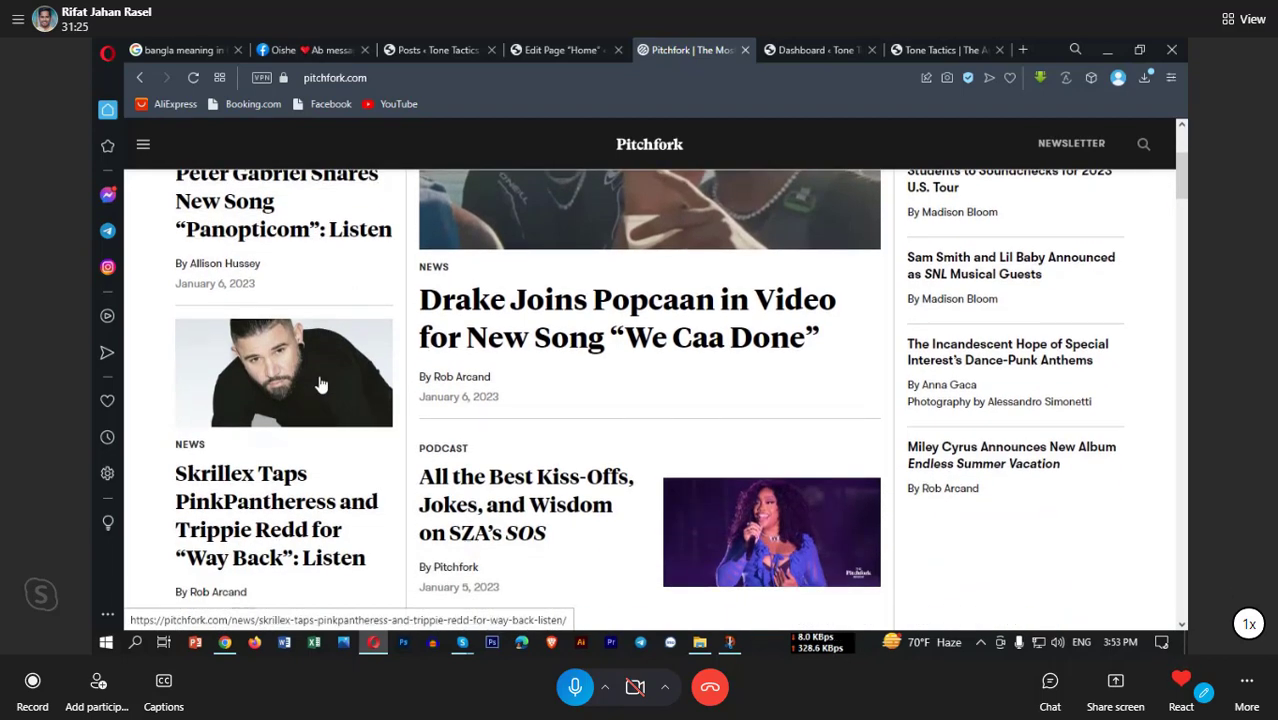
scroll(320, 385, up, 3)
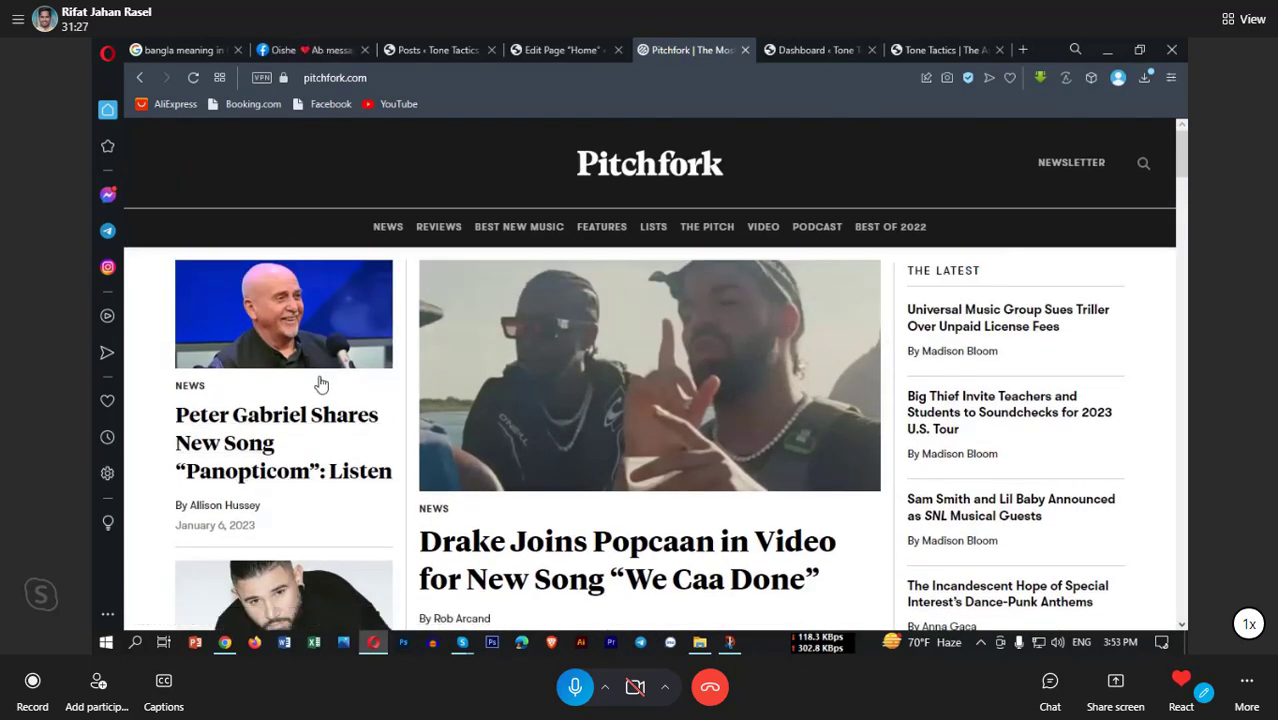
right_click(984, 328)
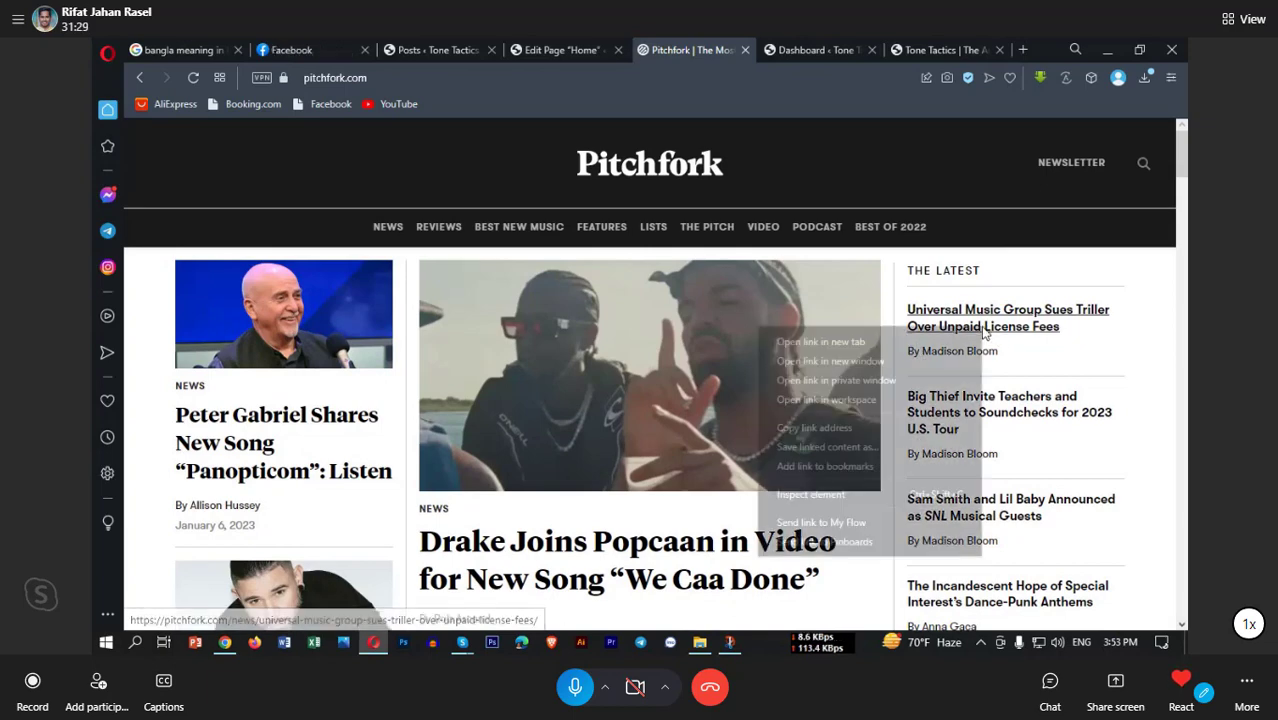
click(975, 262)
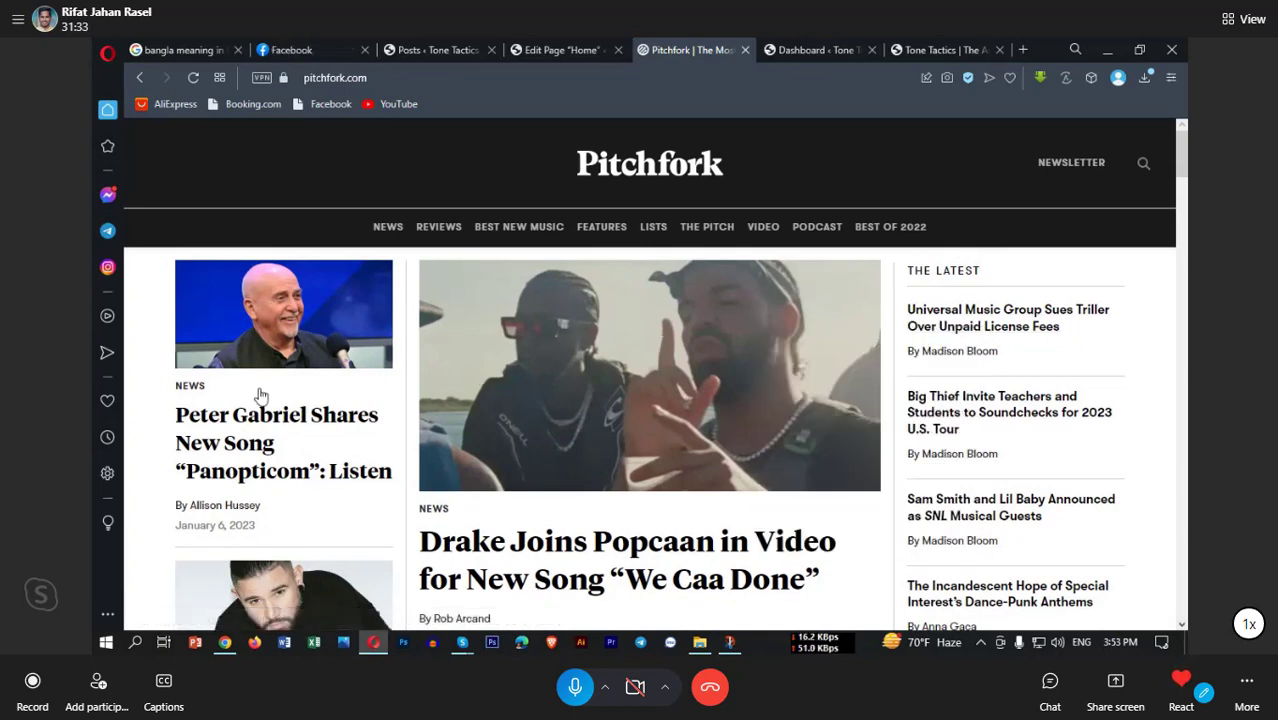
scroll(258, 395, down, 3)
scroll(258, 390, down, 1)
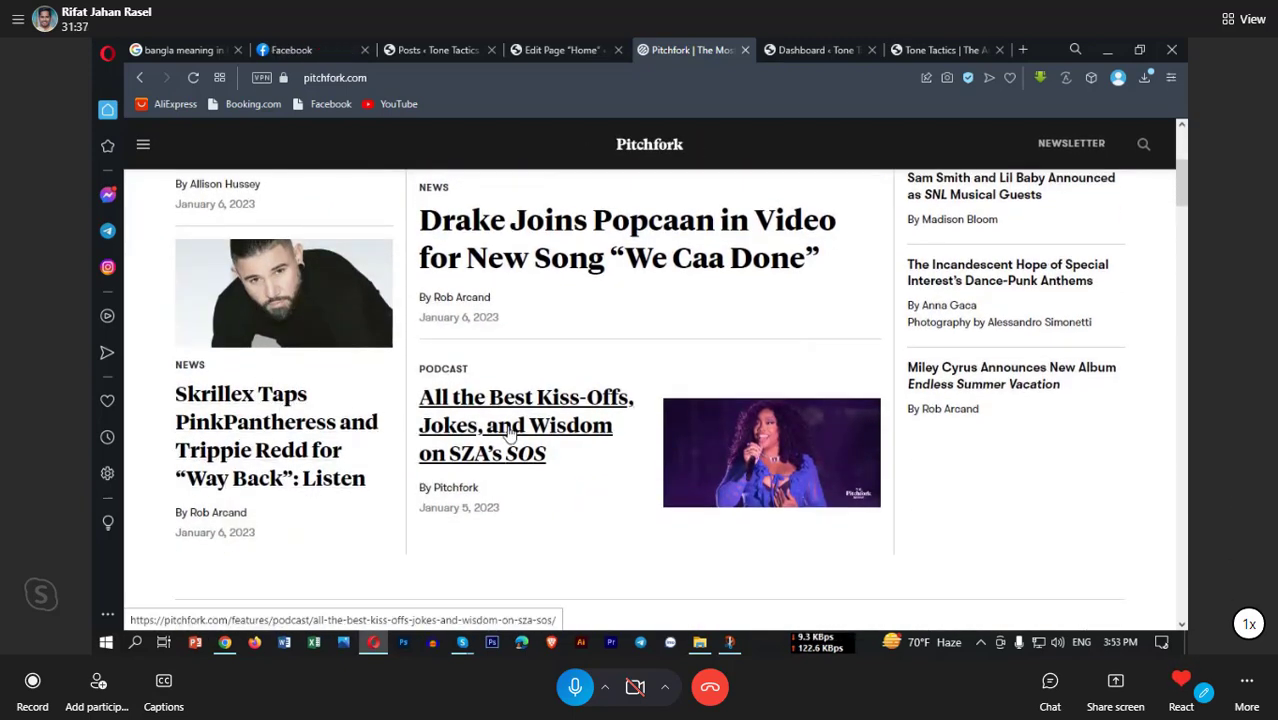
scroll(509, 432, up, 3)
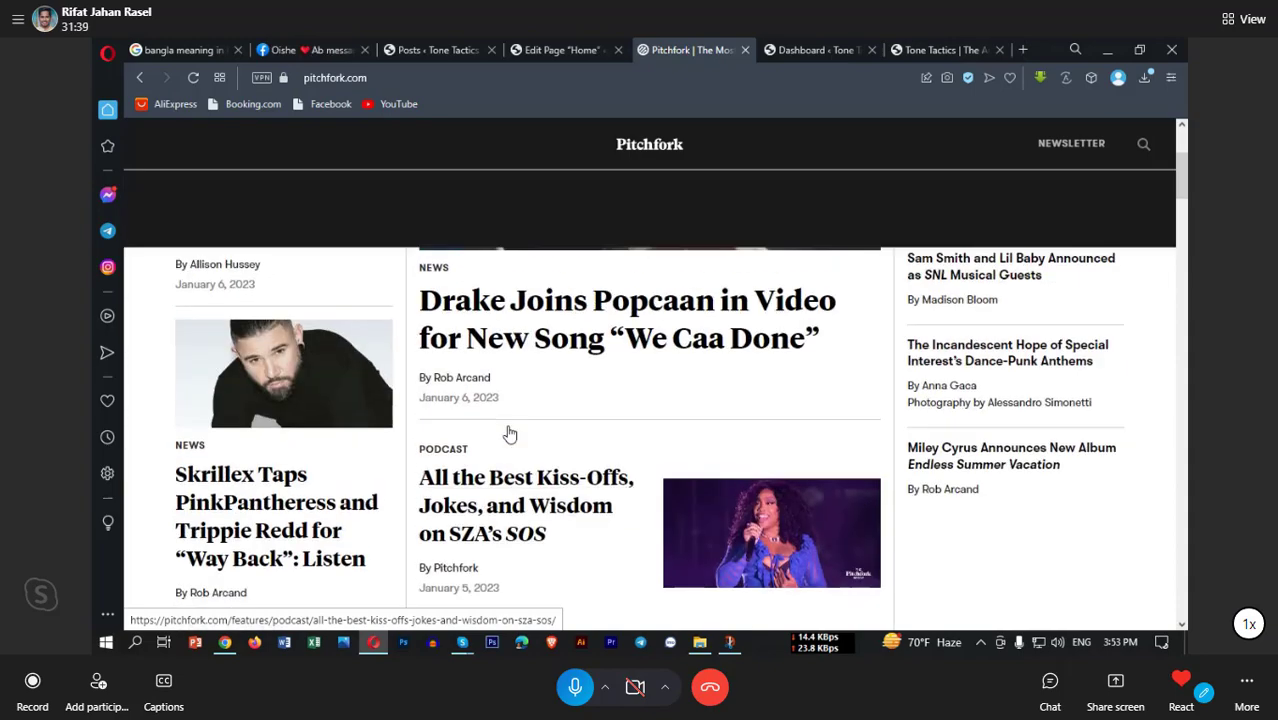
scroll(509, 432, up, 1)
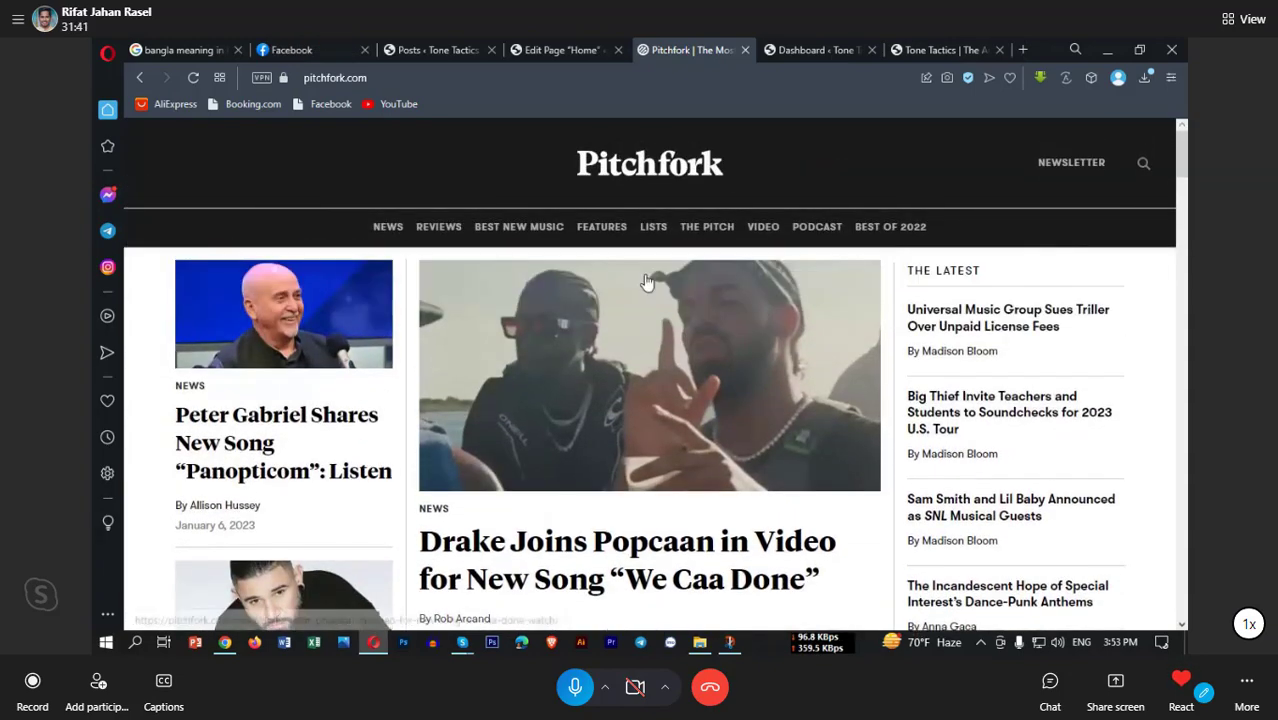
Step: Examine the Pitchfork homepage's news layout, from the featured stories down to the Reviews section
scroll(563, 445, down, 4)
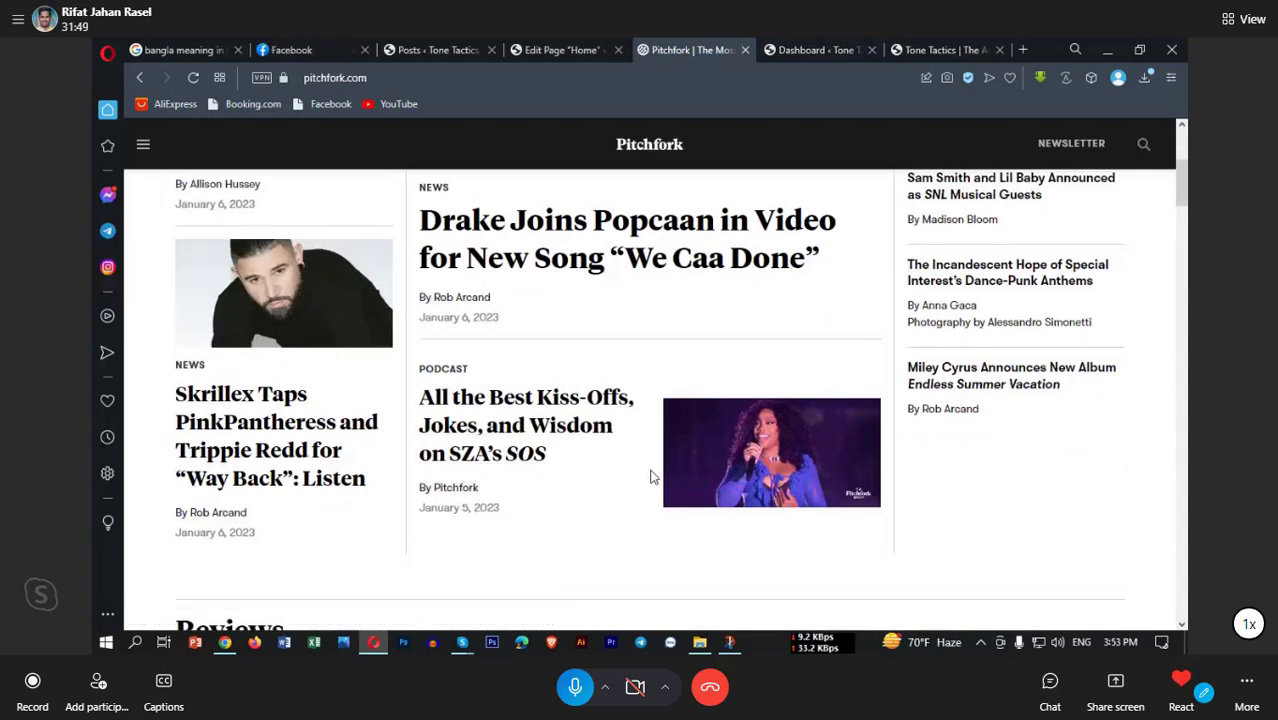
scroll(556, 451, up, 3)
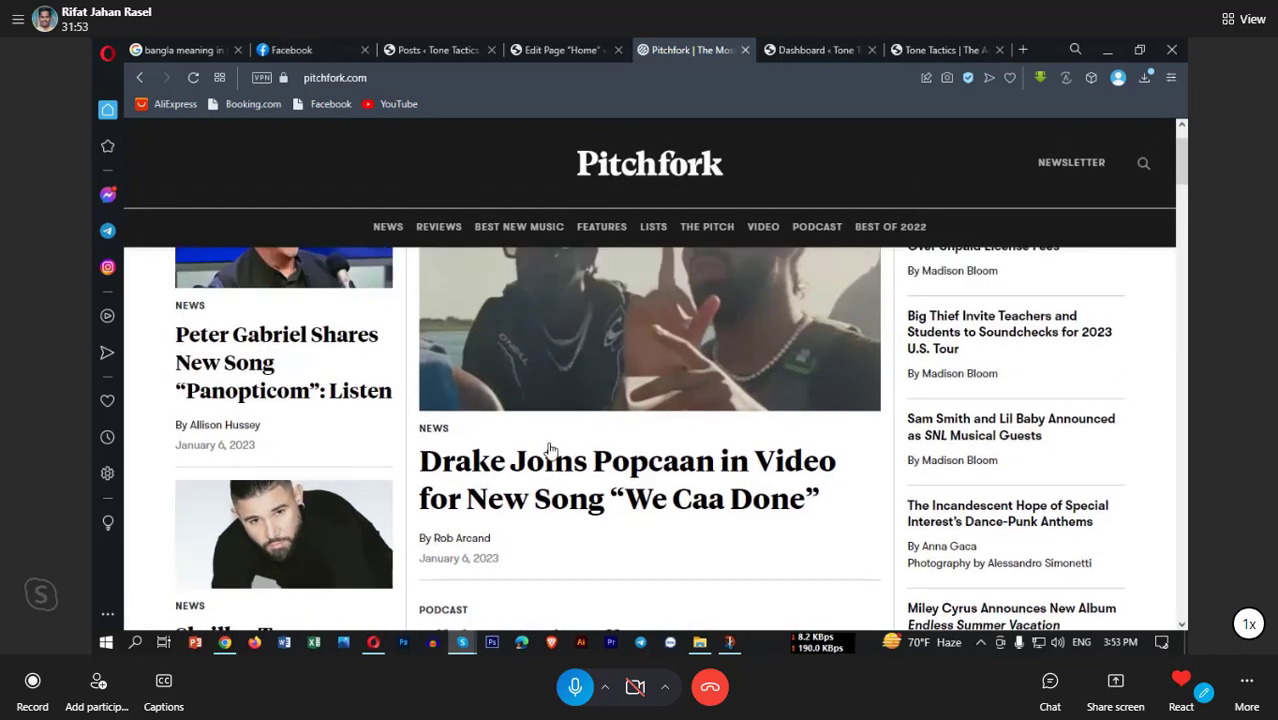
scroll(549, 450, down, 2)
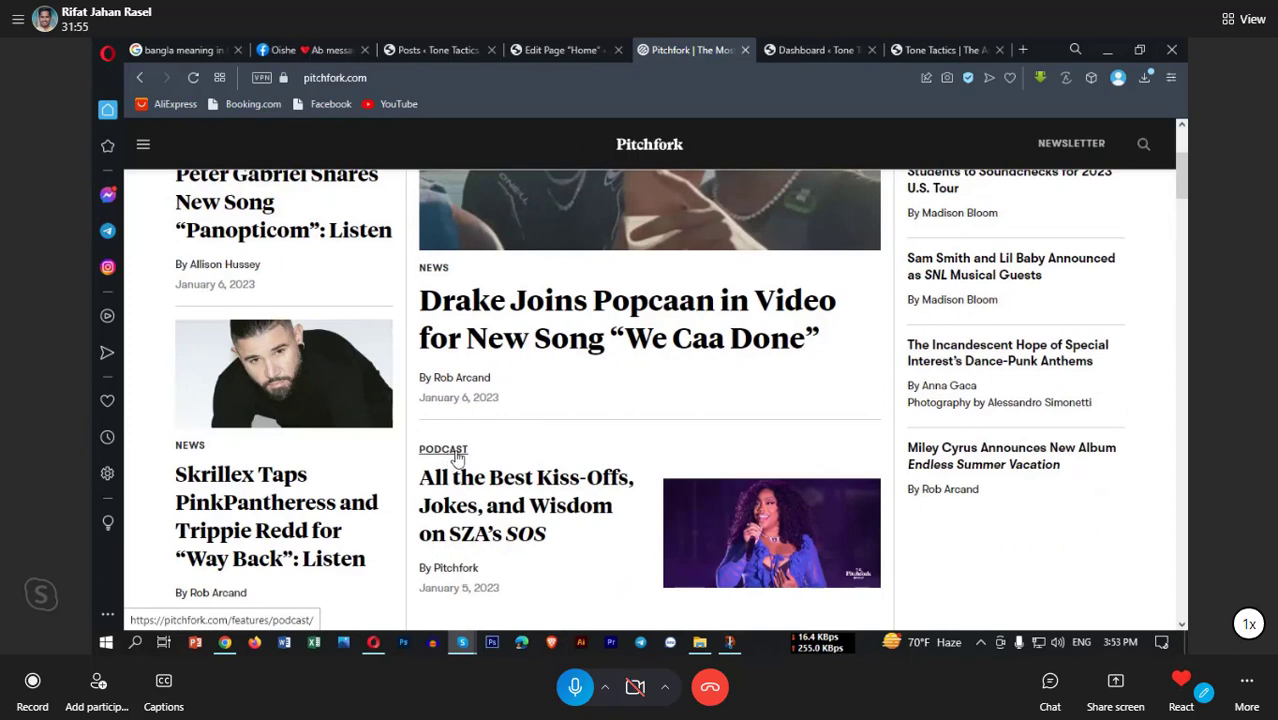
scroll(500, 462, up, 1)
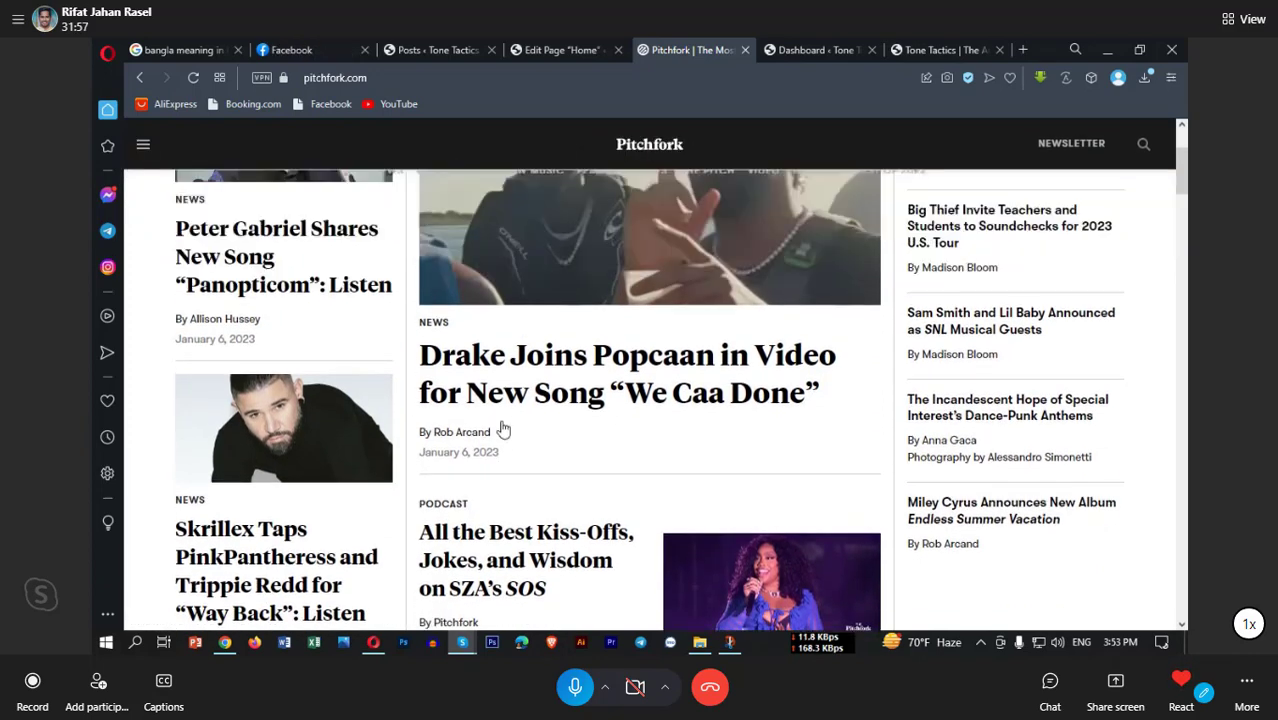
scroll(507, 301, up, 2)
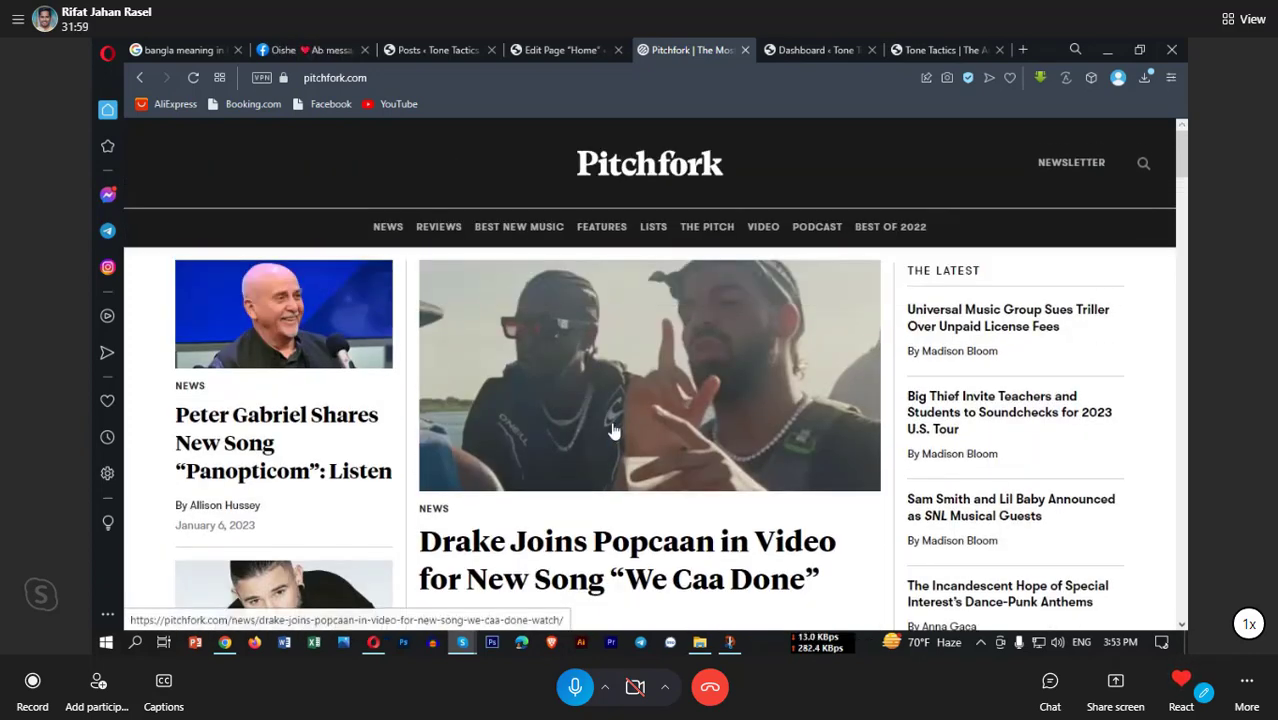
scroll(560, 400, down, 3)
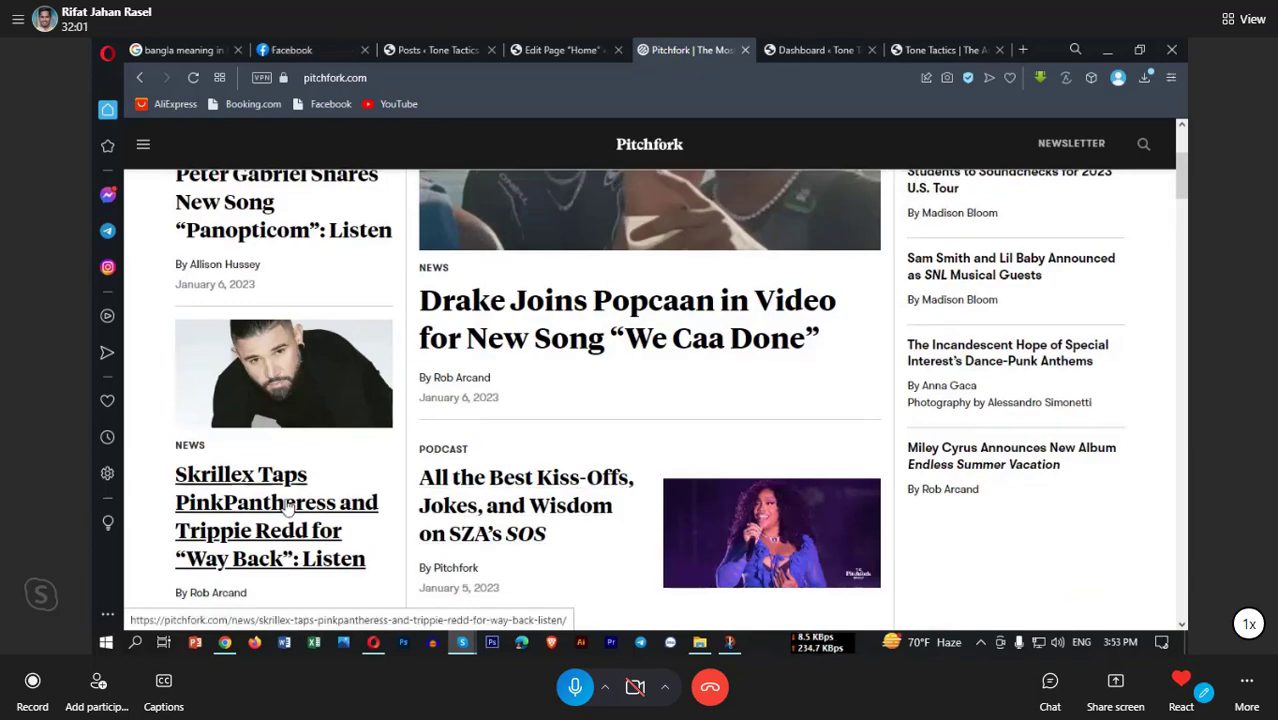
scroll(278, 470, up, 3)
scroll(265, 470, down, 5)
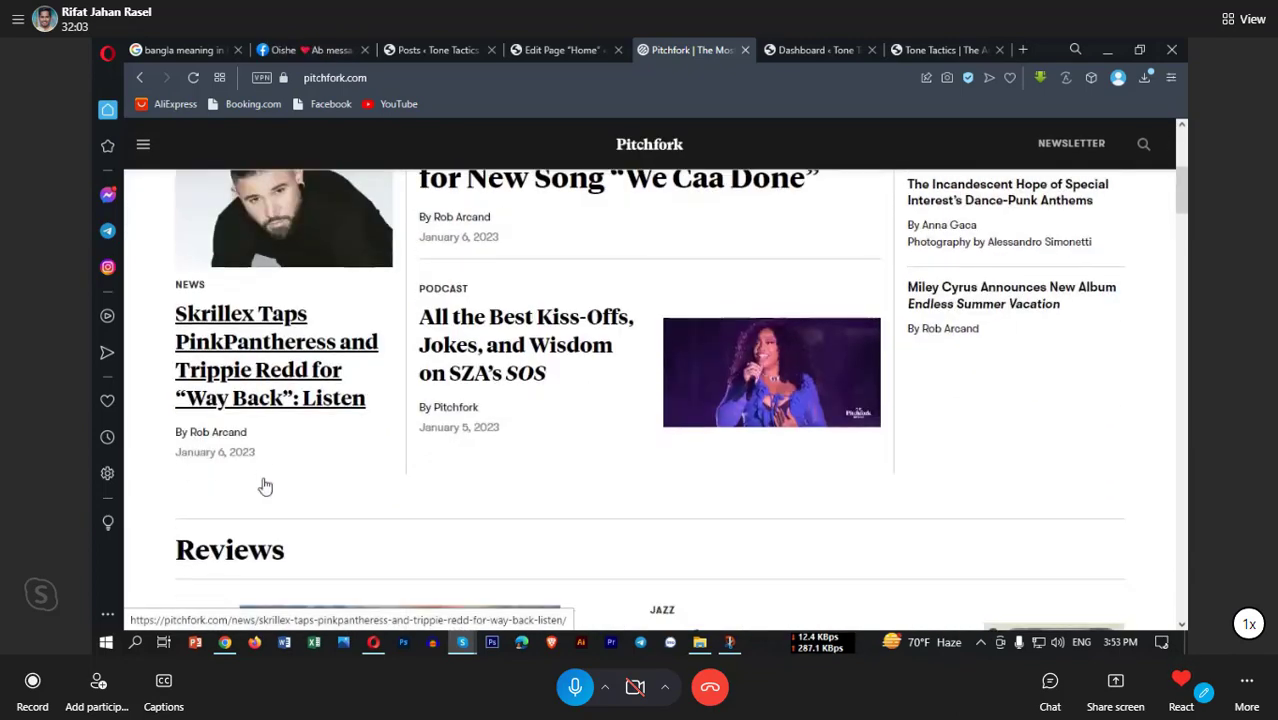
scroll(266, 486, down, 2)
scroll(268, 484, up, 6)
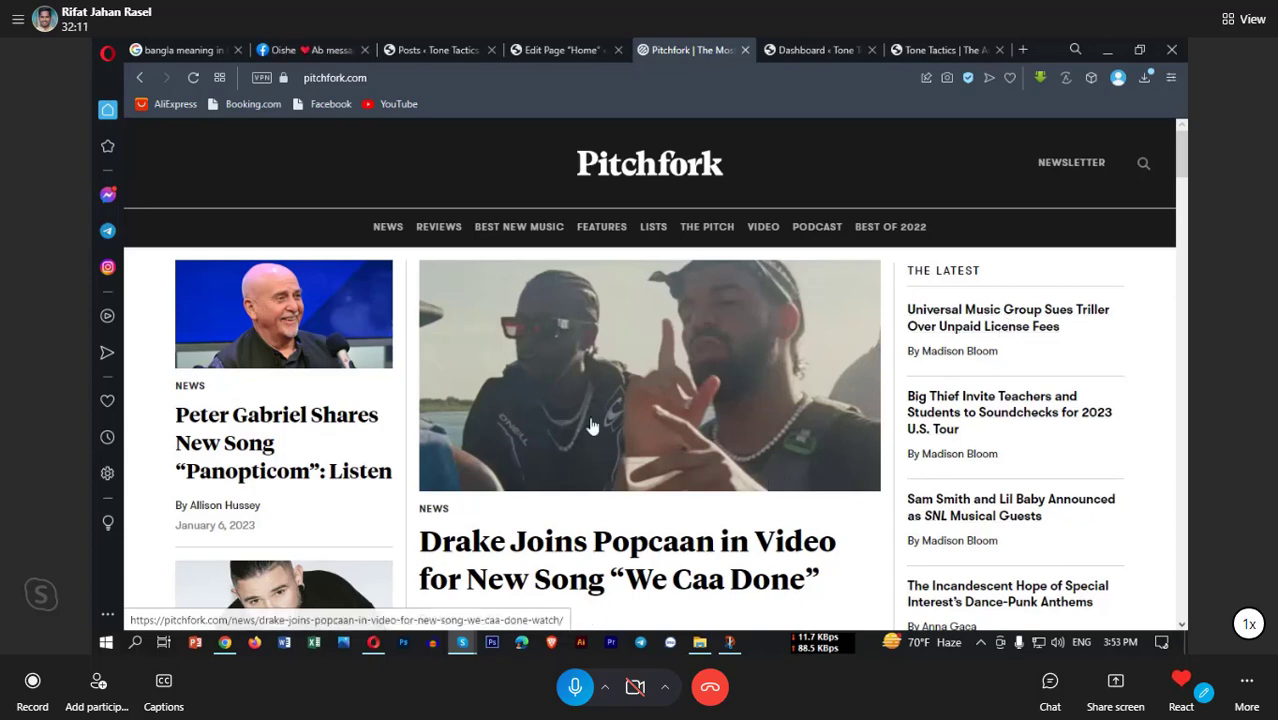
scroll(591, 426, down, 3)
scroll(600, 388, up, 2)
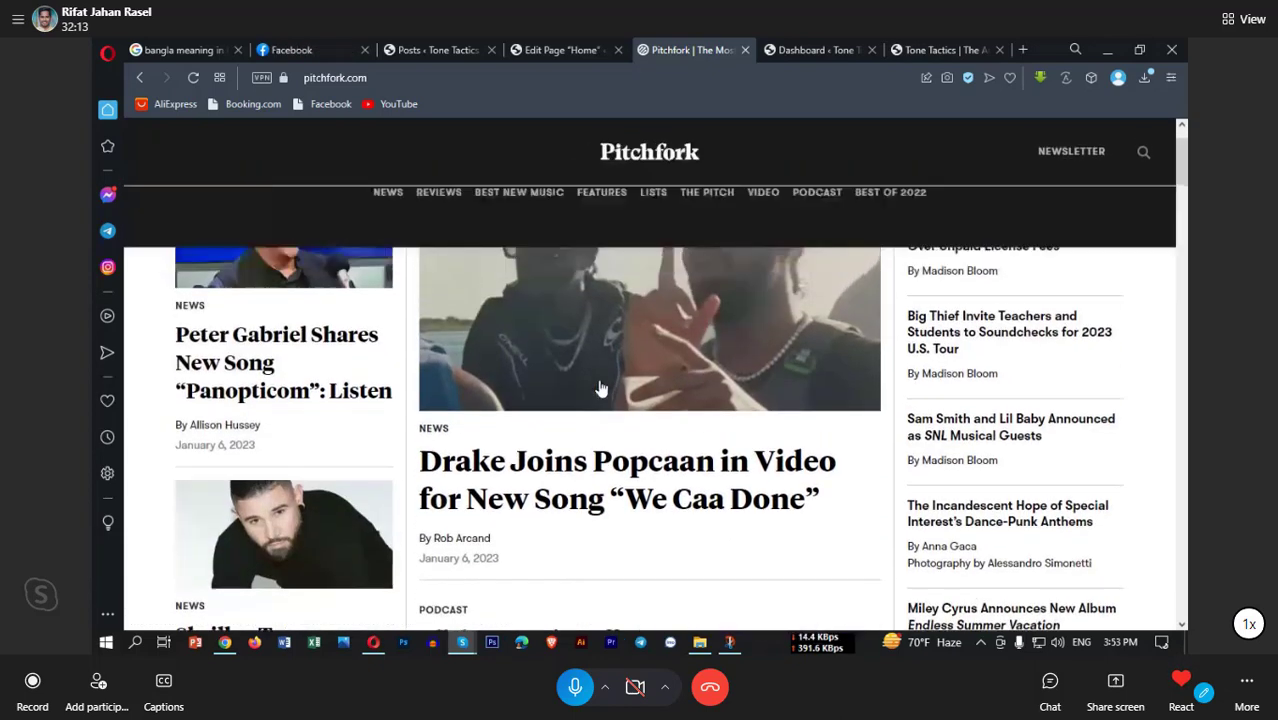
Step: Switch to the Home page editor and insert a Query Loop with the two columns & featured image layout in the middle container
click(553, 48)
click(577, 305)
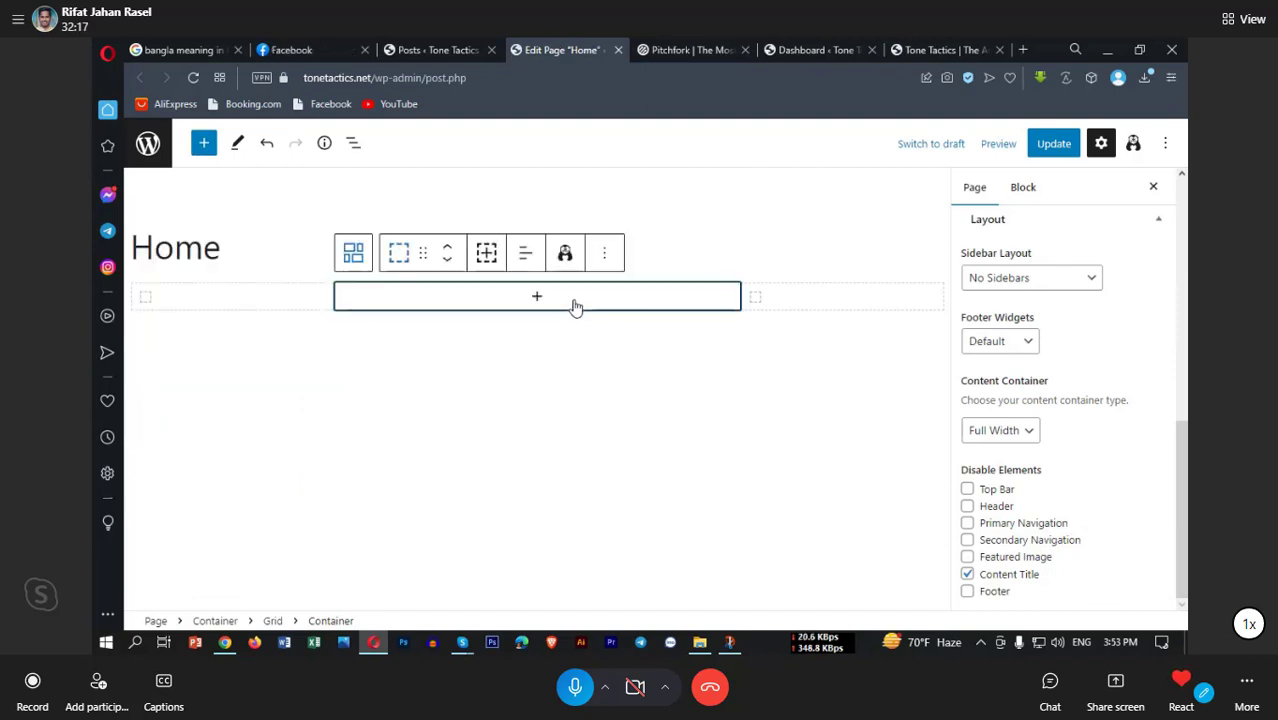
click(538, 298)
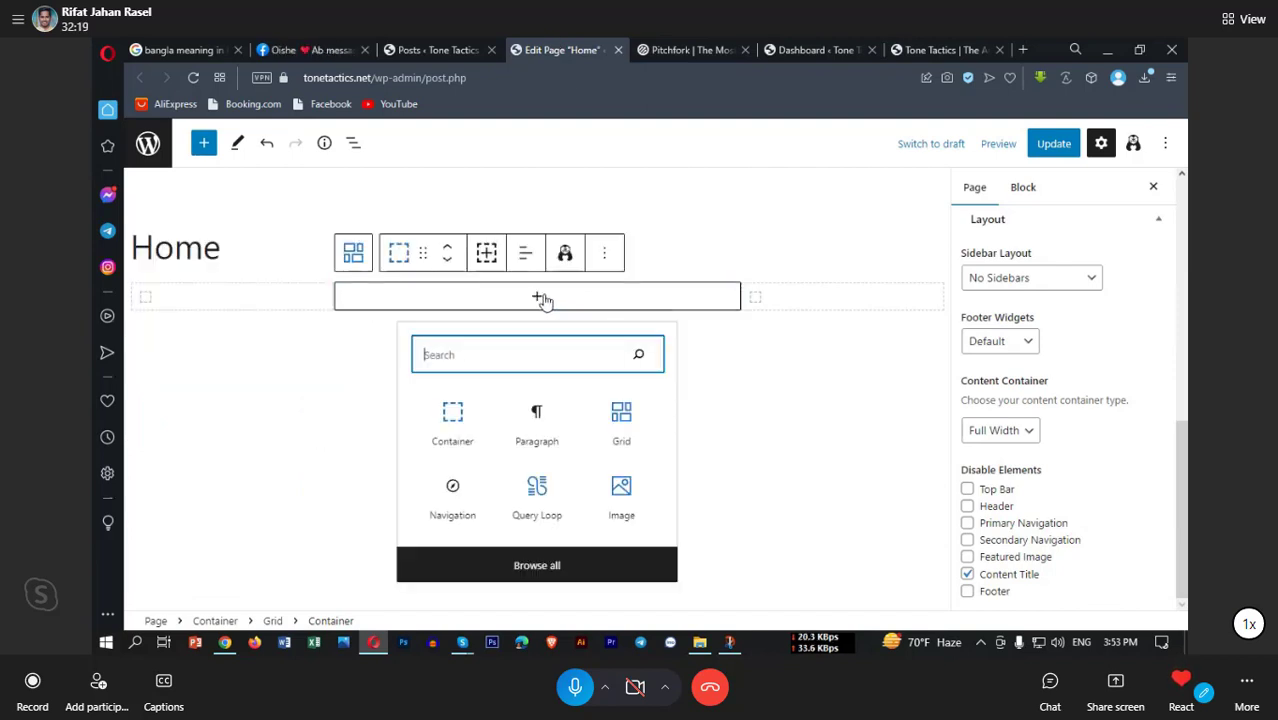
click(540, 497)
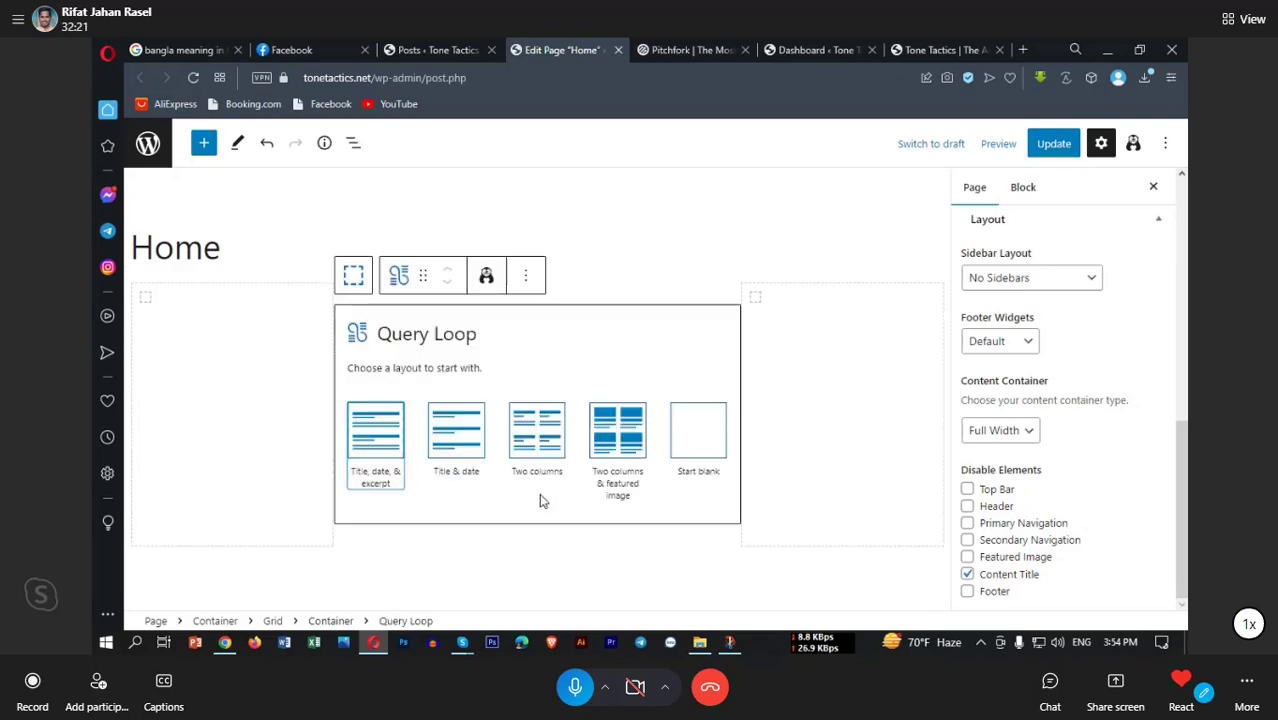
click(620, 441)
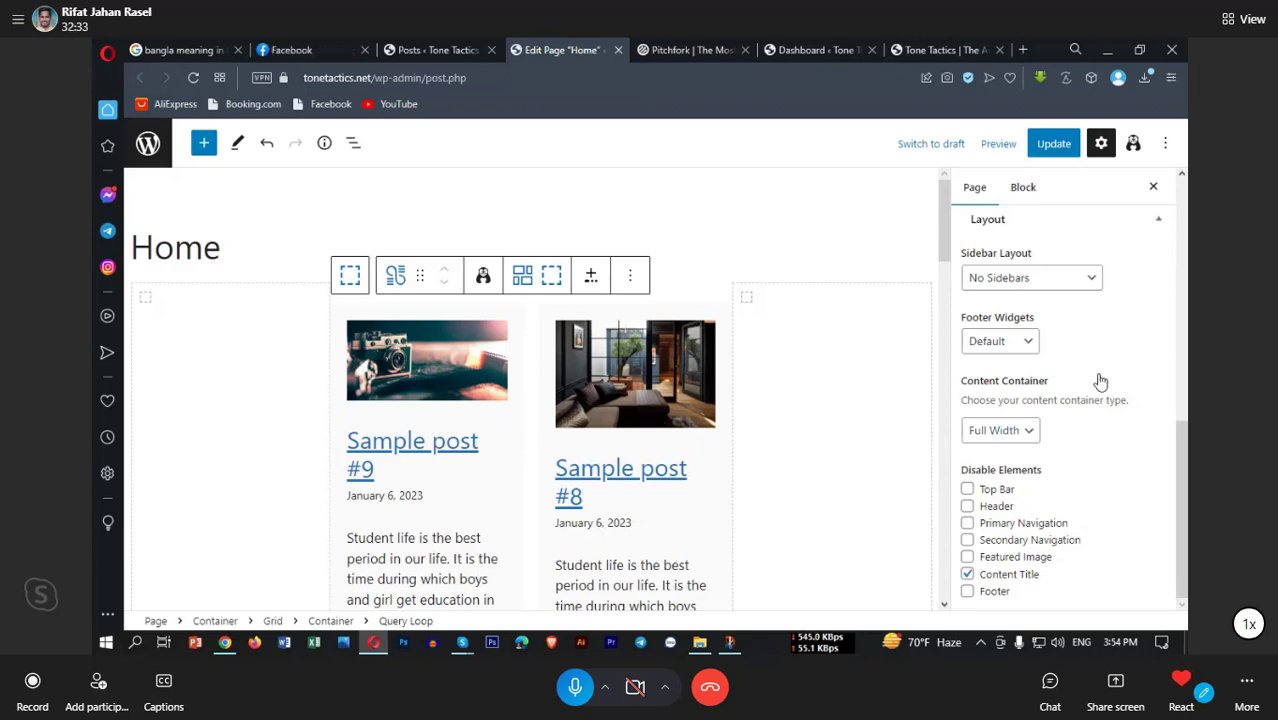
Step: Show the block structure and examine the layout settings of the Grid inside the Query Loop
click(351, 143)
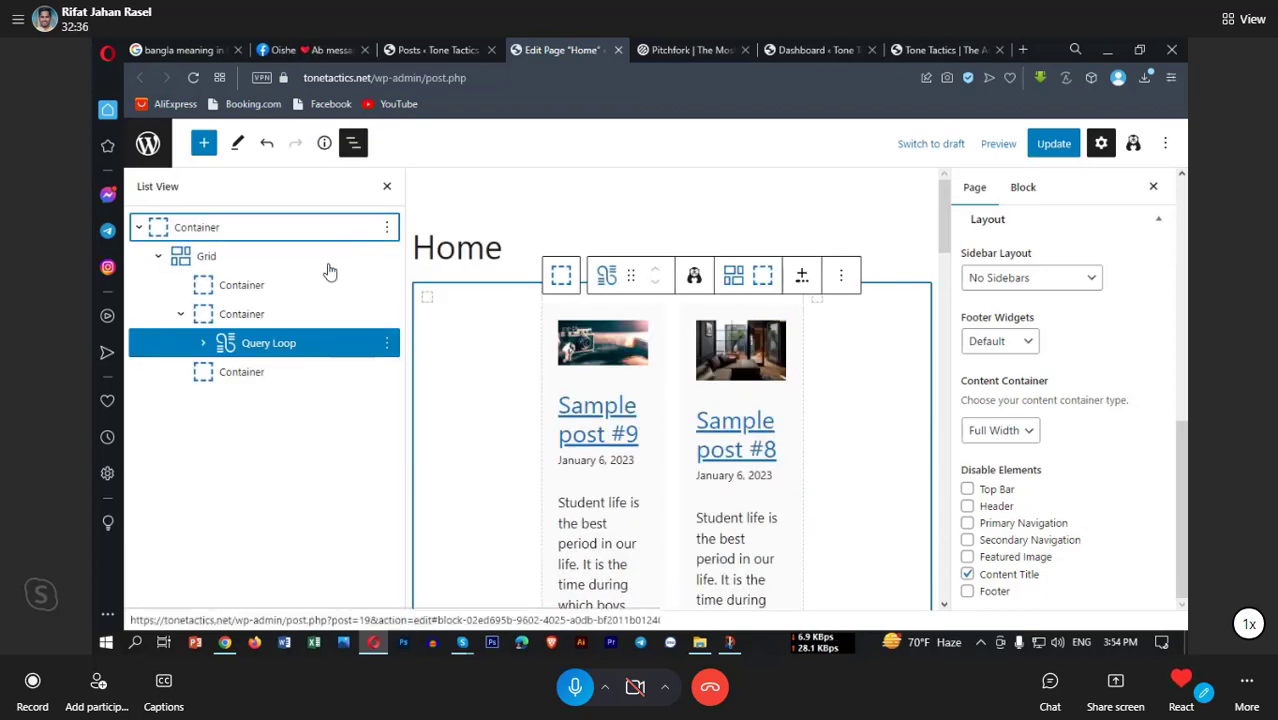
click(207, 343)
click(273, 372)
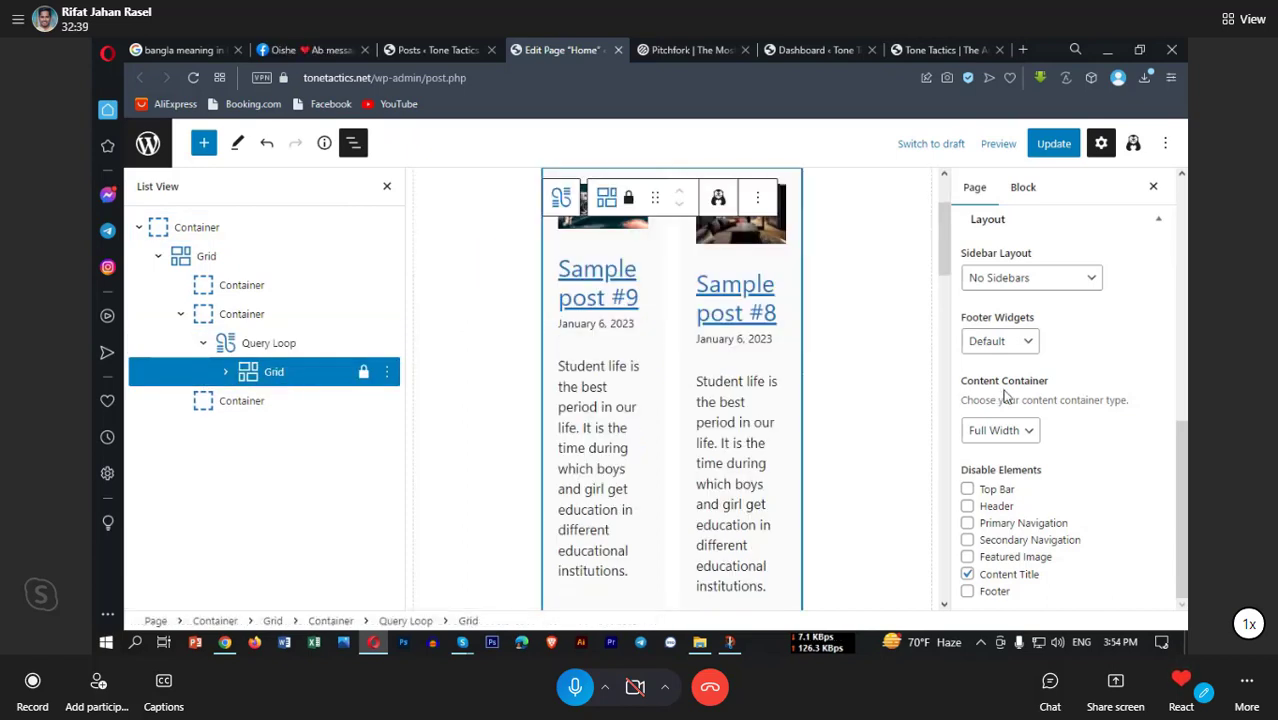
scroll(1015, 385, up, 5)
click(1020, 188)
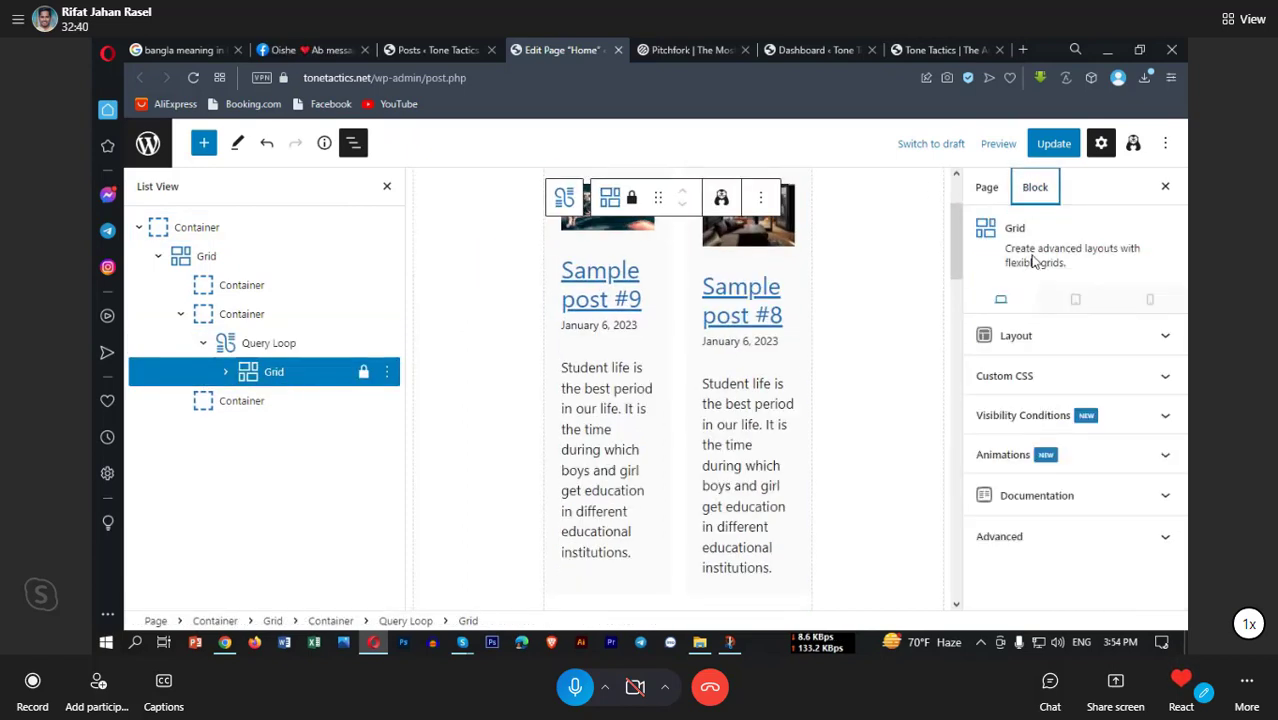
click(1063, 337)
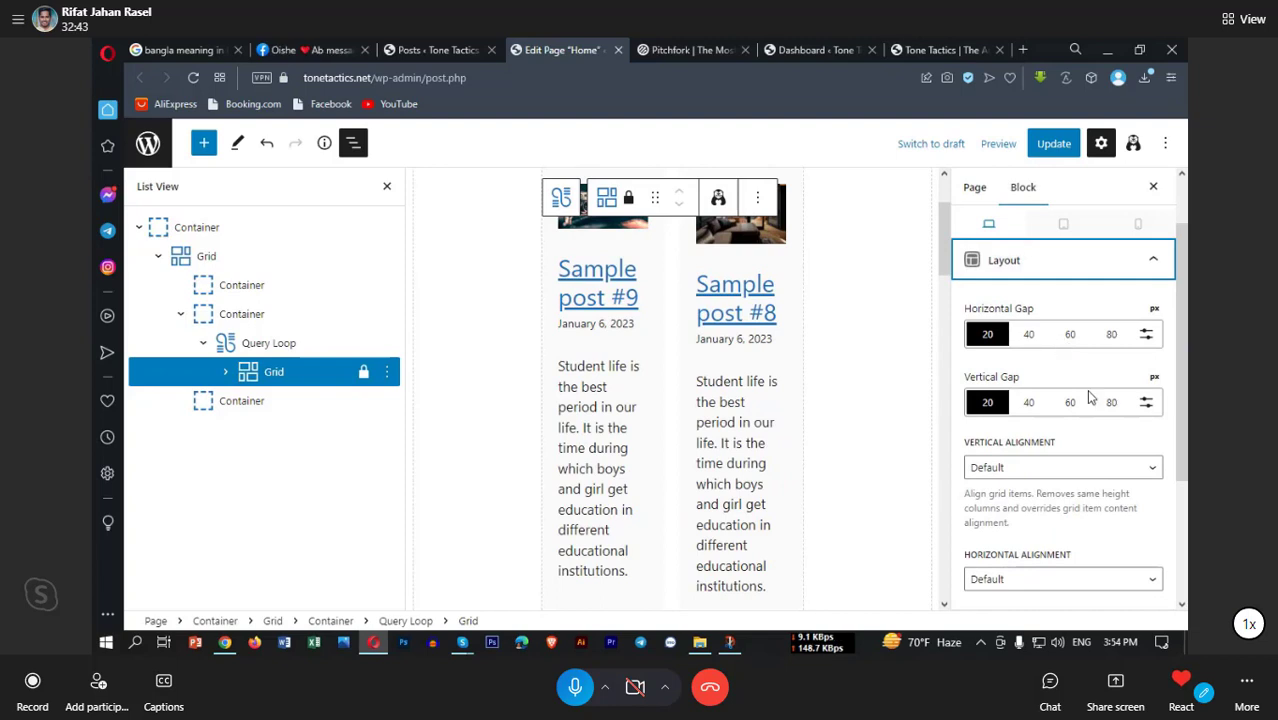
scroll(1084, 408, down, 1)
scroll(1084, 408, up, 1)
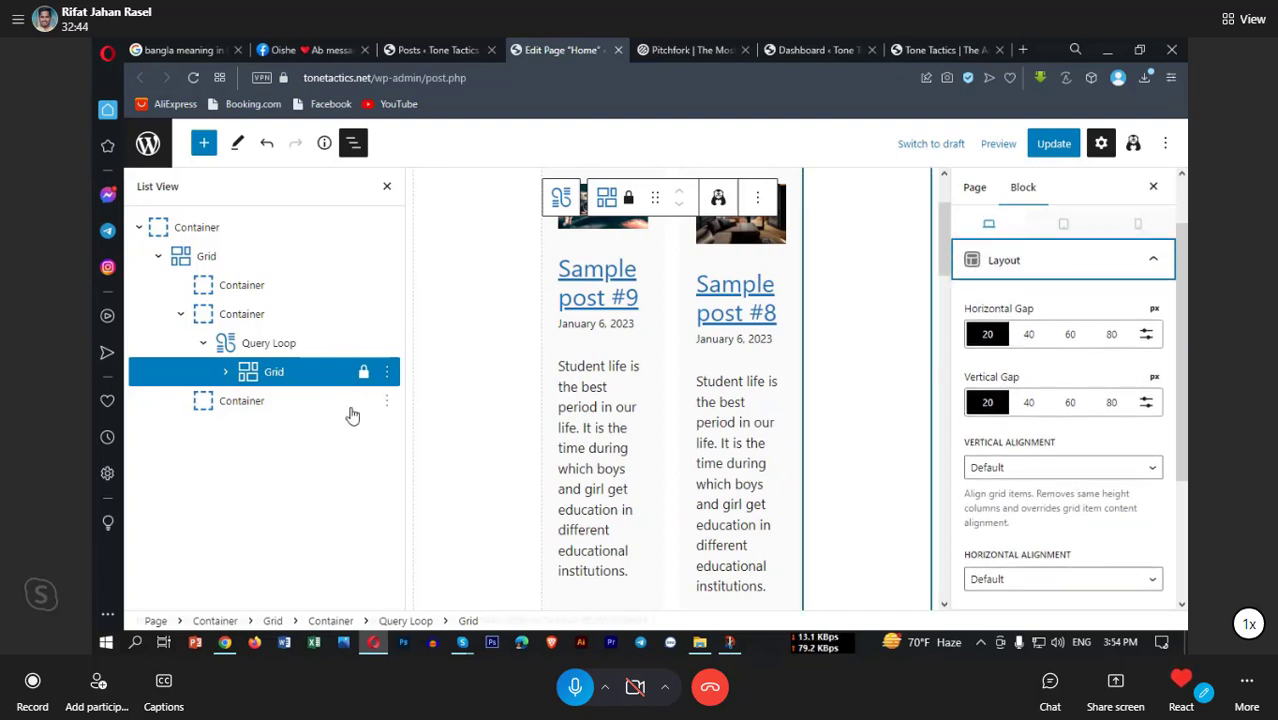
Step: Set the container width of the Post Template inside the Query Loop's Grid to 100%
click(262, 345)
click(259, 378)
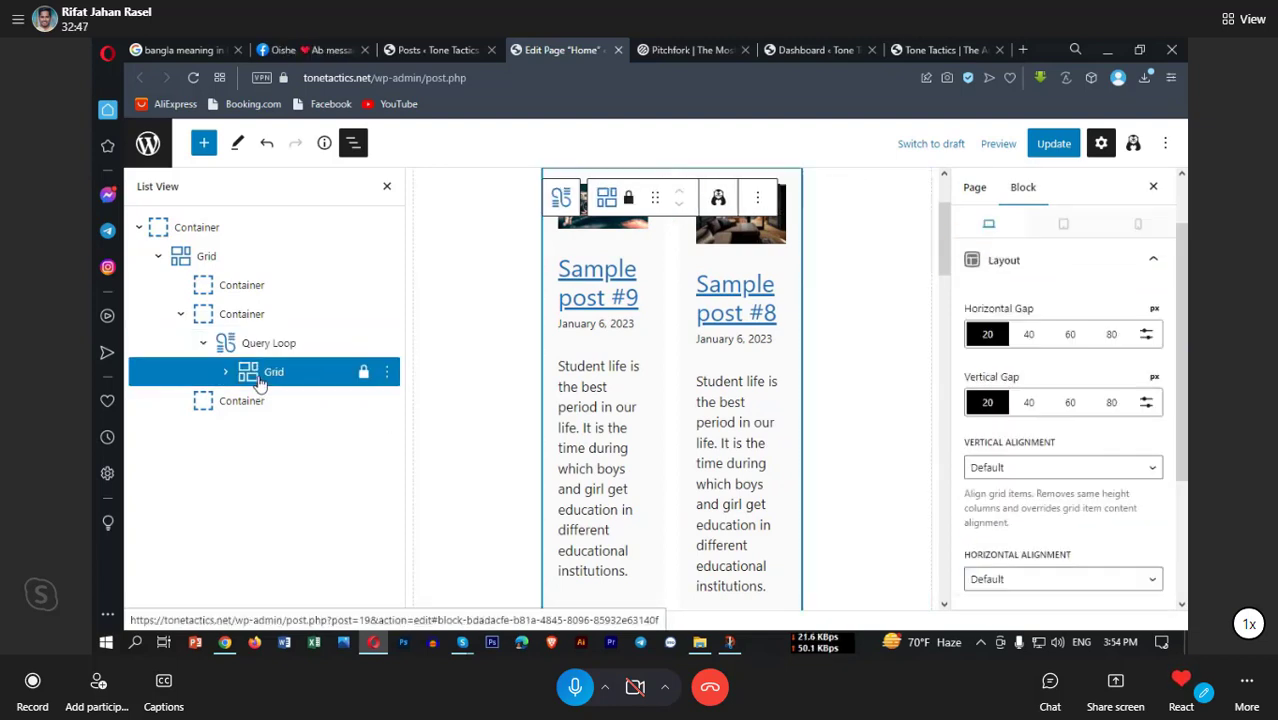
click(228, 373)
click(293, 404)
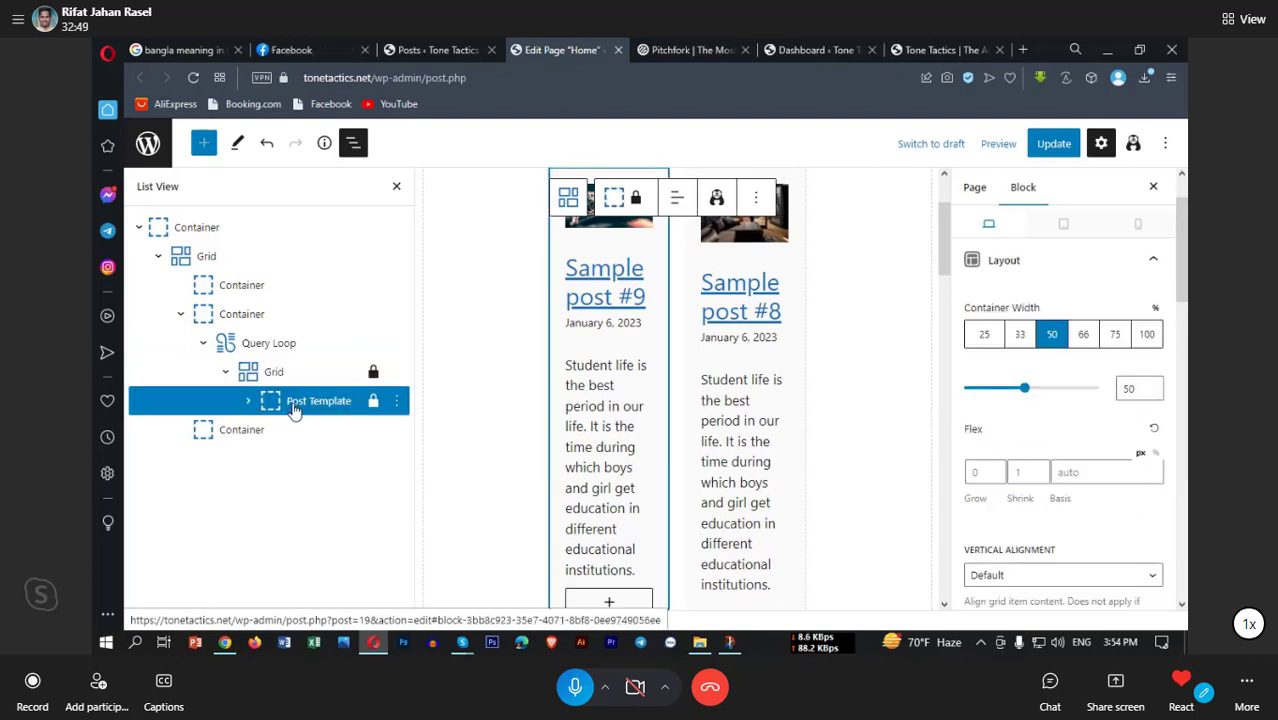
click(1147, 335)
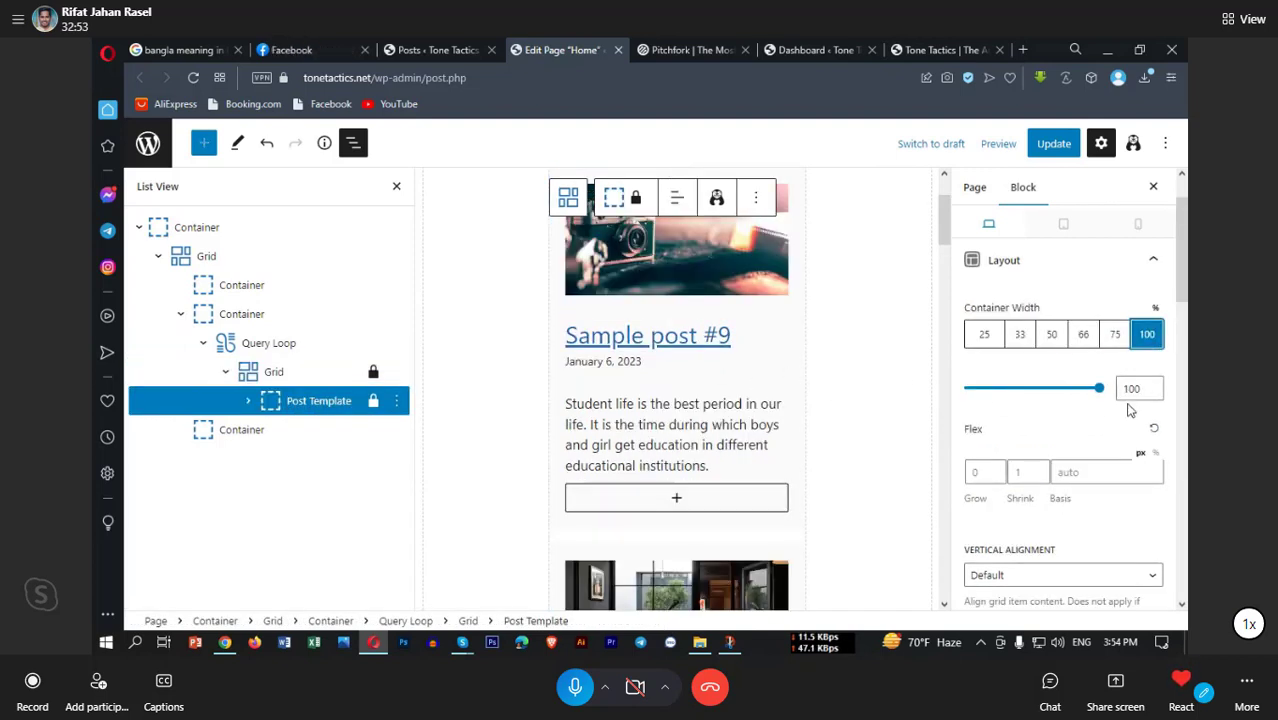
scroll(1120, 430, down, 5)
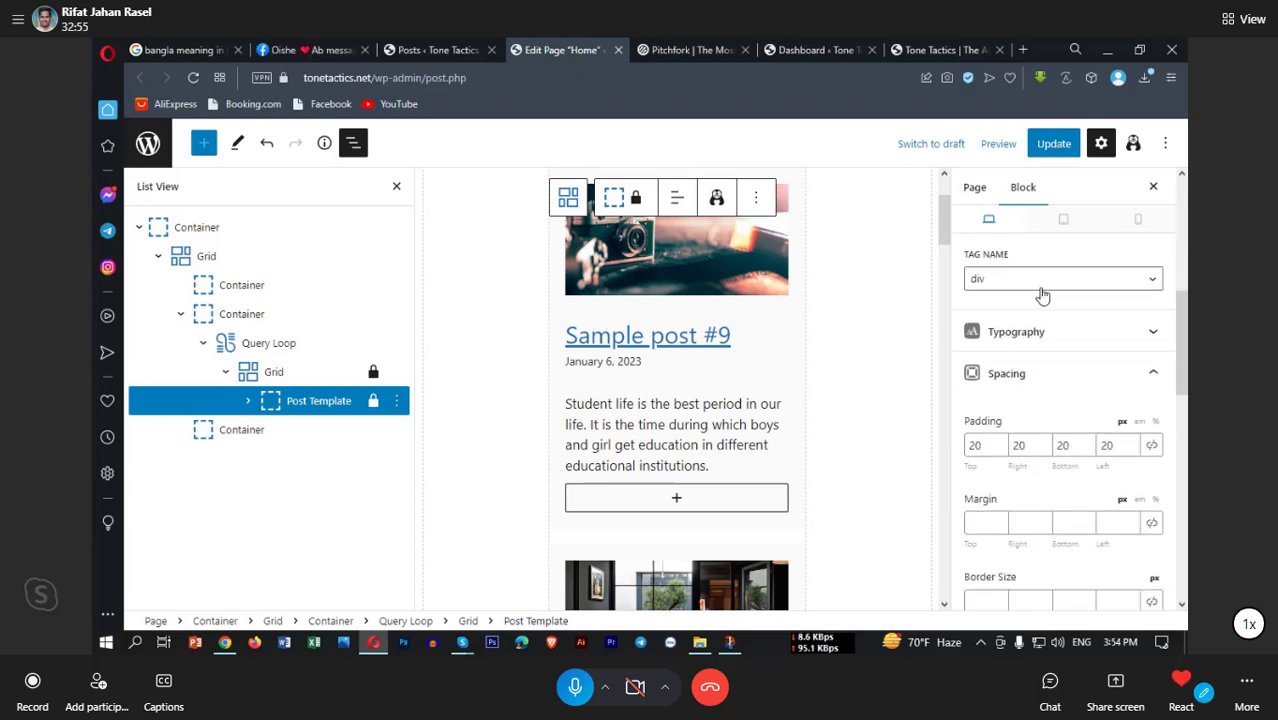
scroll(1040, 295, up, 5)
click(1045, 337)
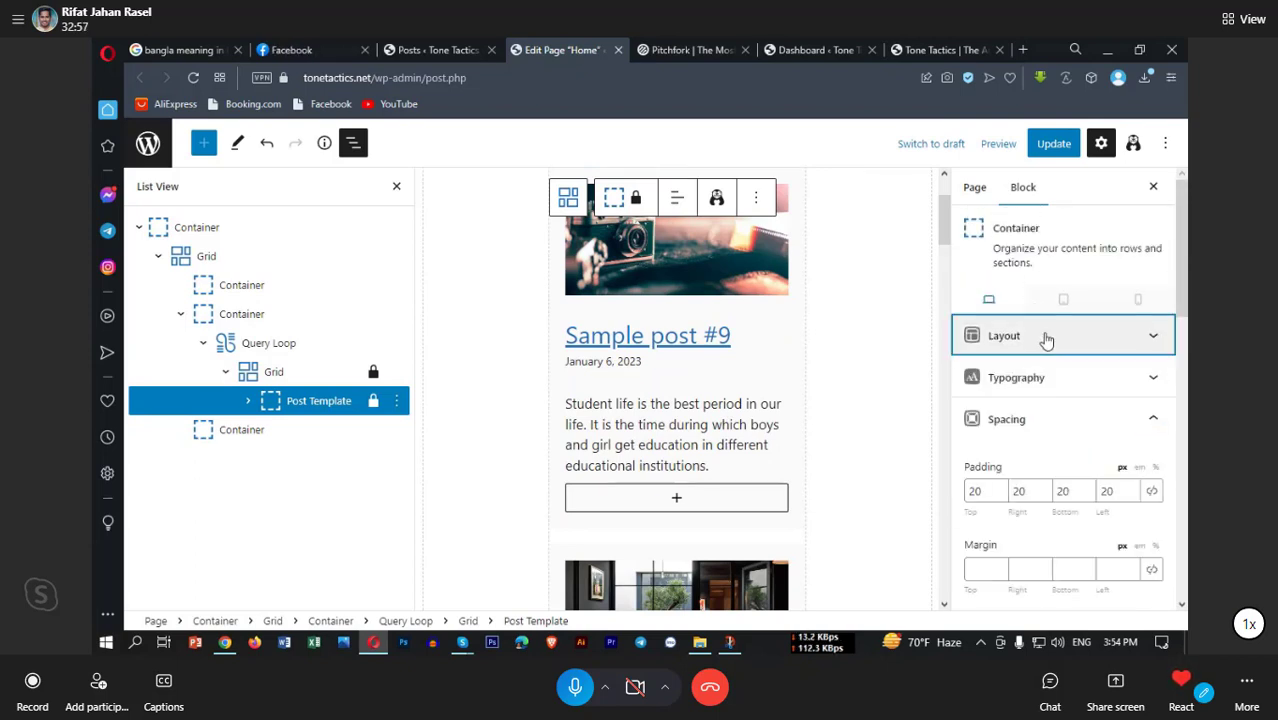
Step: Configure the Query Loop to retrieve Posts with 1 post per page
click(255, 343)
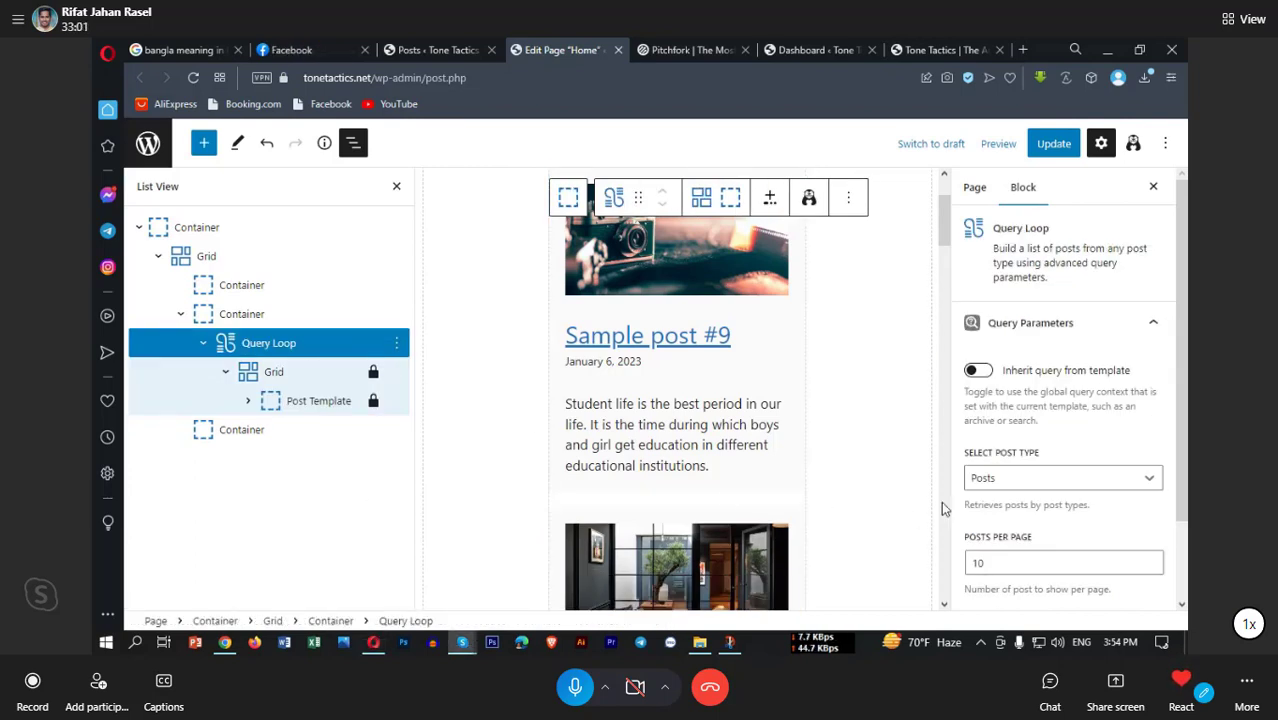
click(1027, 489)
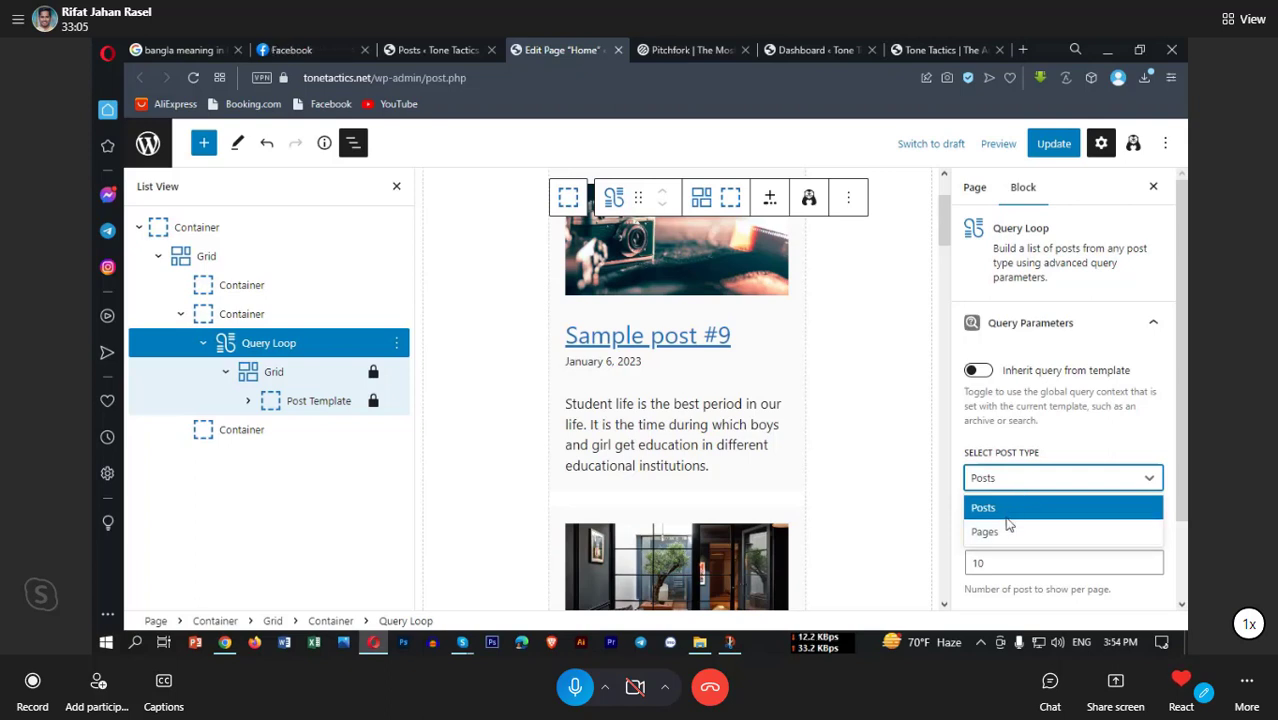
click(1030, 506)
scroll(1031, 505, down, 2)
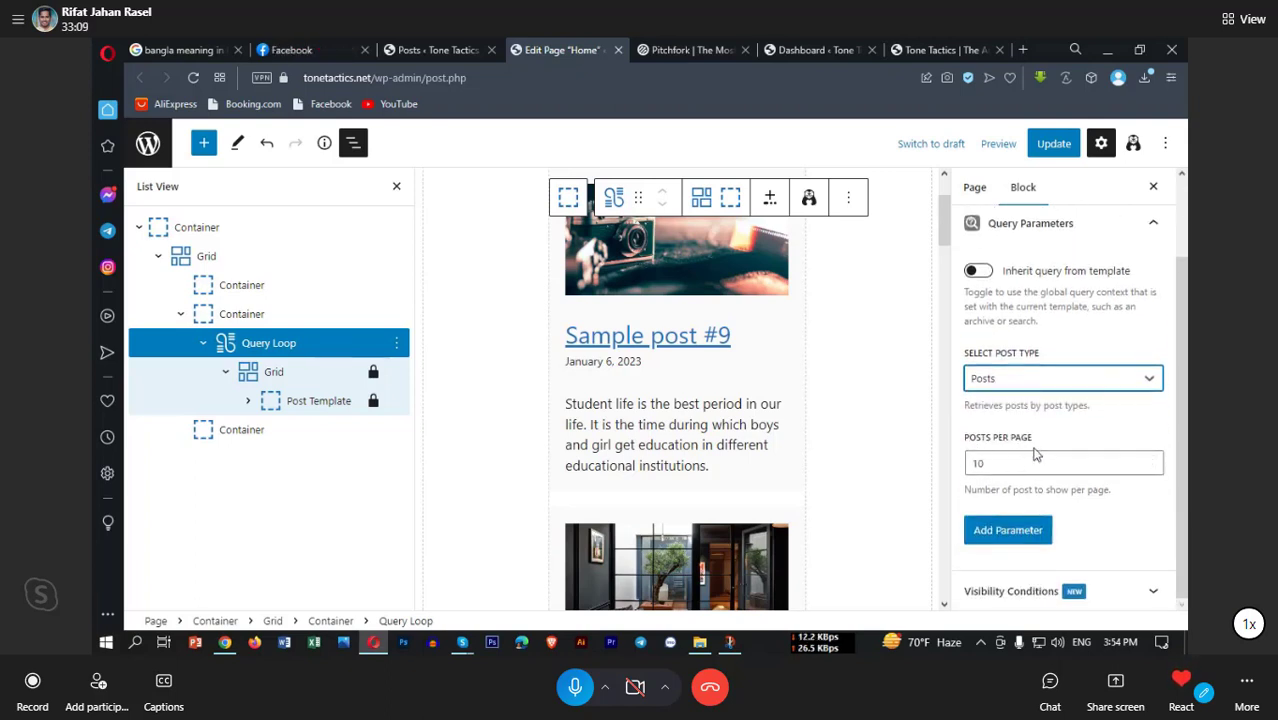
click(1005, 463)
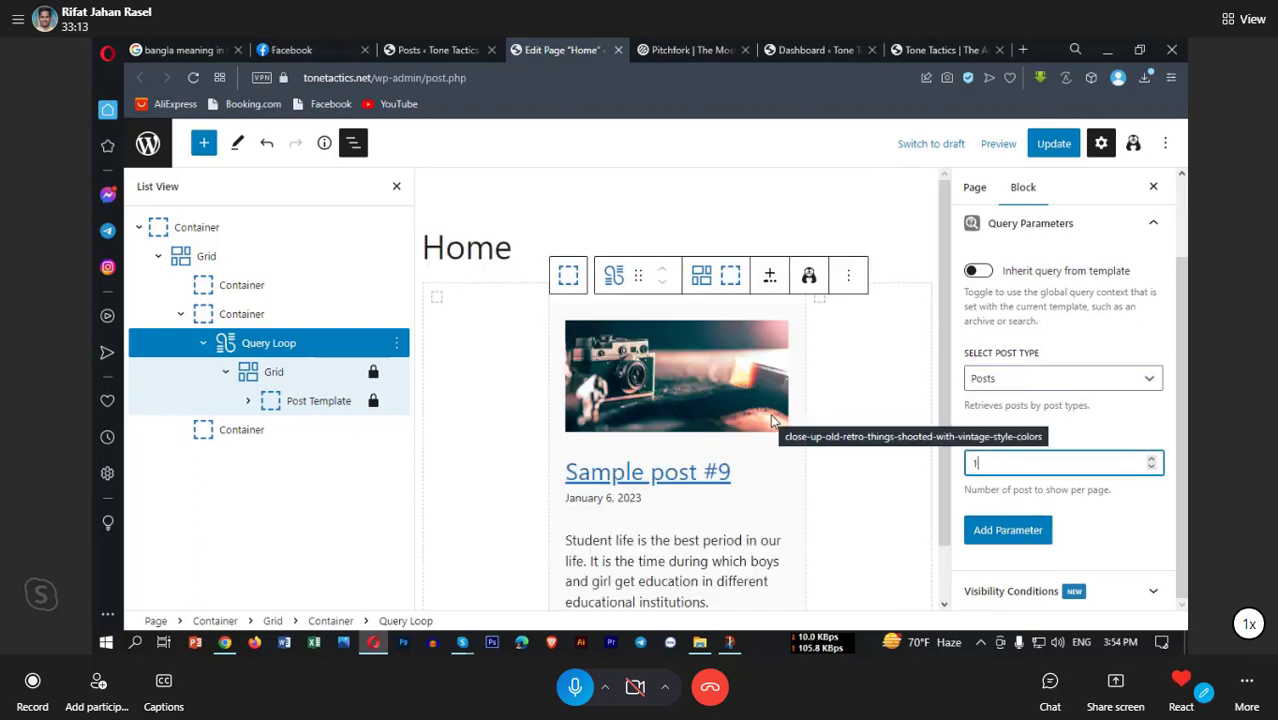
Step: Add an Order by parameter to the Query Loop, sorting the posts by Date
click(1042, 536)
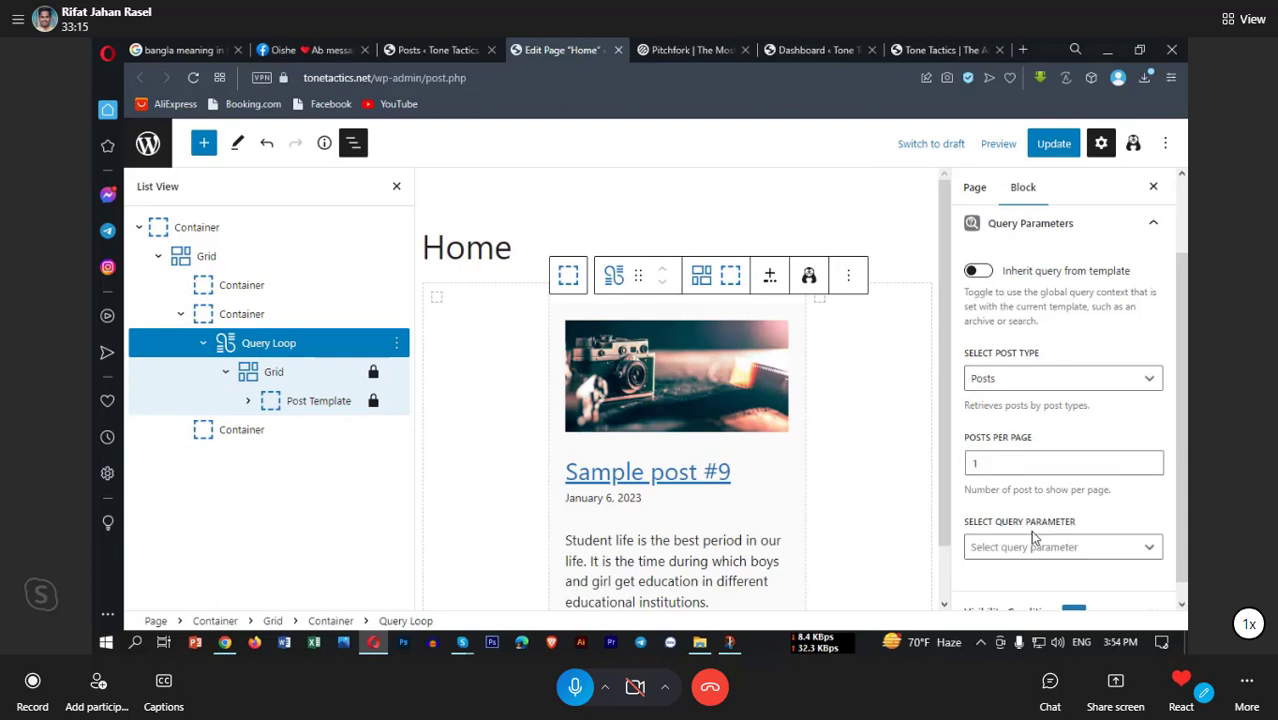
click(1034, 550)
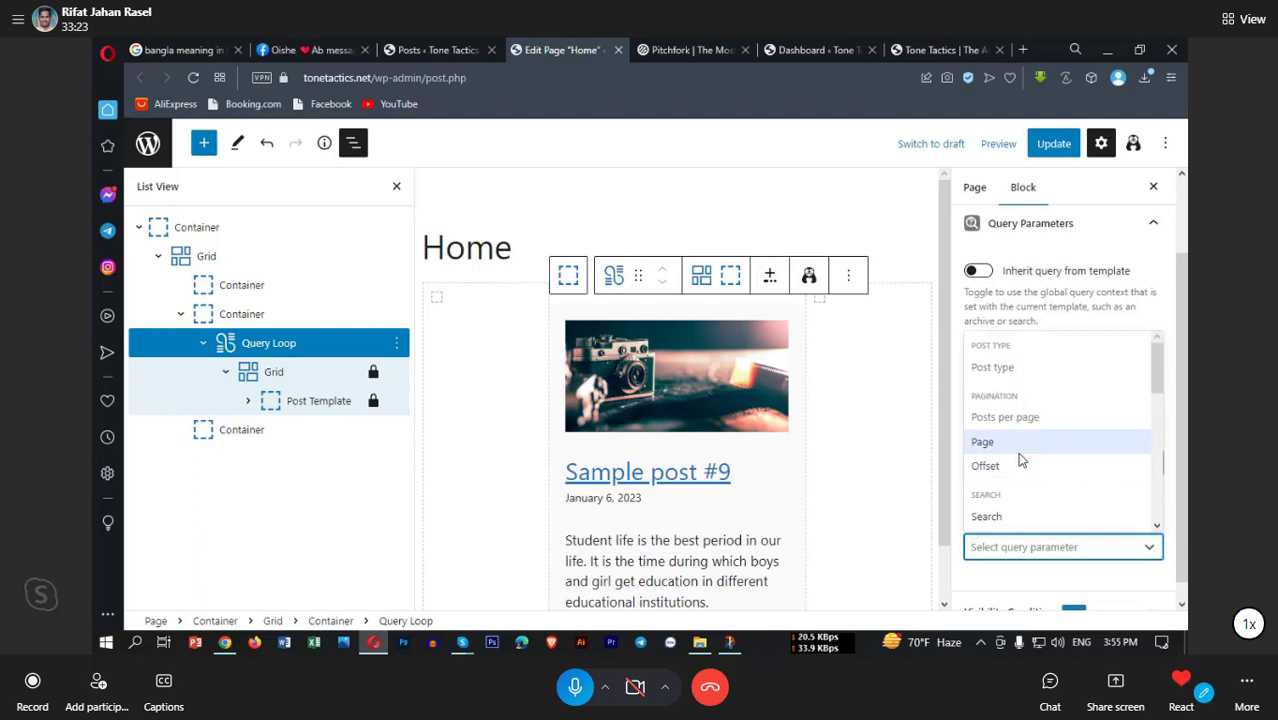
scroll(1013, 505, down, 1)
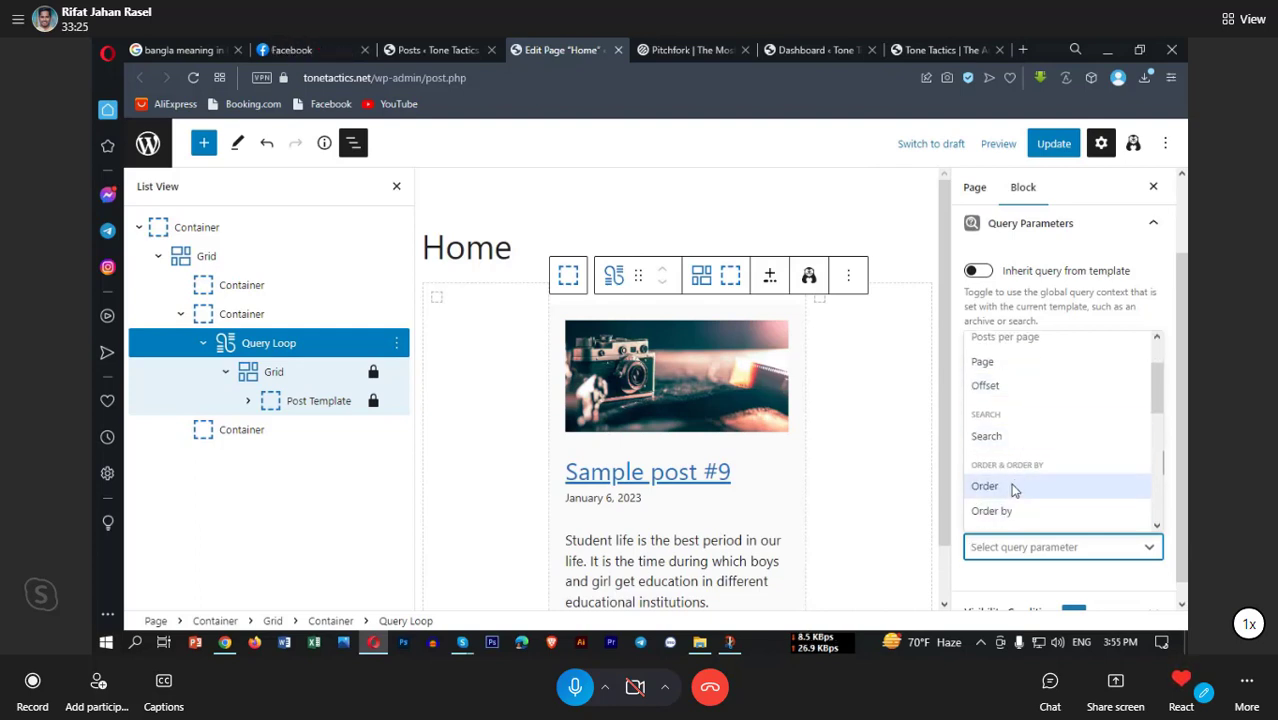
scroll(1020, 460, down, 1)
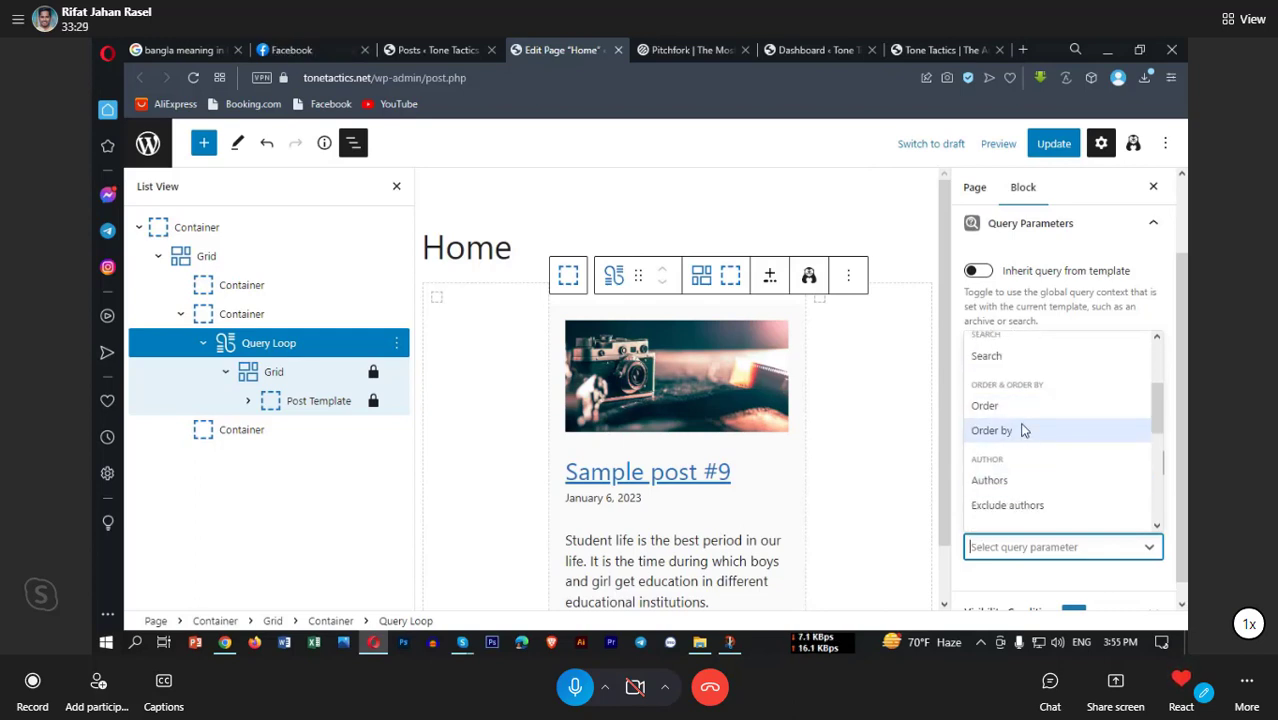
click(1023, 430)
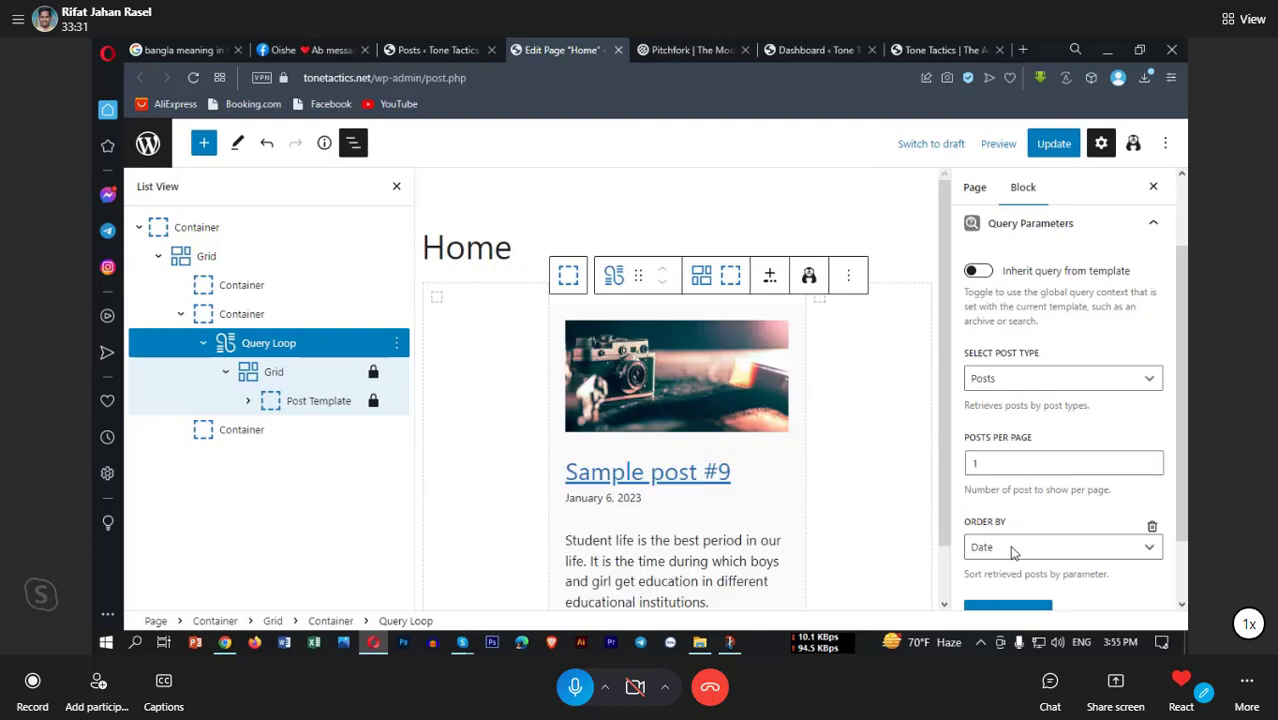
scroll(1040, 490, down, 1)
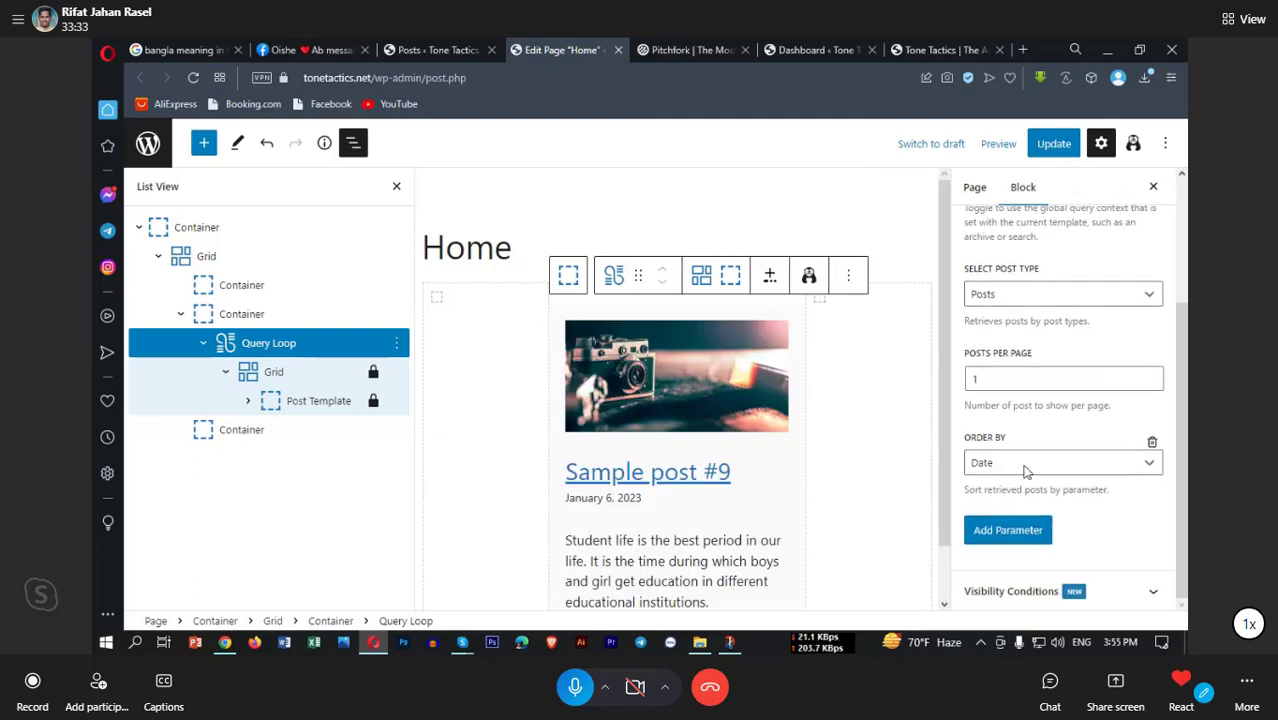
click(1026, 470)
click(1026, 470)
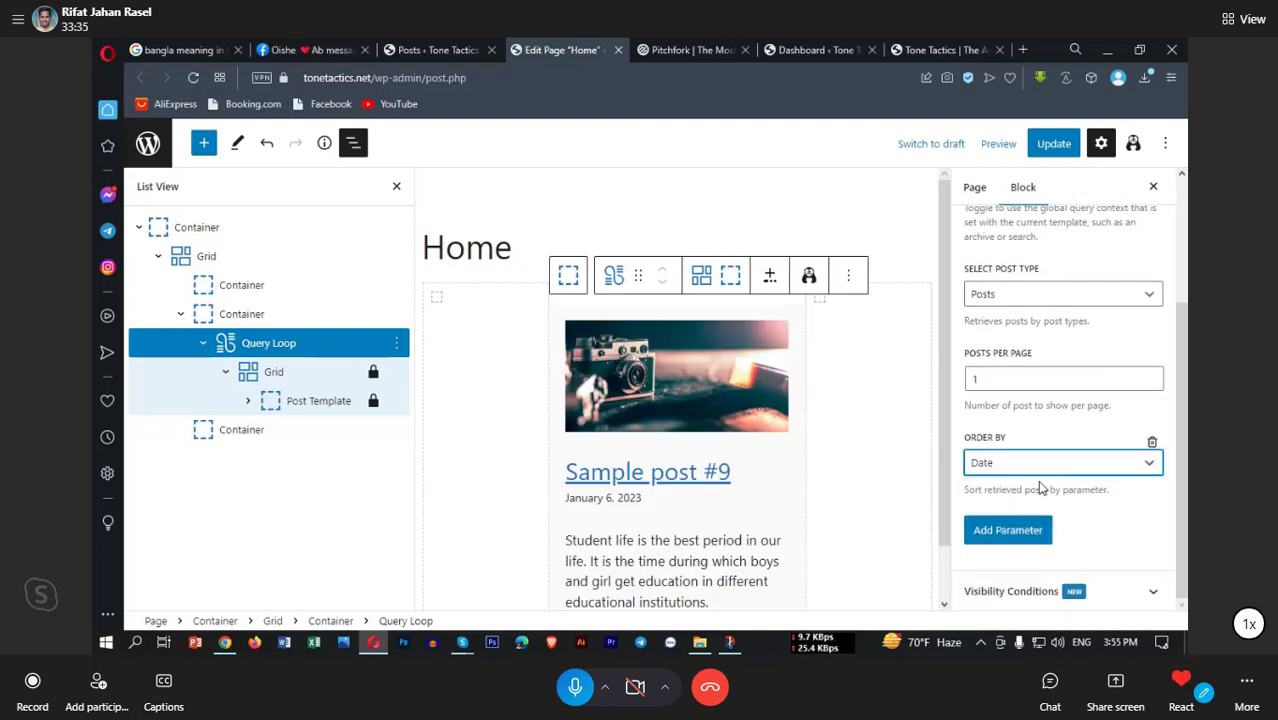
Step: Replace the Query Loop's Order by parameter with an Order parameter, confirming the deletion of the old one
click(1152, 443)
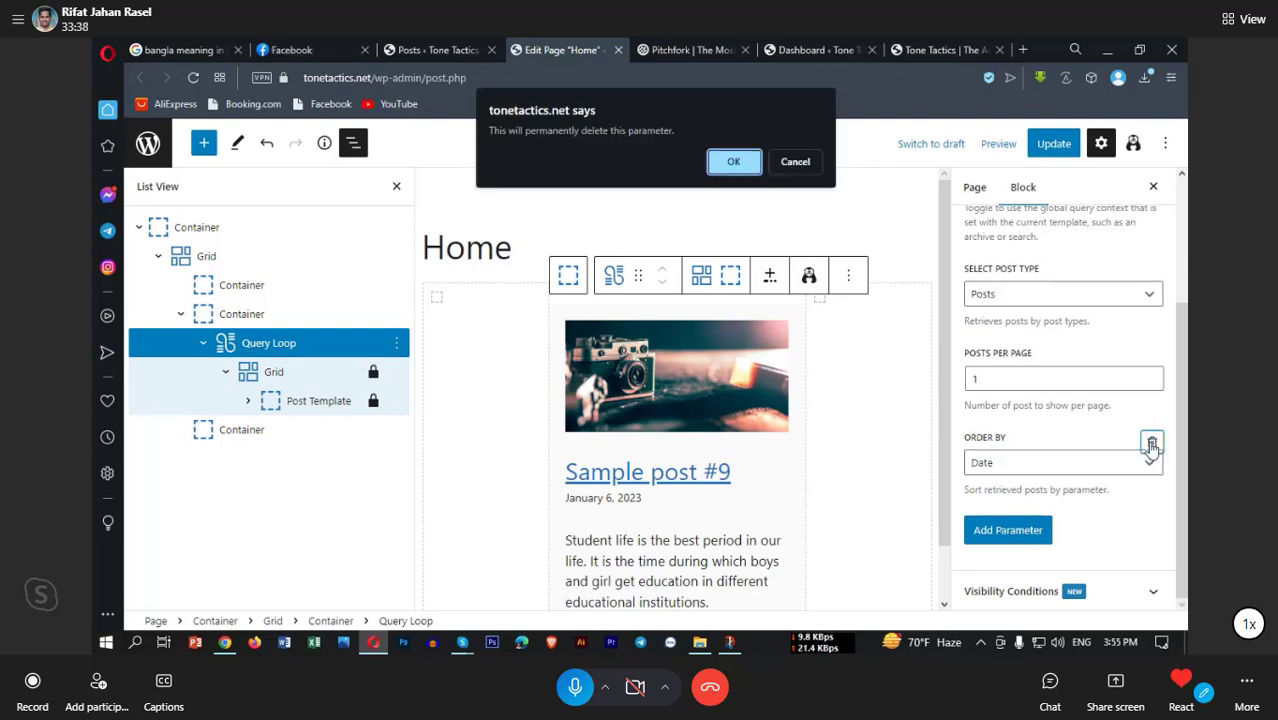
click(736, 162)
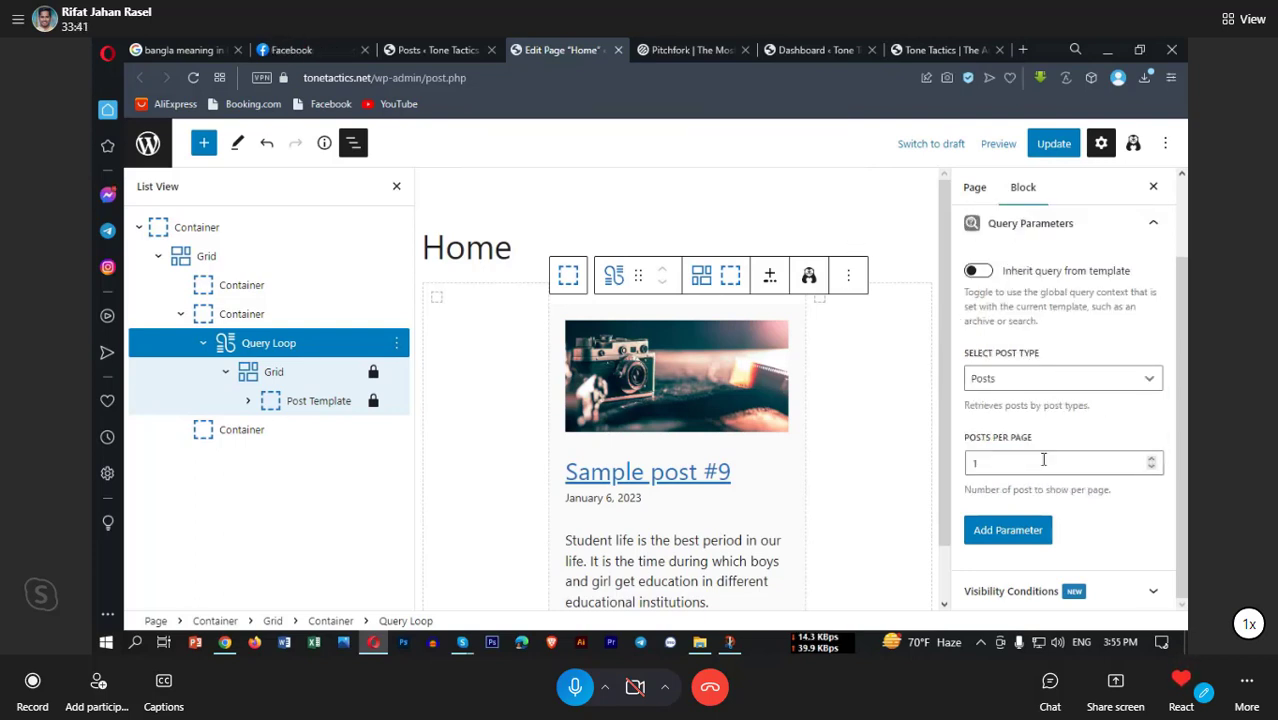
click(1005, 522)
click(1012, 547)
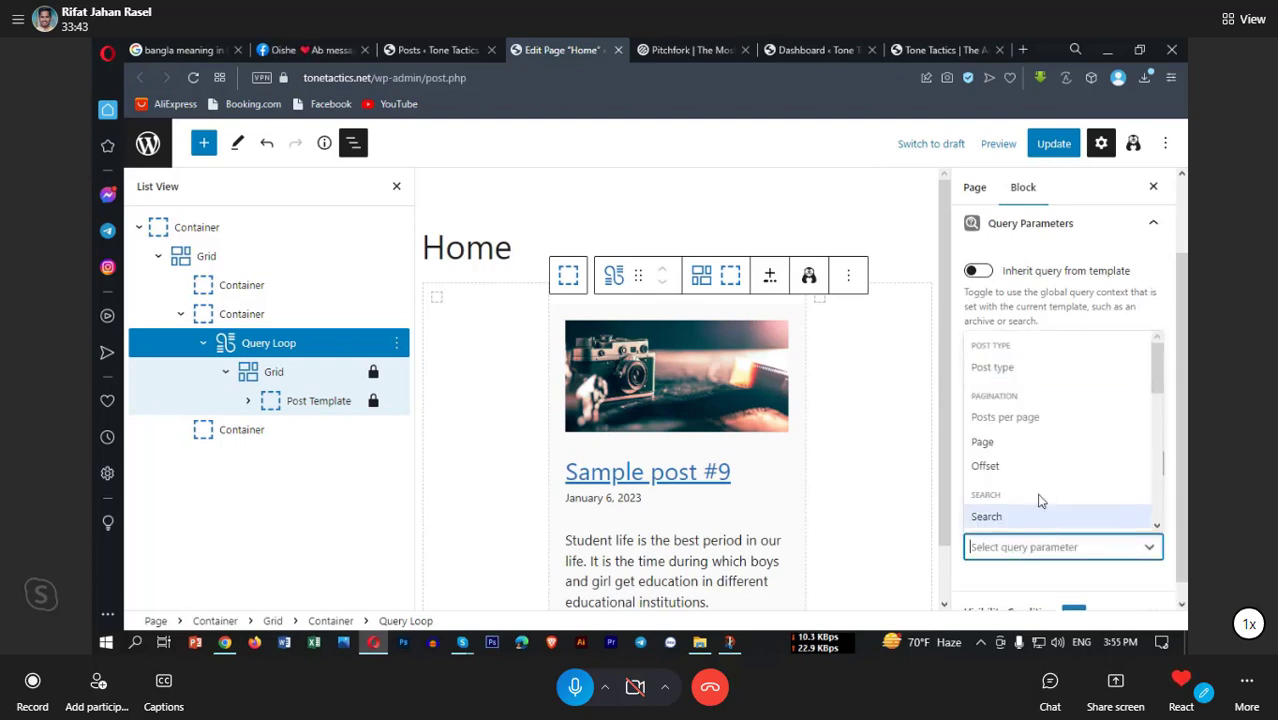
scroll(1038, 440, down, 3)
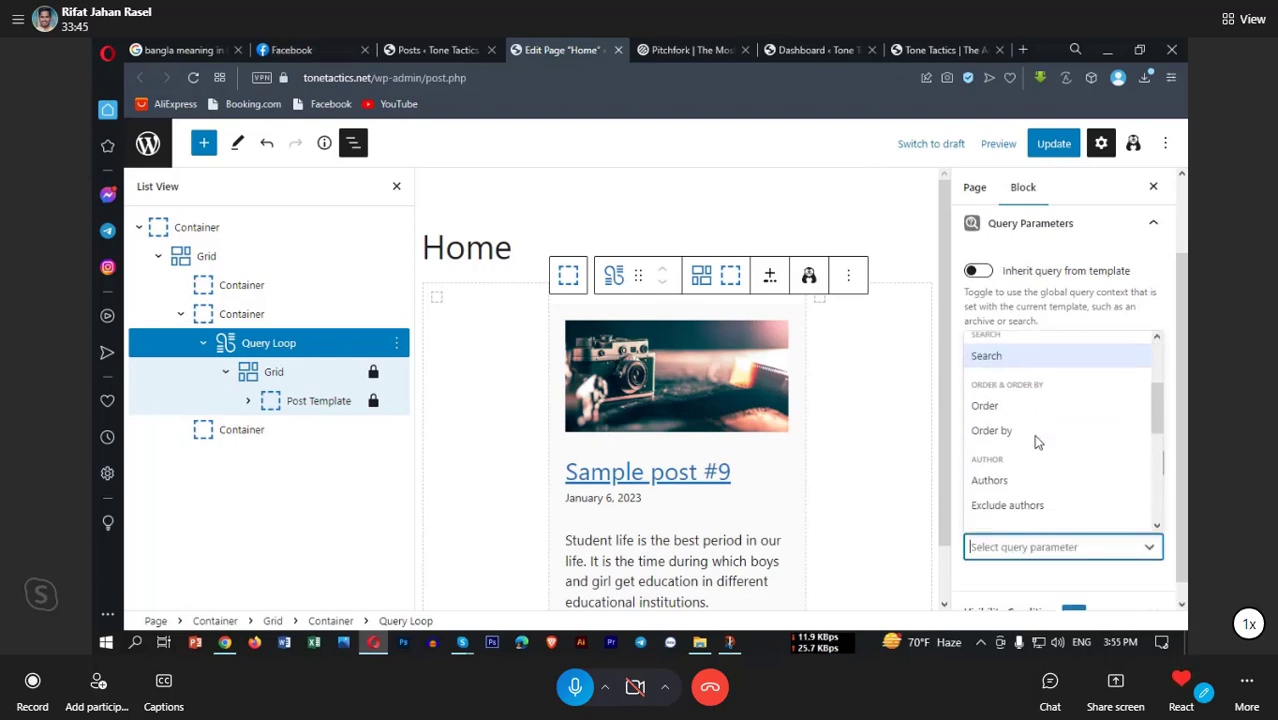
scroll(1050, 465, down, 4)
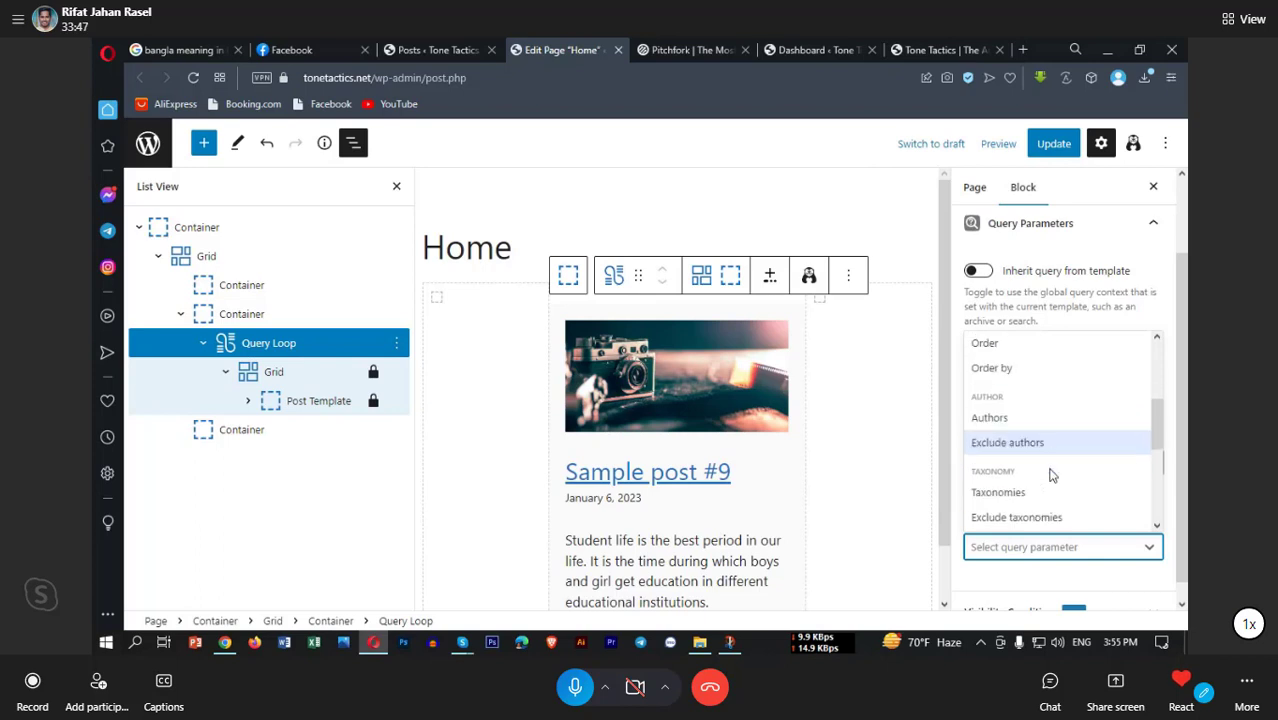
scroll(1050, 473, down, 4)
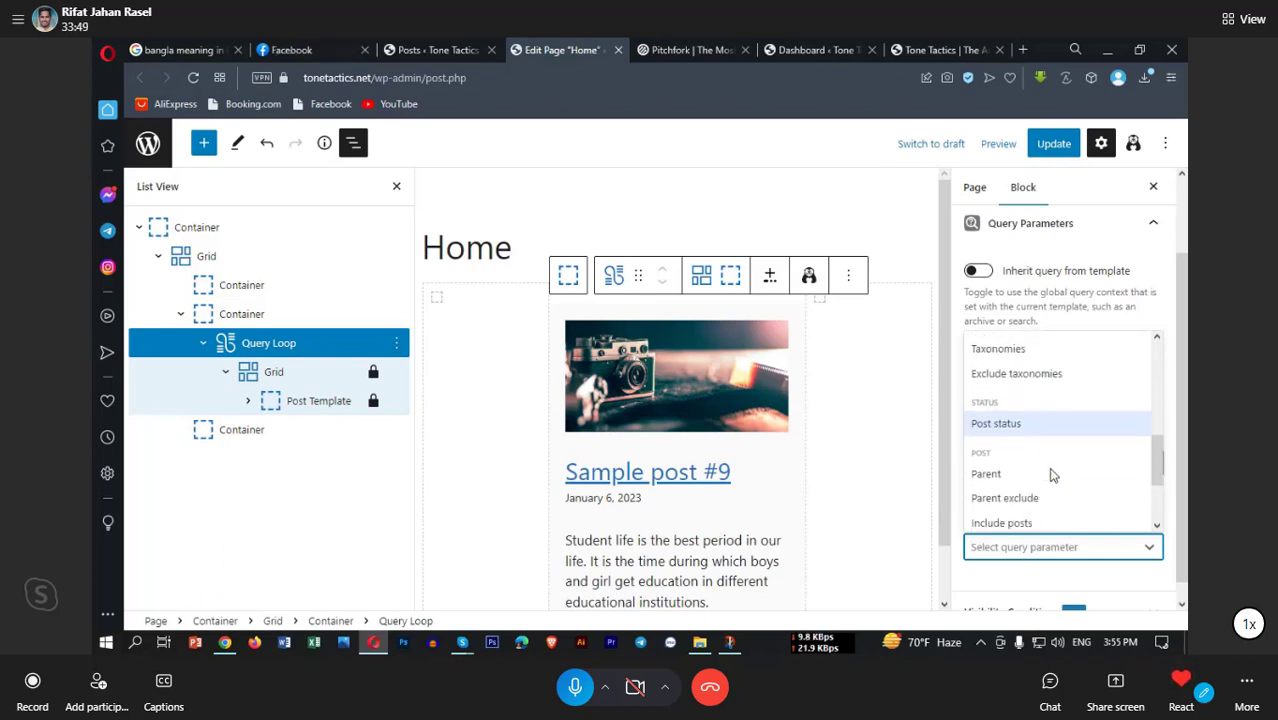
scroll(1056, 425, down, 1)
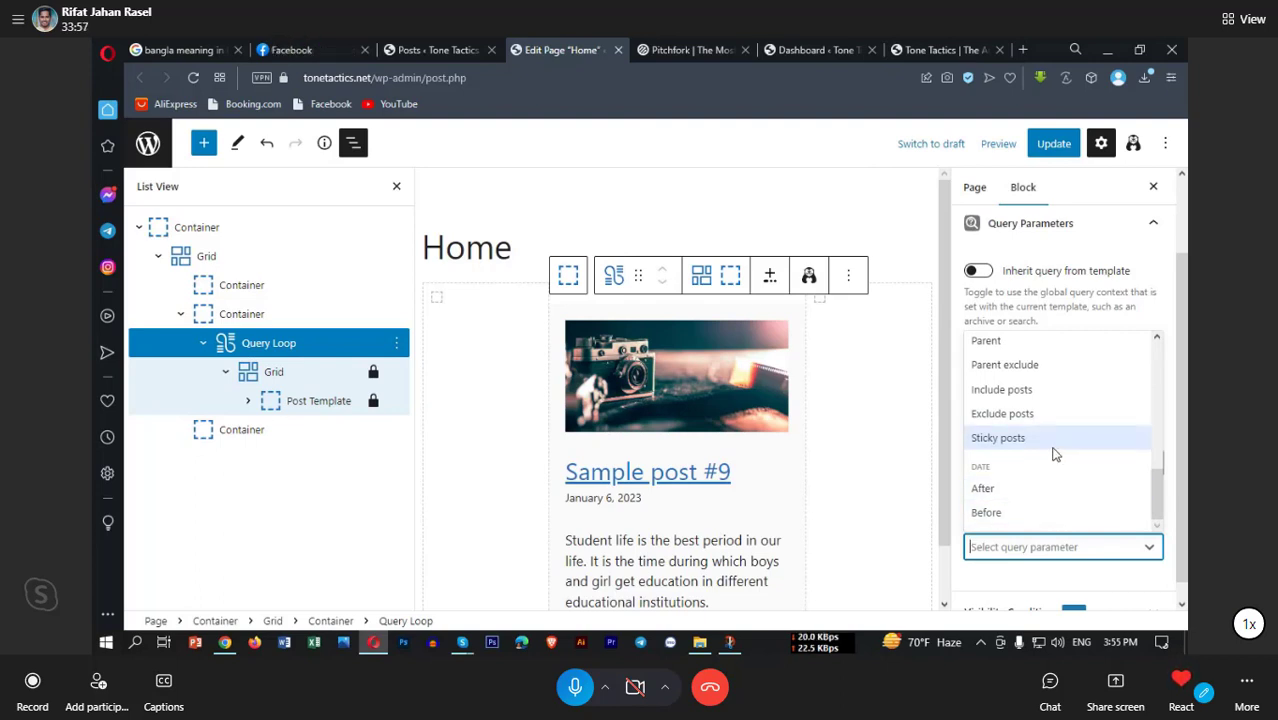
scroll(1054, 455, up, 1)
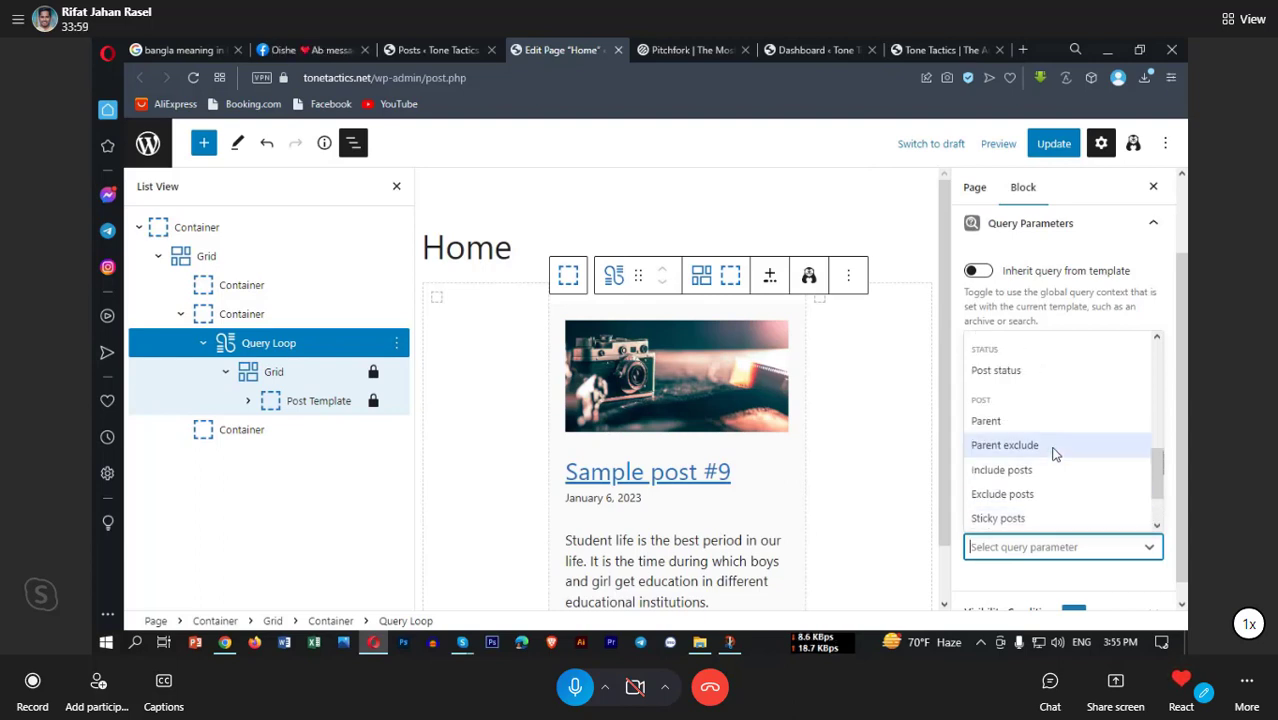
scroll(1054, 455, up, 2)
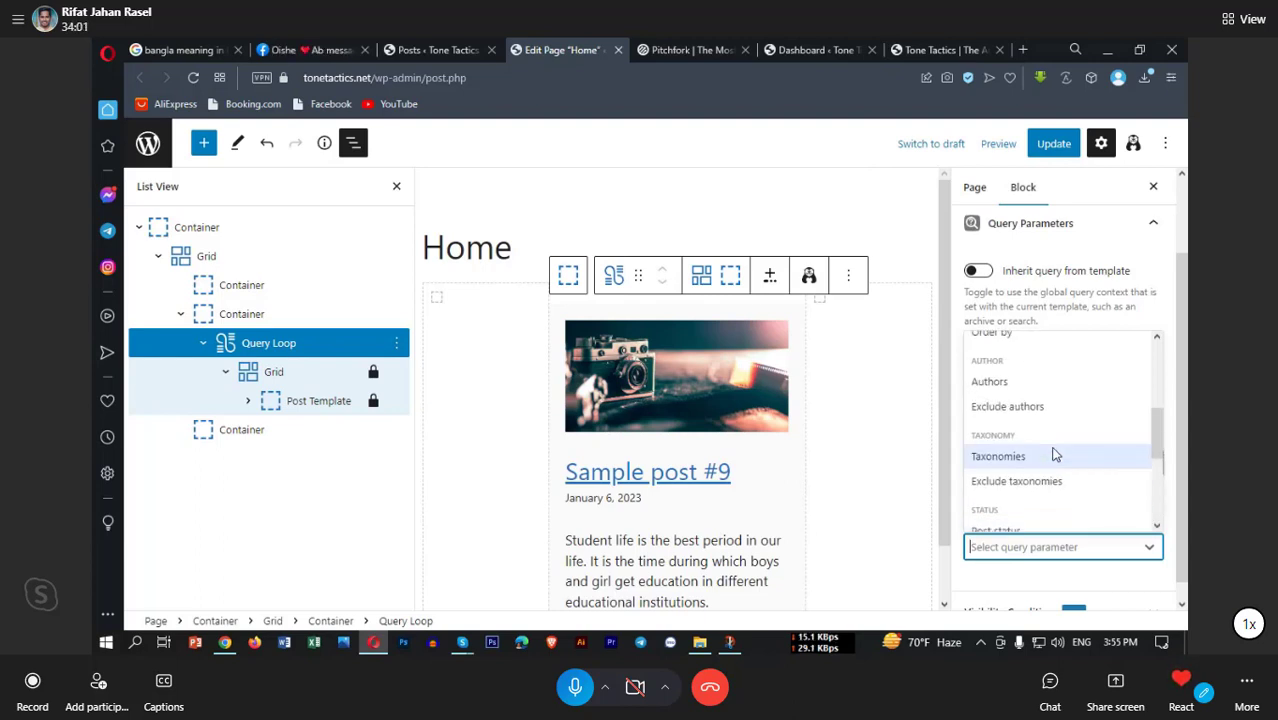
scroll(1054, 455, up, 3)
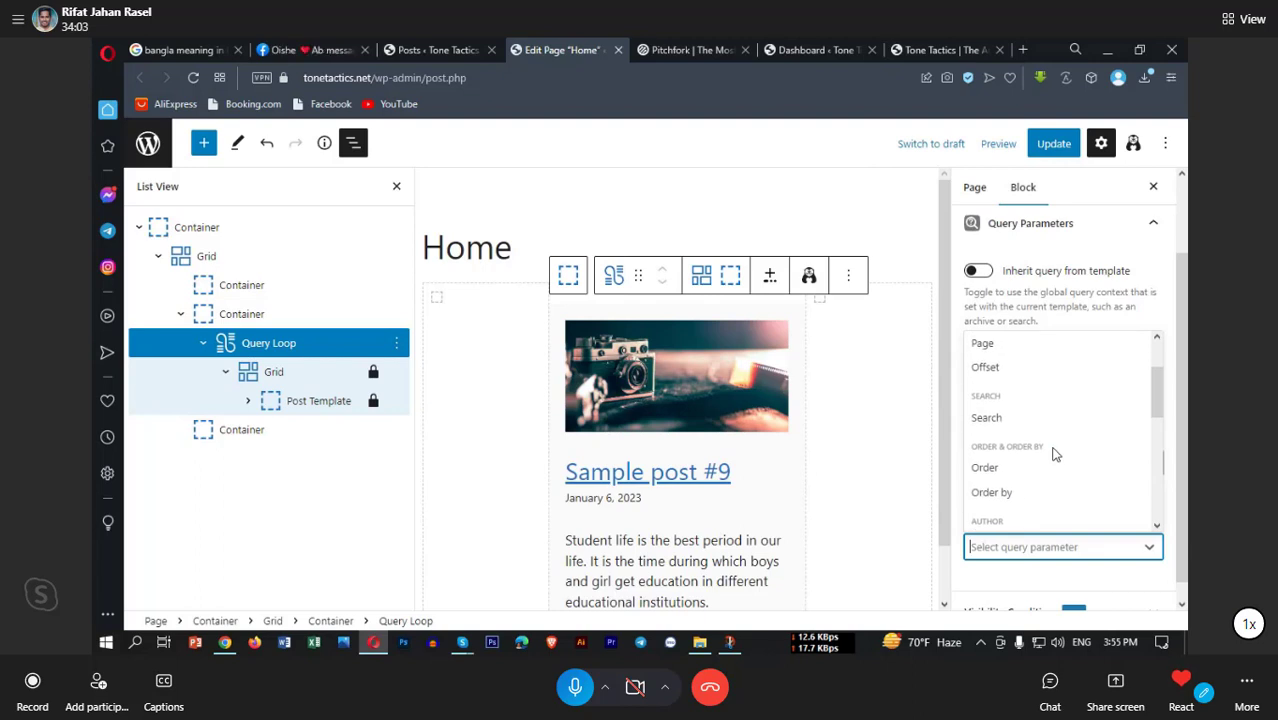
click(1030, 469)
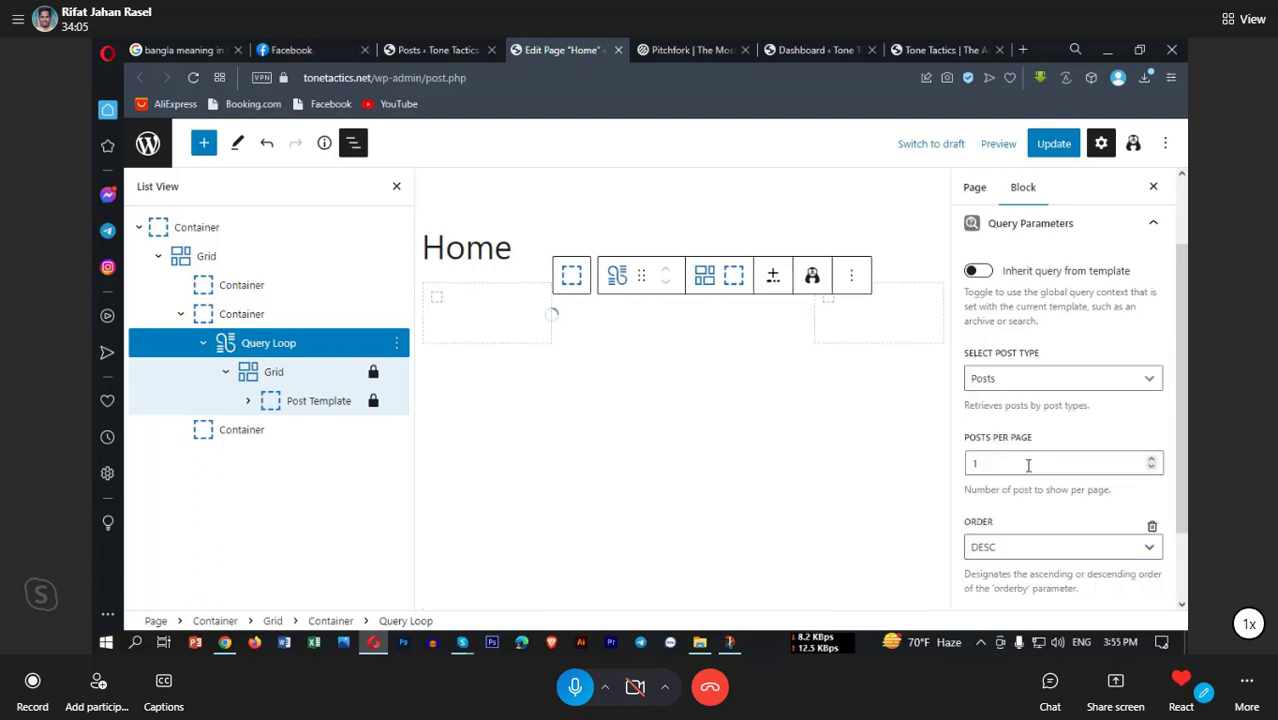
Step: Choose DESC as the sort direction in the Query Loop's Order parameter
scroll(1035, 532, down, 1)
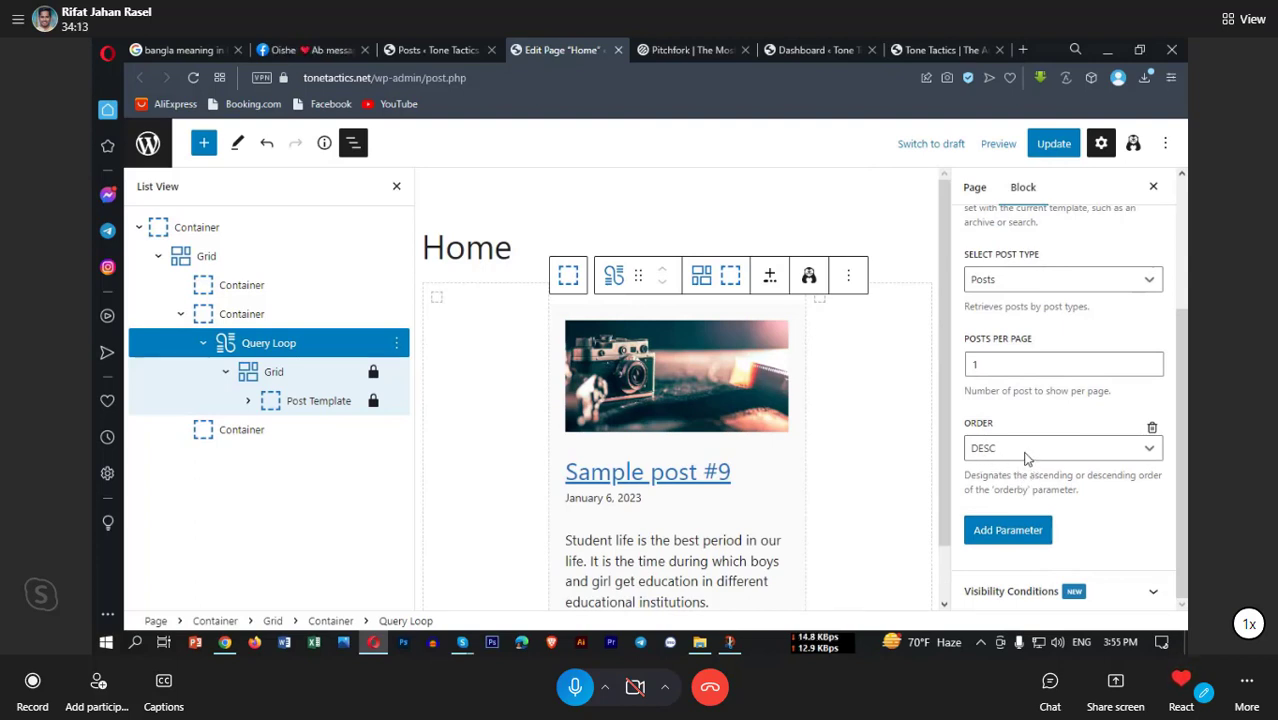
click(1026, 457)
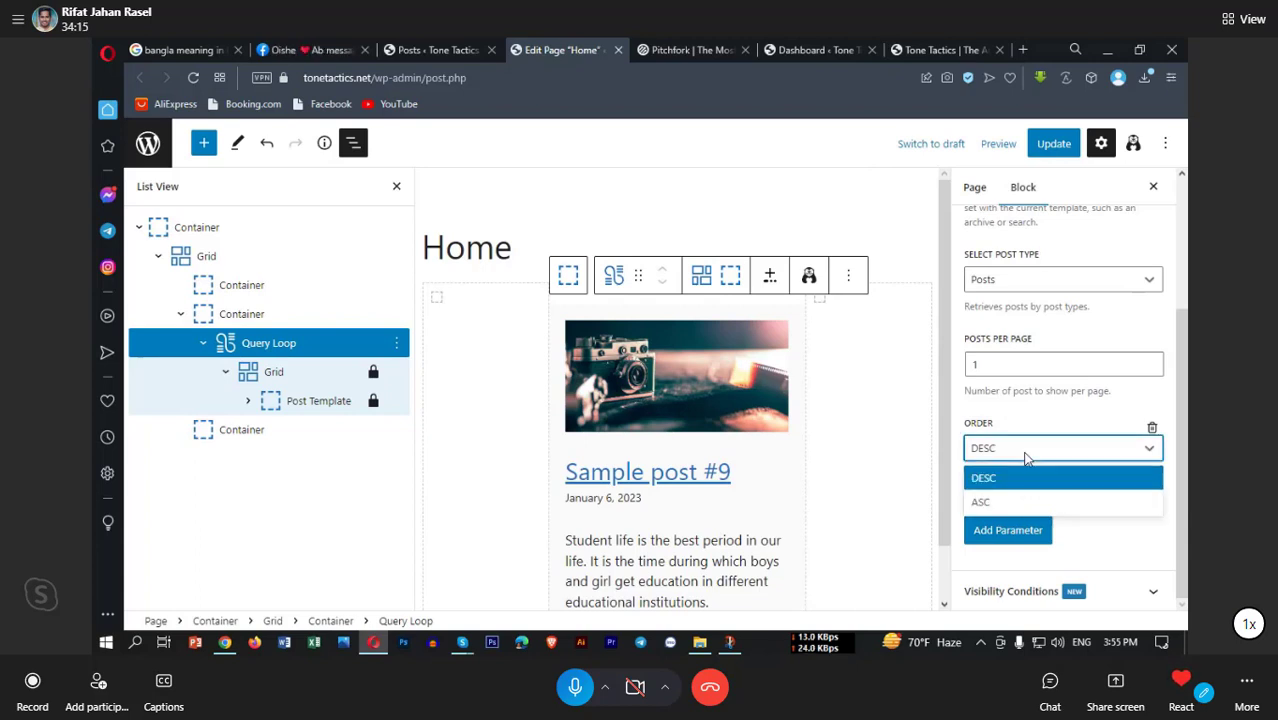
click(1027, 476)
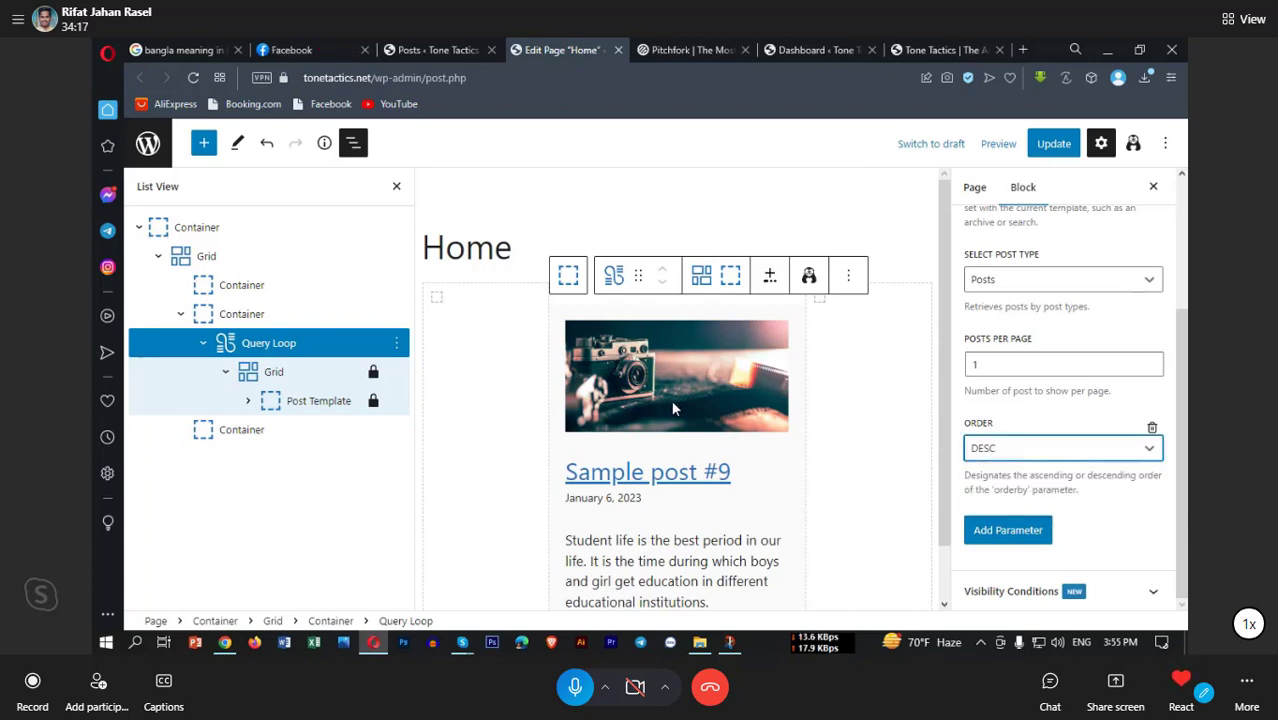
Step: Compare the featured post in the editor with the main story layout on the Pitchfork home page
scroll(783, 456, down, 1)
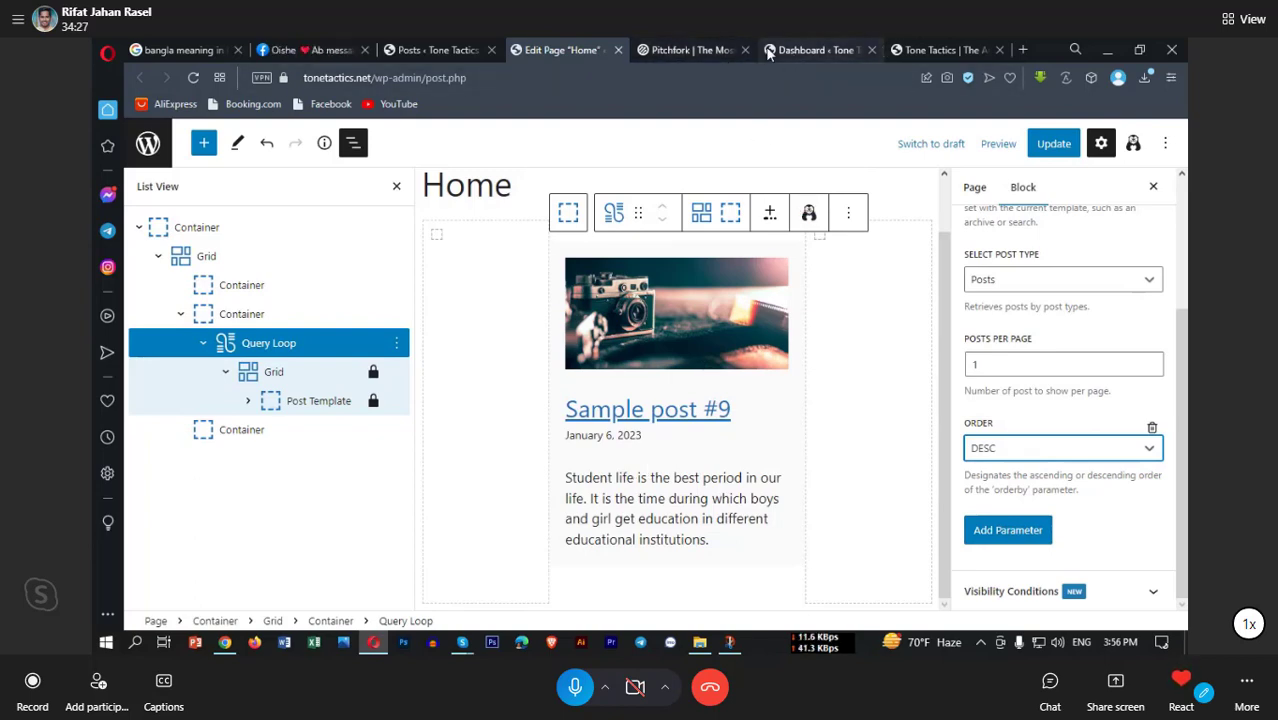
click(694, 51)
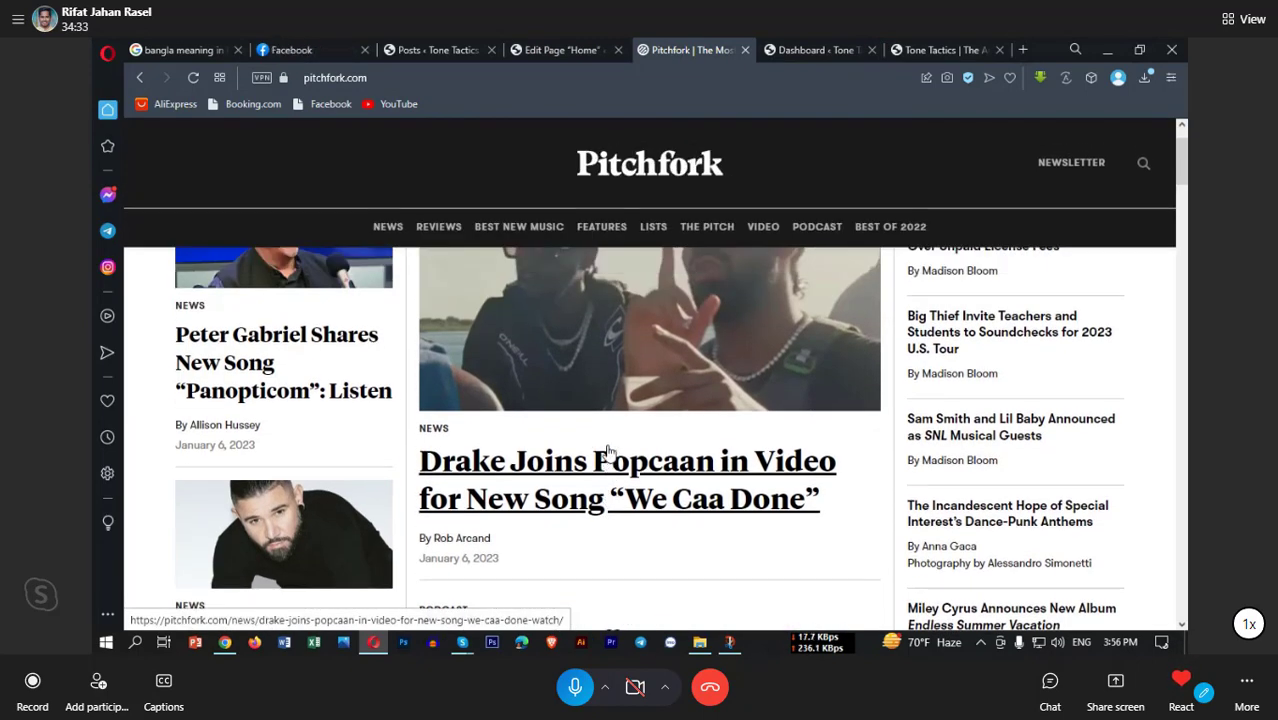
click(569, 50)
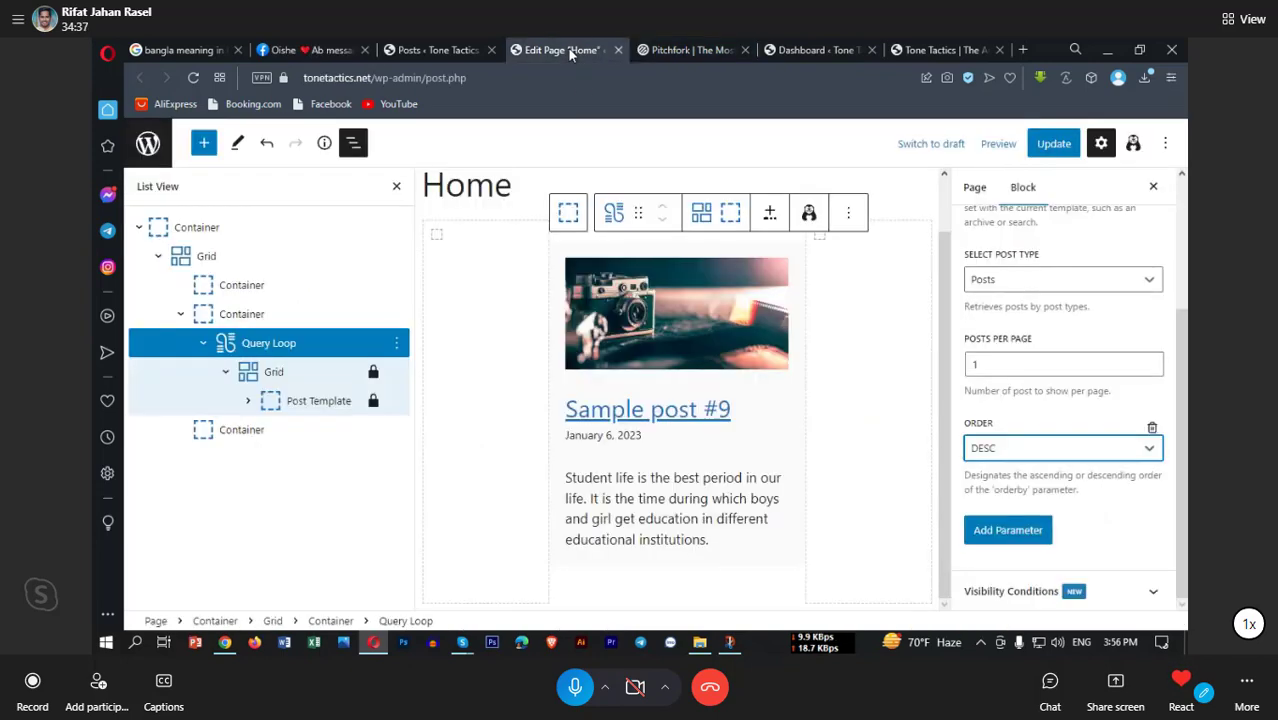
Step: Clear the background color of the Post Template container inside the Query Loop
click(553, 327)
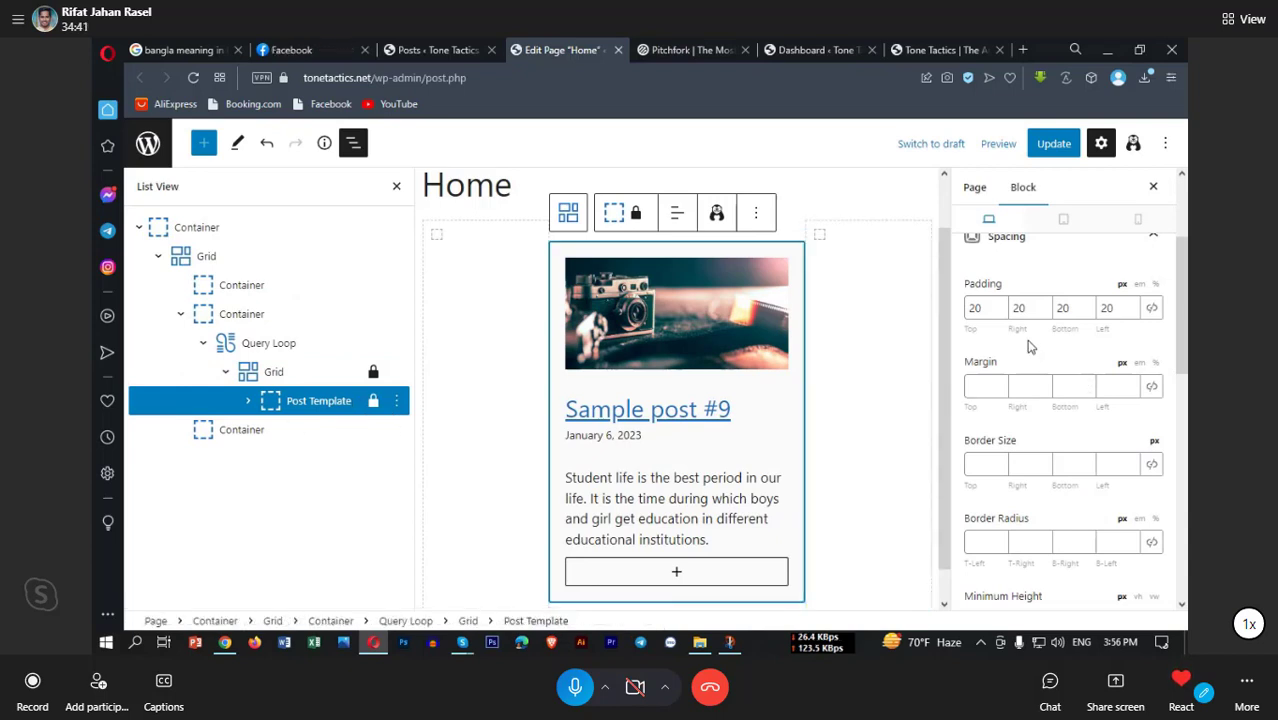
scroll(1030, 360, up, 3)
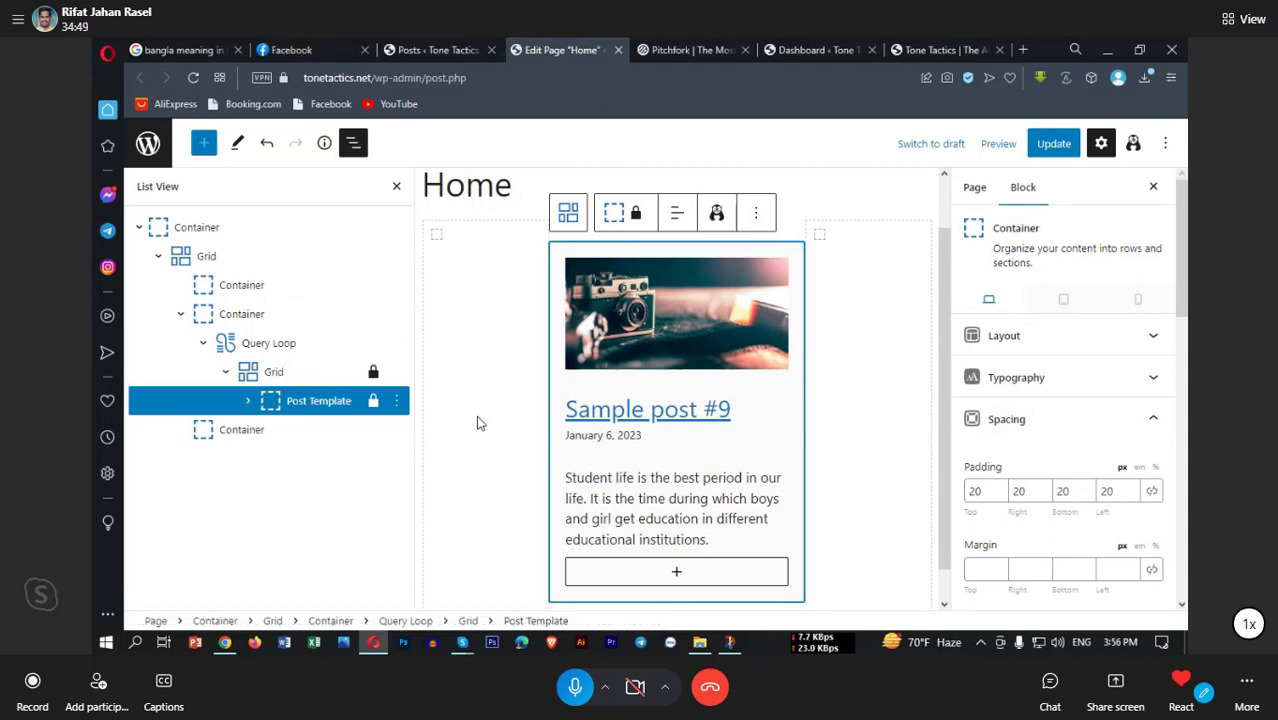
scroll(1072, 405, down, 3)
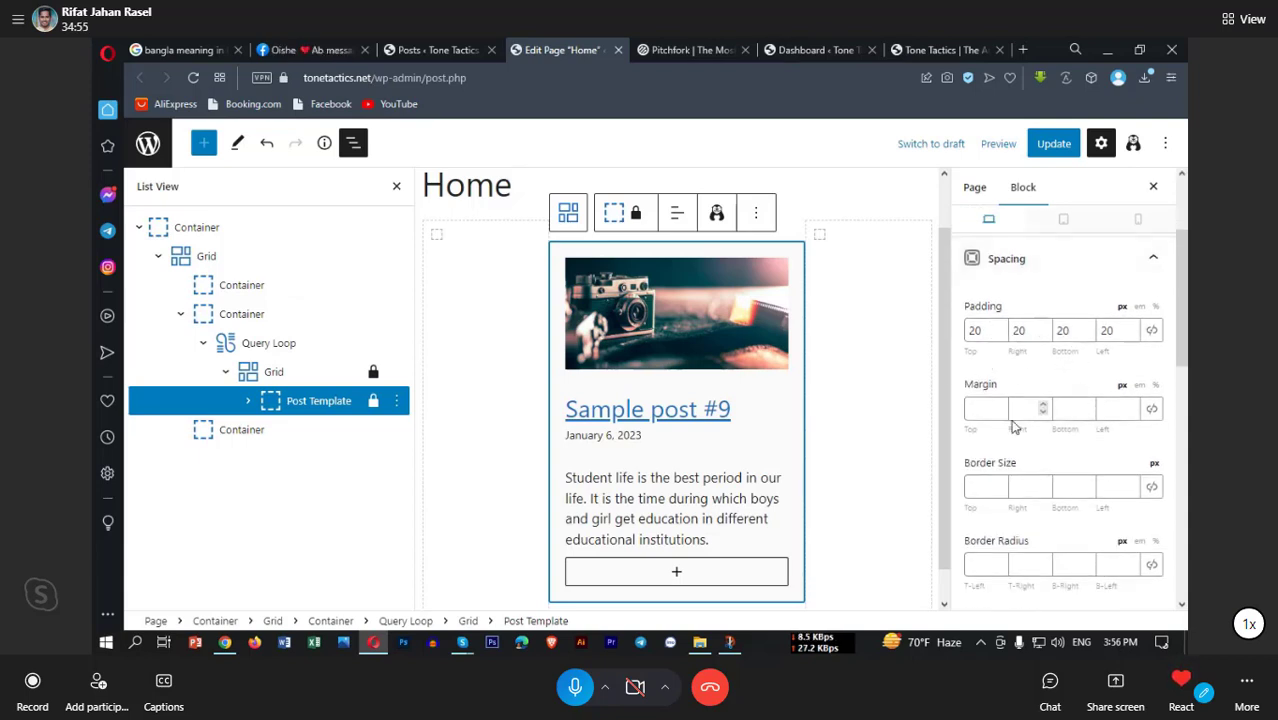
scroll(1018, 365, down, 1)
scroll(1015, 370, up, 1)
scroll(1015, 365, down, 1)
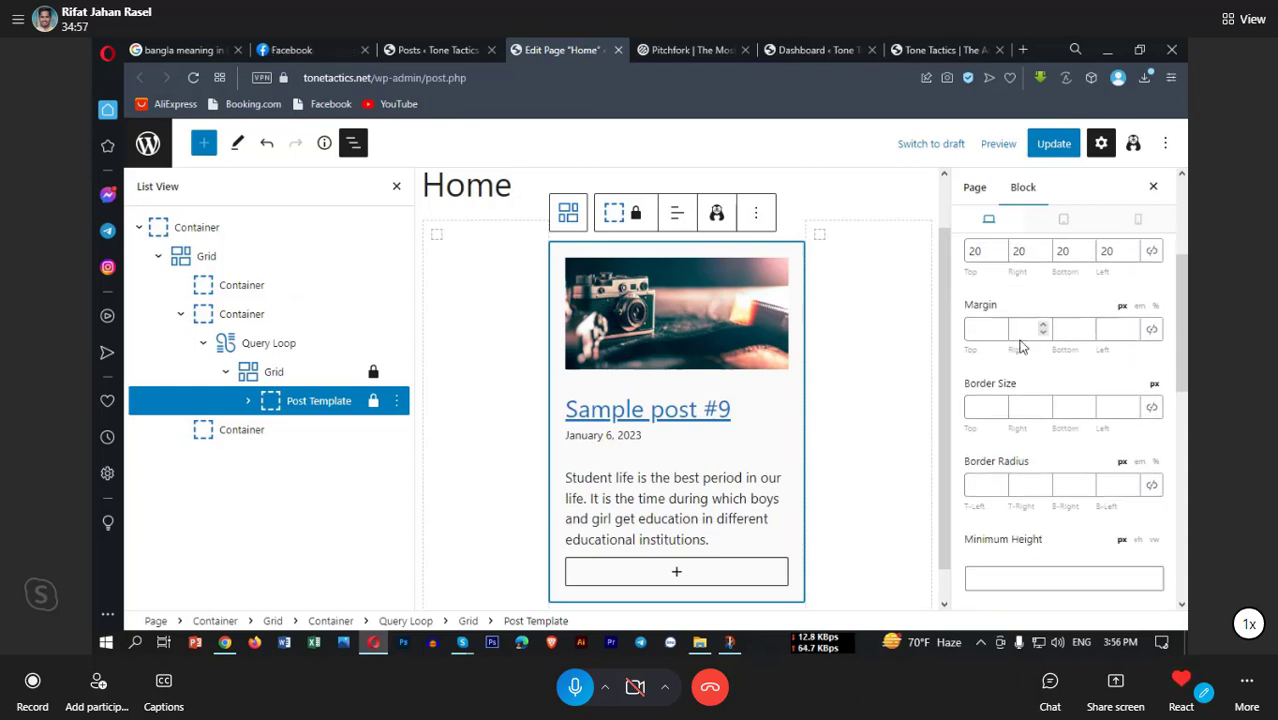
scroll(1042, 378, up, 3)
click(1062, 421)
scroll(1038, 455, down, 1)
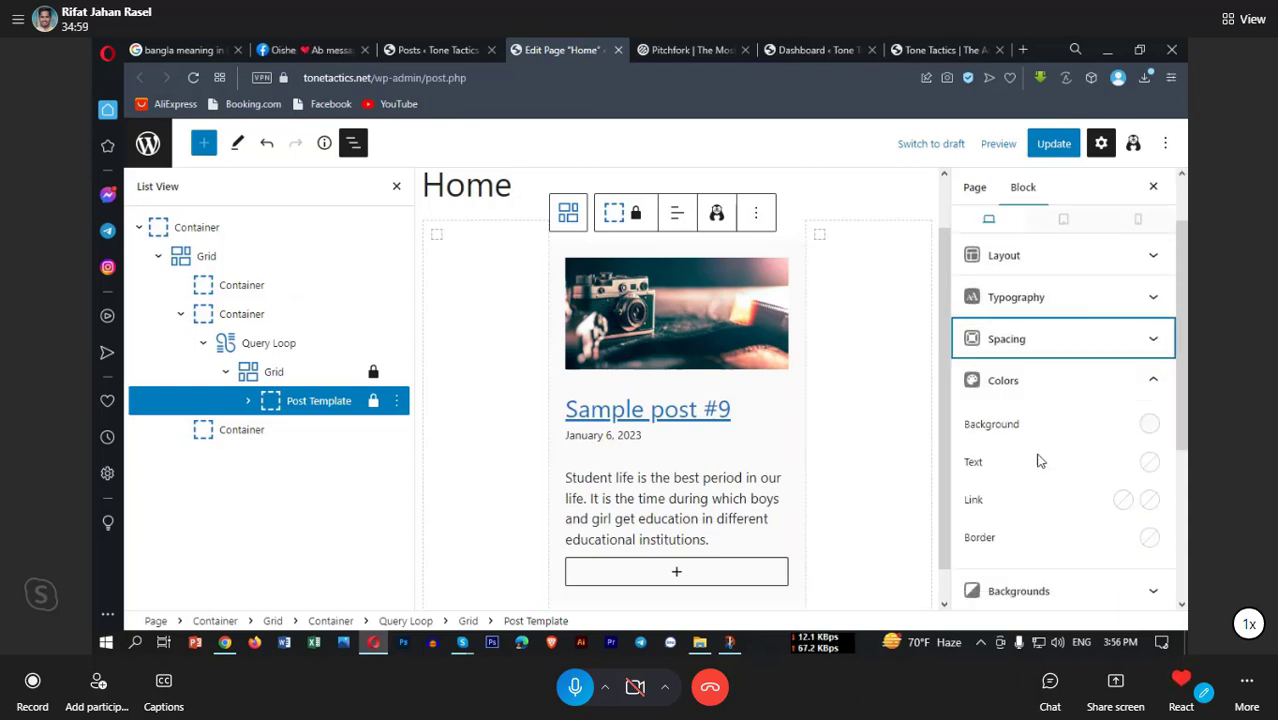
click(1148, 424)
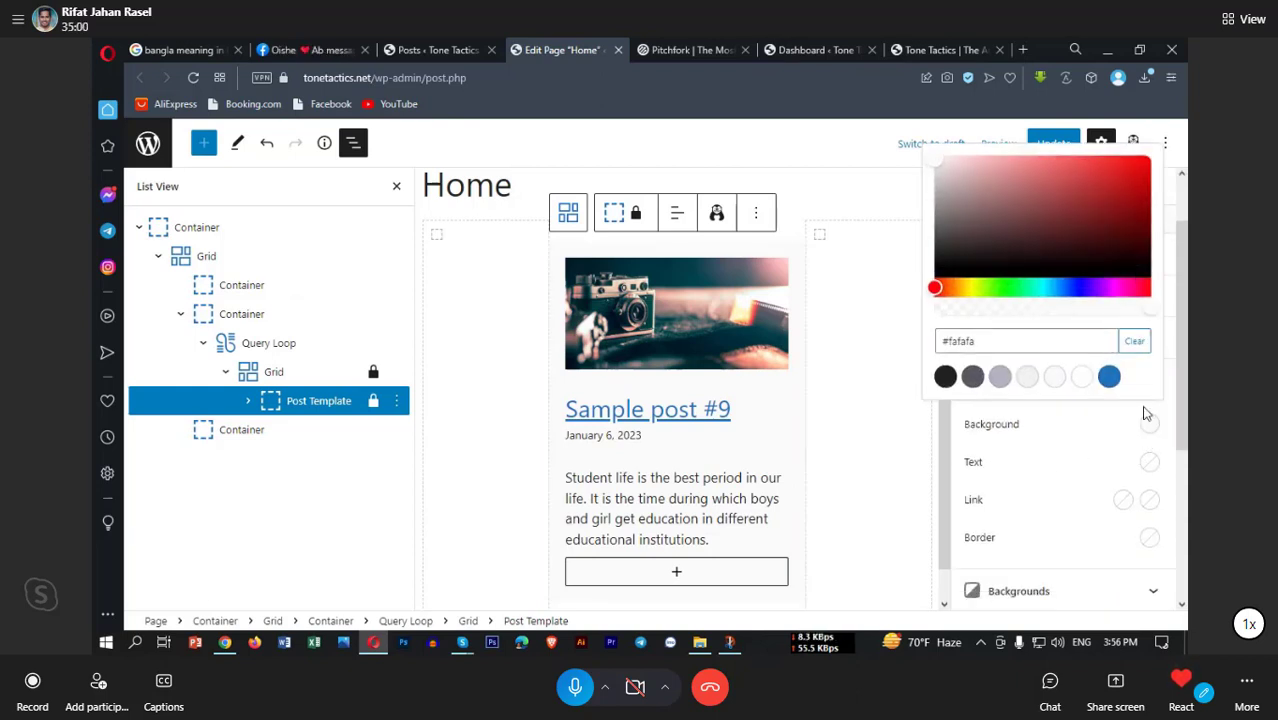
click(1134, 342)
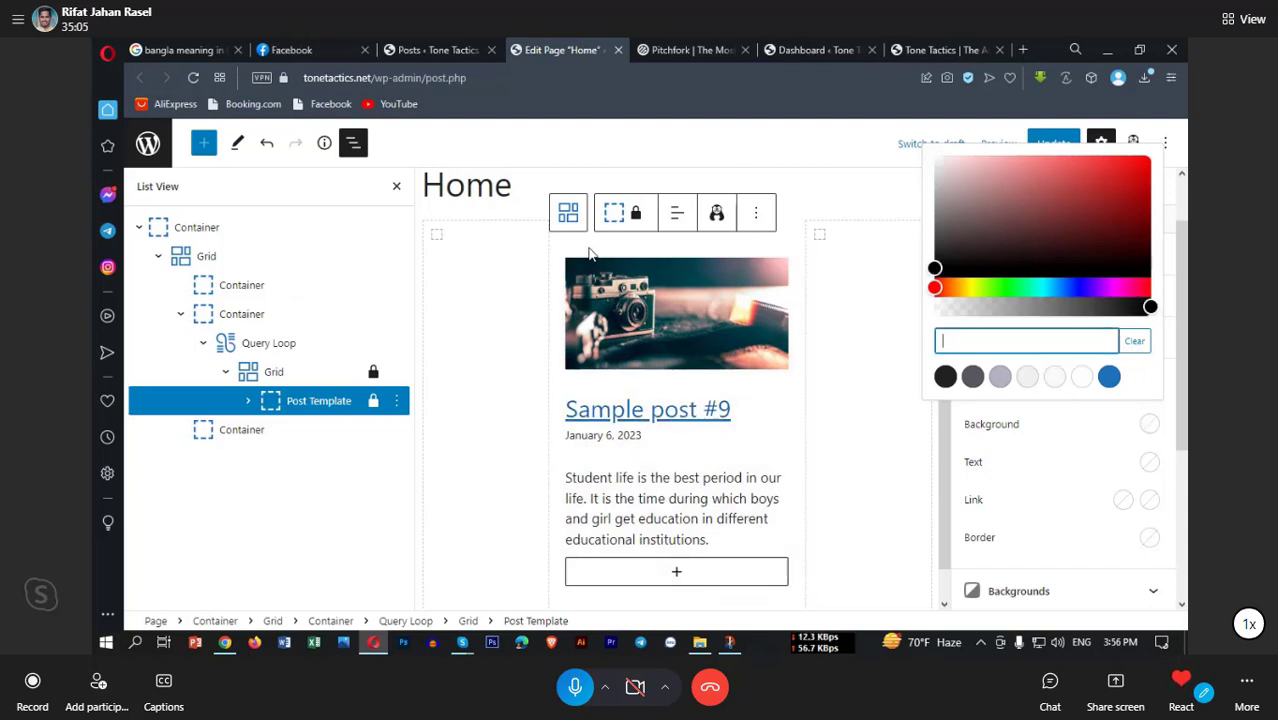
Step: Set the Post title's link color to the dark palette color var(--contrast)
click(660, 410)
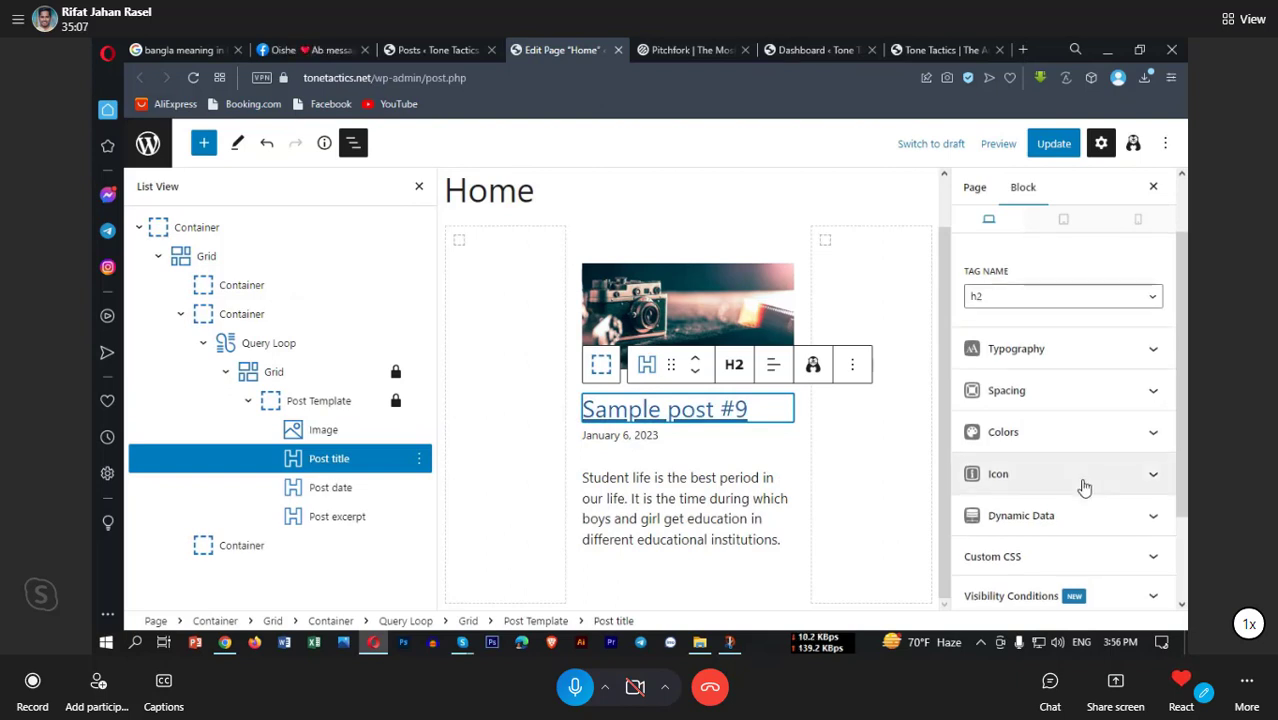
scroll(1075, 440, down, 2)
click(1035, 315)
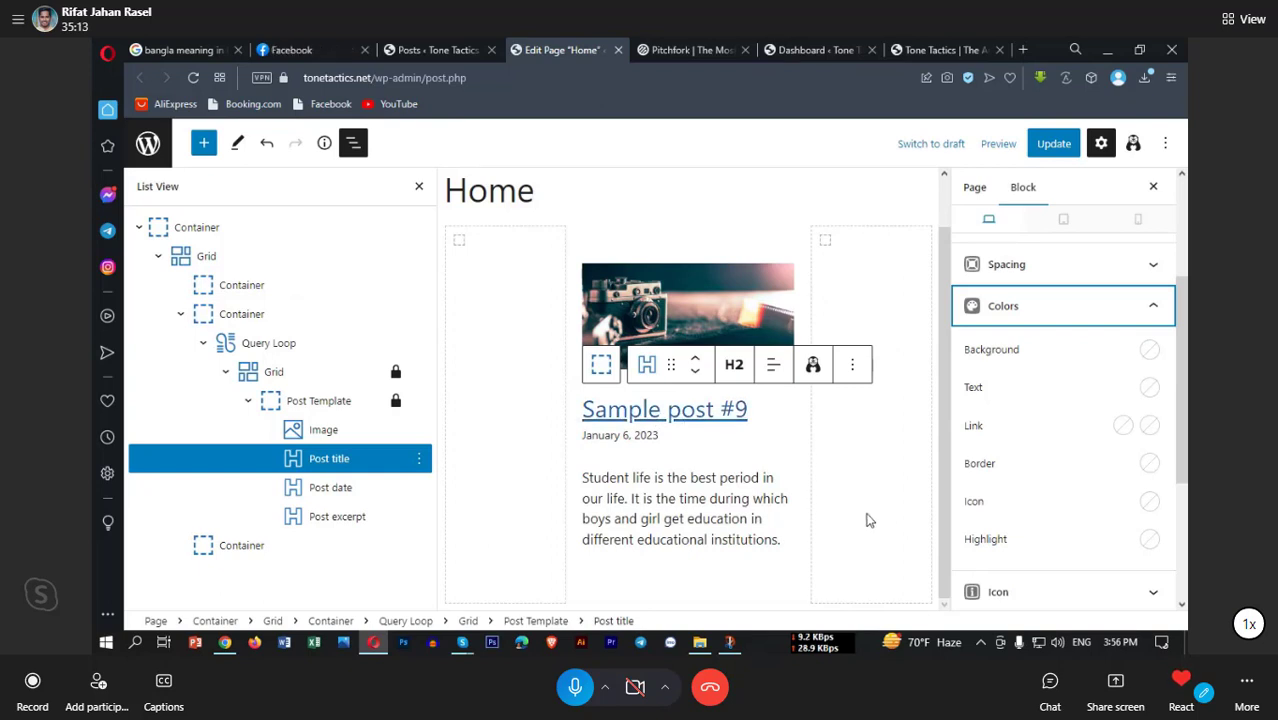
click(1124, 428)
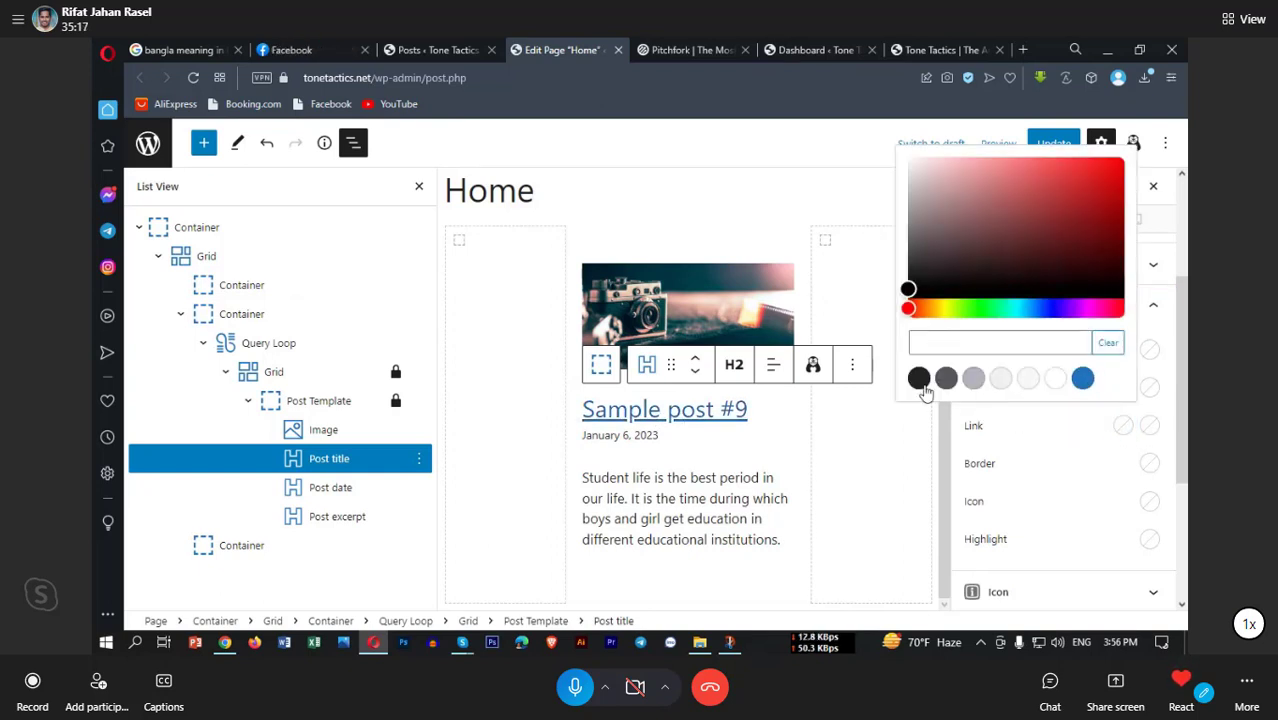
click(919, 380)
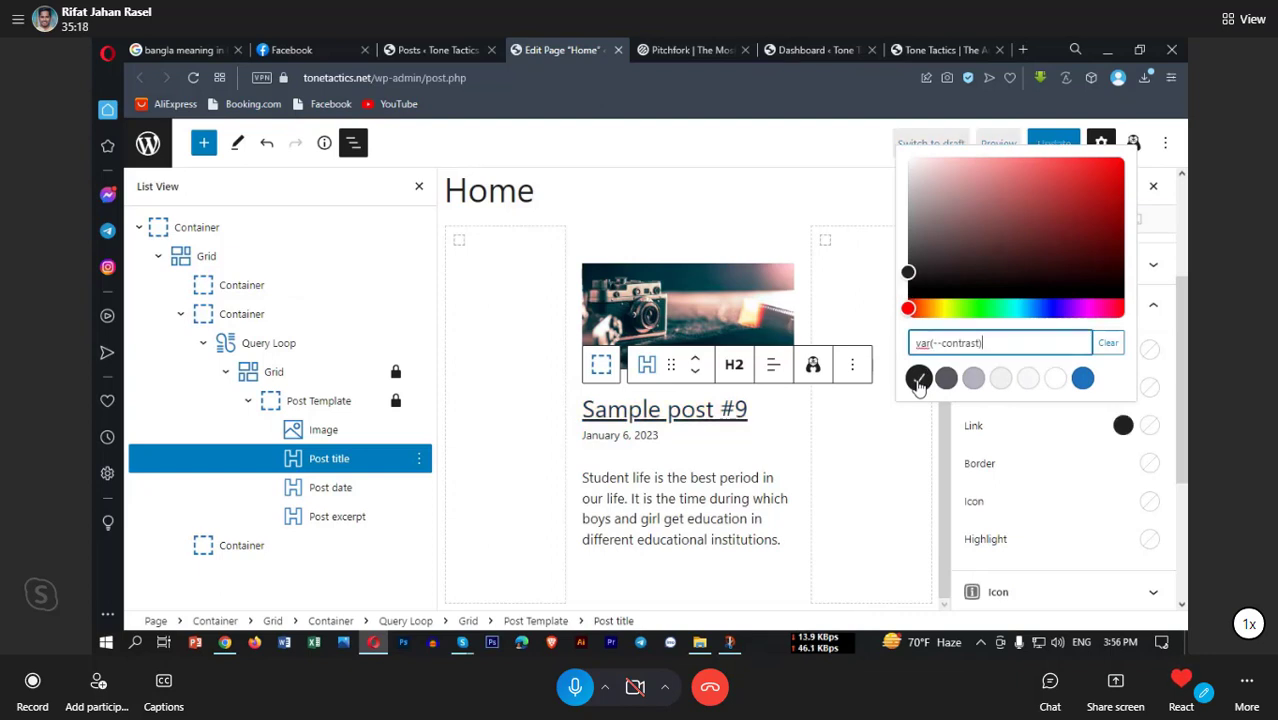
click(1040, 444)
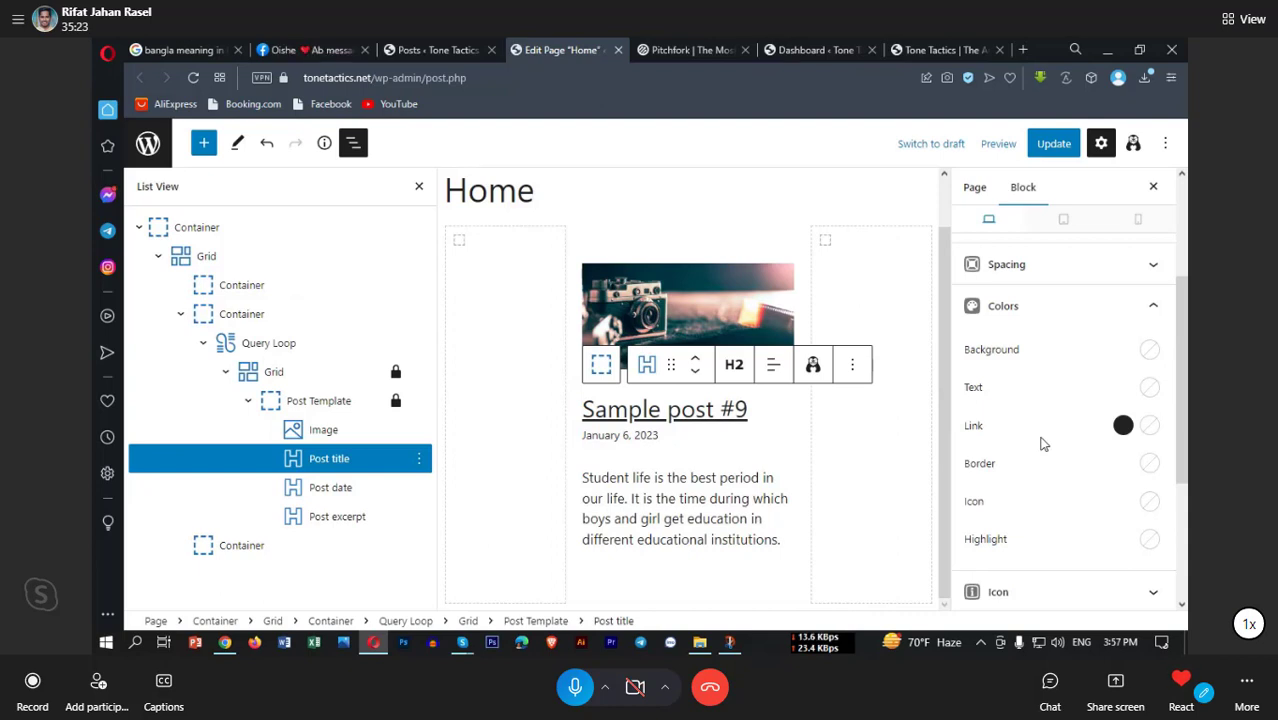
Step: Examine the Post date, Image and Post excerpt blocks inside the Post Template
click(610, 436)
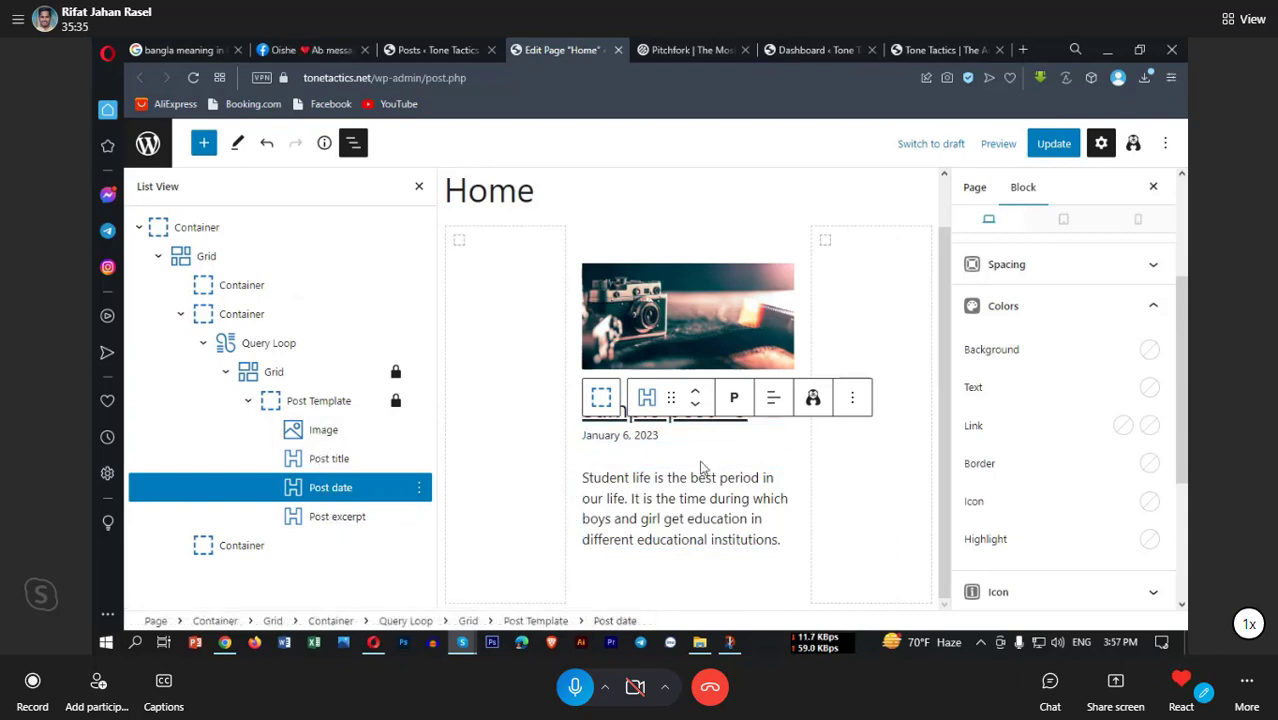
click(714, 345)
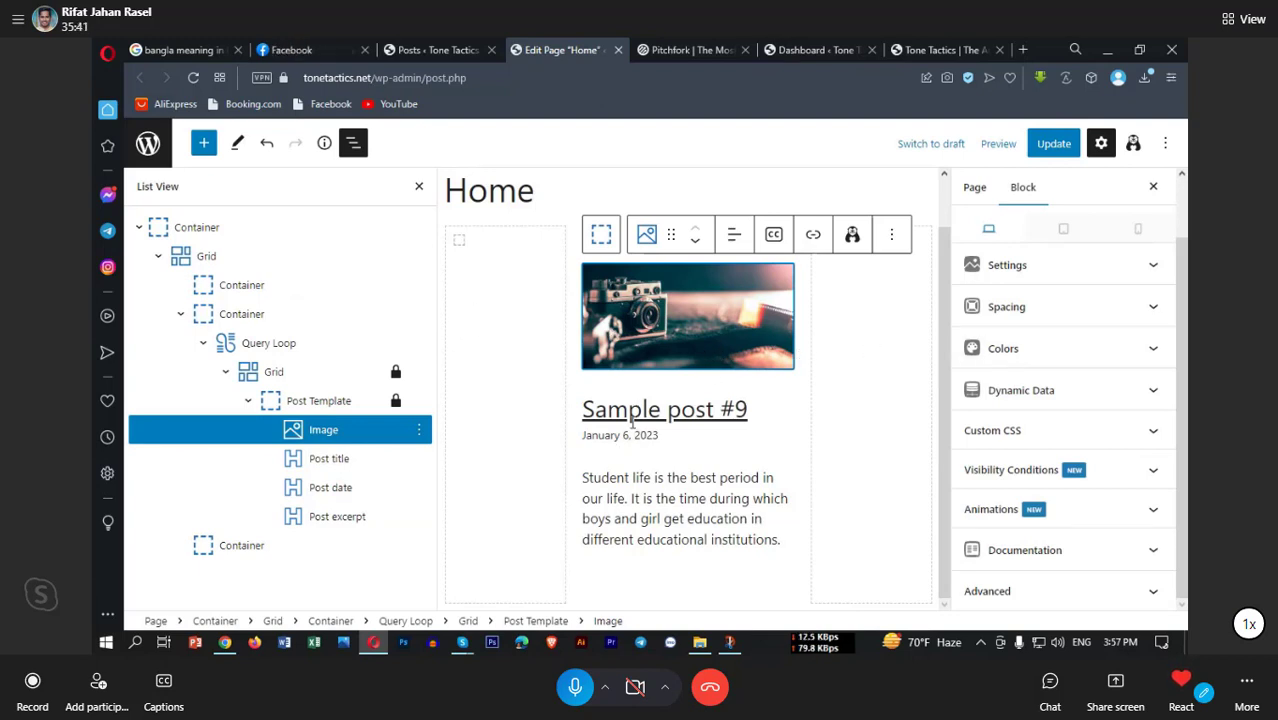
click(627, 495)
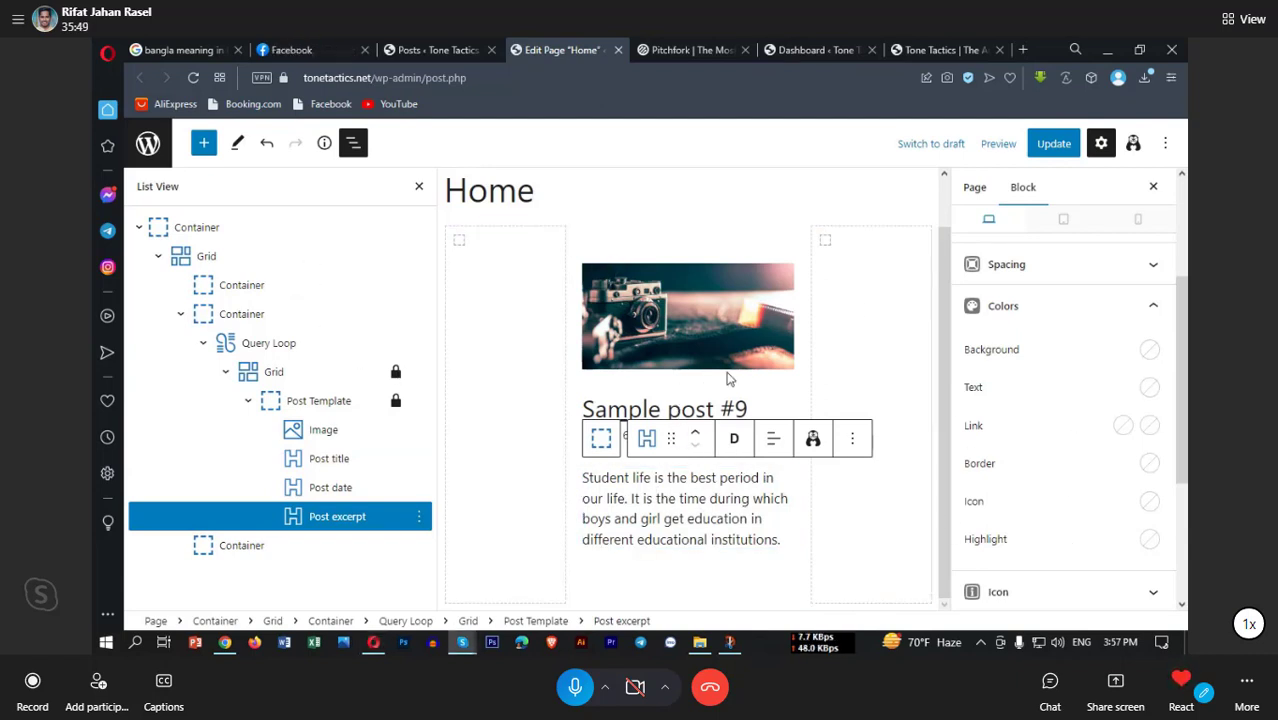
Step: Insert an Image block into the empty first container of the main Grid, before the featured post
click(507, 388)
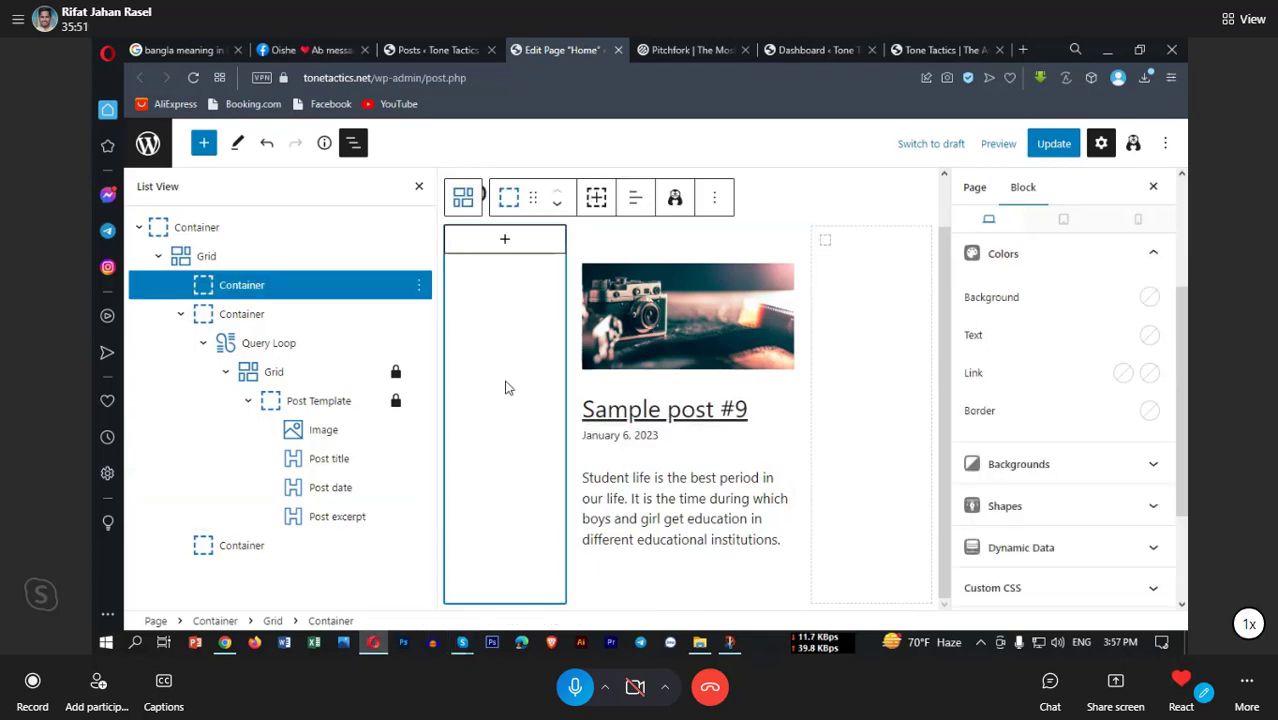
click(505, 242)
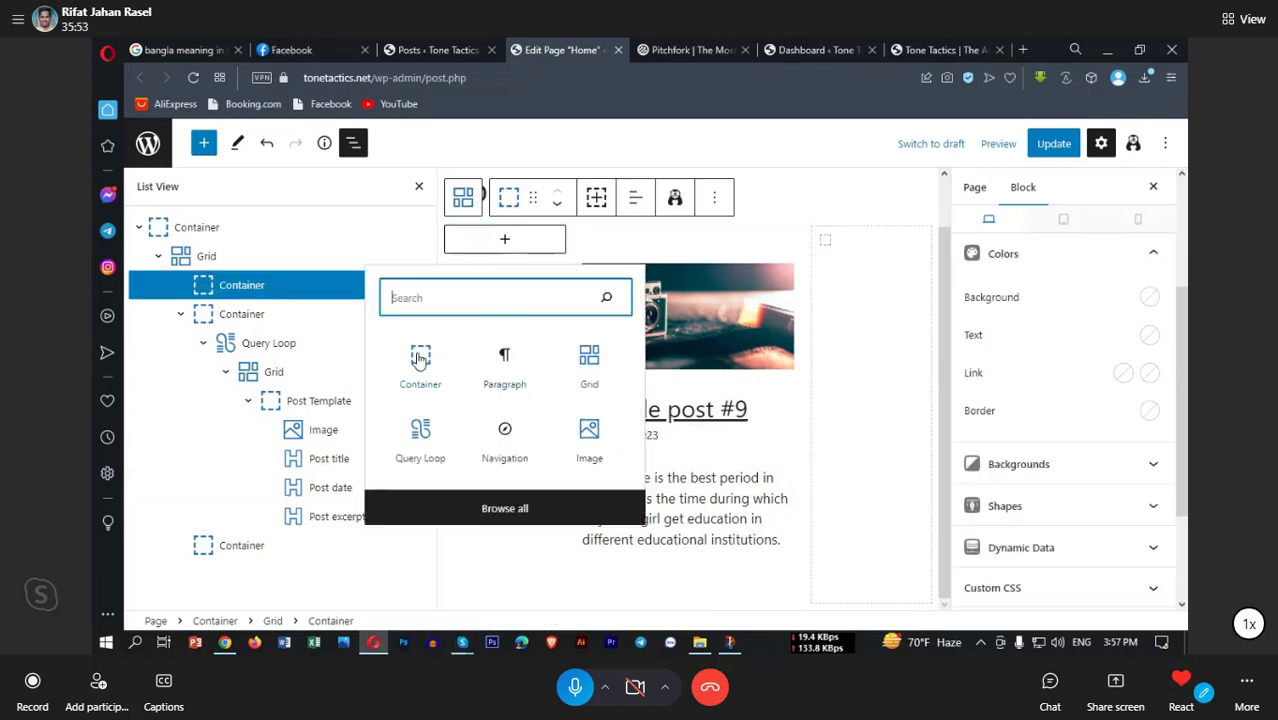
click(590, 443)
click(590, 443)
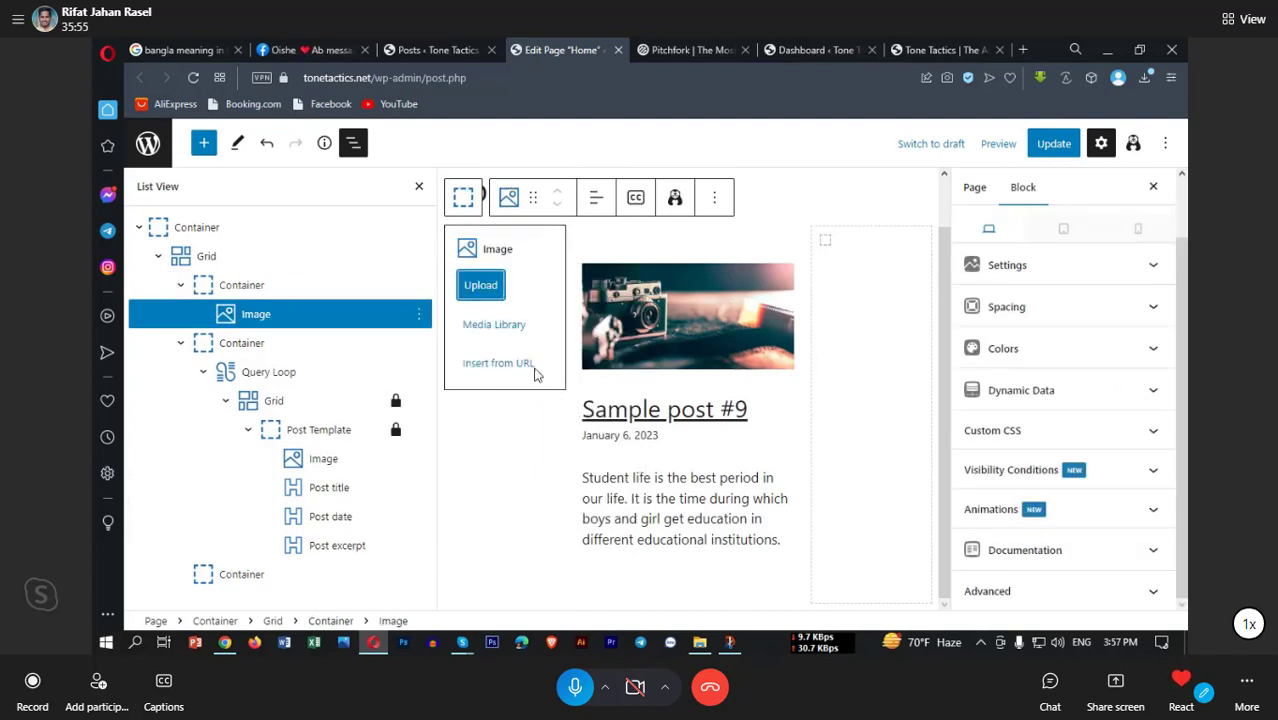
Step: Enable dynamic data on the first container's Image block, with Post type as the data source and Posts as the post type
scroll(1057, 351, up, 1)
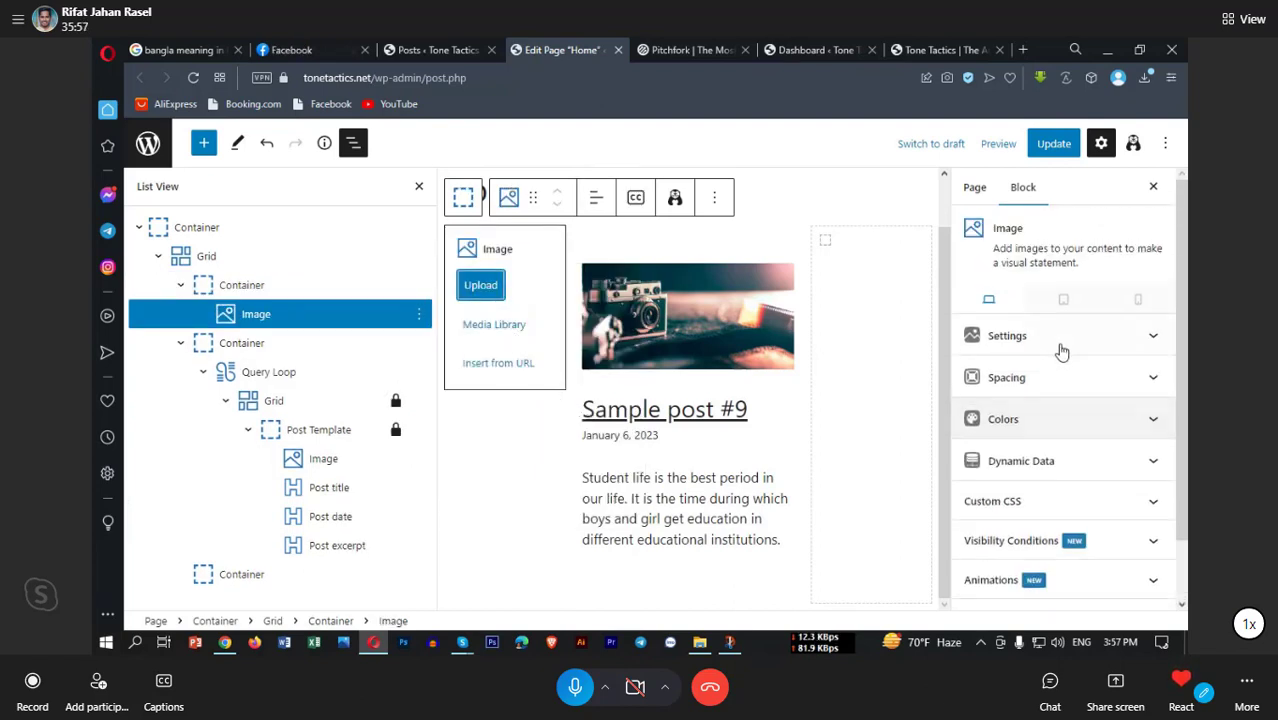
scroll(1063, 419, down, 1)
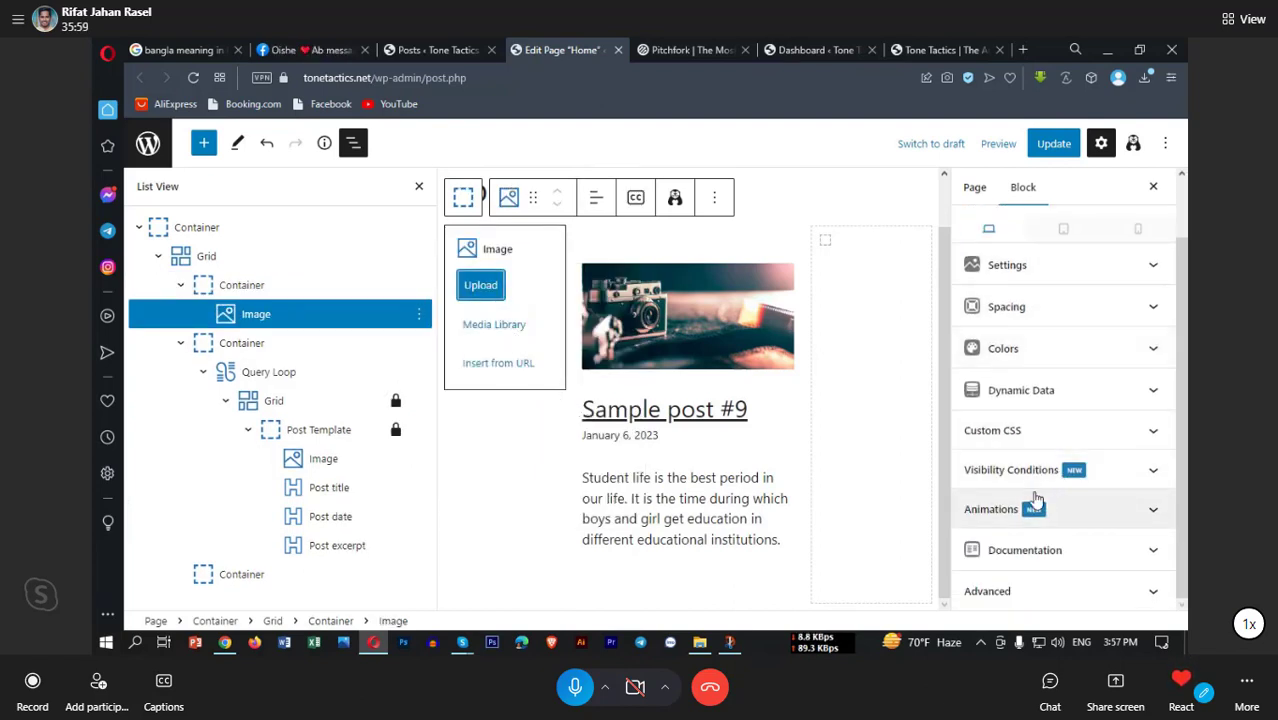
scroll(1036, 495, up, 1)
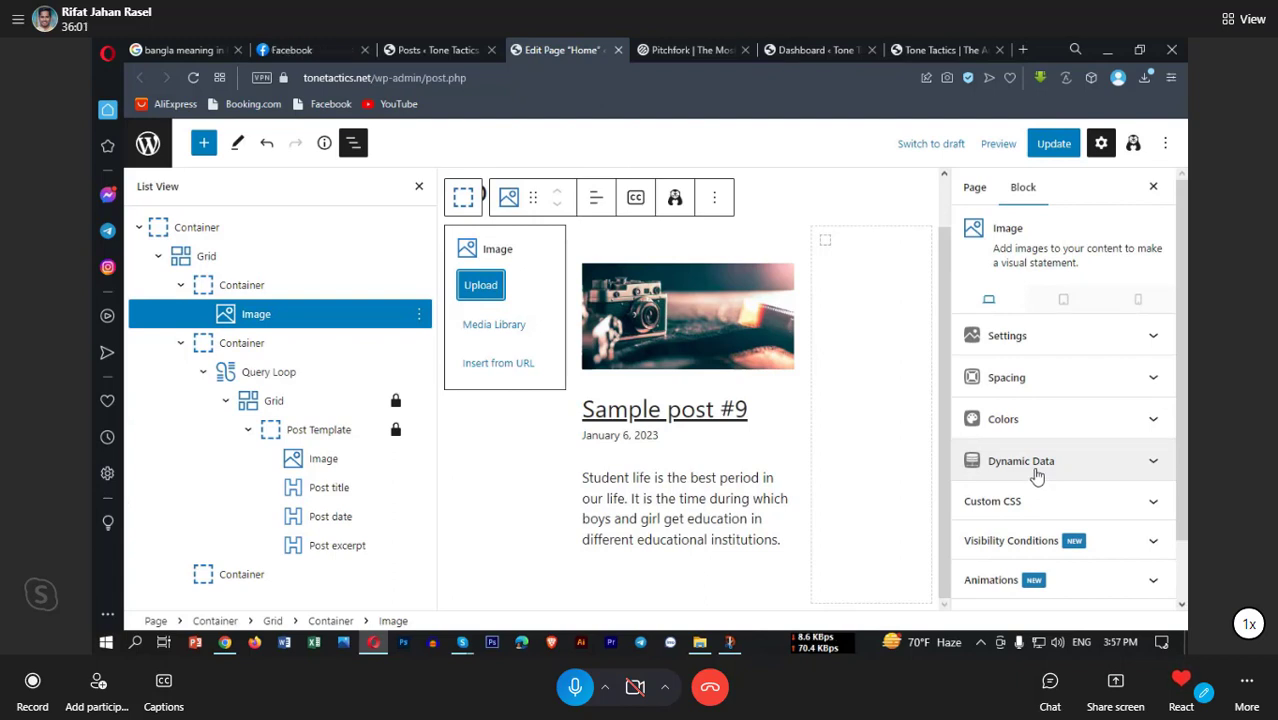
click(1038, 477)
scroll(1010, 420, down, 2)
click(979, 384)
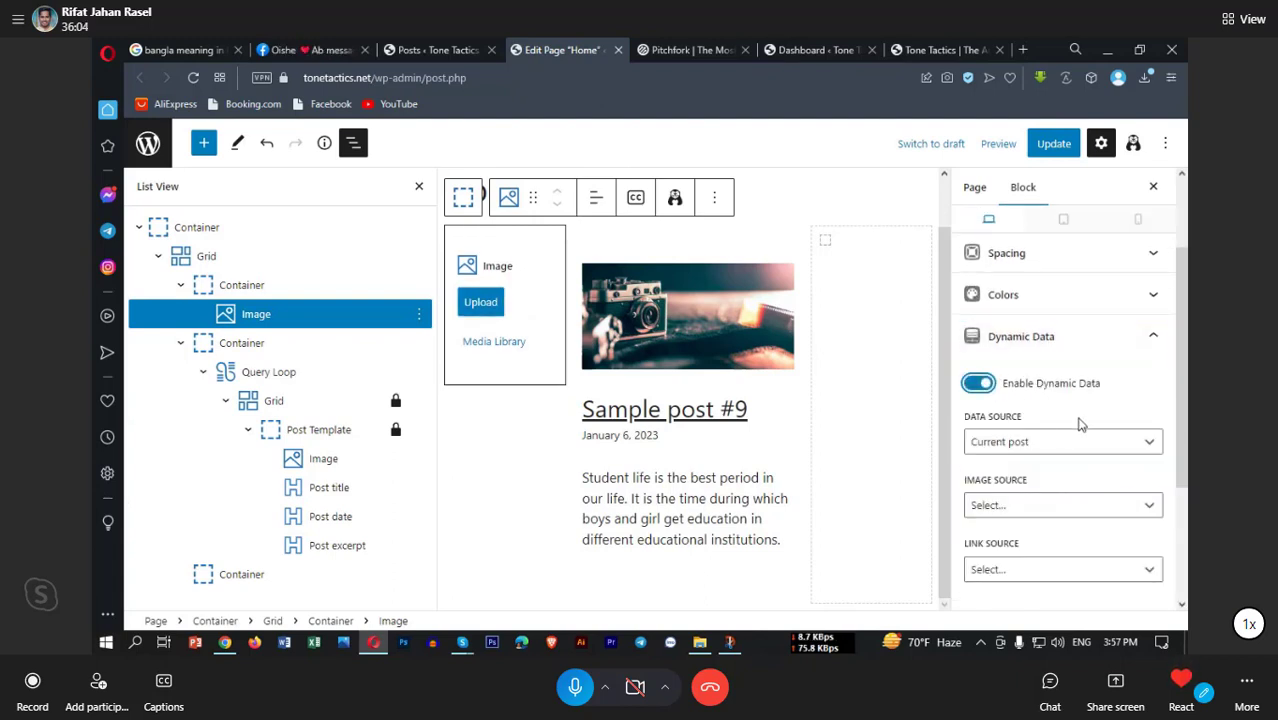
click(1021, 447)
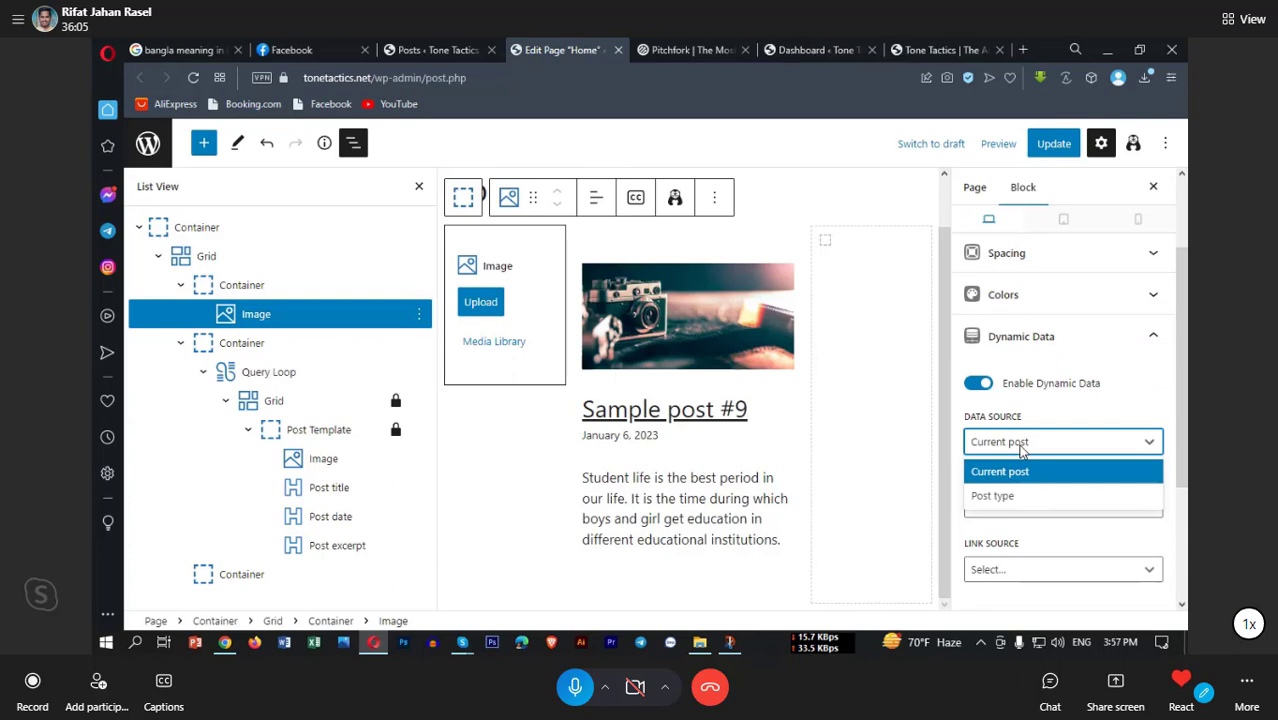
click(1022, 497)
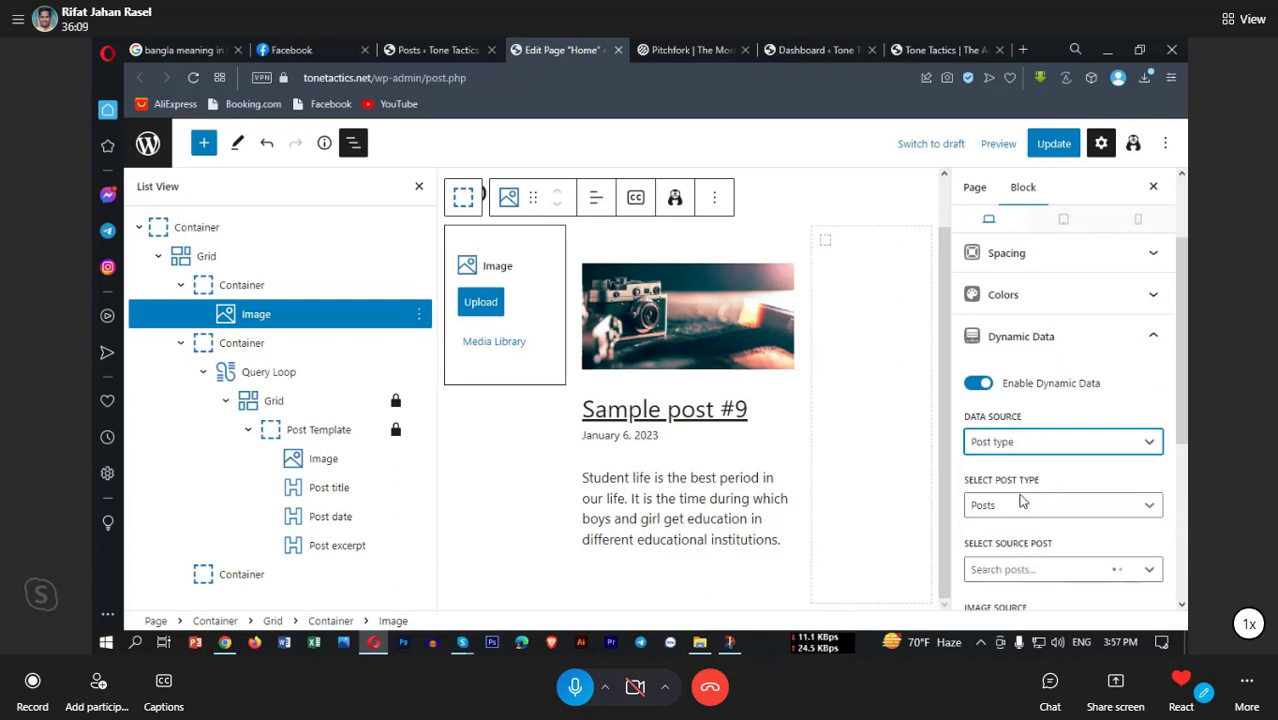
scroll(1043, 446, down, 2)
click(1010, 266)
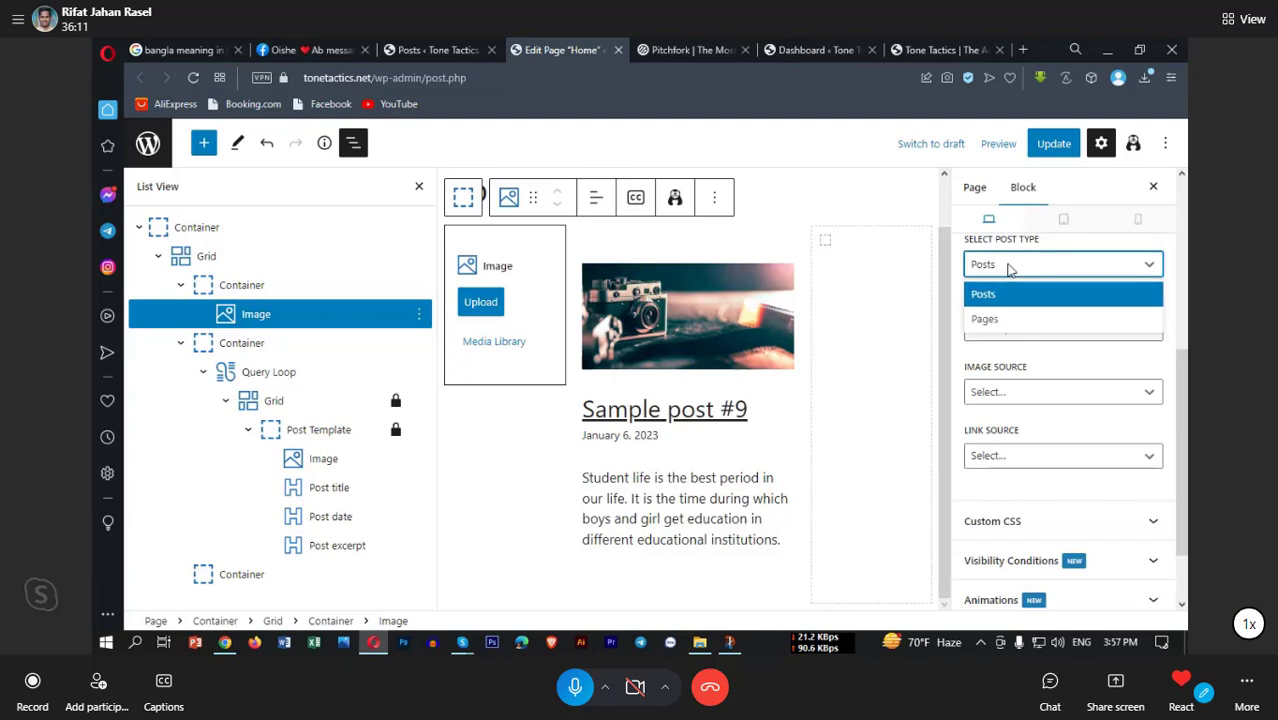
click(1011, 268)
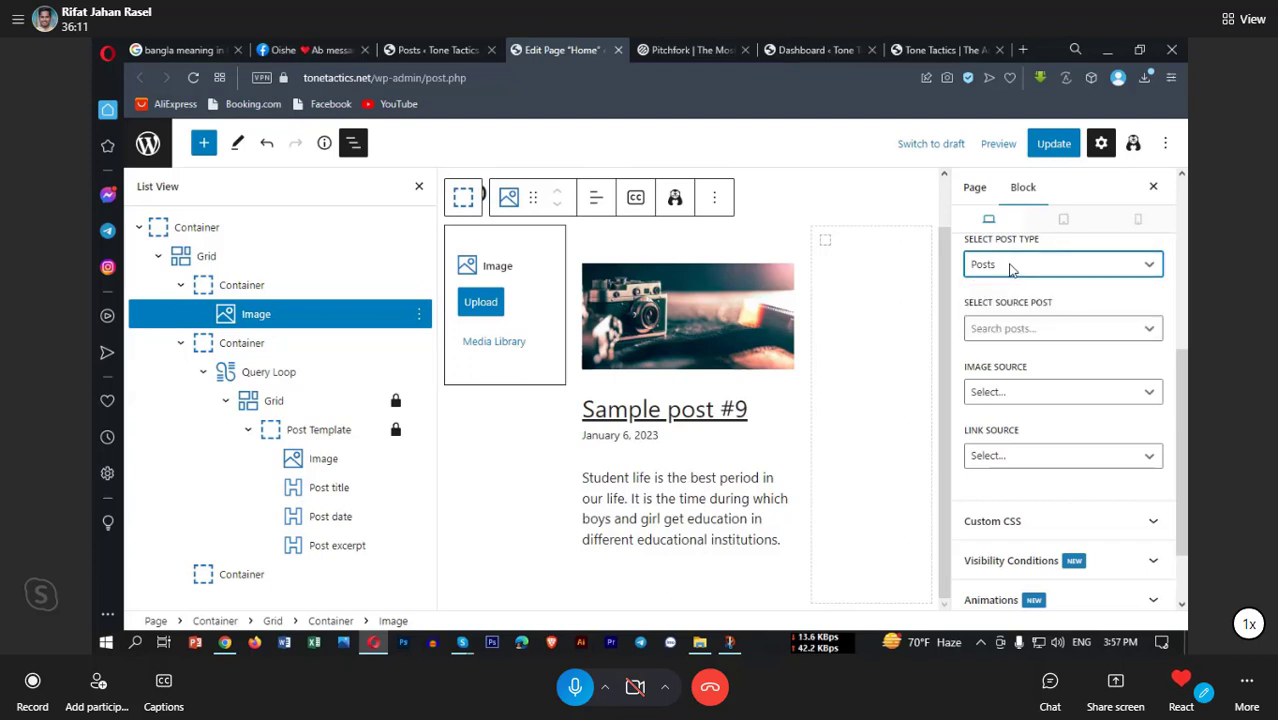
Step: Set the image's source post to #37: Sample post #8 and its image source to Featured Image
click(1026, 332)
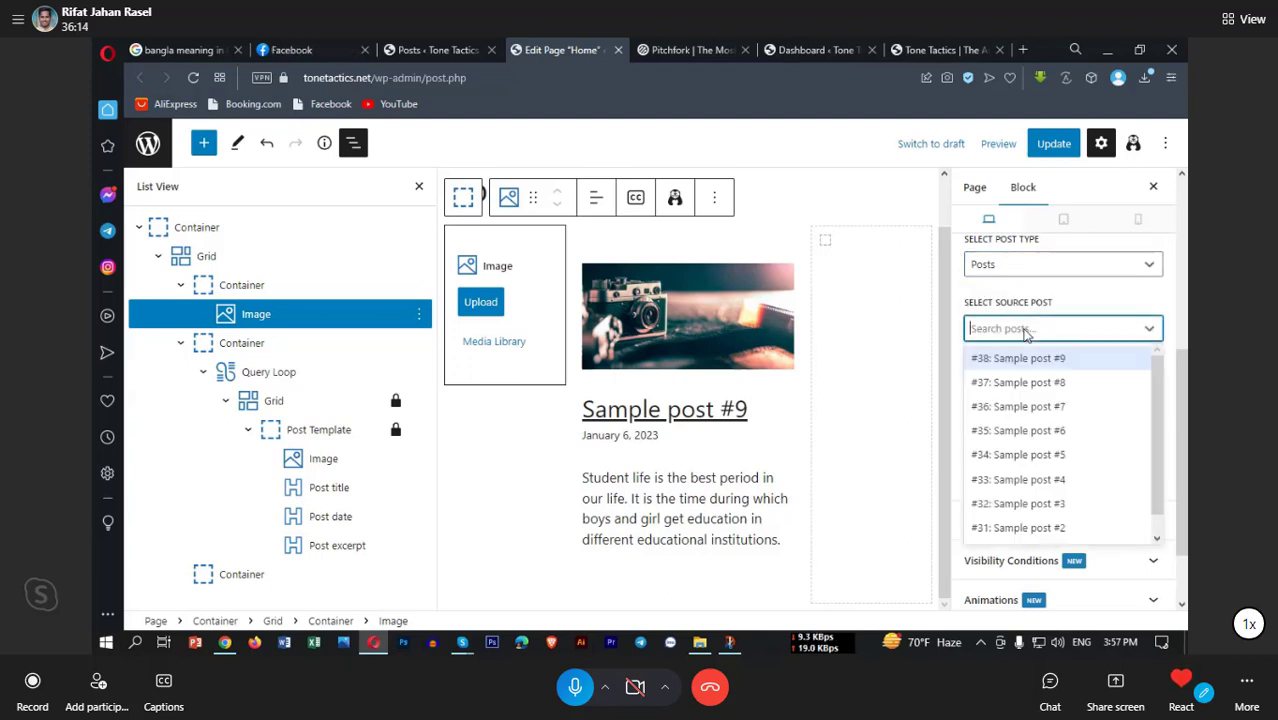
click(1026, 385)
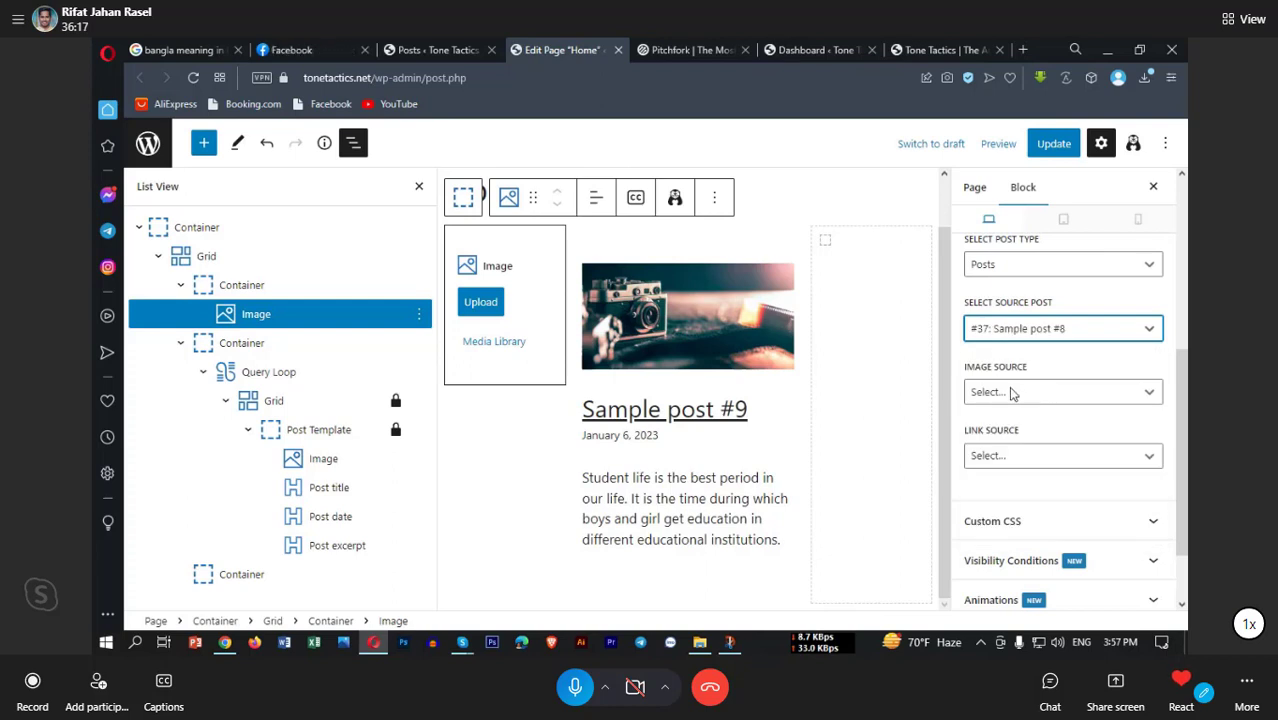
click(1012, 393)
scroll(1040, 355, down, 1)
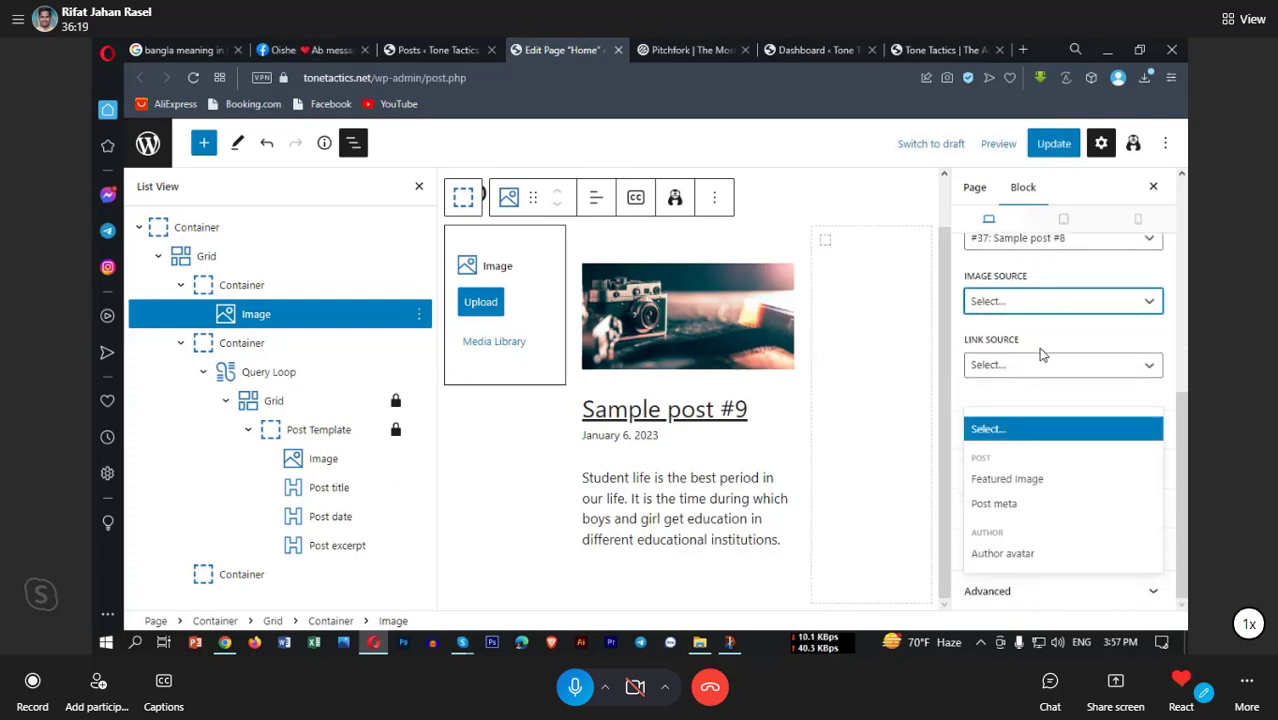
click(1021, 308)
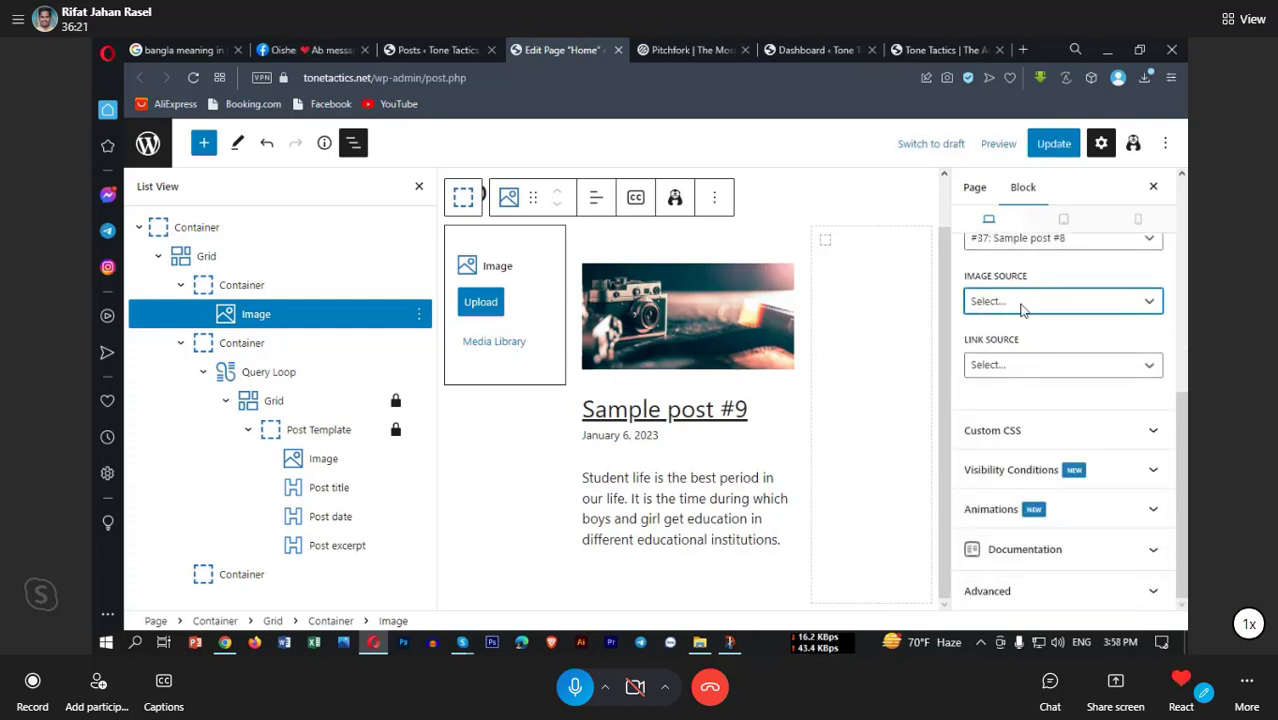
click(1021, 308)
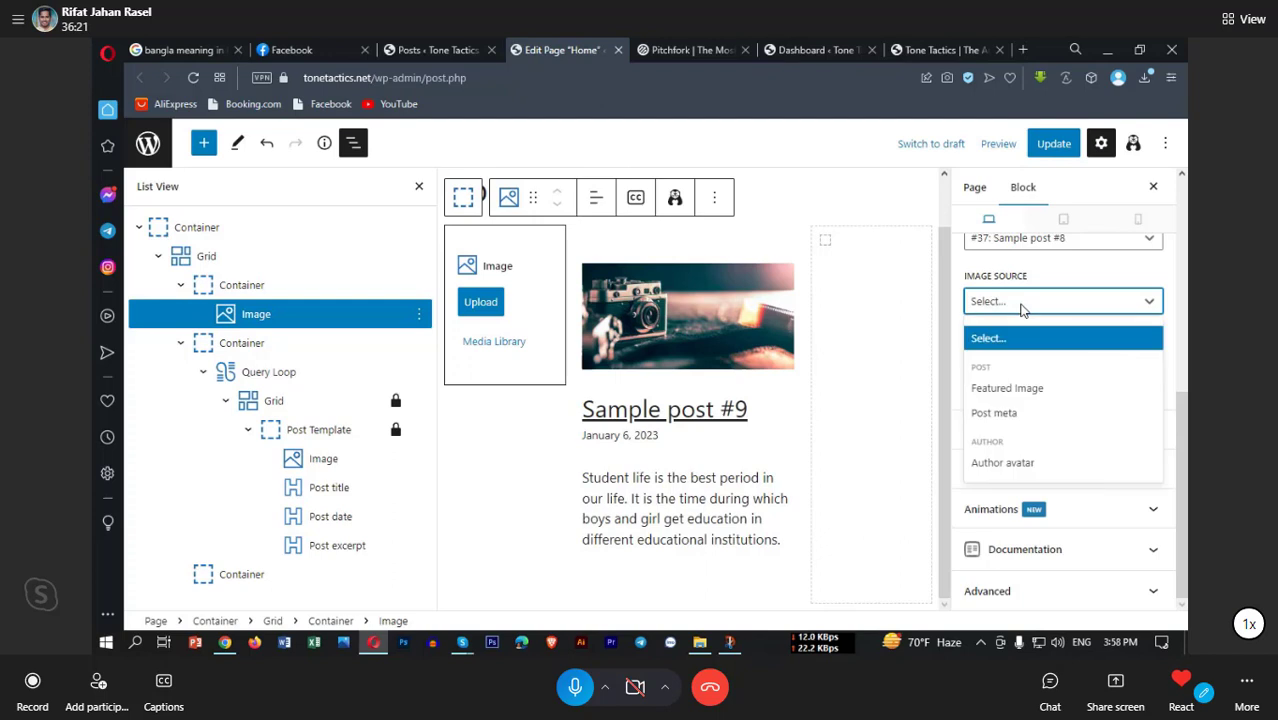
click(1019, 392)
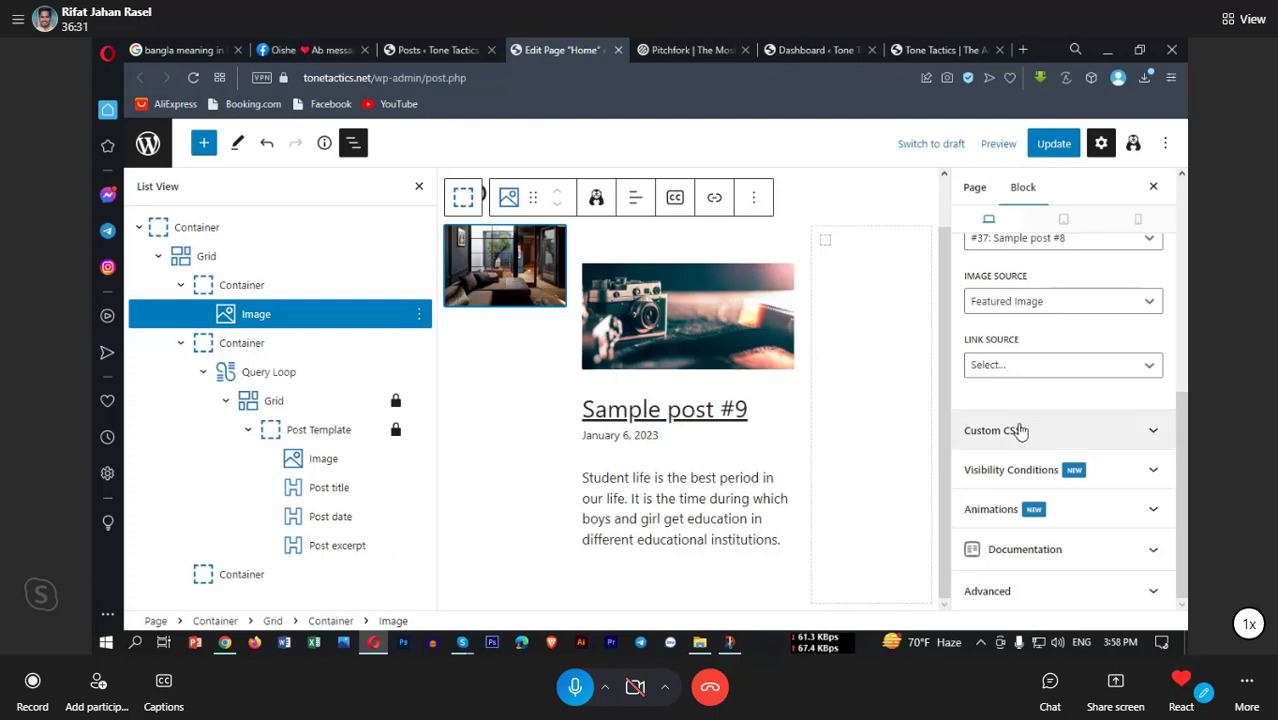
Step: Review the image's link source options and remove the Image block from the first grid container
click(1030, 369)
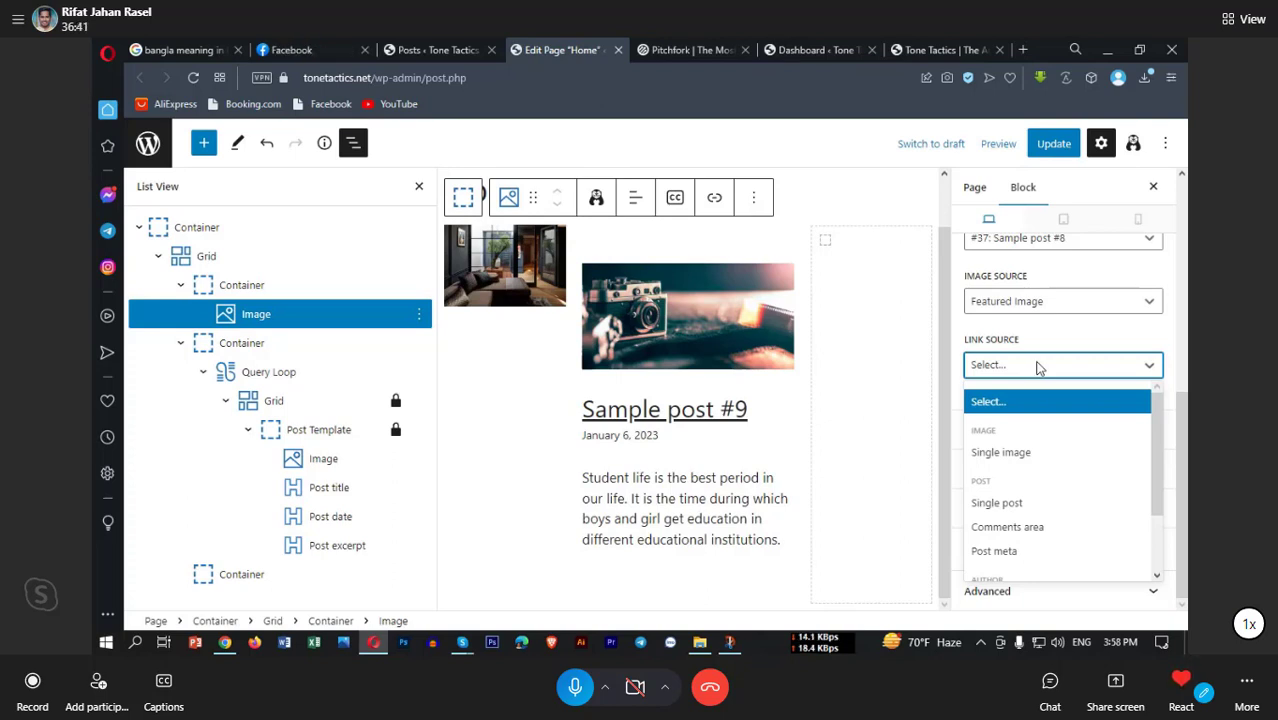
scroll(1041, 550, down, 2)
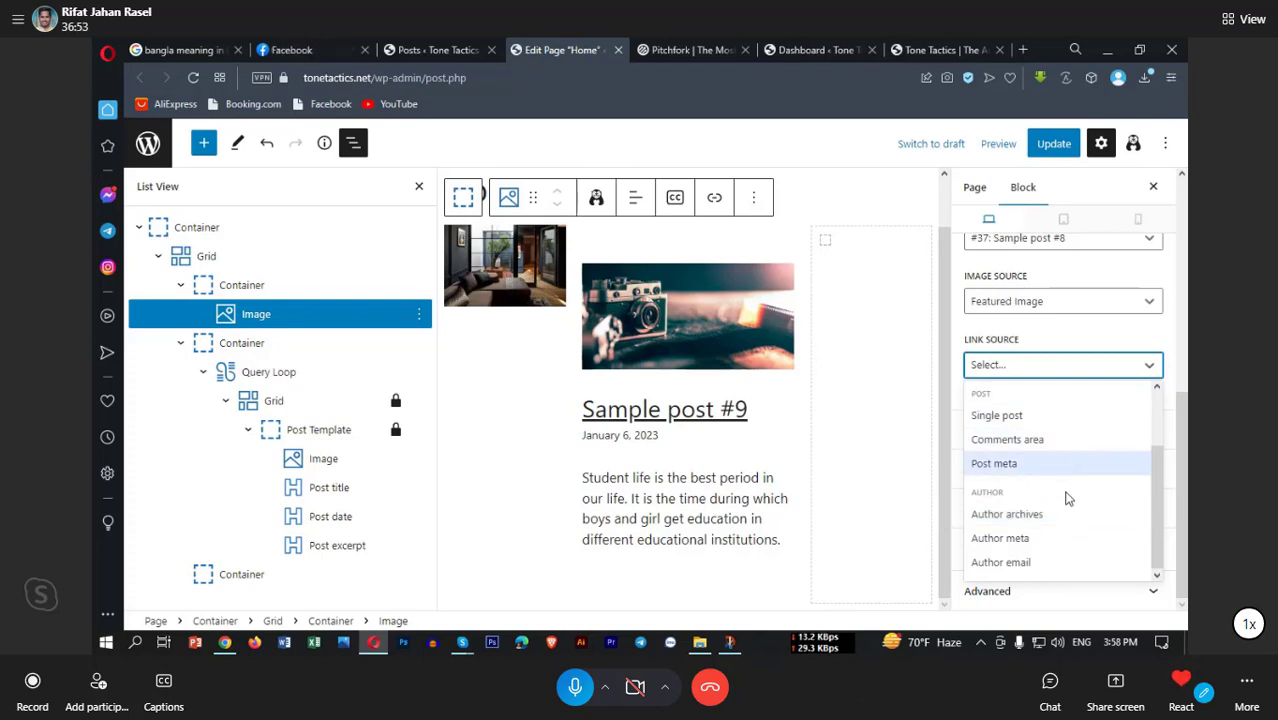
scroll(1007, 541, up, 1)
scroll(1010, 535, down, 2)
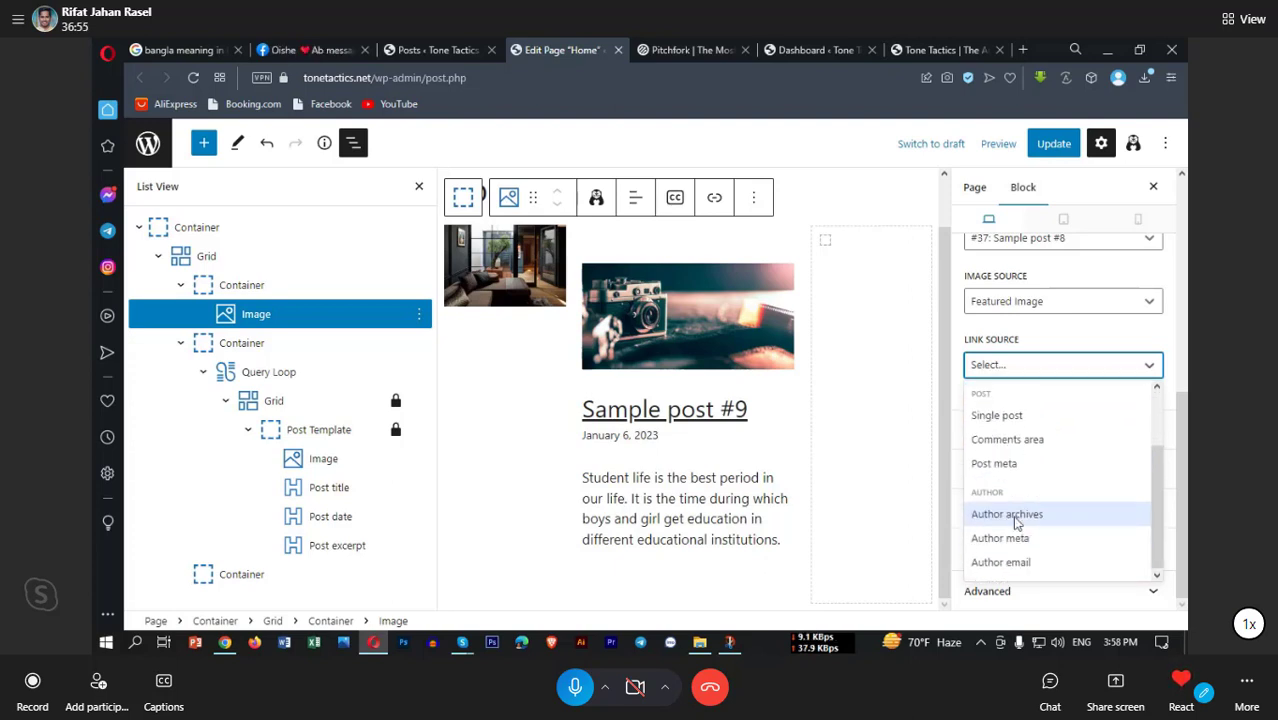
scroll(1030, 451, up, 2)
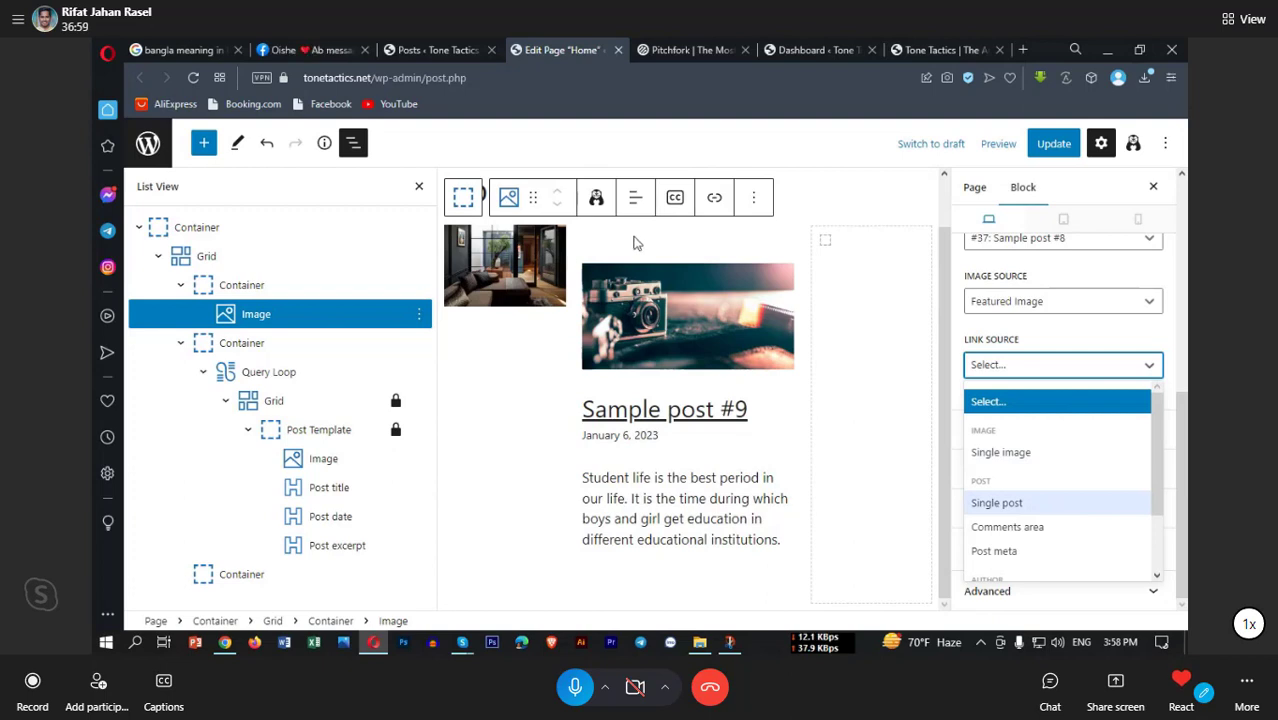
click(754, 197)
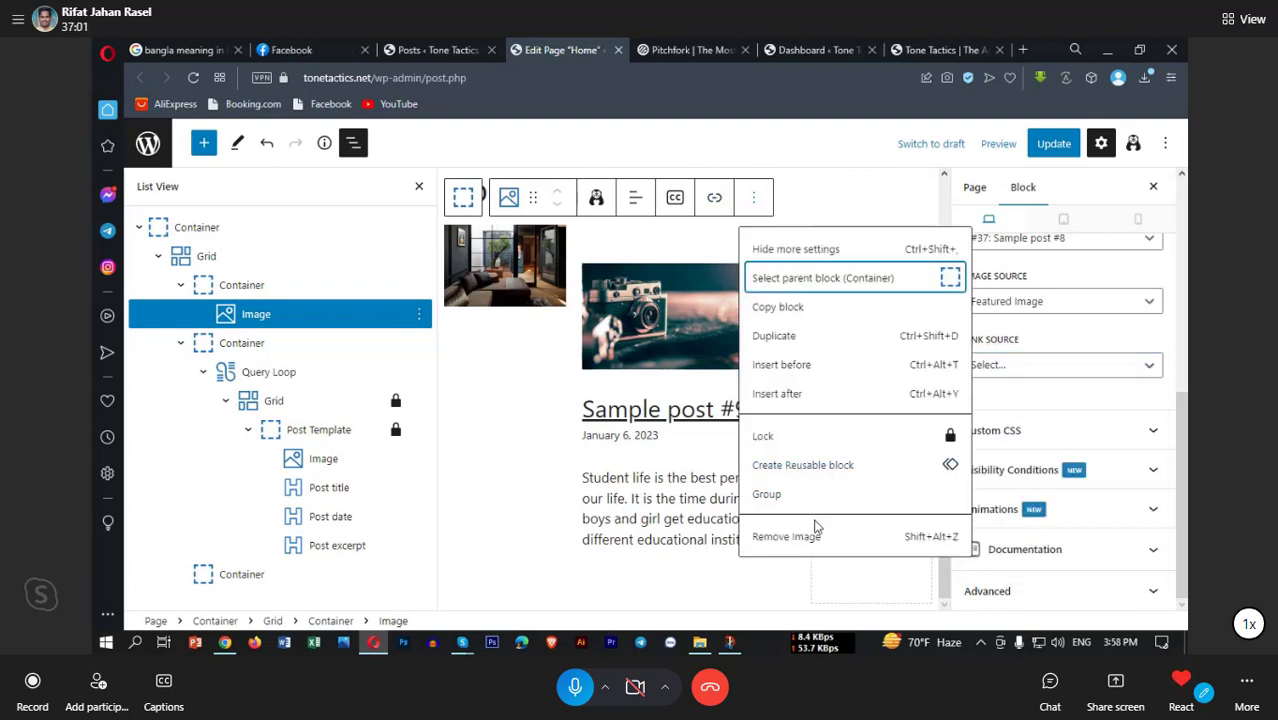
click(786, 537)
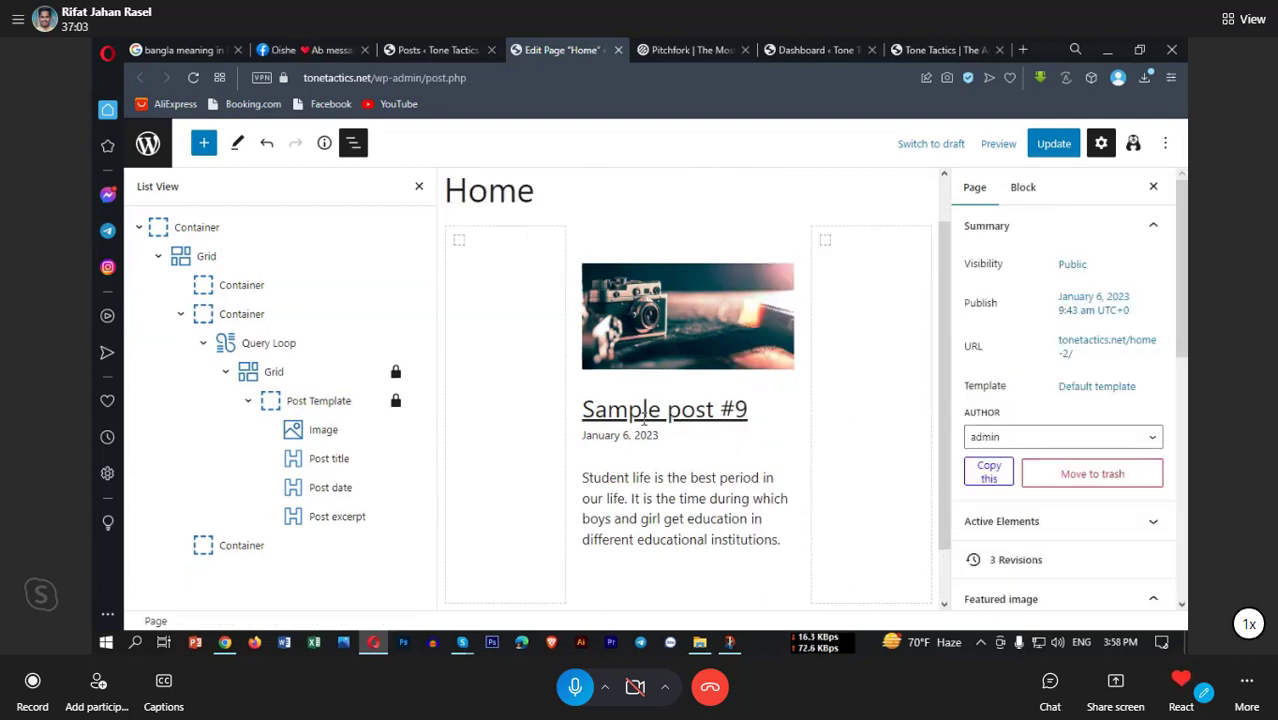
Step: Examine the spacing settings of the middle container that holds the Query Loop
click(697, 249)
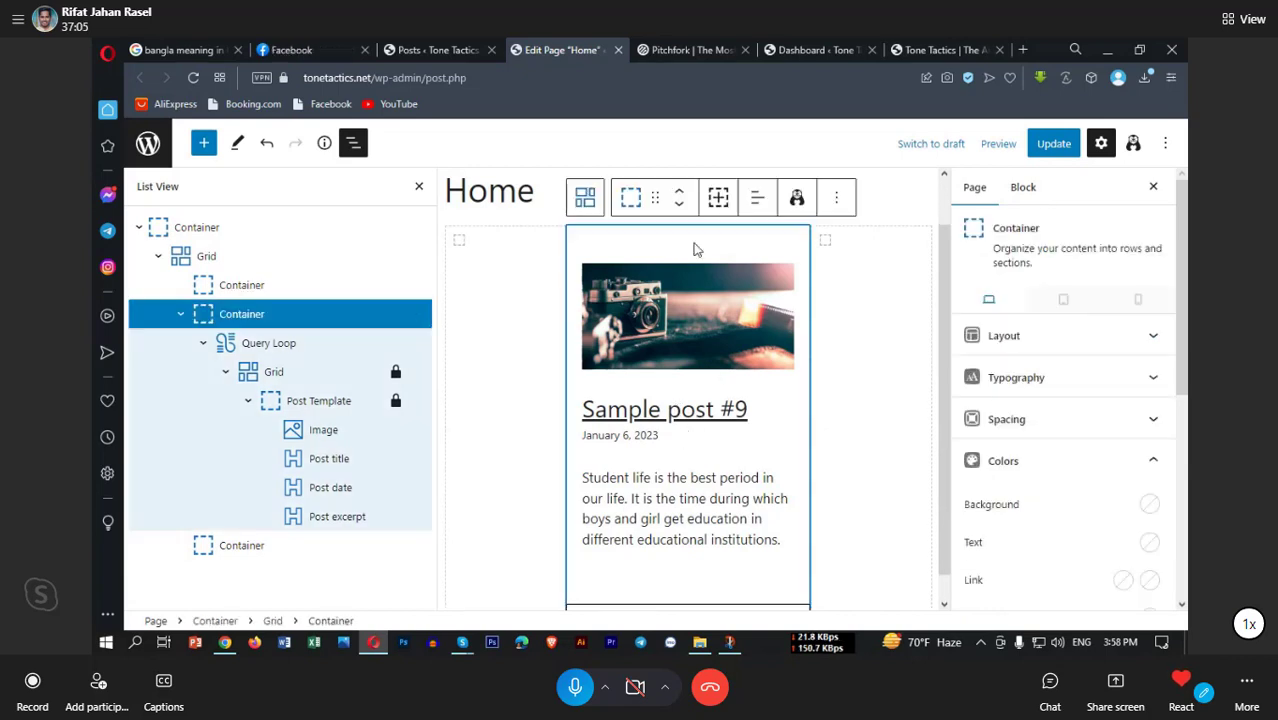
click(1044, 436)
scroll(1044, 436, down, 2)
scroll(1044, 436, up, 2)
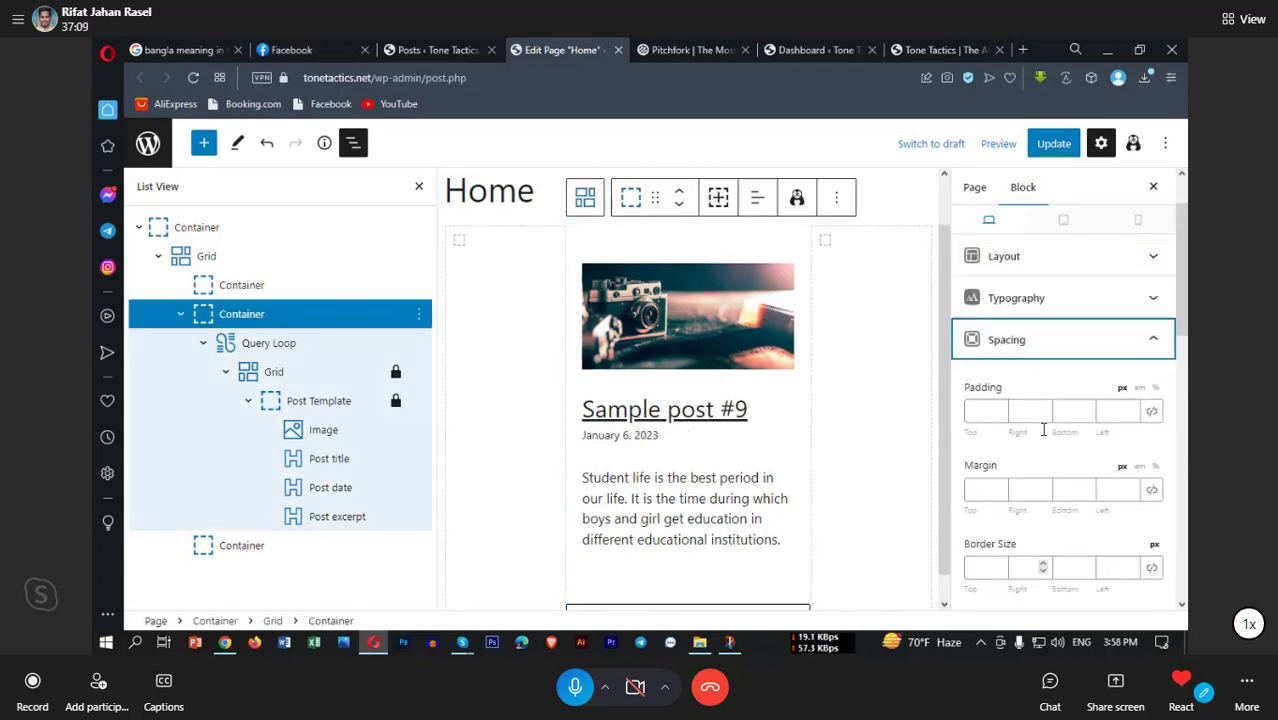
scroll(1047, 432, down, 4)
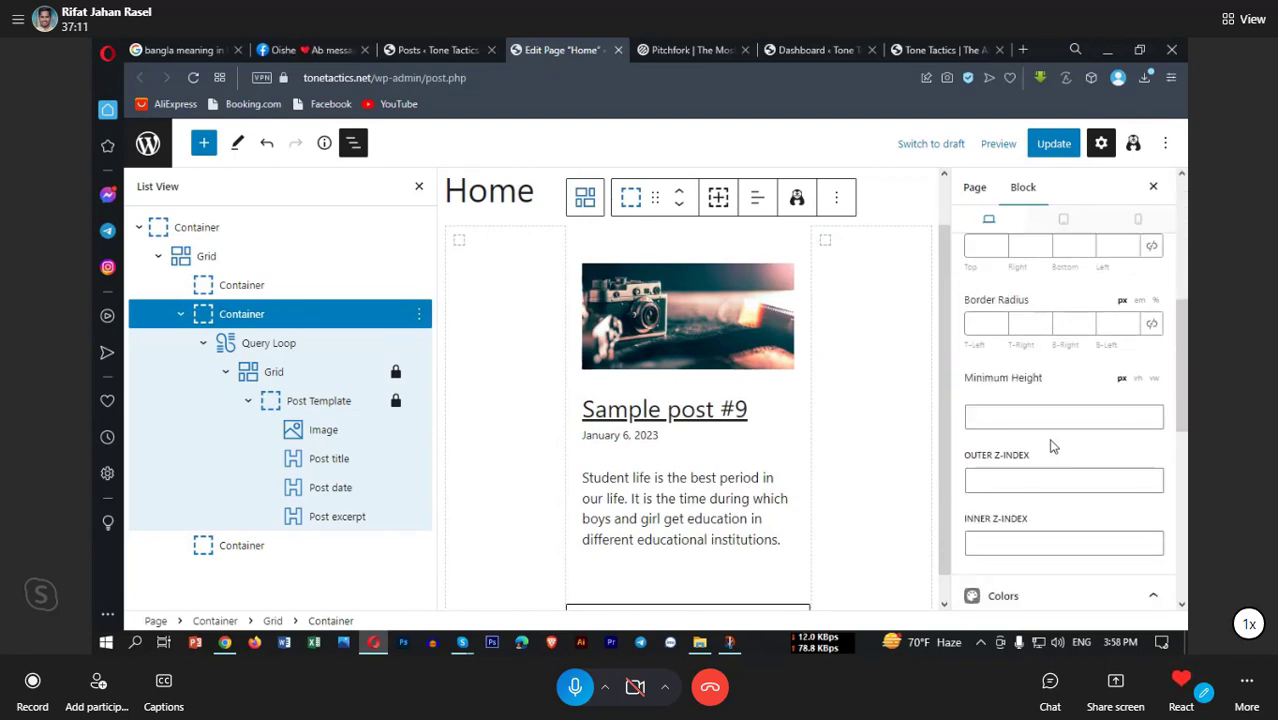
Step: Examine the size and width unit options of the featured post's Image block in the Post Template
click(690, 328)
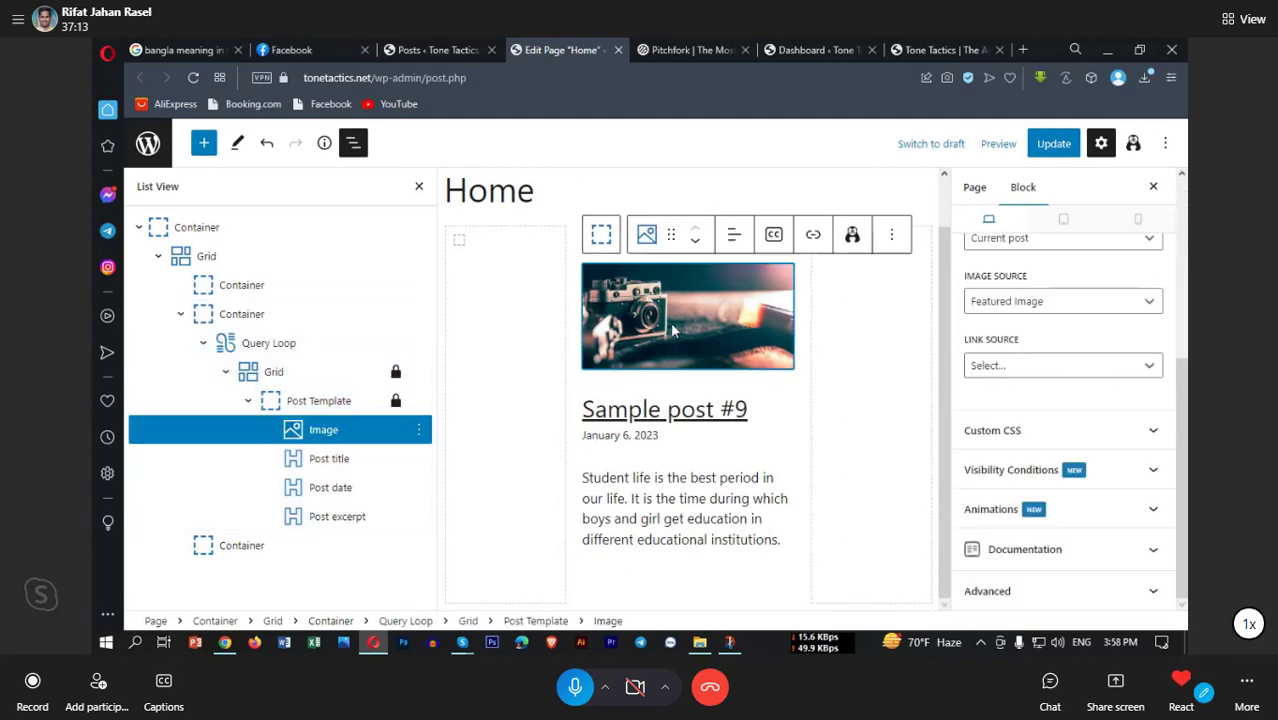
scroll(1038, 387, up, 3)
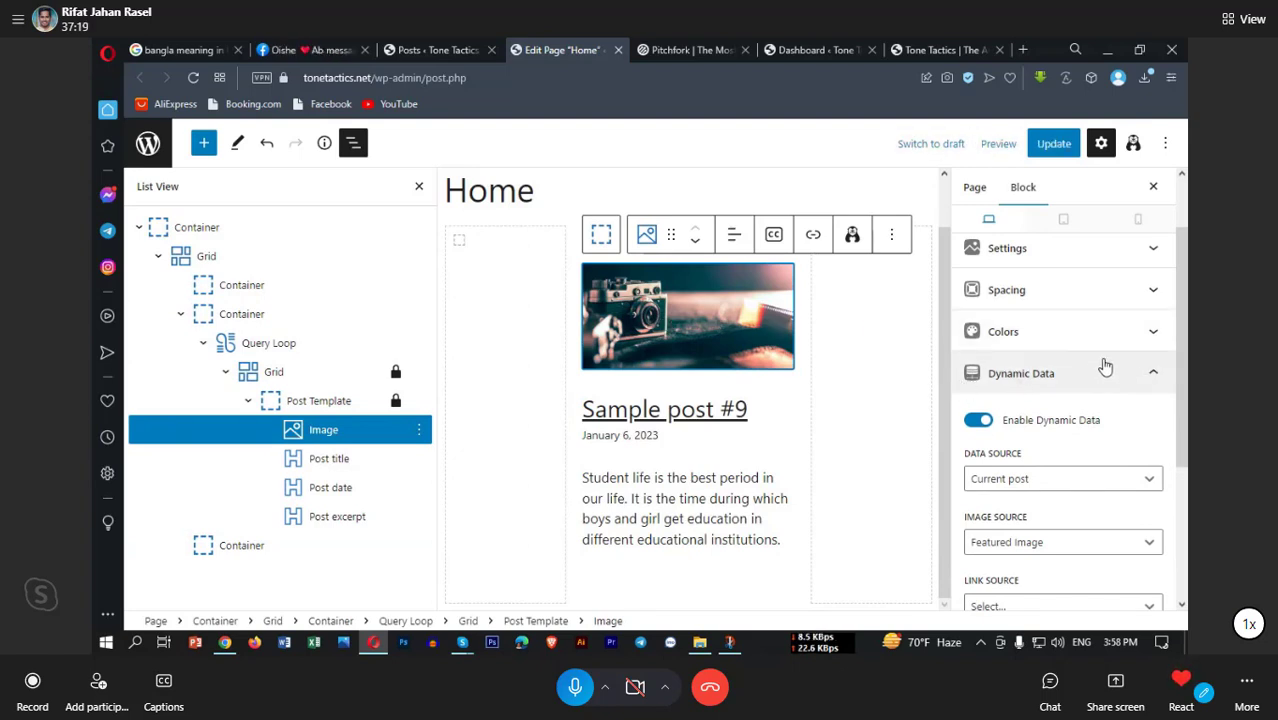
scroll(1104, 366, up, 1)
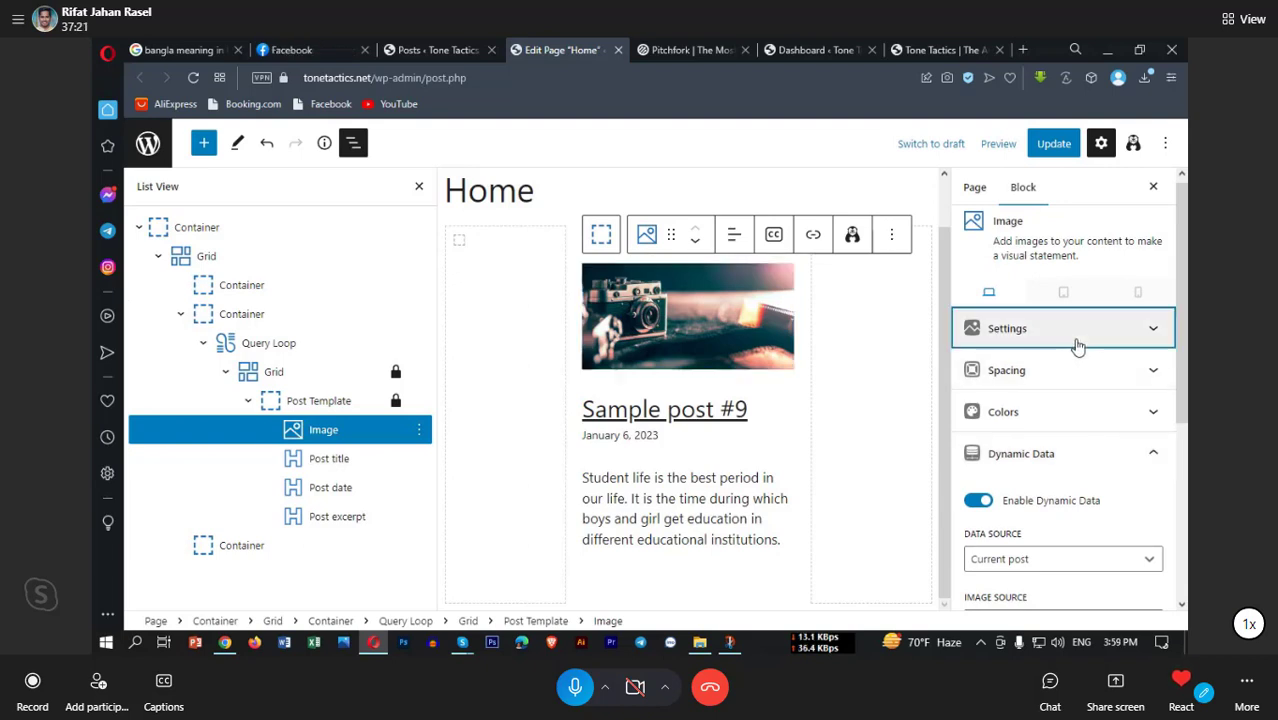
click(1077, 334)
click(988, 400)
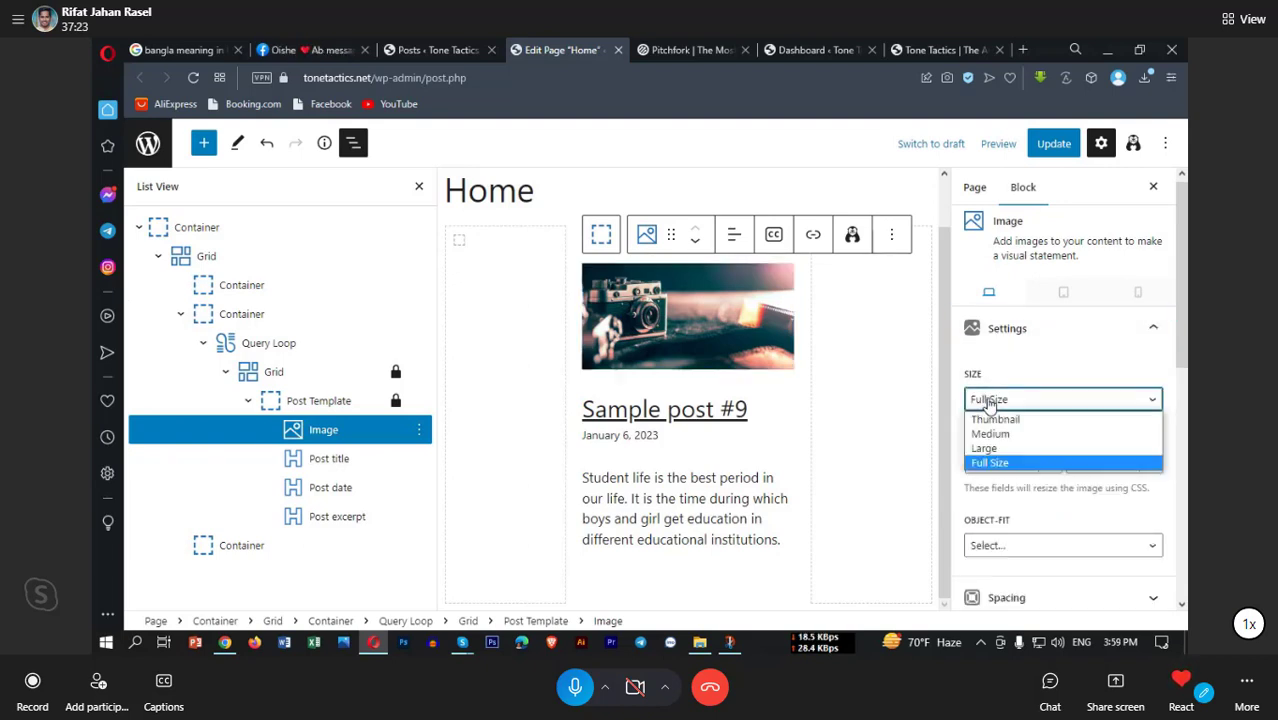
click(995, 402)
click(1050, 462)
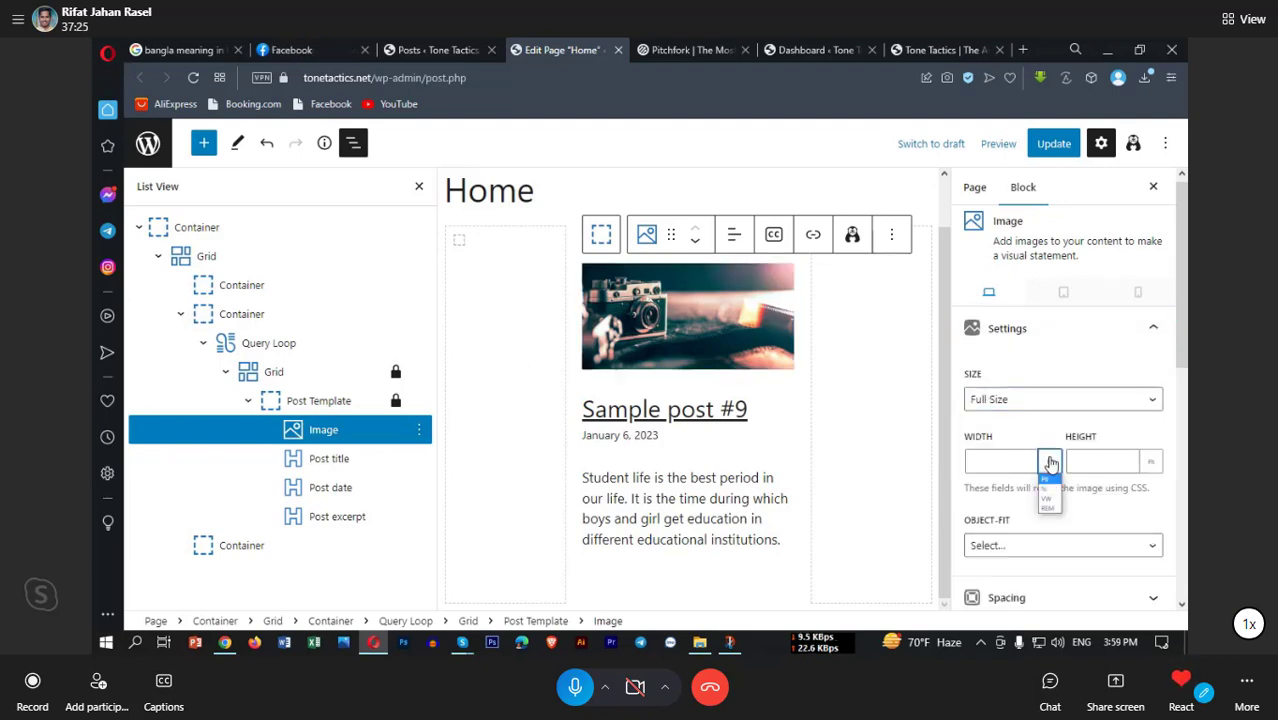
click(1050, 511)
scroll(973, 487, down, 1)
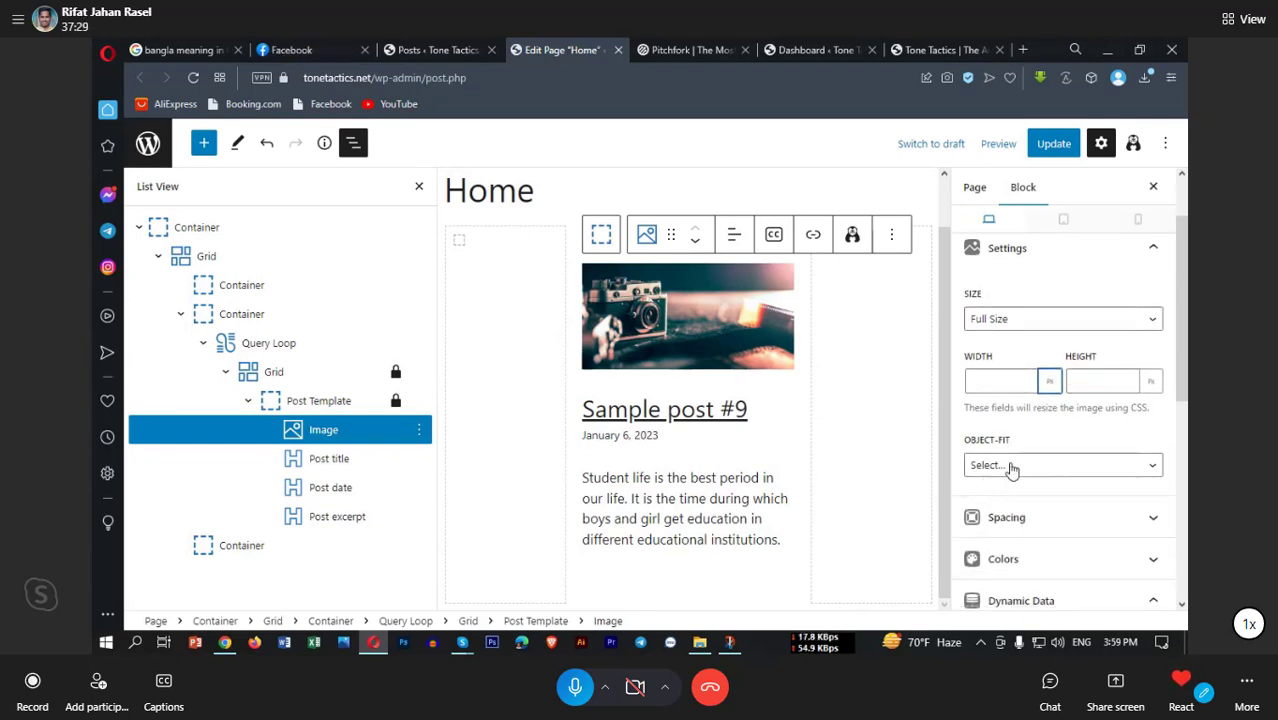
Step: Try Cover as the featured post image's object-fit and reset it to unselected
click(1020, 465)
click(988, 514)
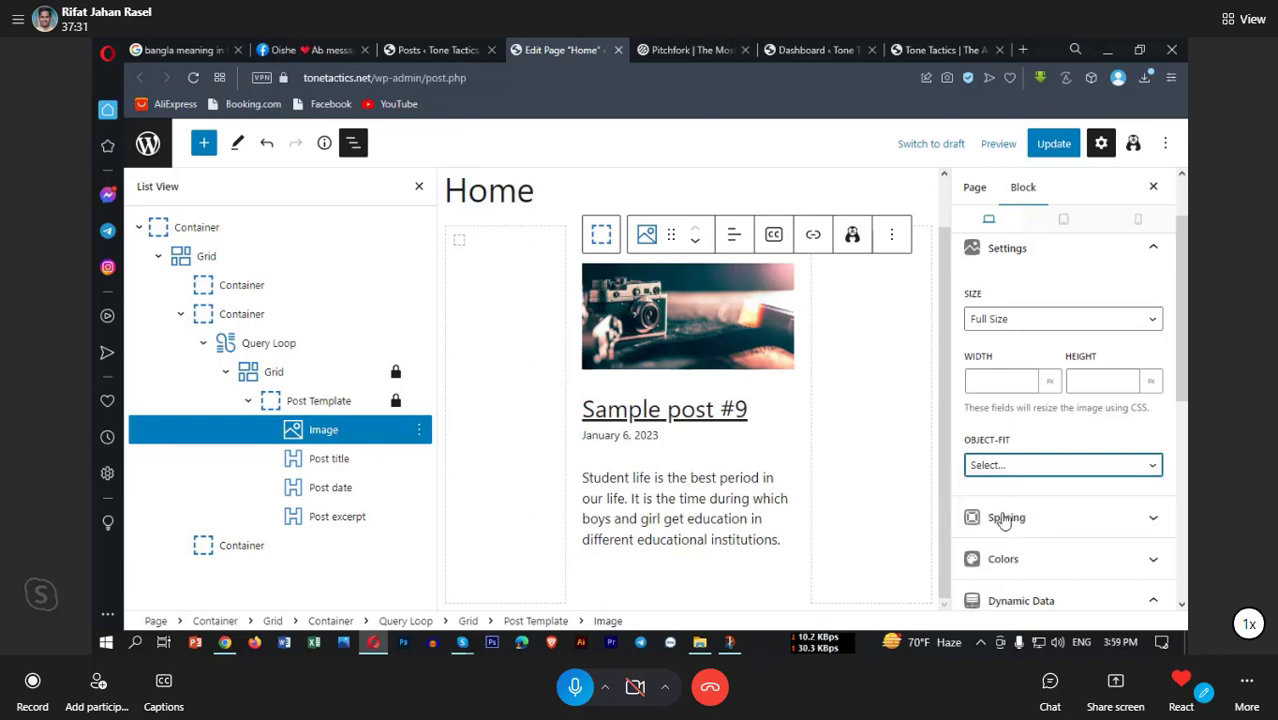
click(1006, 468)
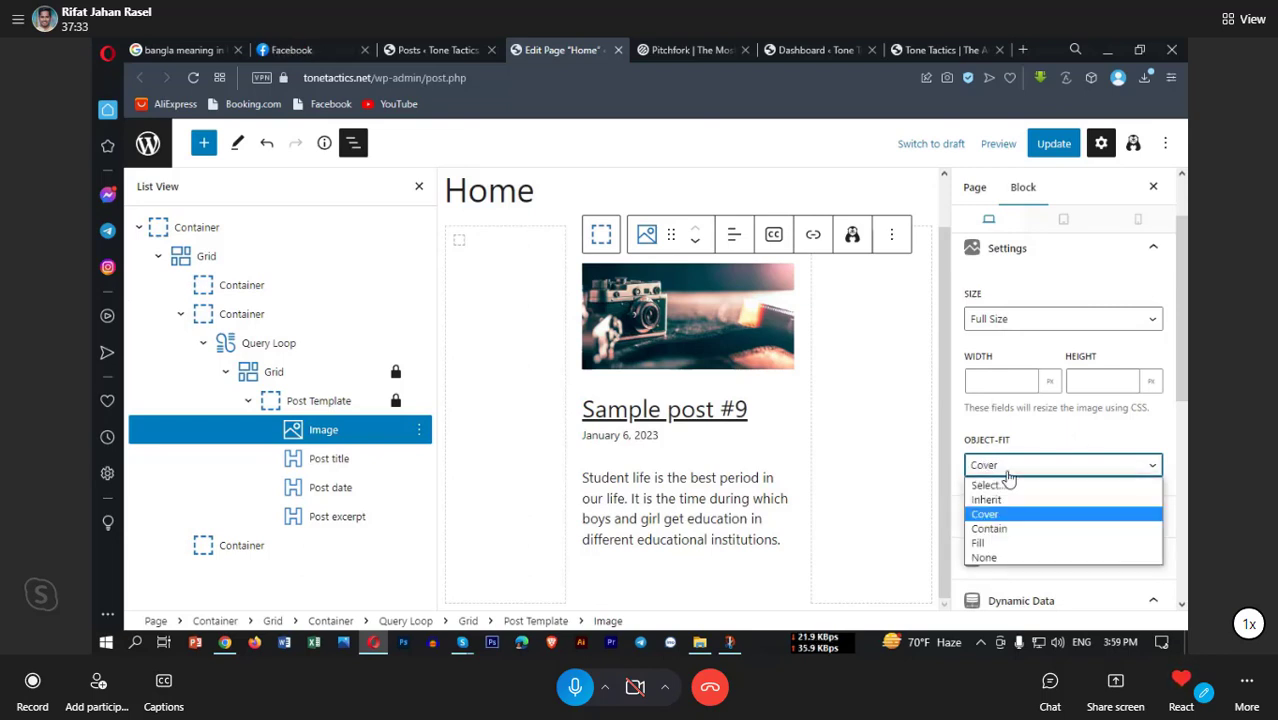
click(1005, 481)
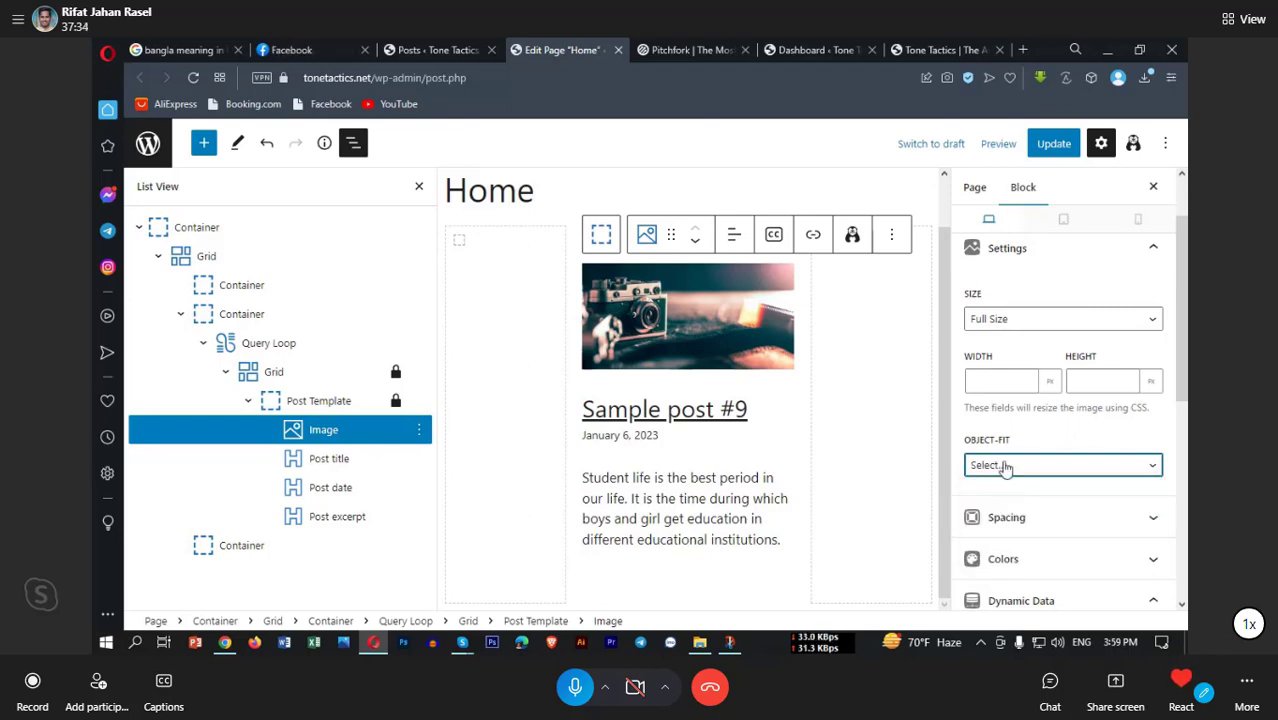
Step: Set the height of the featured post's image to 200 px, leaving the width empty
click(993, 382)
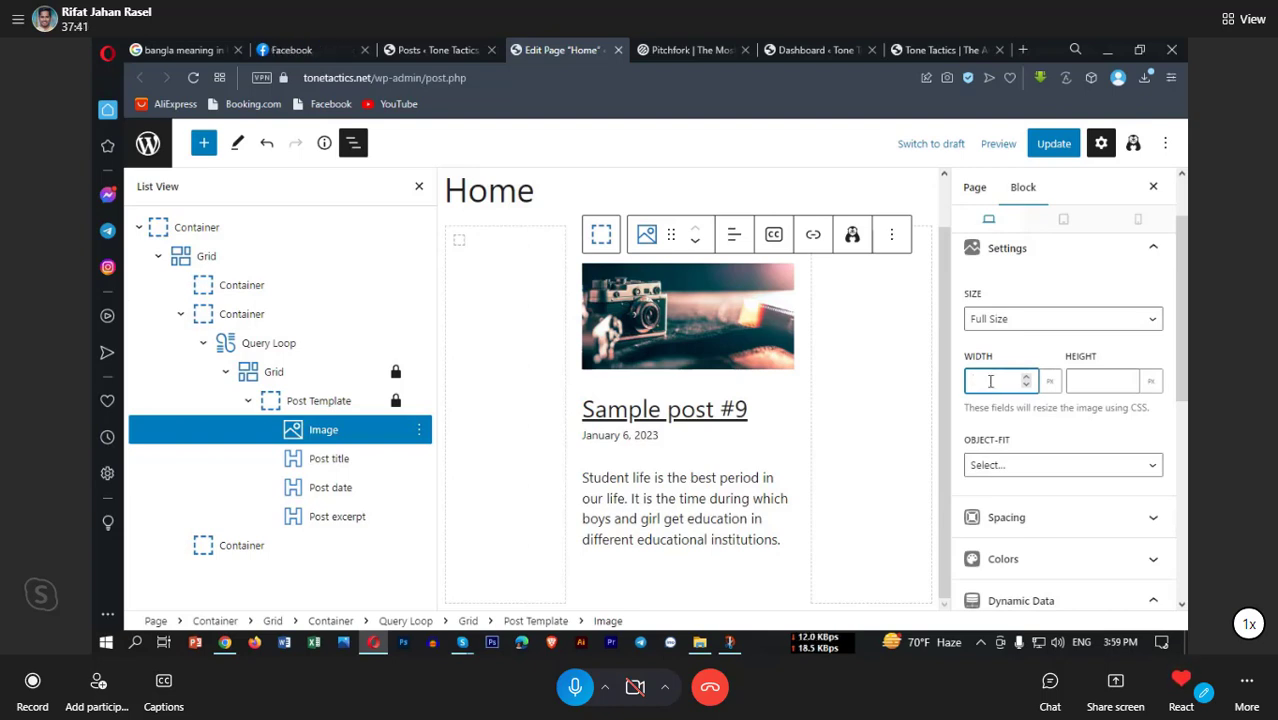
click(1120, 382)
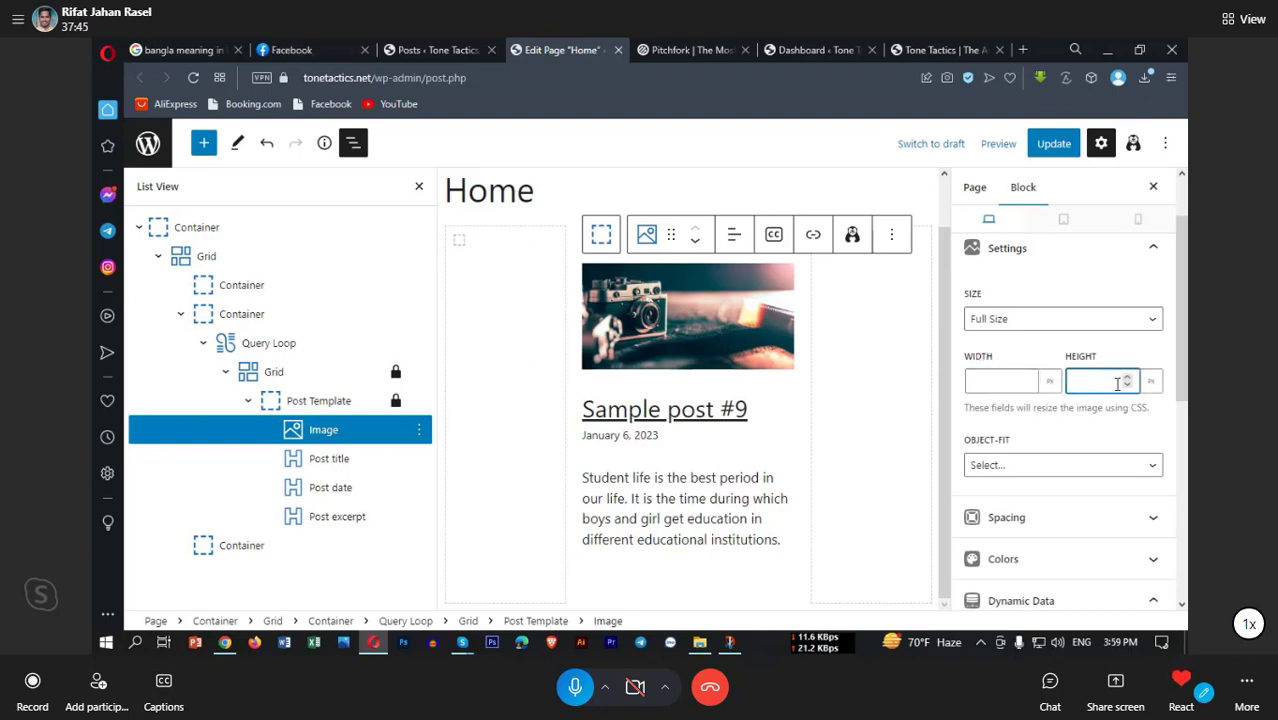
text(200)
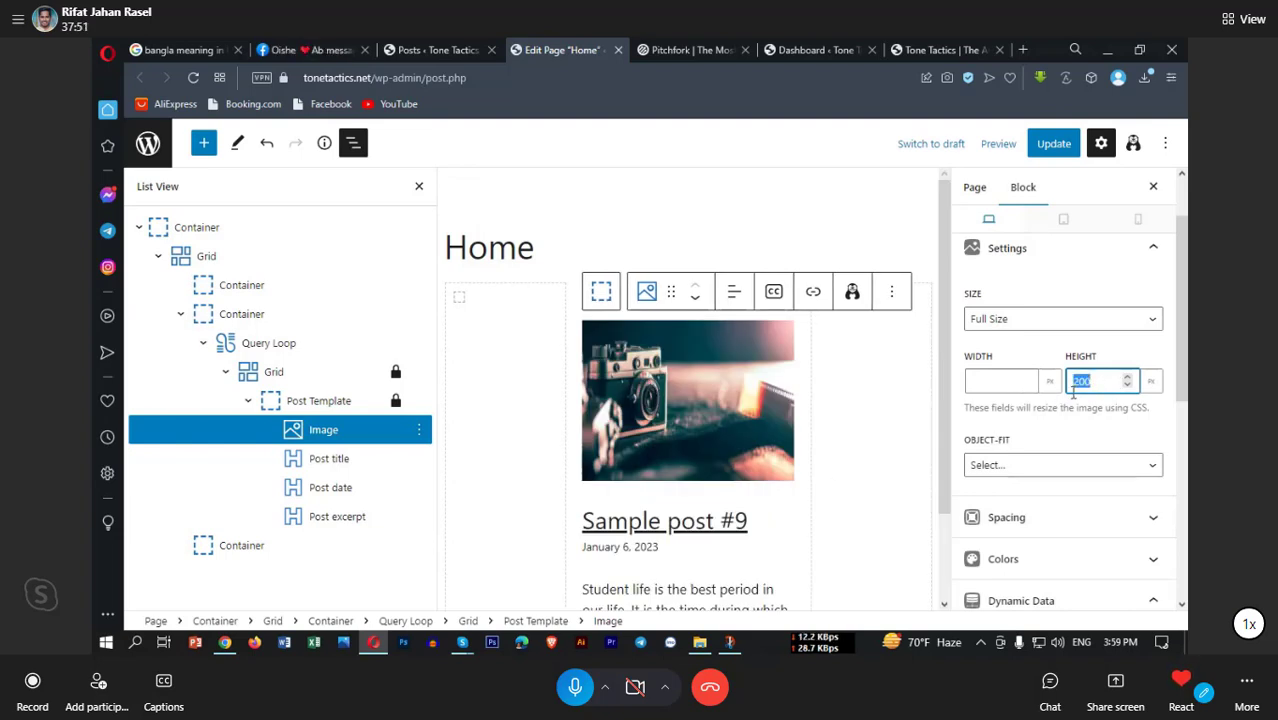
Step: Try a height of 300 px with Cover object-fit on the featured post's image
text(300)
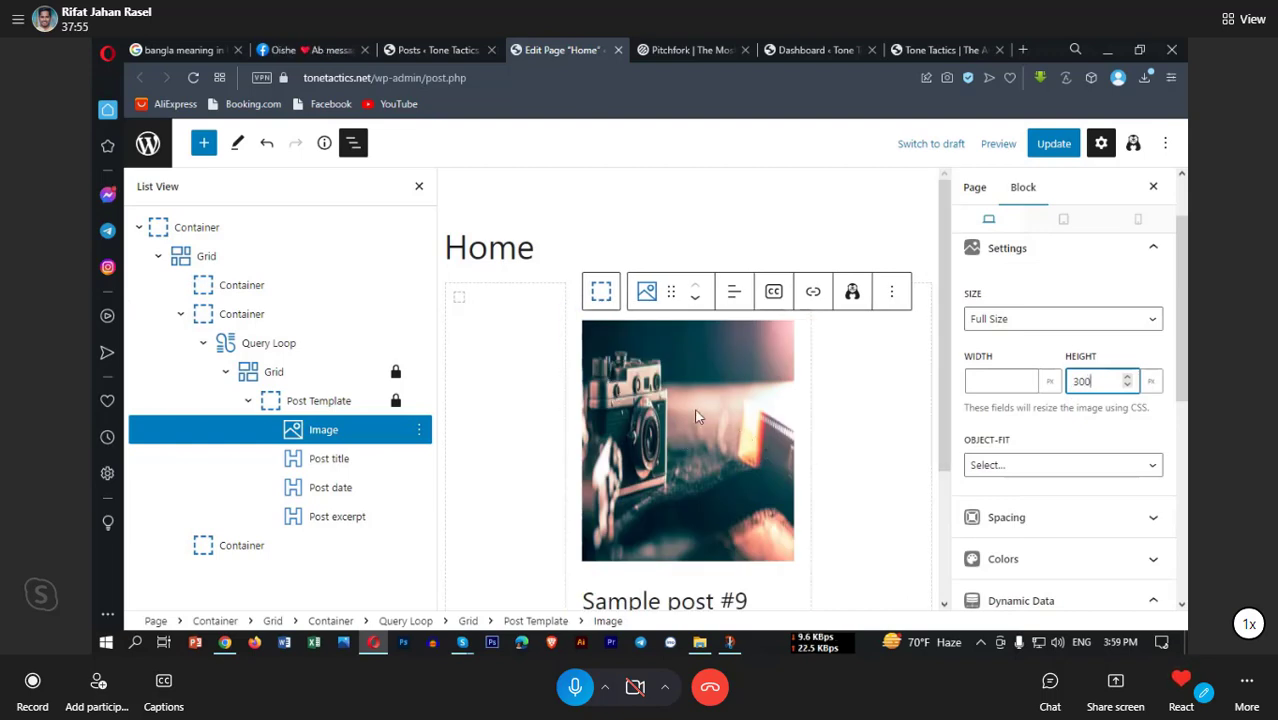
click(1014, 467)
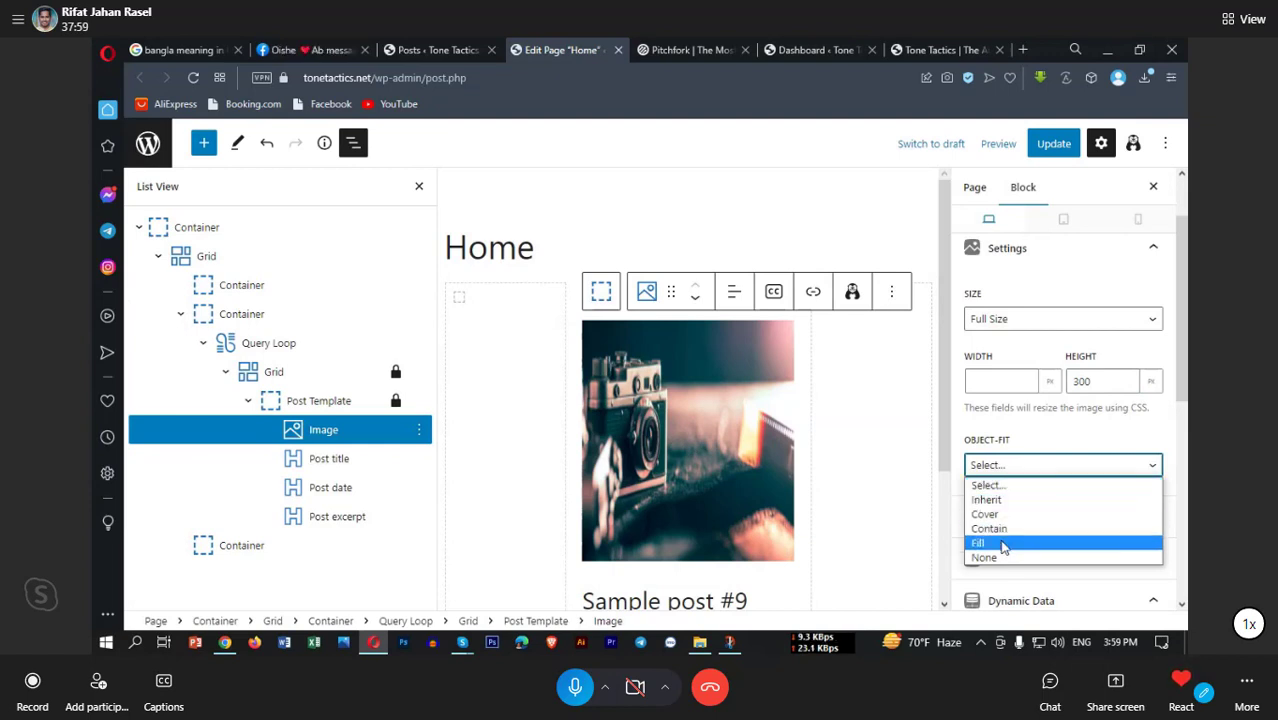
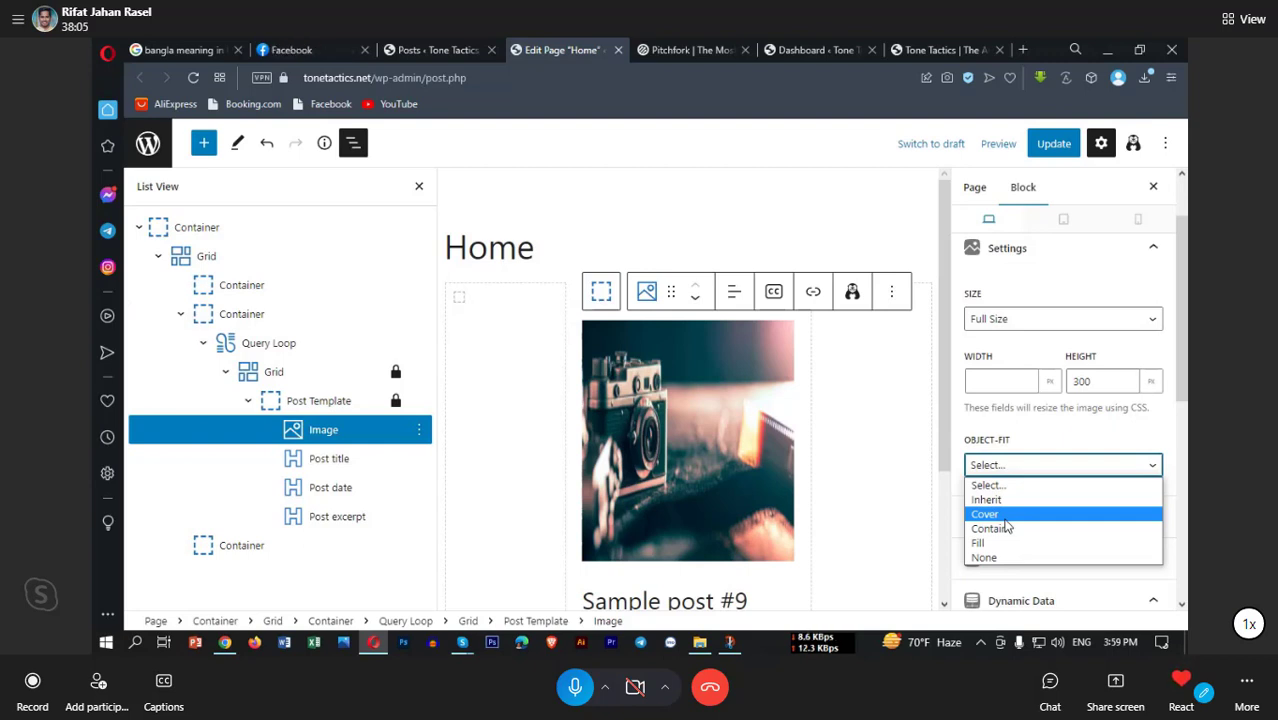
click(1005, 516)
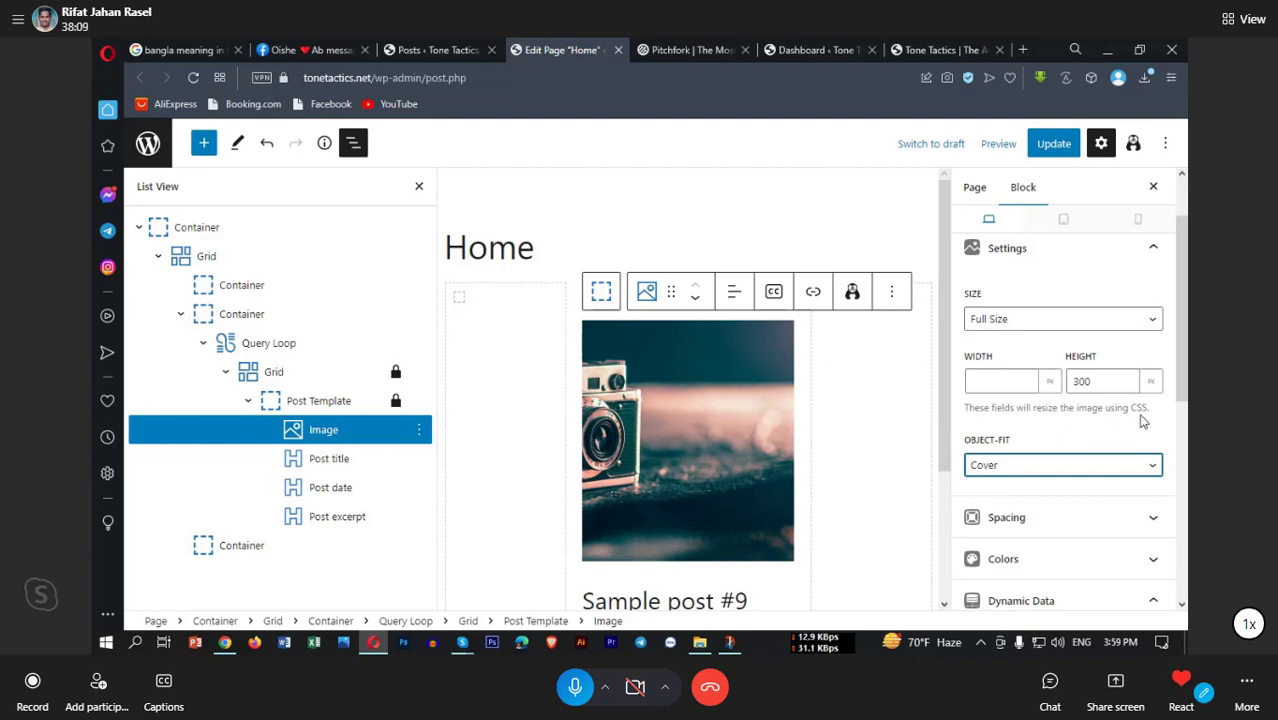
Step: Try image heights of 250 px and 200 px with Cover, and reset the object-fit to unselected
double_click(1082, 381)
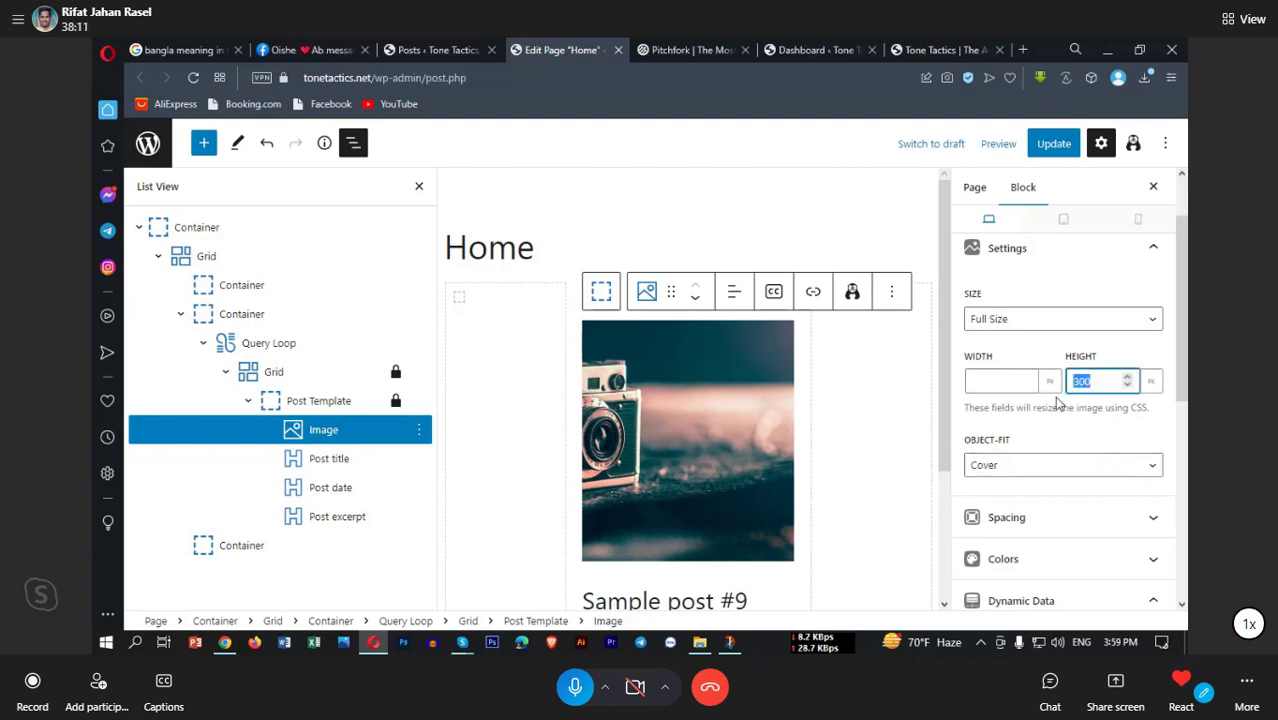
text(250)
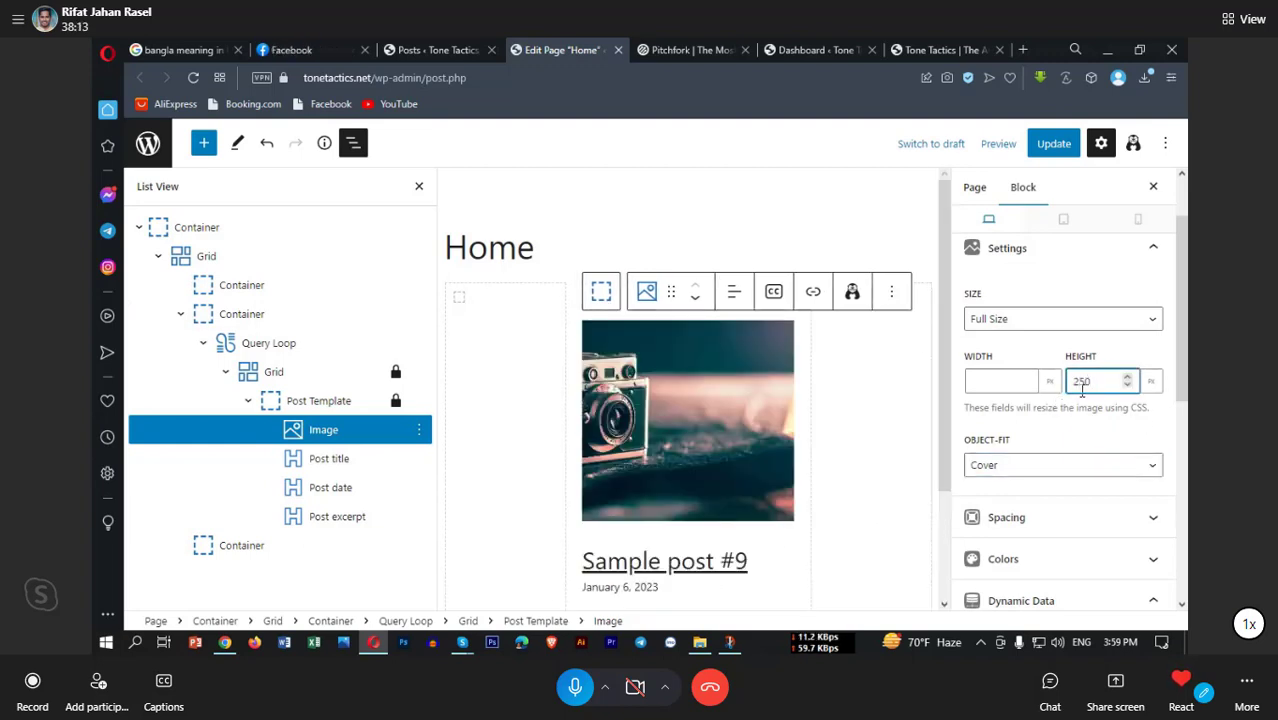
double_click(1096, 381)
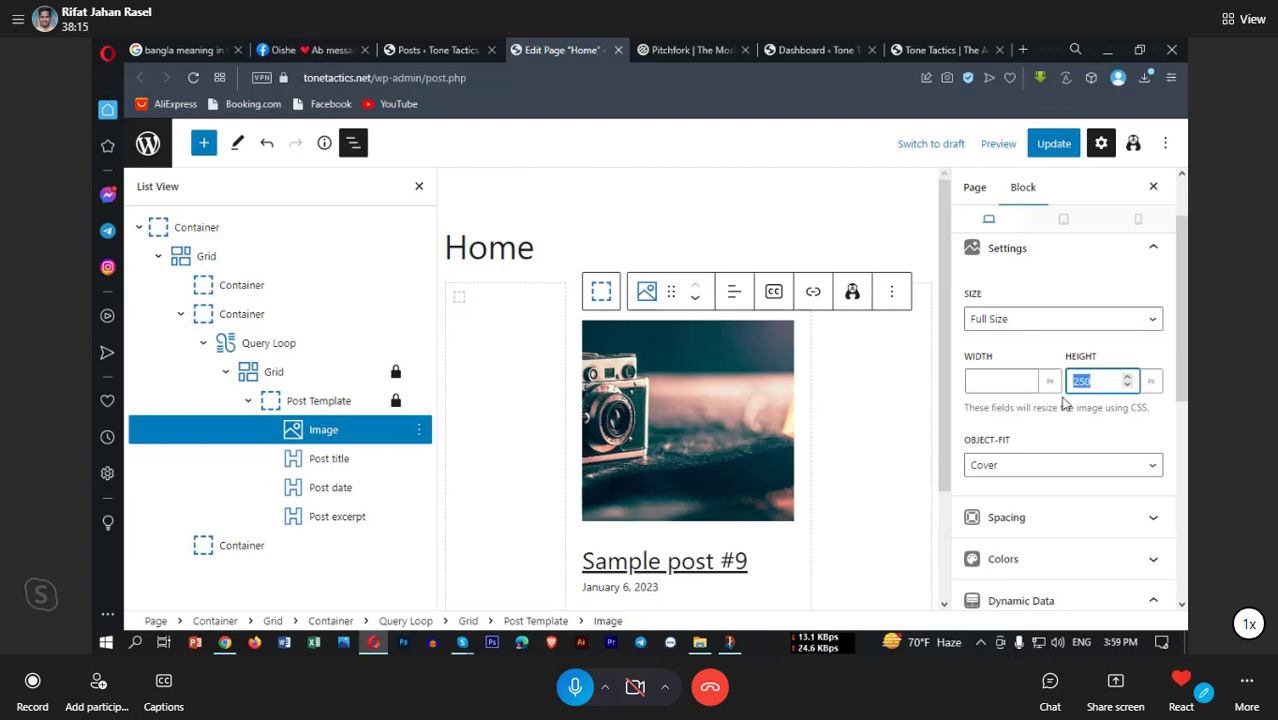
text(200)
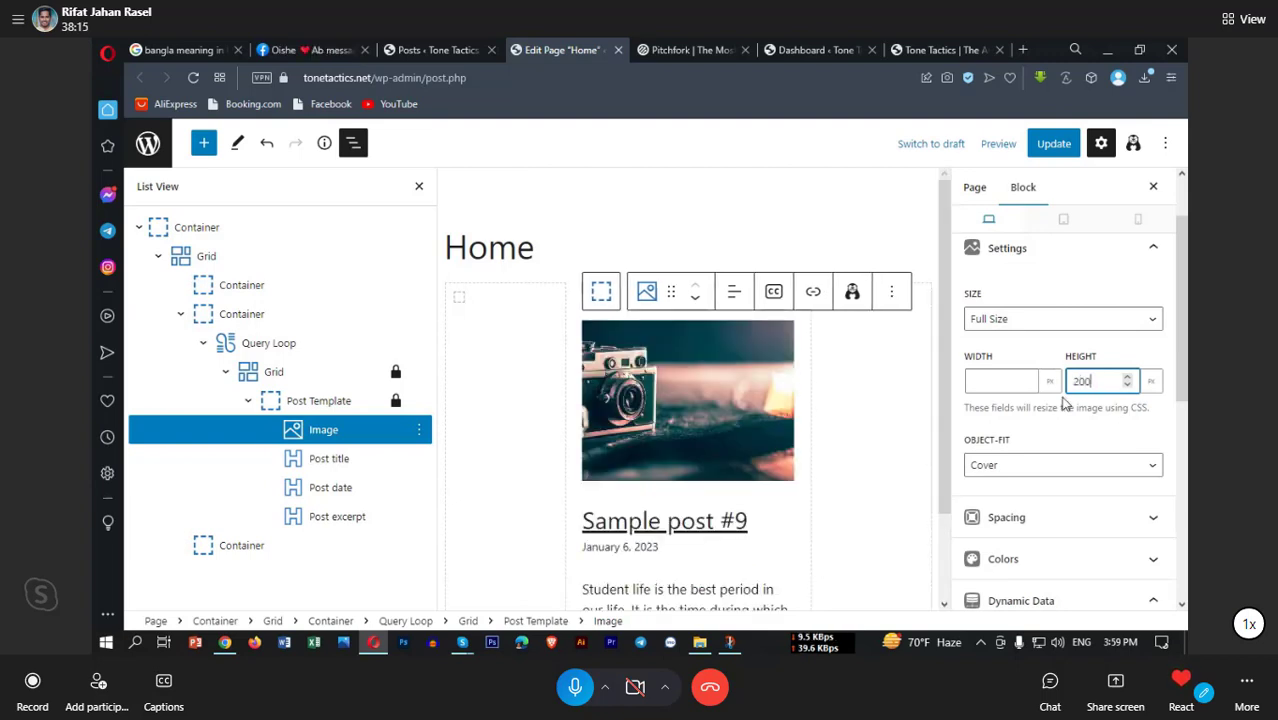
click(1010, 466)
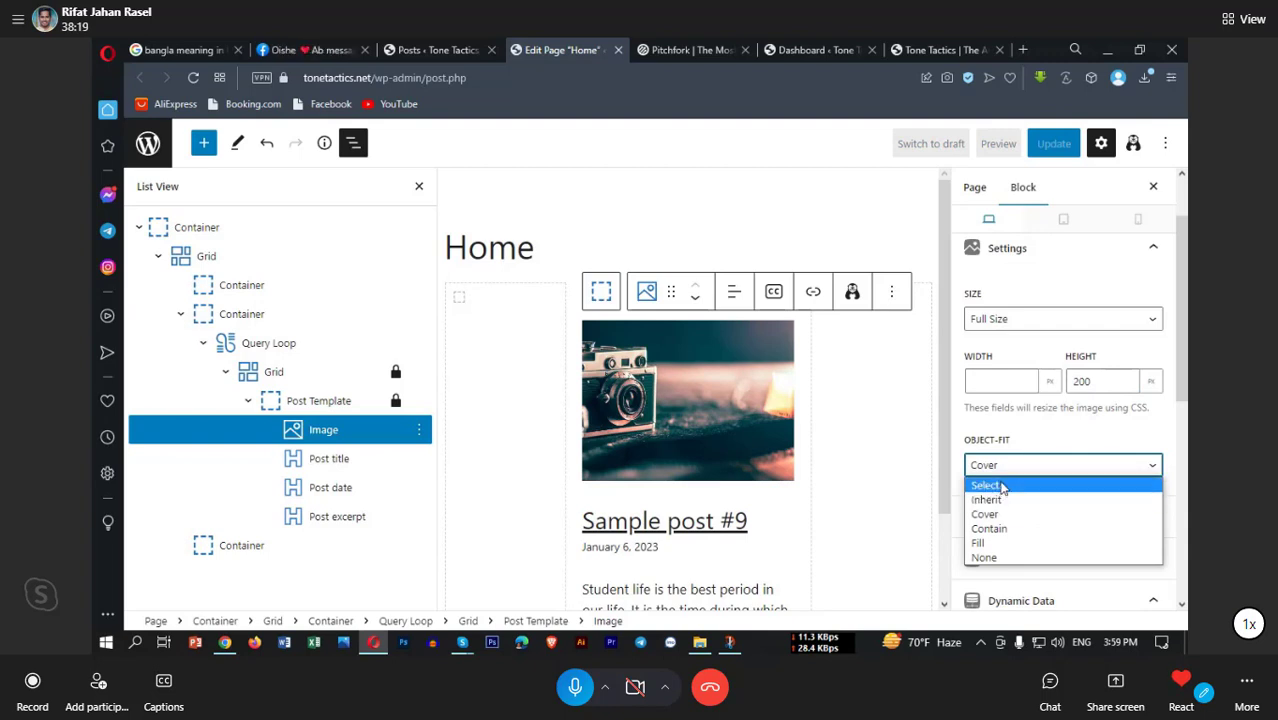
click(1003, 486)
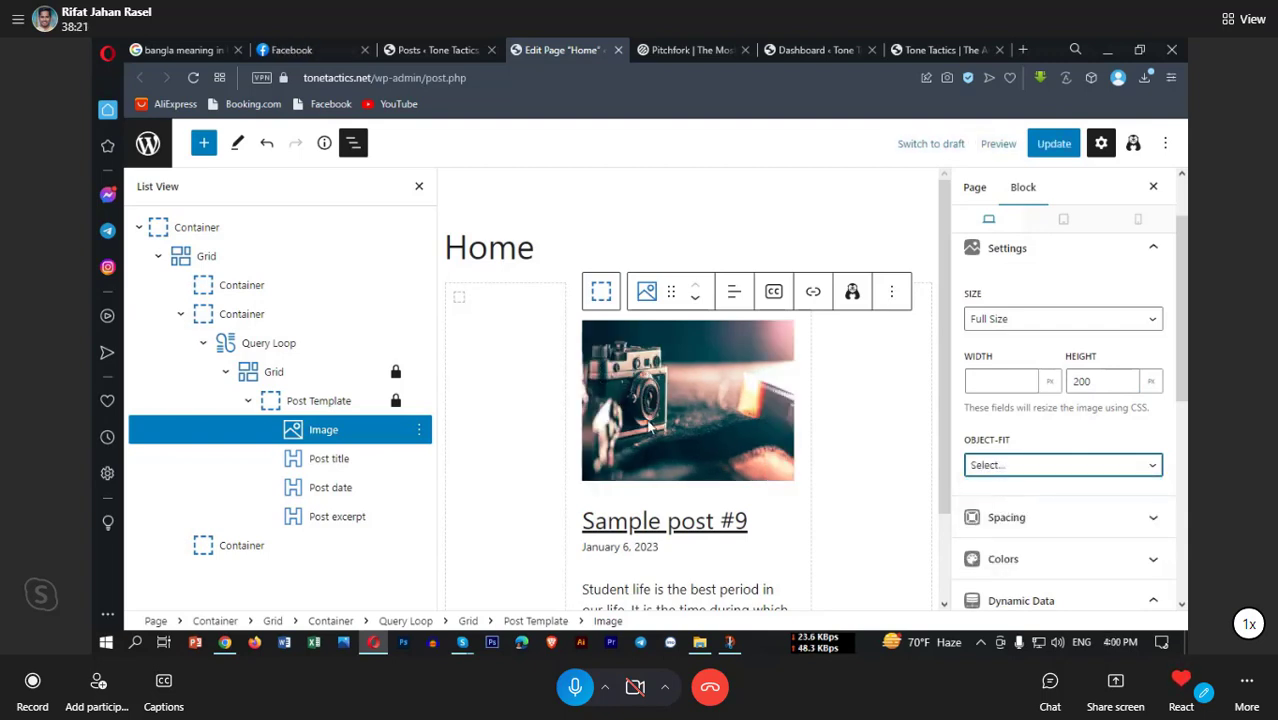
Step: Set the featured image's object-fit to Cover and clear its height value
click(1008, 466)
click(988, 514)
double_click(1093, 376)
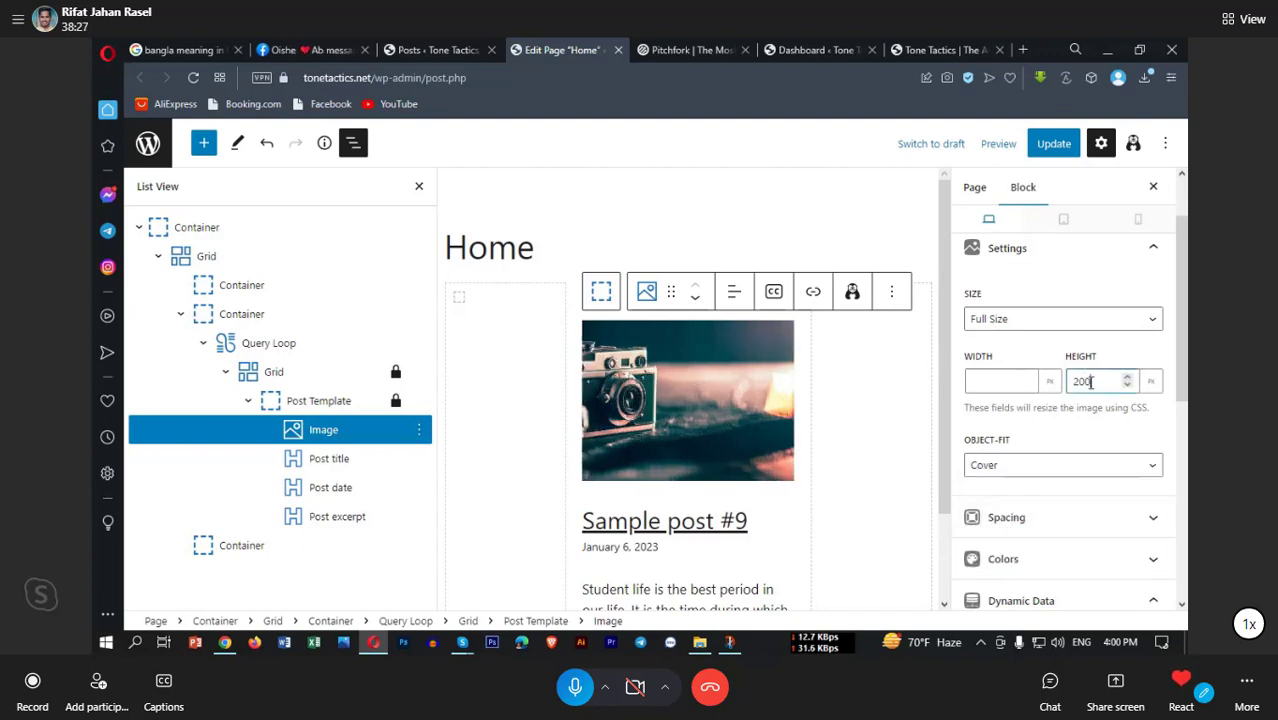
key(BackSpace)
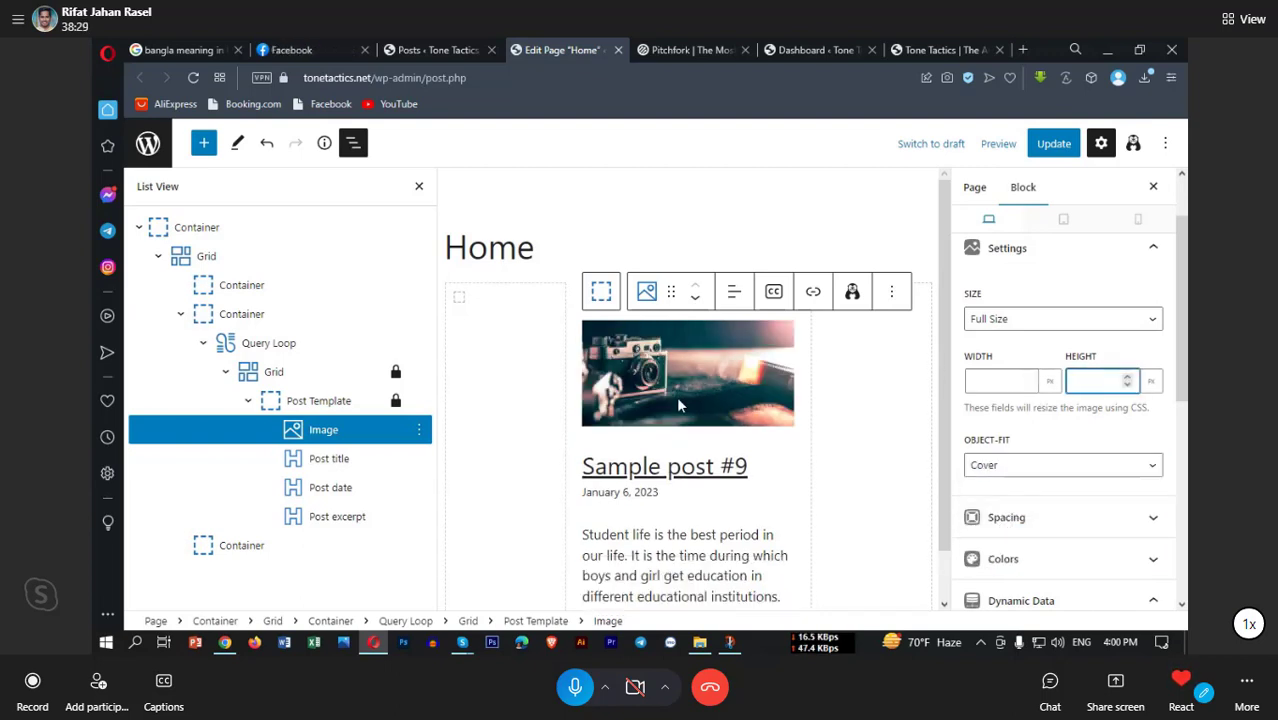
Step: Close the List View and move the post date block below the post excerpt in the Post Template
click(419, 187)
scroll(547, 481, down, 2)
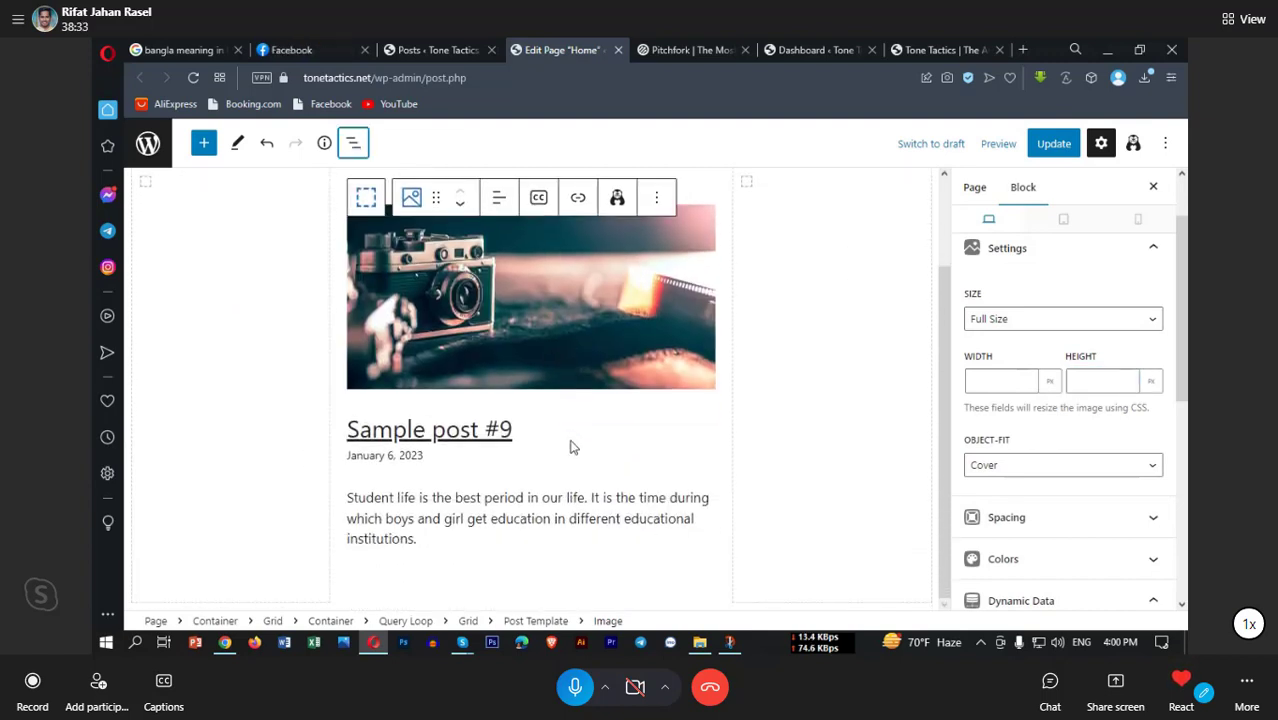
click(429, 428)
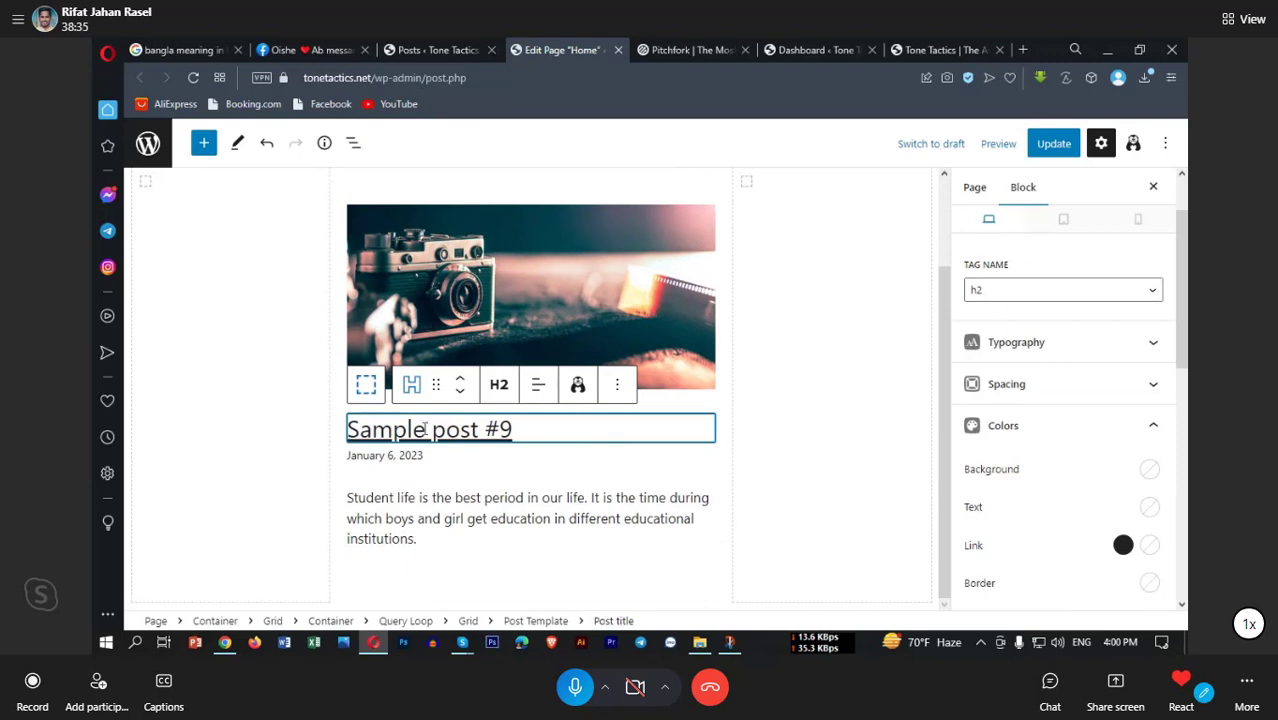
click(367, 460)
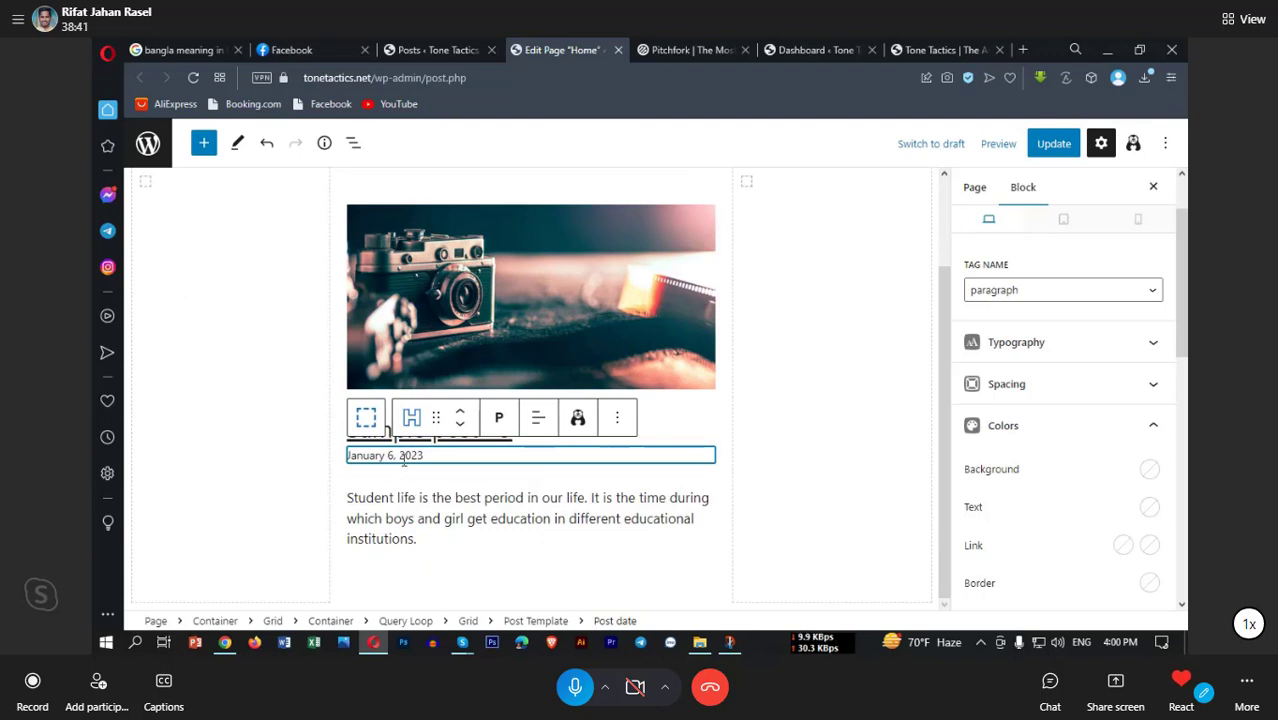
drag(436, 417, 417, 543)
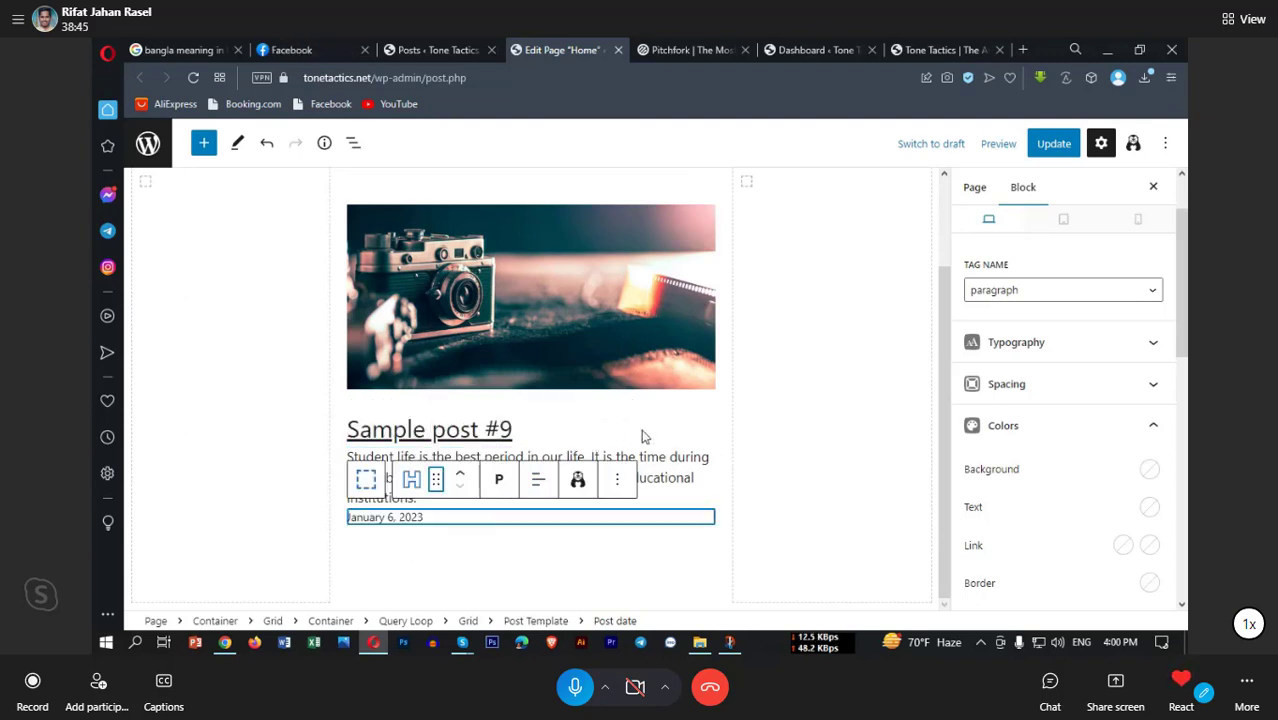
click(653, 460)
scroll(1063, 463, down, 1)
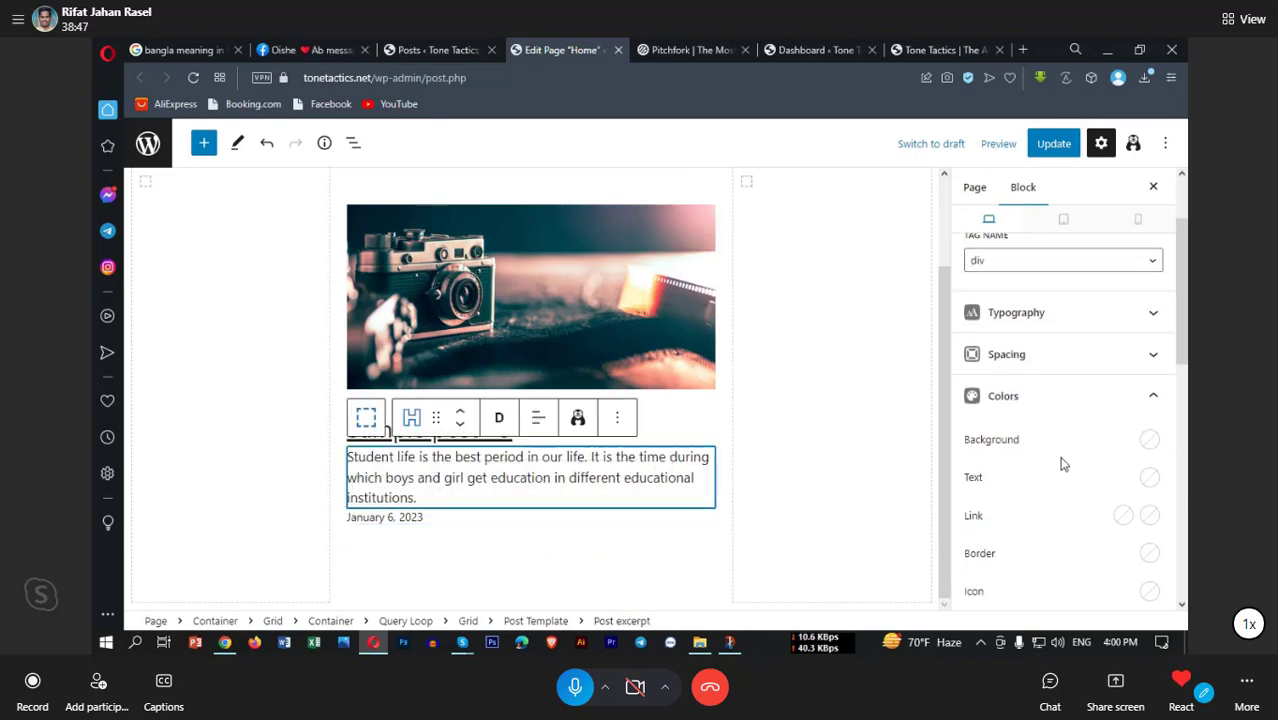
scroll(1063, 463, up, 1)
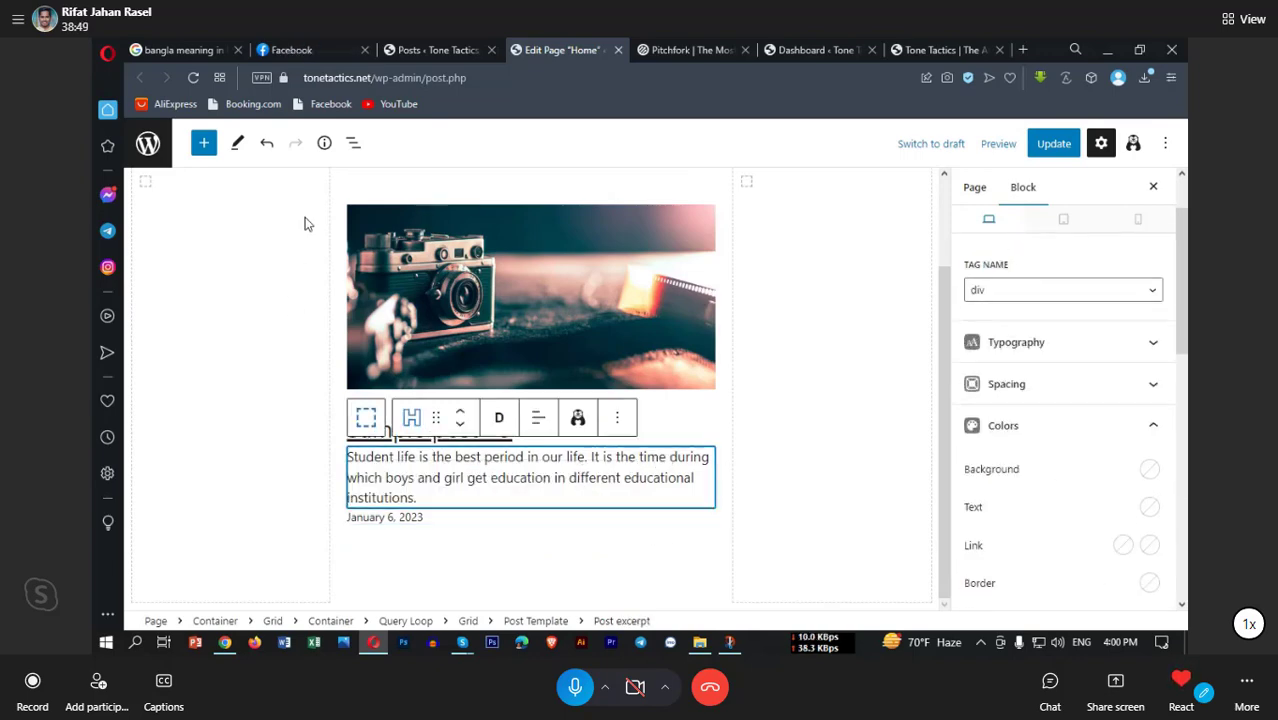
Step: Search the block library for a "meta" block and clear the search
click(199, 147)
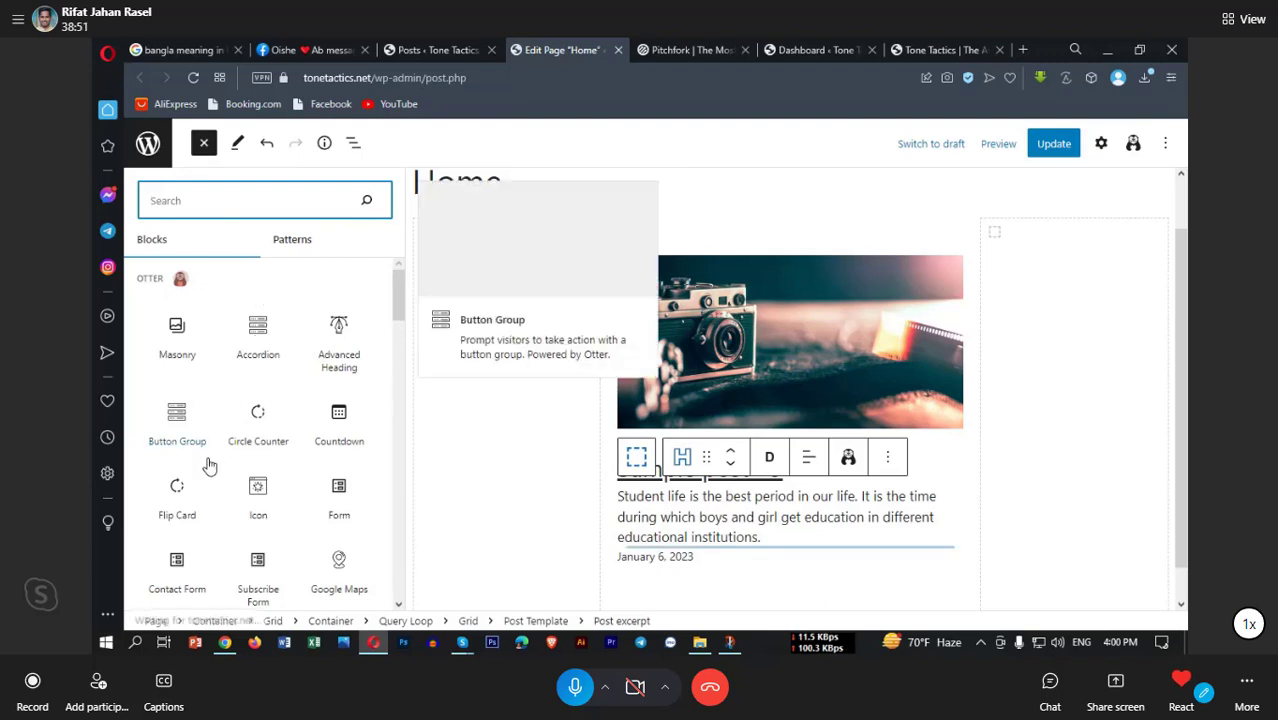
mouse_move(198, 360)
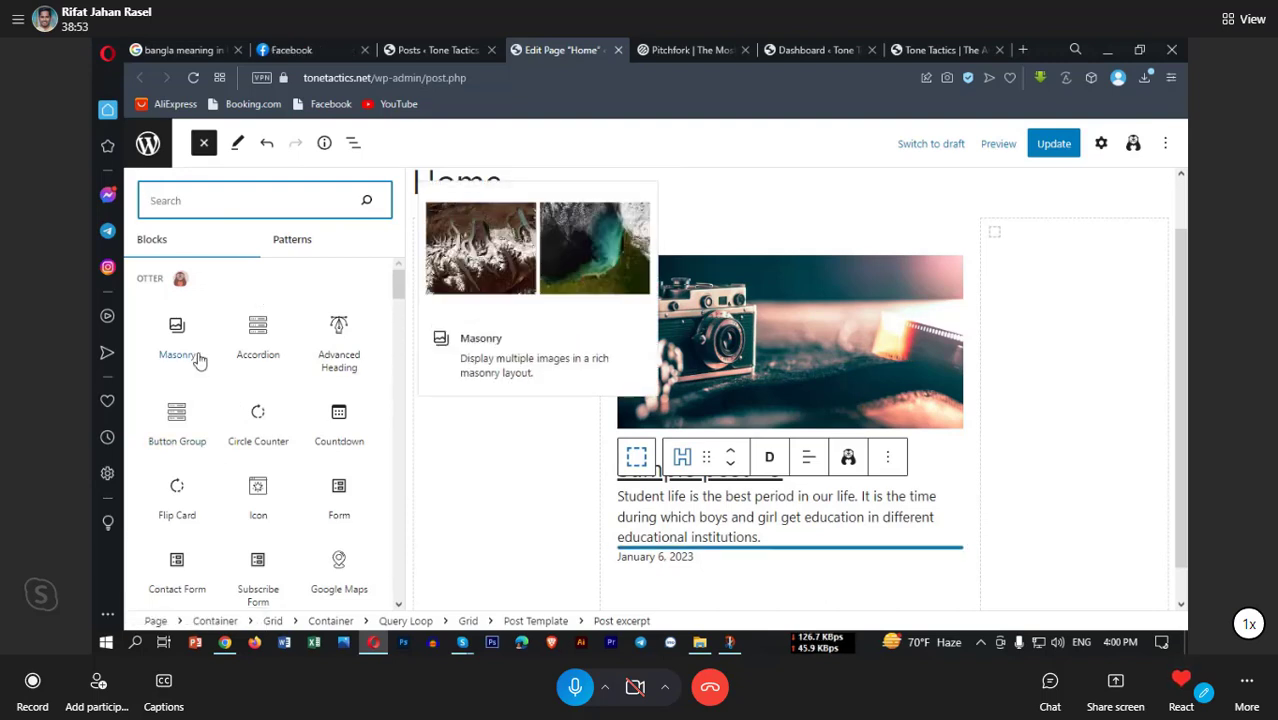
text(a)
key(BackSpace)
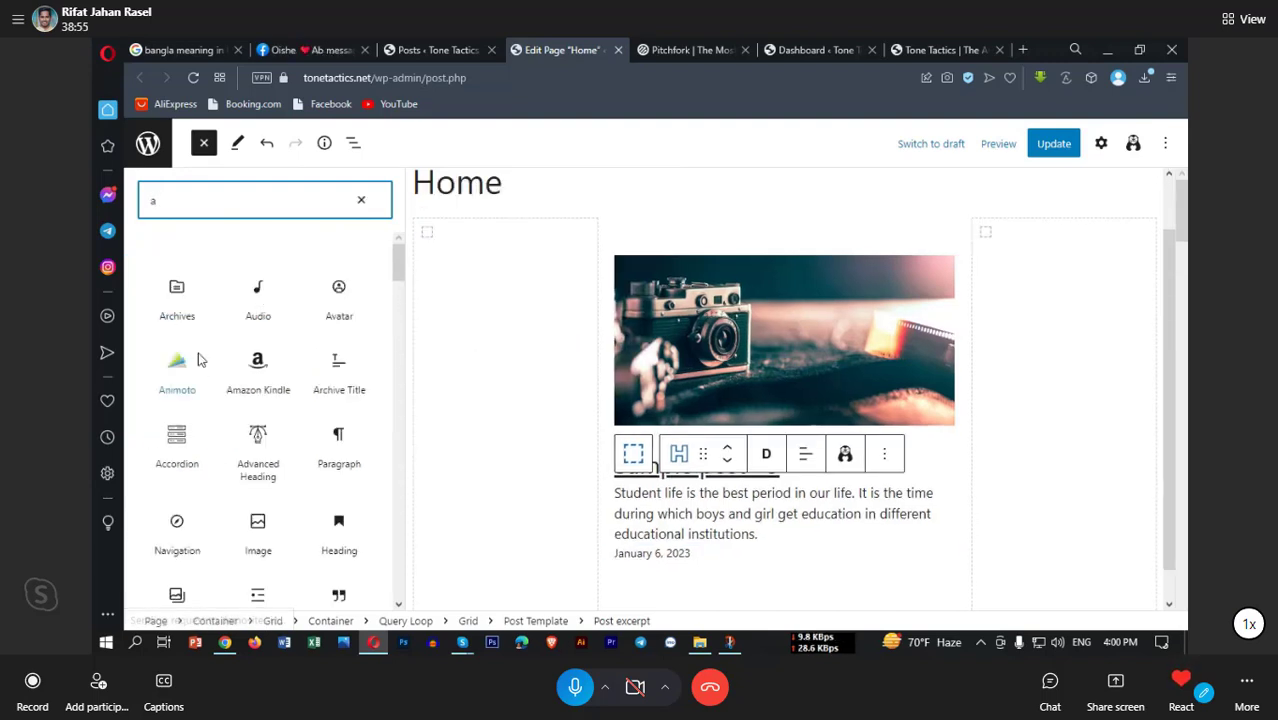
text(c)
key(BackSpace)
text(meta)
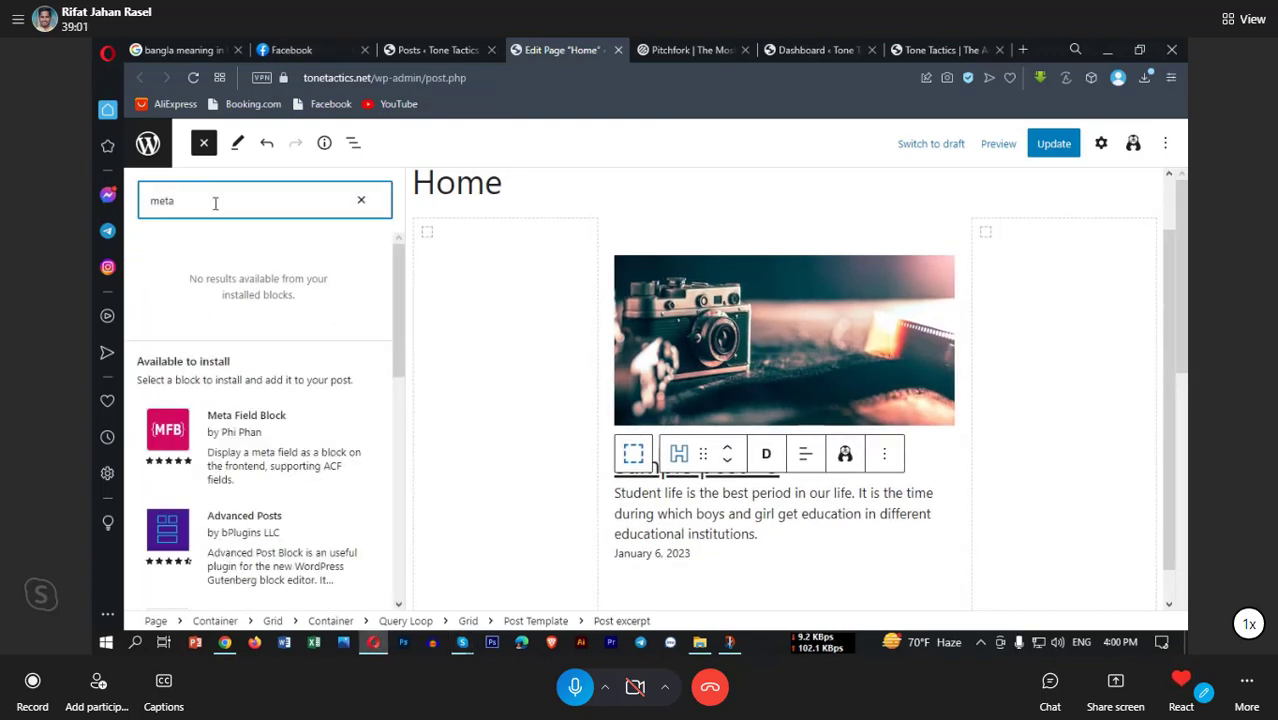
key(BackSpace)
key(BackSpace)
key(BackSpace)
key(BackSpace)
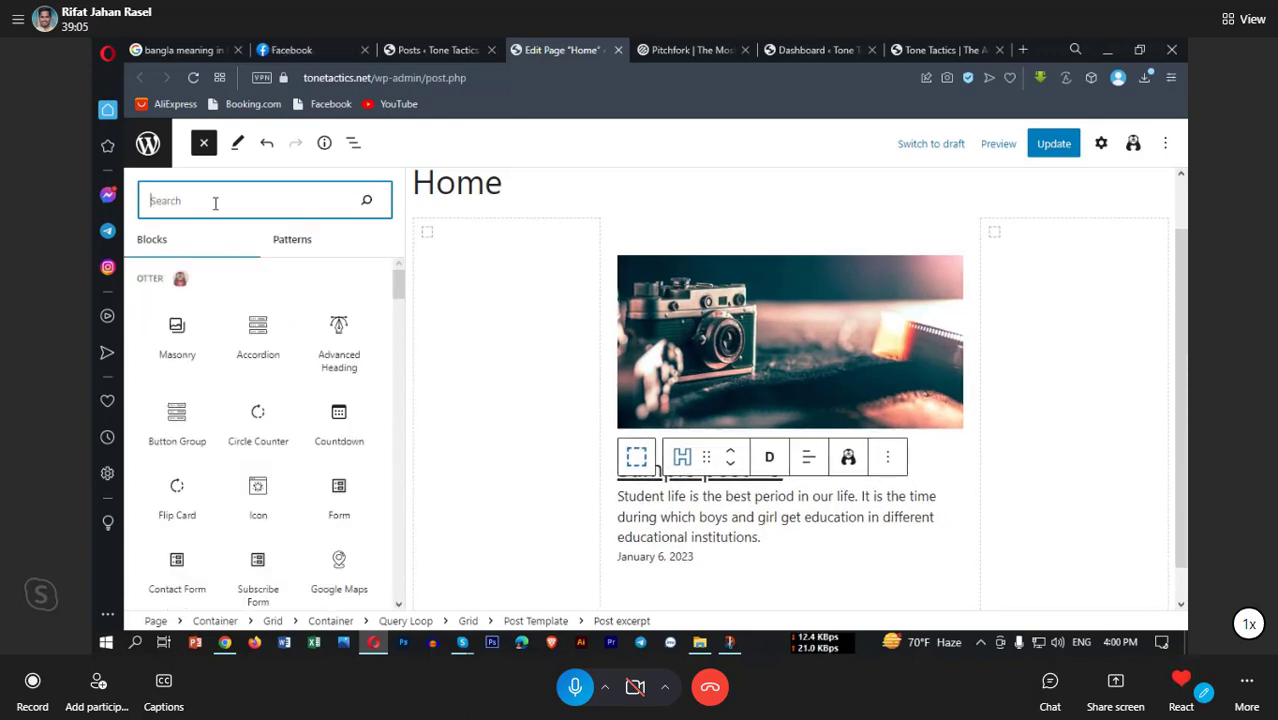
Step: Find the Headline block by searching for "tex" and insert it below the post date in the Post Template
text(tex)
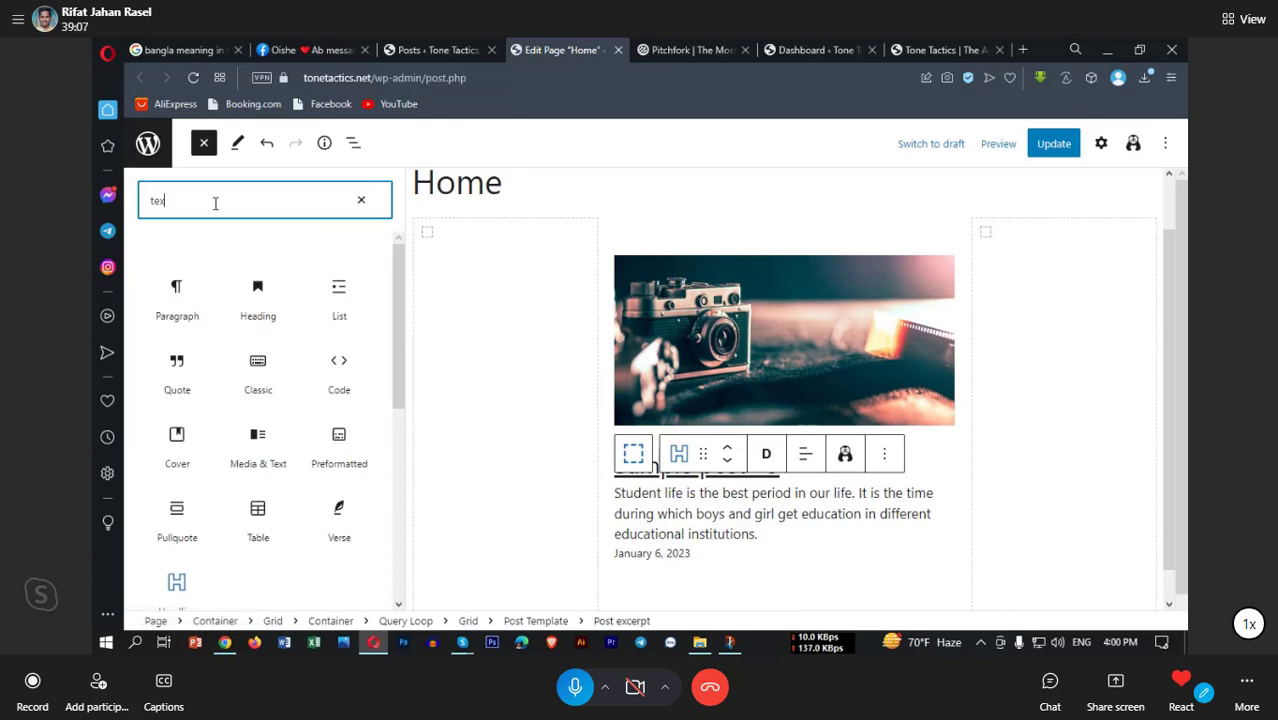
scroll(190, 330, down, 3)
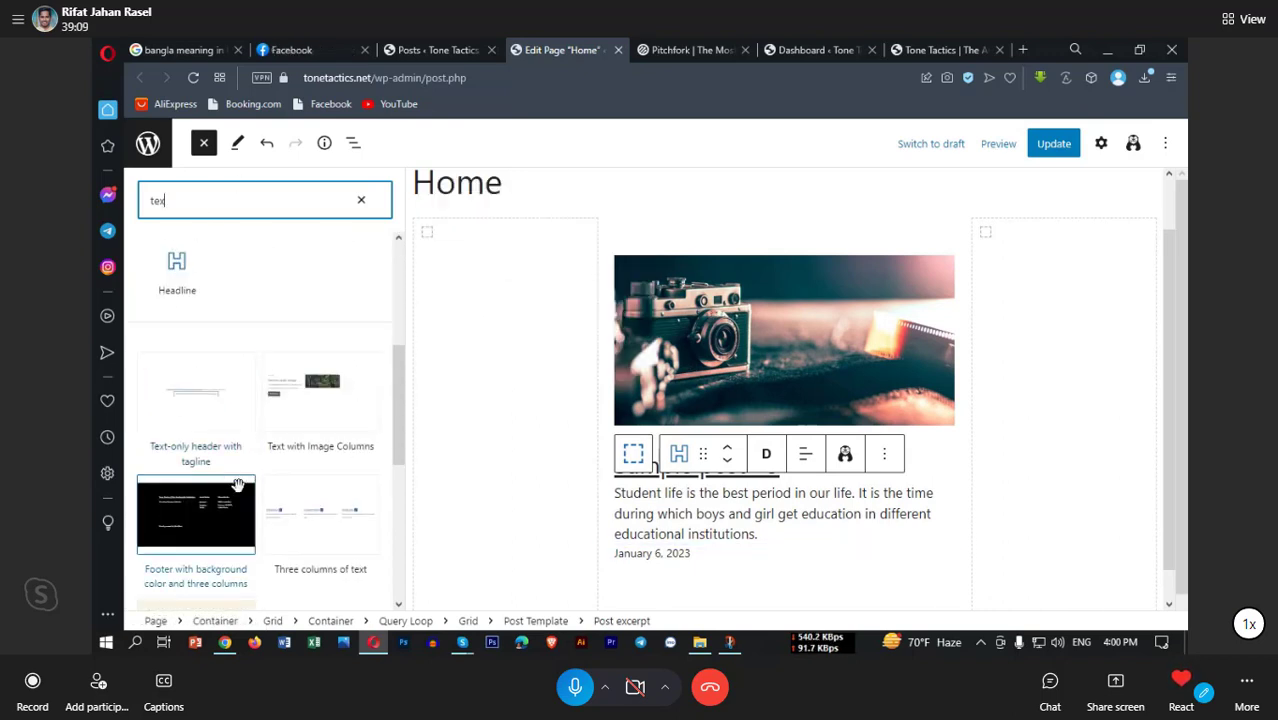
drag(180, 298, 676, 553)
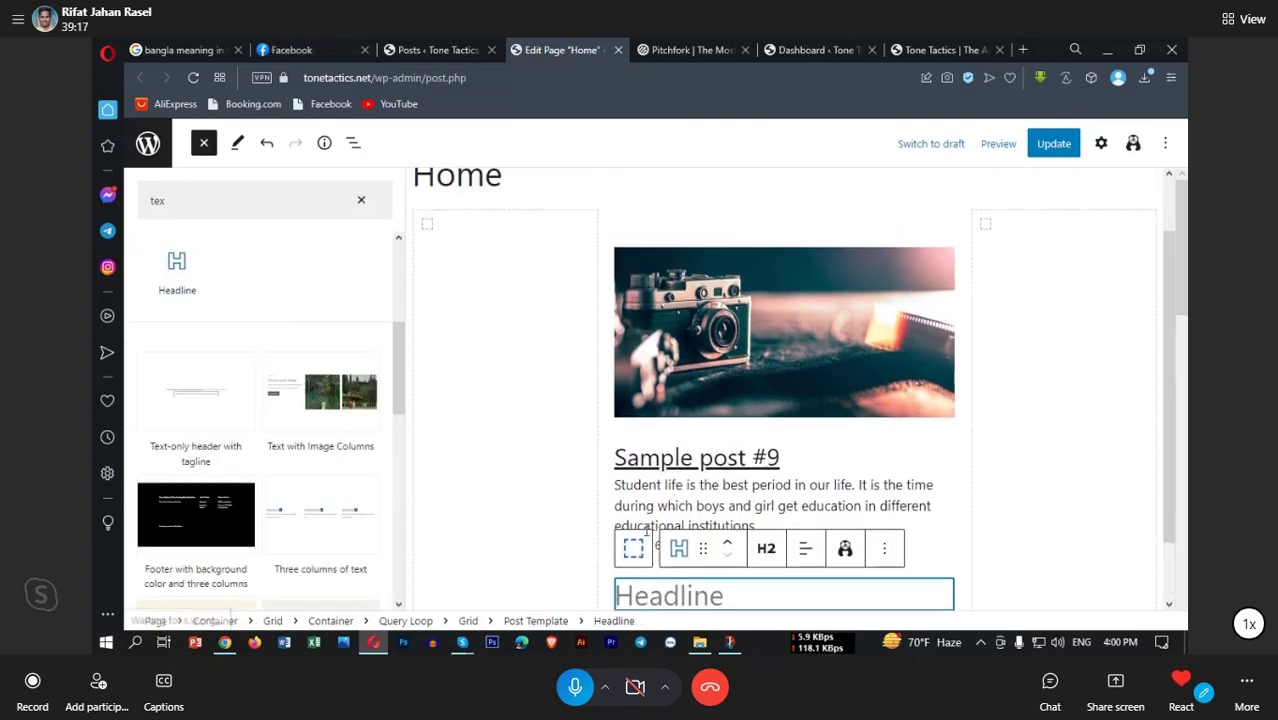
click(674, 474)
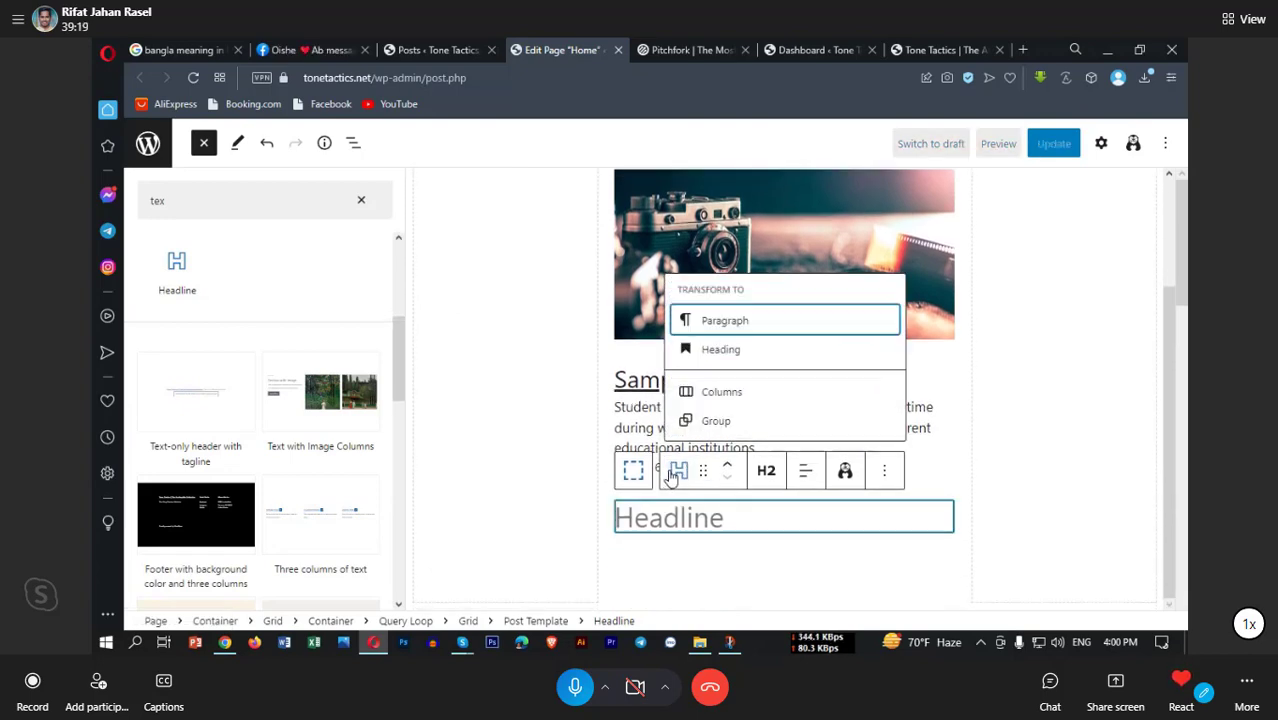
click(676, 471)
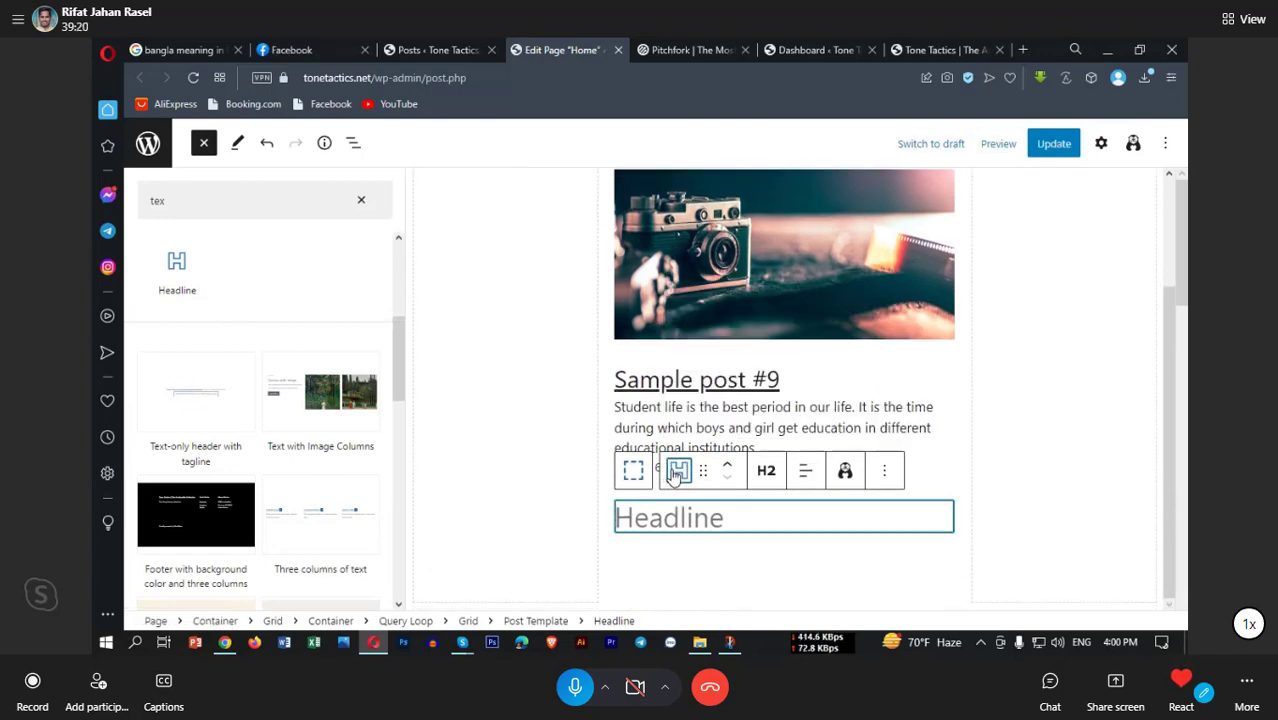
click(684, 519)
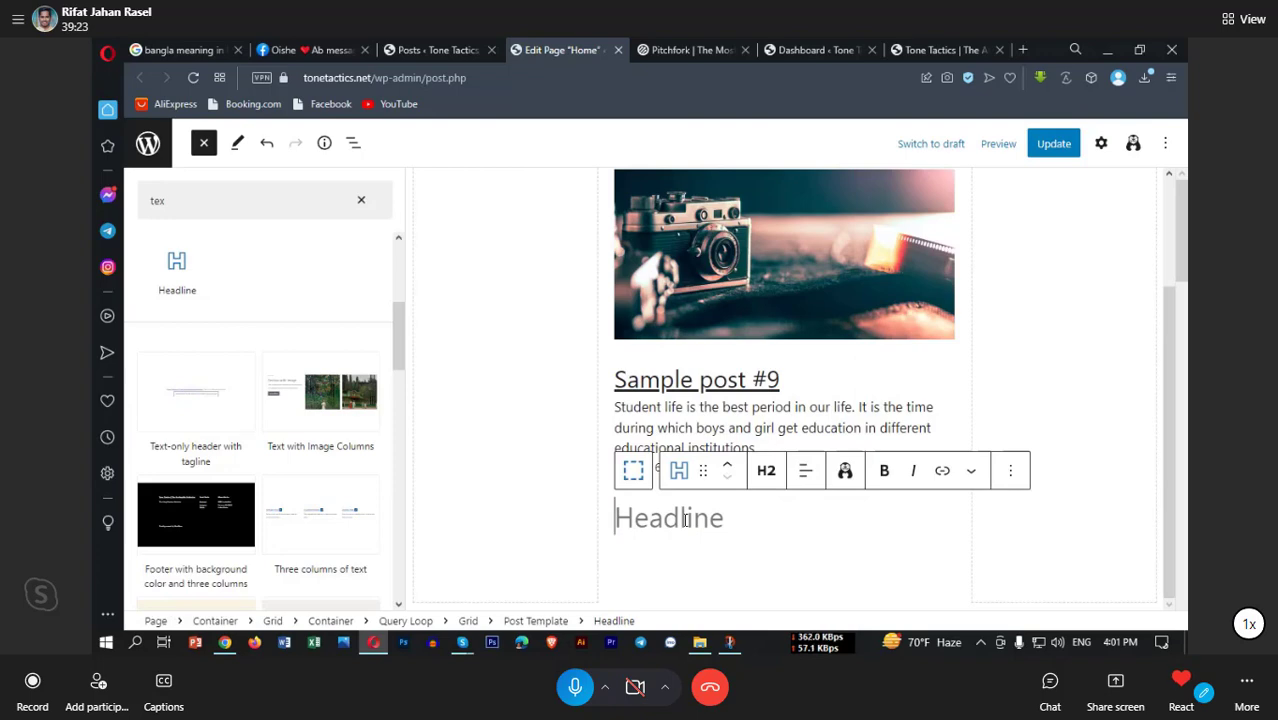
Step: Open the new Headline block's settings and enable dynamic data for it
click(1102, 145)
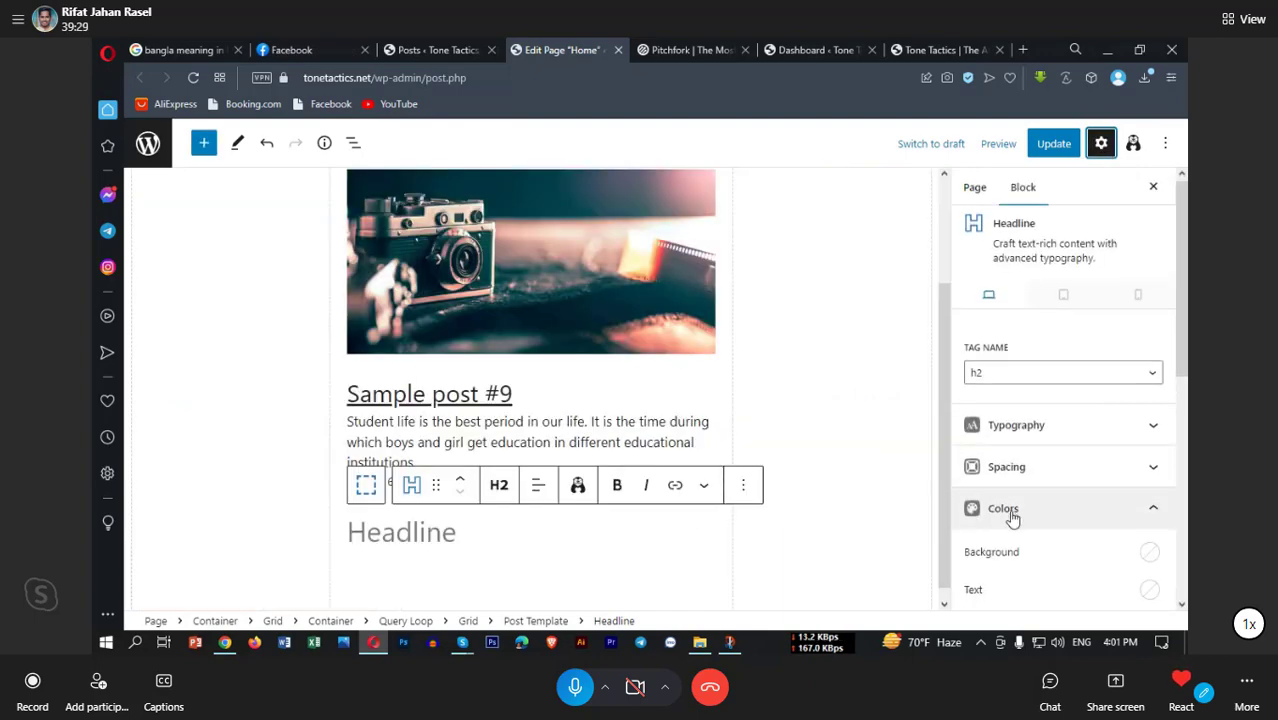
scroll(1013, 515, down, 3)
click(1000, 574)
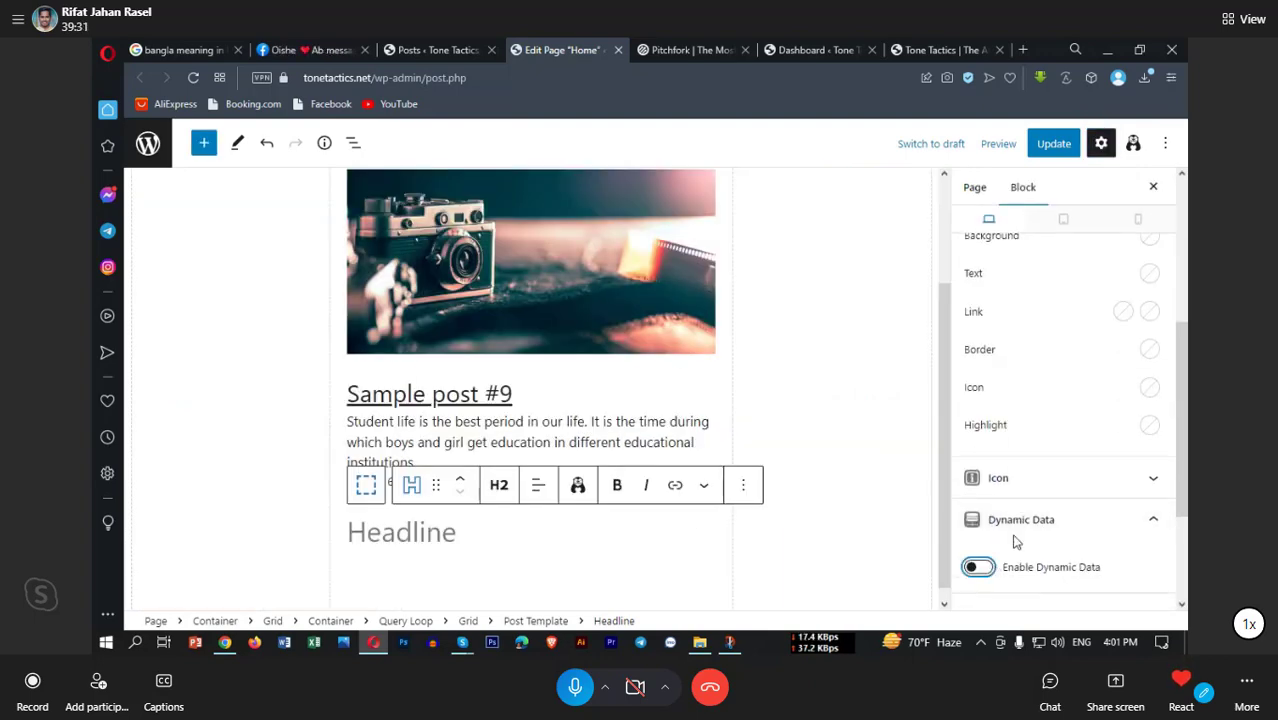
scroll(1040, 500, up, 2)
scroll(1064, 478, up, 1)
scroll(1064, 478, down, 5)
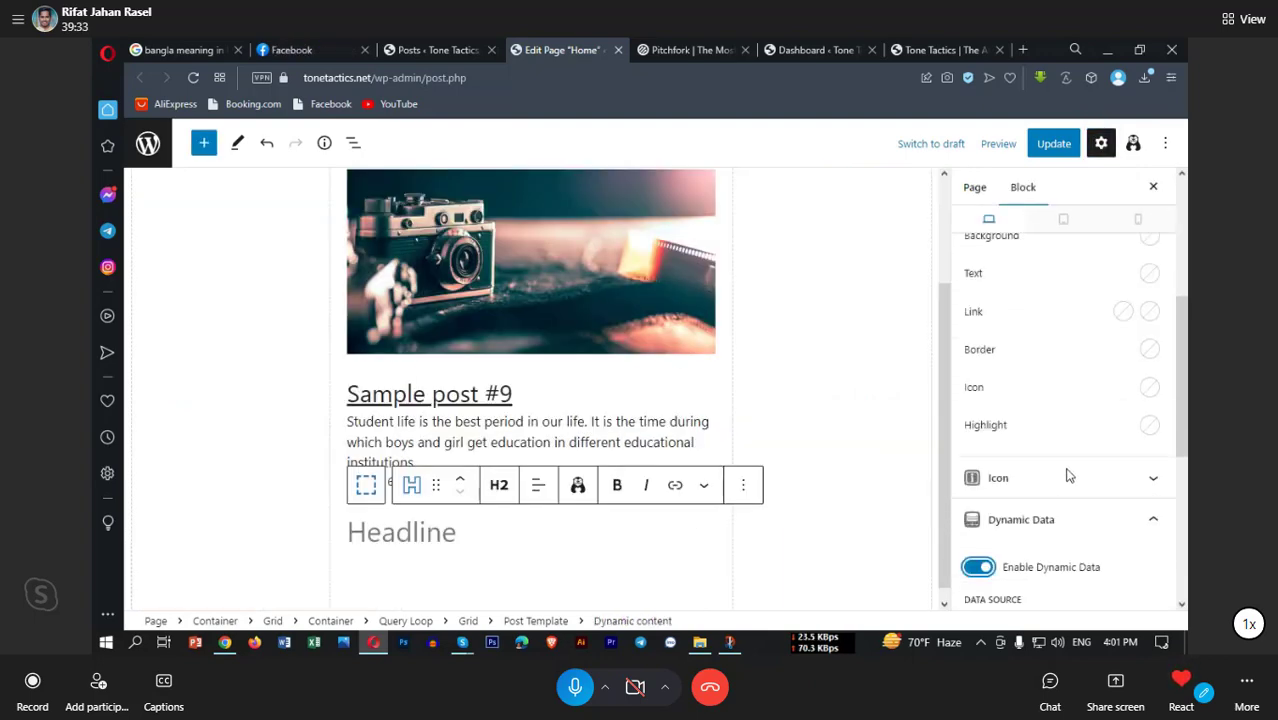
Step: Set the headline's dynamic content source to Author meta with persisted_preferences as the author meta field
scroll(1012, 500, down, 3)
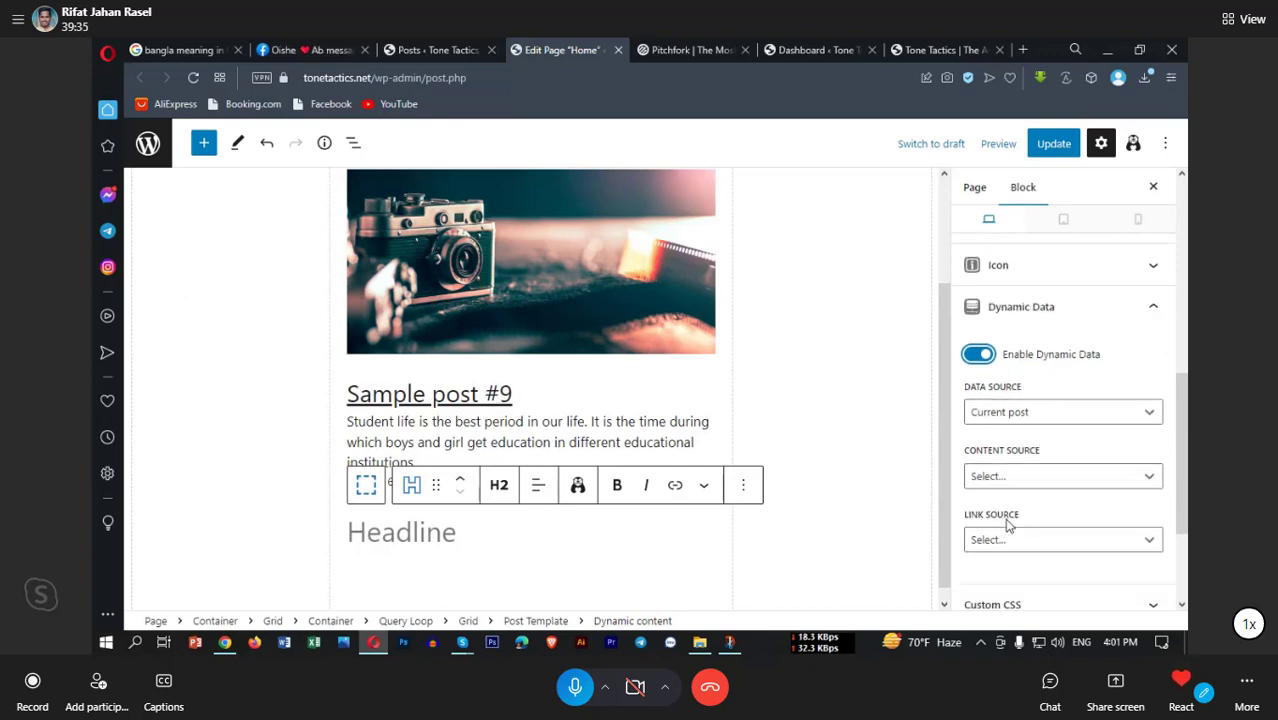
click(1010, 370)
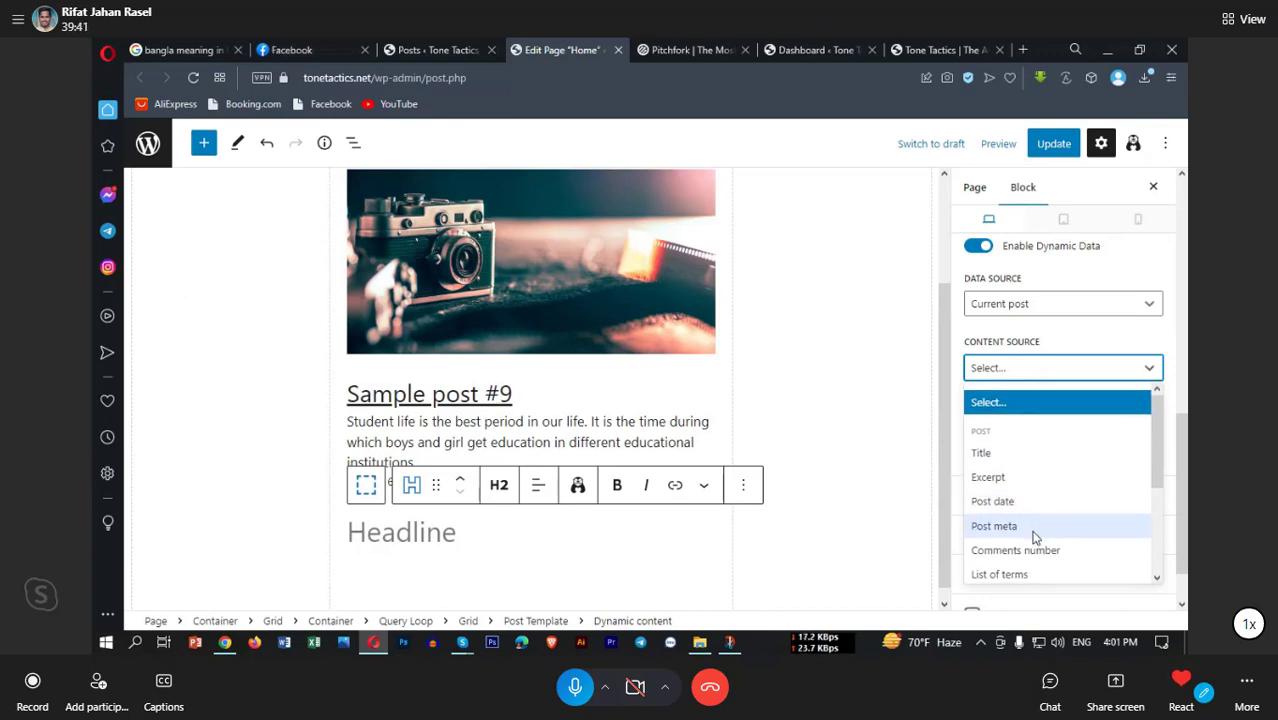
scroll(1033, 534, down, 1)
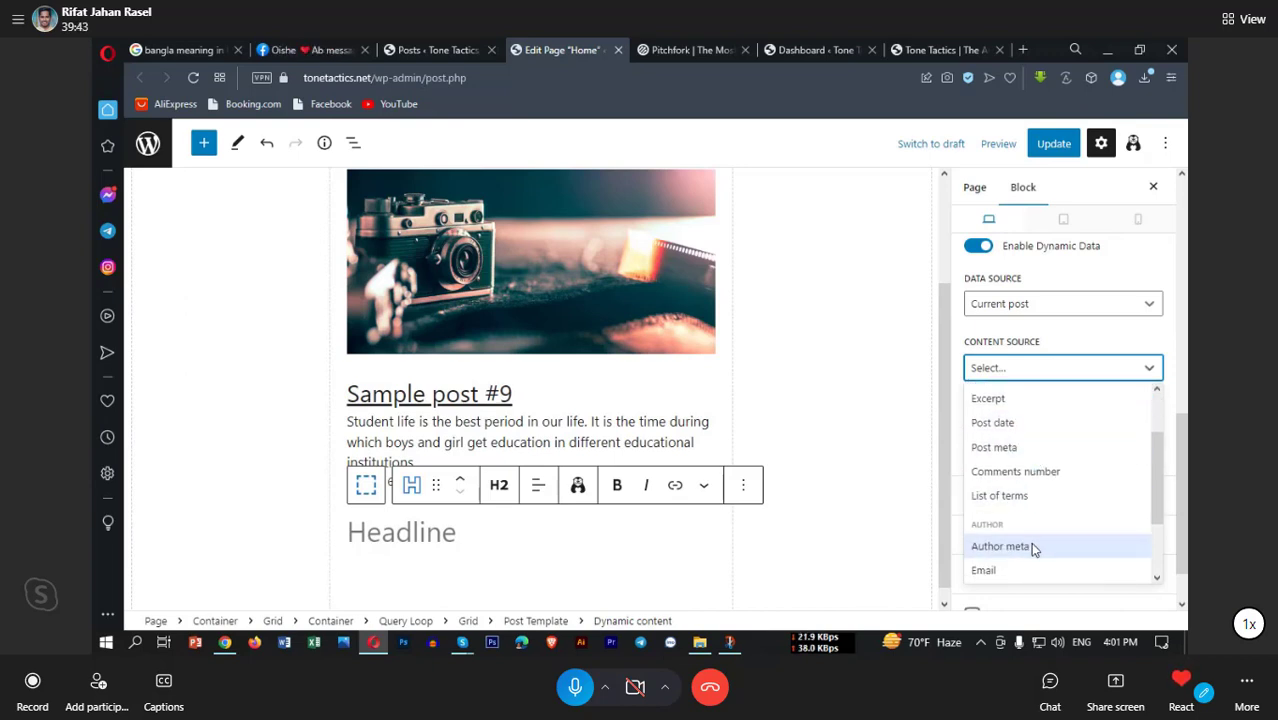
scroll(1030, 546, down, 2)
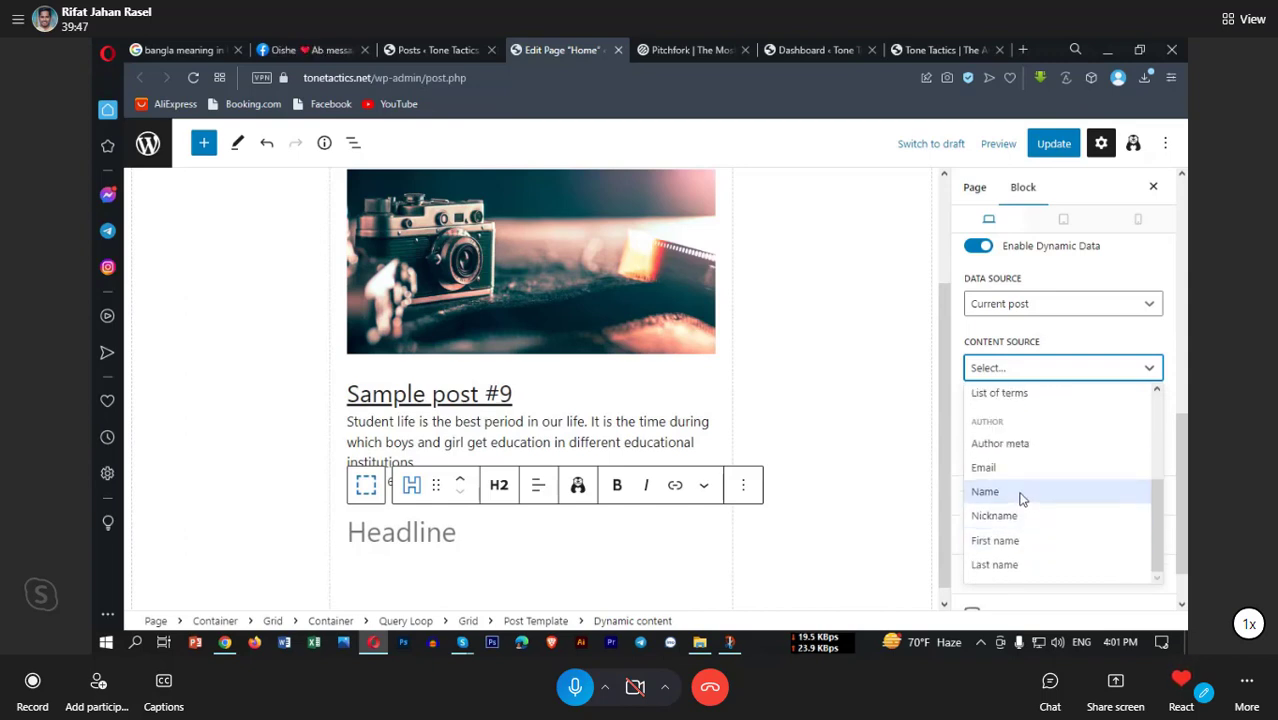
click(1018, 446)
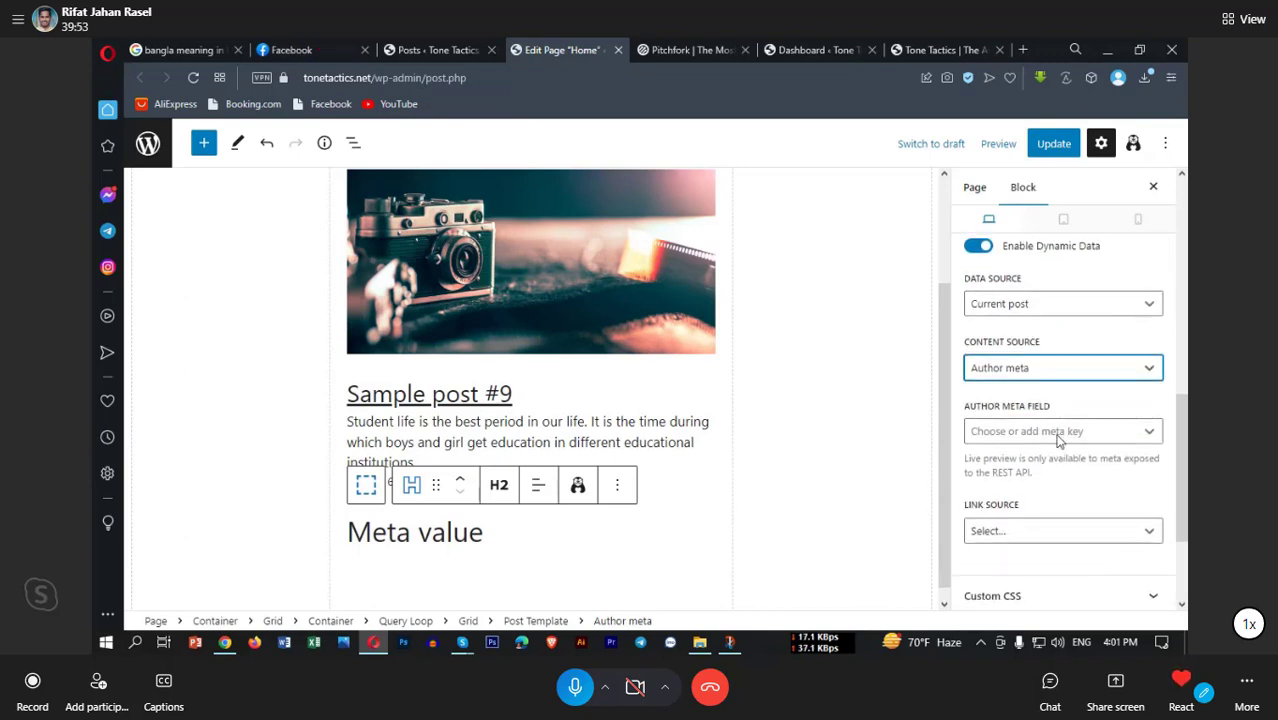
click(1058, 441)
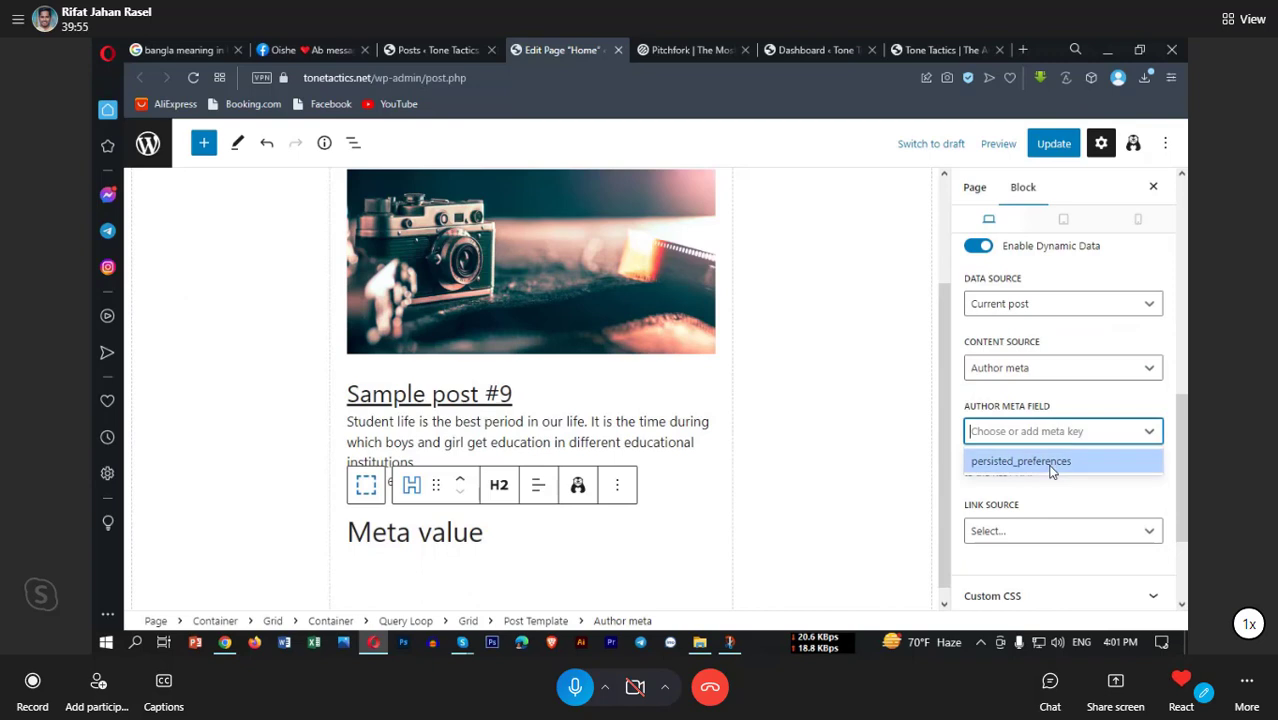
click(1050, 461)
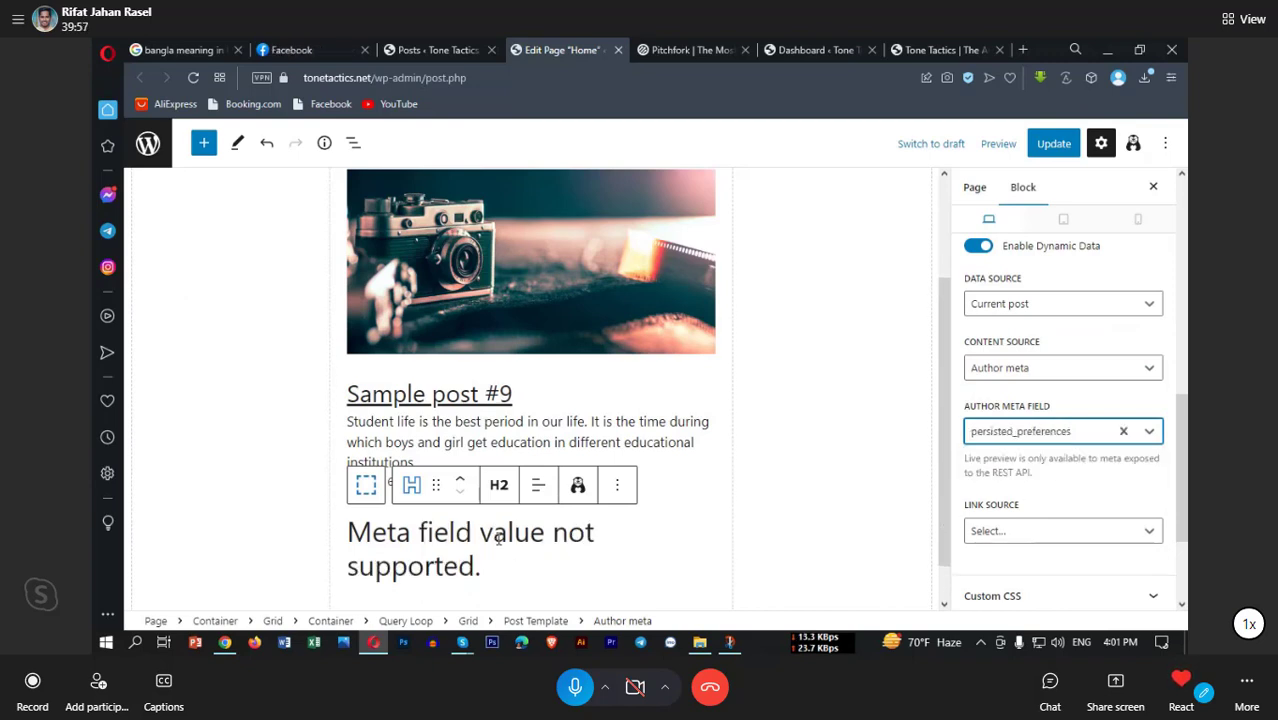
scroll(498, 538, down, 1)
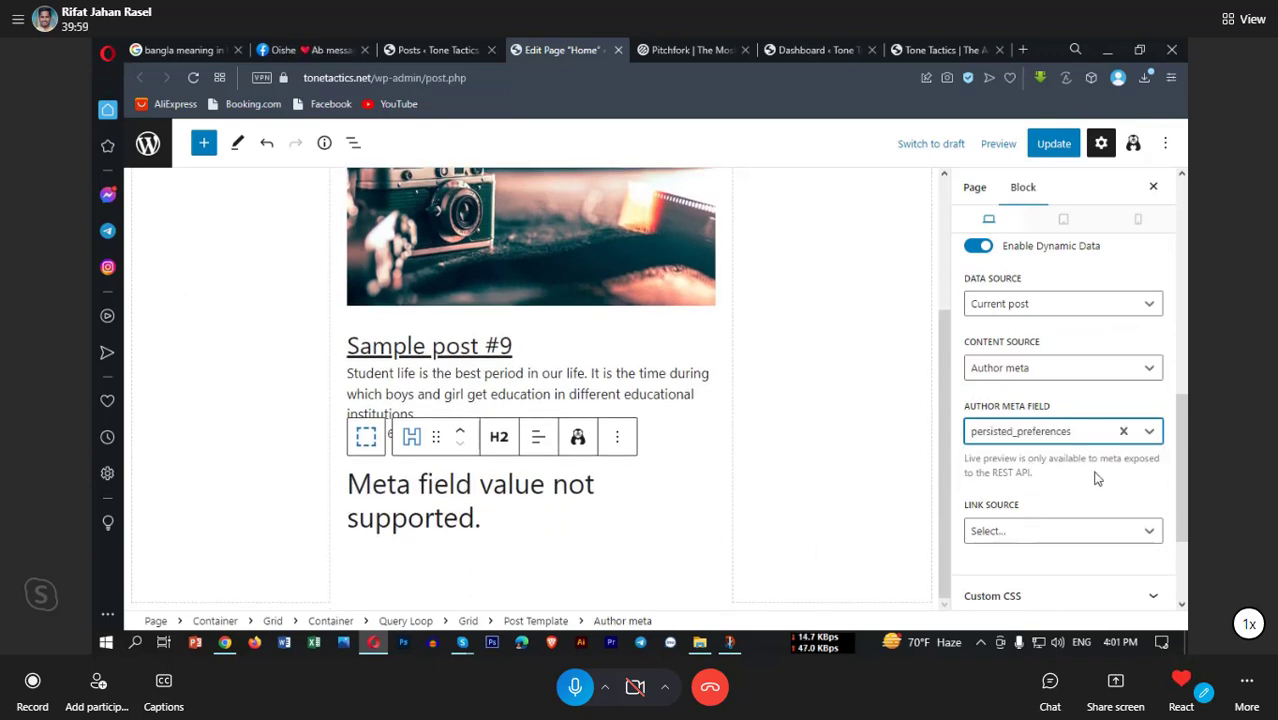
click(1012, 368)
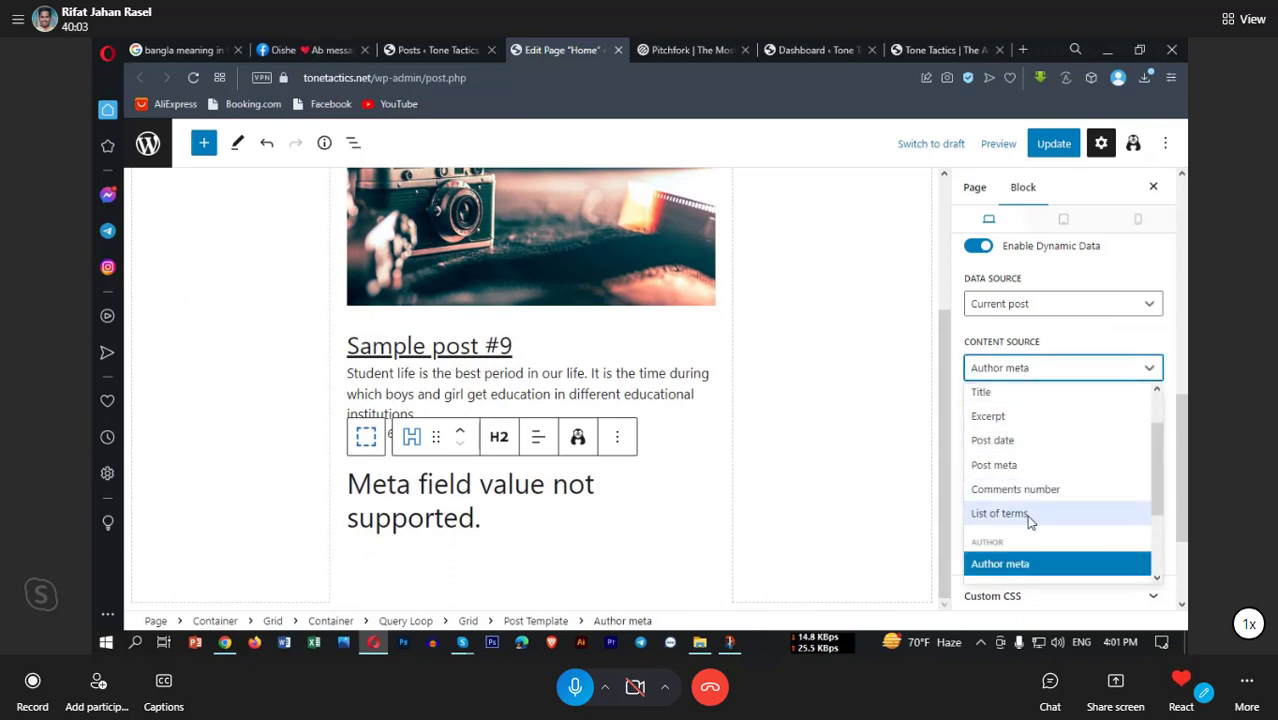
scroll(1033, 540, down, 3)
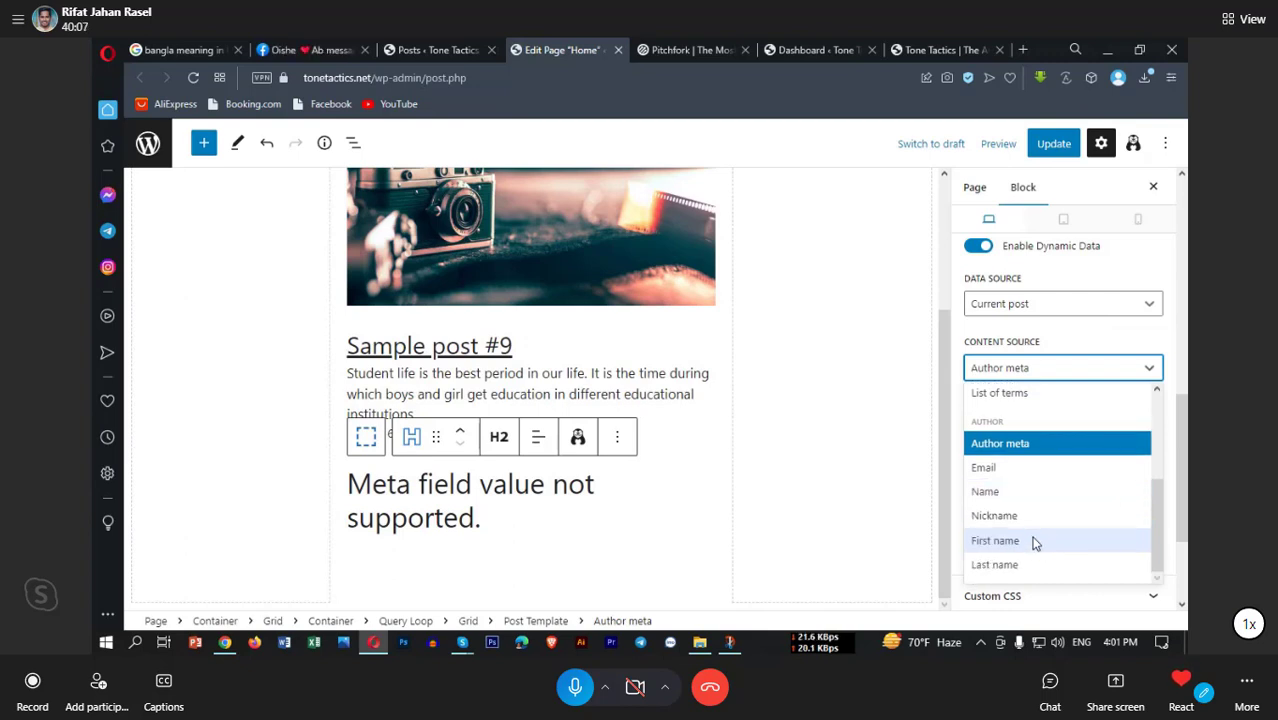
click(1012, 374)
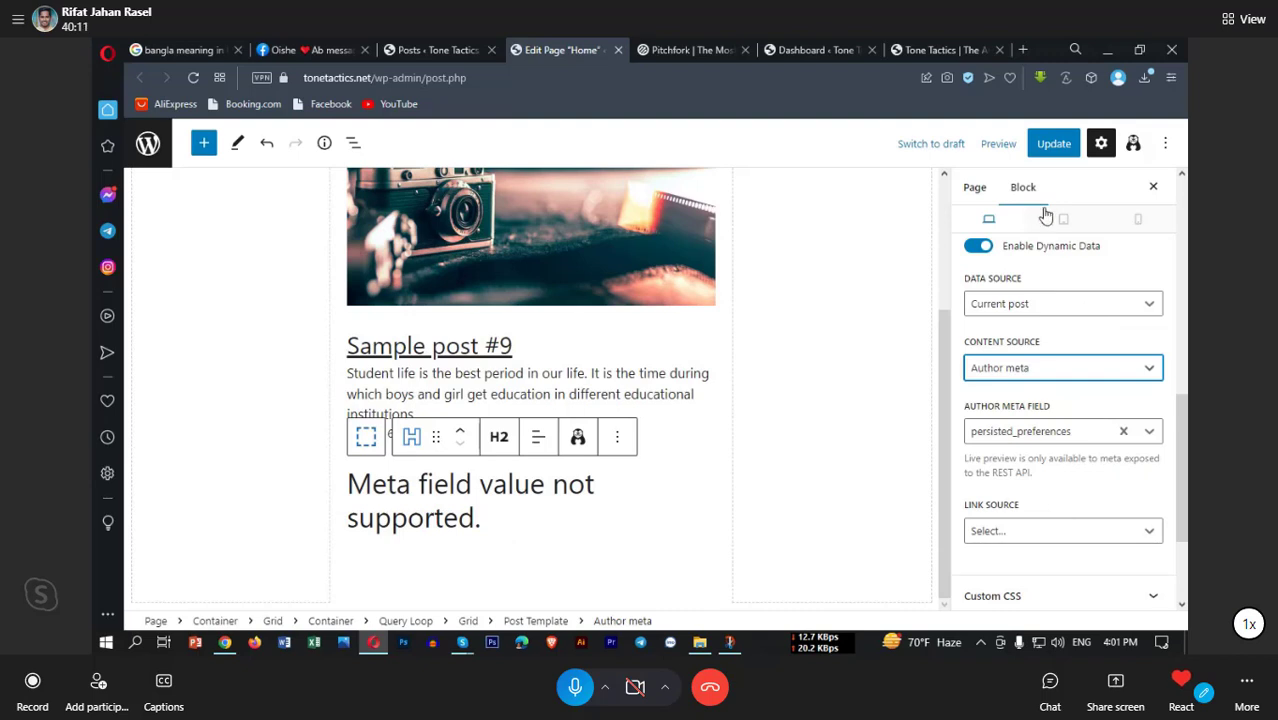
Step: Update the Home page and open the published page in a new tab to check the featured post
click(1054, 143)
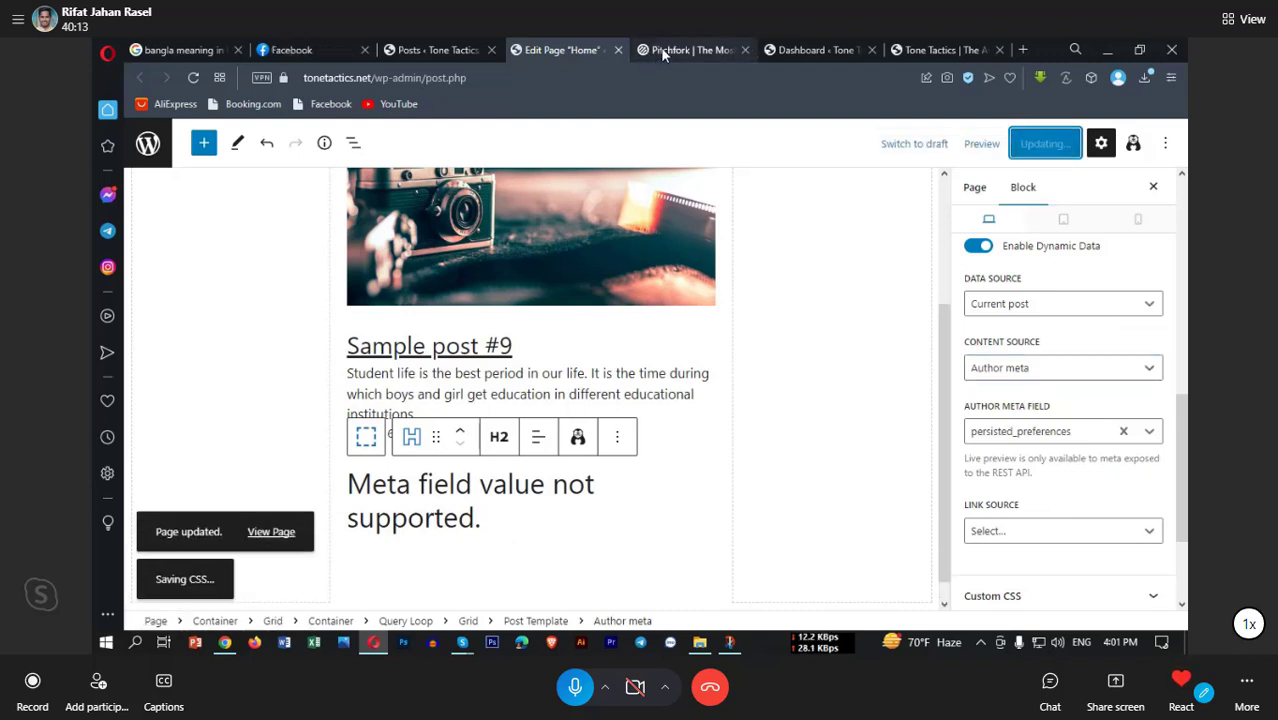
right_click(271, 531)
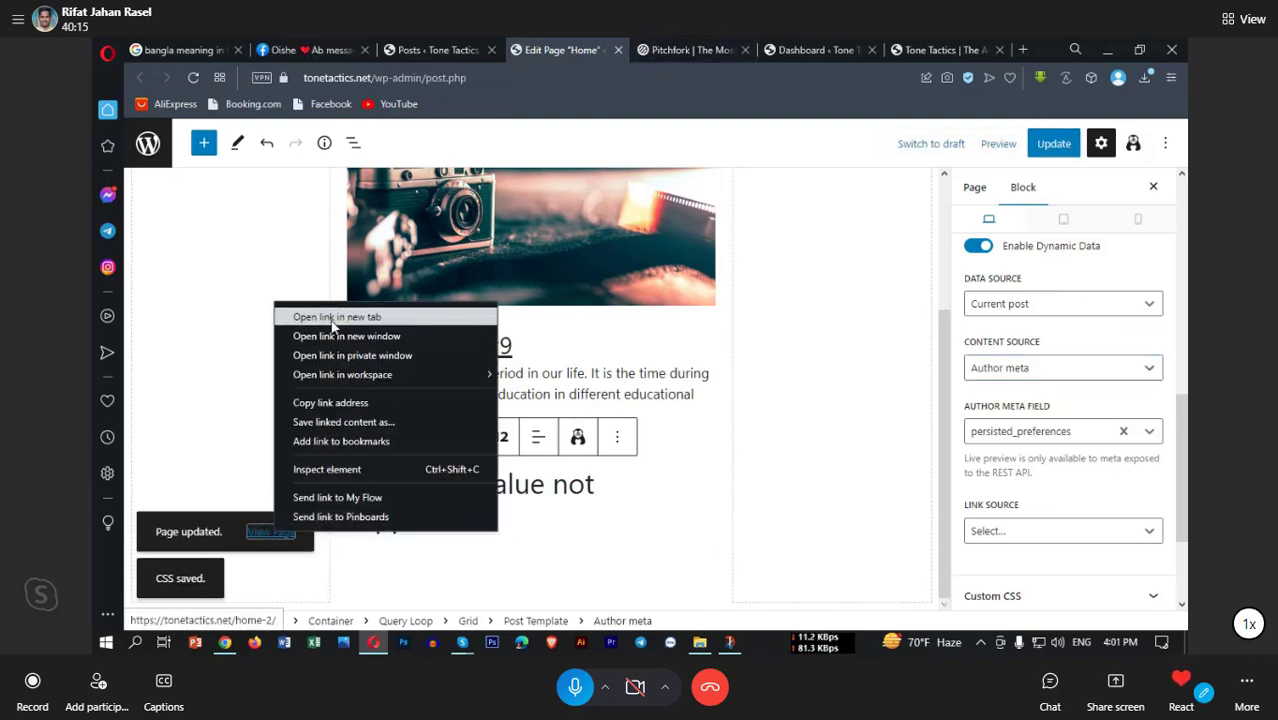
click(333, 317)
click(610, 49)
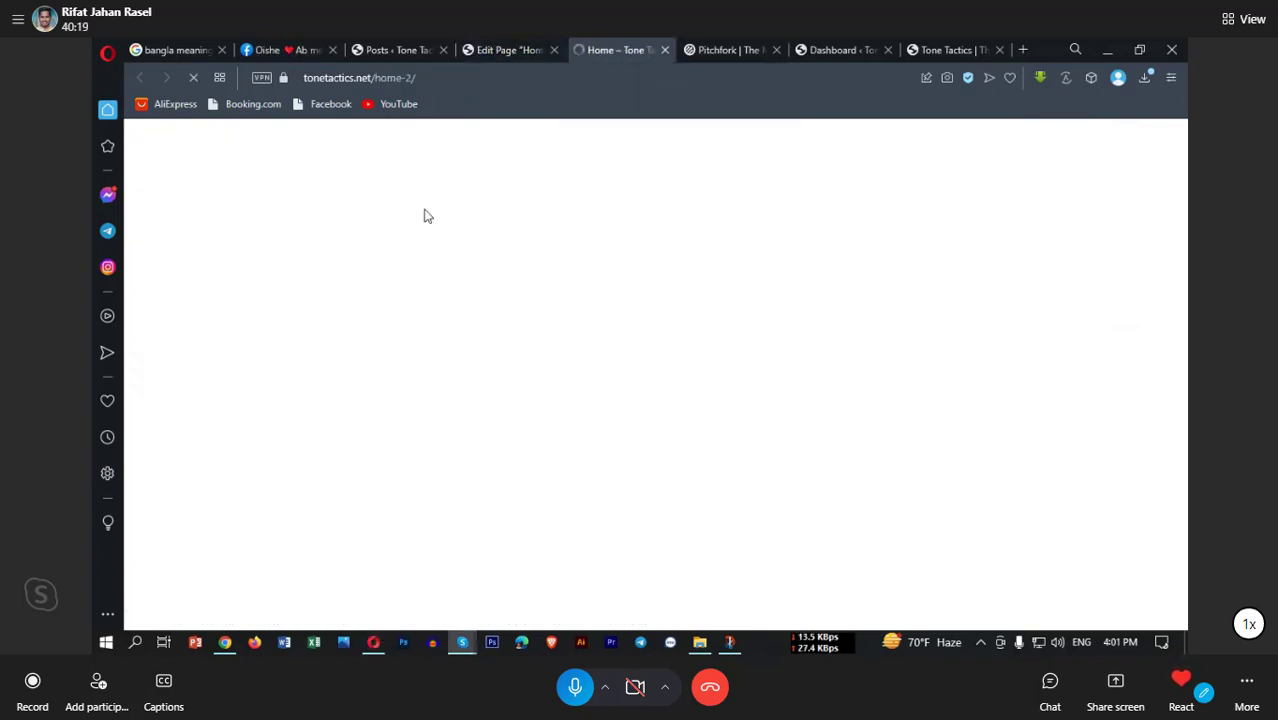
scroll(508, 394, down, 2)
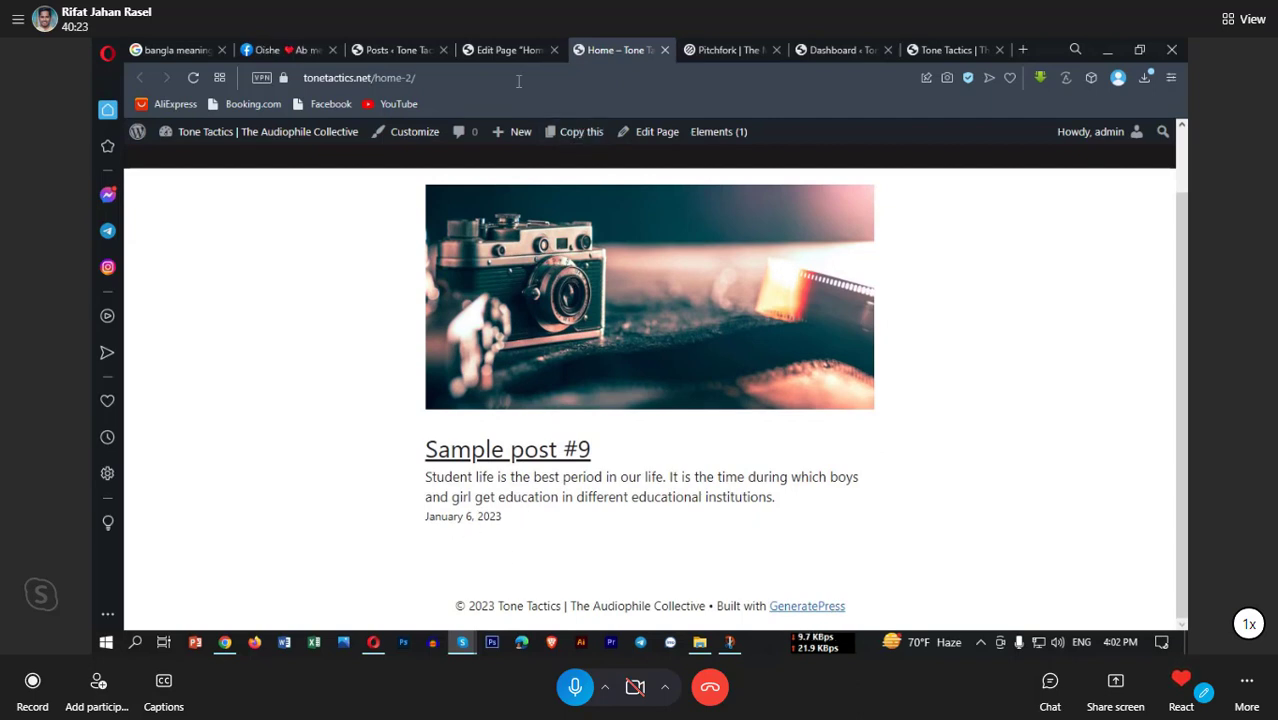
Step: Review the headline's content source options in the page editor and check the logged-in account details on the Posts page
click(496, 50)
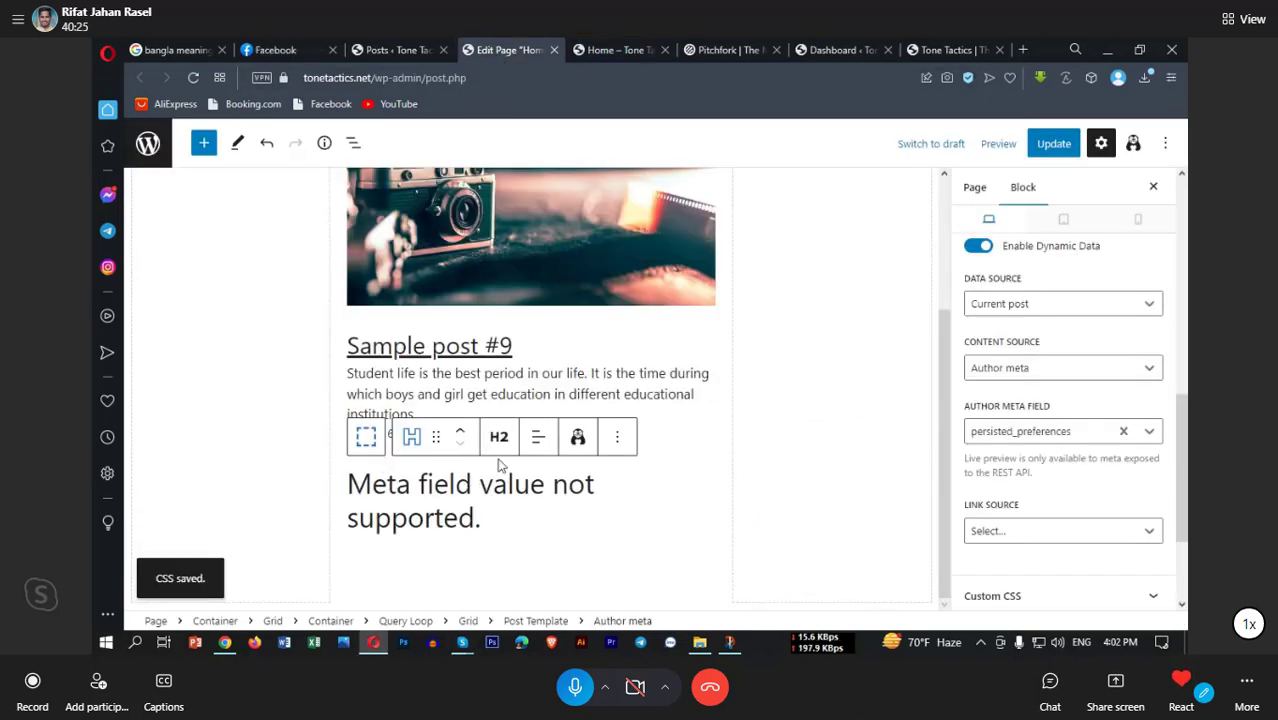
click(1036, 370)
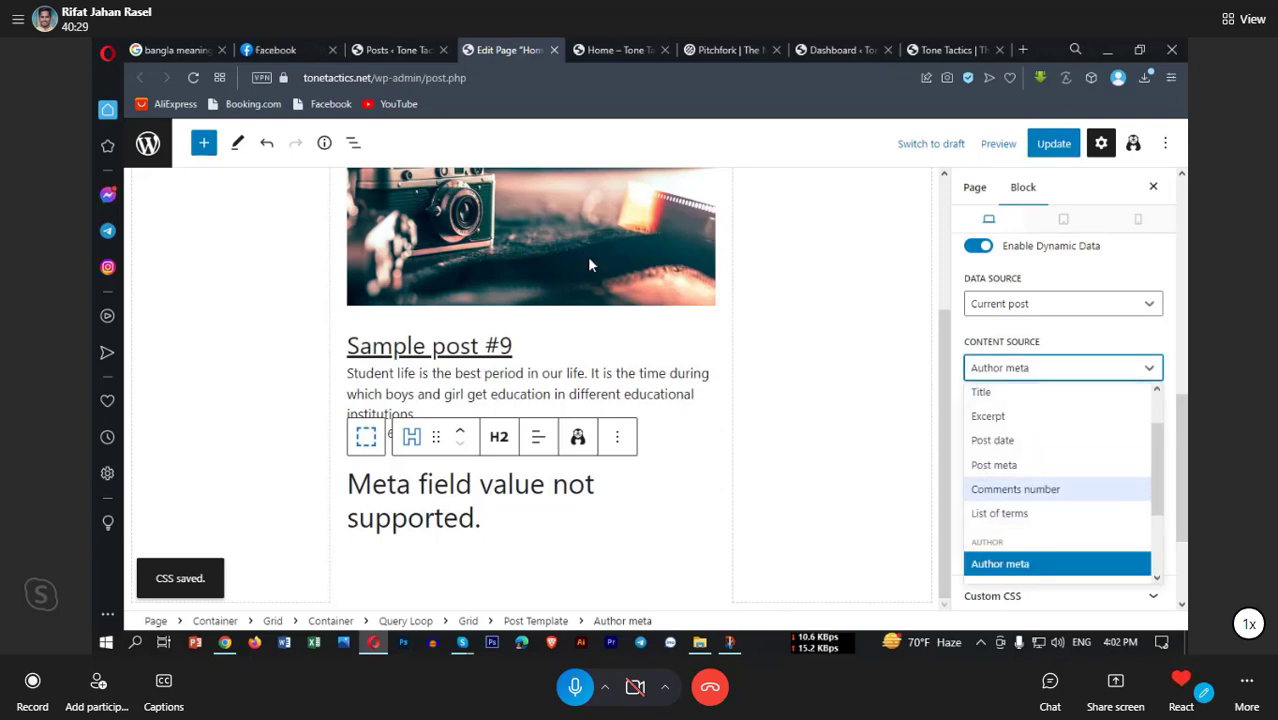
click(397, 50)
mouse_move(1110, 144)
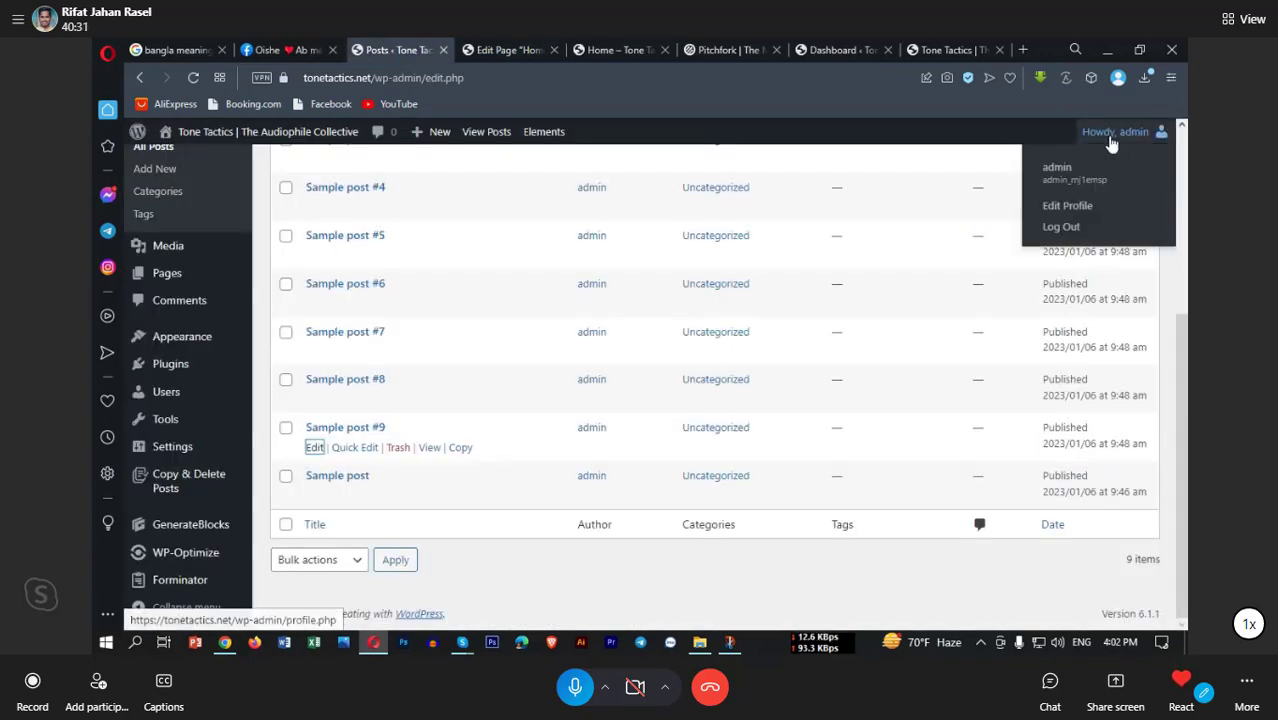
click(508, 52)
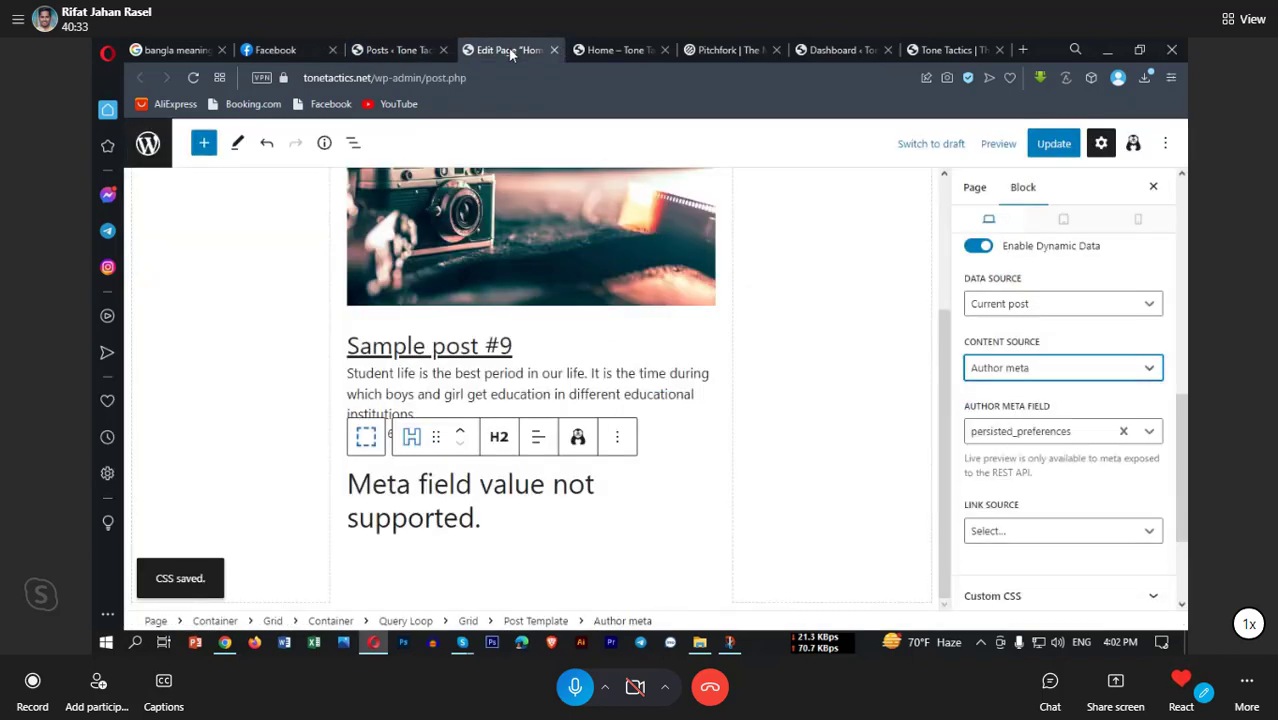
Step: Delete the author meta Headline block below the post date in the Post Template
click(488, 525)
click(617, 436)
scroll(636, 374, down, 2)
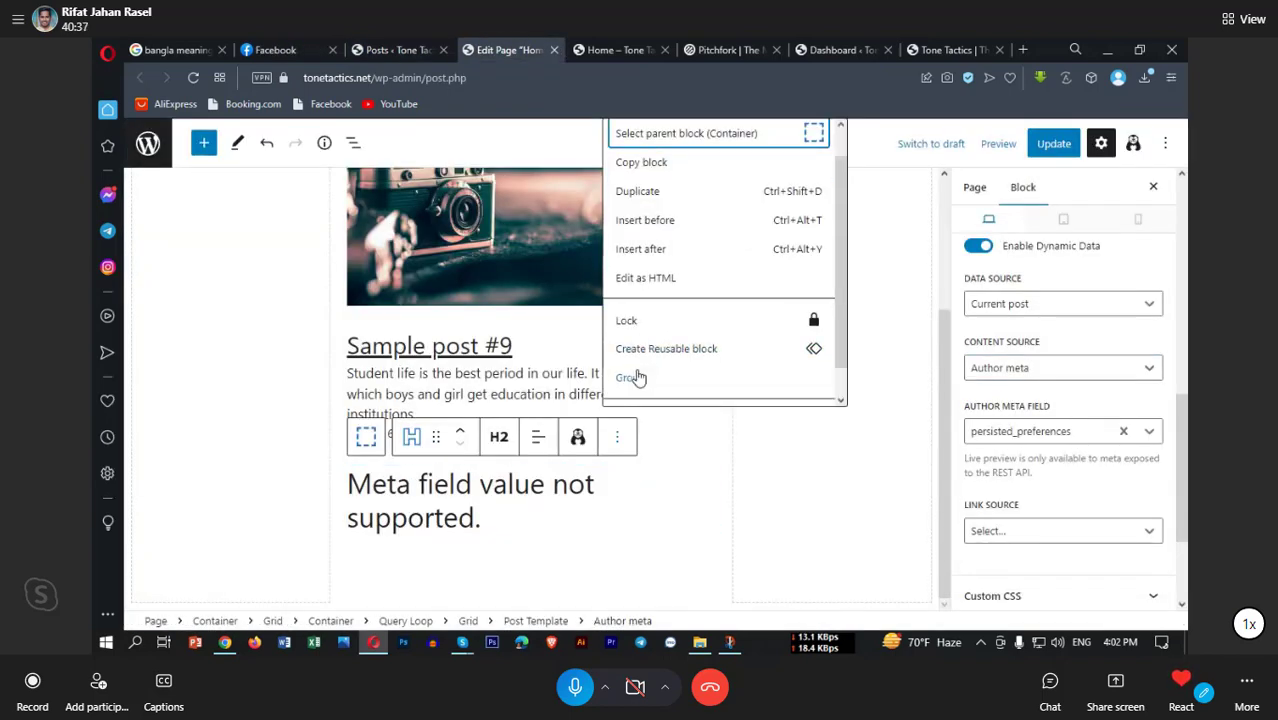
click(640, 381)
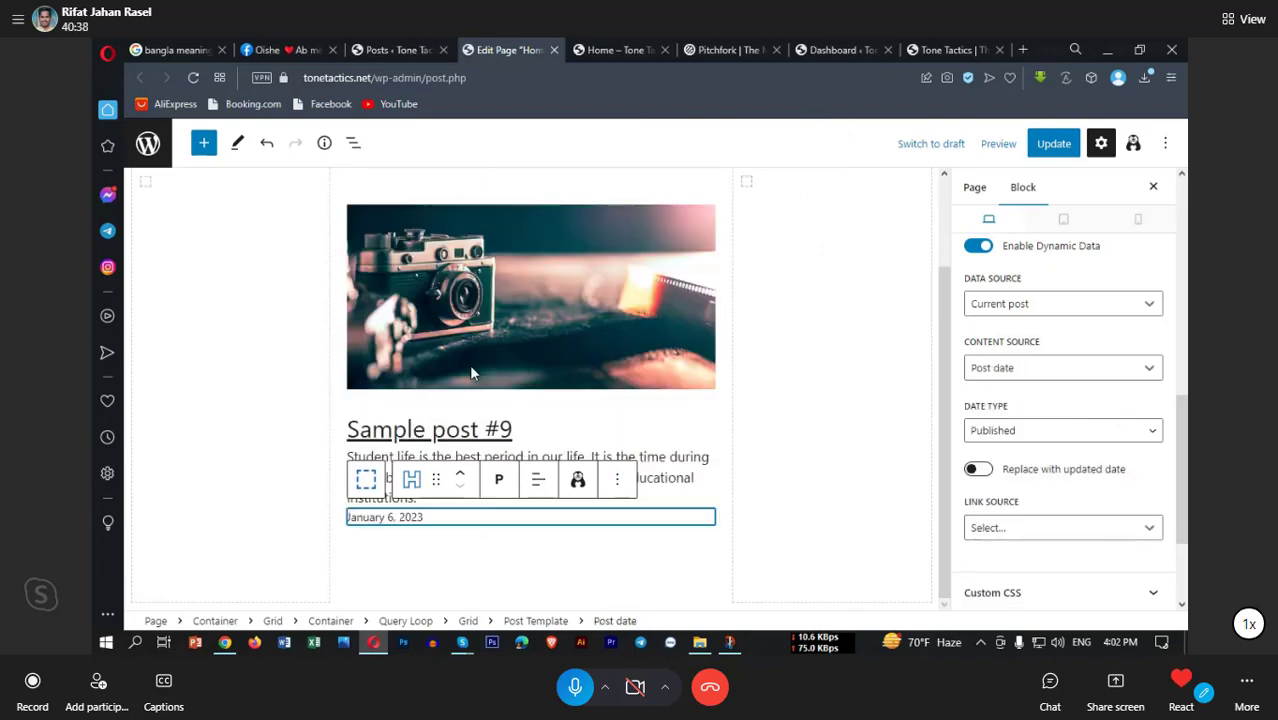
Step: Search the block library for a "dynamic" block and clear the search
click(204, 144)
text(dy)
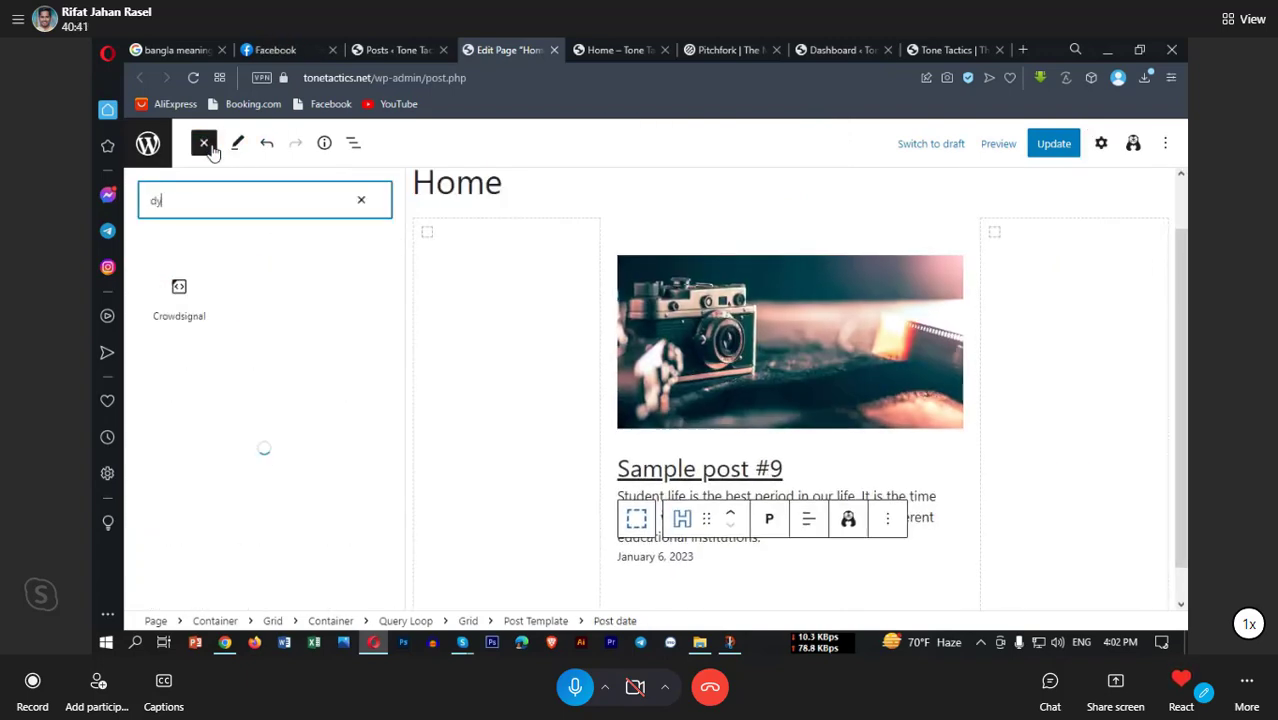
key(BackSpace)
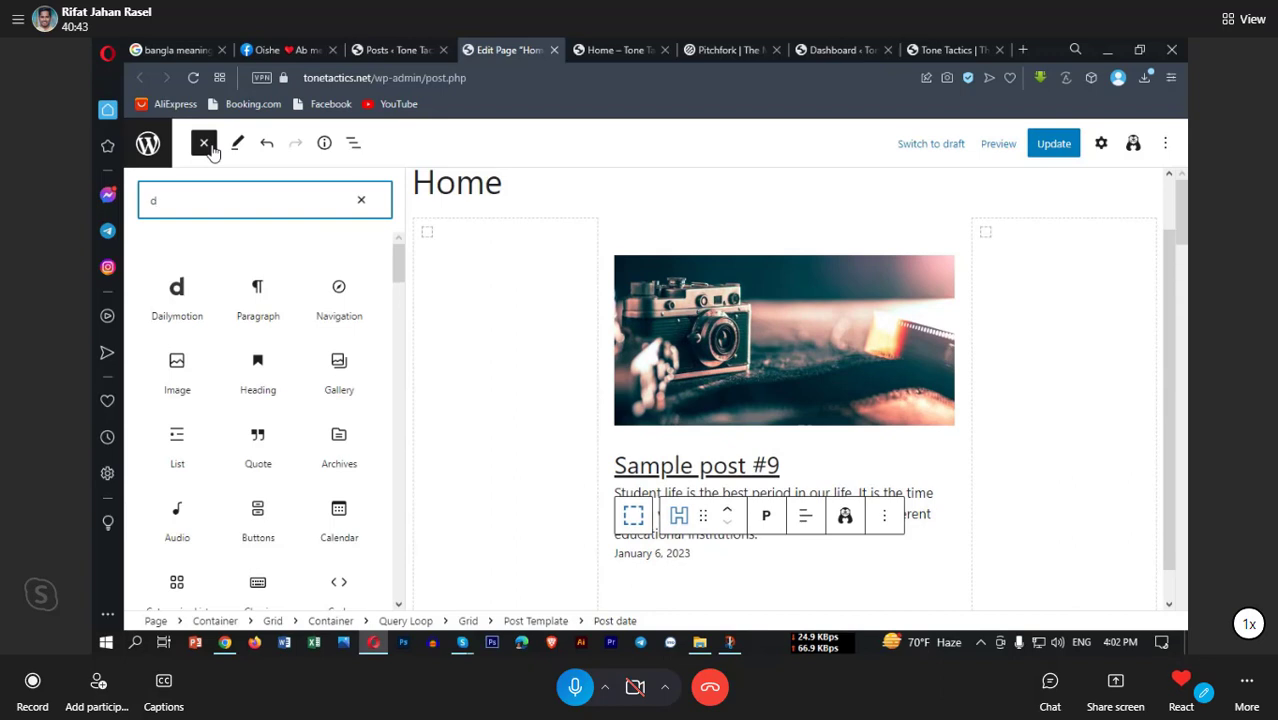
text(yn)
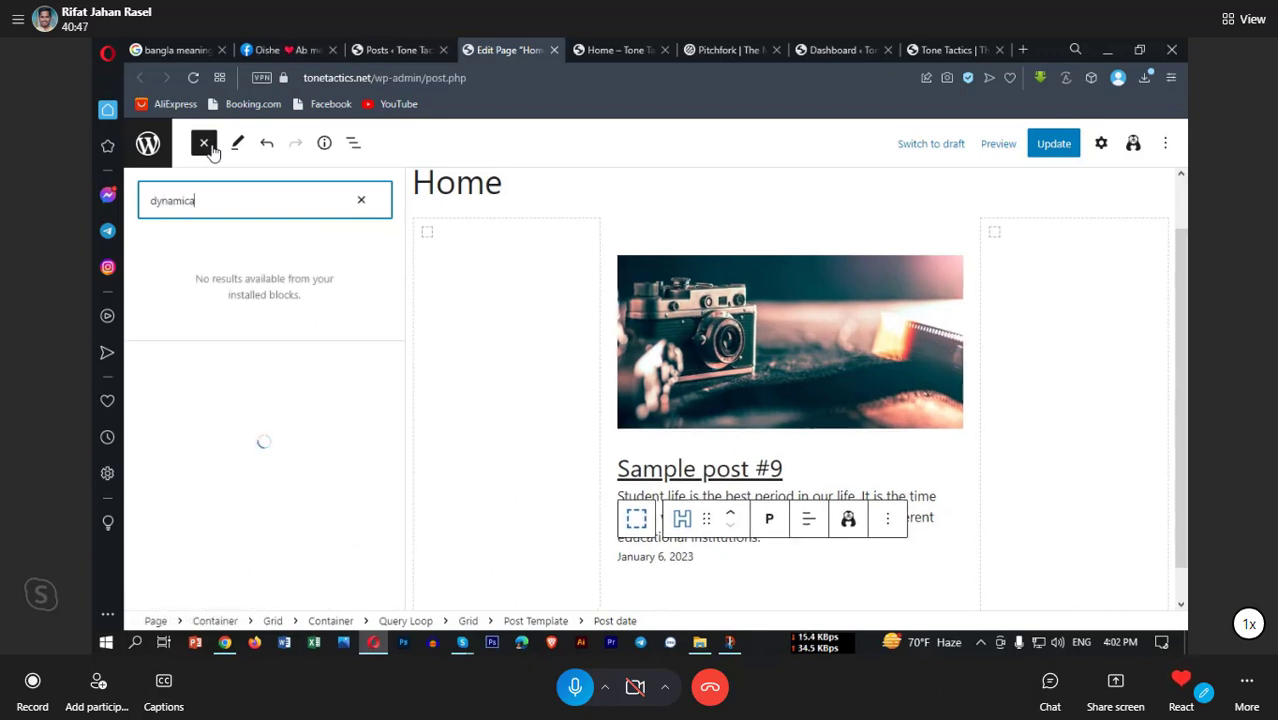
text(ami)
key(BackSpace)
key(BackSpace)
key(BackSpace)
key(BackSpace)
key(BackSpace)
key(BackSpace)
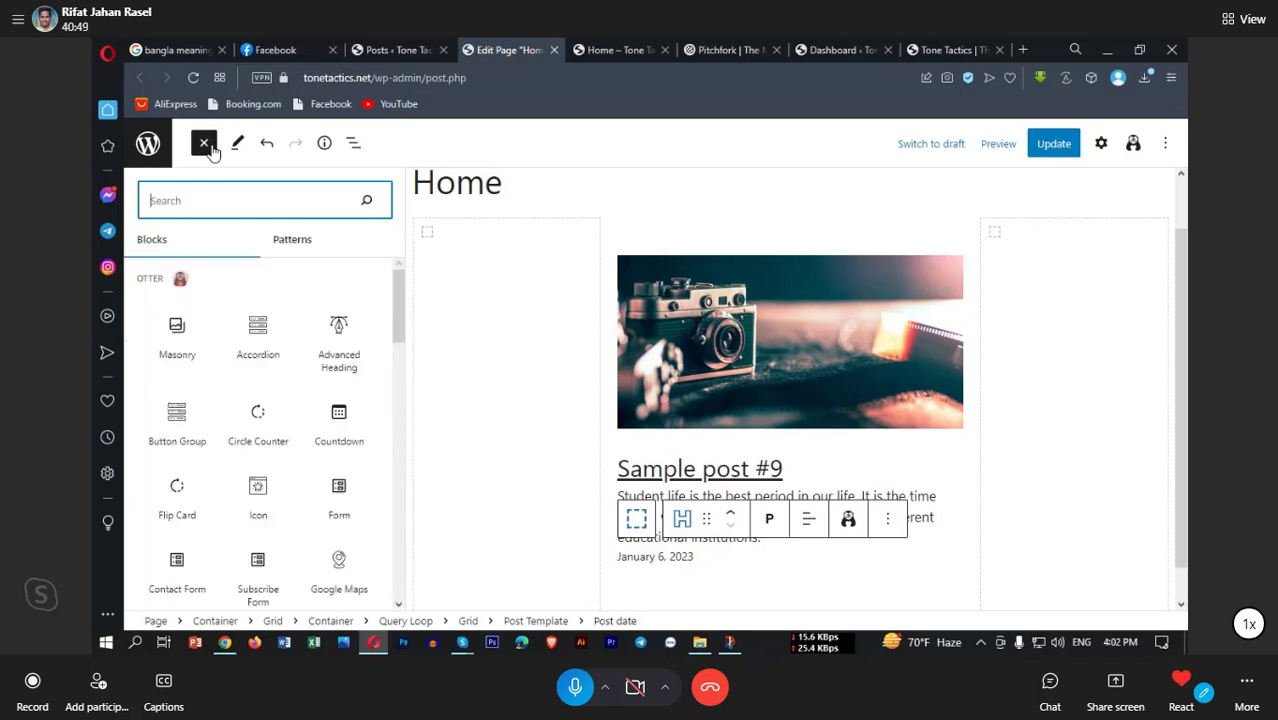
Step: Search the block library for "dat" and clear the search term
text(da)
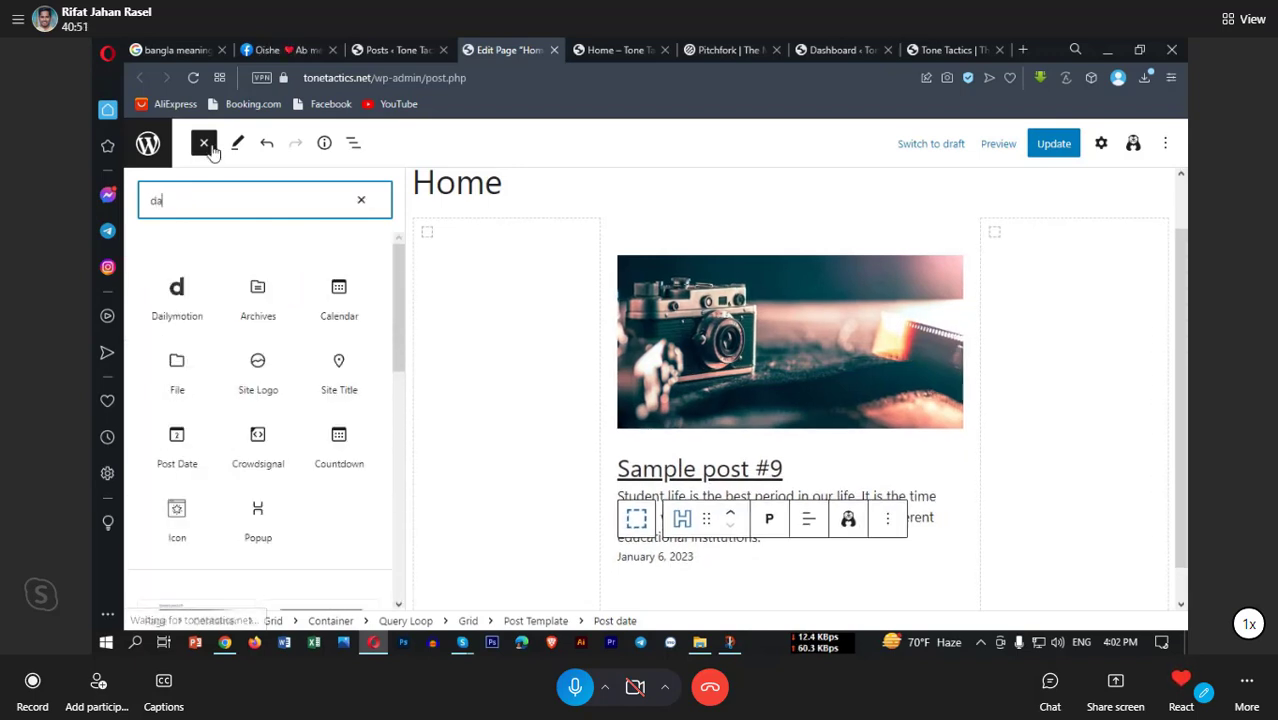
text(t)
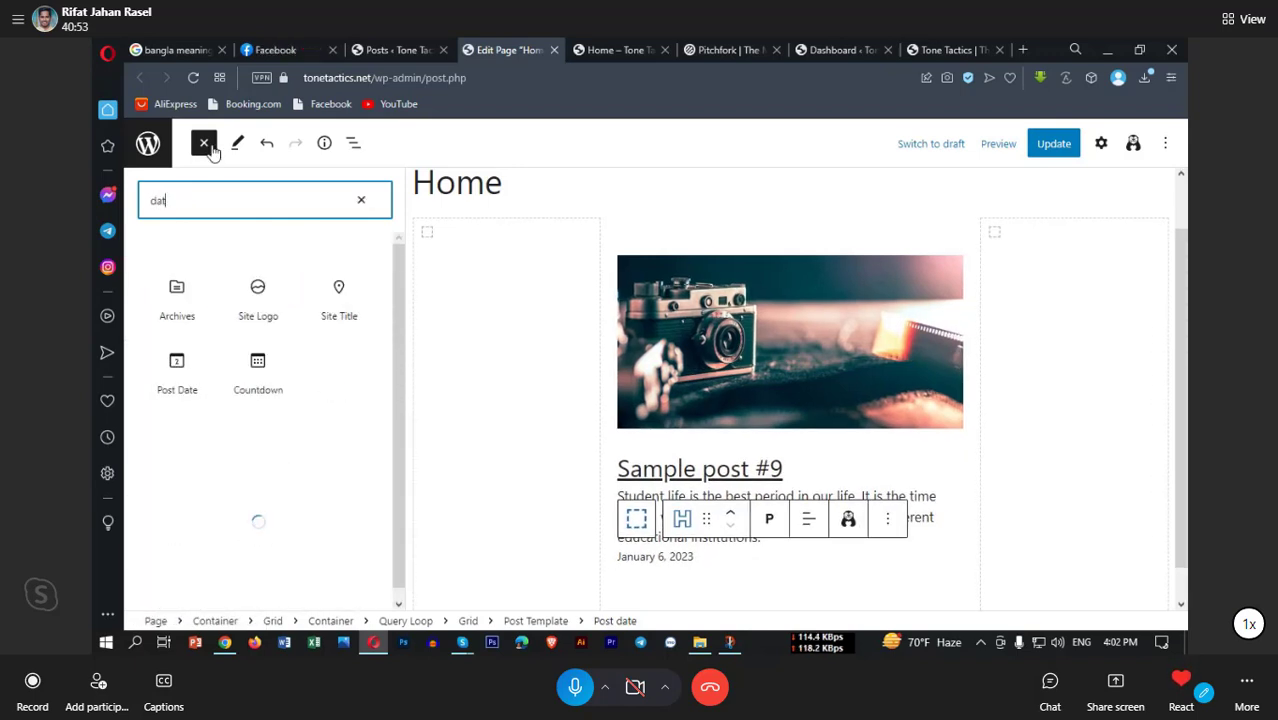
key(BackSpace)
key(BackSpace)
key(BackSpace)
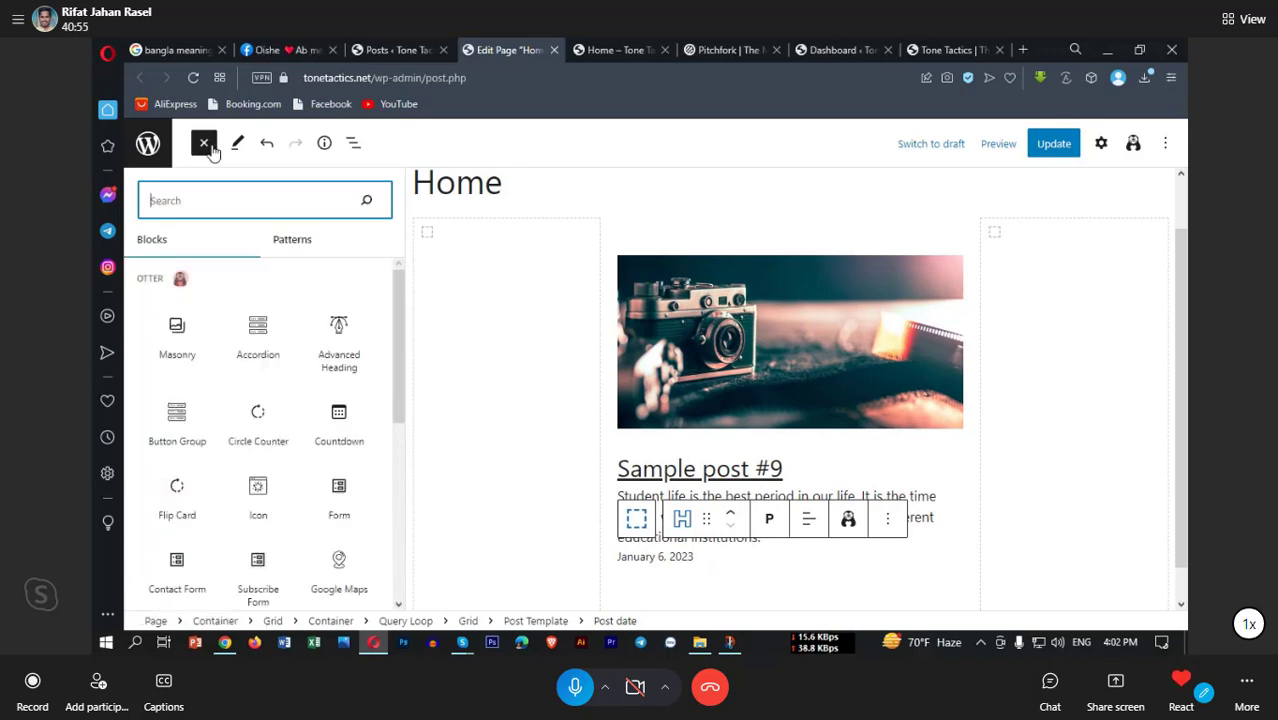
Step: Search the block library for "content", look through the matching blocks and clear the search
text(con)
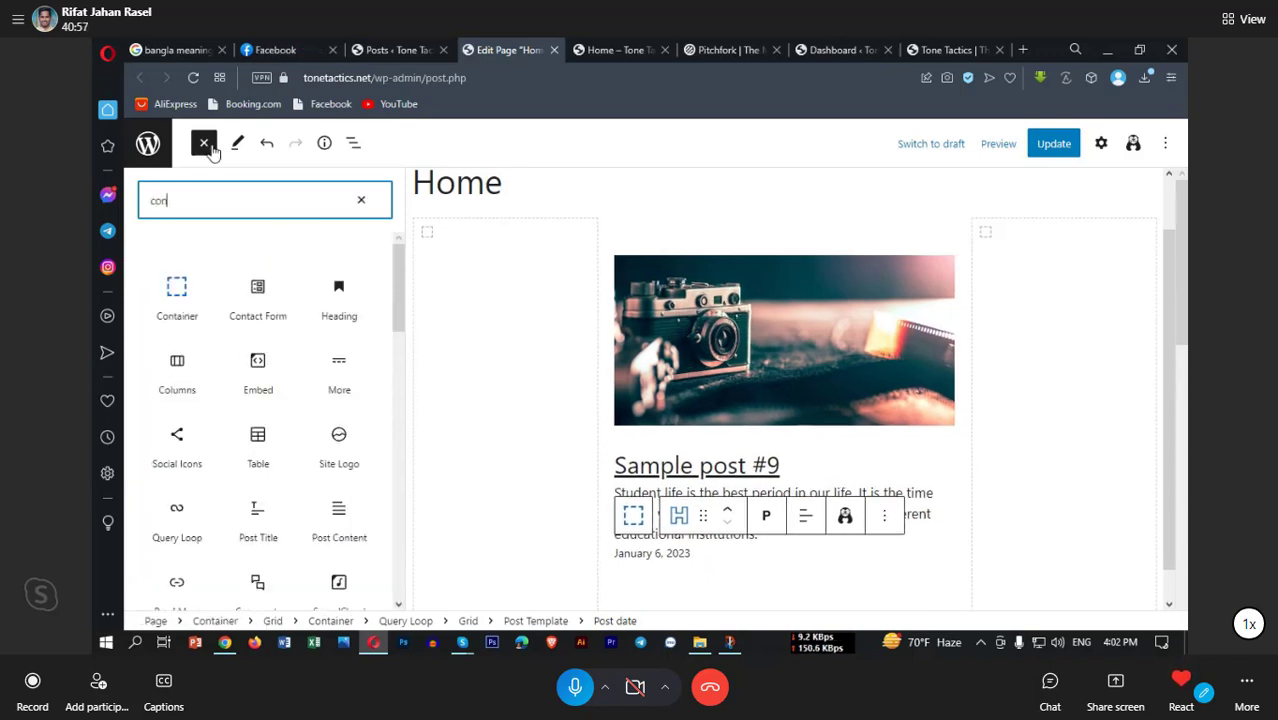
text(tent)
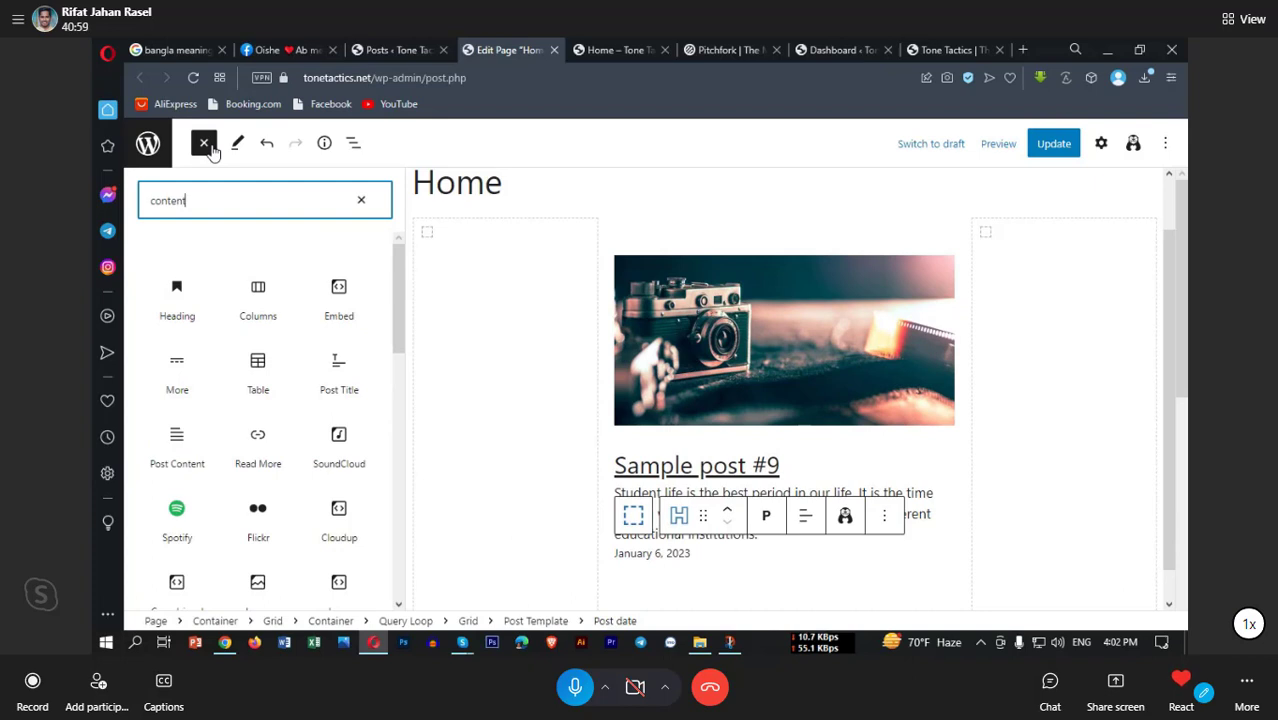
scroll(234, 408, down, 3)
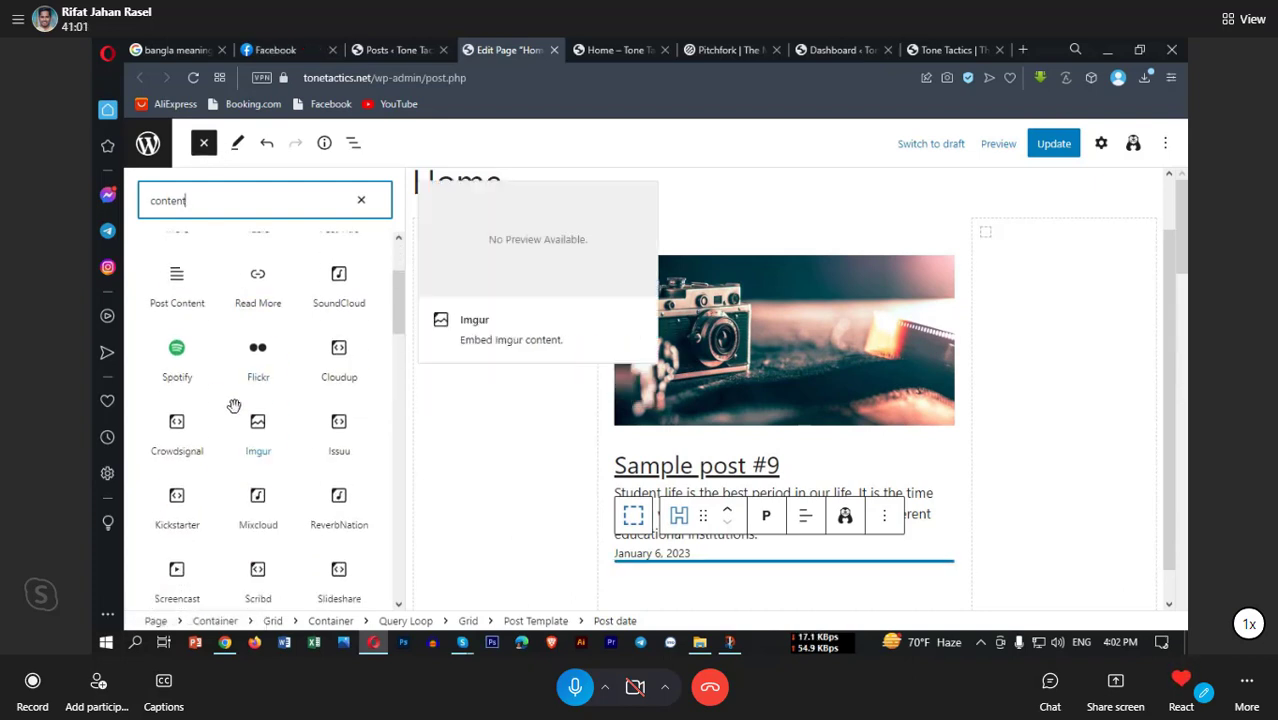
scroll(233, 406, down, 4)
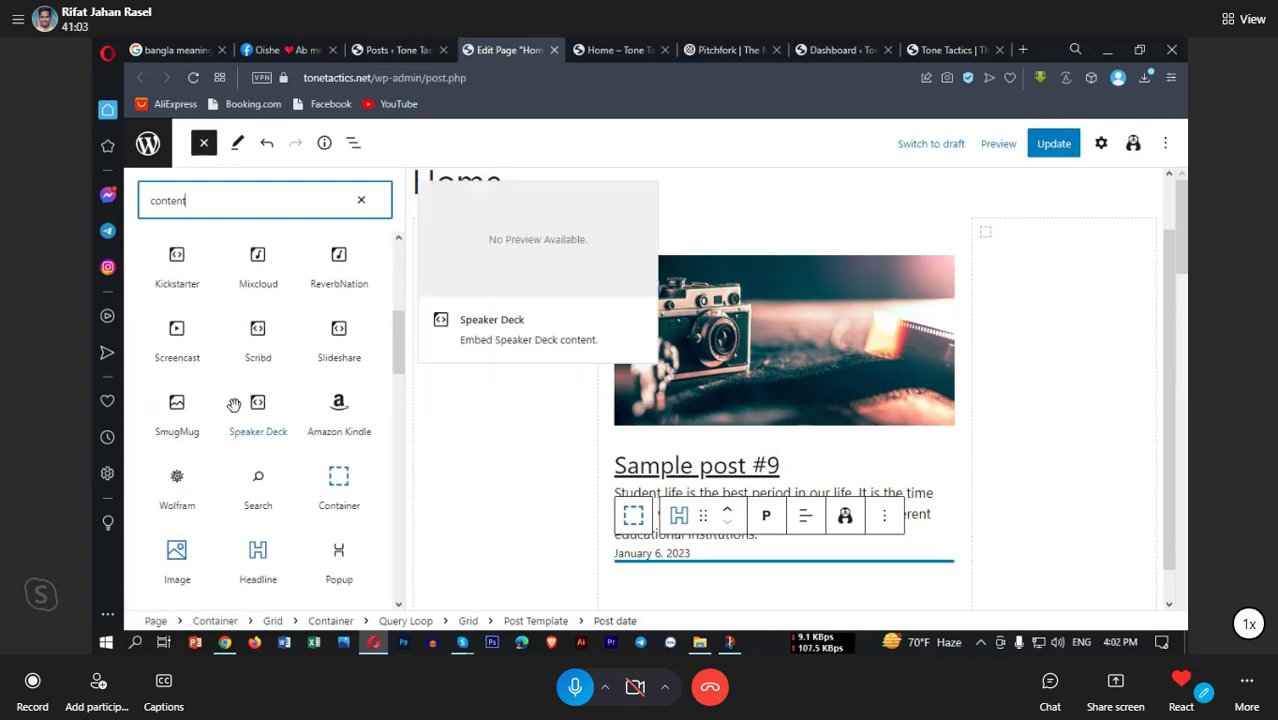
scroll(234, 404, down, 3)
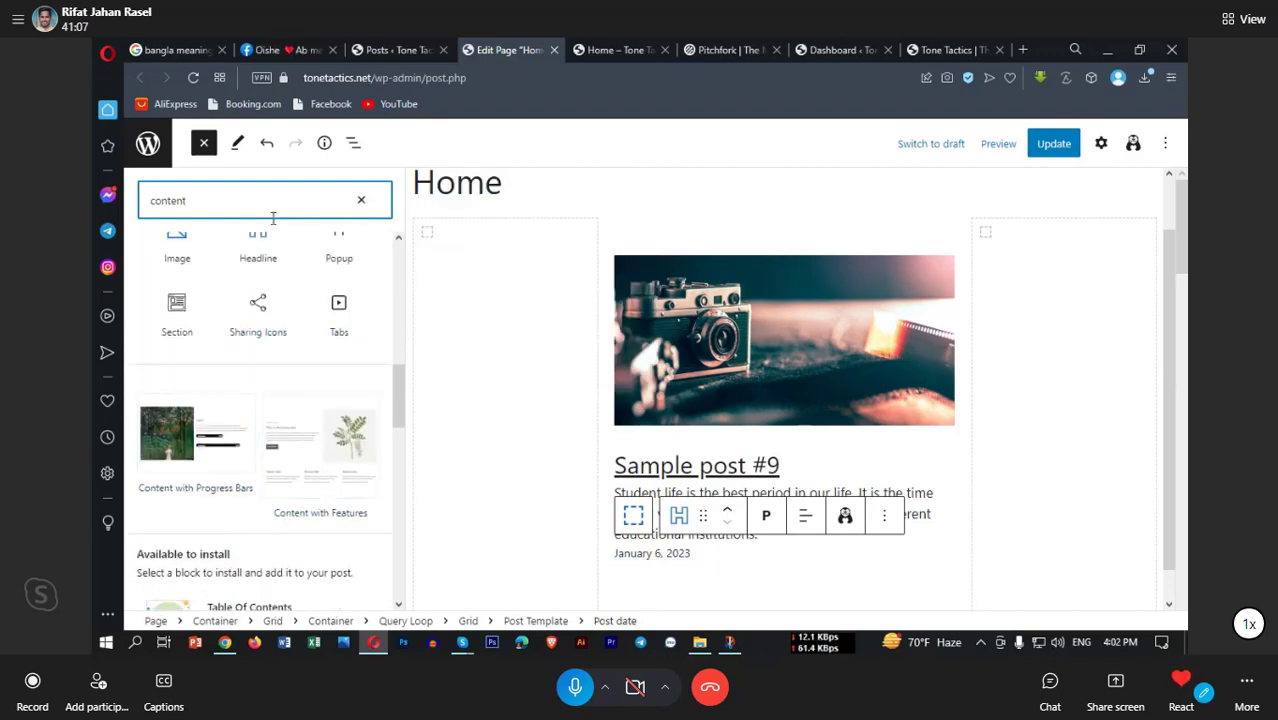
click(362, 202)
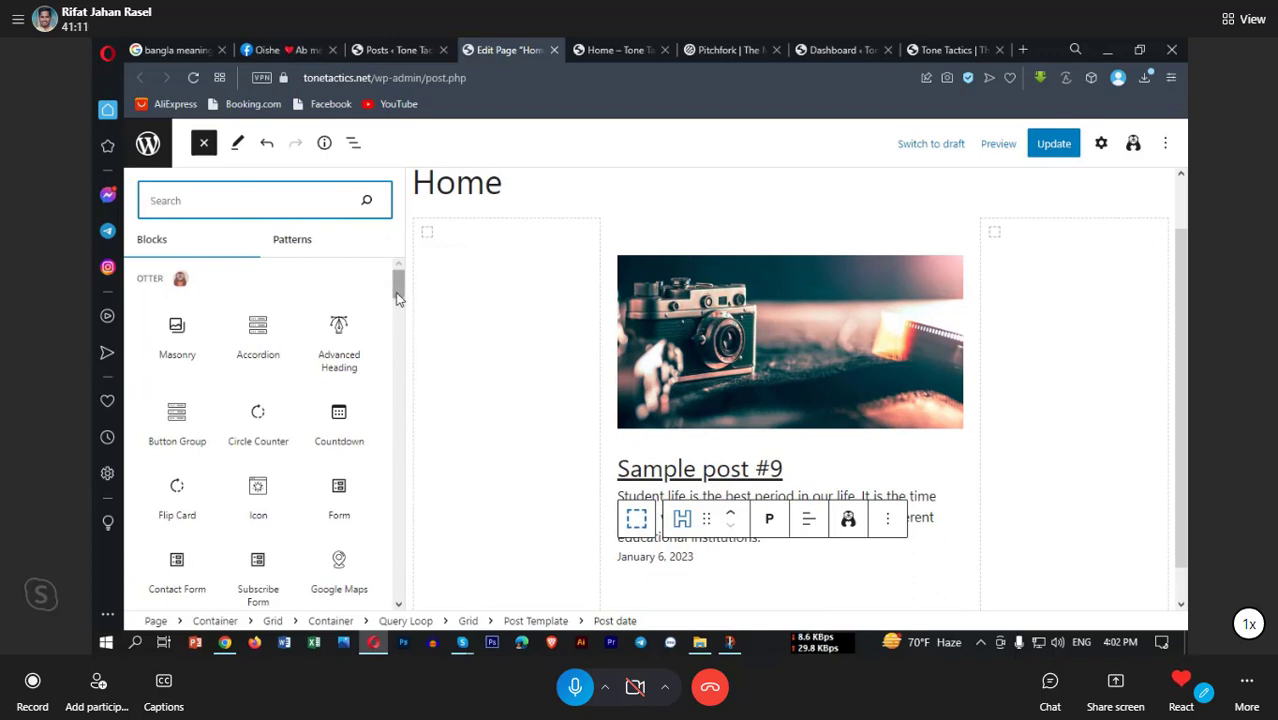
Step: Insert a Post Author block from the Theme blocks below the post date in the Post Template
drag(397, 298, 393, 464)
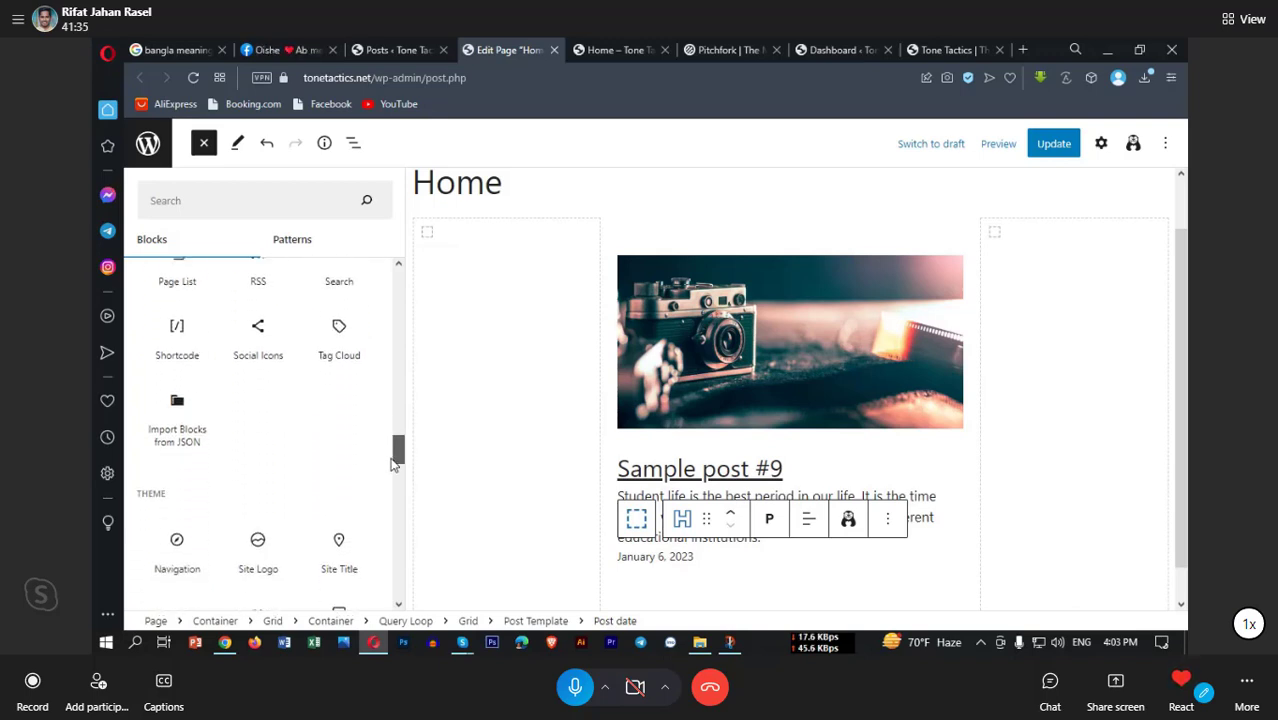
drag(393, 464, 383, 491)
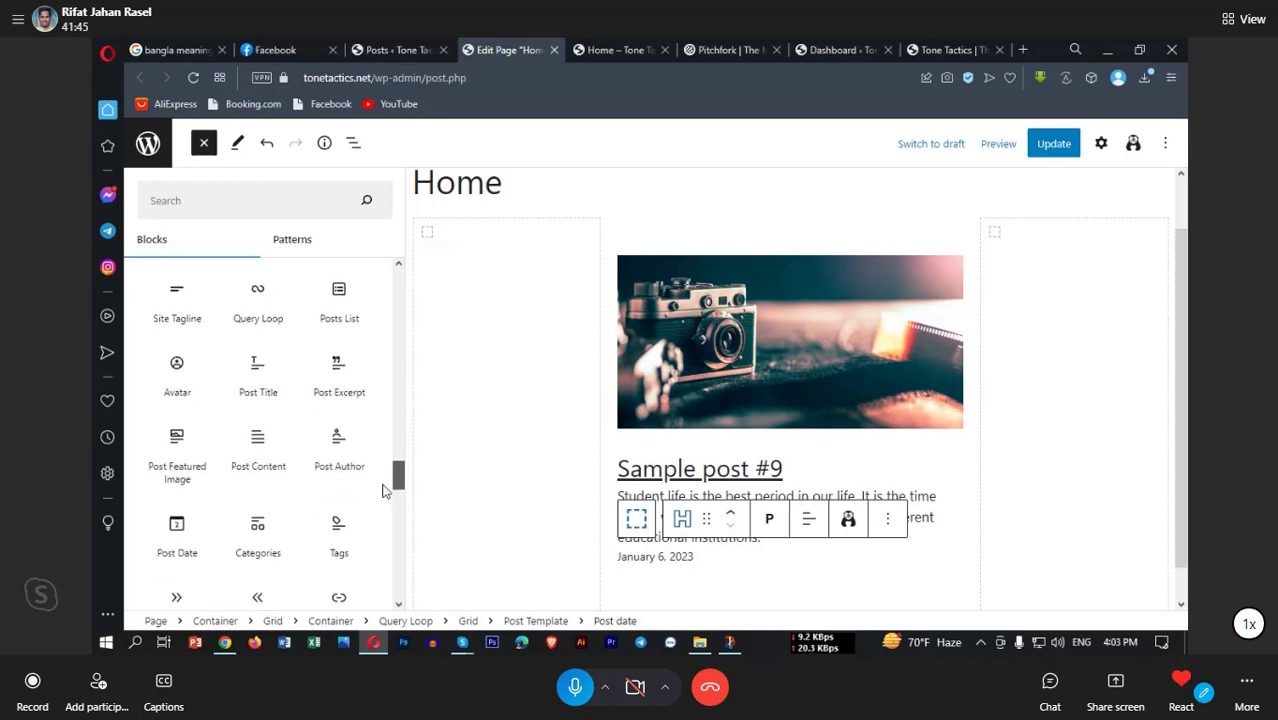
mouse_move(347, 452)
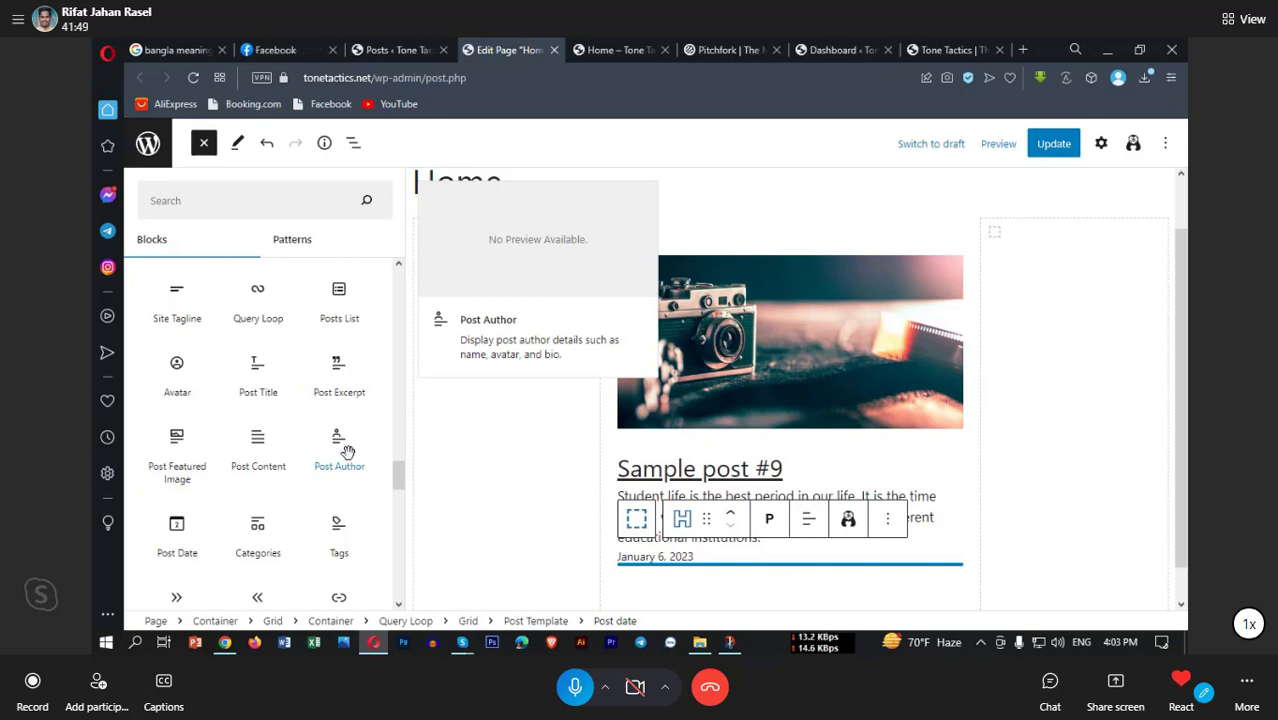
drag(337, 440, 690, 557)
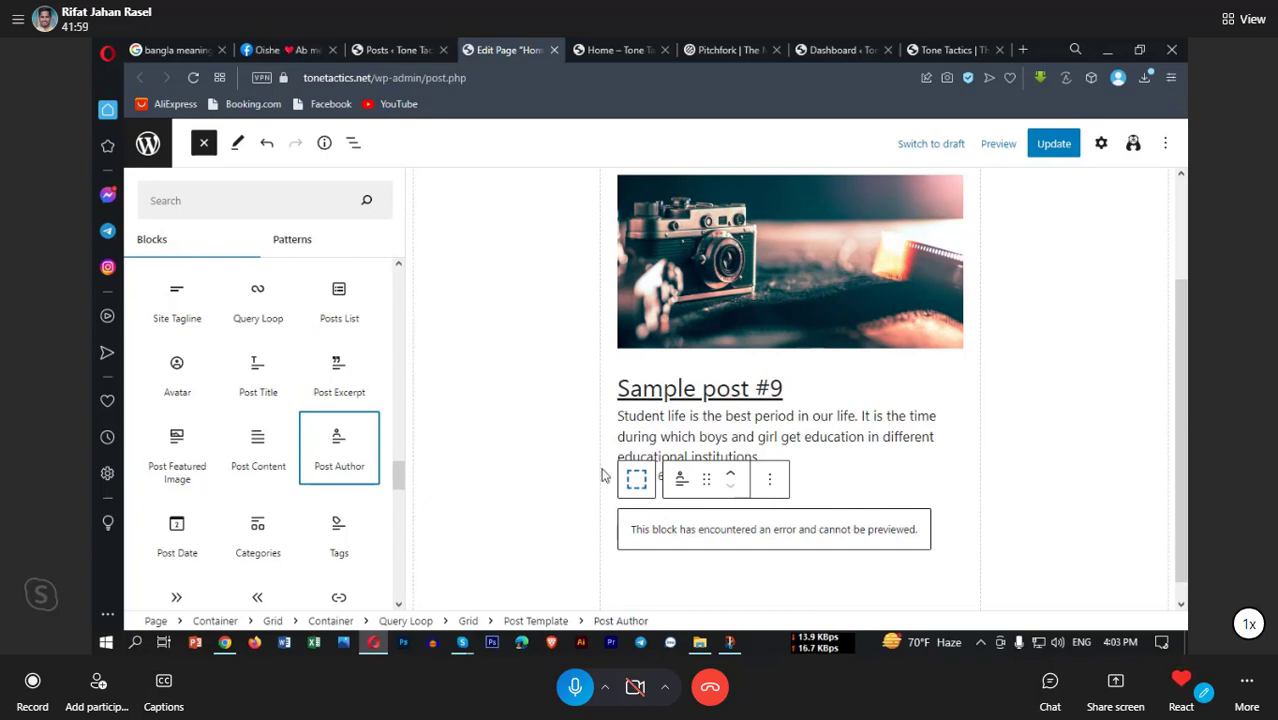
Step: Examine the remaining Theme and Embeds blocks in the block library for other author-related blocks
mouse_move(340, 436)
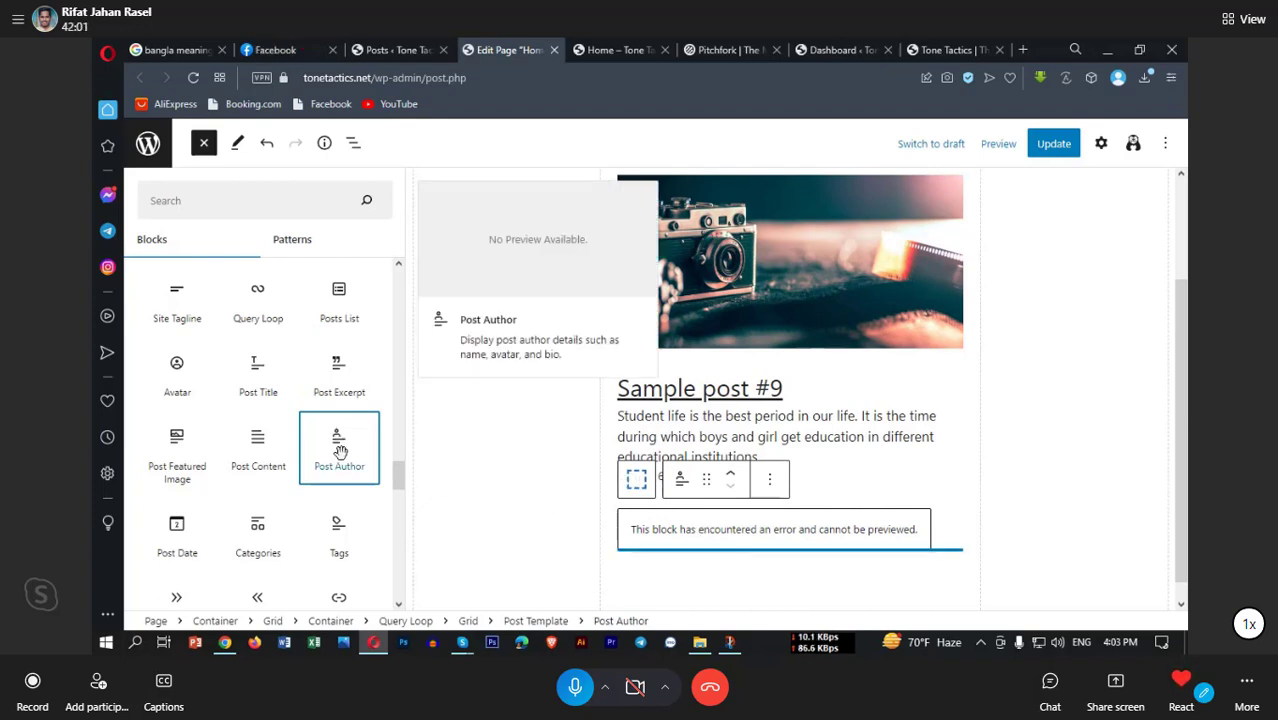
scroll(340, 452, down, 4)
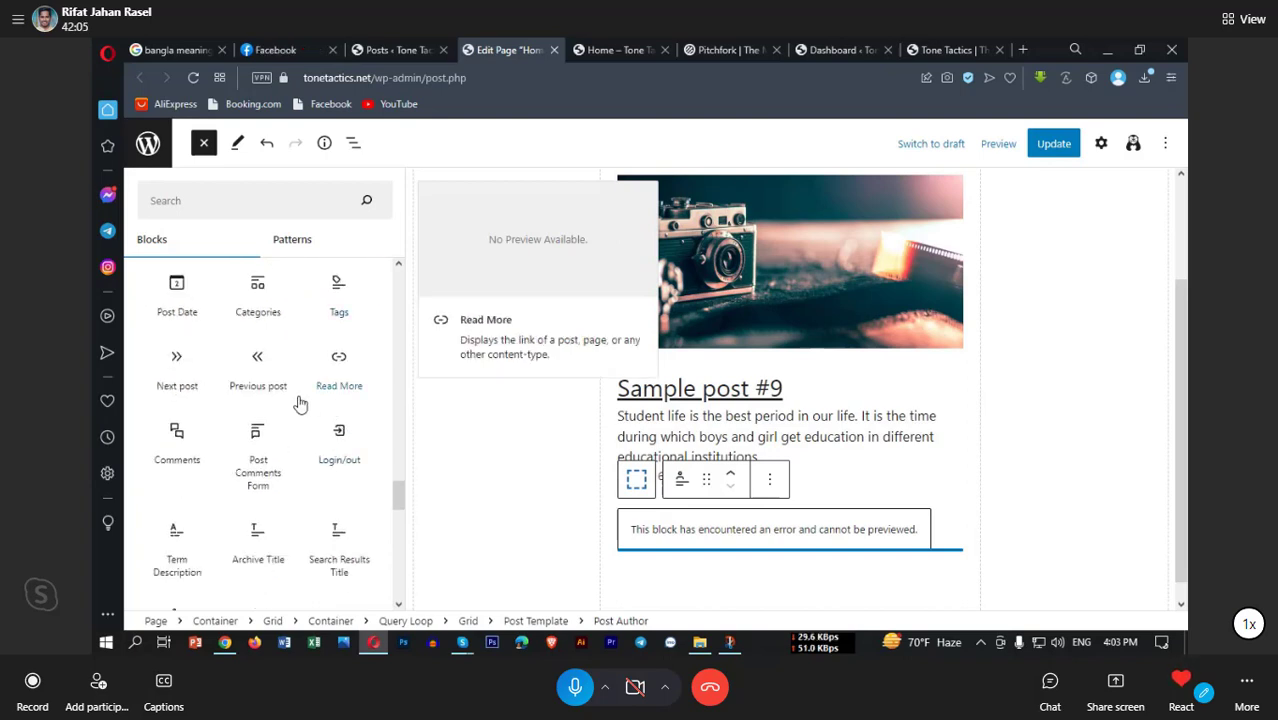
scroll(300, 403, down, 1)
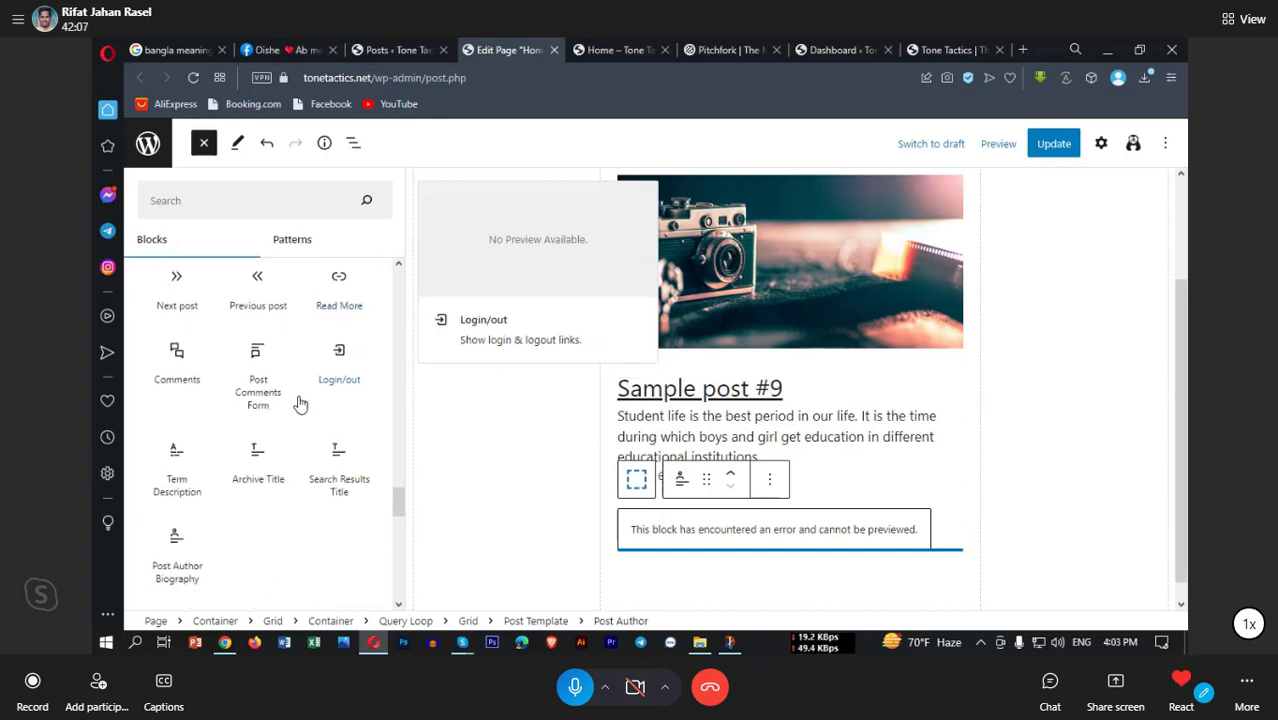
scroll(300, 403, down, 1)
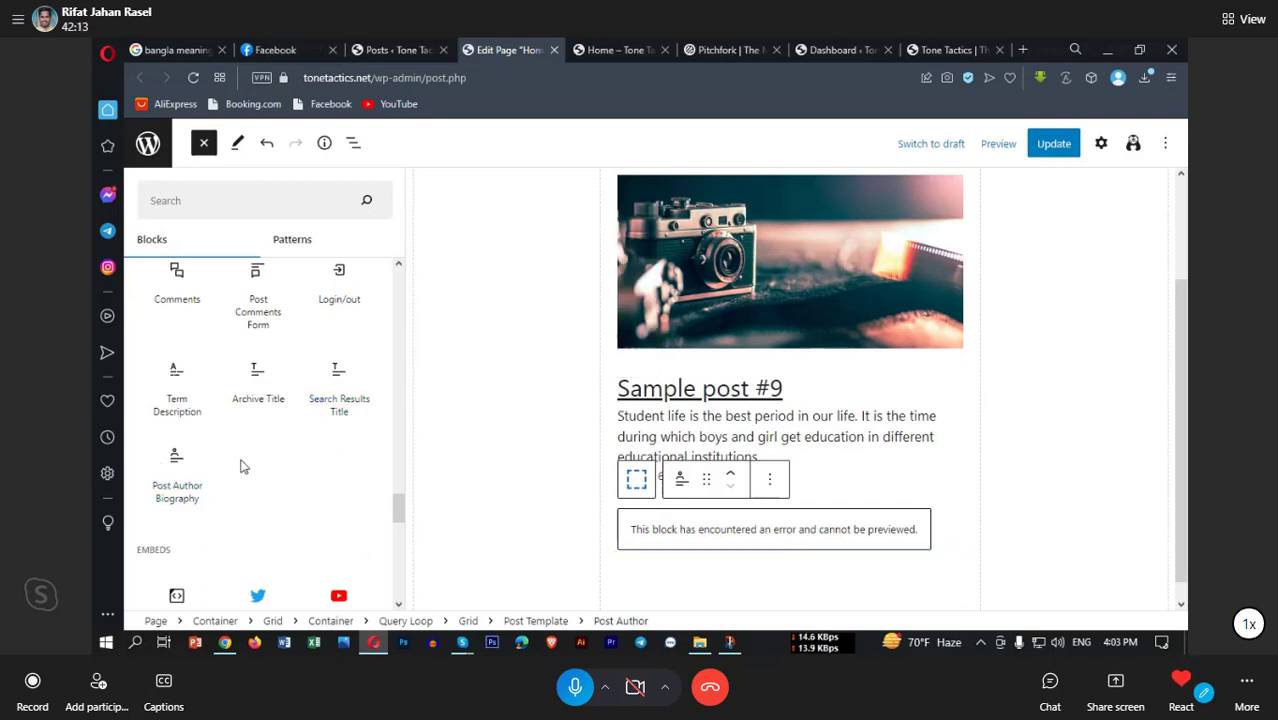
scroll(238, 462, down, 1)
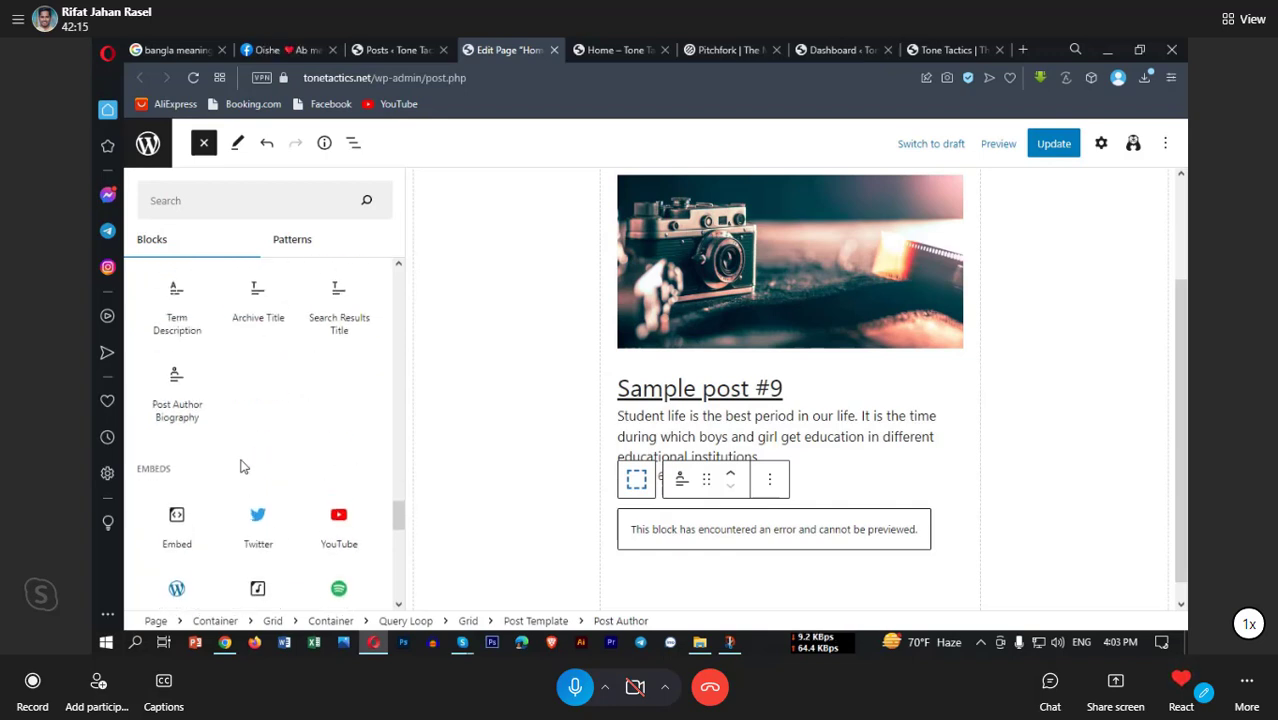
scroll(242, 466, down, 3)
scroll(245, 465, down, 4)
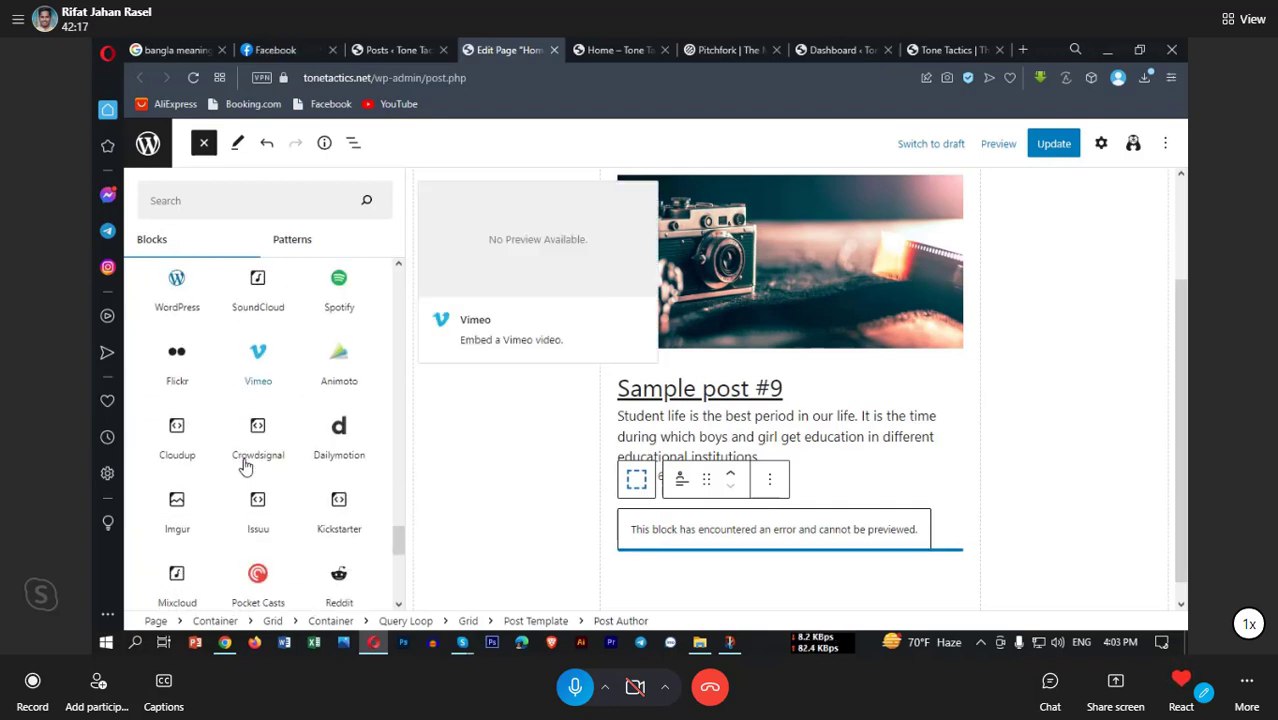
scroll(245, 460, down, 3)
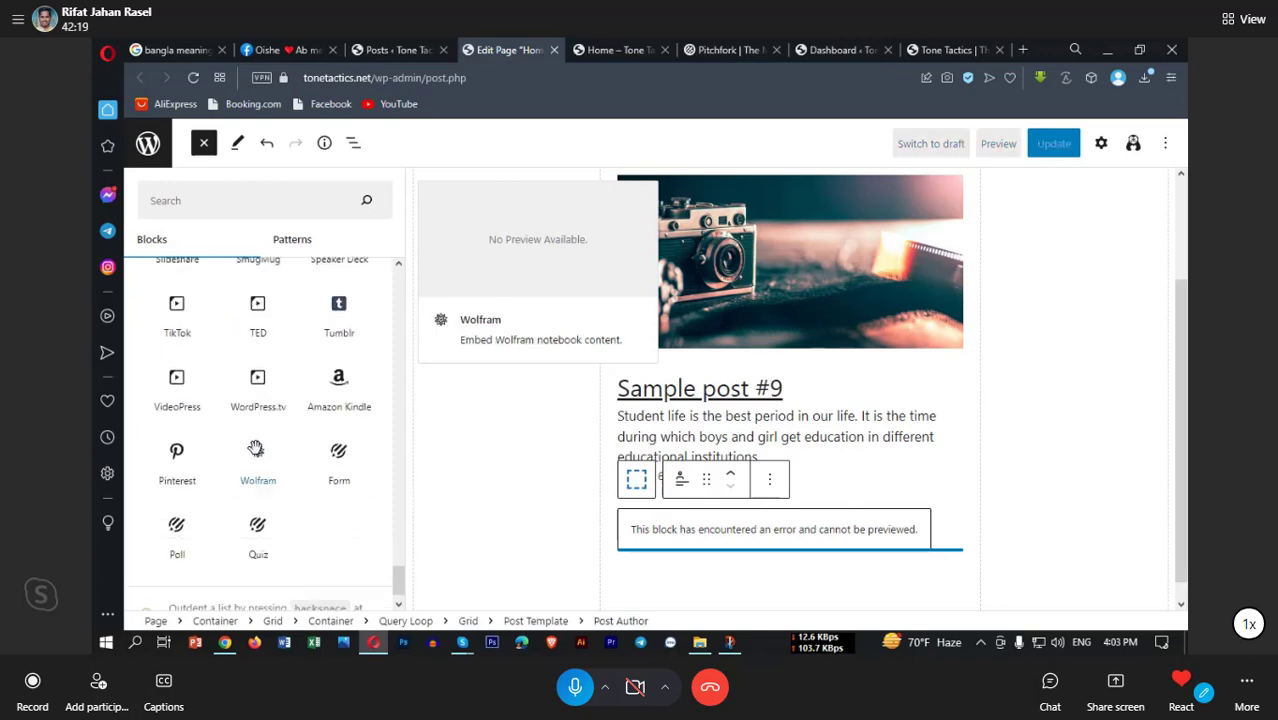
Step: Update the Home page and reload its published version to check the Post Author block's output
click(1054, 143)
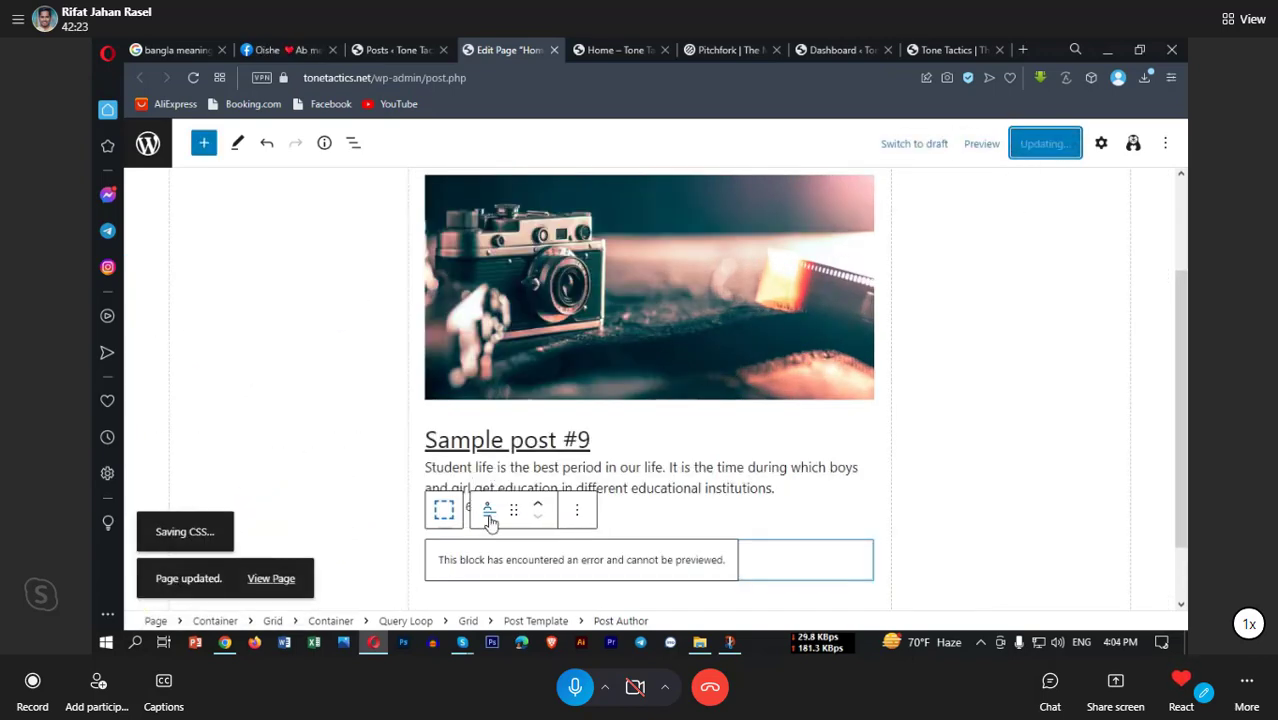
click(489, 514)
click(490, 516)
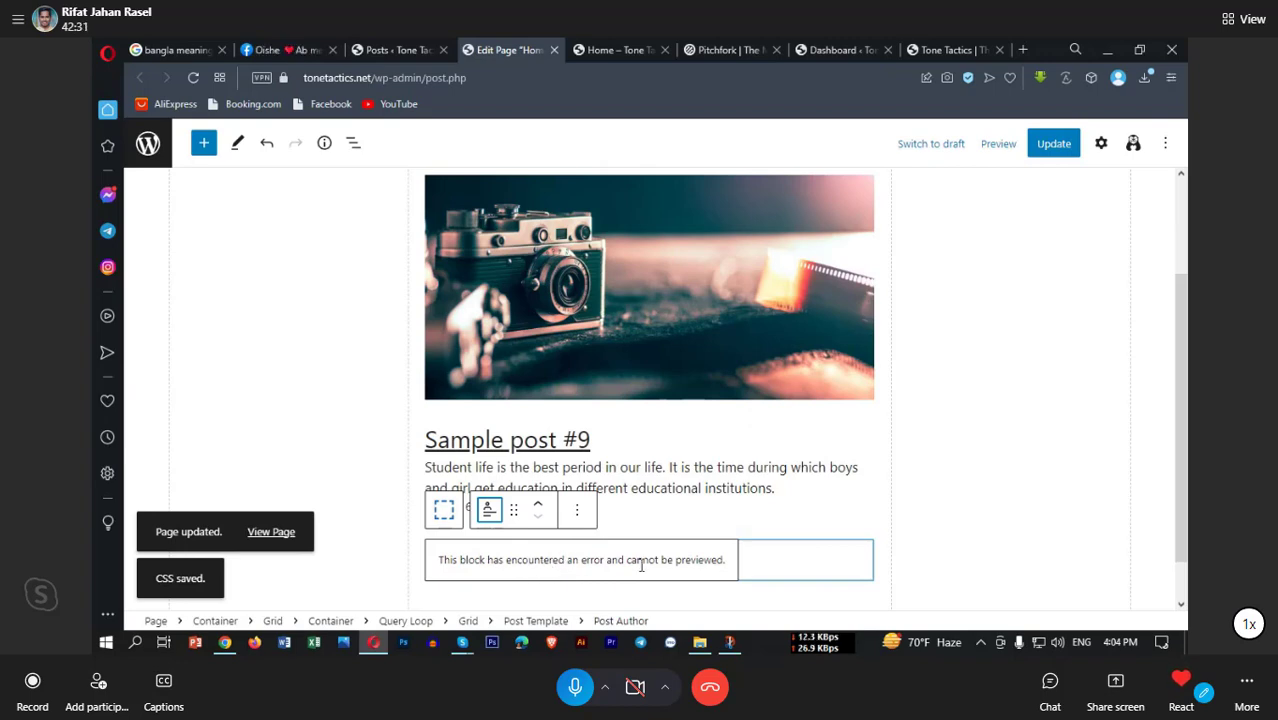
click(615, 49)
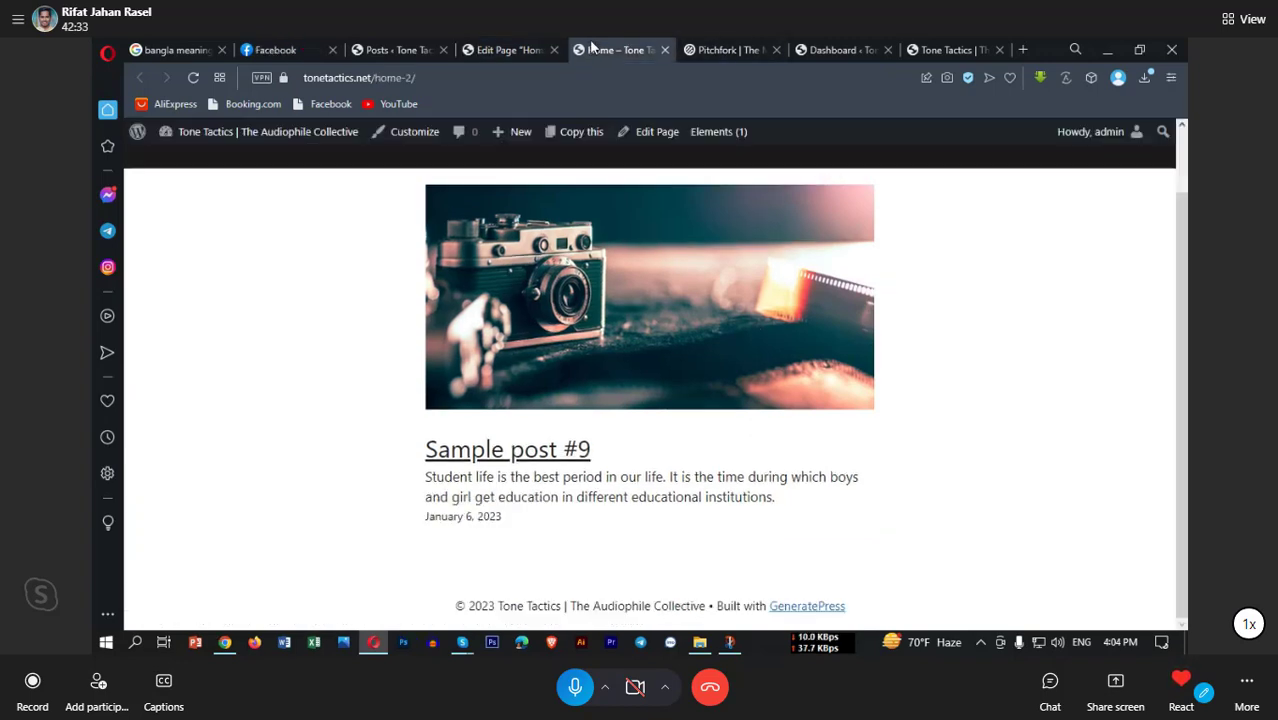
click(193, 77)
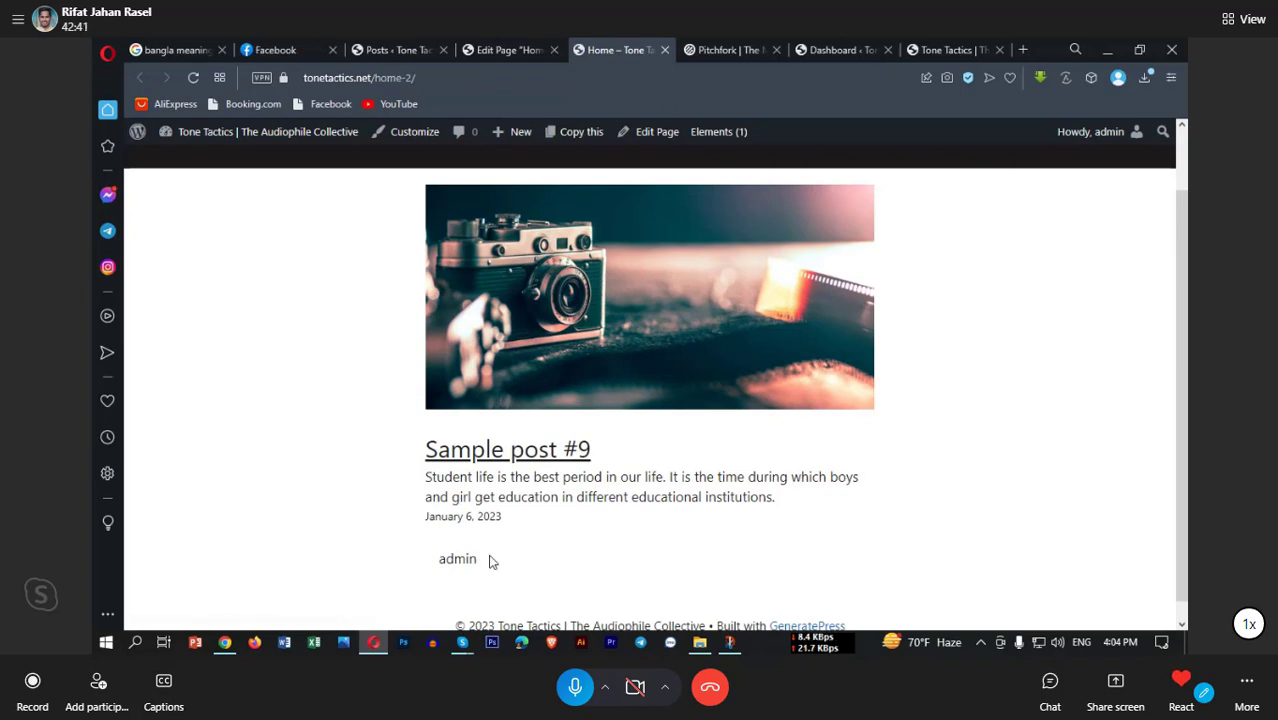
Step: Check the account menu on the Posts page and open Sample post #2 for editing
click(530, 50)
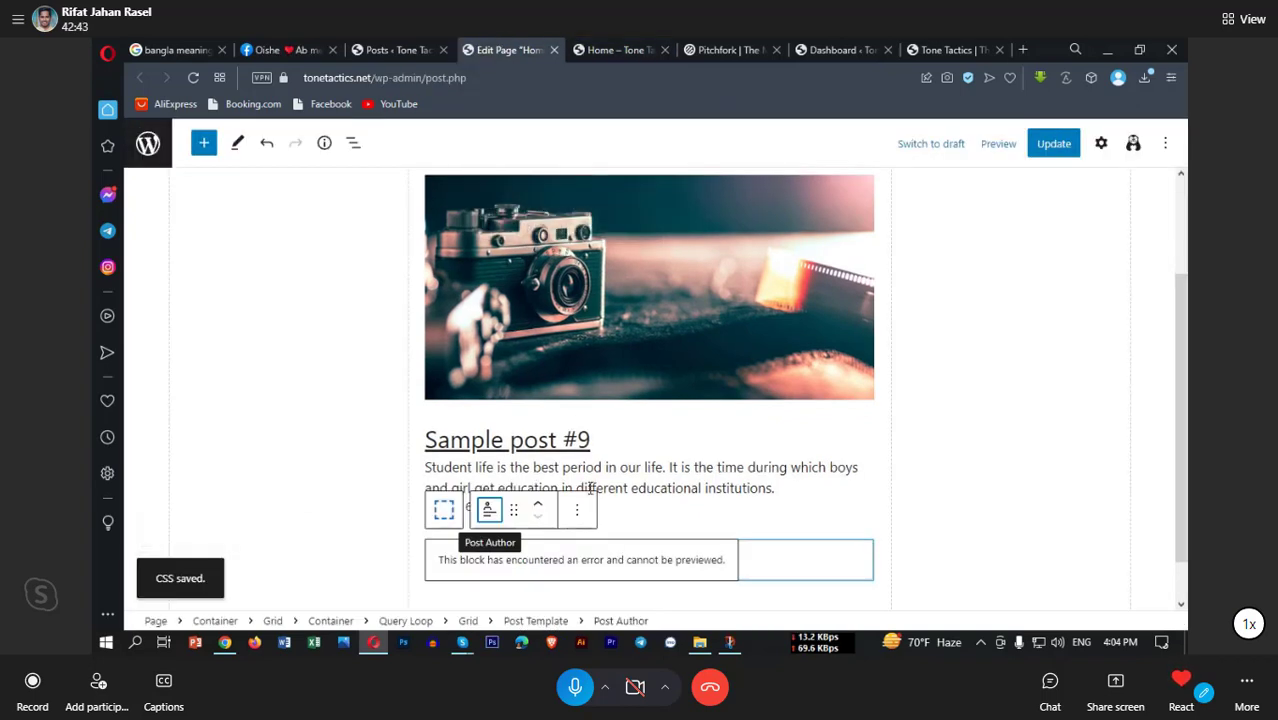
scroll(592, 563, down, 1)
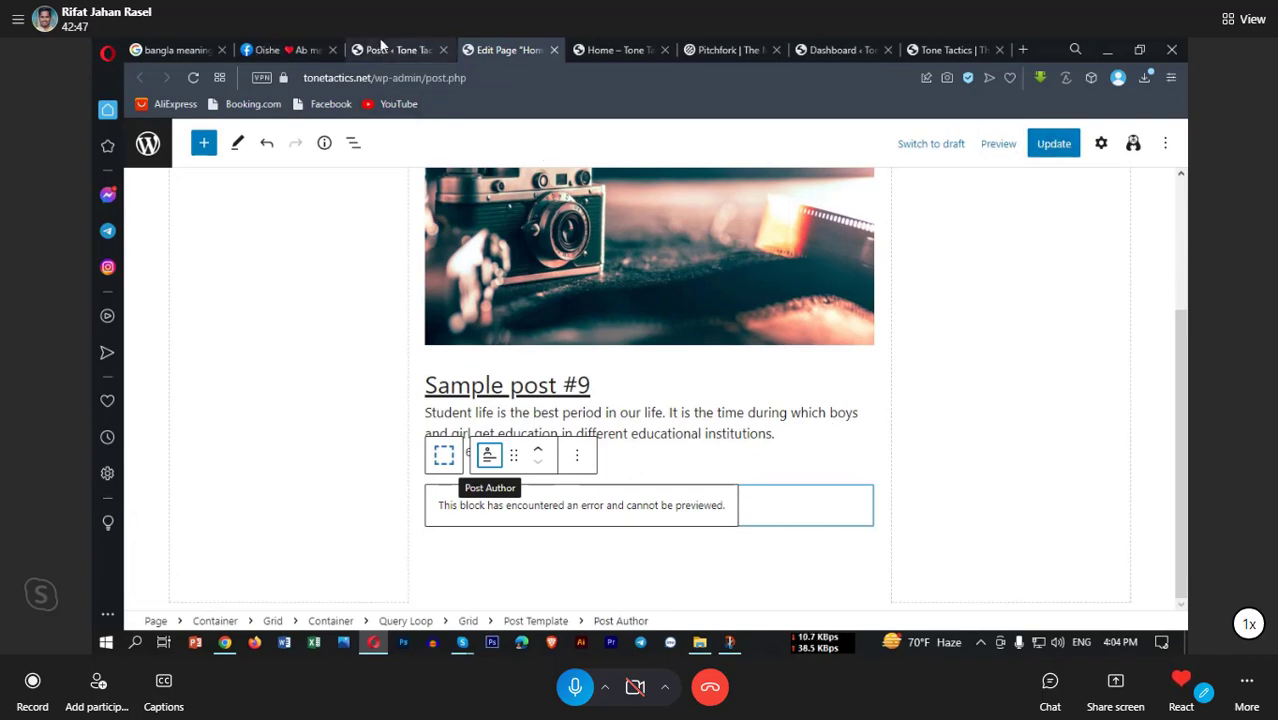
click(380, 46)
mouse_move(175, 286)
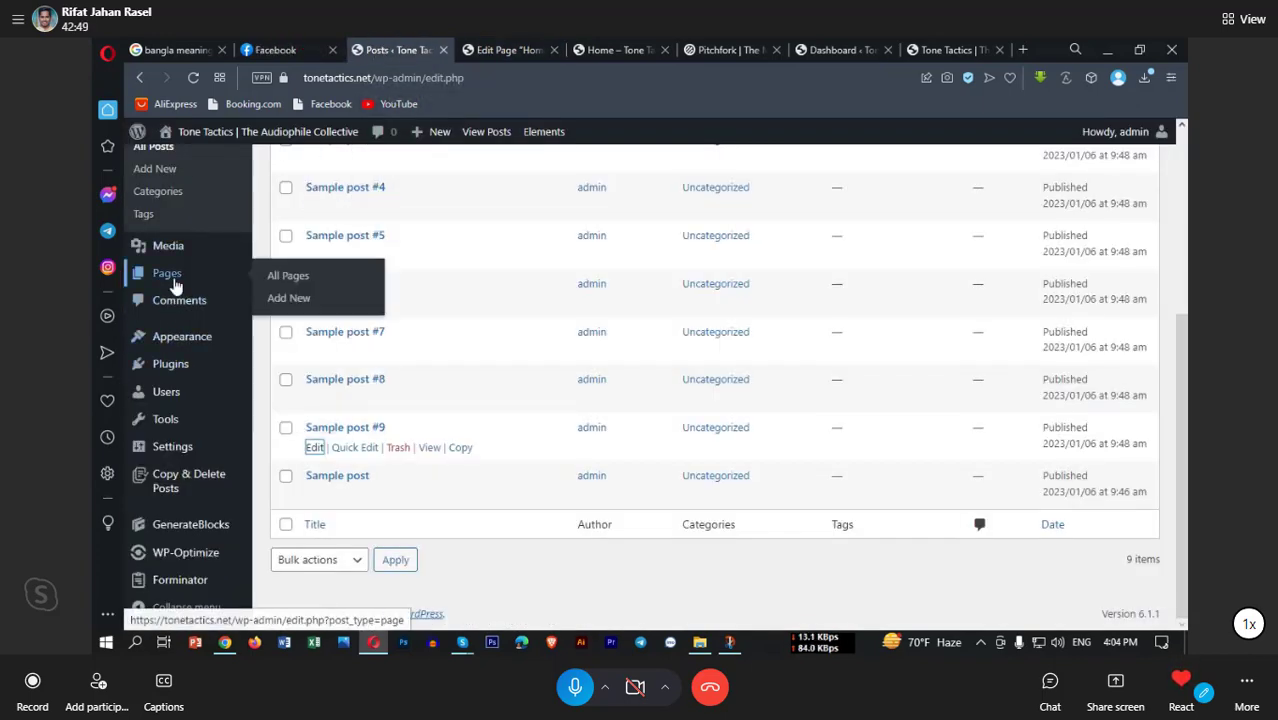
mouse_move(1168, 138)
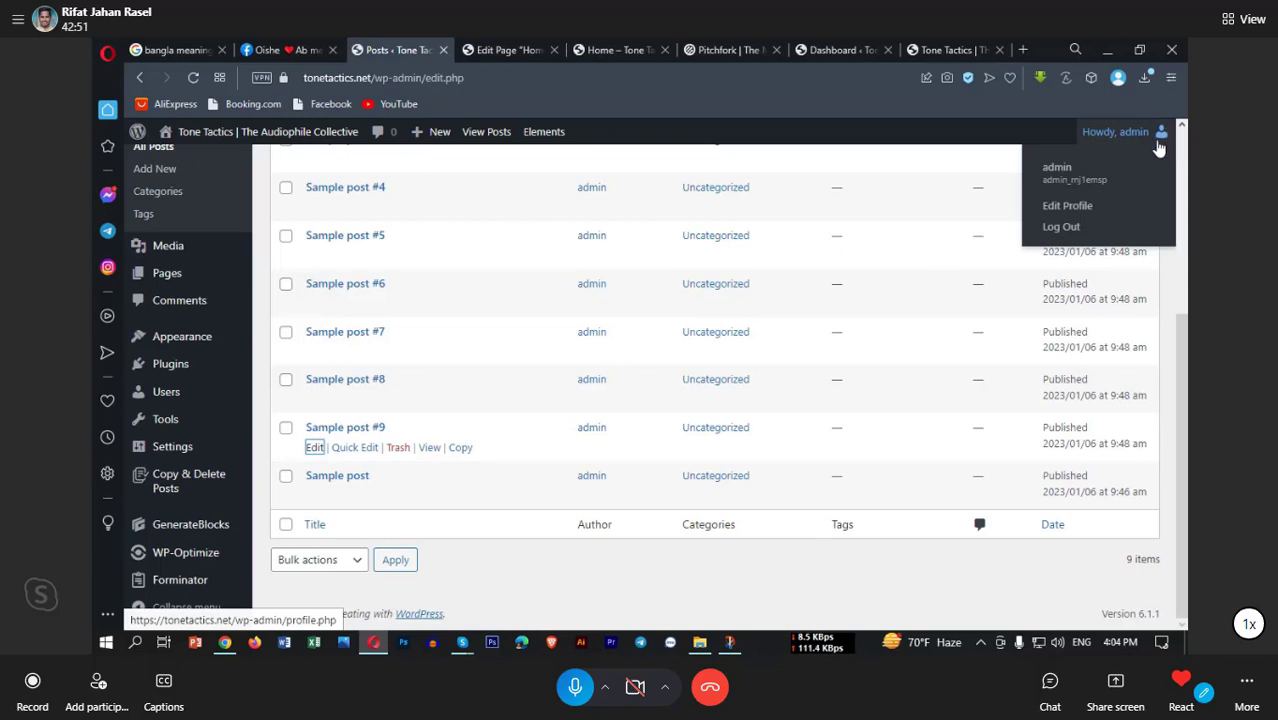
scroll(170, 487, up, 1)
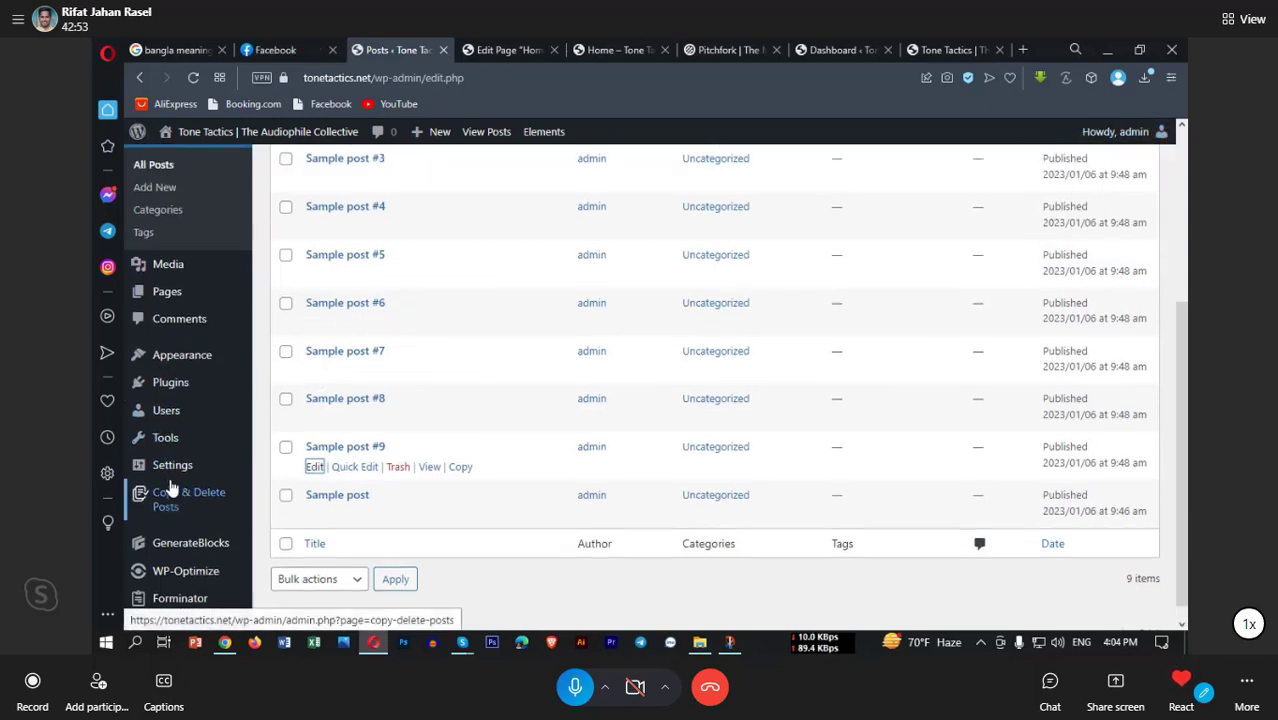
scroll(300, 456, up, 3)
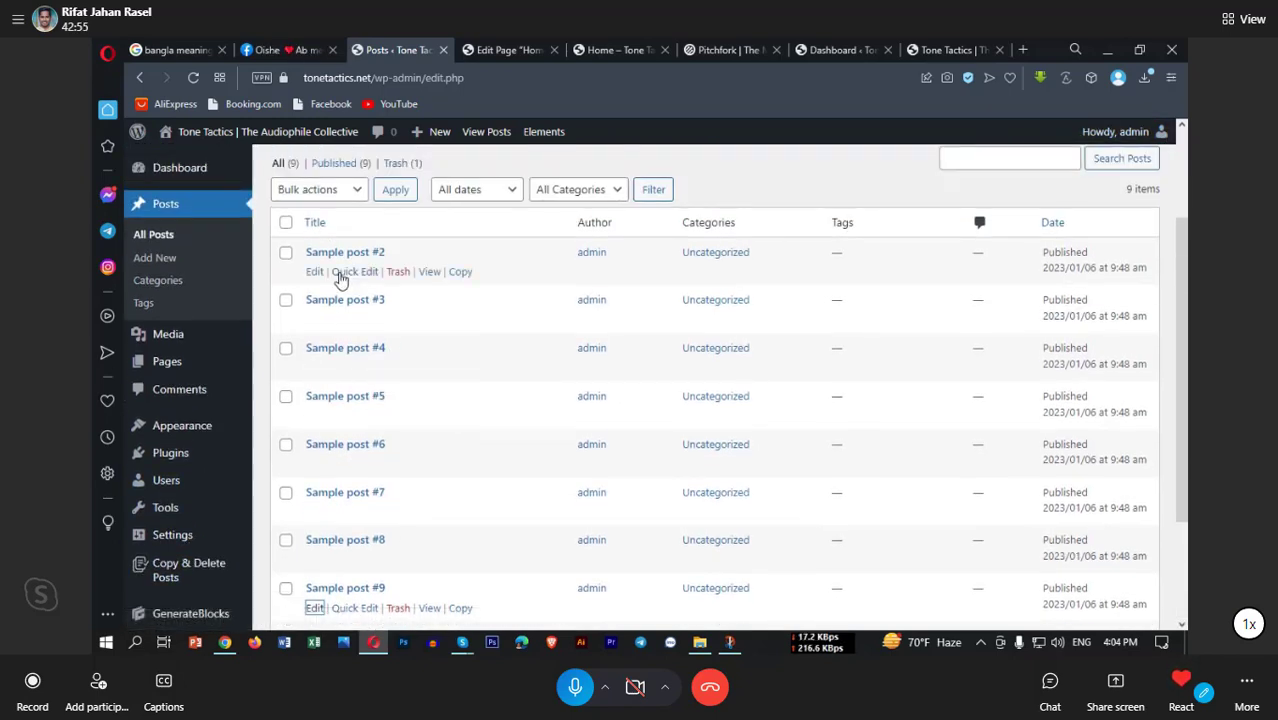
click(316, 274)
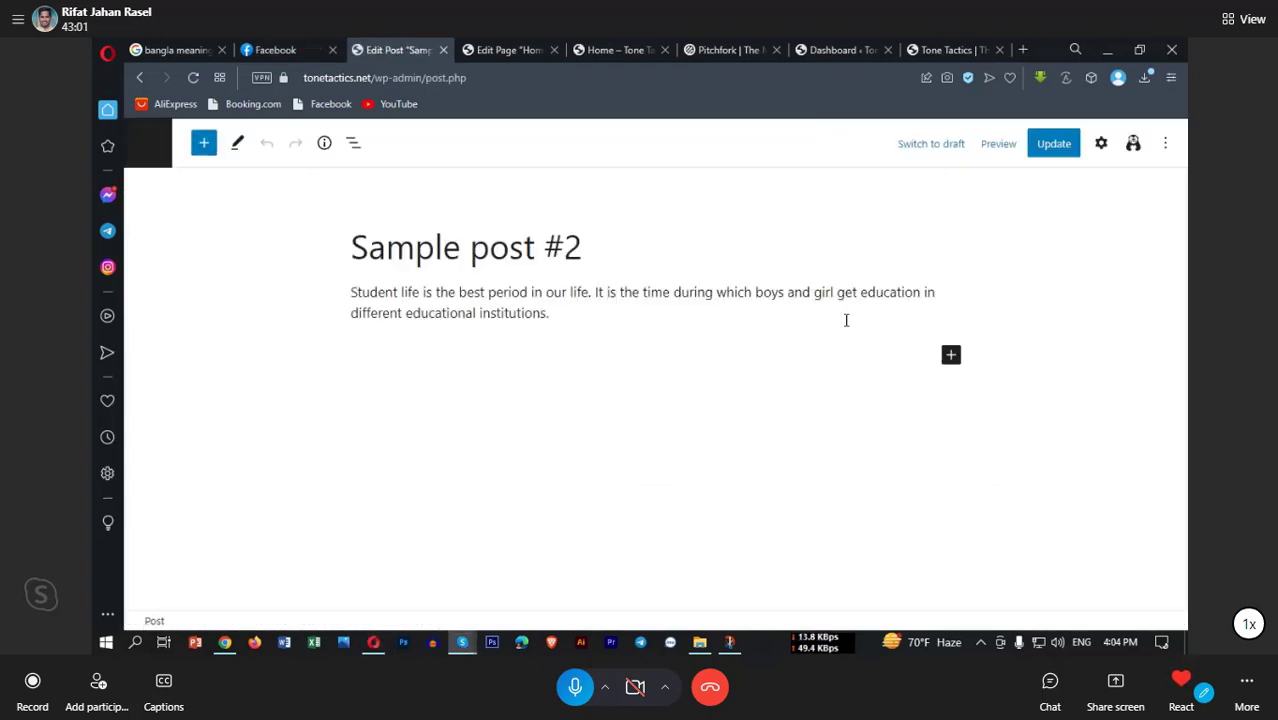
Step: Review Sample post #2's post settings, including the author choices, post format options and layout settings
click(1101, 145)
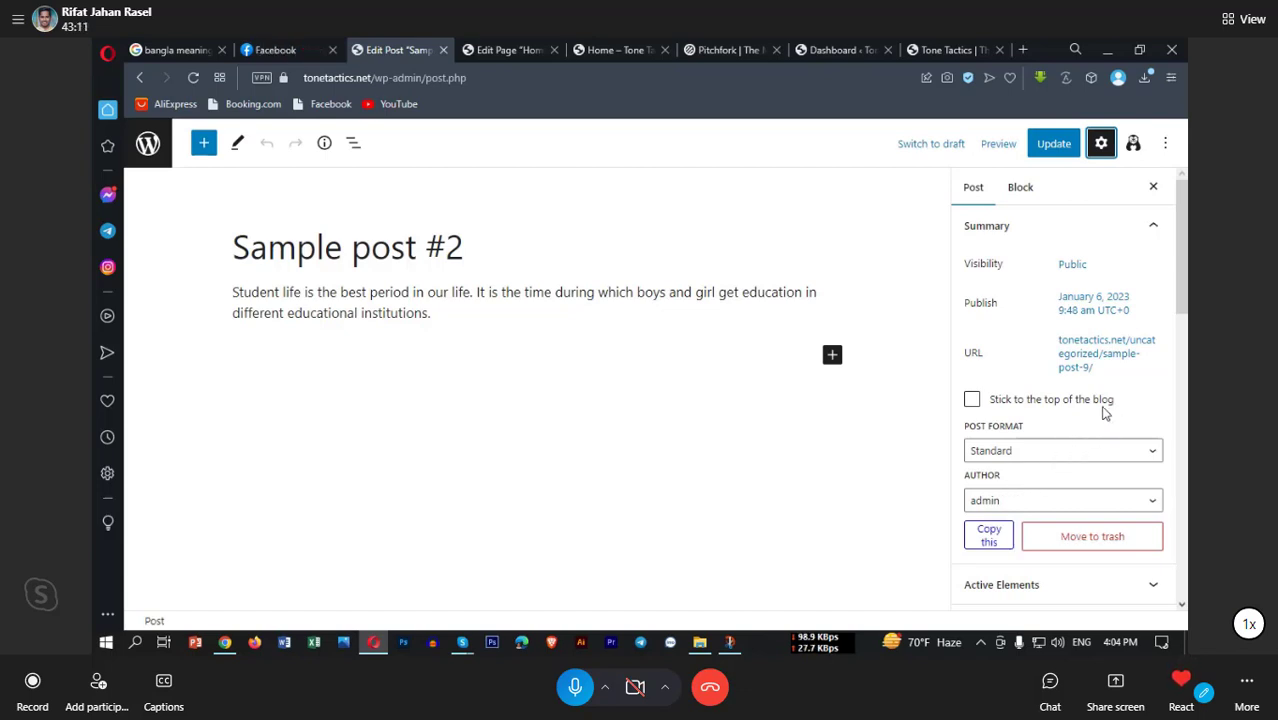
click(1067, 502)
click(1064, 503)
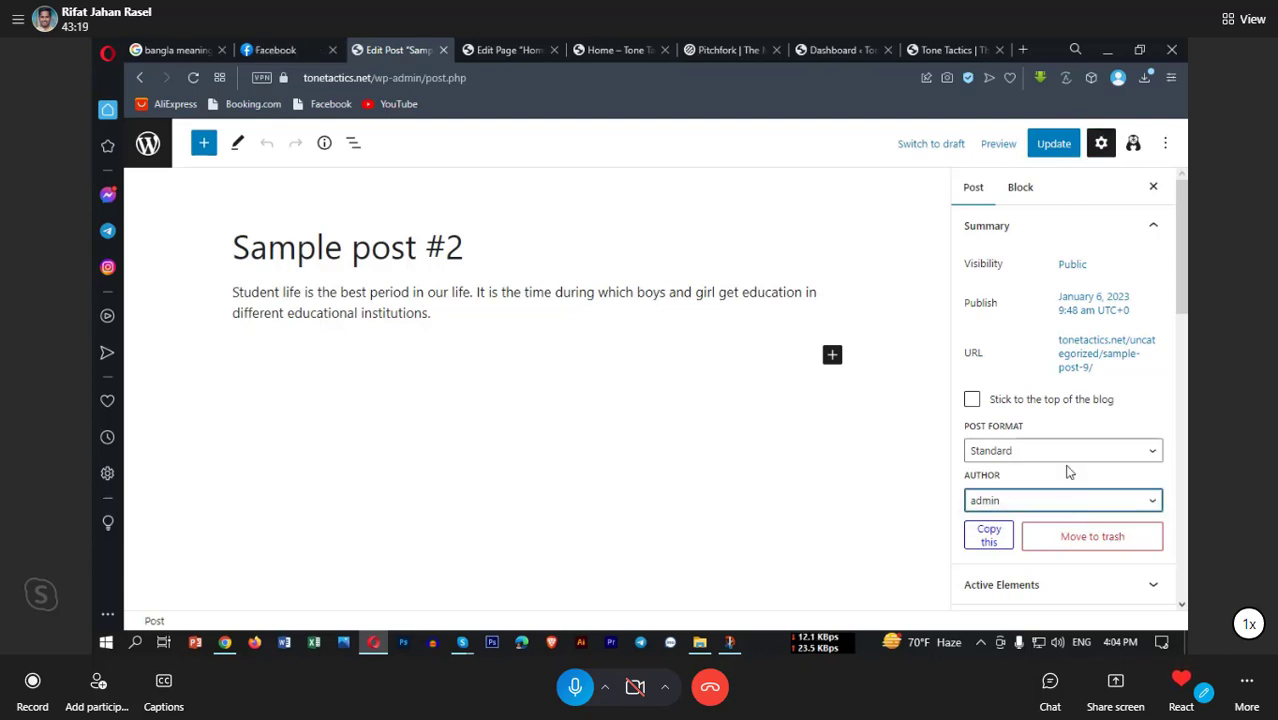
click(1062, 453)
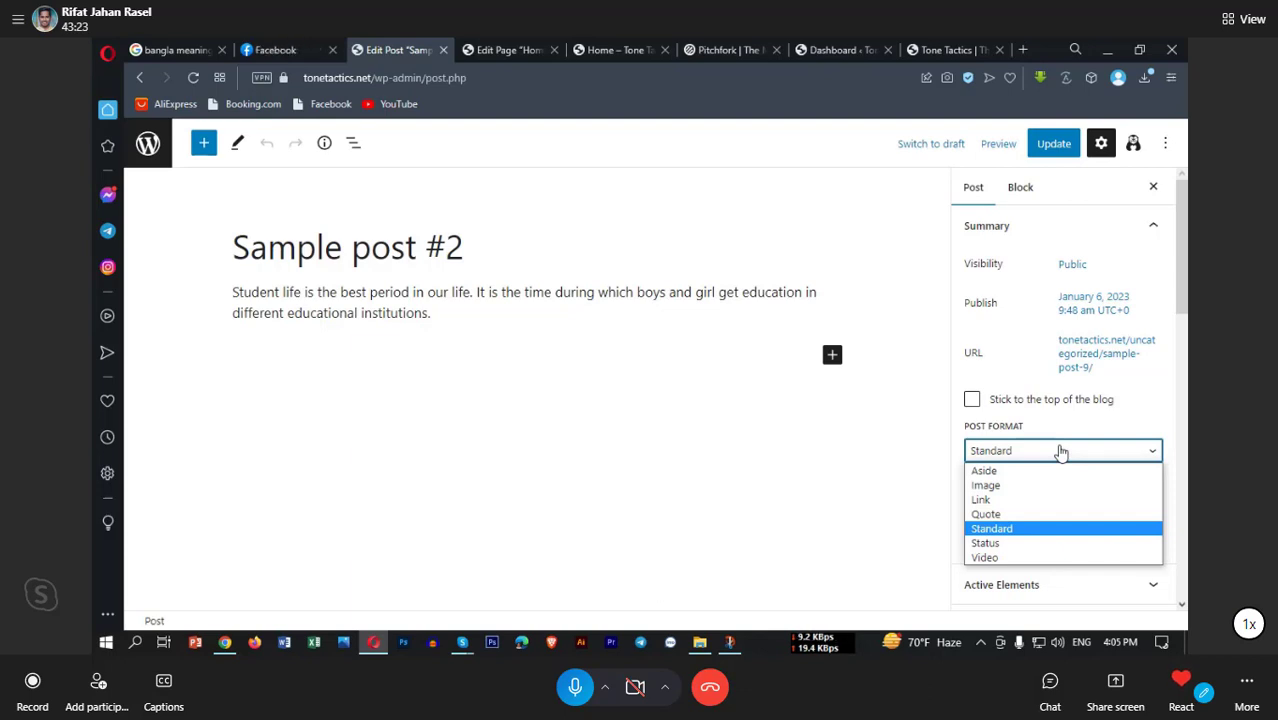
click(1061, 453)
scroll(1070, 491, down, 1)
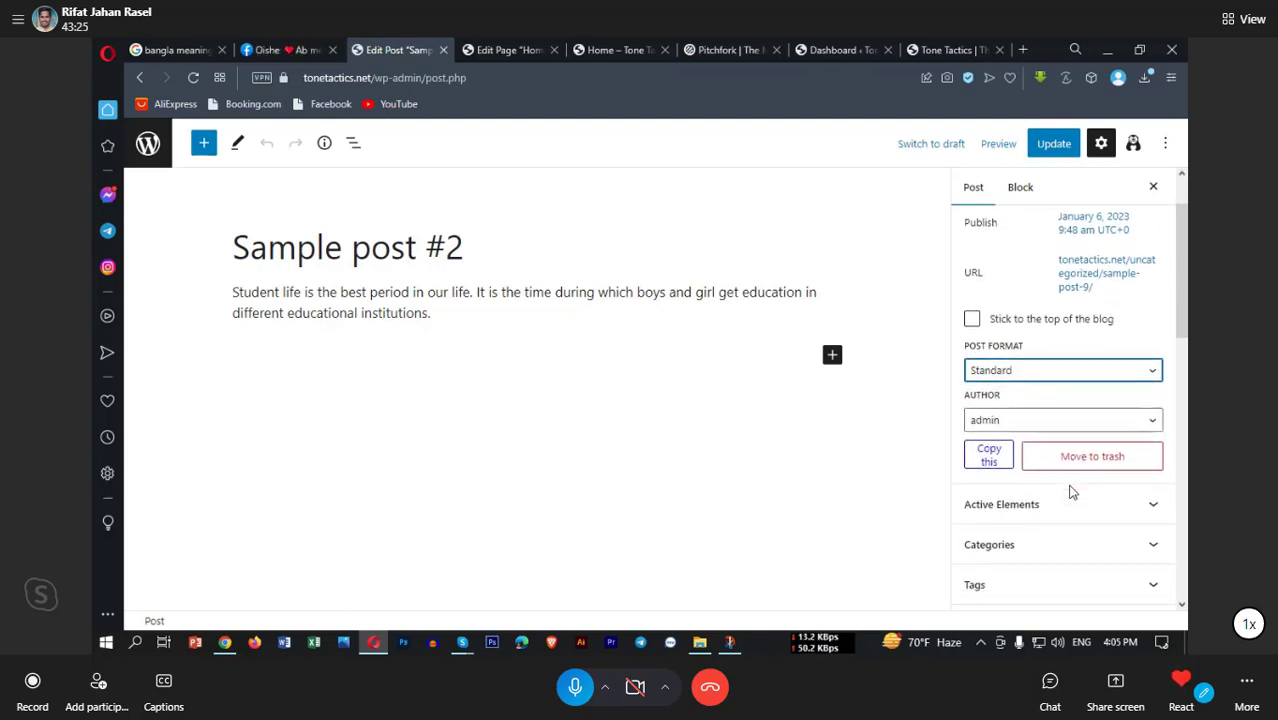
scroll(1065, 519, down, 1)
scroll(1066, 519, down, 5)
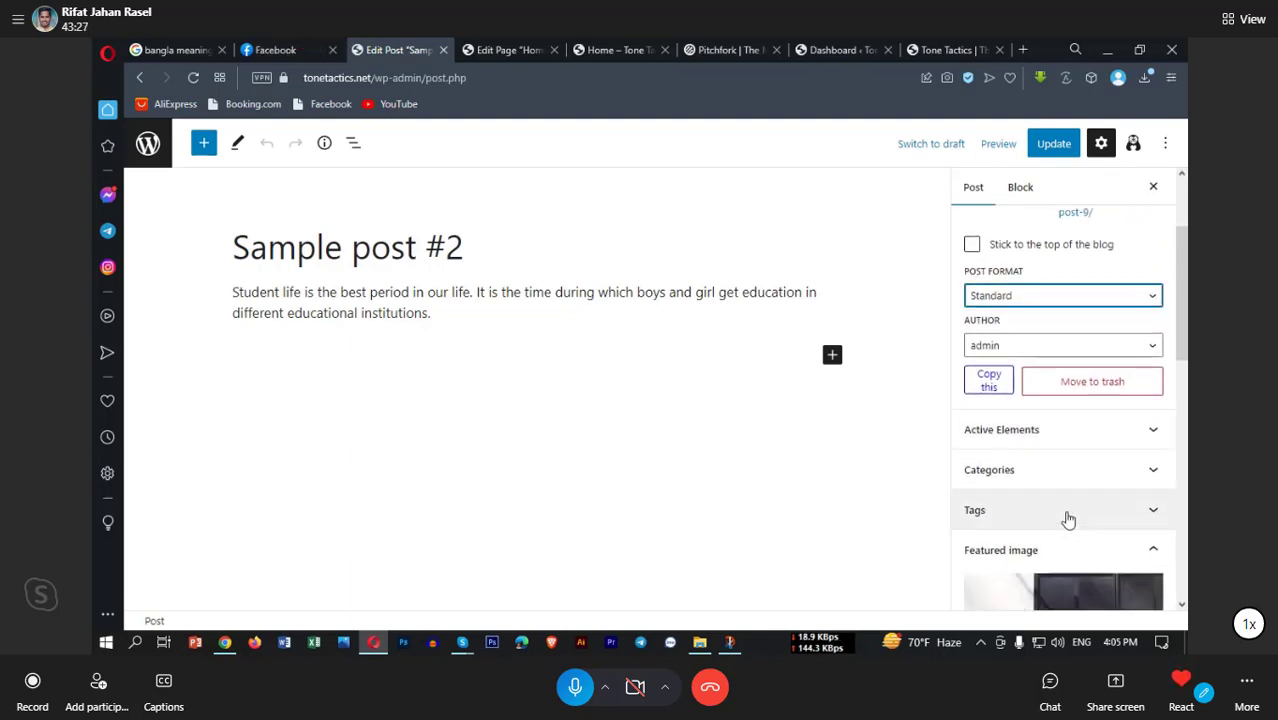
scroll(1076, 507, down, 1)
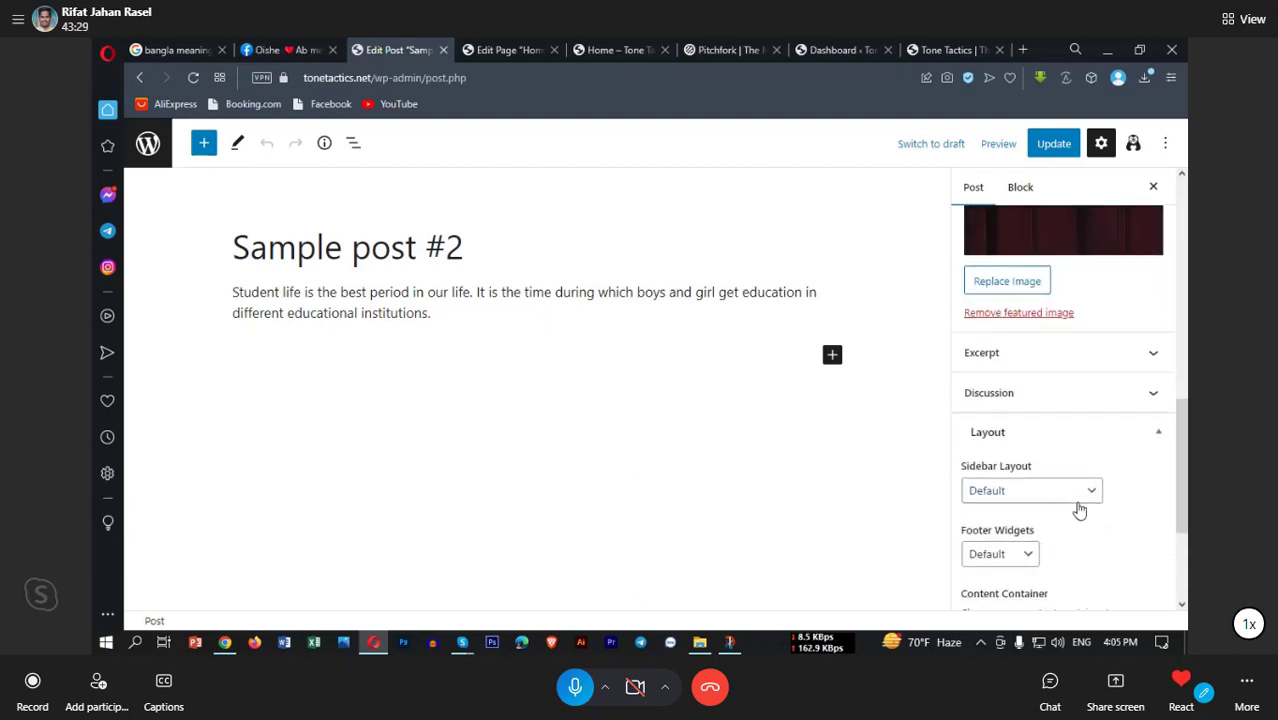
scroll(1080, 509, down, 3)
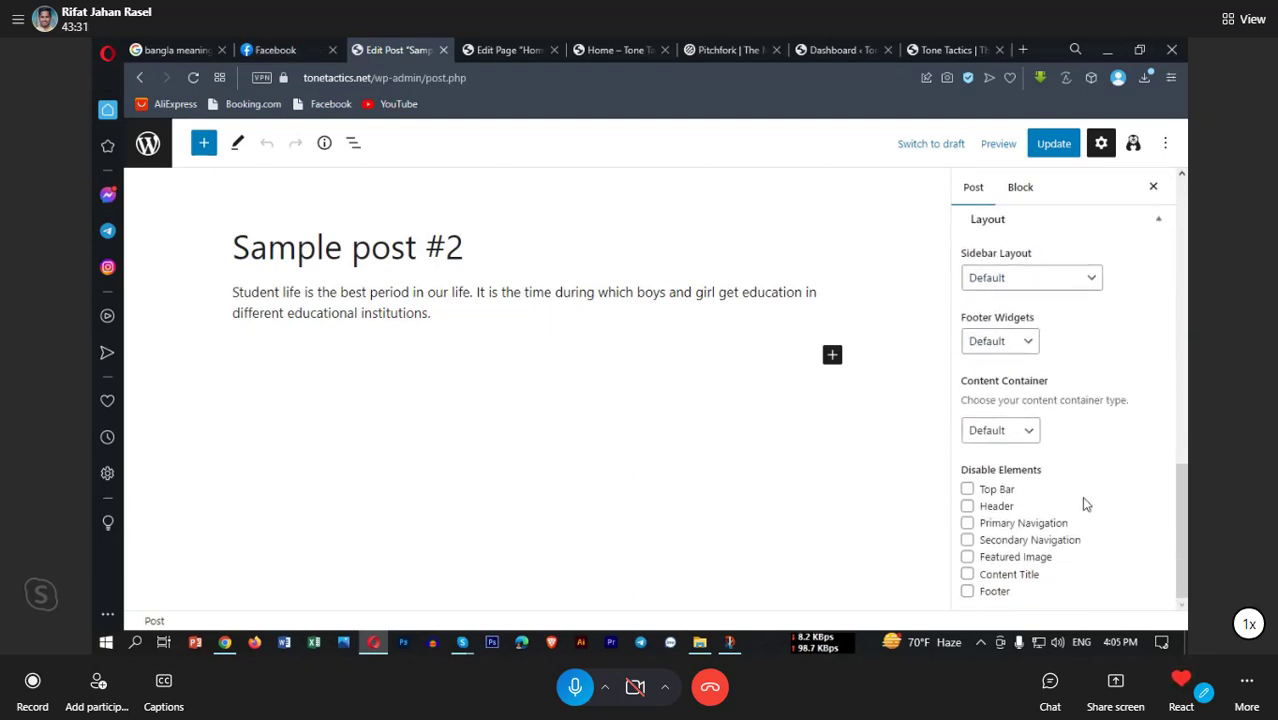
Step: Return to the Home page editor, select the Post Author block and browse the block library
scroll(1086, 503, up, 5)
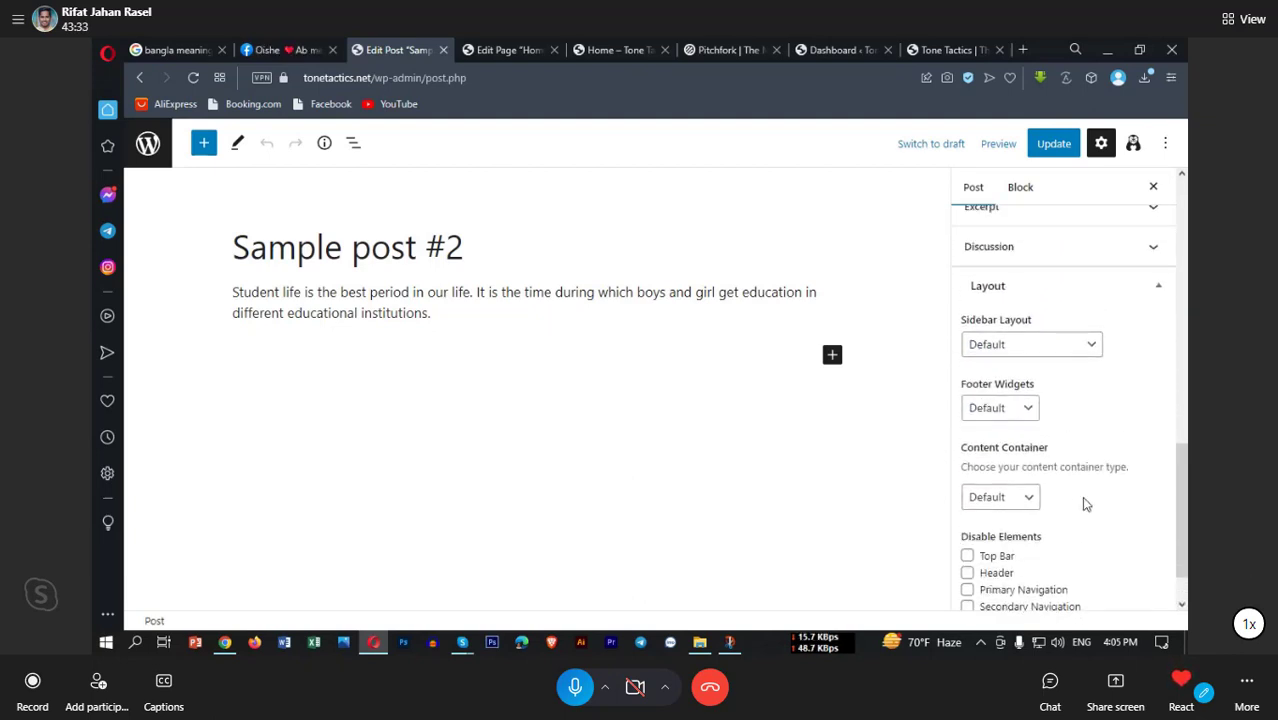
scroll(1081, 496, up, 4)
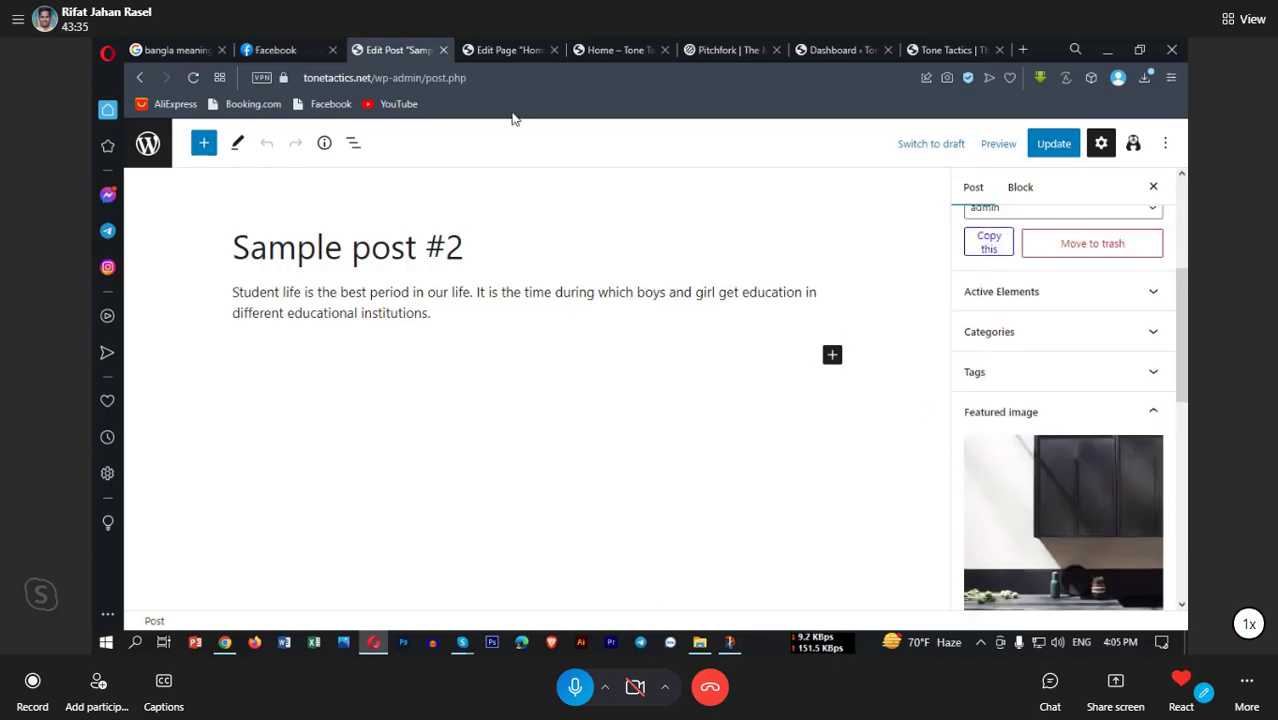
click(487, 47)
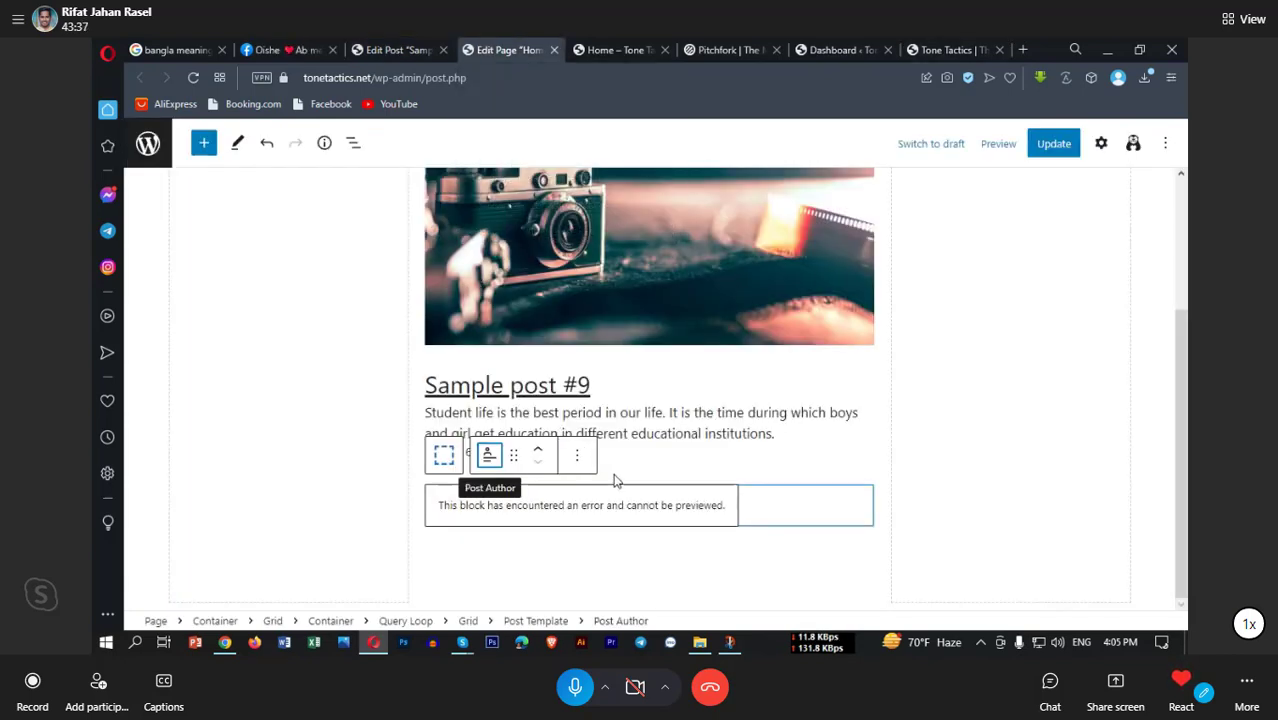
click(598, 506)
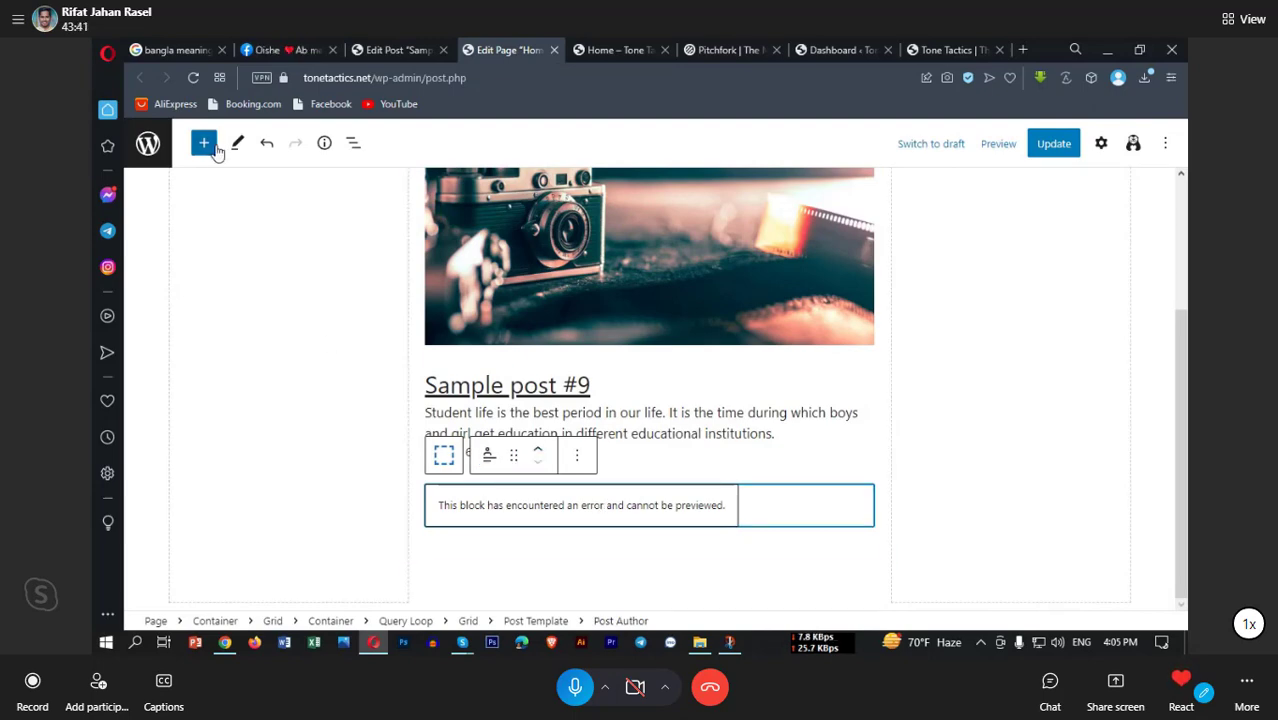
click(204, 144)
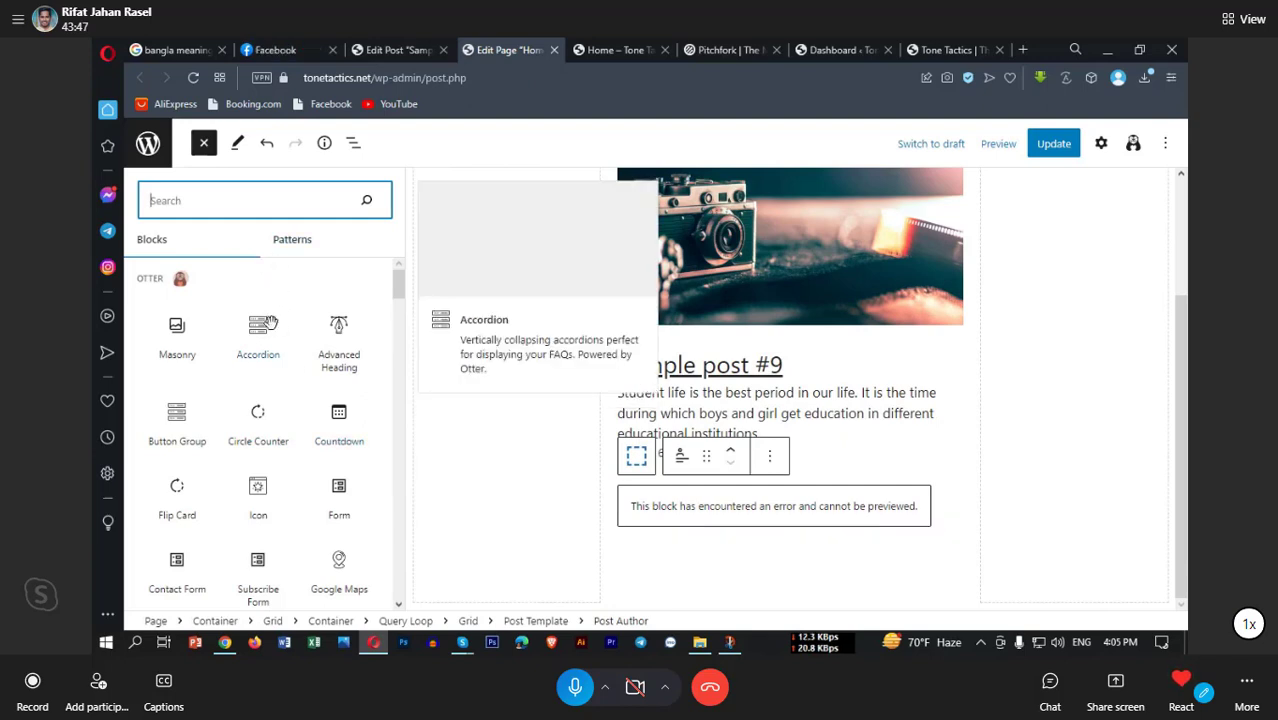
scroll(255, 390, down, 2)
scroll(257, 388, down, 3)
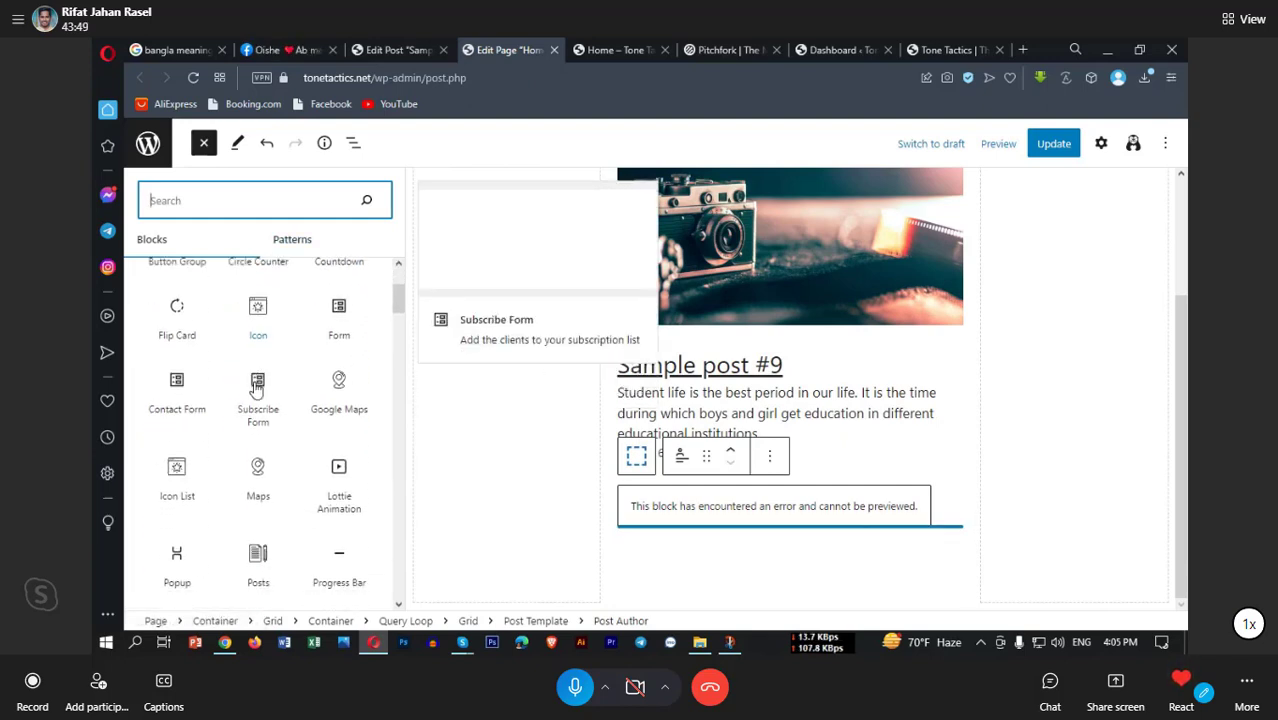
Step: Check the block settings of the Post Author block and of the post excerpt above it
click(685, 505)
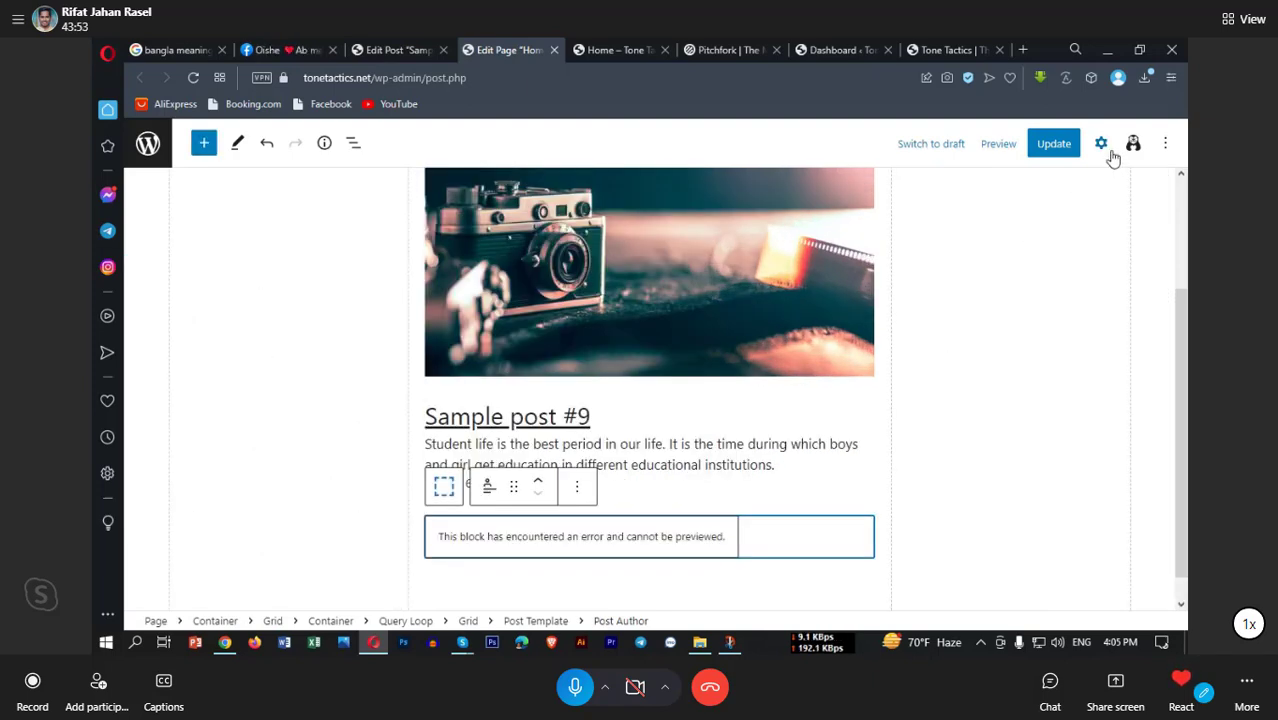
click(1101, 144)
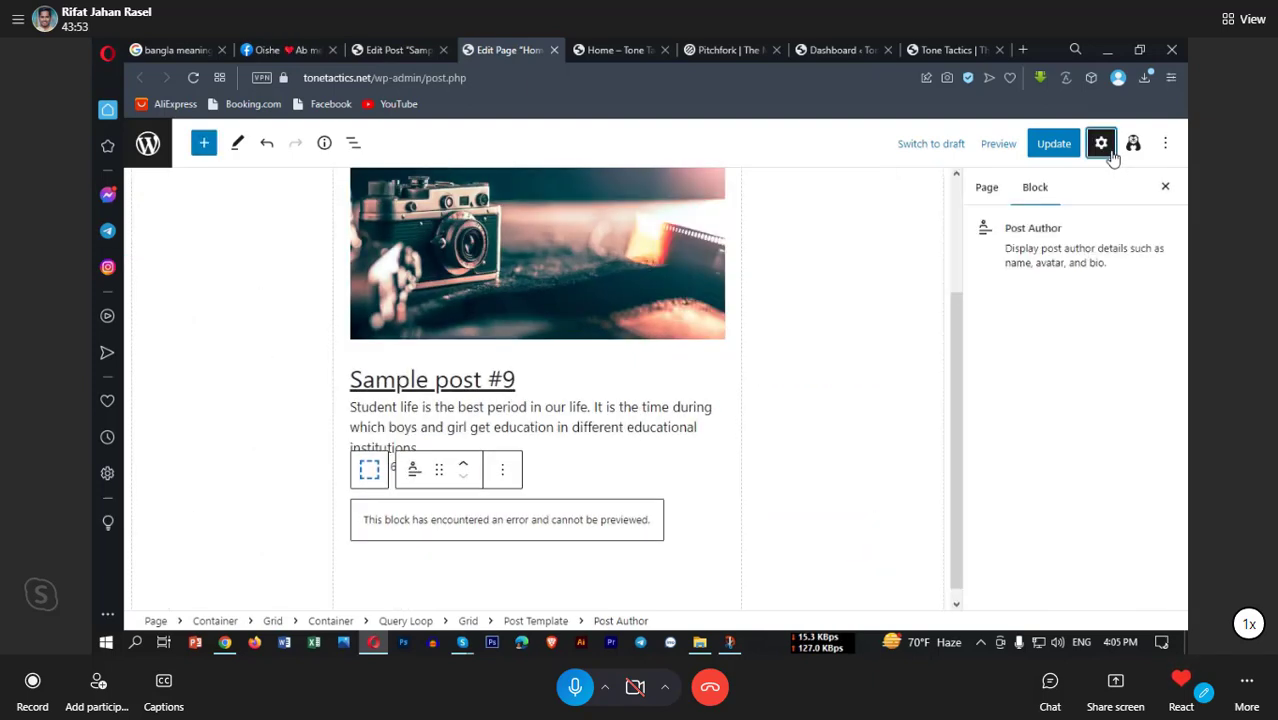
click(988, 190)
click(1033, 198)
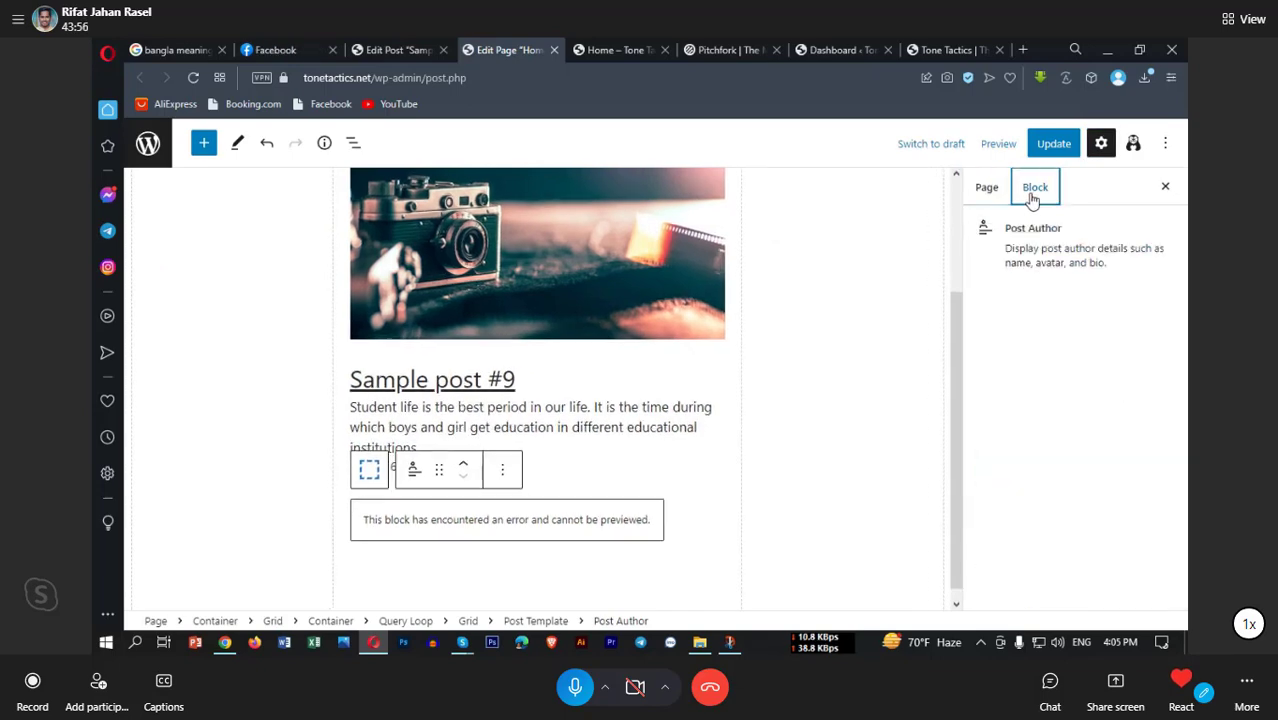
click(559, 426)
scroll(1078, 477, down, 5)
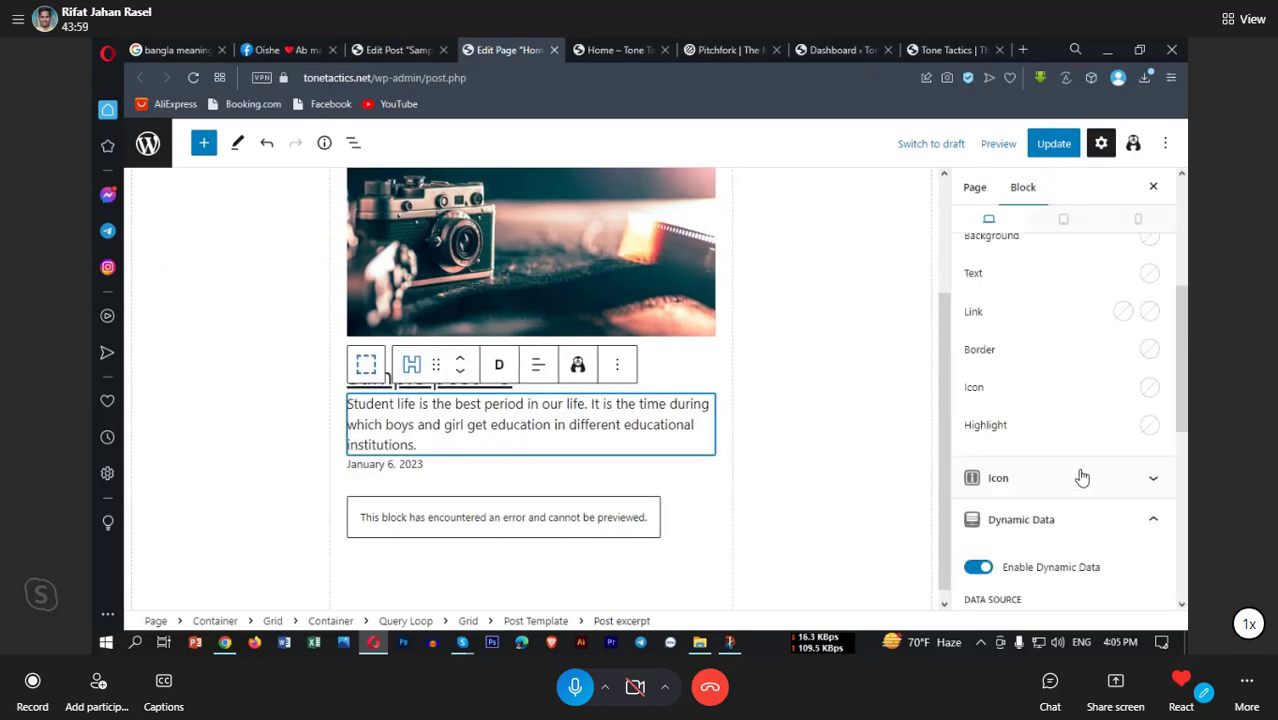
Step: Insert a Post Author Biography block from the Theme blocks between the post date and the Post Author block
click(203, 143)
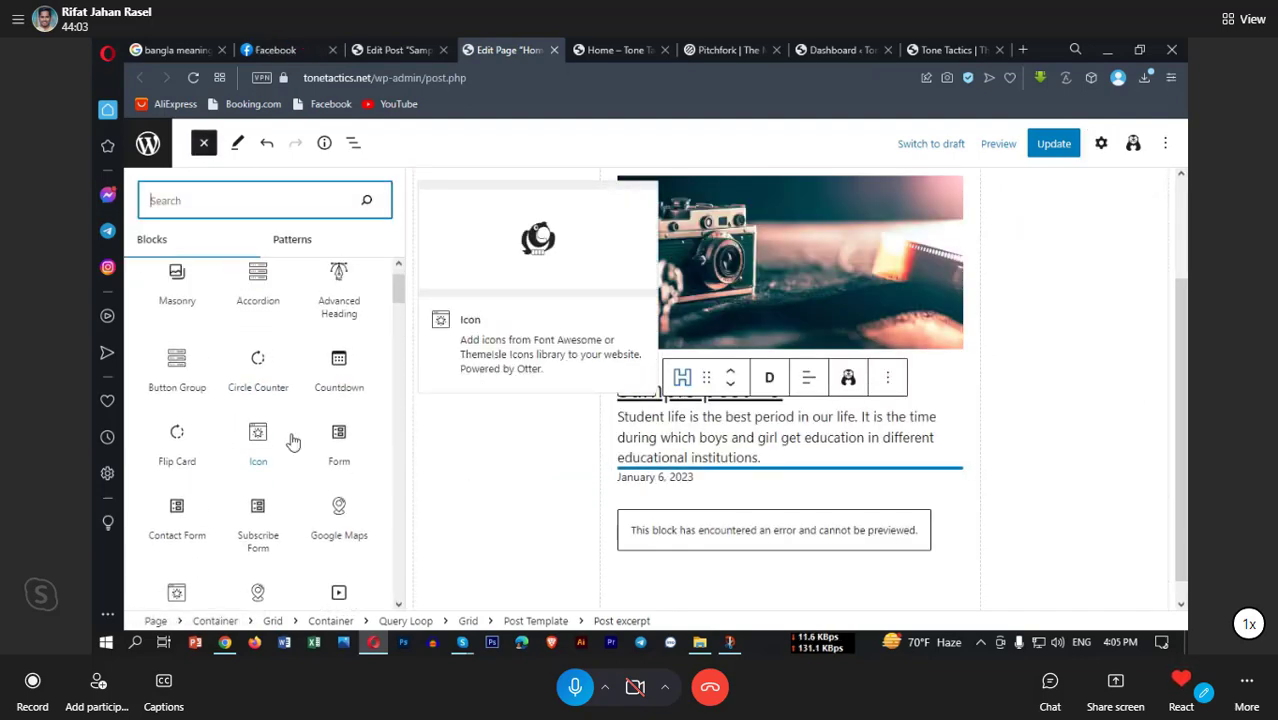
scroll(300, 432, down, 4)
drag(398, 334, 380, 606)
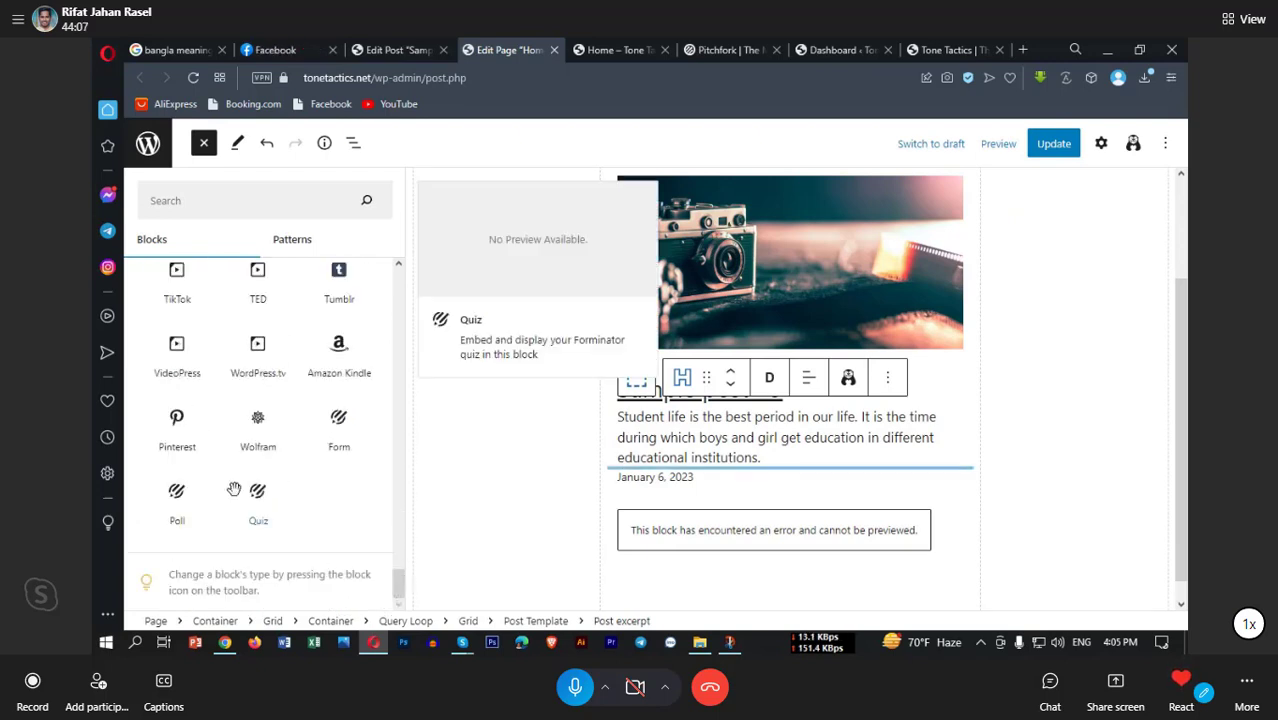
scroll(230, 480, up, 3)
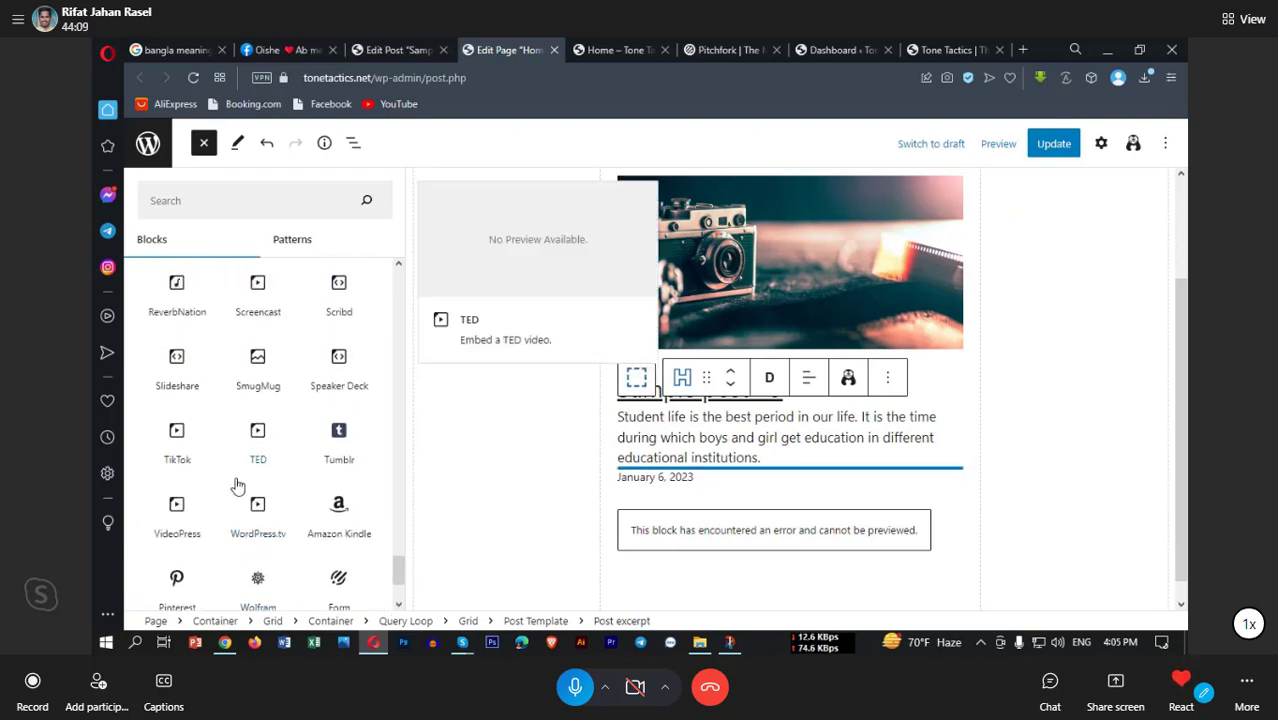
scroll(237, 485, up, 3)
scroll(240, 480, up, 3)
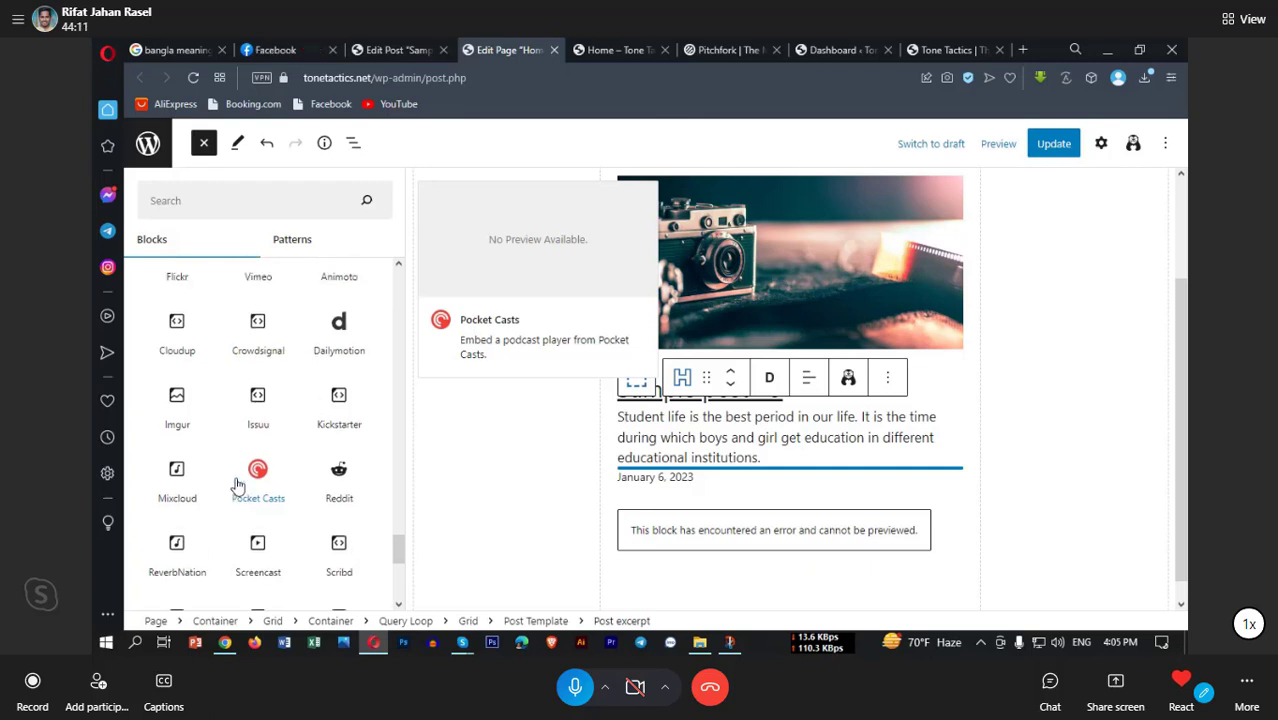
scroll(284, 459, up, 2)
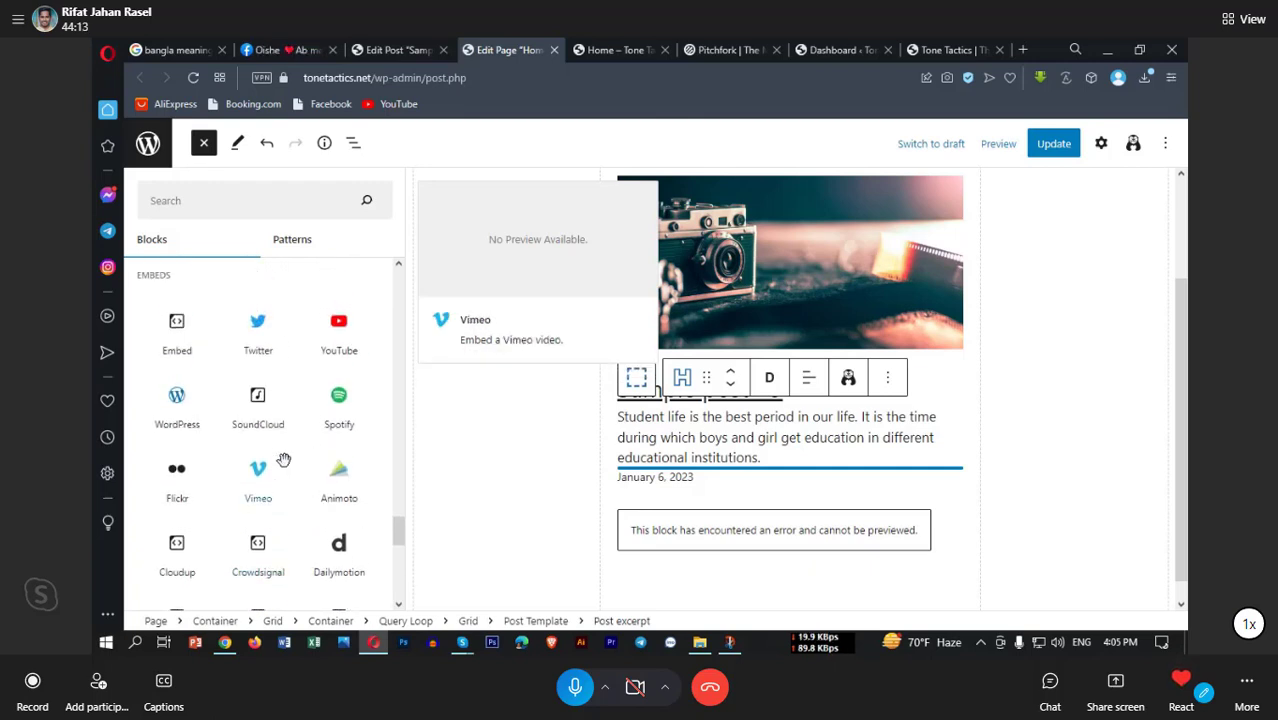
scroll(284, 459, up, 2)
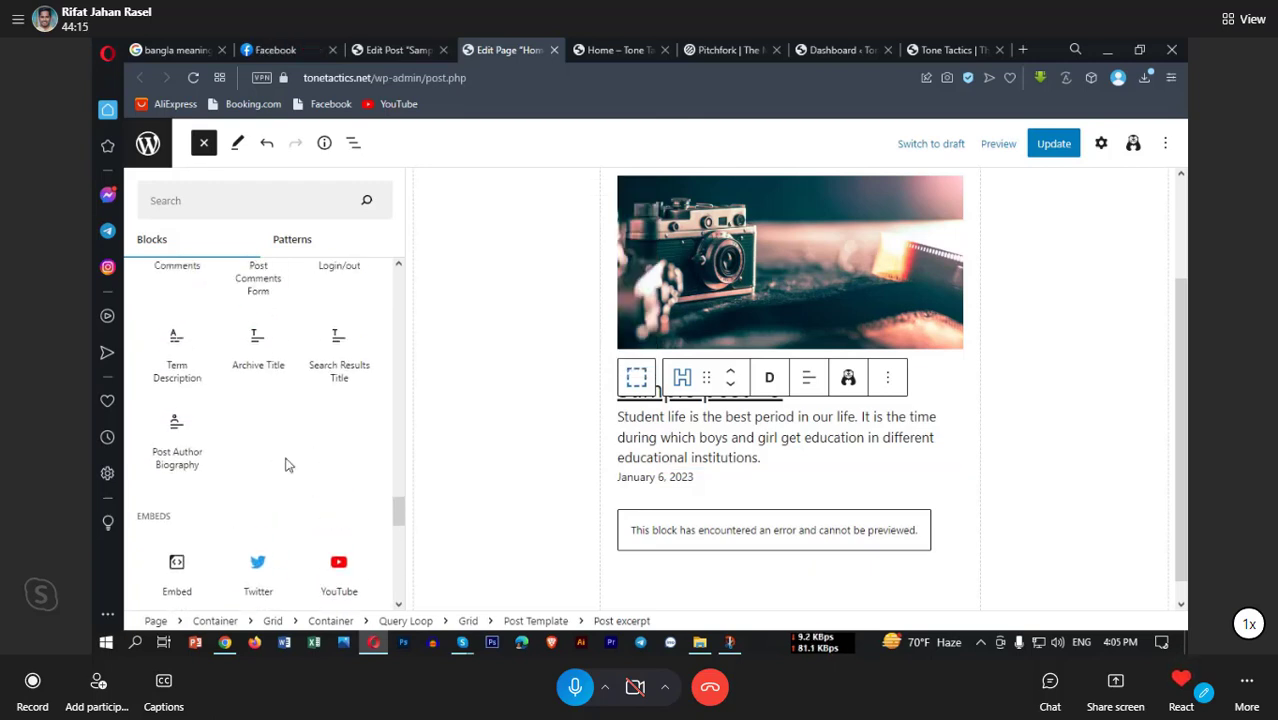
drag(168, 428, 697, 500)
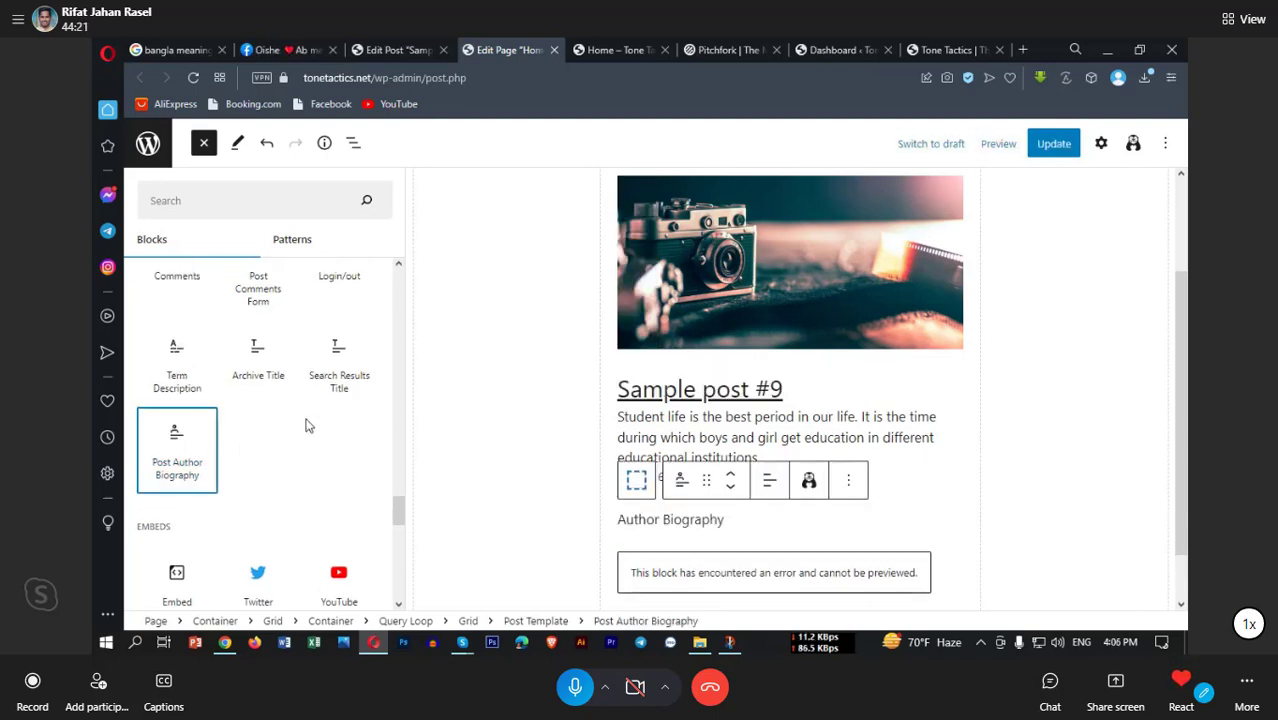
scroll(308, 426, up, 2)
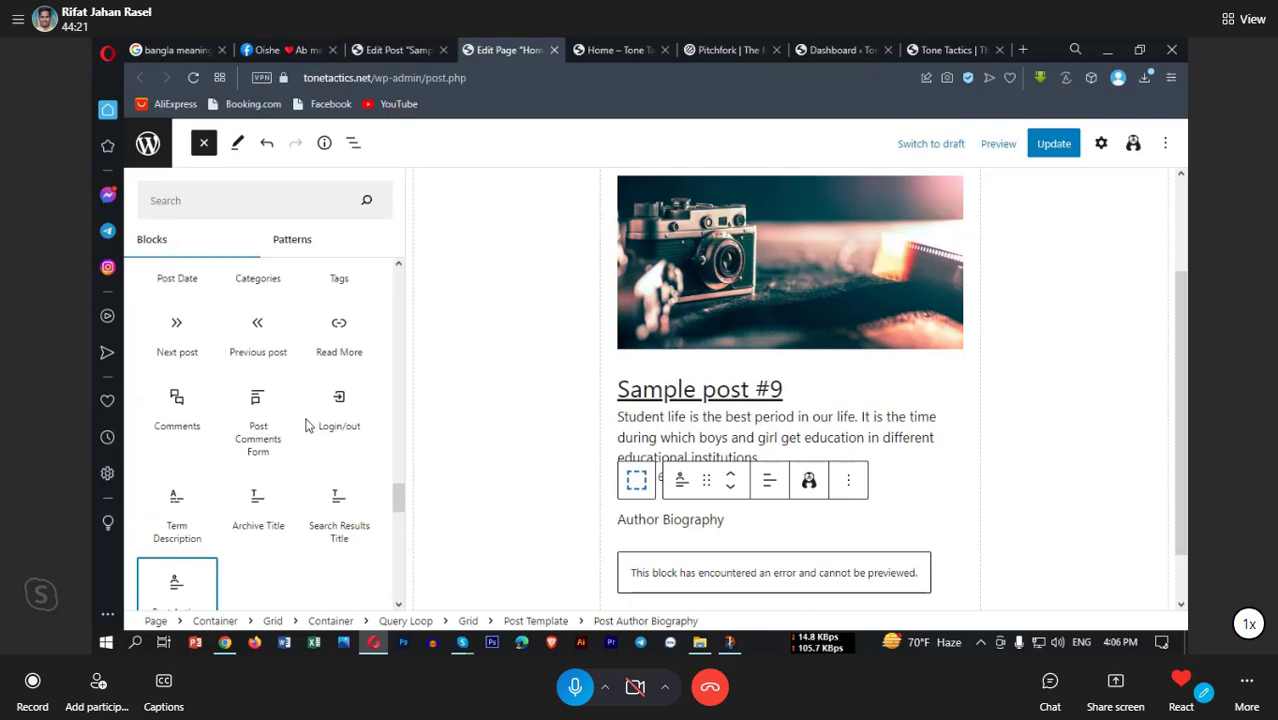
Step: Examine the Post Author Biography block's settings
click(677, 517)
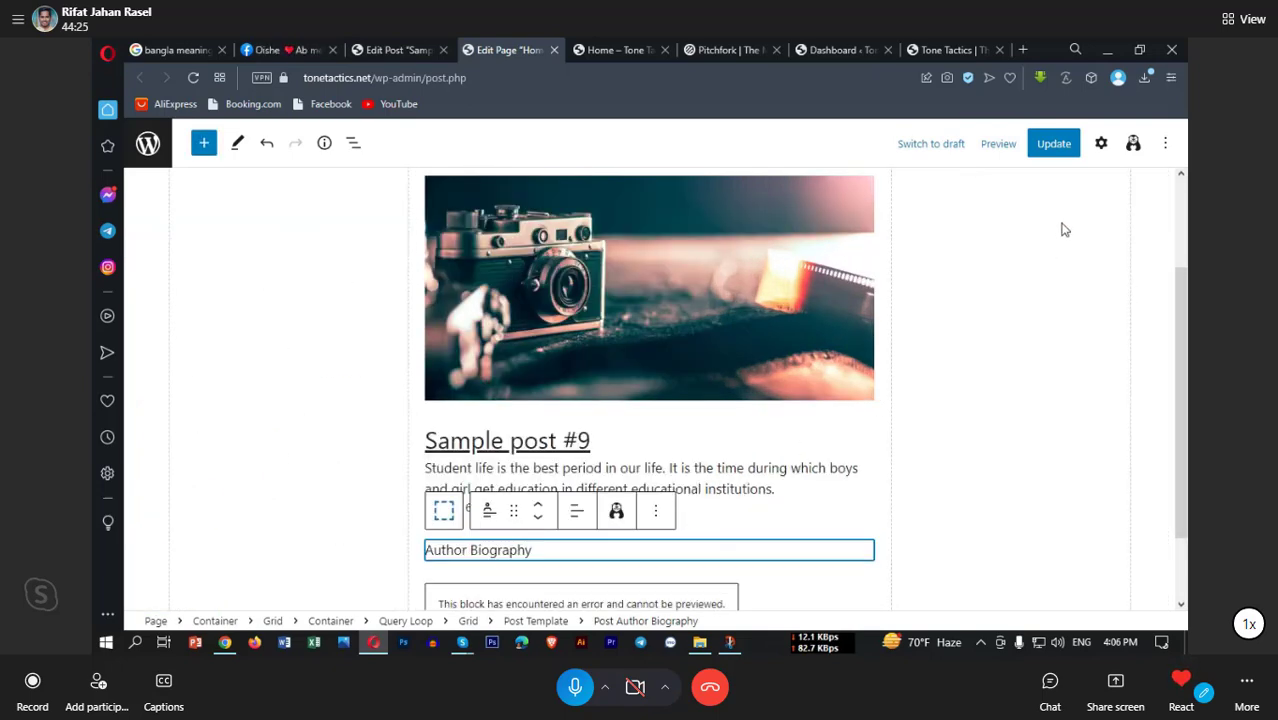
click(1104, 150)
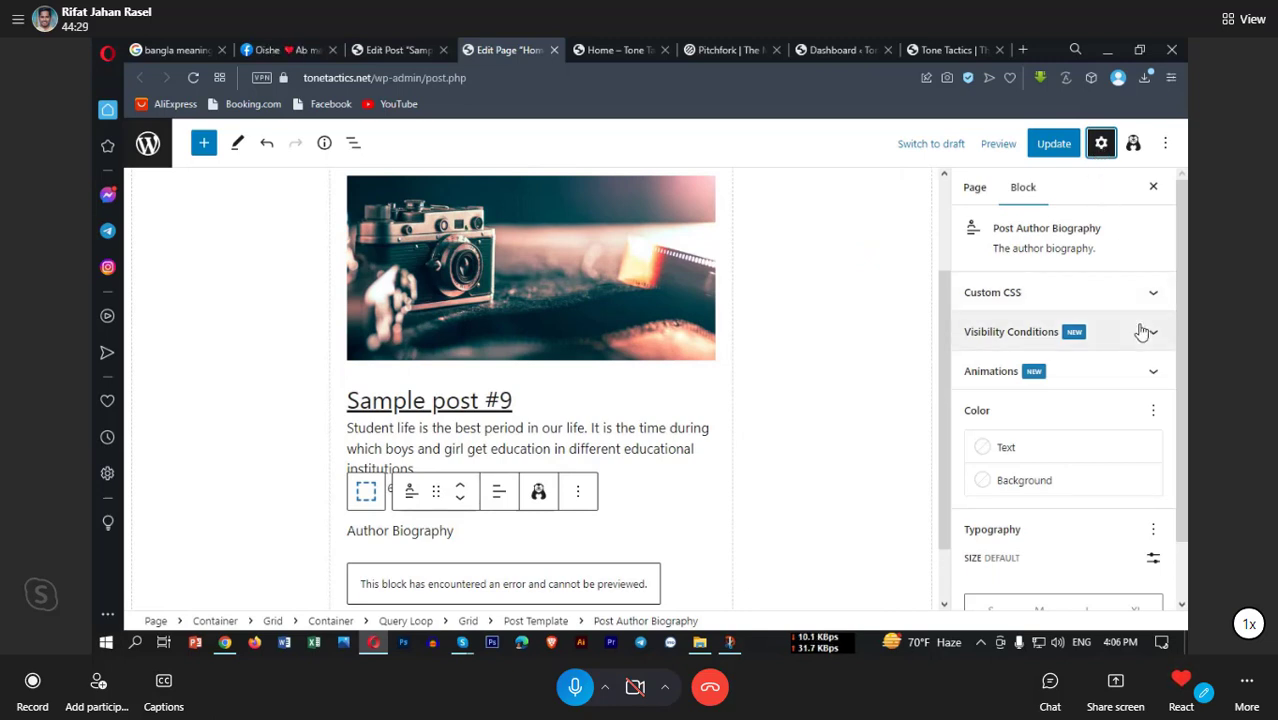
scroll(1063, 396, down, 2)
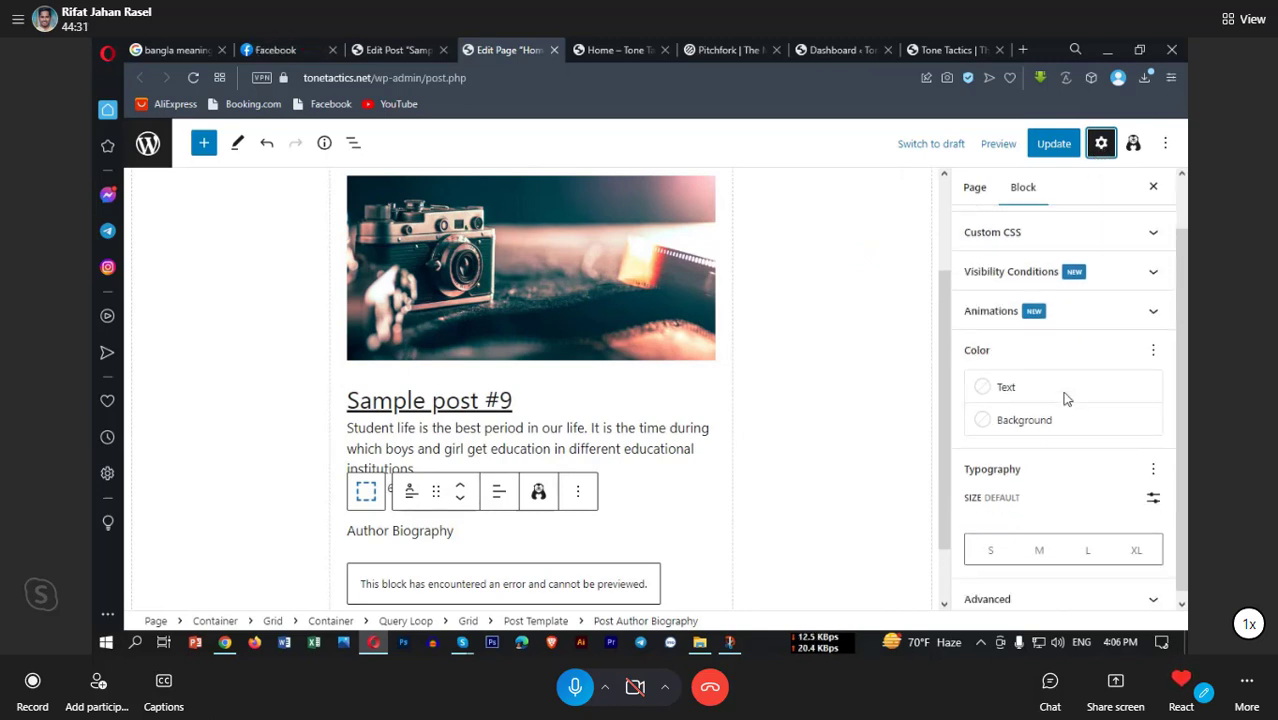
Step: Update the Home page and reload its published version to check the Post Author Biography block's output
click(1056, 145)
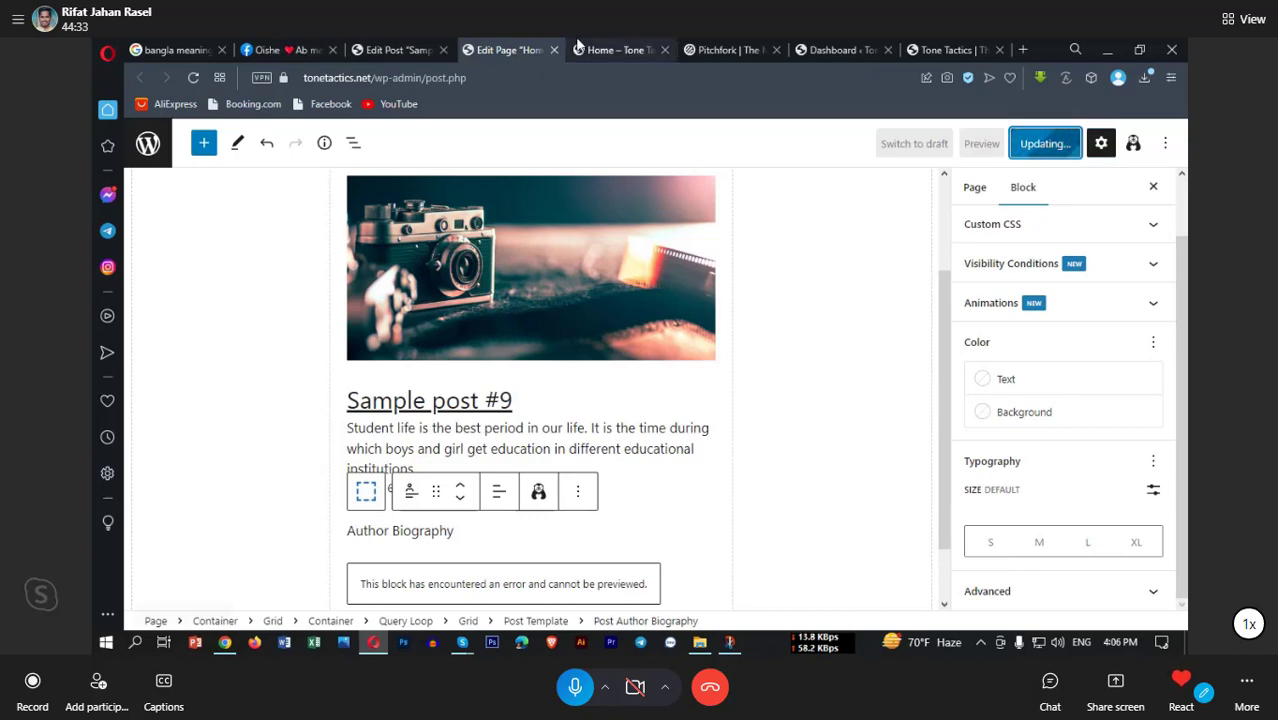
click(600, 49)
click(193, 77)
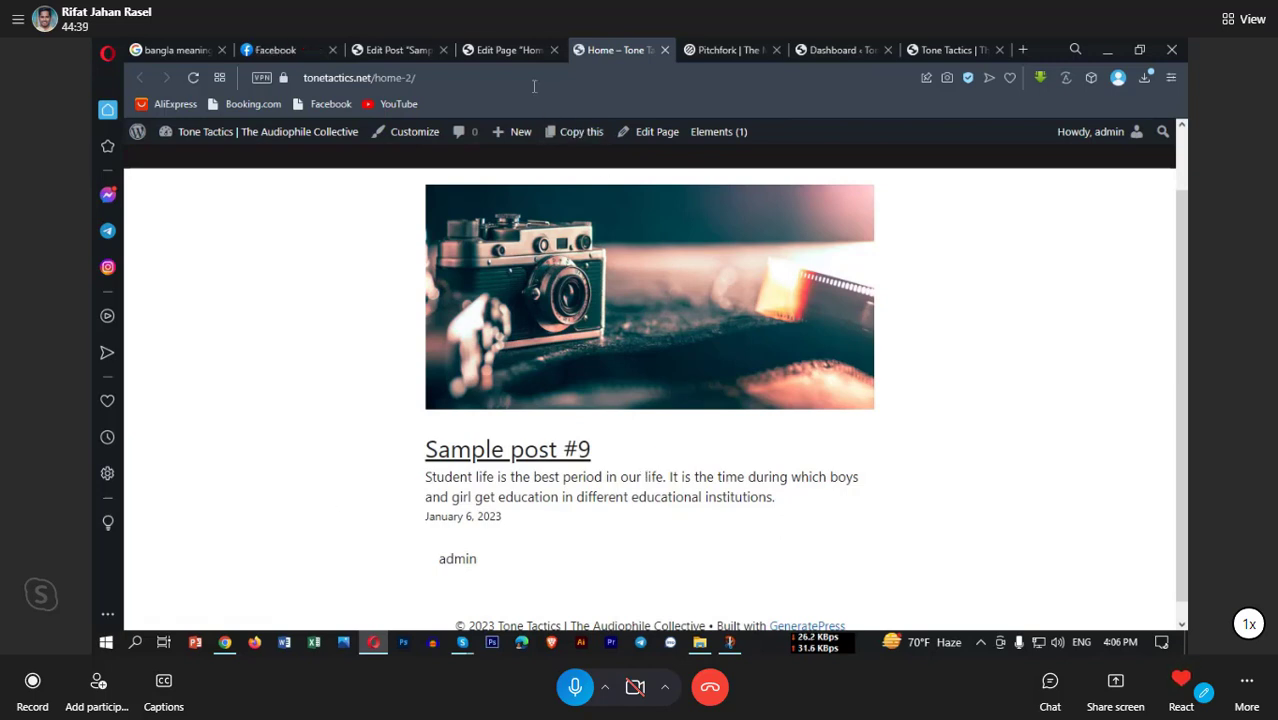
Step: Remove the Post Author Biography block from the post template on the Home page
click(505, 49)
right_click(440, 531)
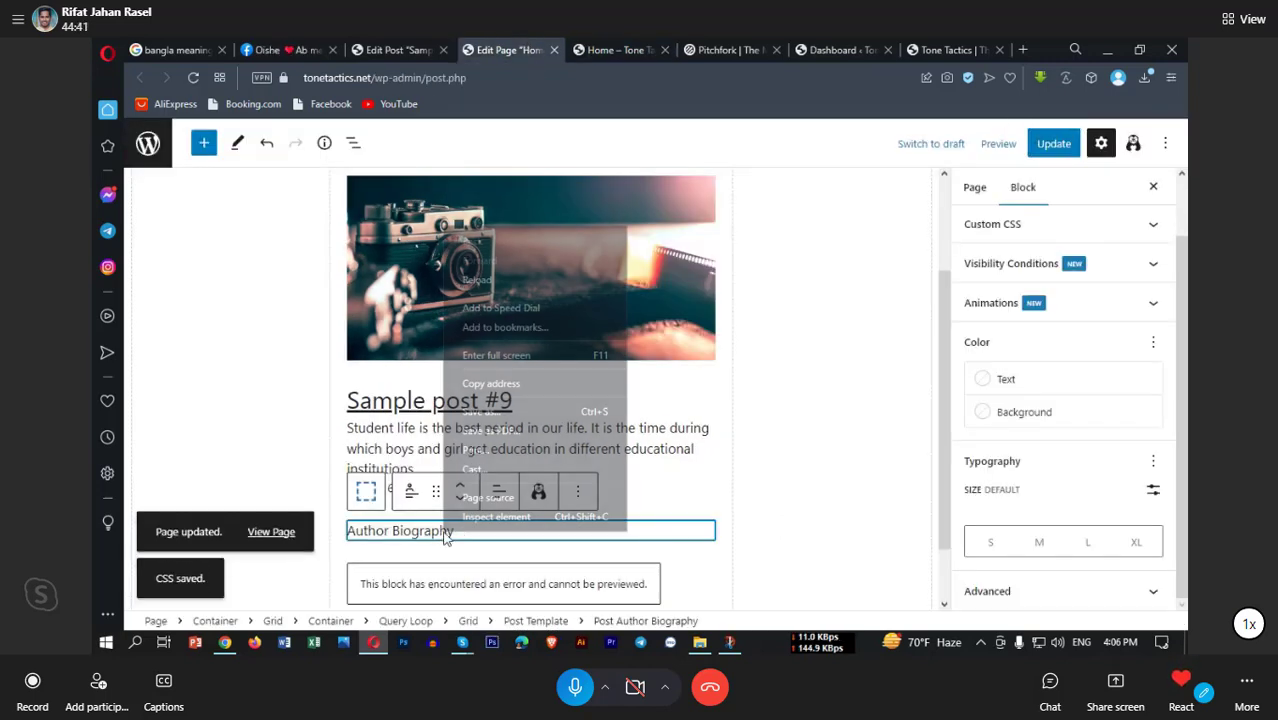
click(645, 538)
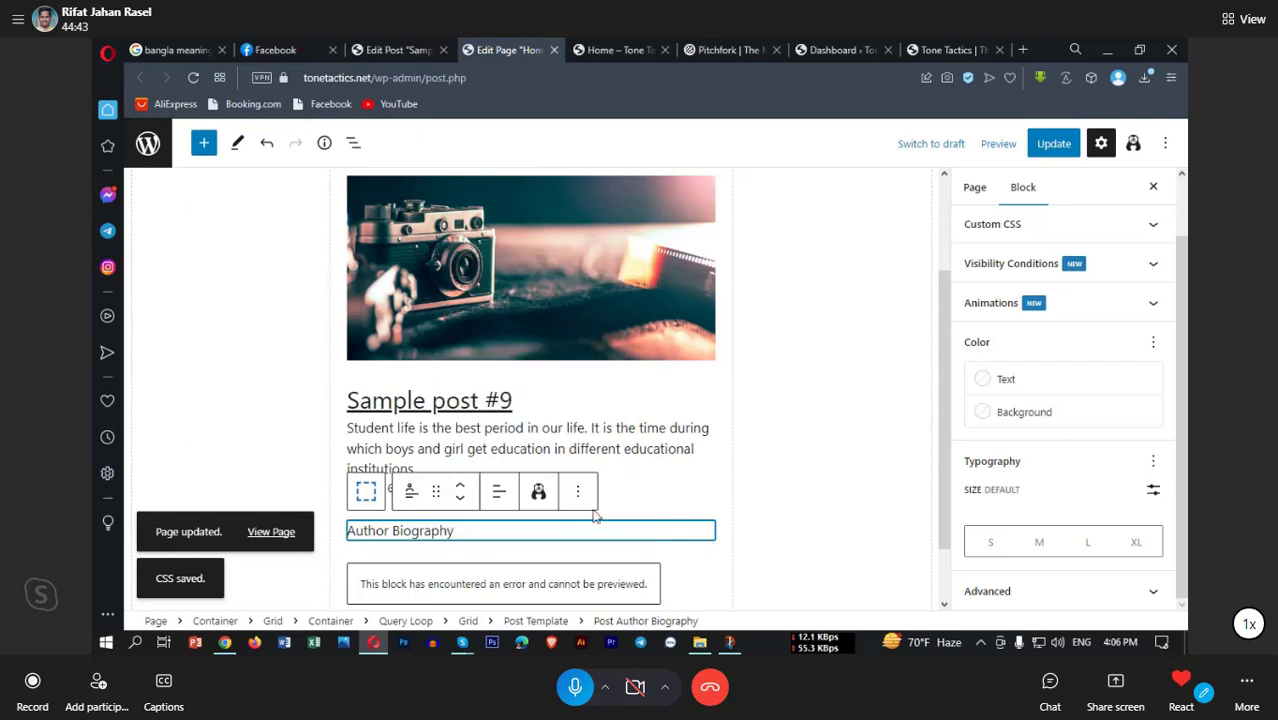
click(577, 491)
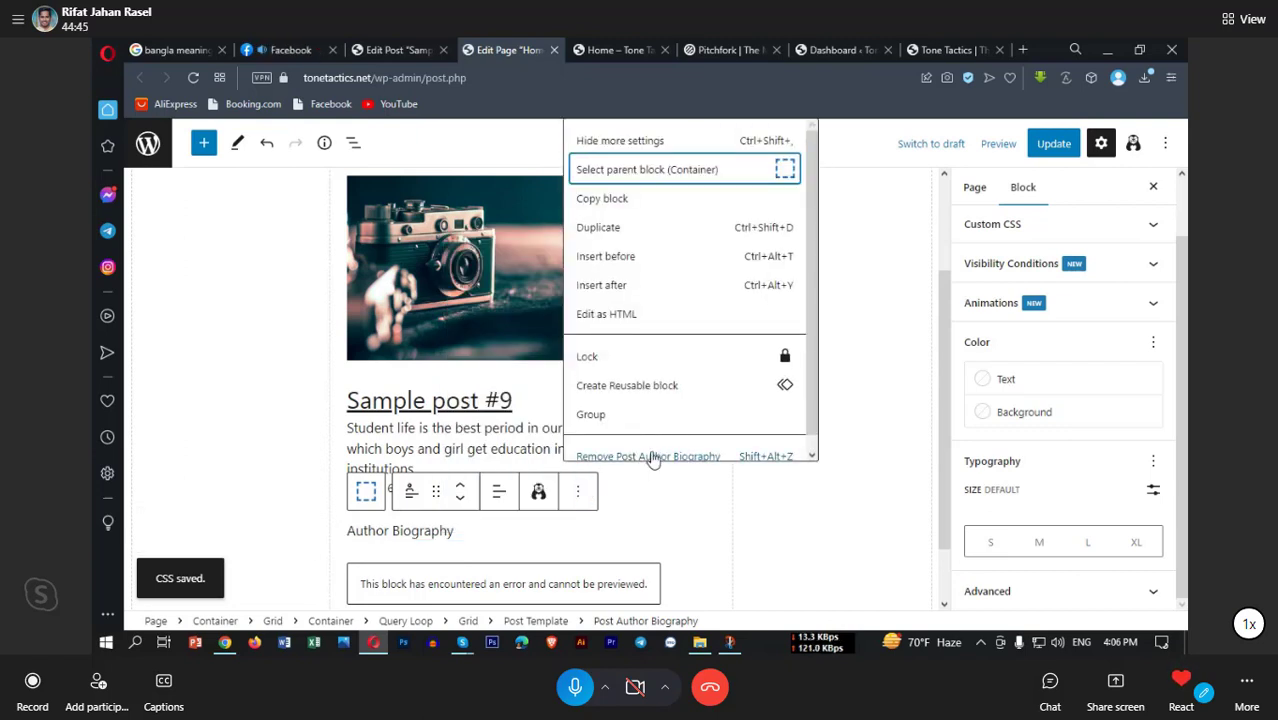
click(650, 456)
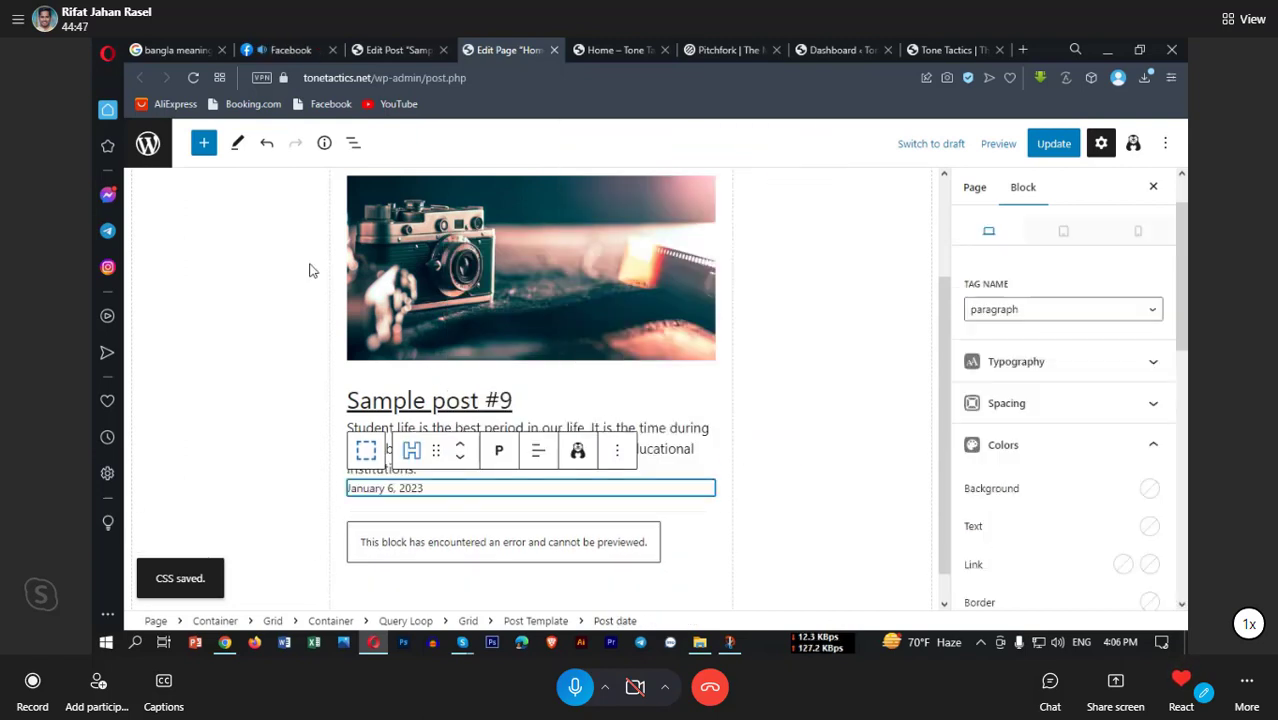
click(108, 196)
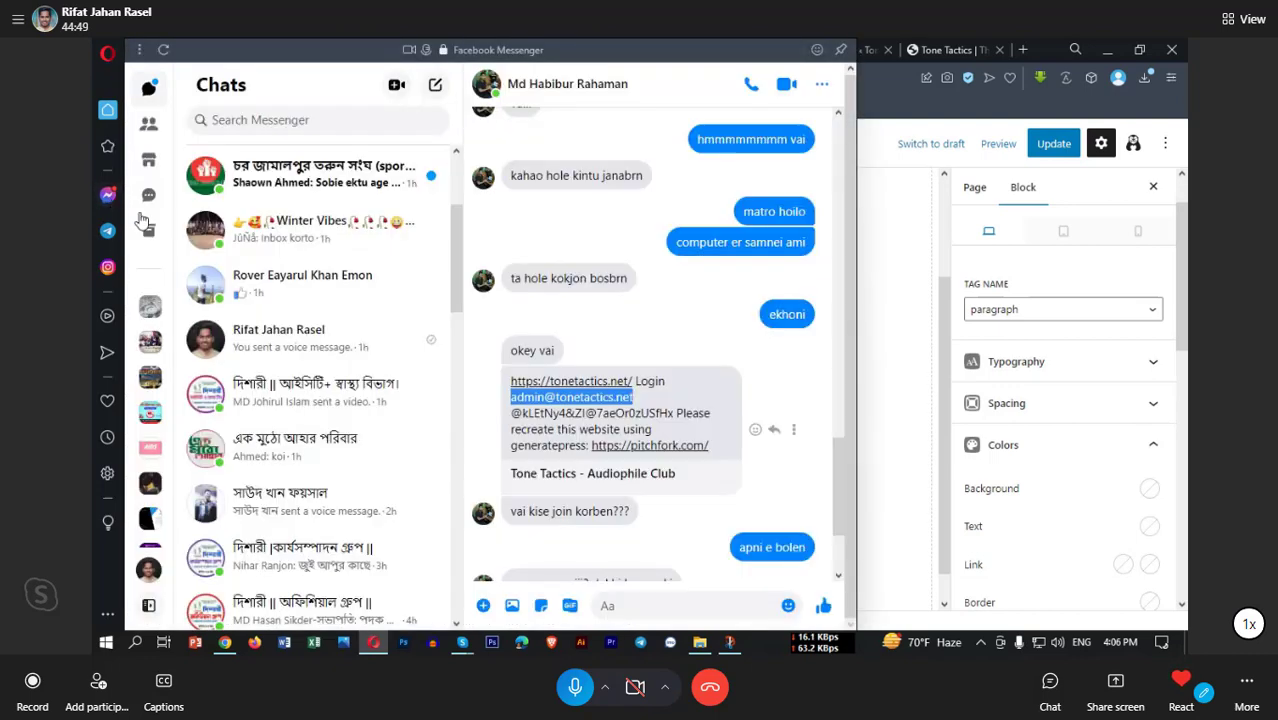
scroll(300, 390, down, 3)
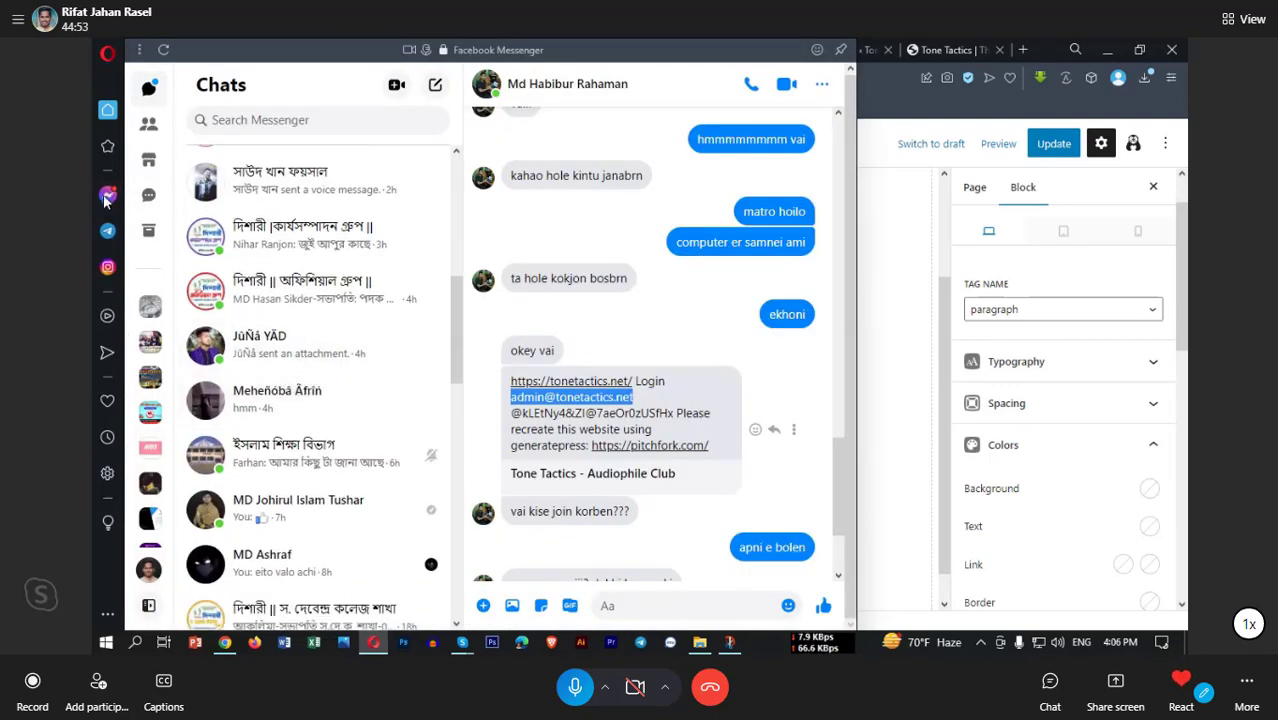
click(320, 508)
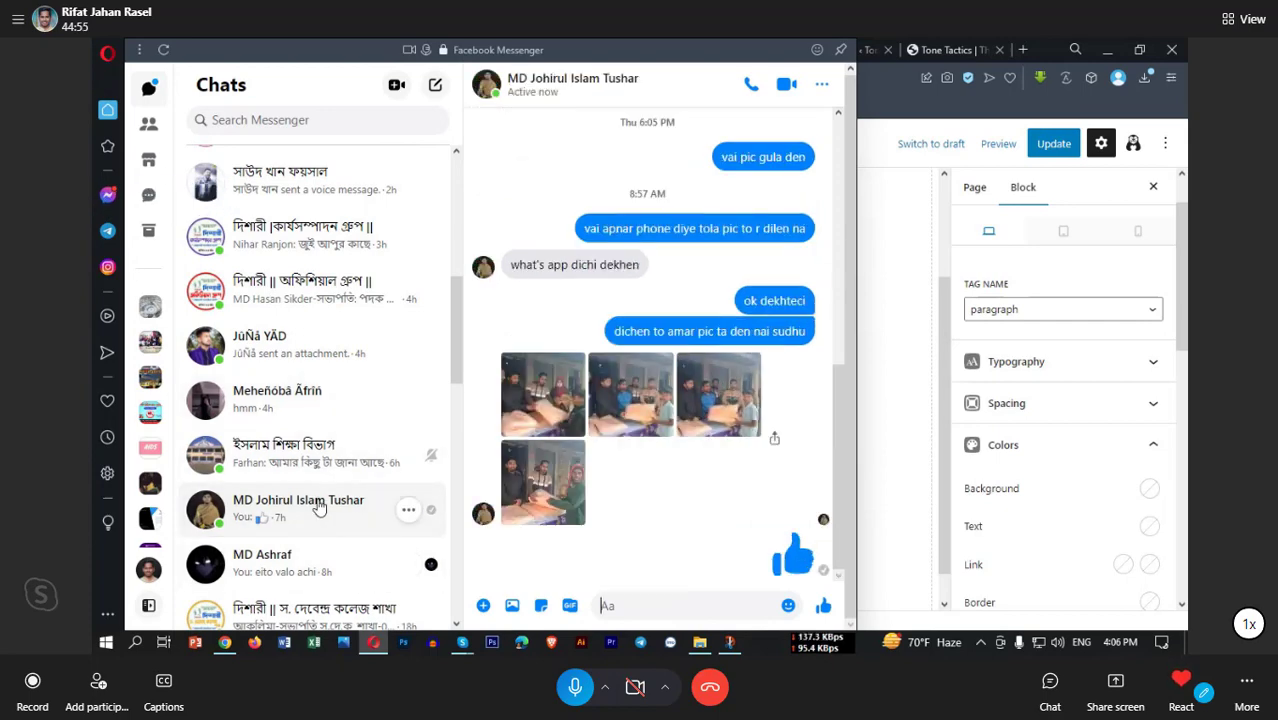
click(107, 195)
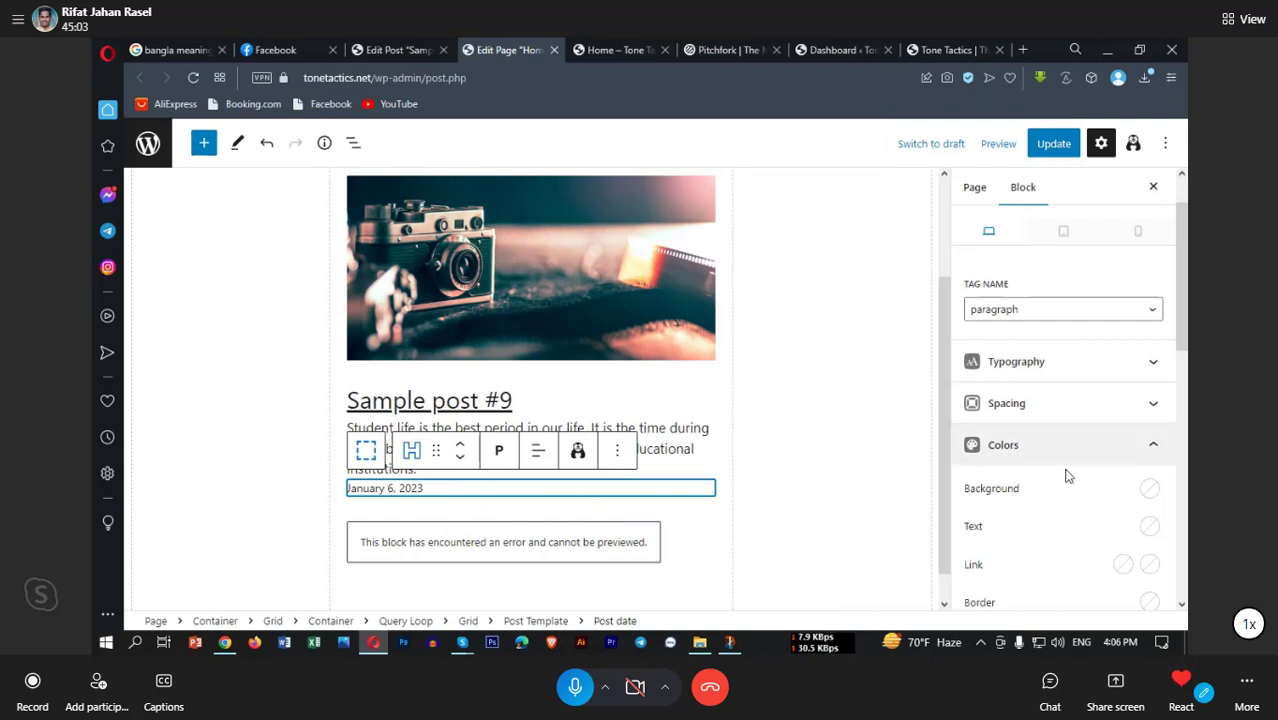
Step: Examine the dynamic data settings of the post date headline, including the post and author options for its content source
scroll(1058, 485, down, 4)
scroll(1044, 507, down, 4)
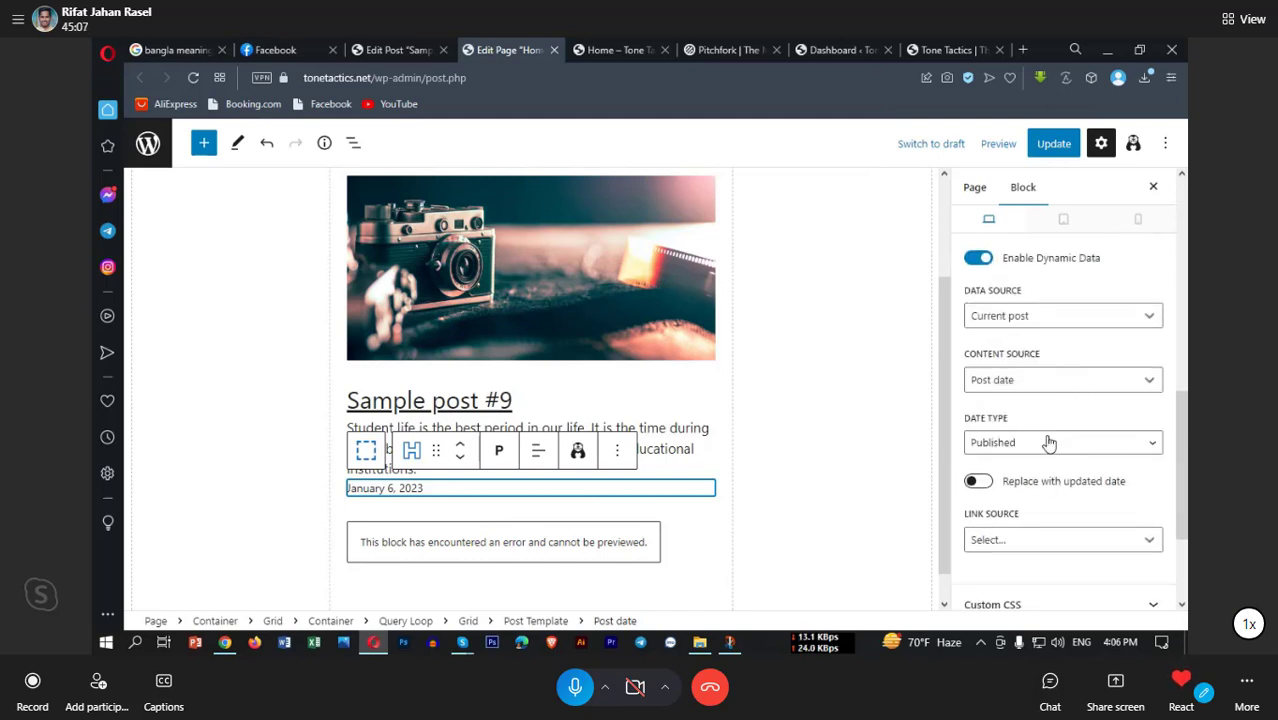
scroll(1054, 455, down, 1)
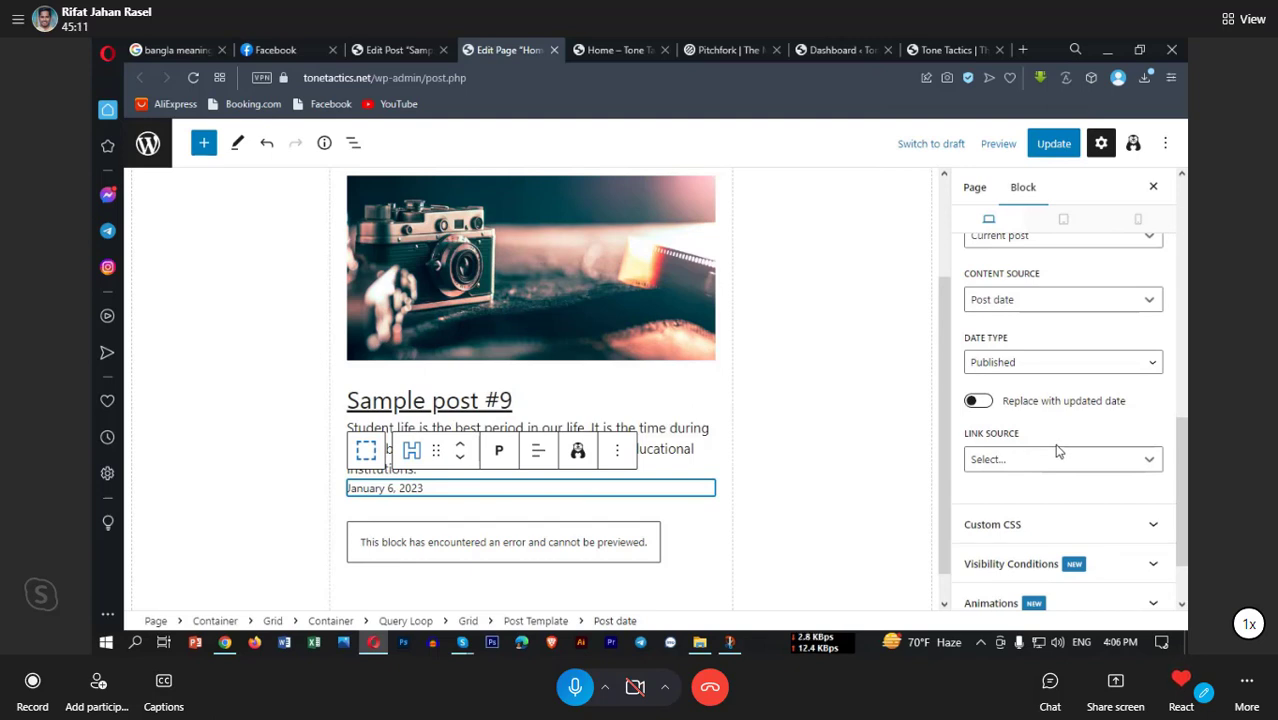
click(1035, 305)
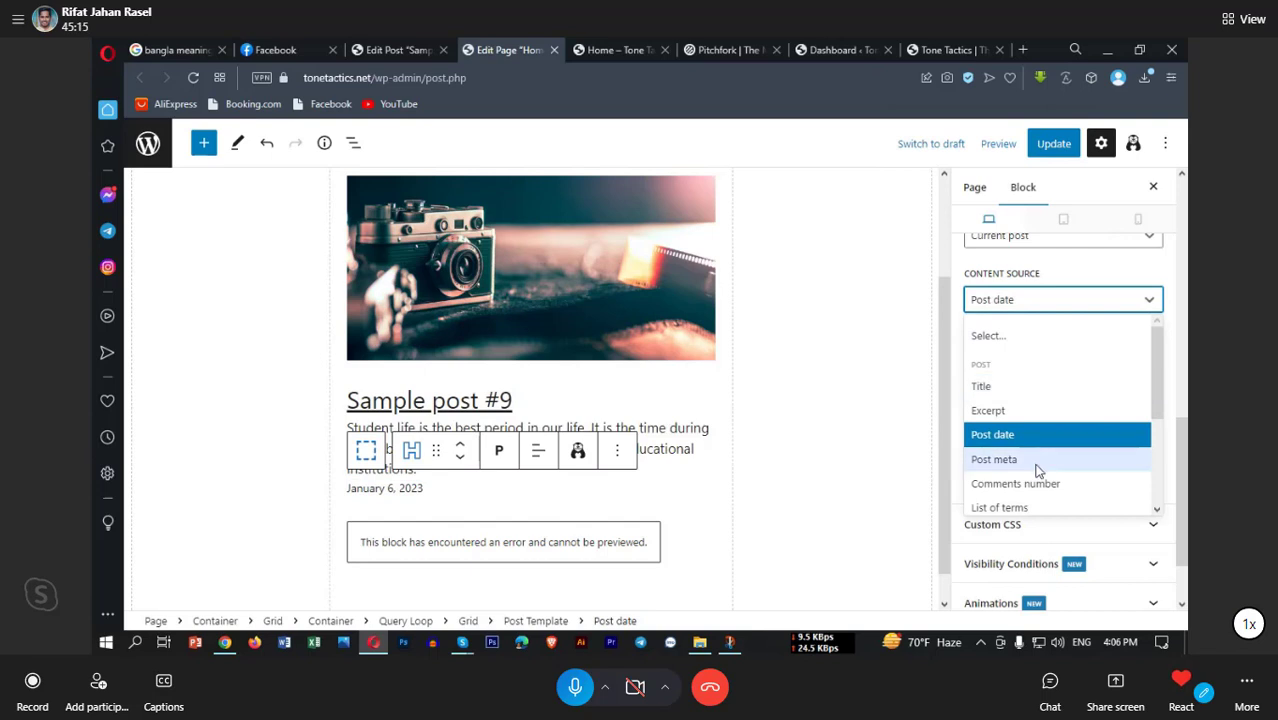
scroll(1037, 470, down, 1)
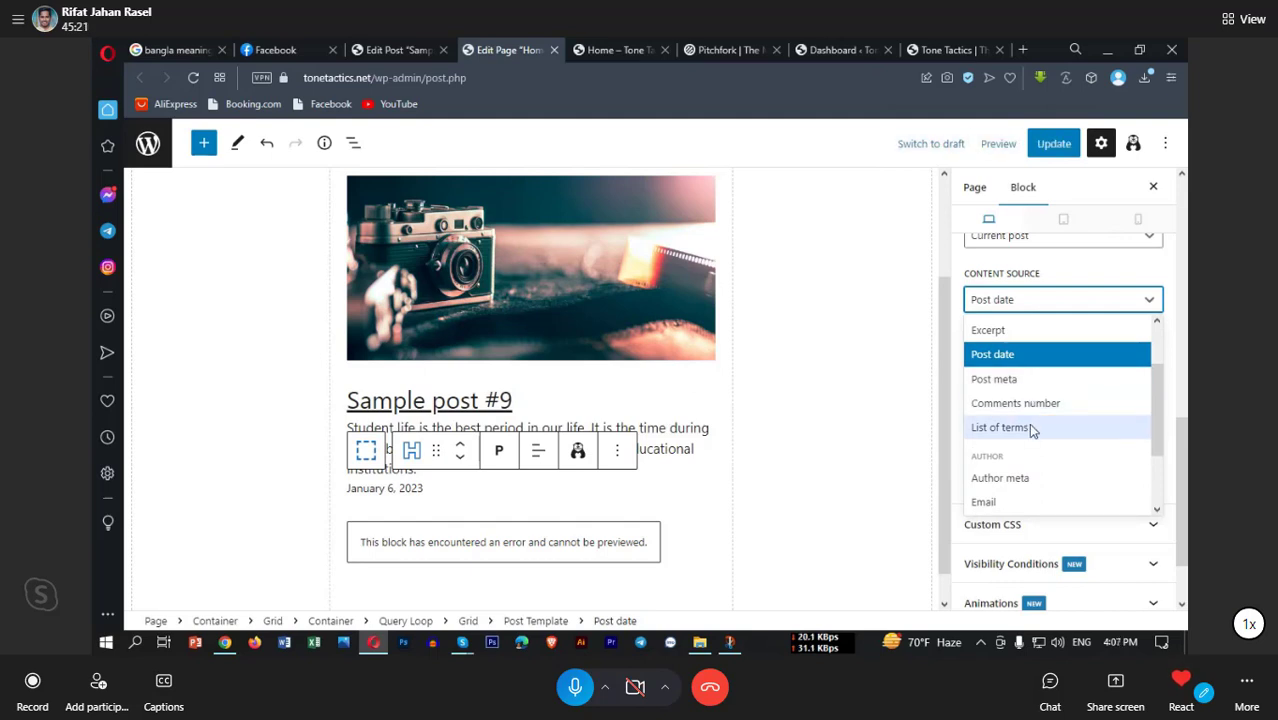
scroll(1030, 428, up, 1)
scroll(1032, 431, down, 2)
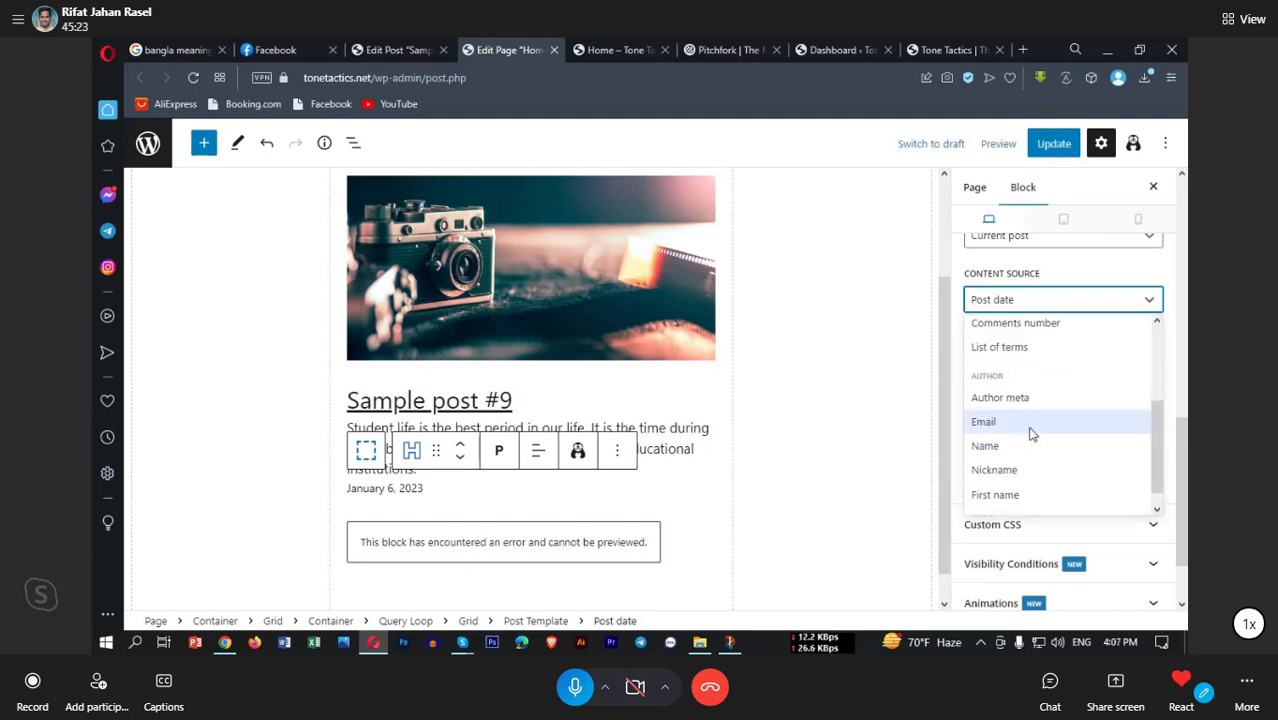
scroll(1024, 438, down, 1)
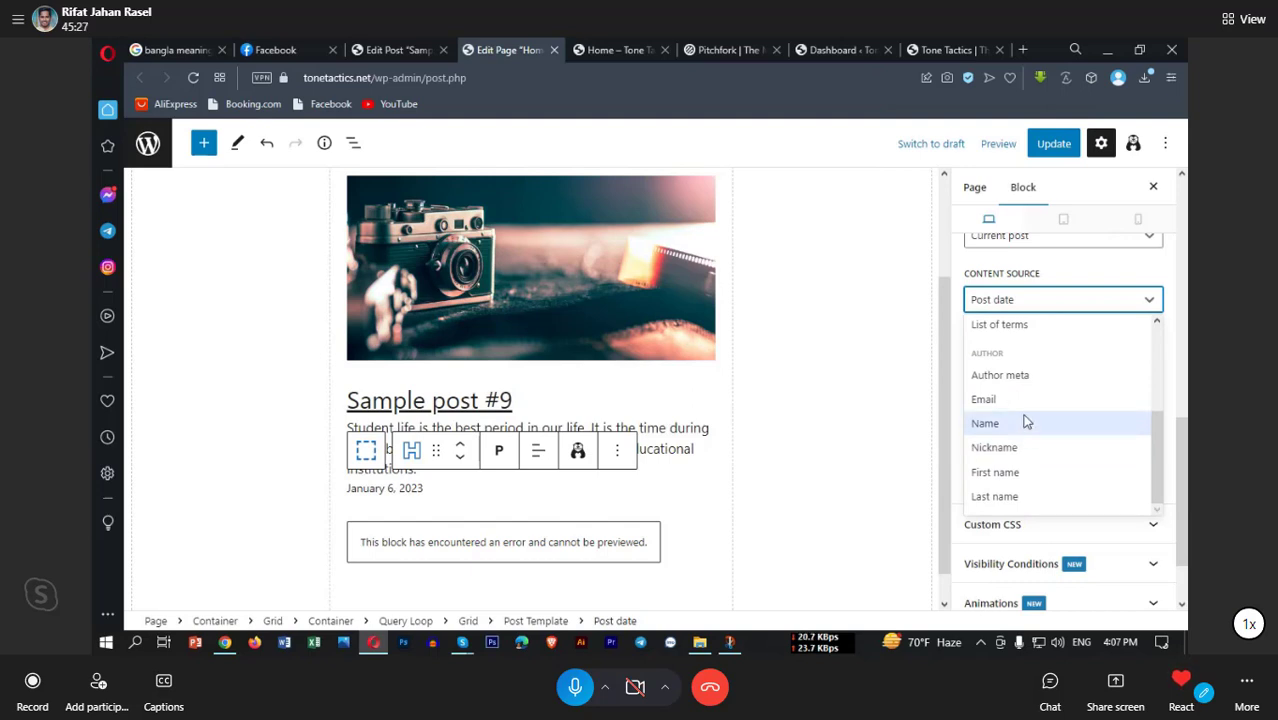
Step: Duplicate the post date headline directly below the original in the post template
click(421, 487)
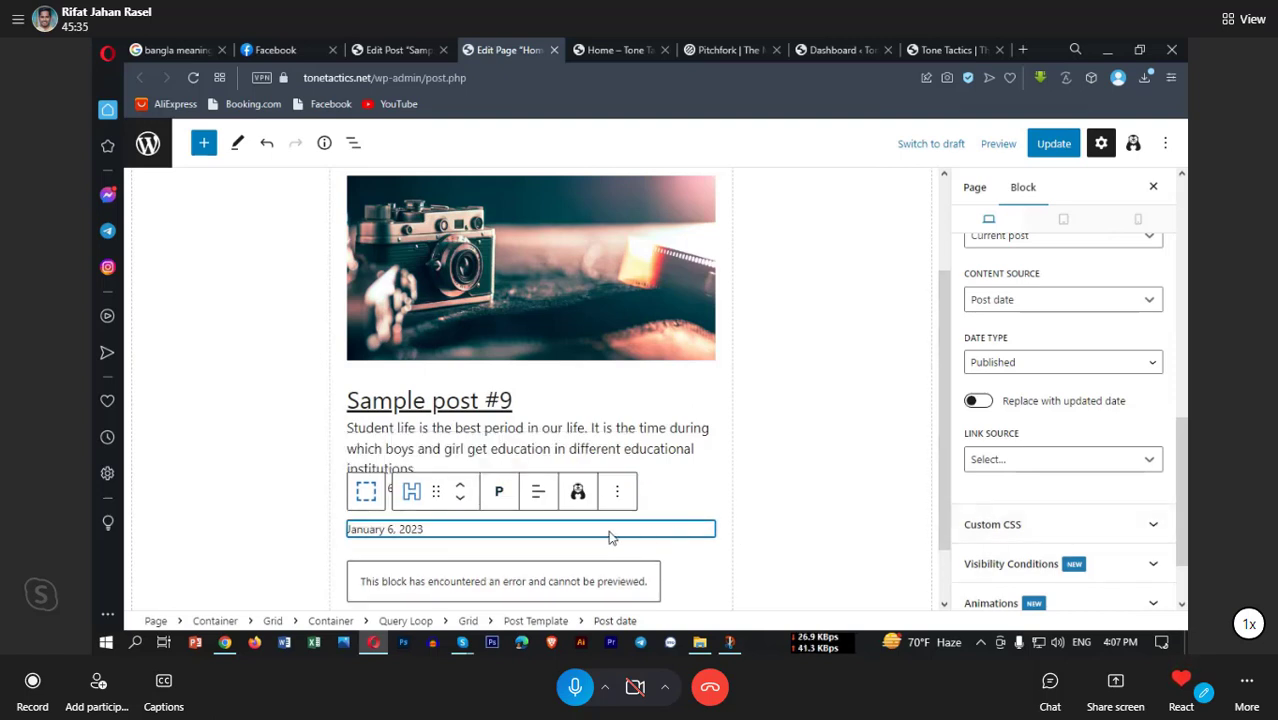
click(540, 441)
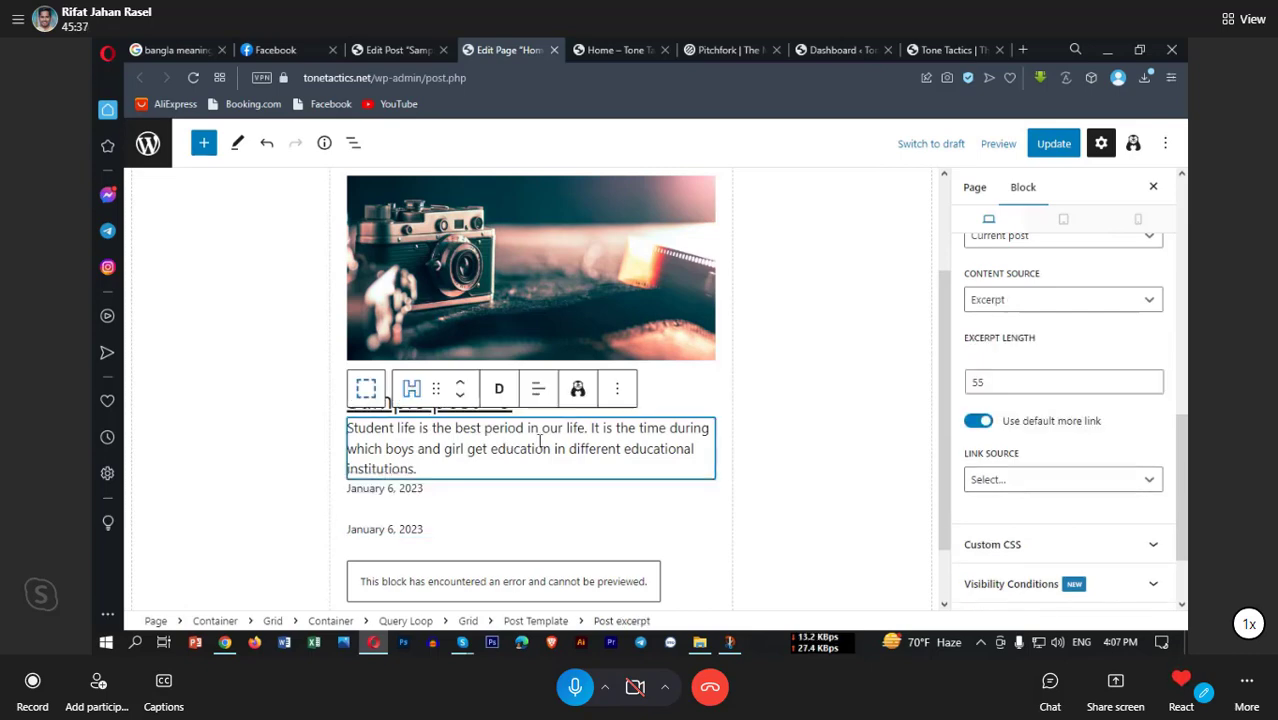
click(408, 533)
Step: Remove the Post Author block from the post template
click(512, 578)
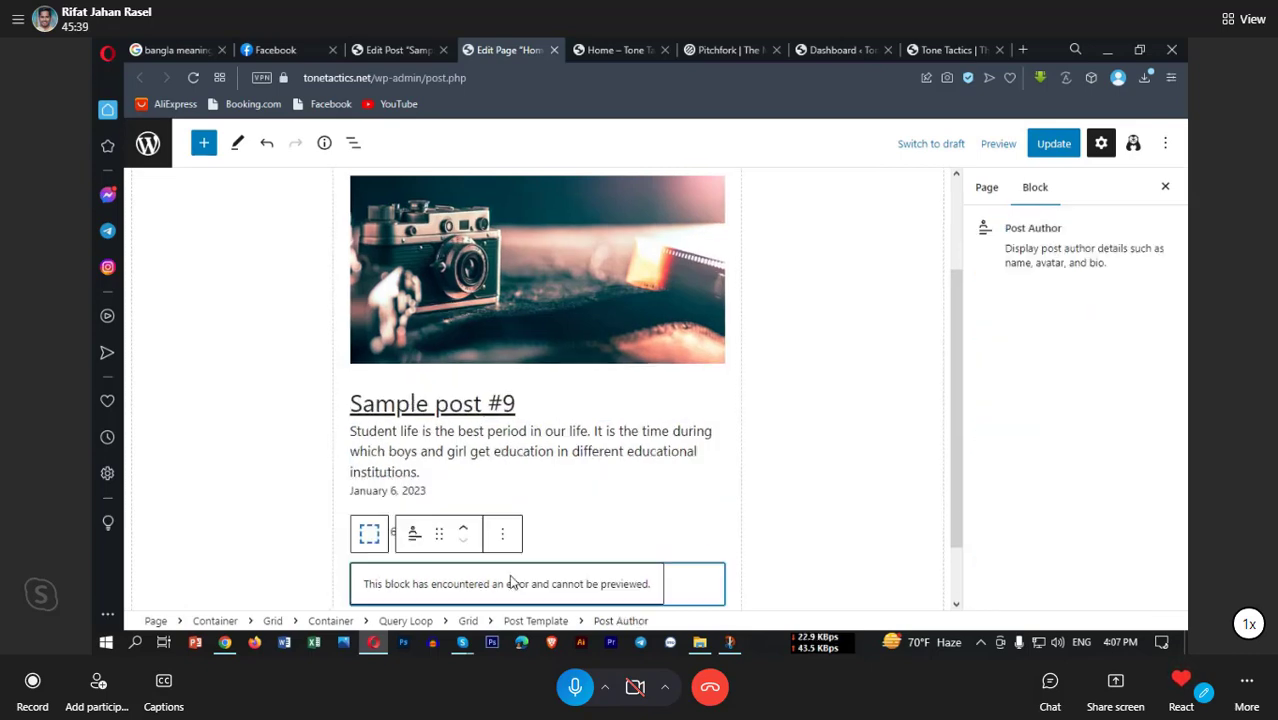
click(503, 536)
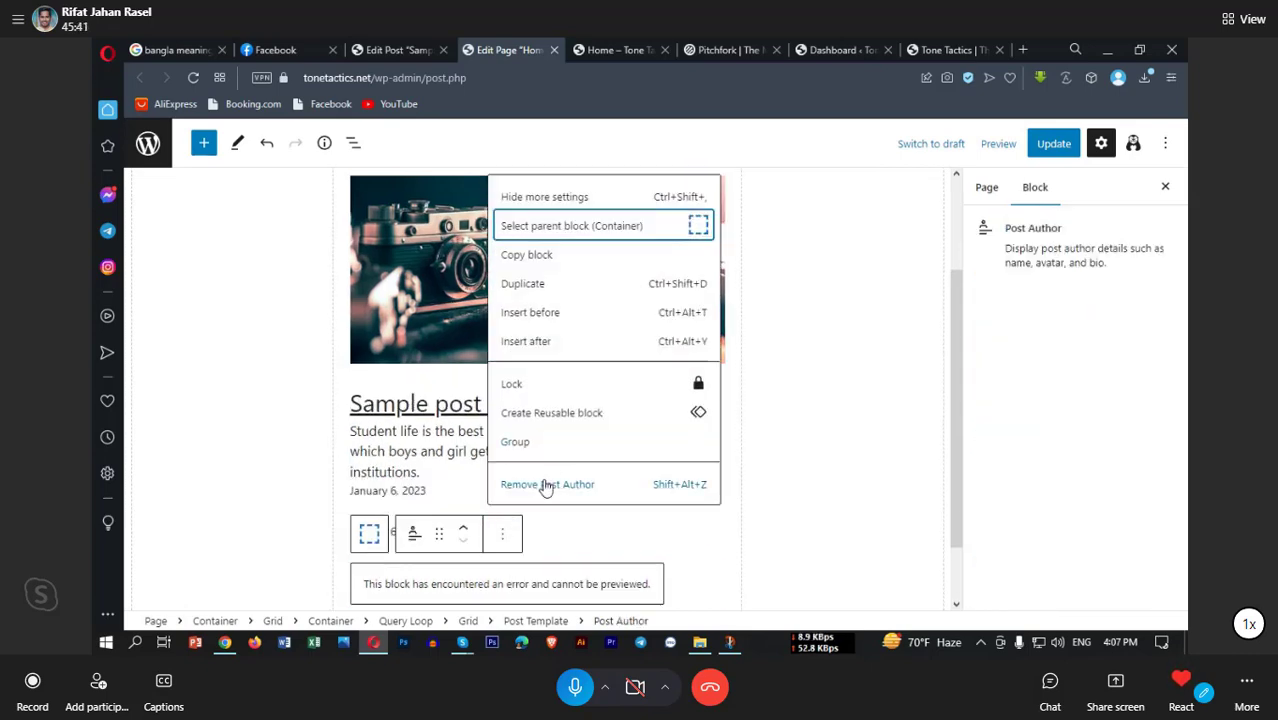
click(545, 485)
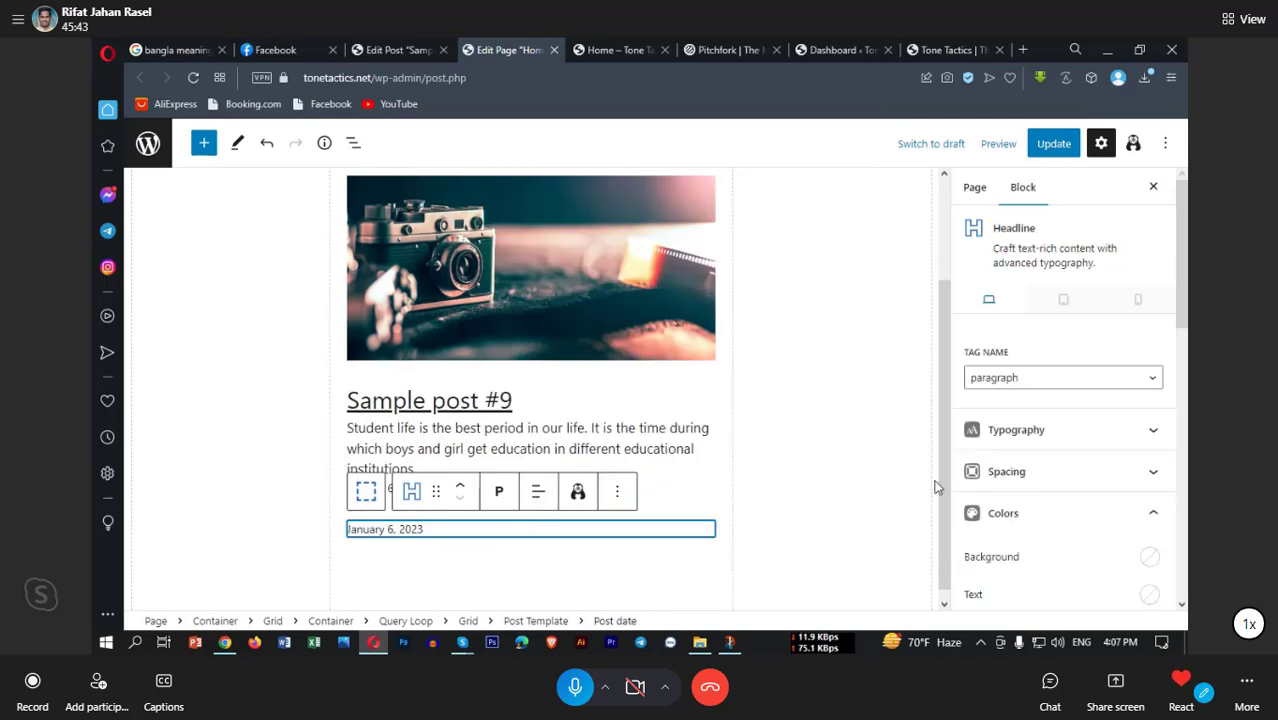
Step: Set the duplicated date headline's dynamic content source to the author's Name
scroll(1043, 510, down, 10)
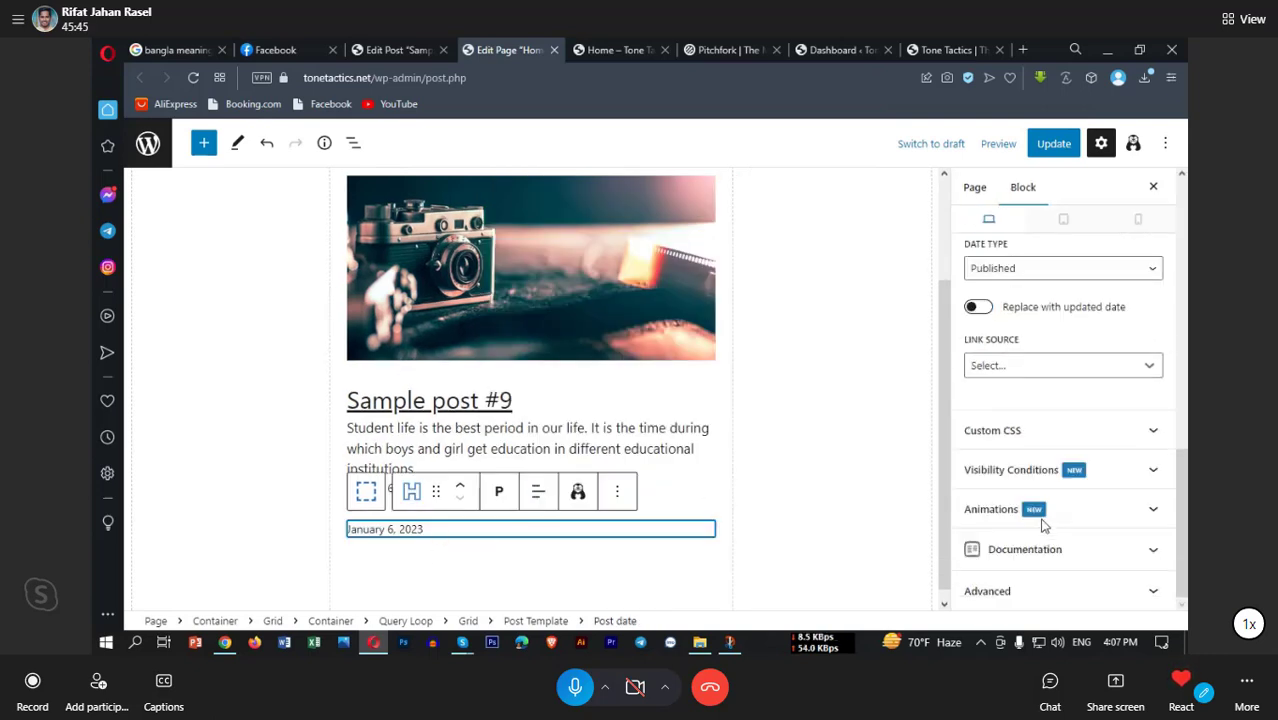
scroll(1050, 500, up, 3)
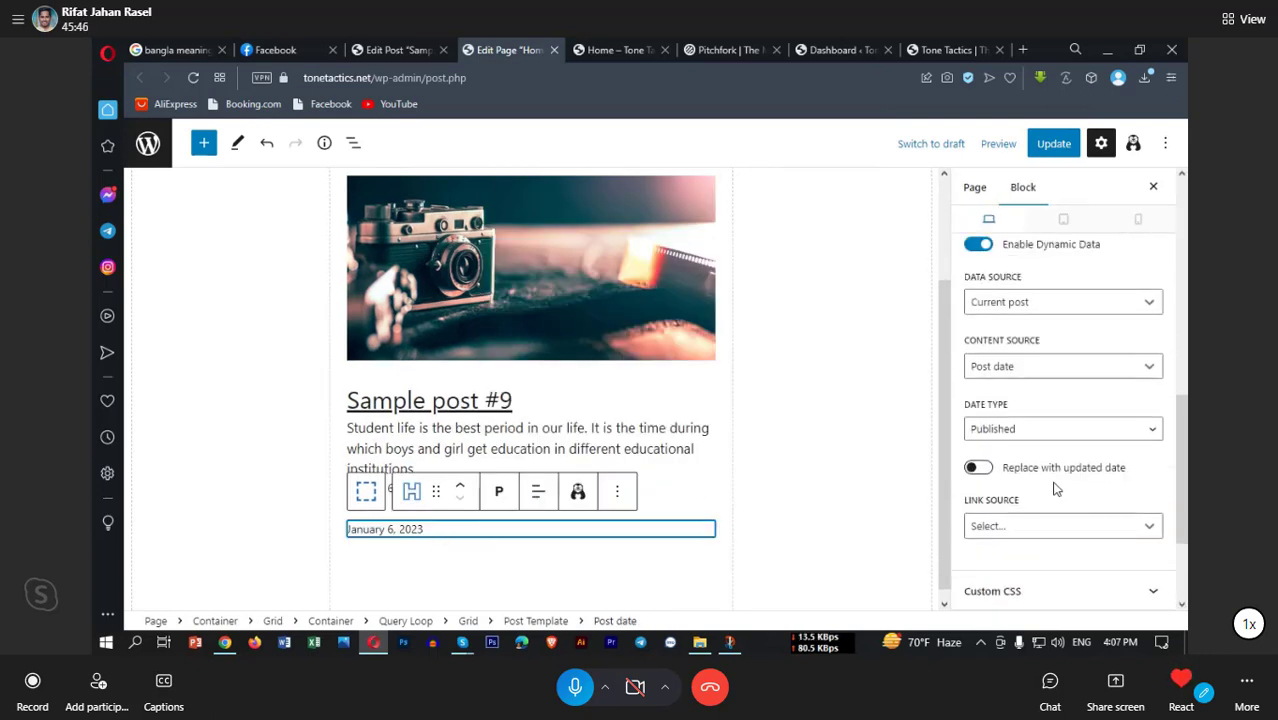
click(1022, 369)
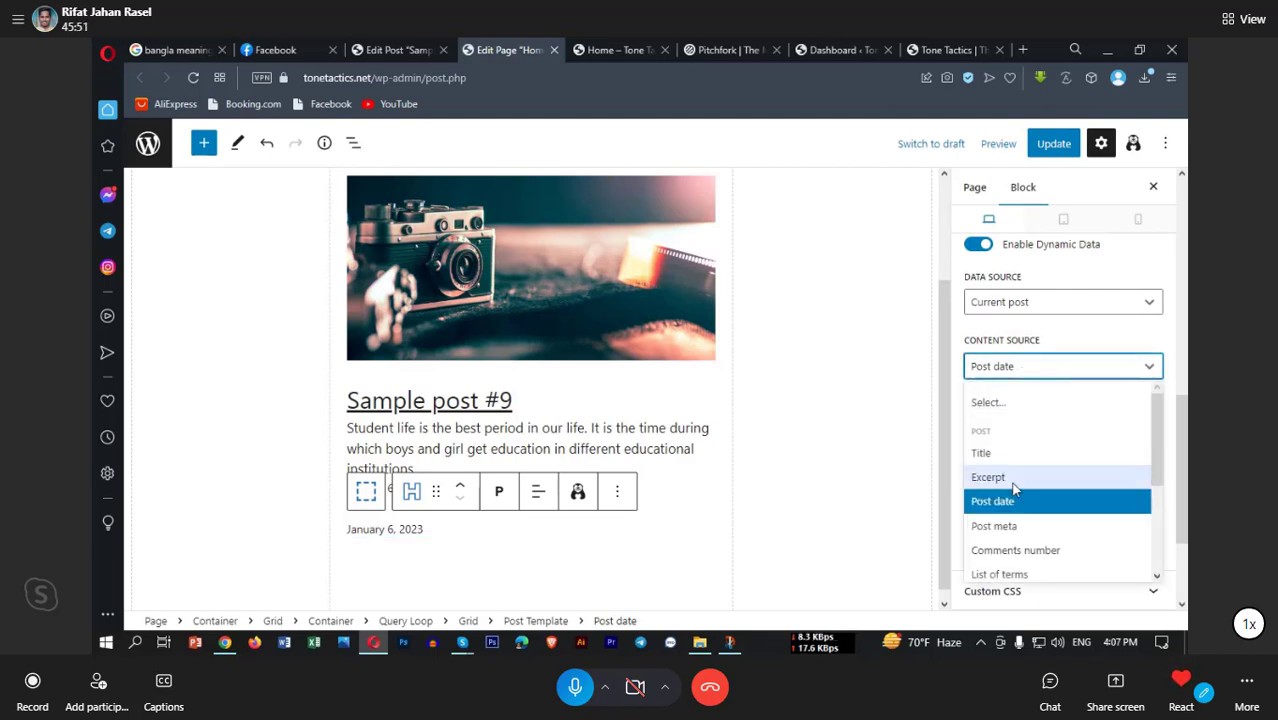
scroll(1010, 525, down, 2)
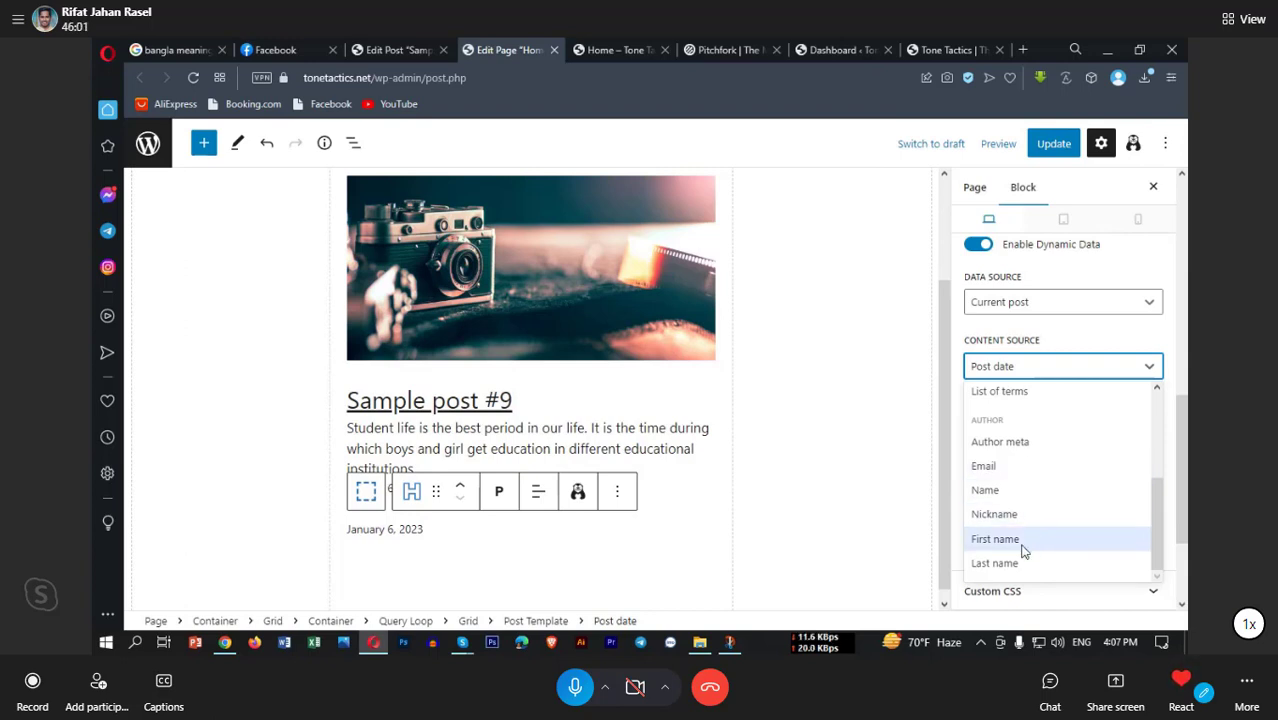
click(1010, 494)
click(373, 529)
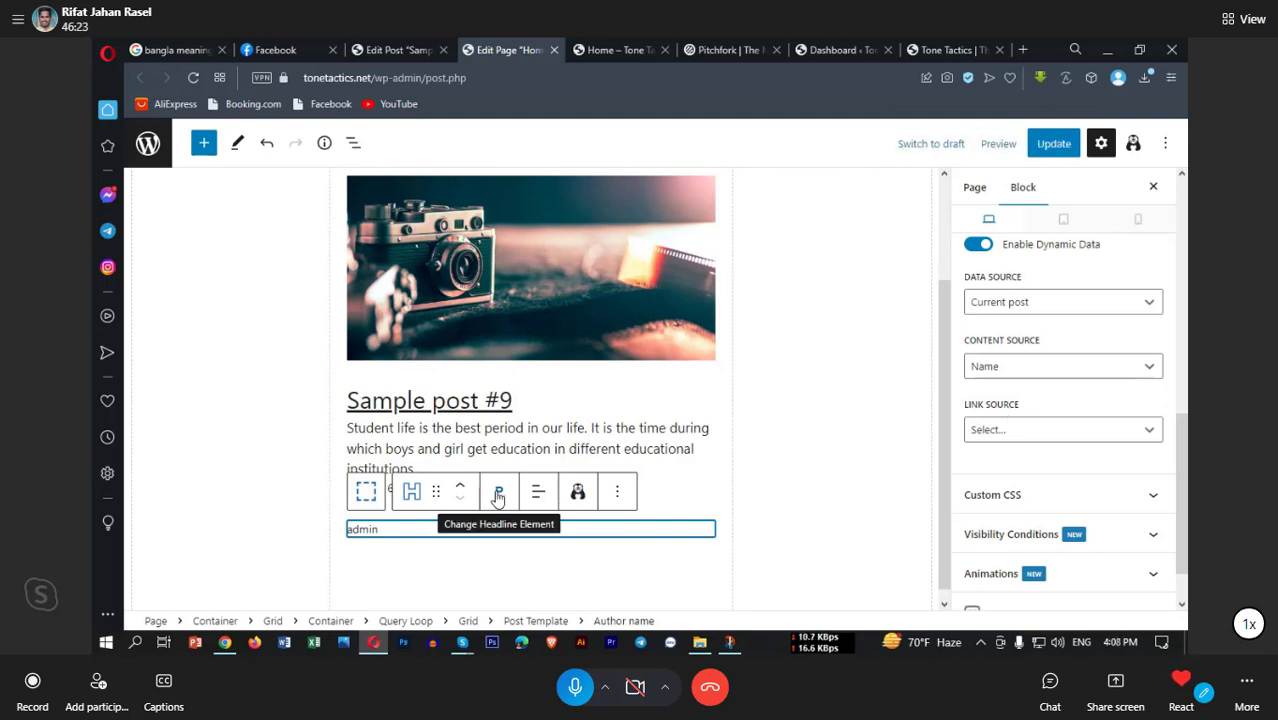
Step: Try the Div element on the author name headline, restore Paragraph and check the available tag names
click(499, 494)
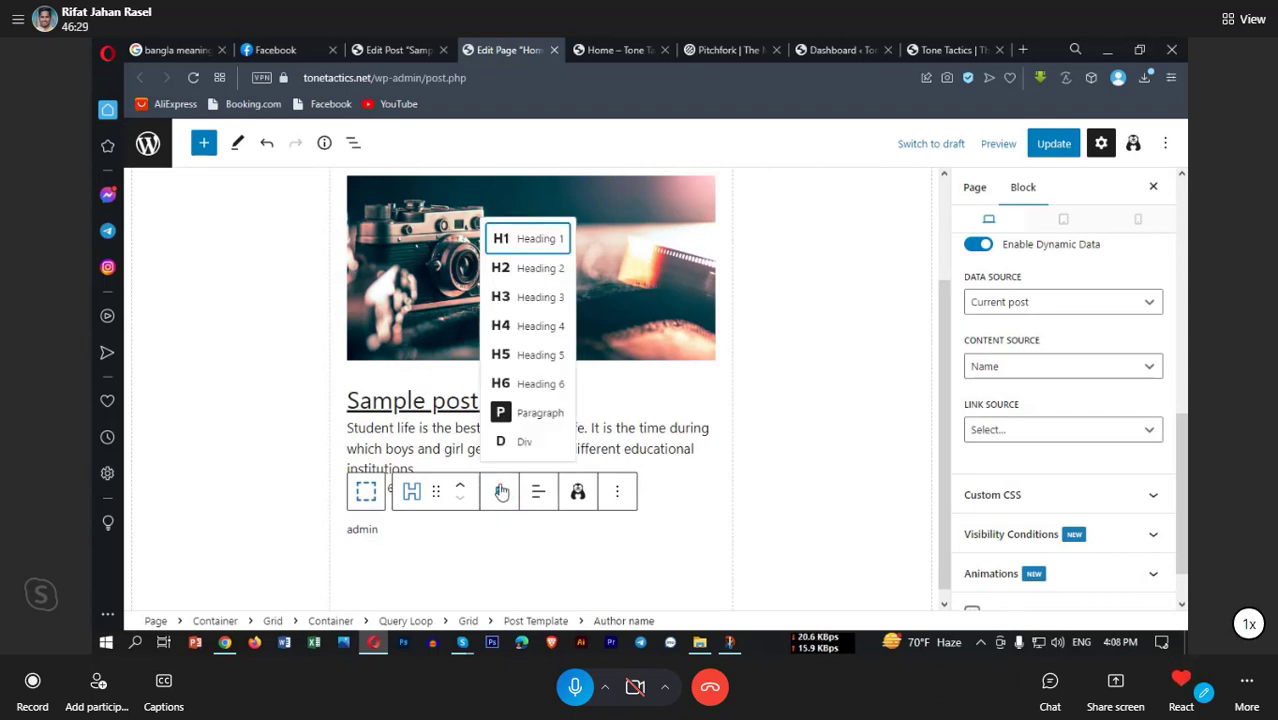
click(522, 442)
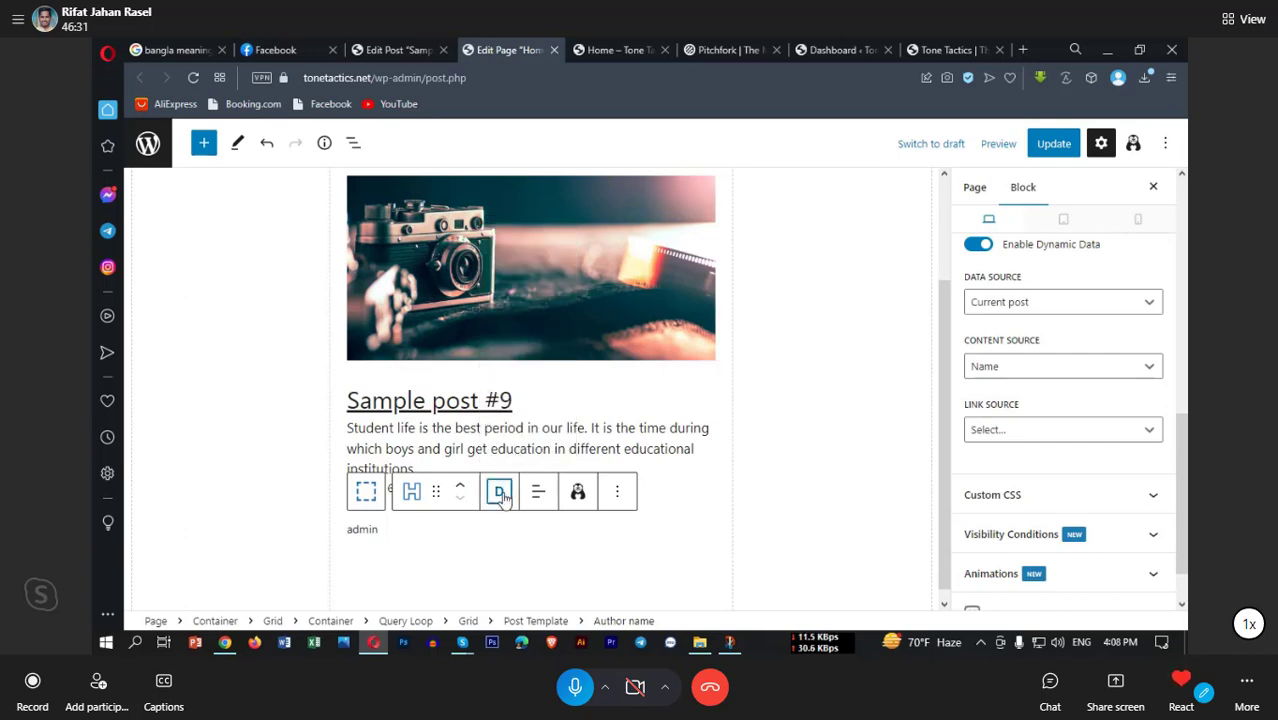
click(501, 493)
click(512, 413)
scroll(1030, 432, up, 5)
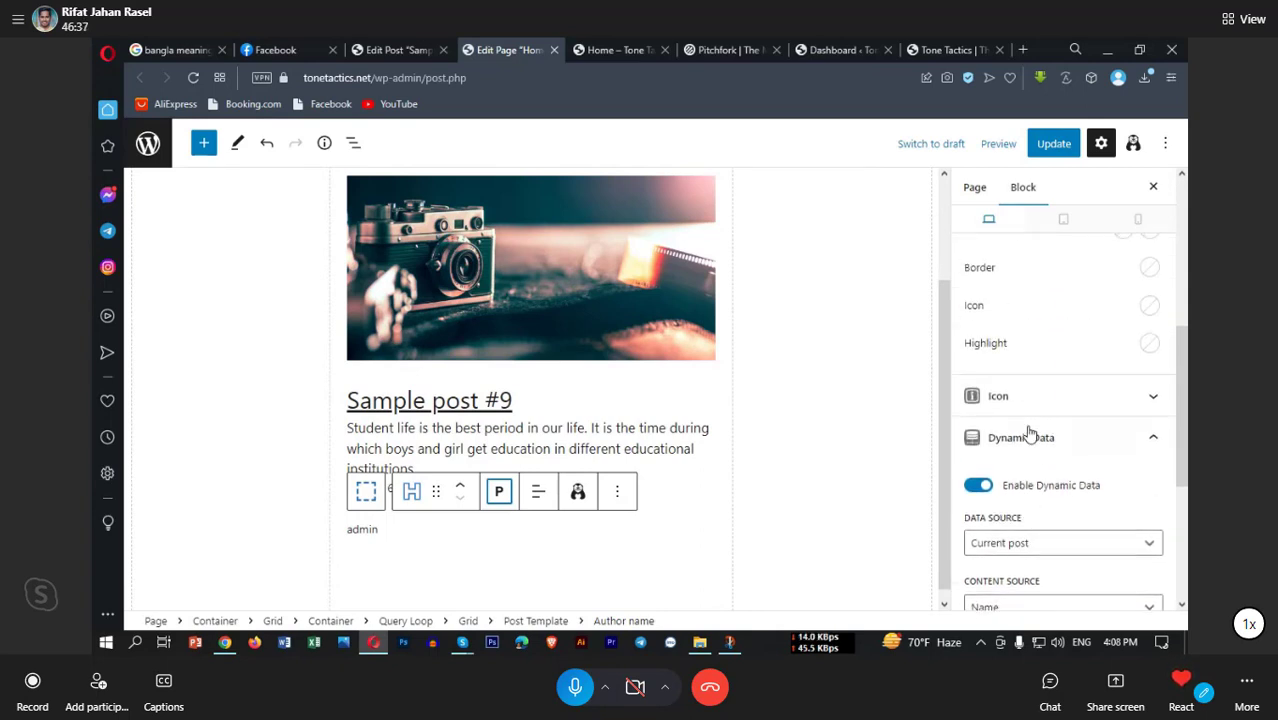
scroll(1030, 432, up, 5)
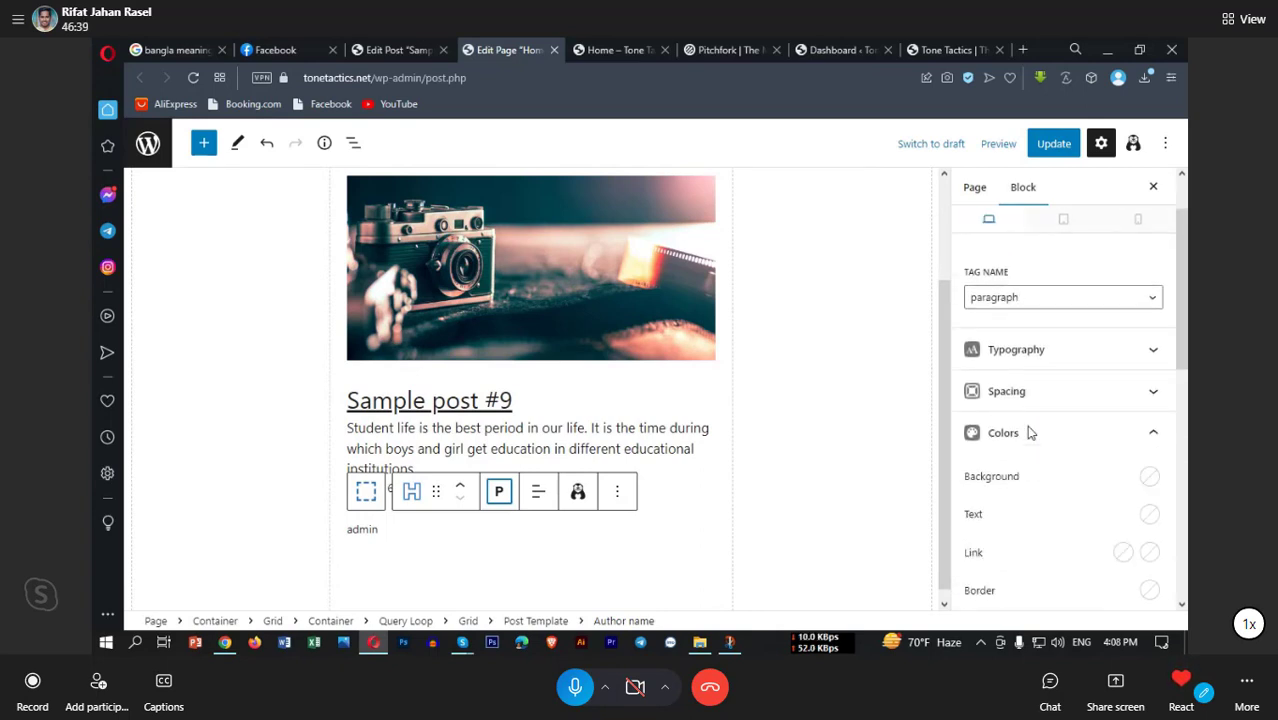
scroll(1030, 432, up, 1)
click(1030, 385)
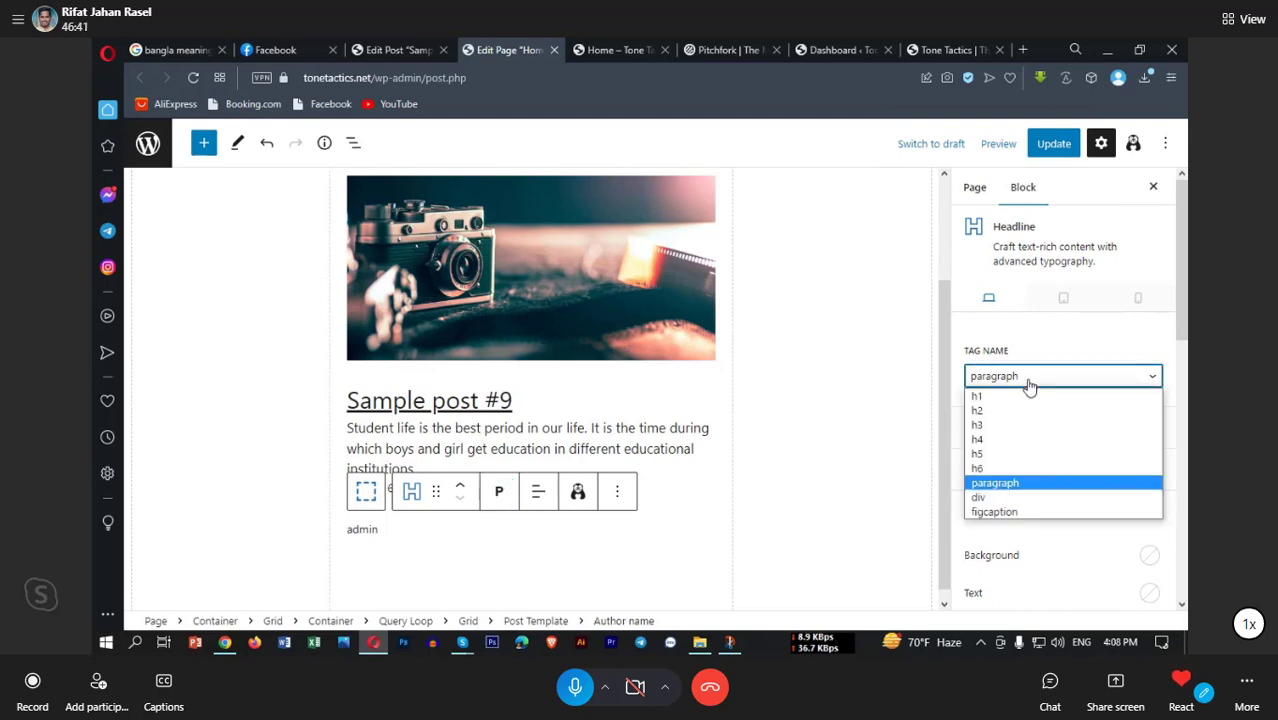
click(1029, 387)
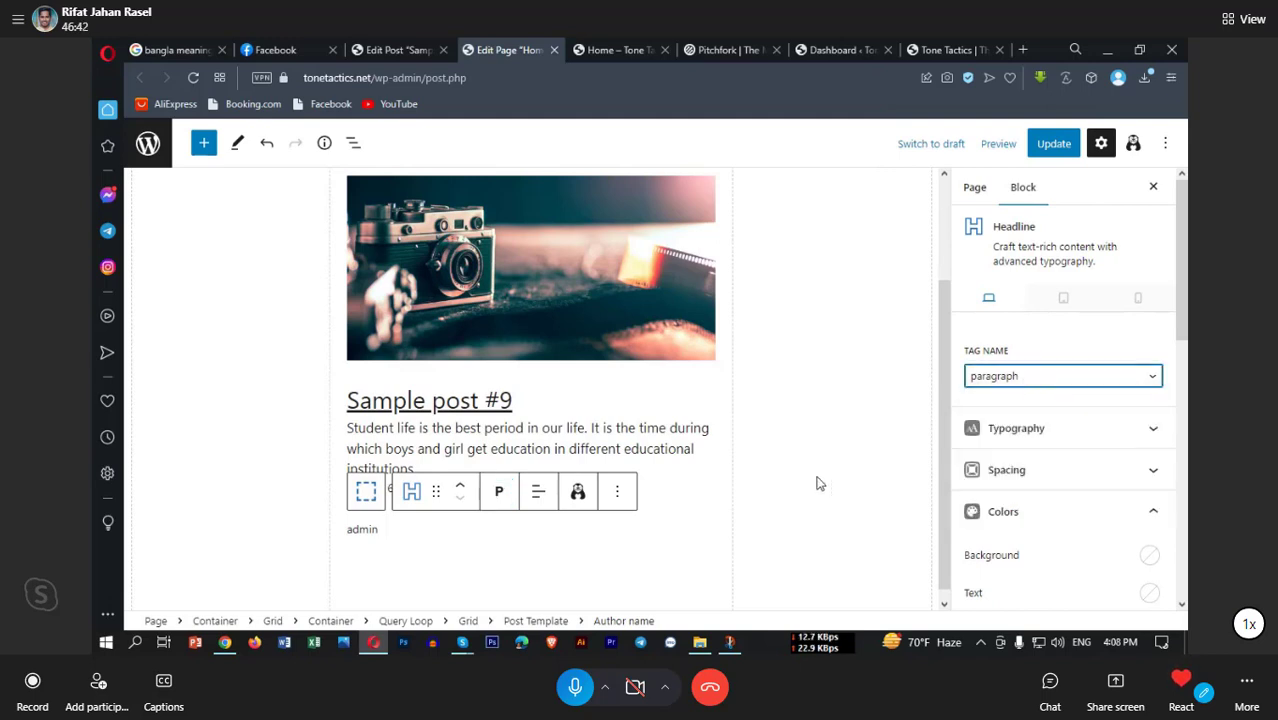
click(386, 536)
double_click(365, 530)
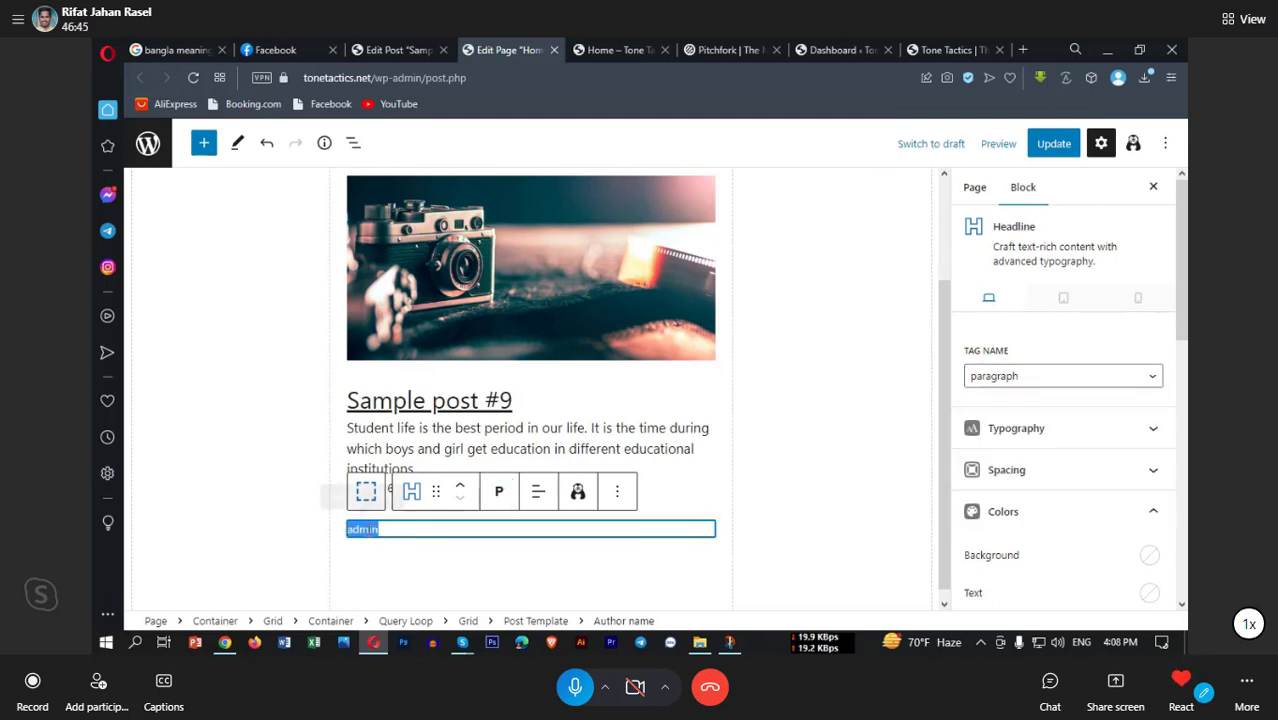
click(371, 530)
double_click(368, 530)
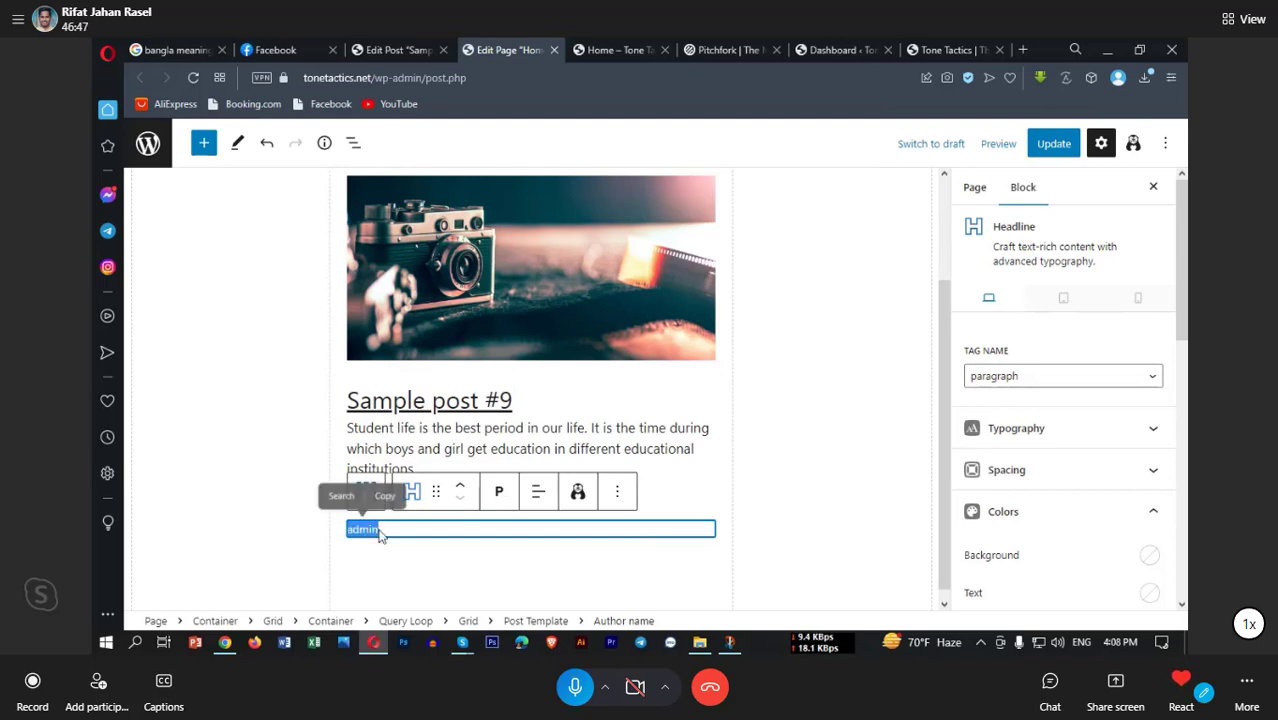
click(420, 533)
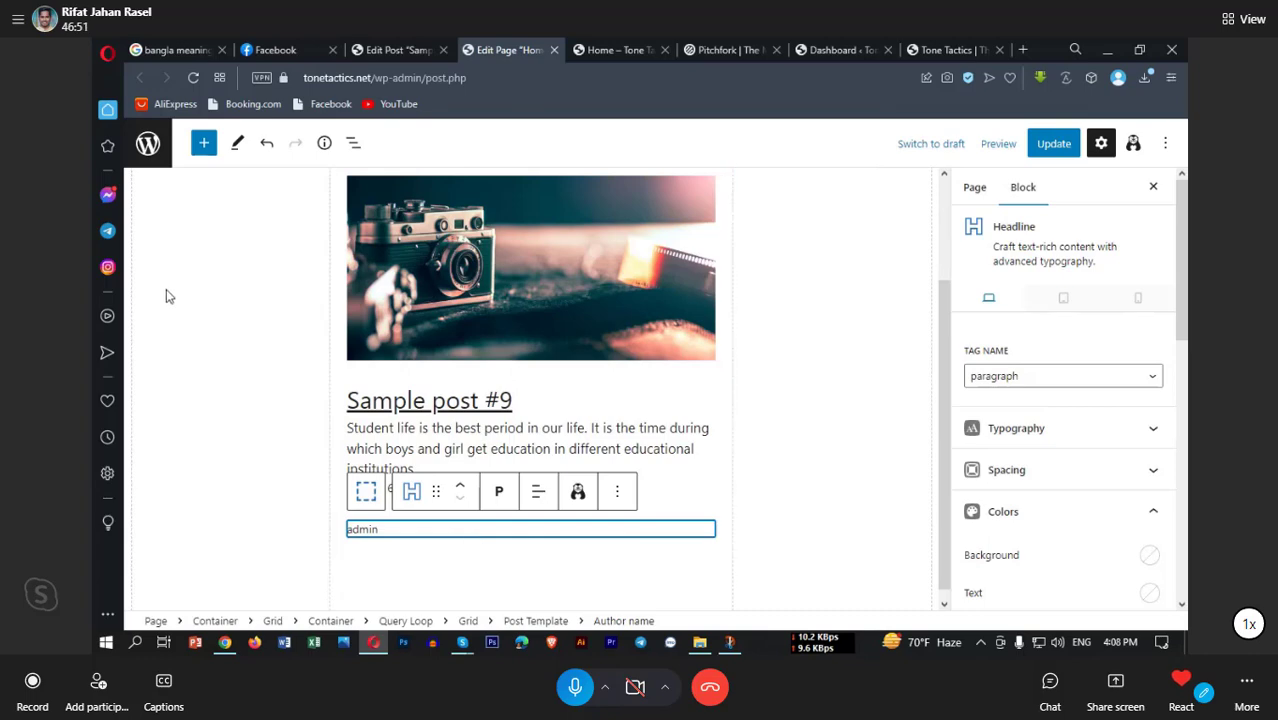
click(109, 196)
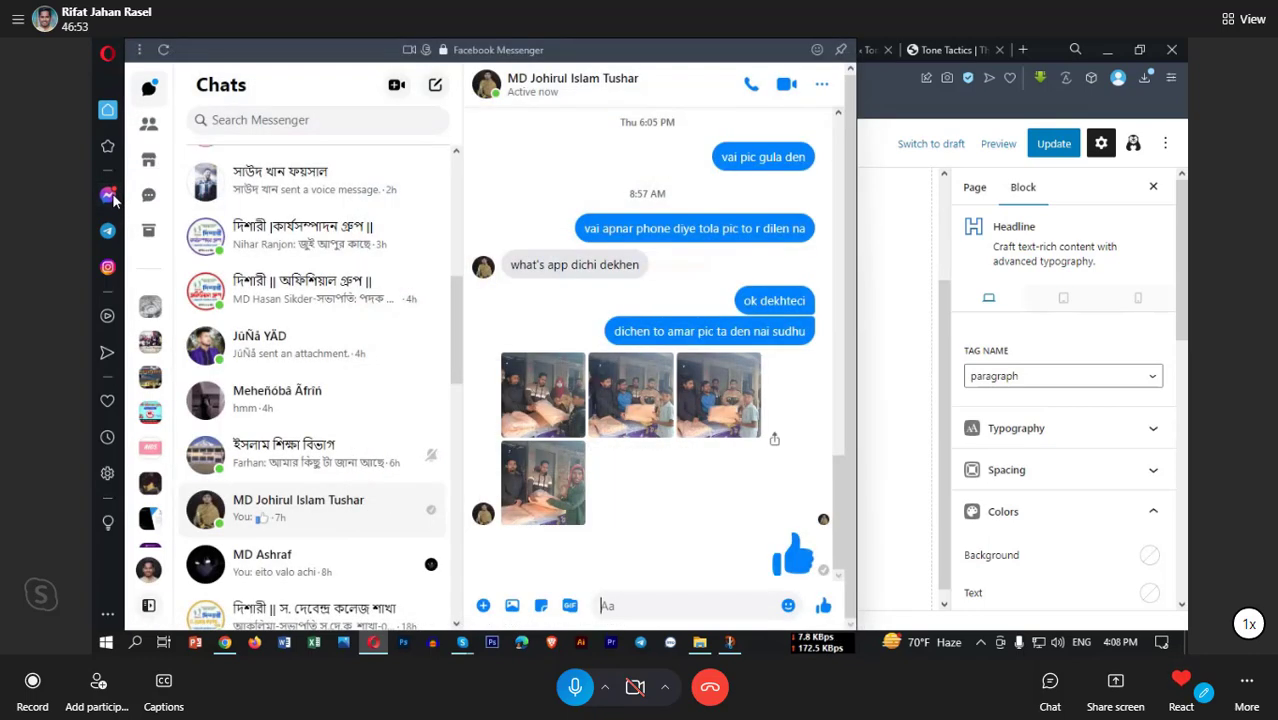
click(109, 196)
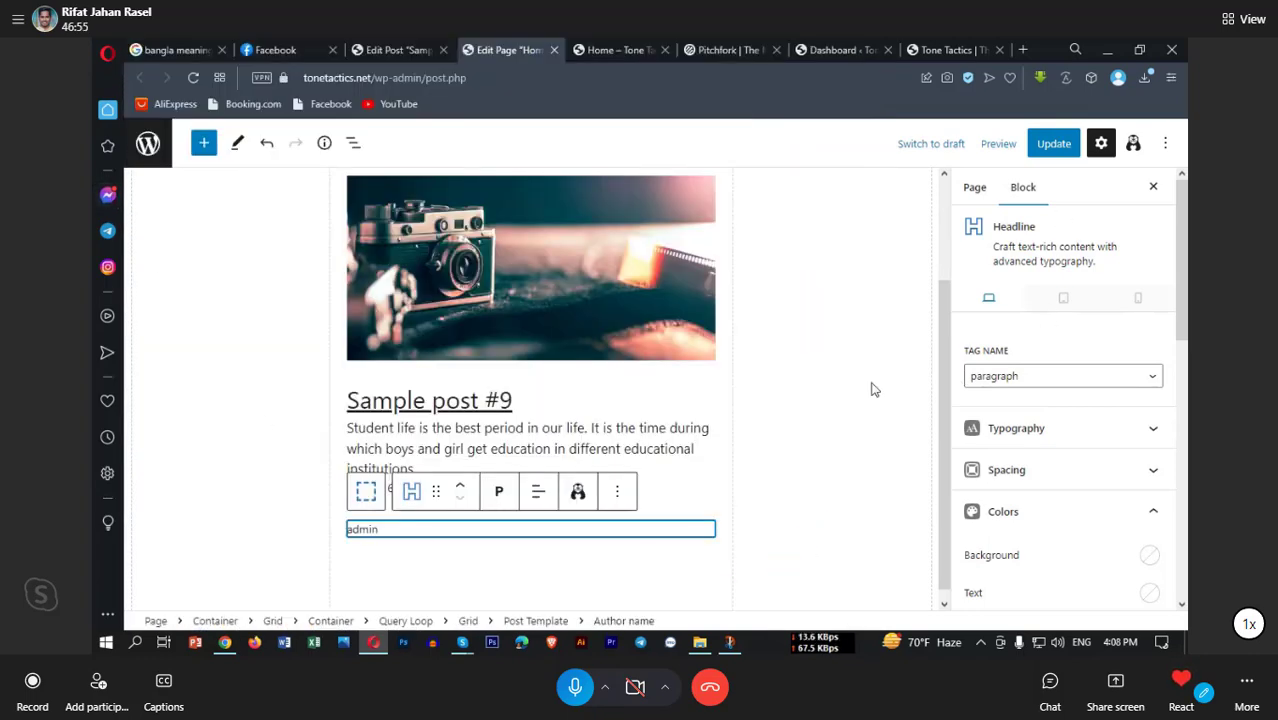
Step: Update the Home page and view its published version
click(1046, 146)
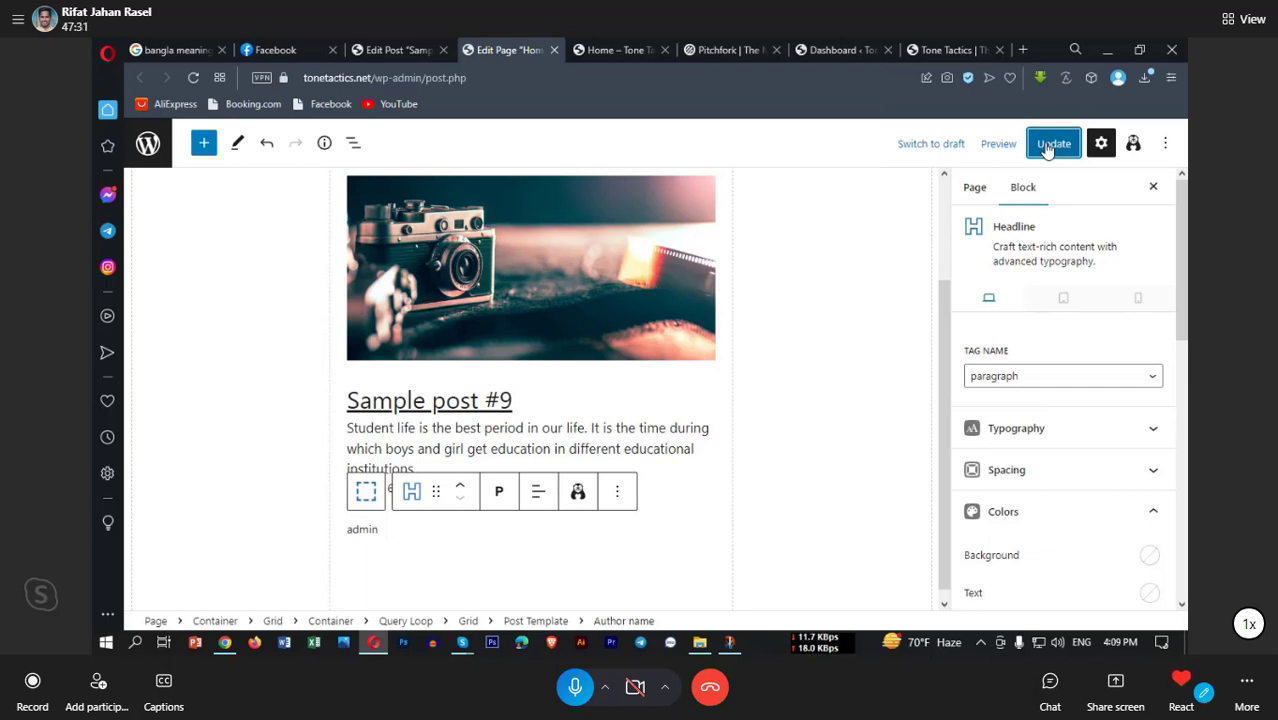
click(378, 534)
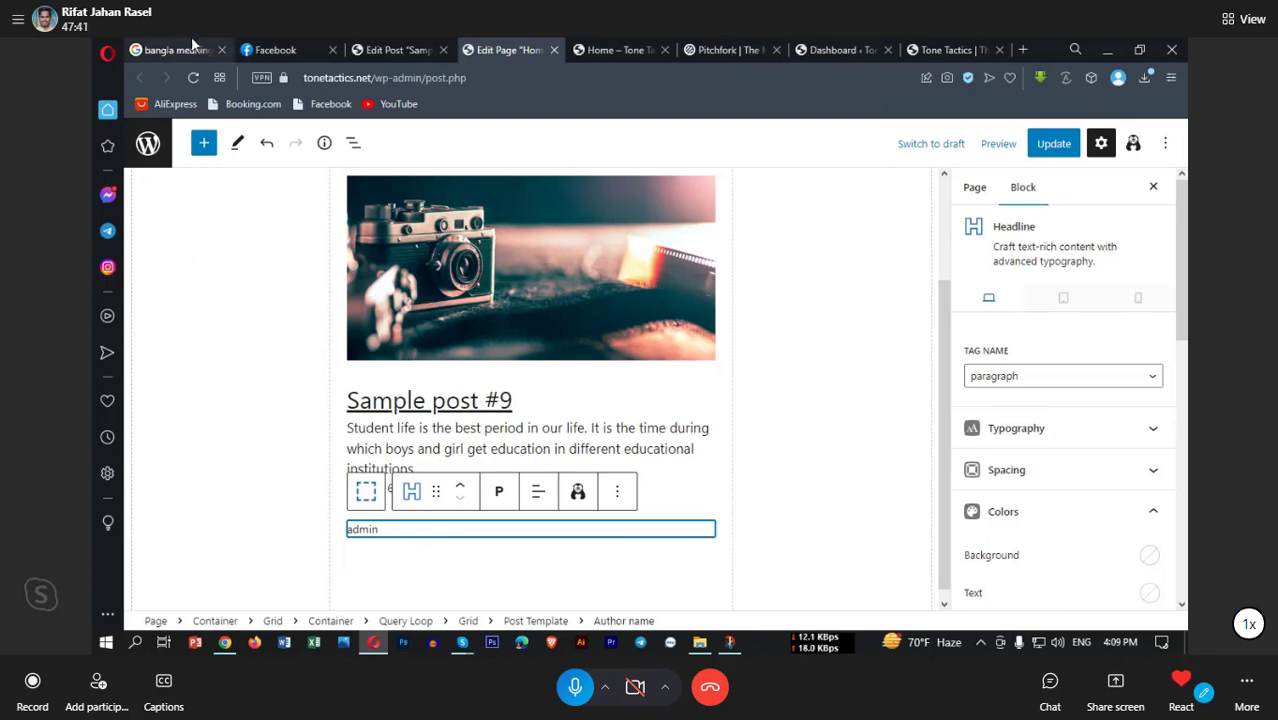
click(611, 55)
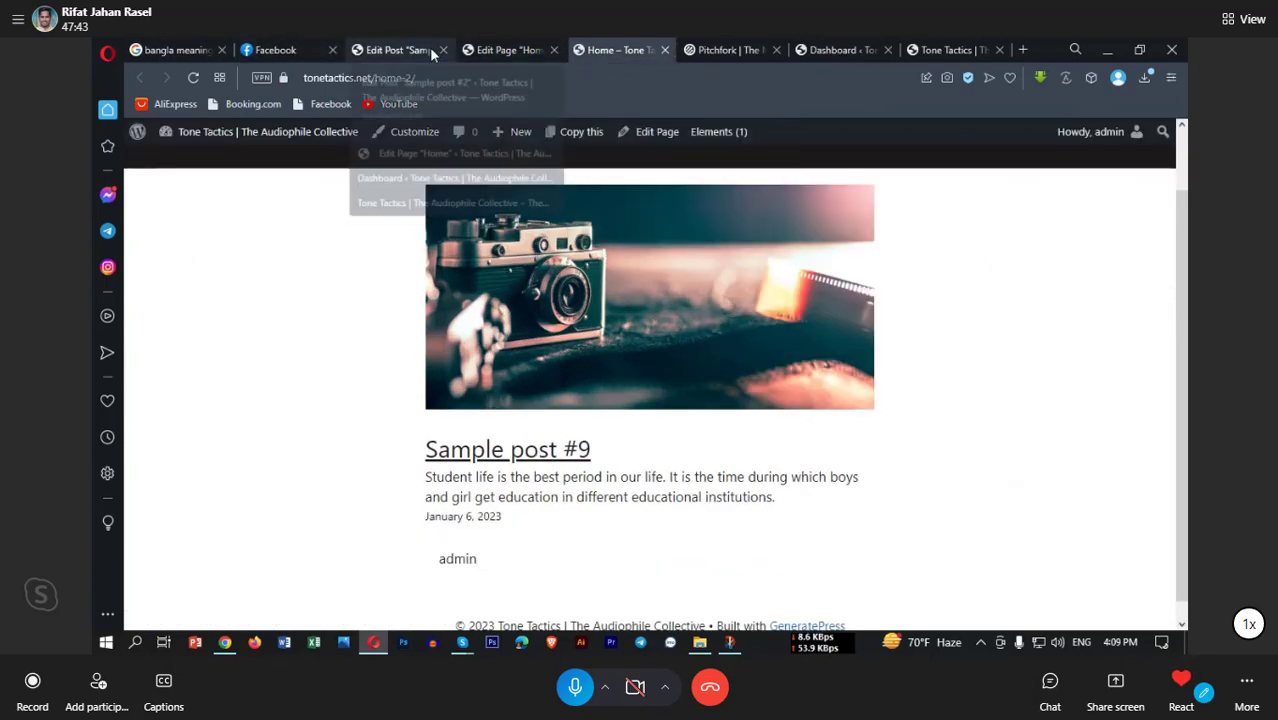
Step: Compare the category, title, author and date layout of Pitchfork's featured post with the published Home page
click(750, 56)
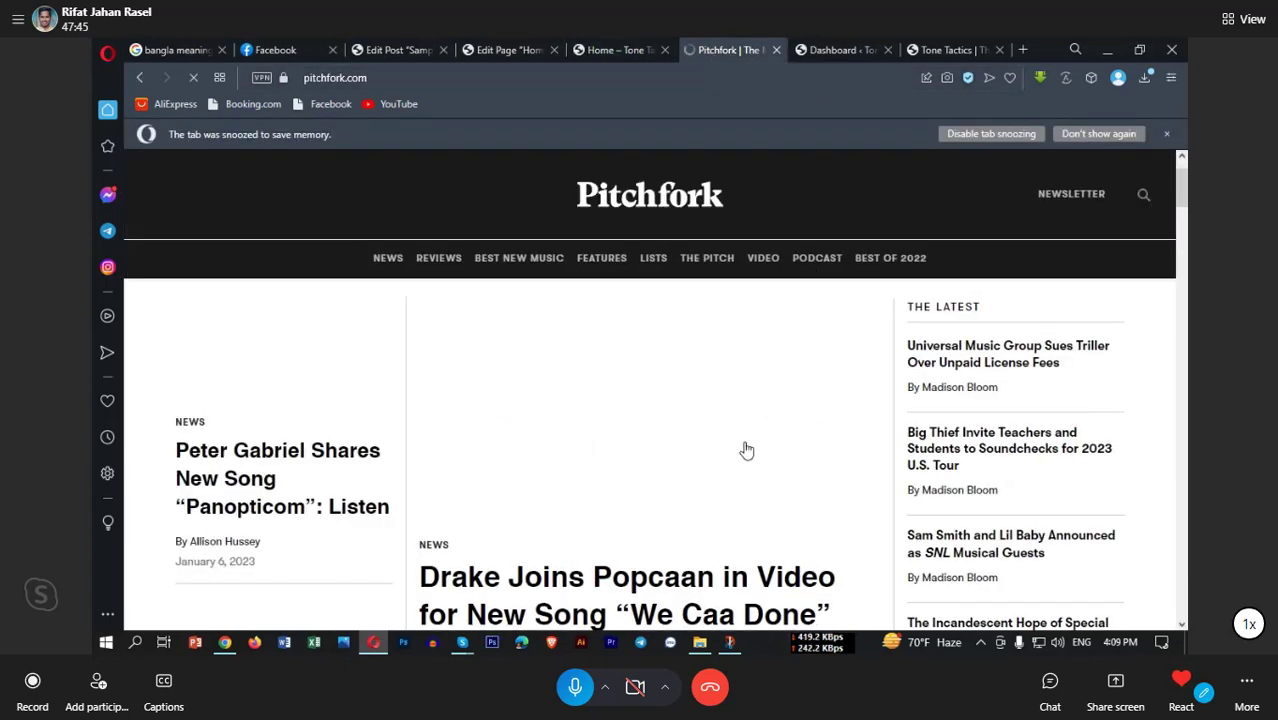
scroll(490, 540, down, 3)
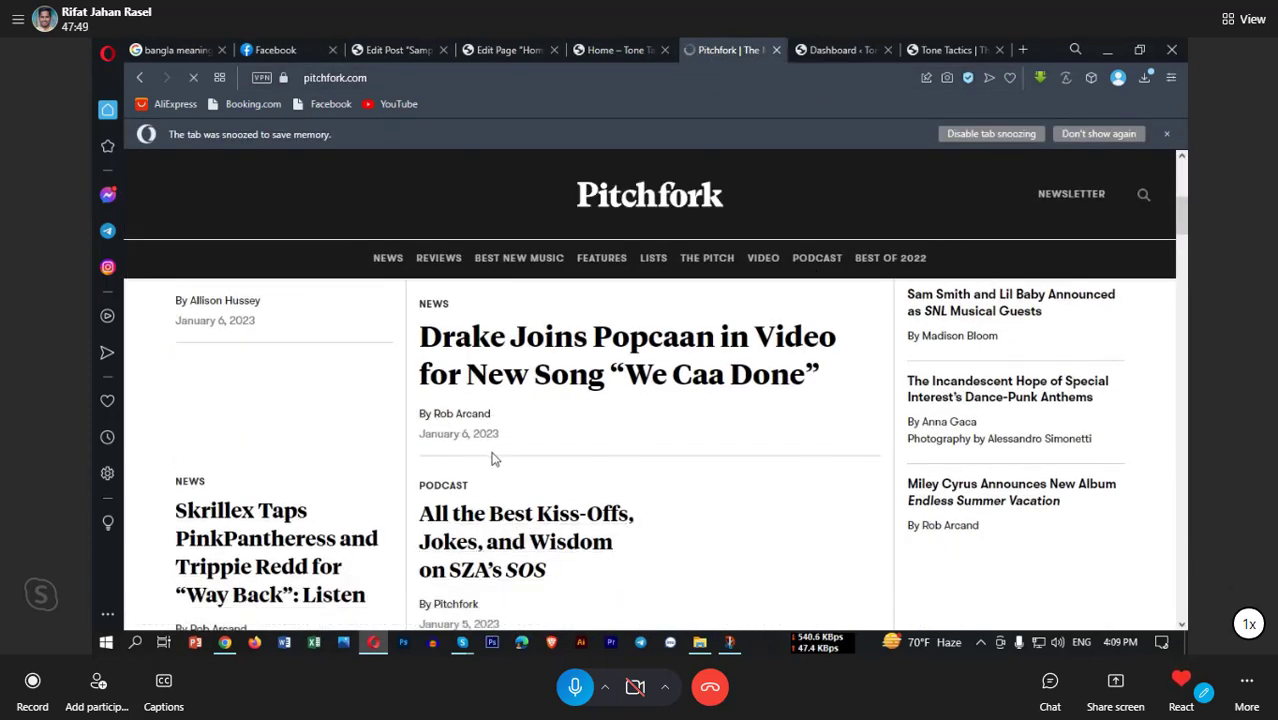
scroll(494, 430, up, 1)
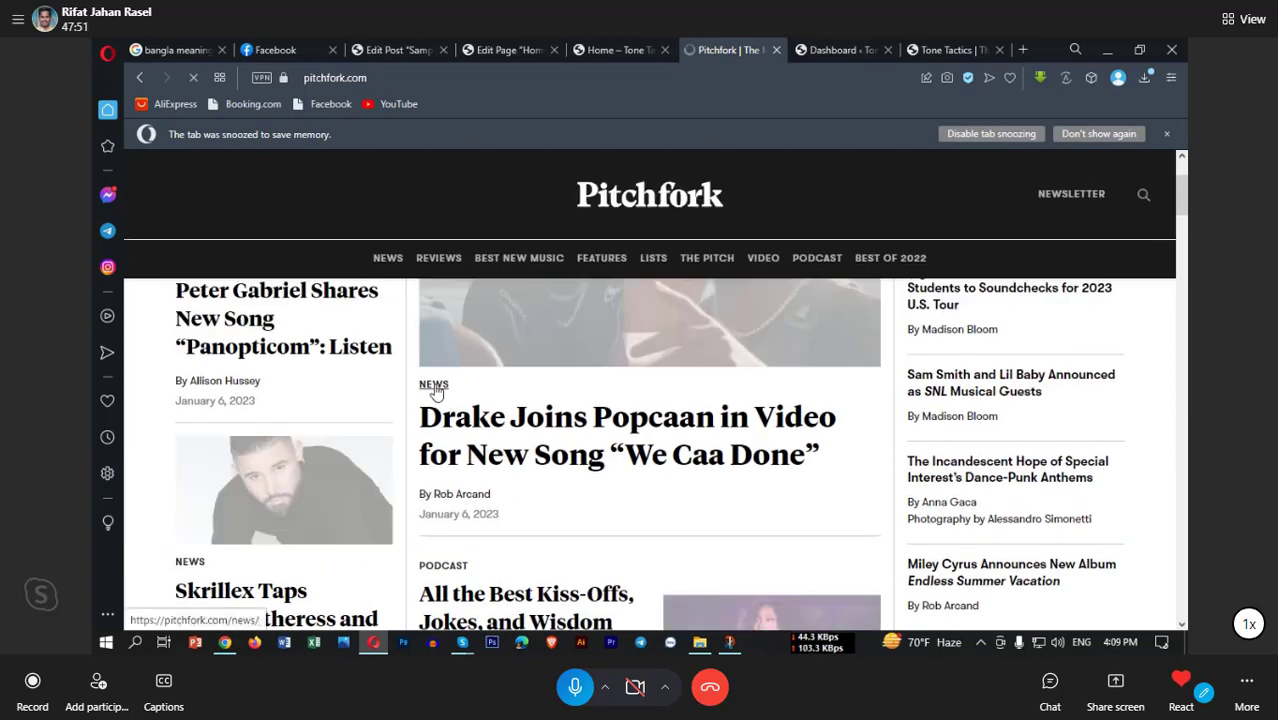
scroll(540, 443, up, 2)
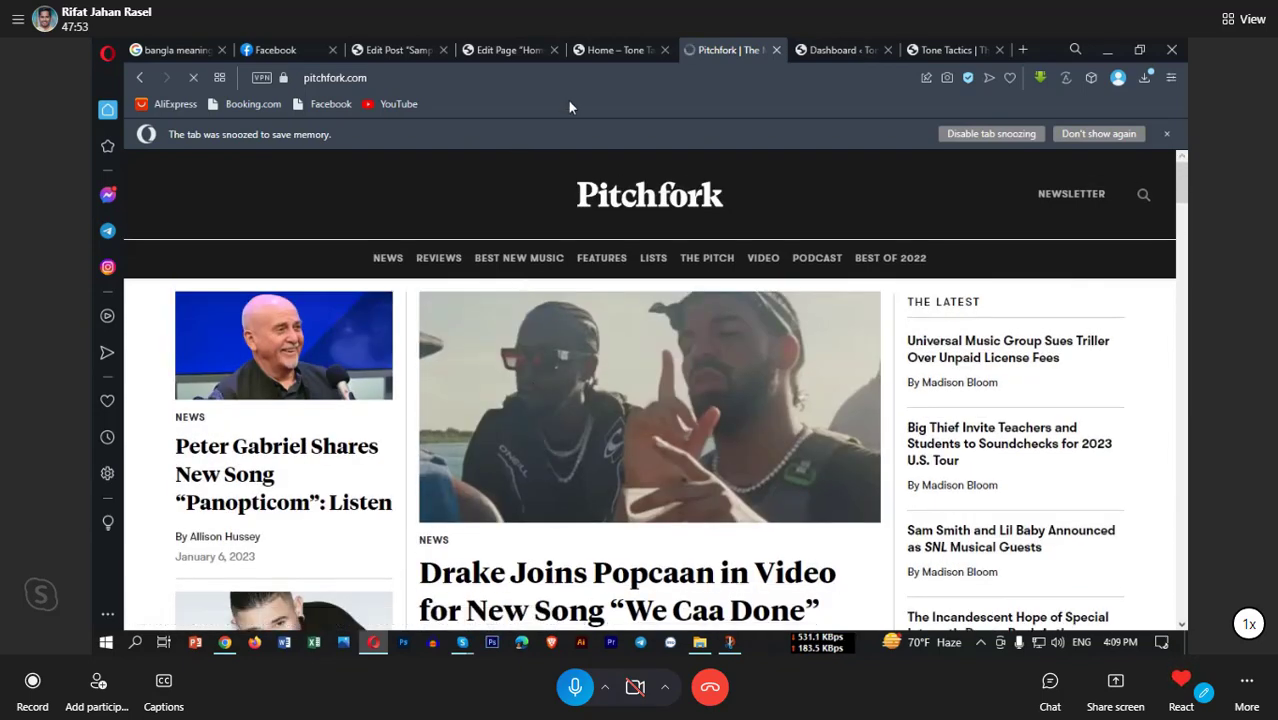
click(615, 50)
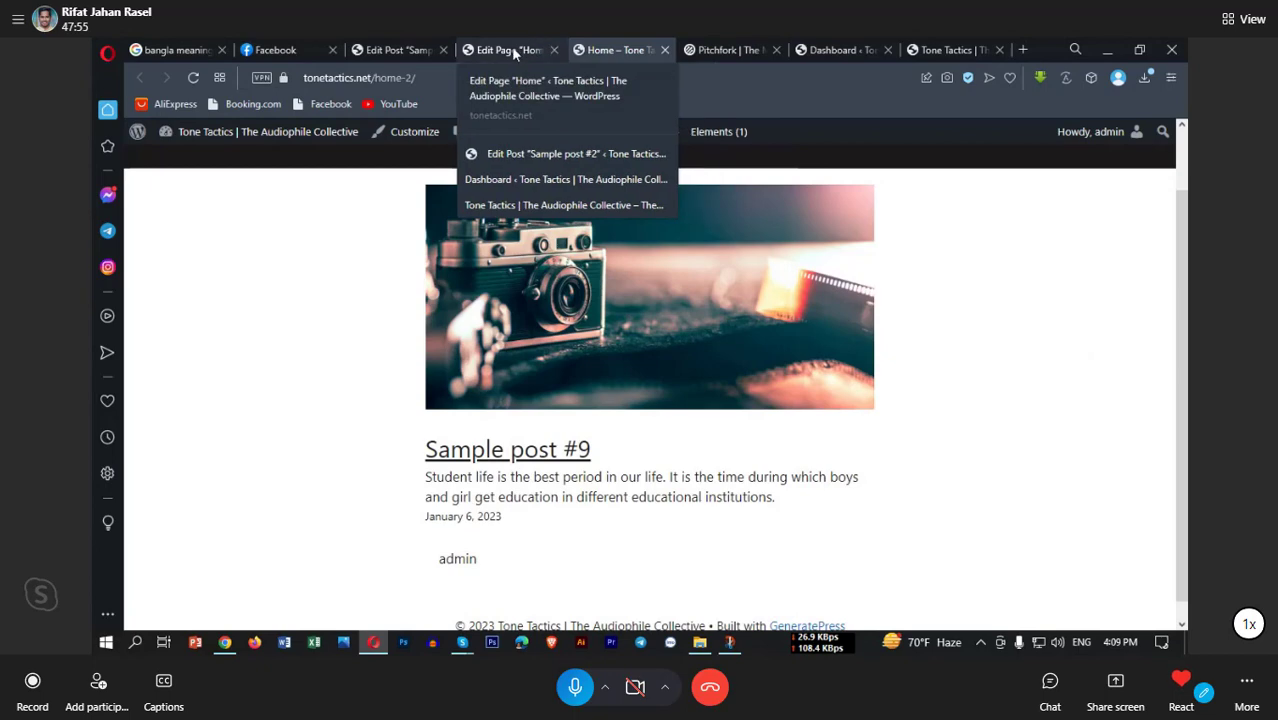
Step: Return to the Home page editor and duplicate the author name headline below the date in the post template
click(511, 46)
click(605, 46)
click(511, 52)
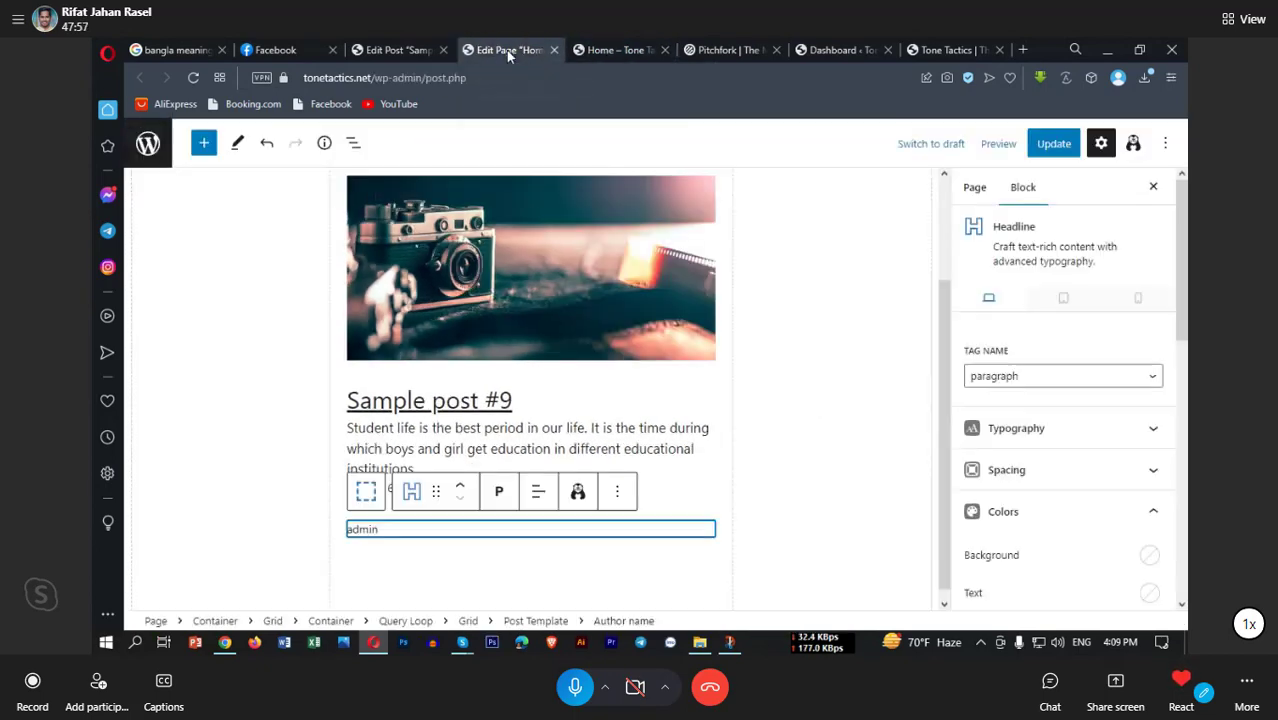
click(515, 432)
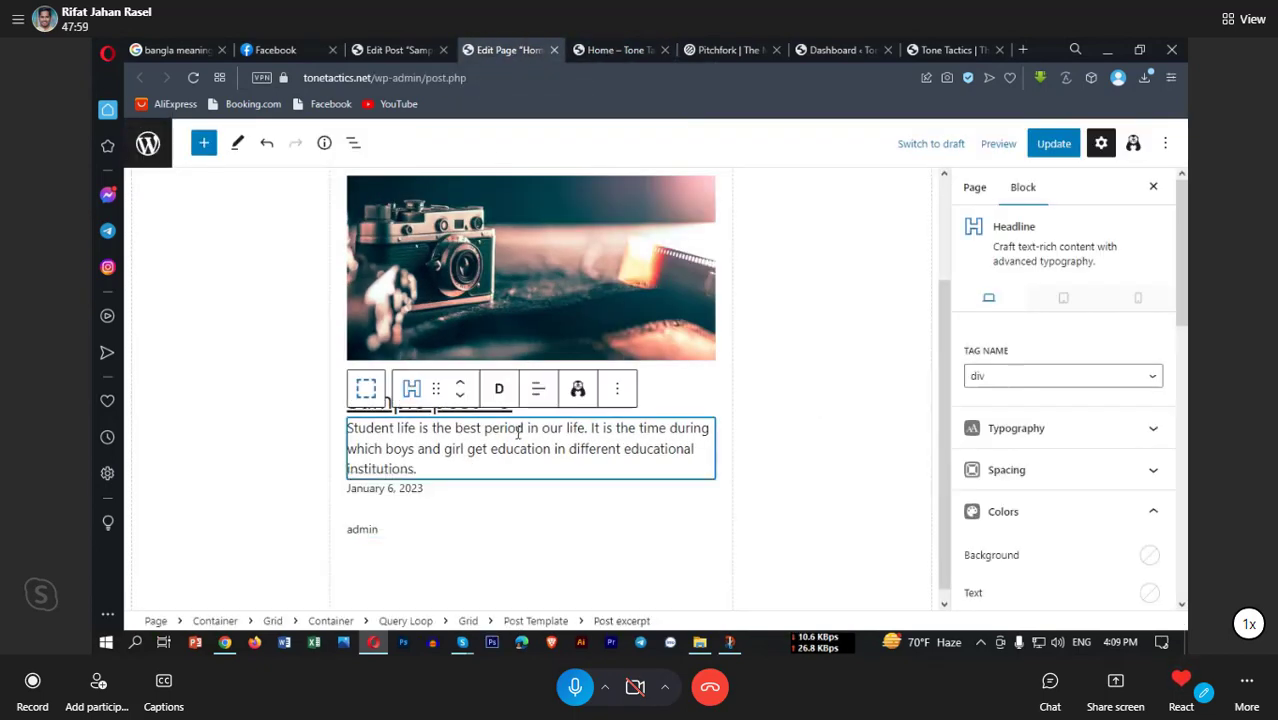
click(390, 489)
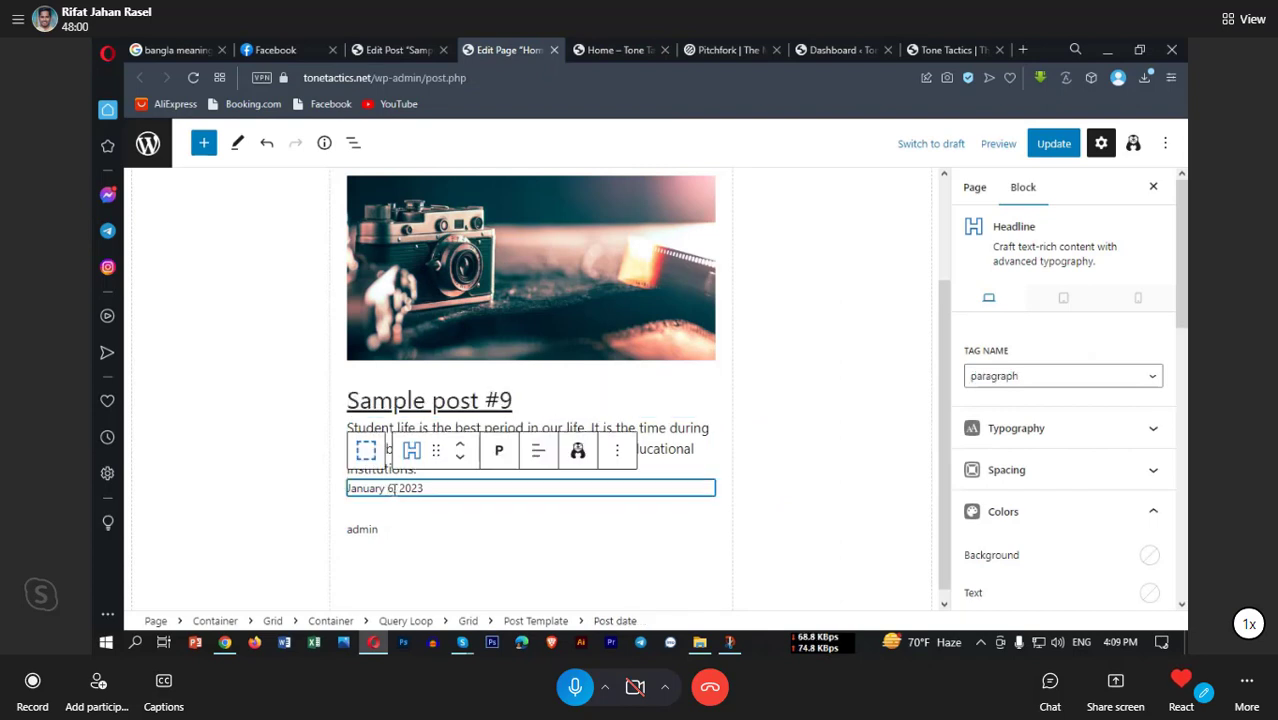
click(363, 533)
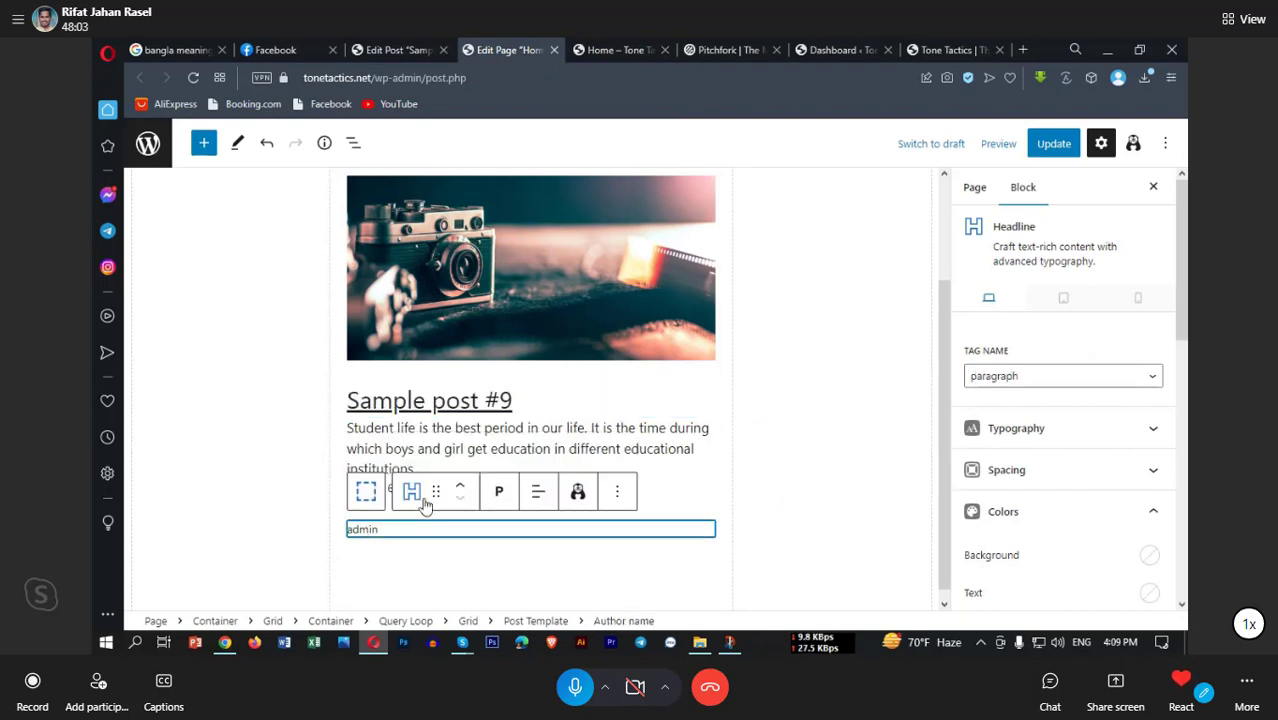
scroll(1080, 490, down, 10)
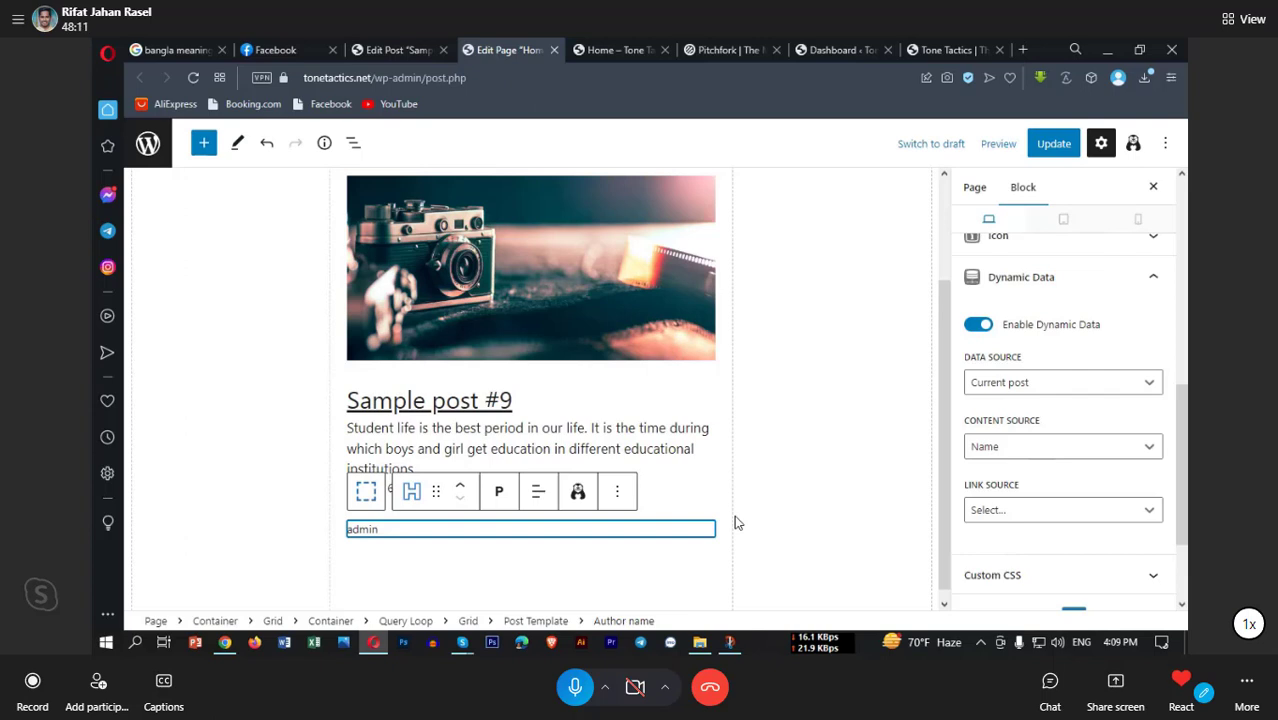
Step: Set the duplicated author headline's dynamic content source to List of terms with the Categories taxonomy
click(1020, 448)
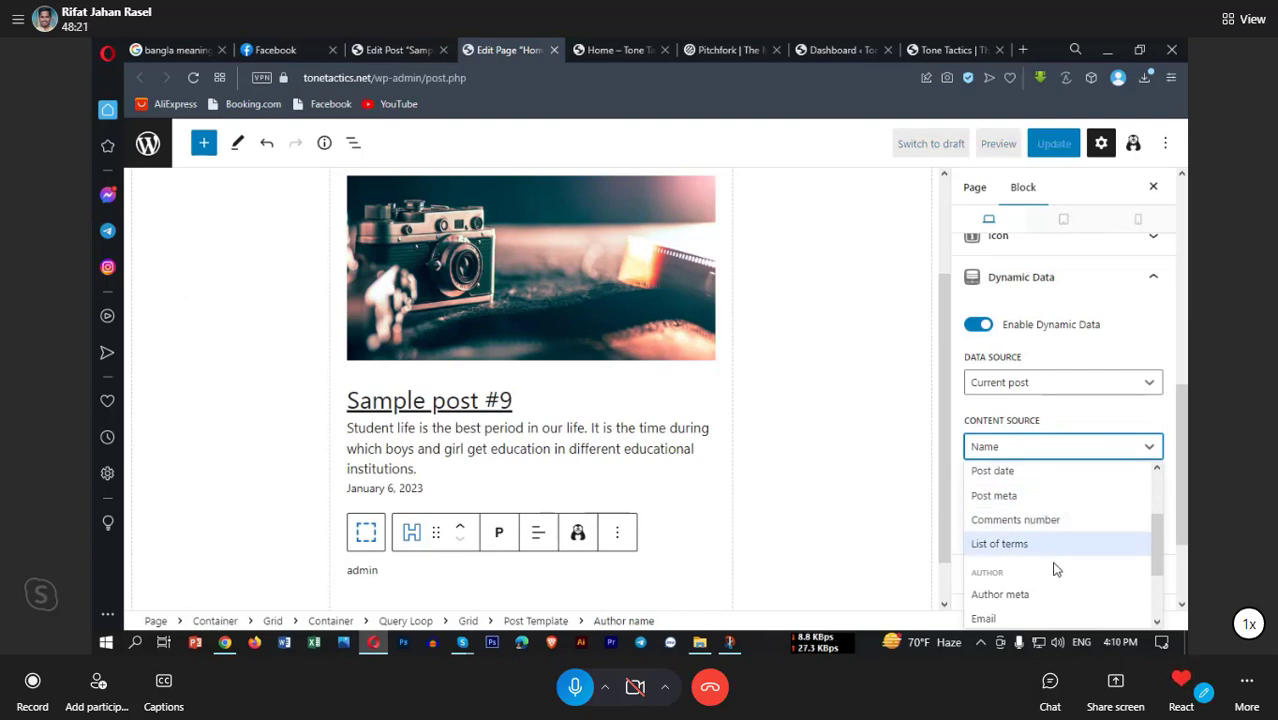
scroll(1038, 527, up, 1)
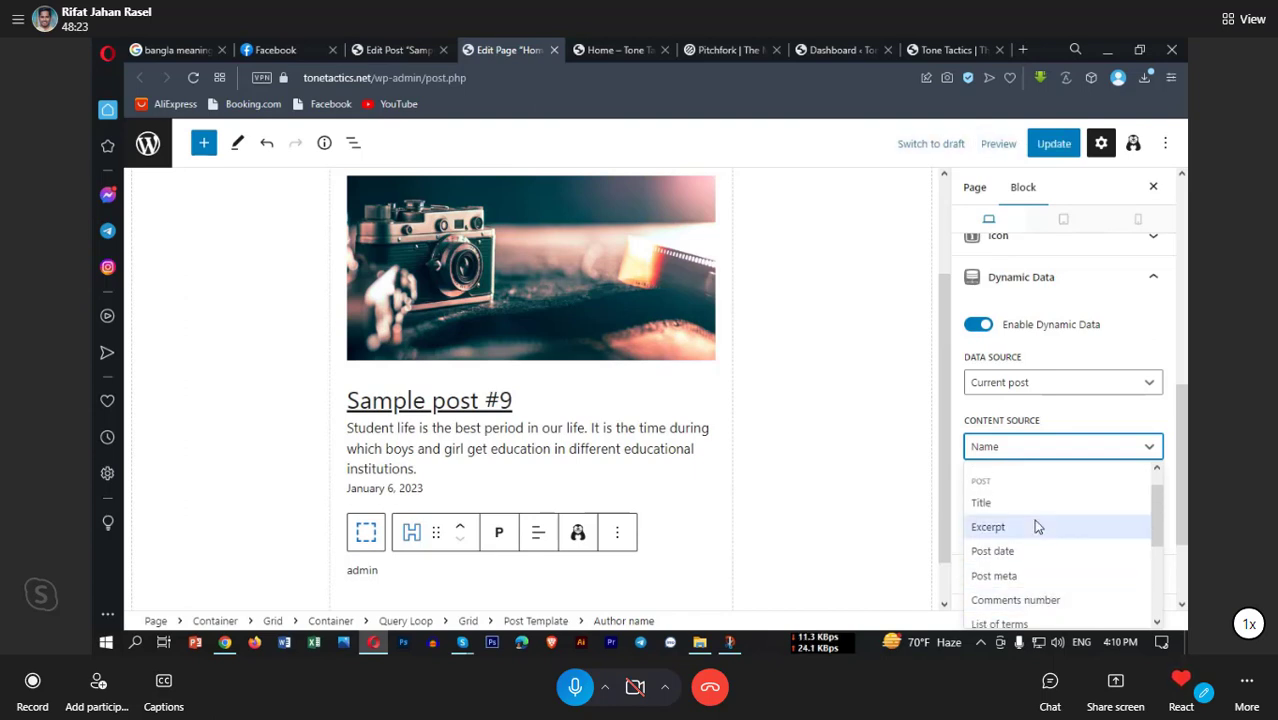
scroll(1037, 526, up, 1)
scroll(1037, 526, down, 2)
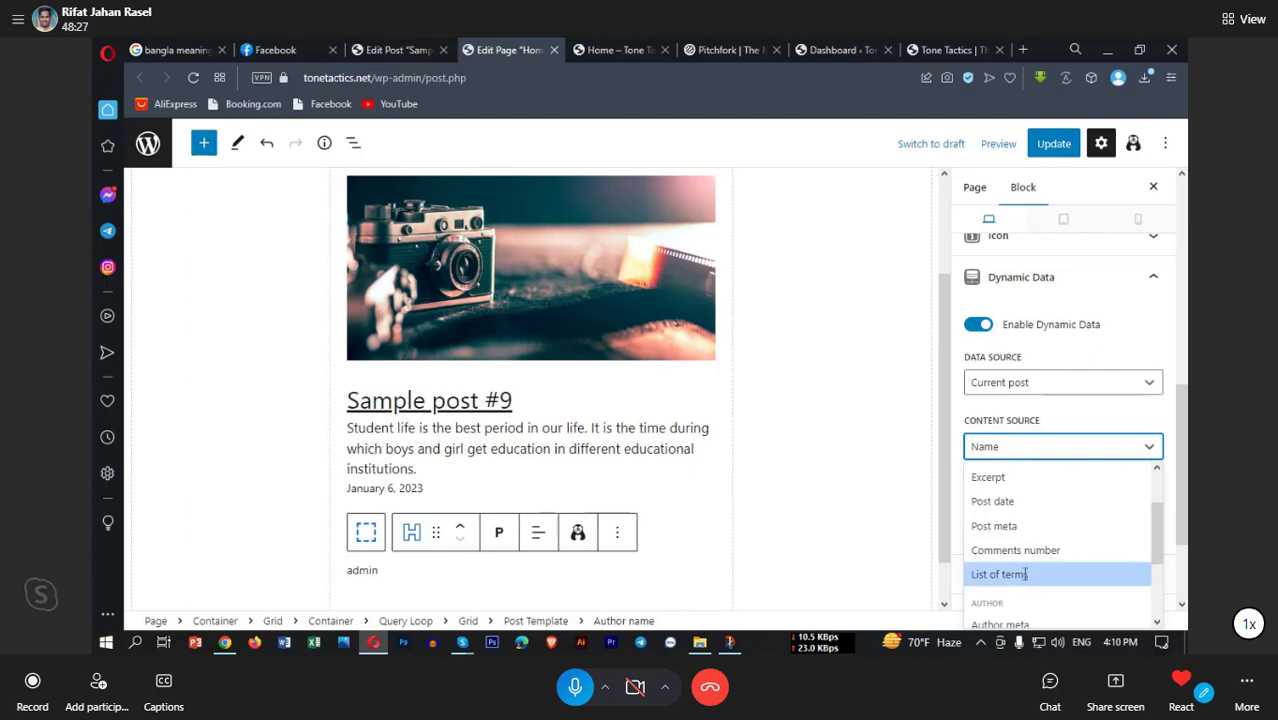
click(1024, 576)
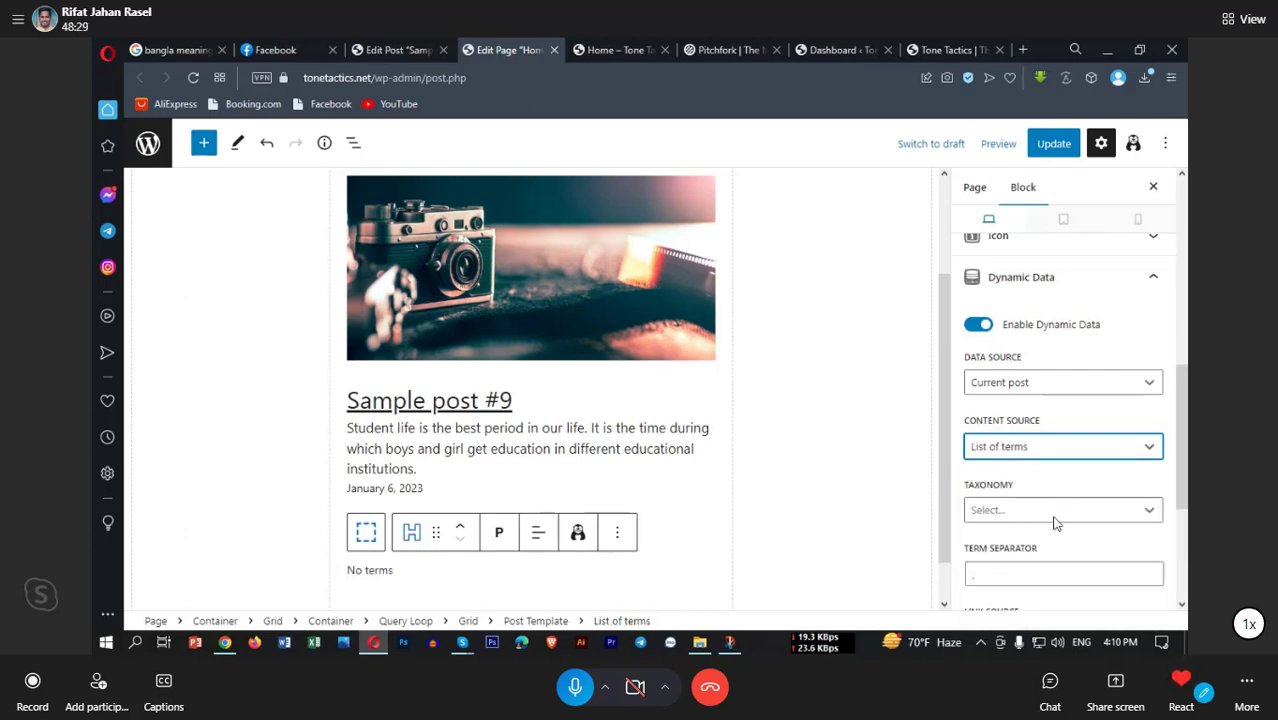
click(1012, 512)
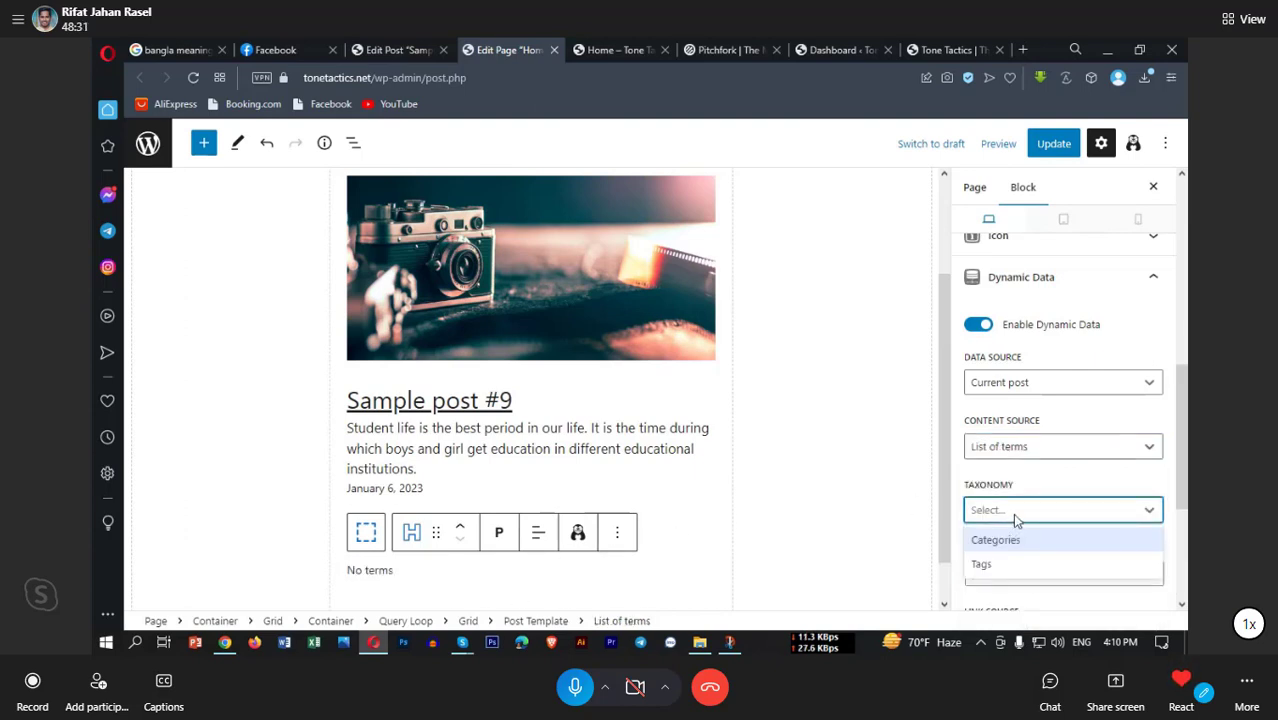
click(1000, 540)
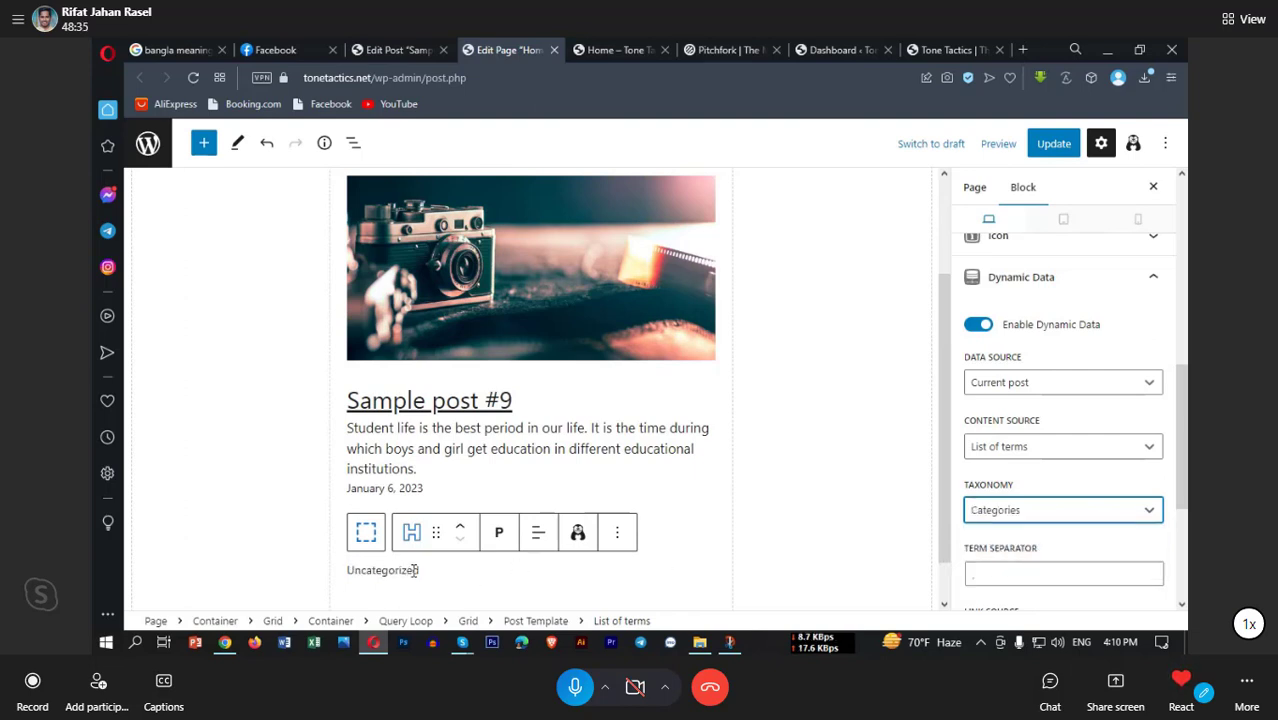
scroll(414, 570, down, 1)
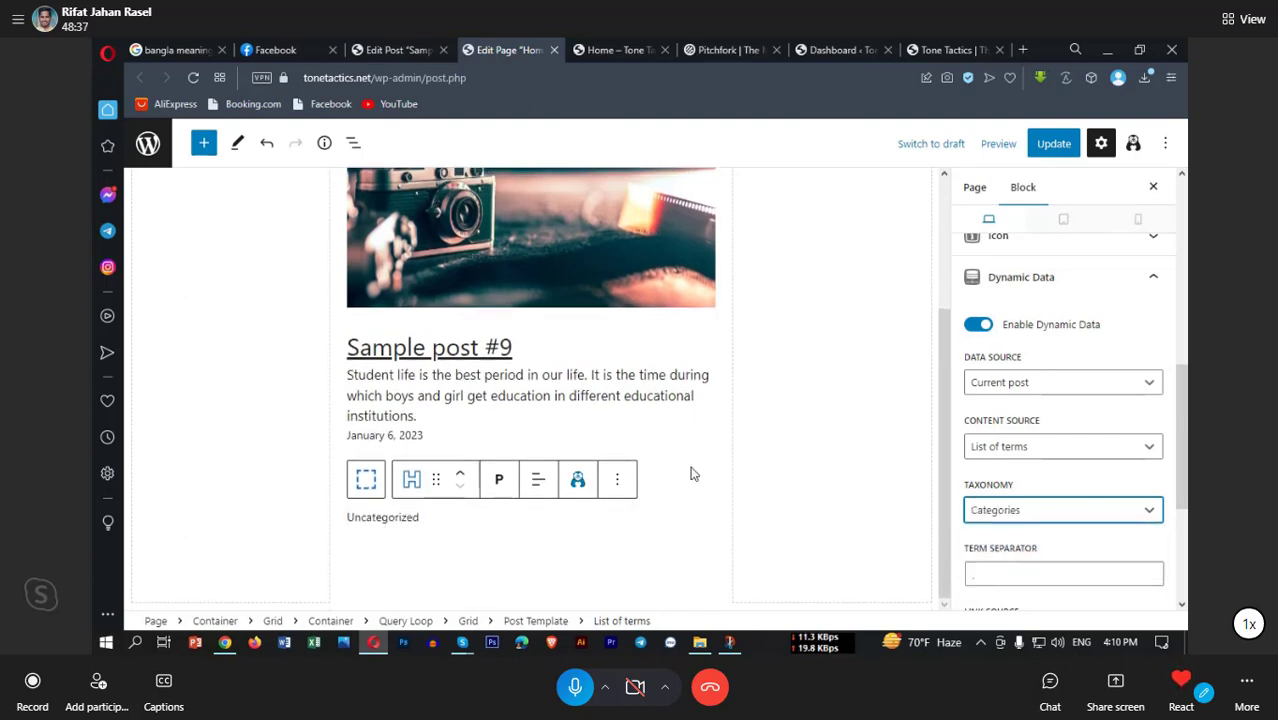
Step: Update the Home page and review the featured post and its surrounding containers in the editor
click(1043, 147)
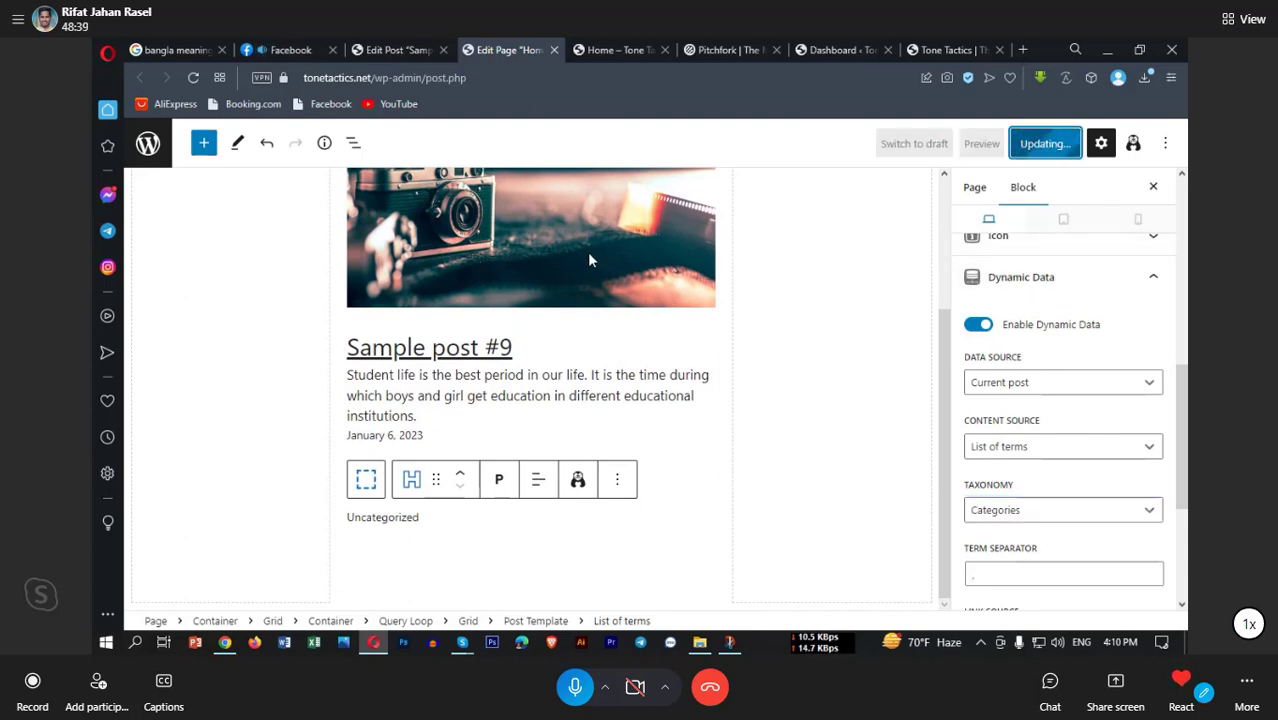
scroll(1050, 421, up, 2)
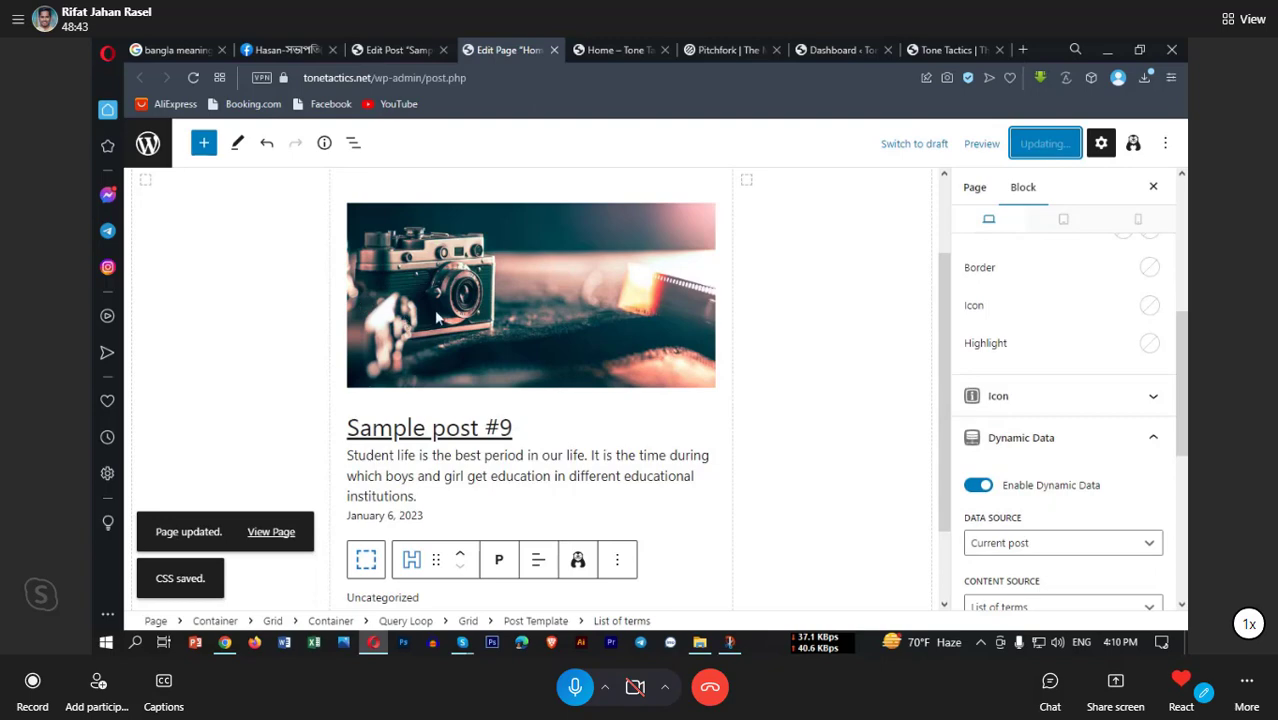
scroll(436, 318, up, 2)
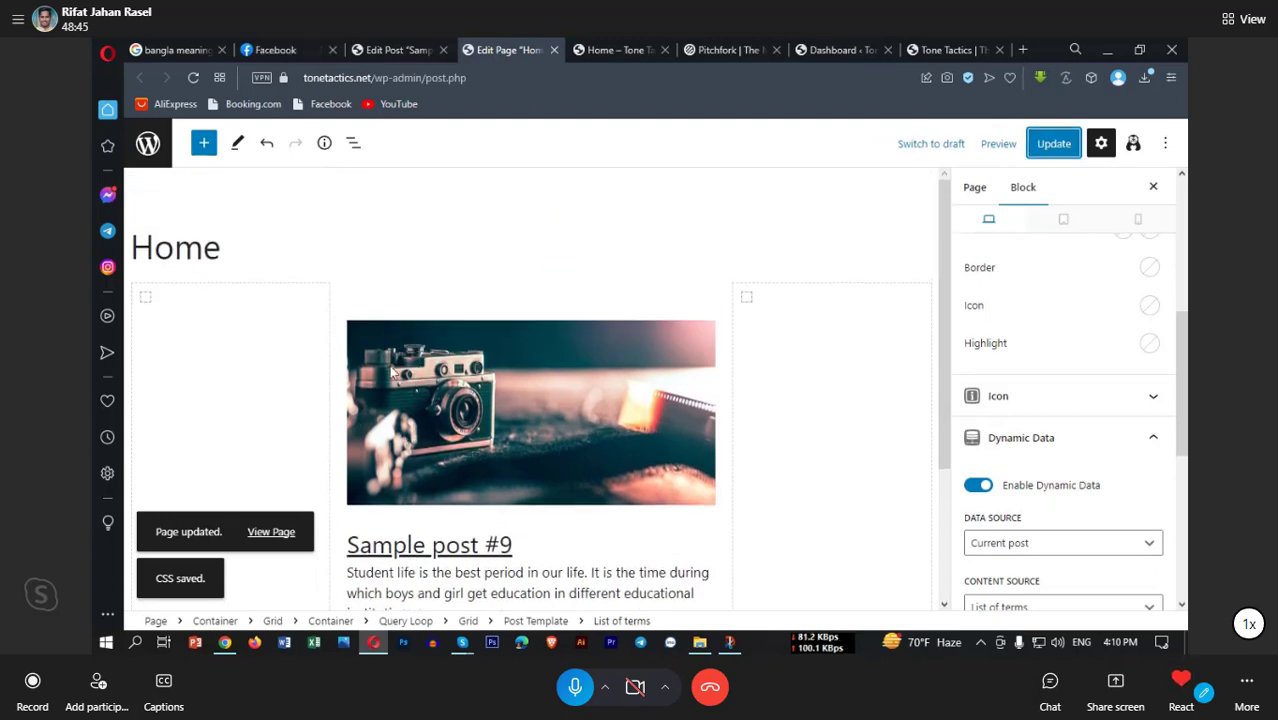
scroll(405, 395, down, 3)
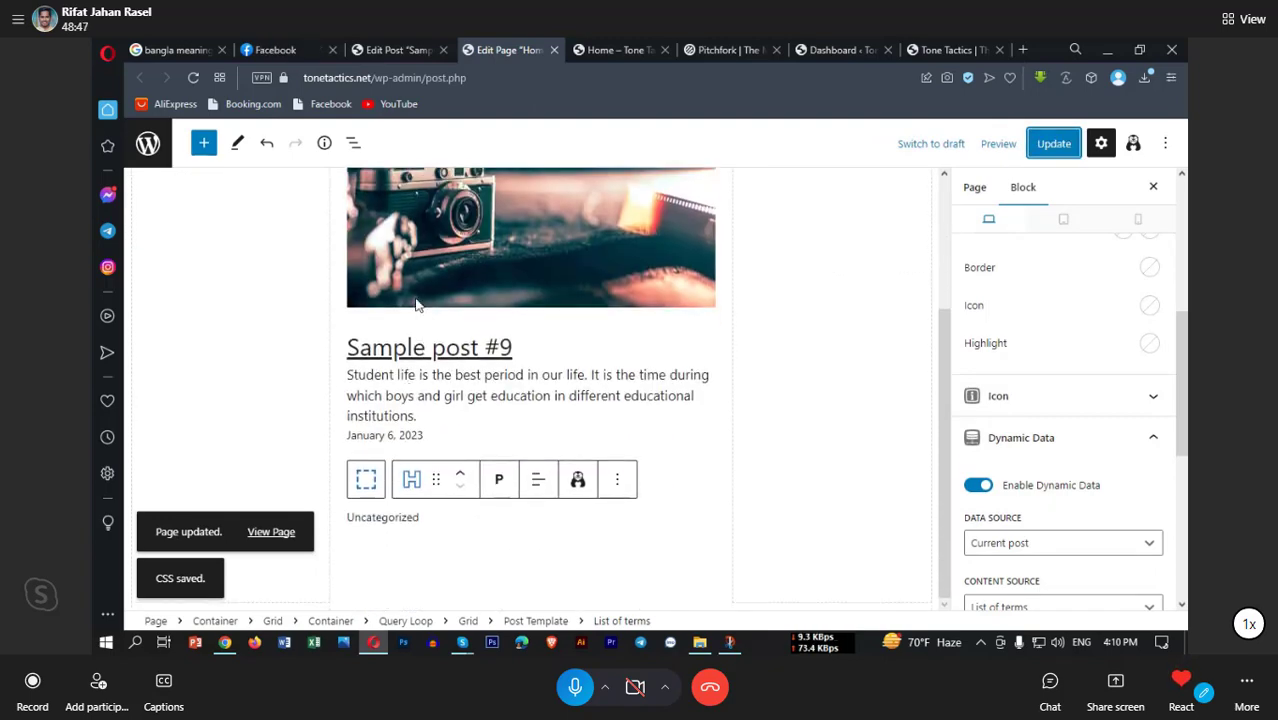
scroll(403, 265, up, 1)
scroll(400, 268, up, 2)
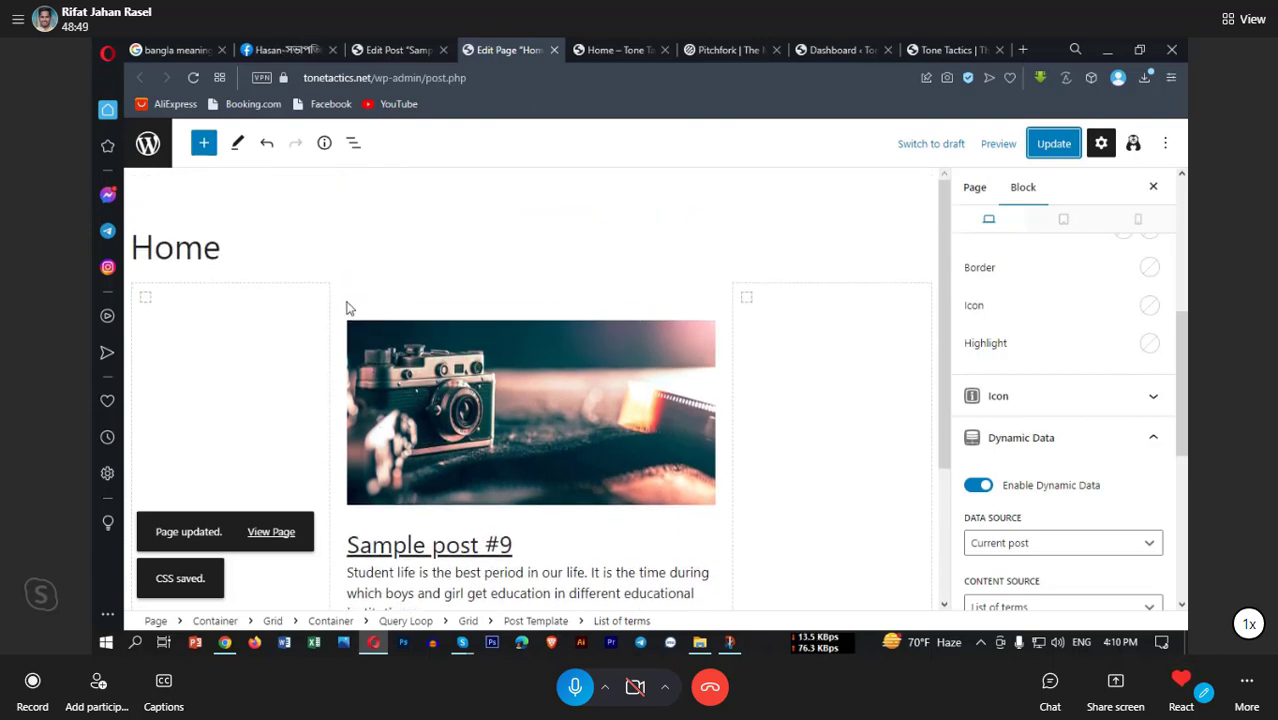
scroll(225, 335, down, 2)
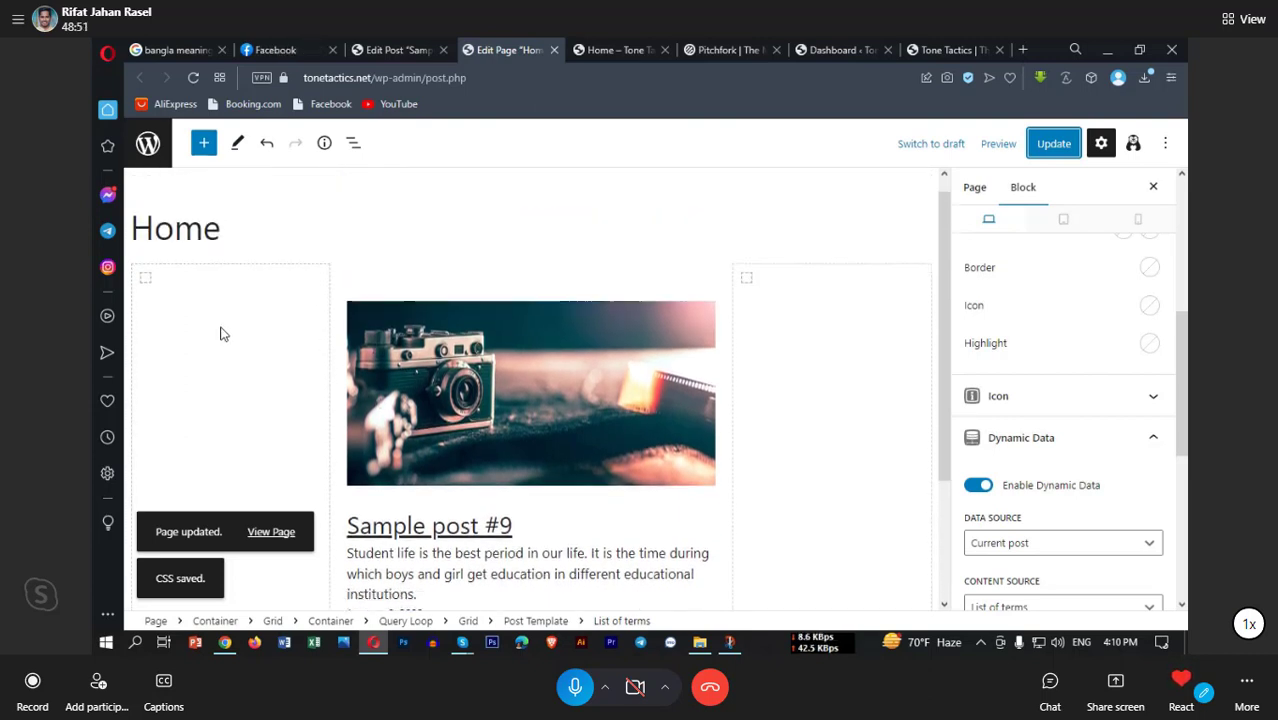
scroll(212, 322, up, 1)
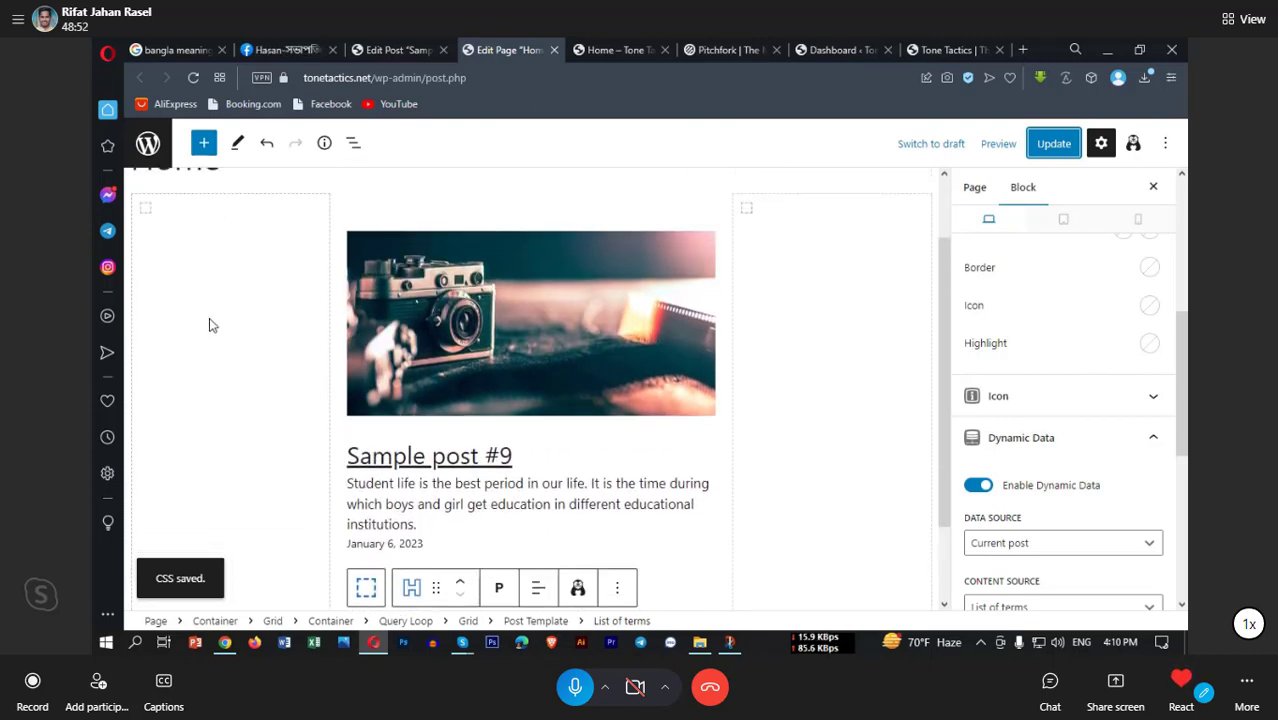
Step: Select the one-post Query Loop in the middle container and duplicate it
click(447, 352)
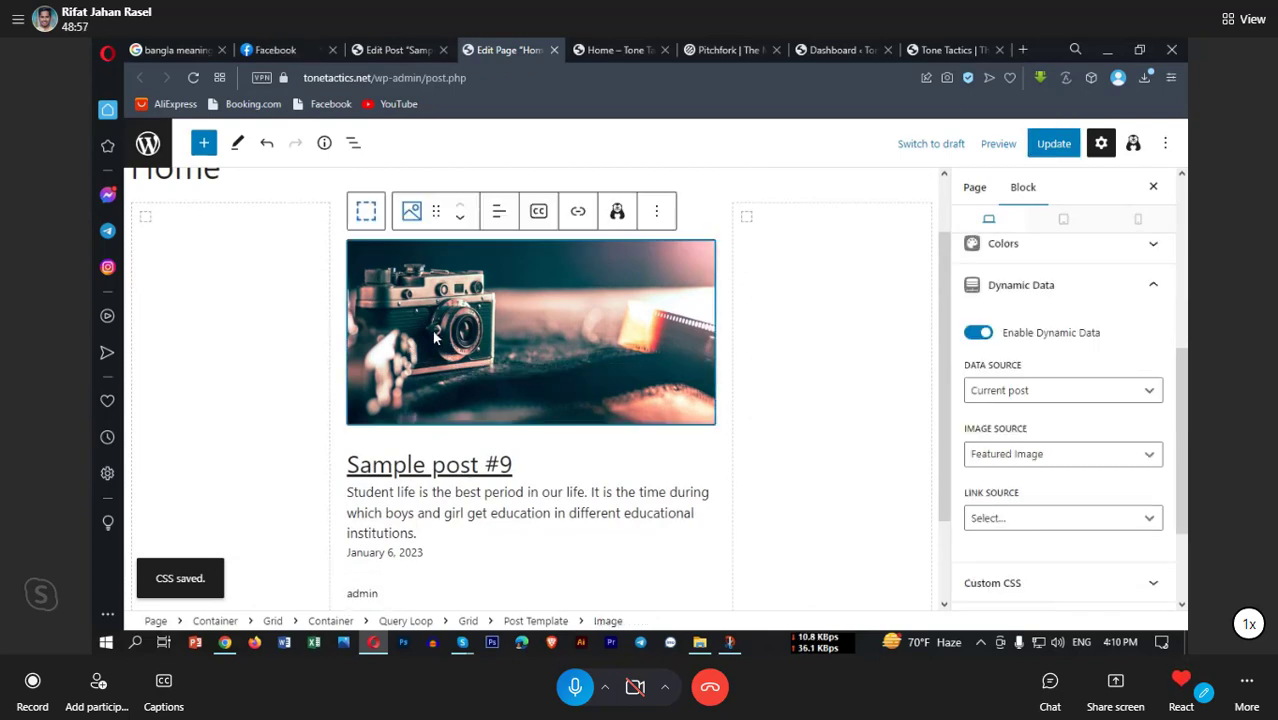
click(368, 214)
click(350, 199)
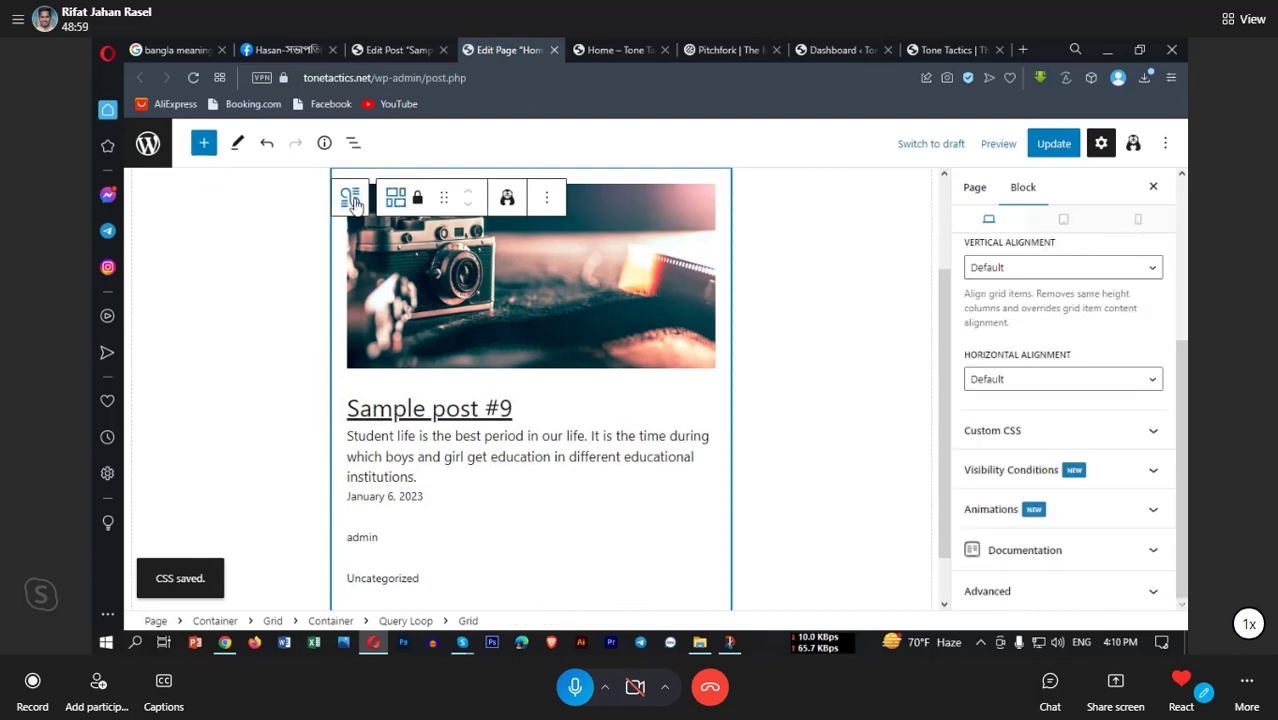
click(350, 199)
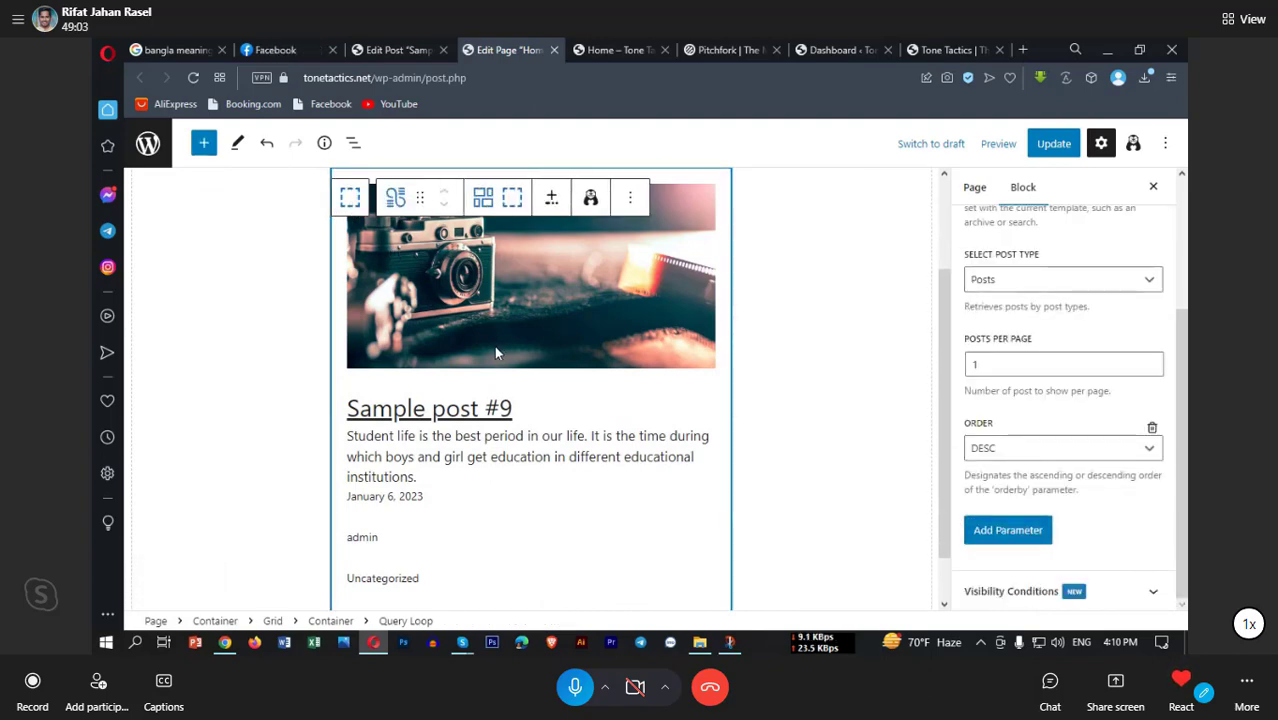
scroll(496, 347, down, 1)
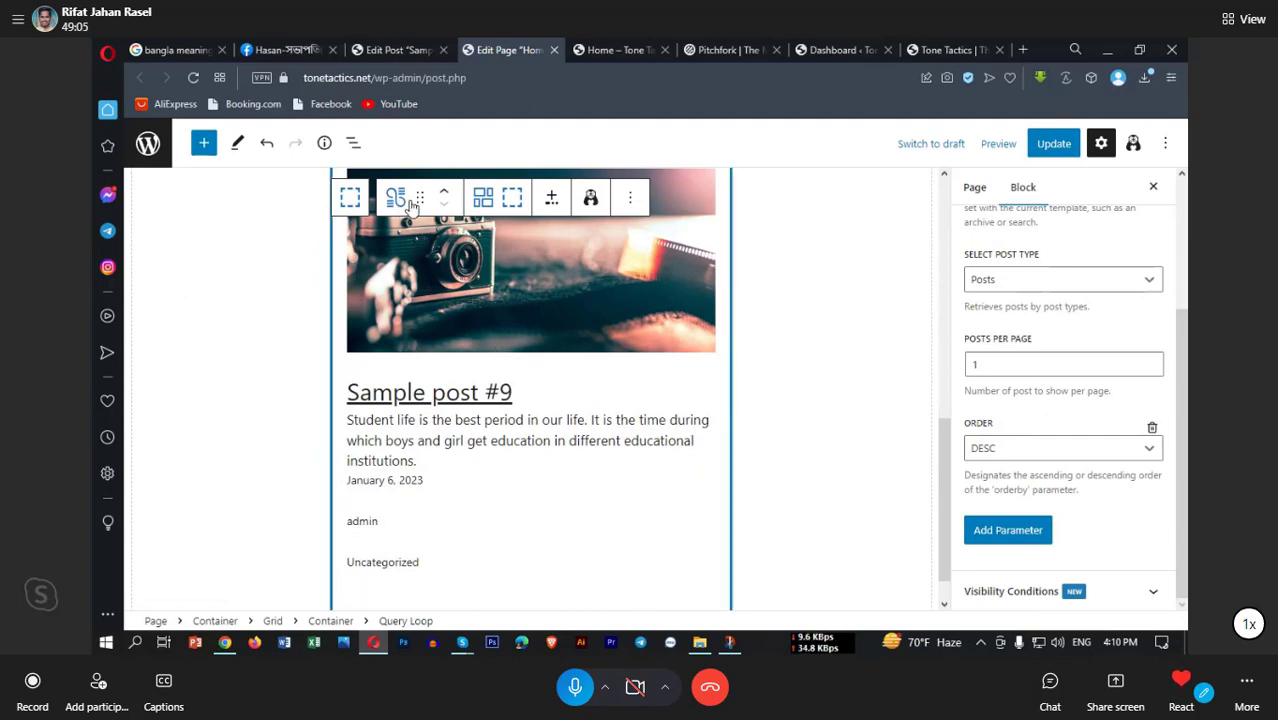
Step: Try to move the duplicated and then the original Query Loop from the middle container into the empty left container
drag(421, 200, 182, 238)
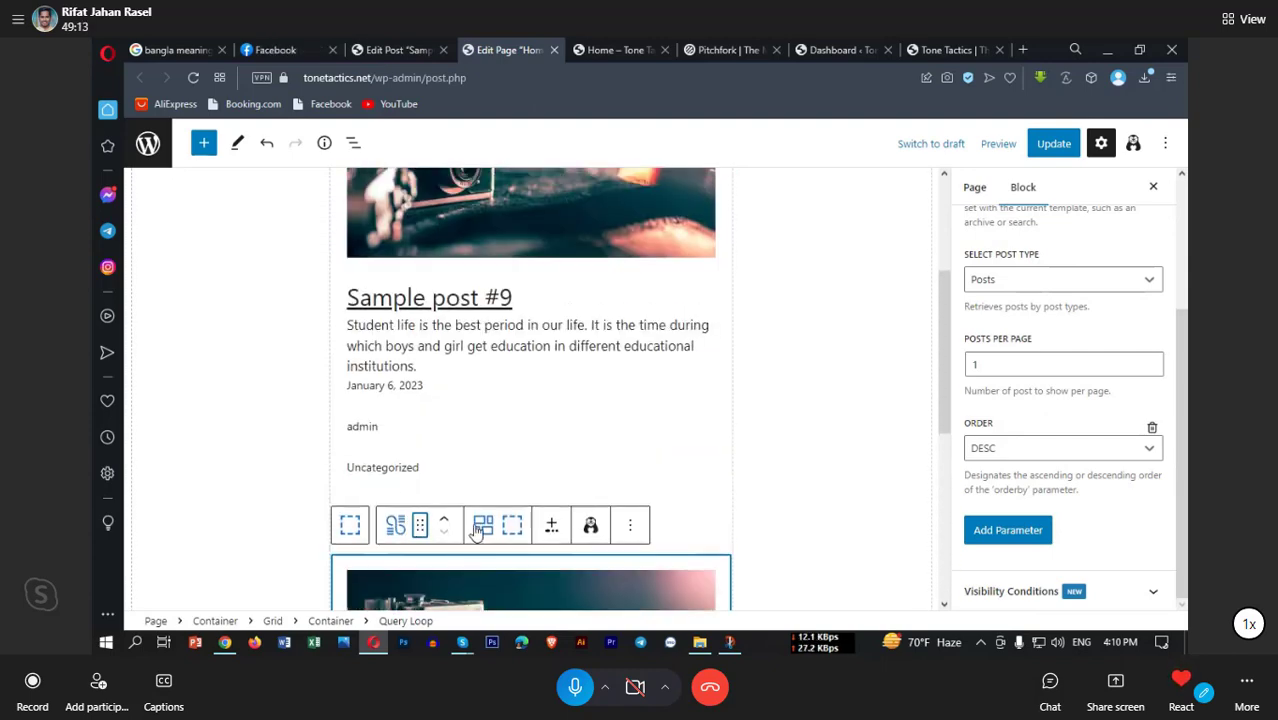
drag(392, 535, 156, 323)
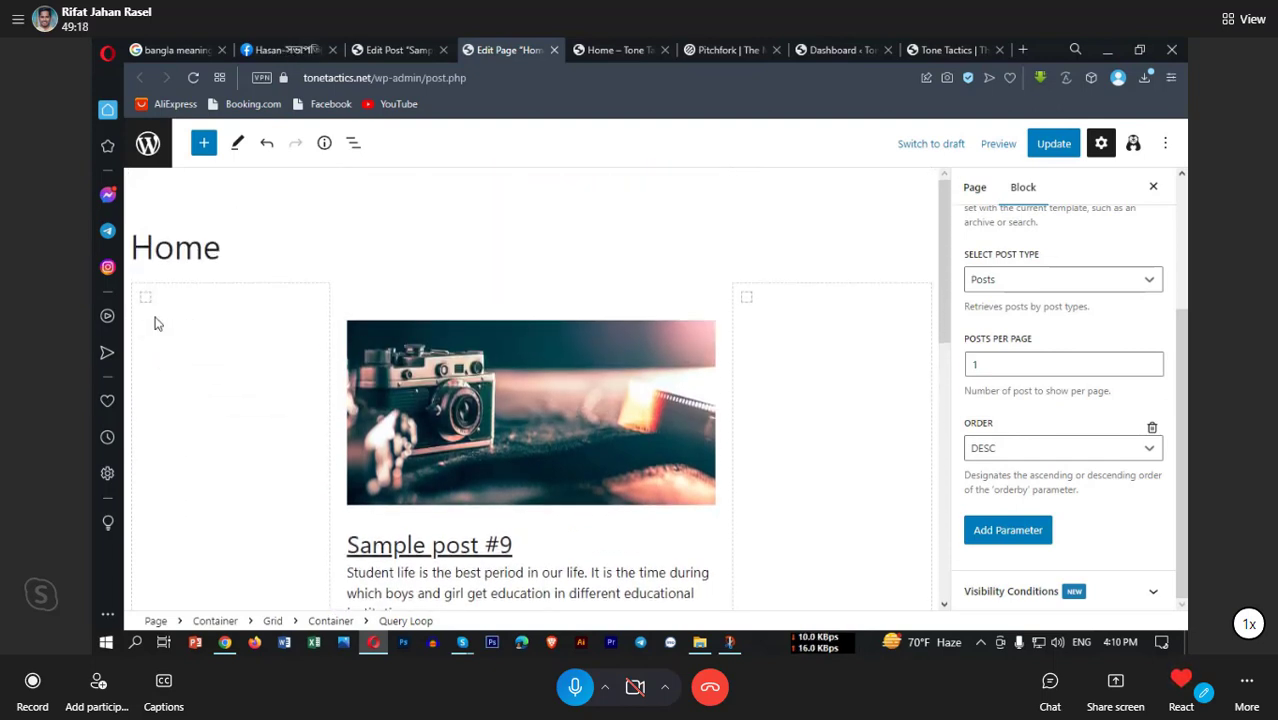
click(528, 467)
click(365, 292)
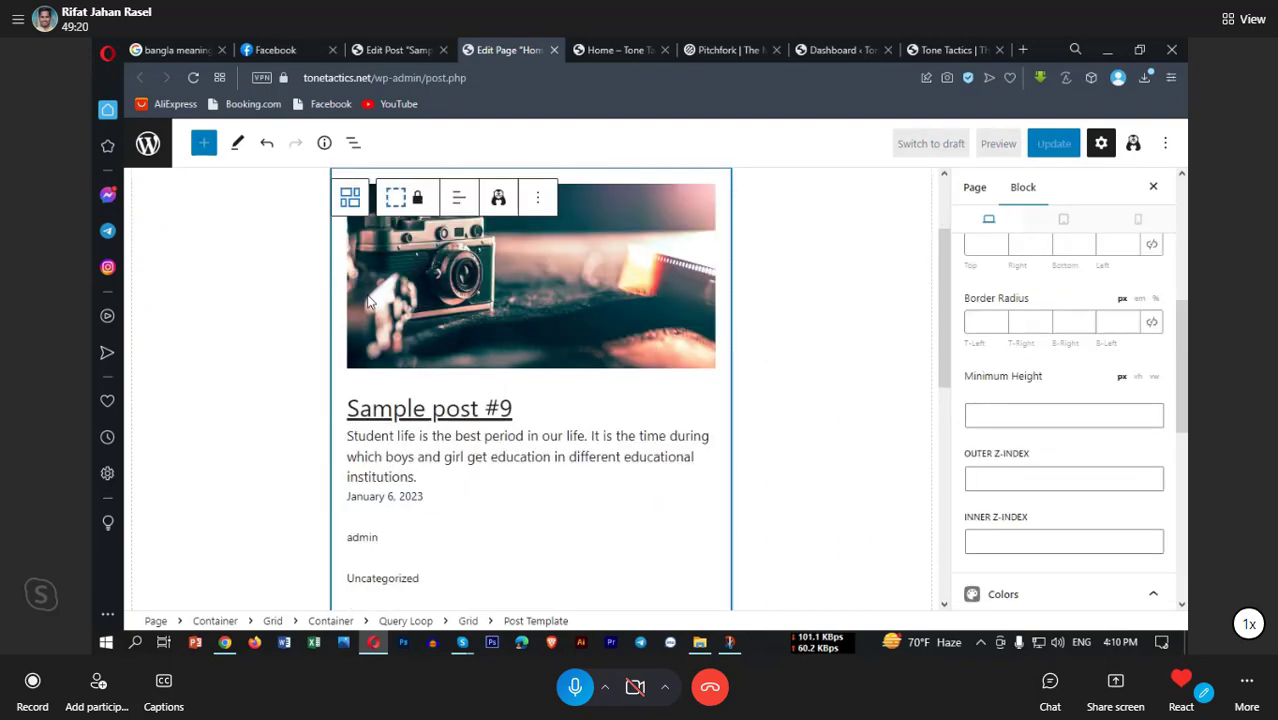
click(350, 197)
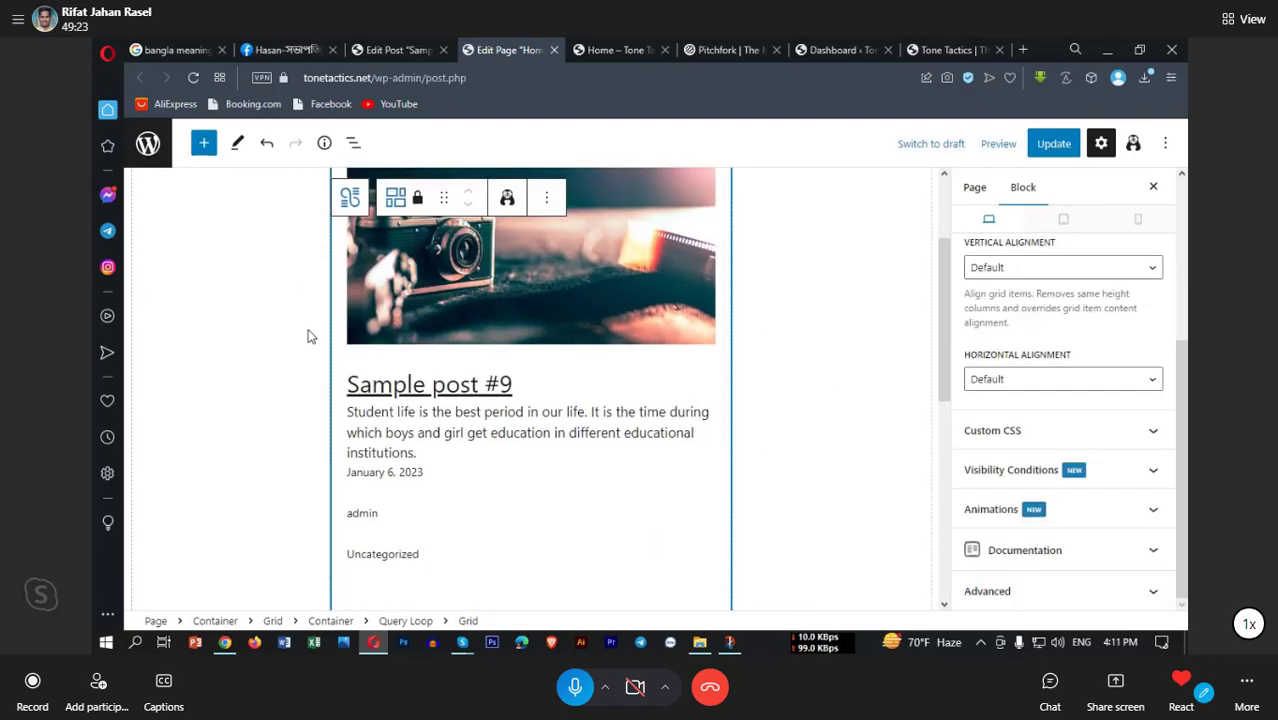
click(350, 197)
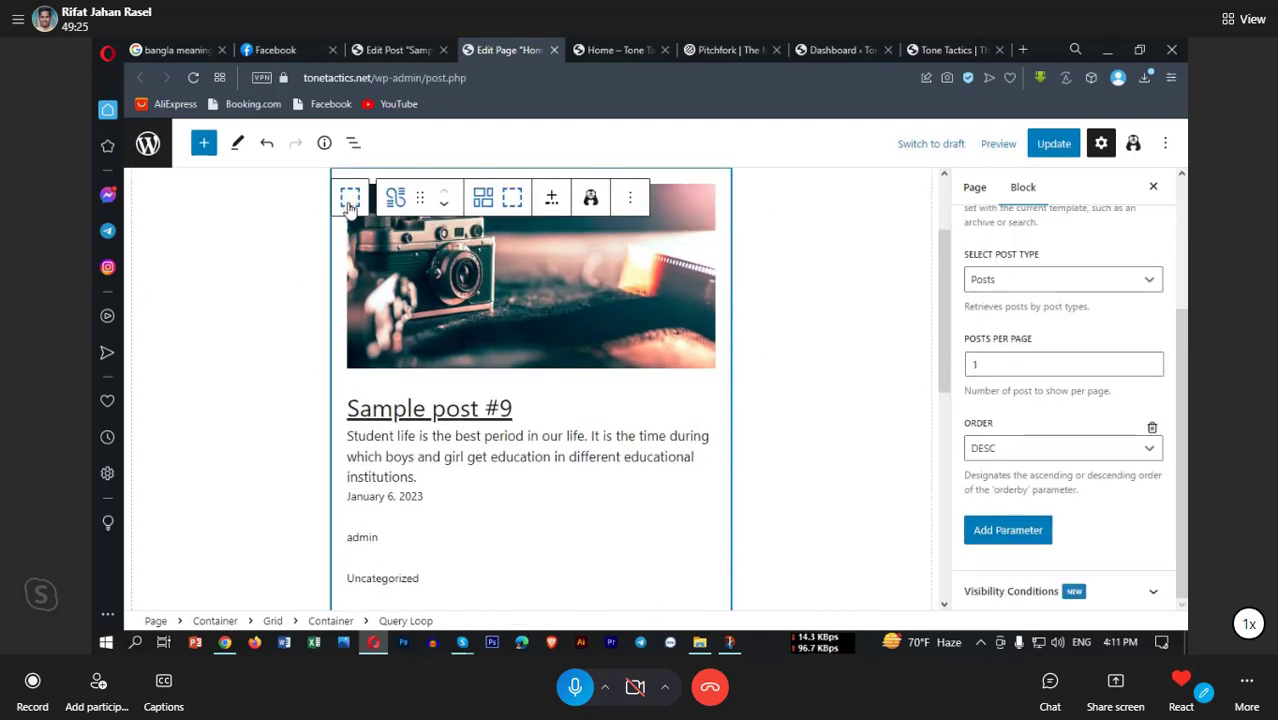
scroll(208, 332, up, 2)
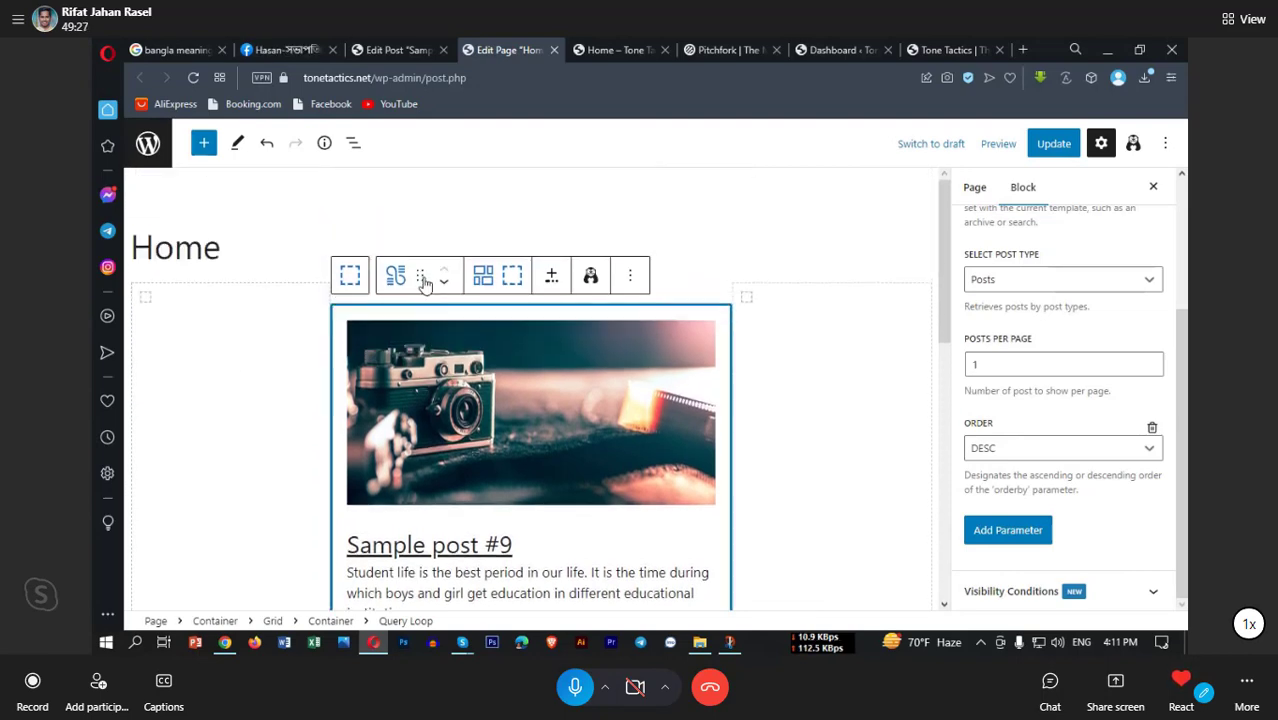
drag(424, 281, 176, 336)
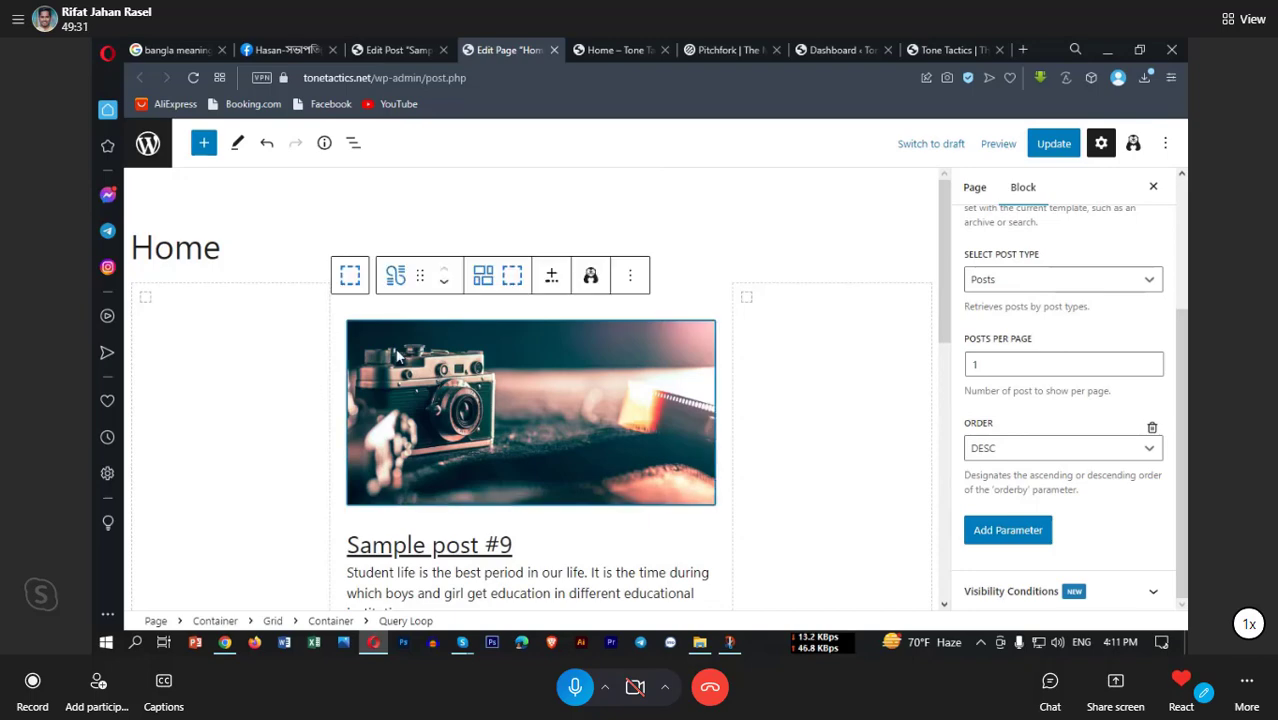
click(348, 275)
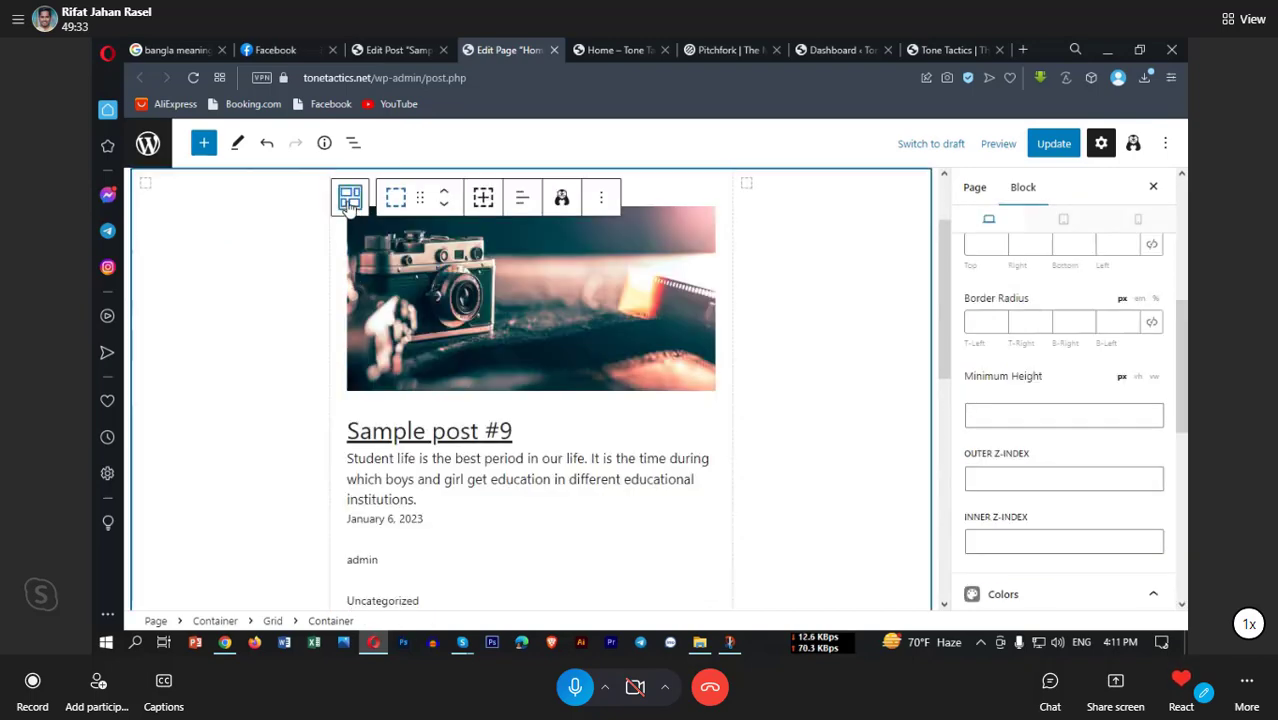
click(345, 200)
scroll(203, 372, down, 1)
scroll(203, 372, up, 2)
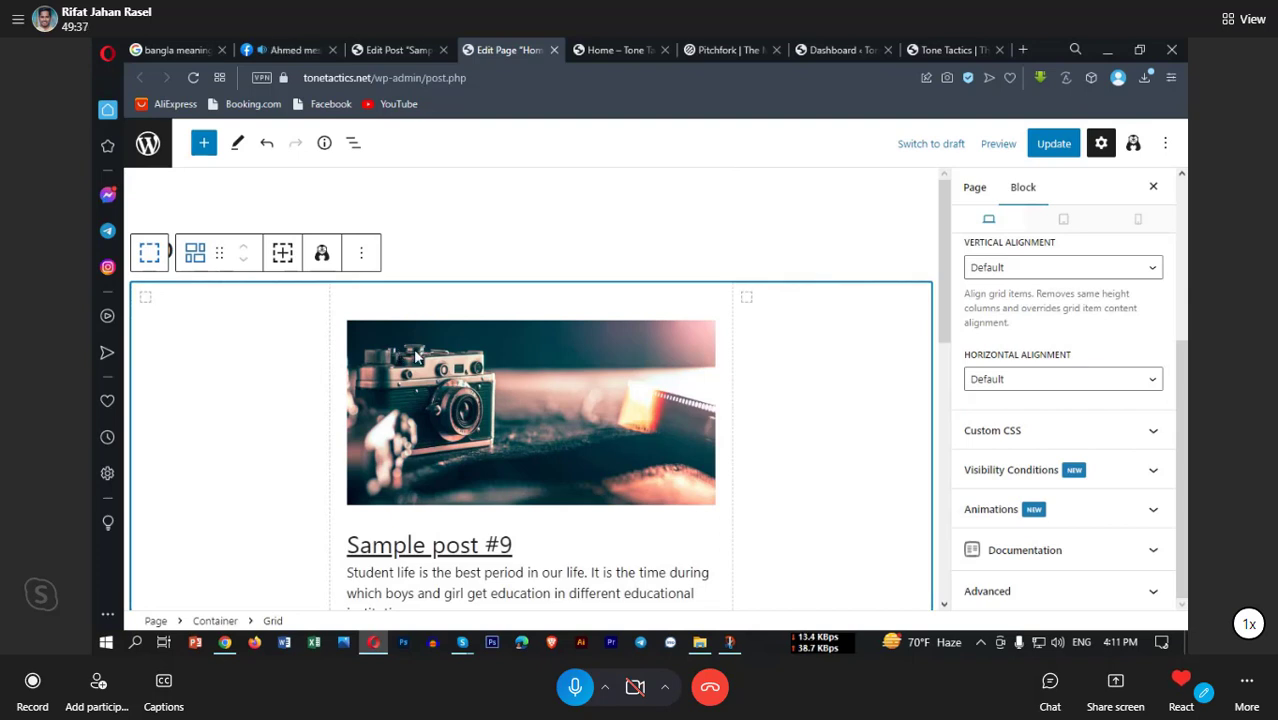
click(418, 355)
Step: Insert a paragraph with the placeholder text "ff" in the empty left container
click(196, 338)
click(229, 298)
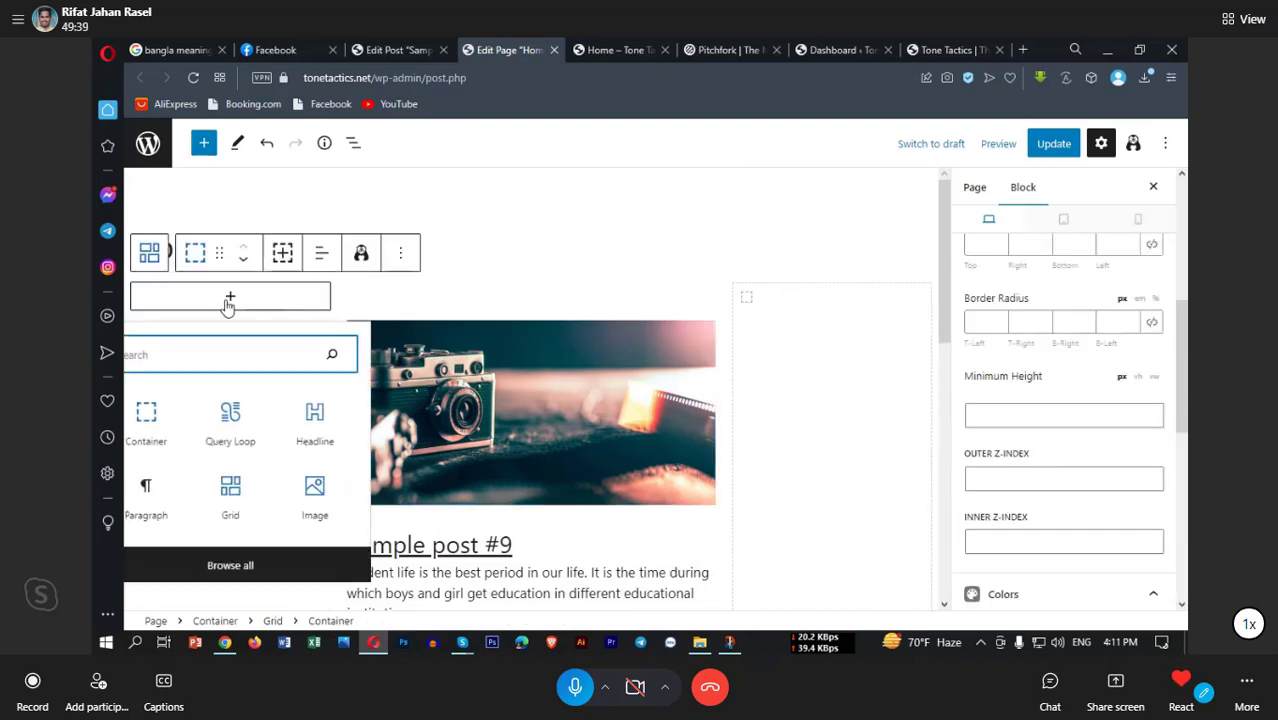
click(150, 488)
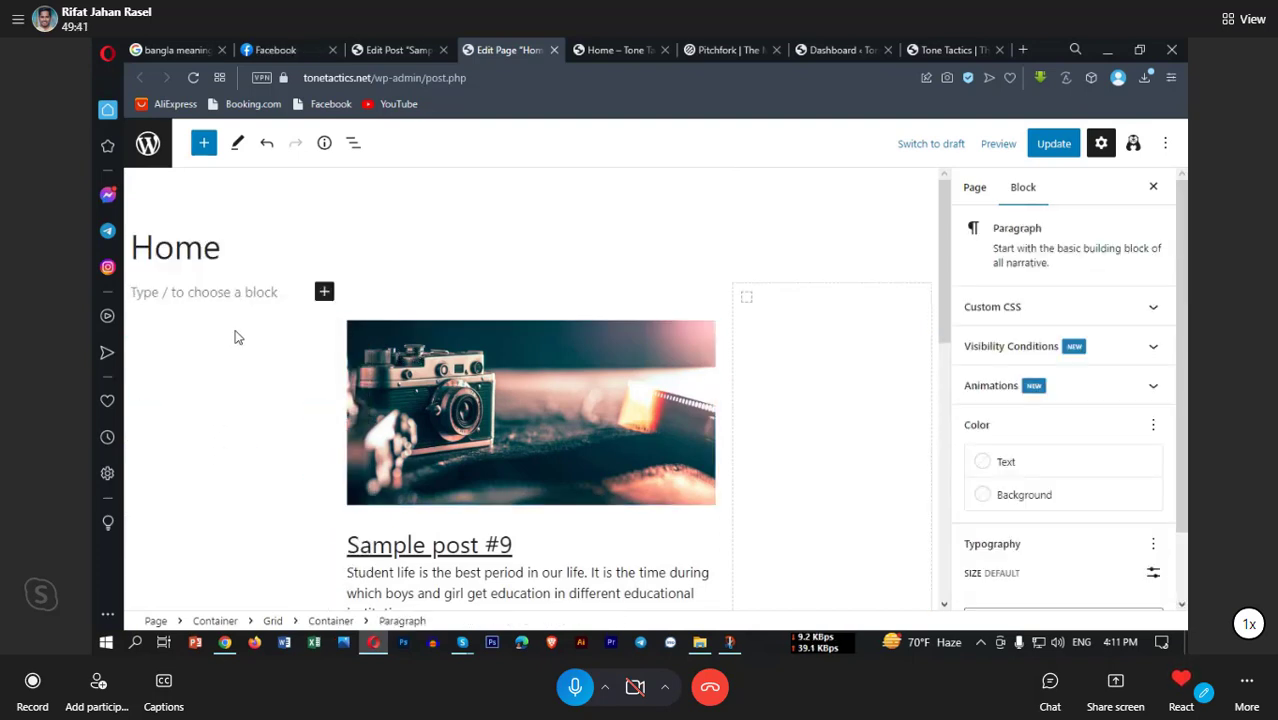
text(ff)
click(424, 366)
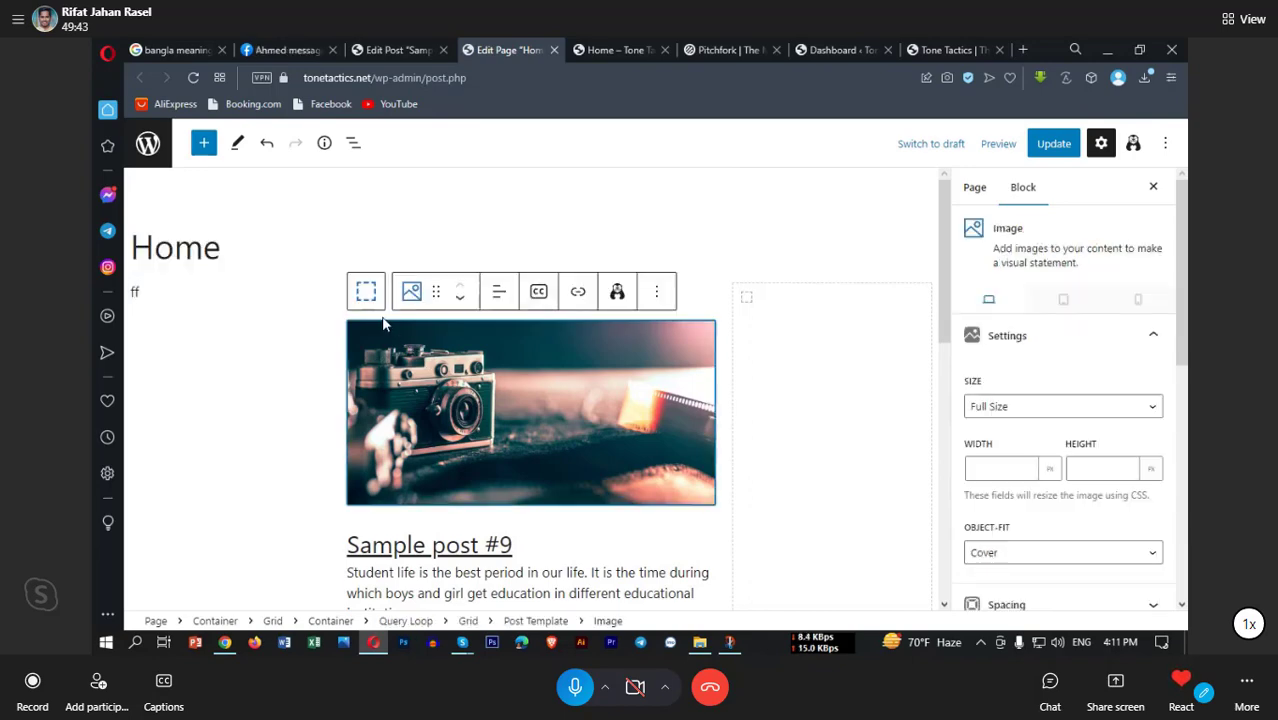
Step: Move one Query Loop from the middle container into the left container, below the "ff" paragraph
click(368, 291)
click(351, 197)
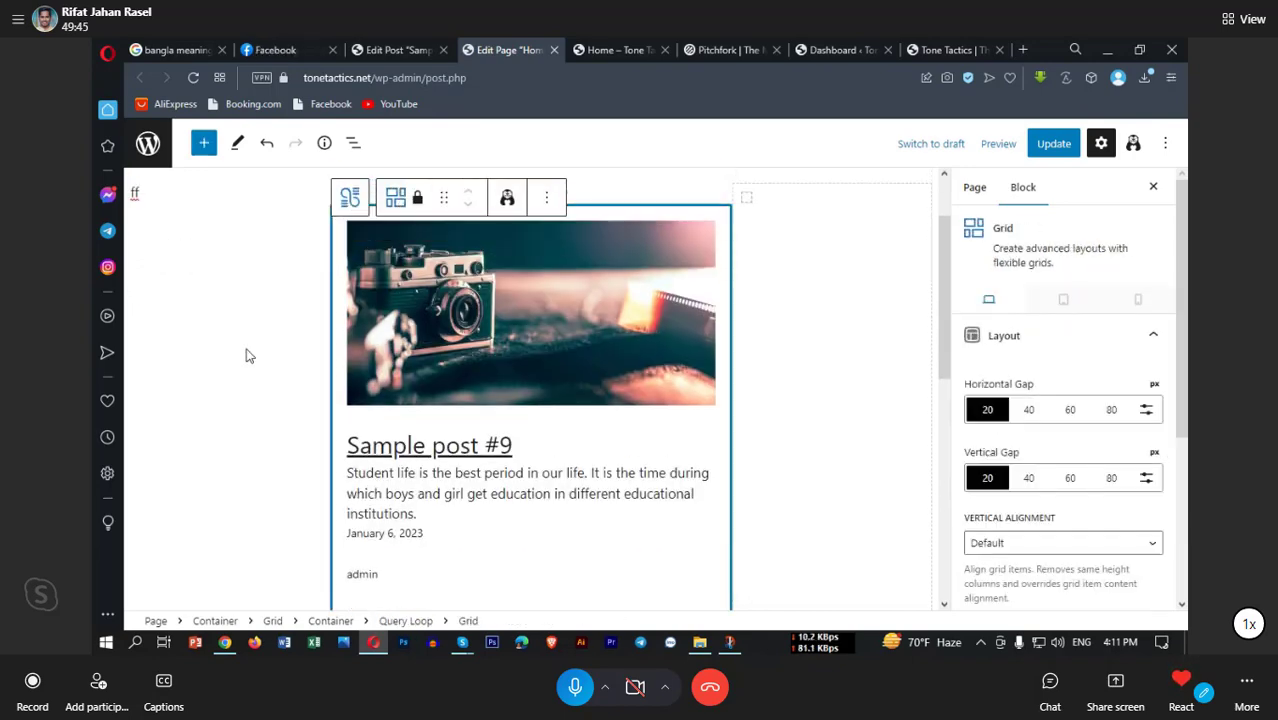
click(349, 278)
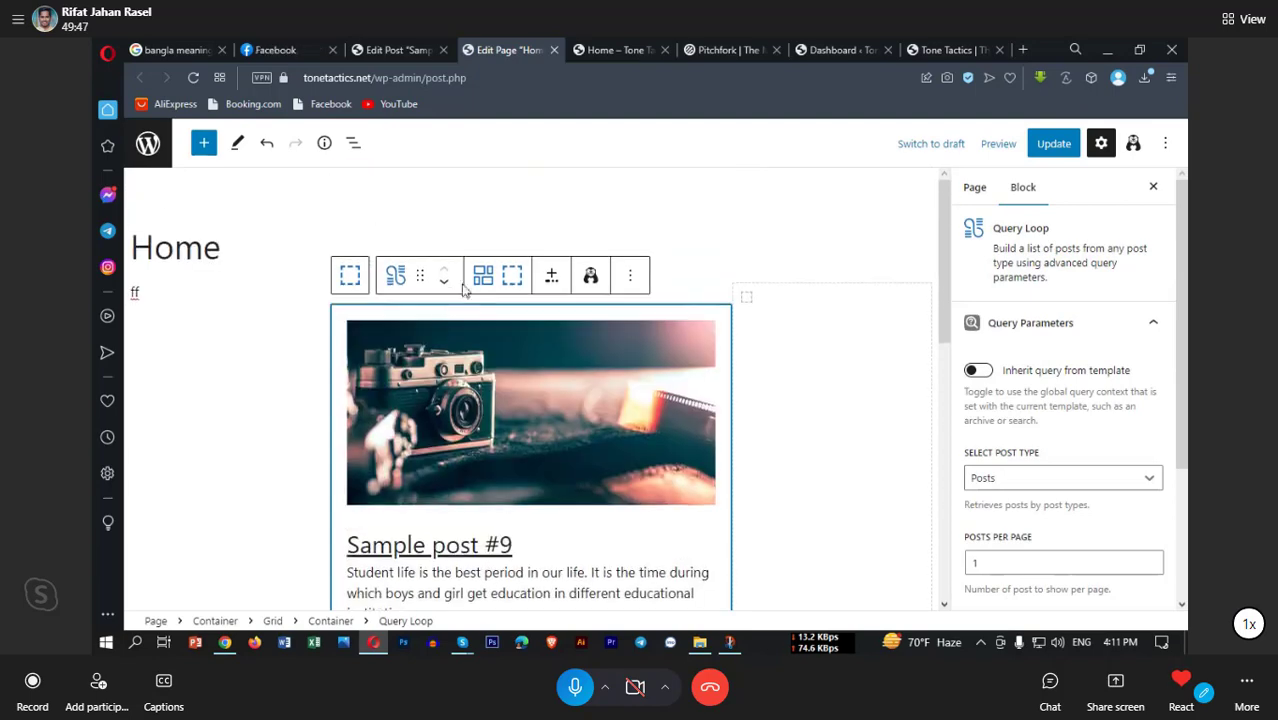
drag(420, 283, 152, 308)
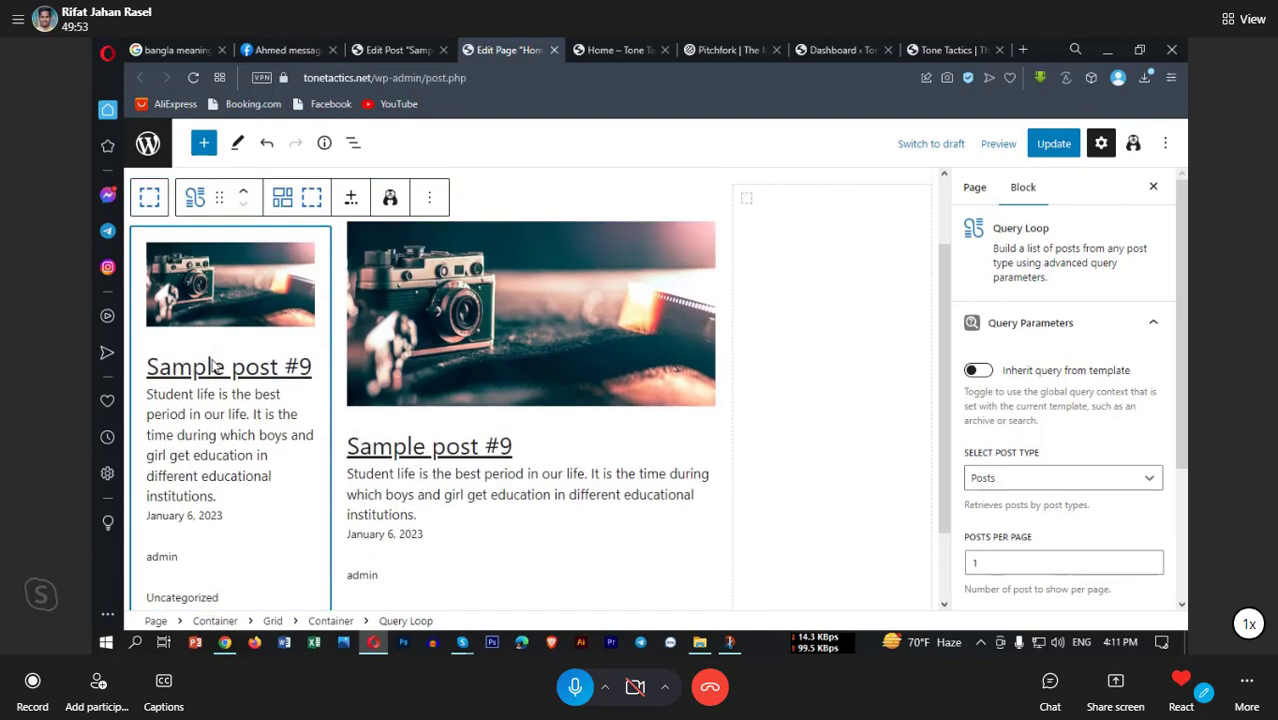
Step: Remove the placeholder paragraph "ff" from the left container
scroll(182, 600, up, 2)
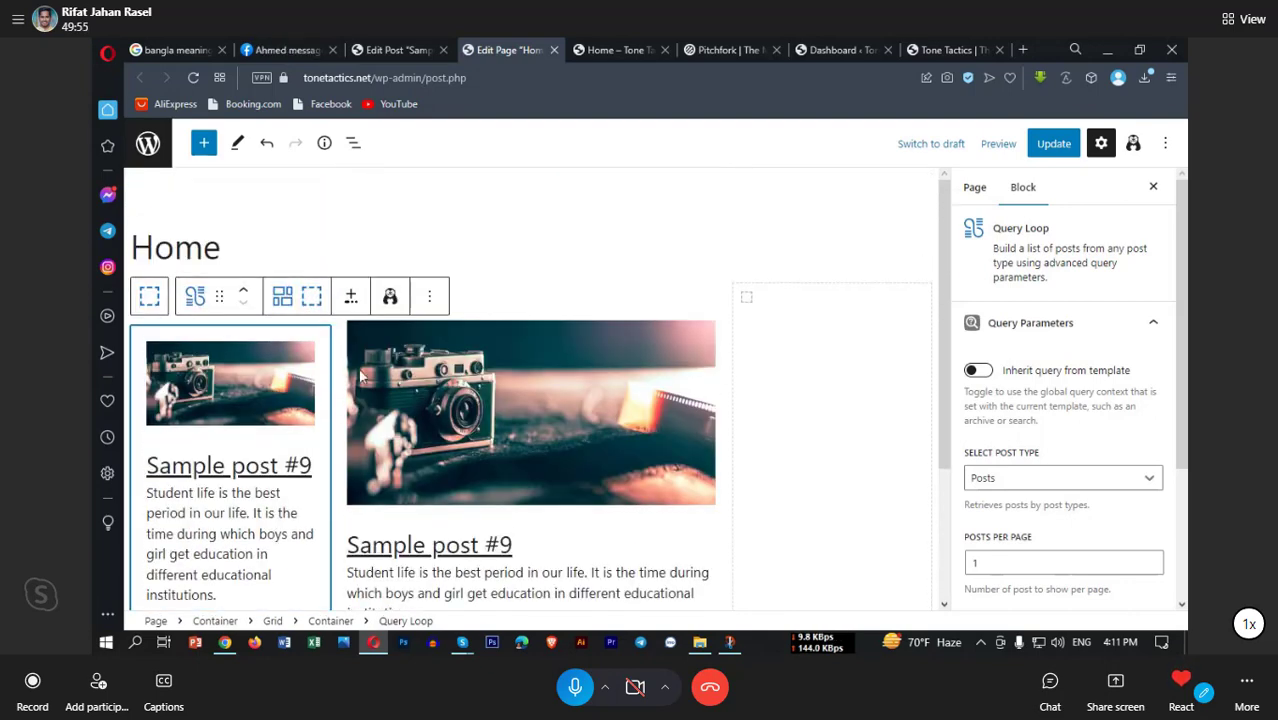
click(451, 406)
click(182, 296)
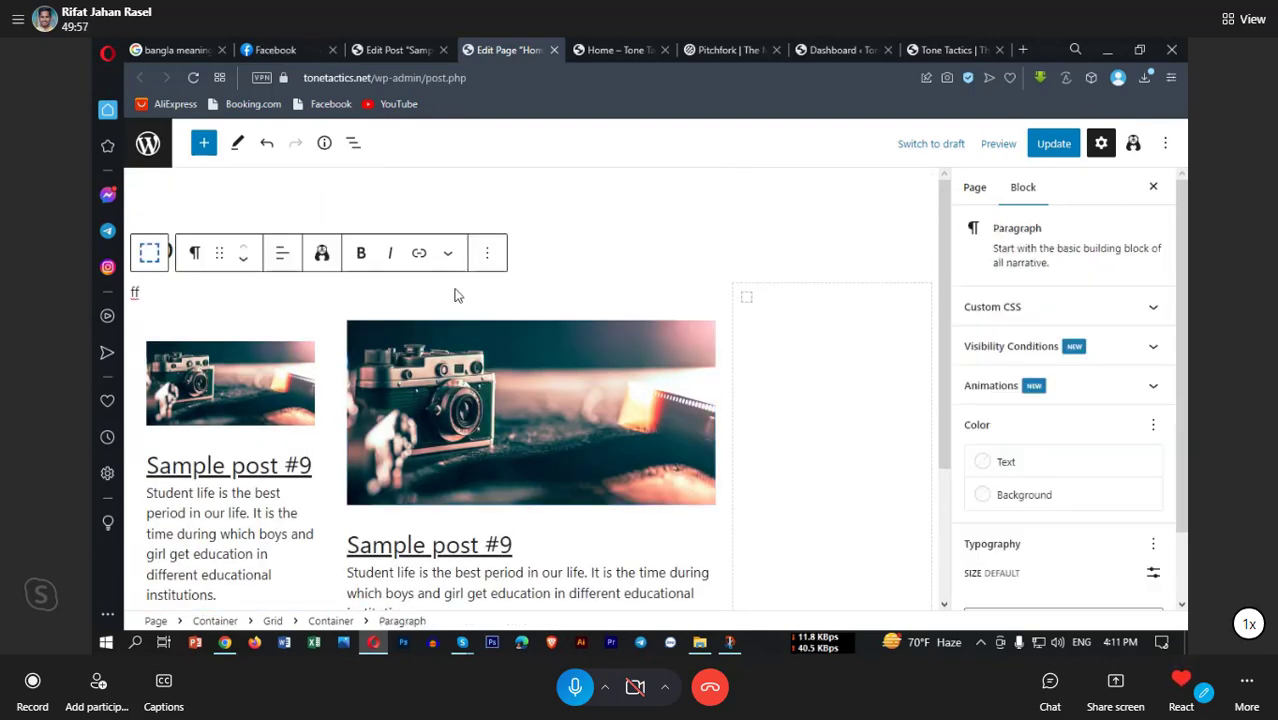
click(487, 253)
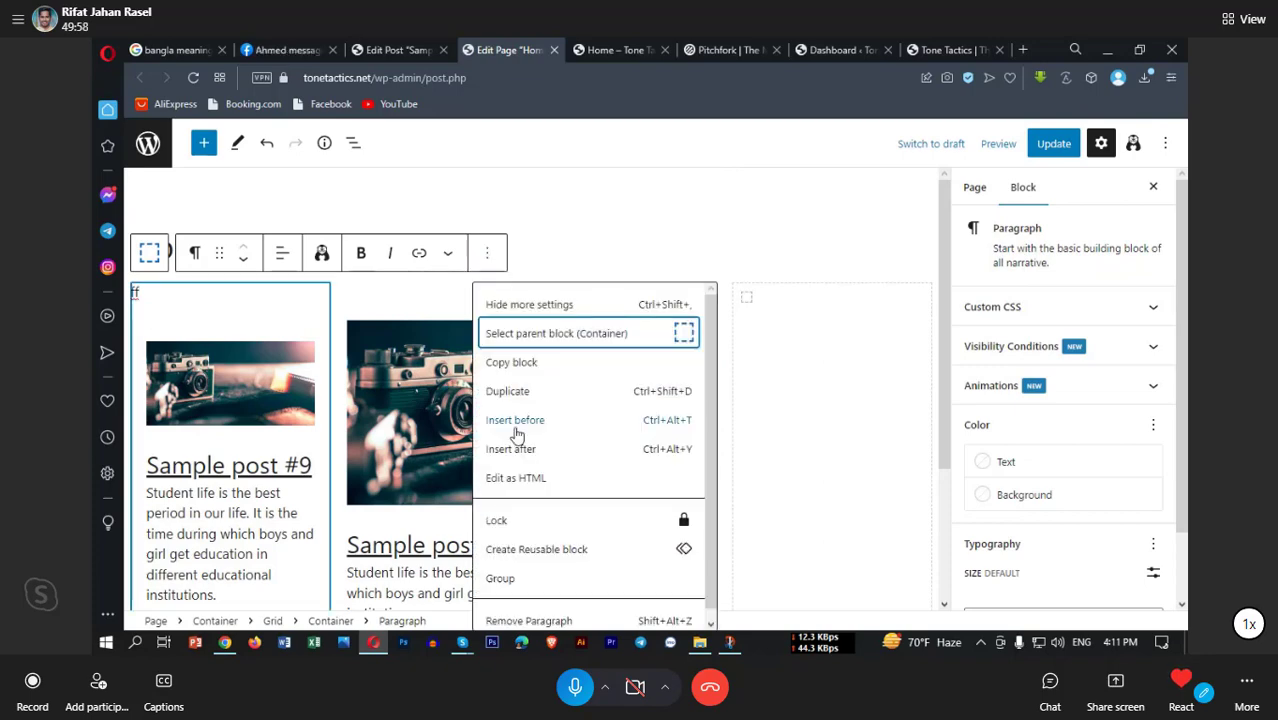
click(530, 609)
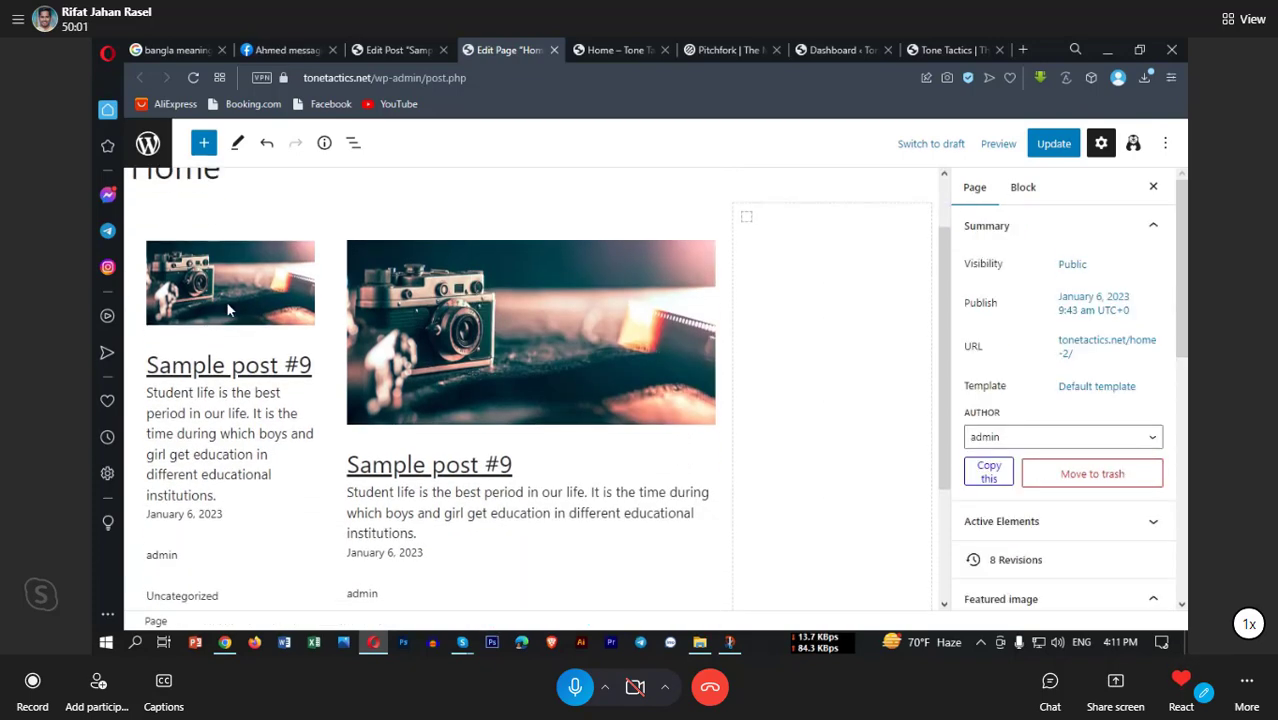
Step: Set the excerpt length of the post in the left container to 20
scroll(237, 520, down, 1)
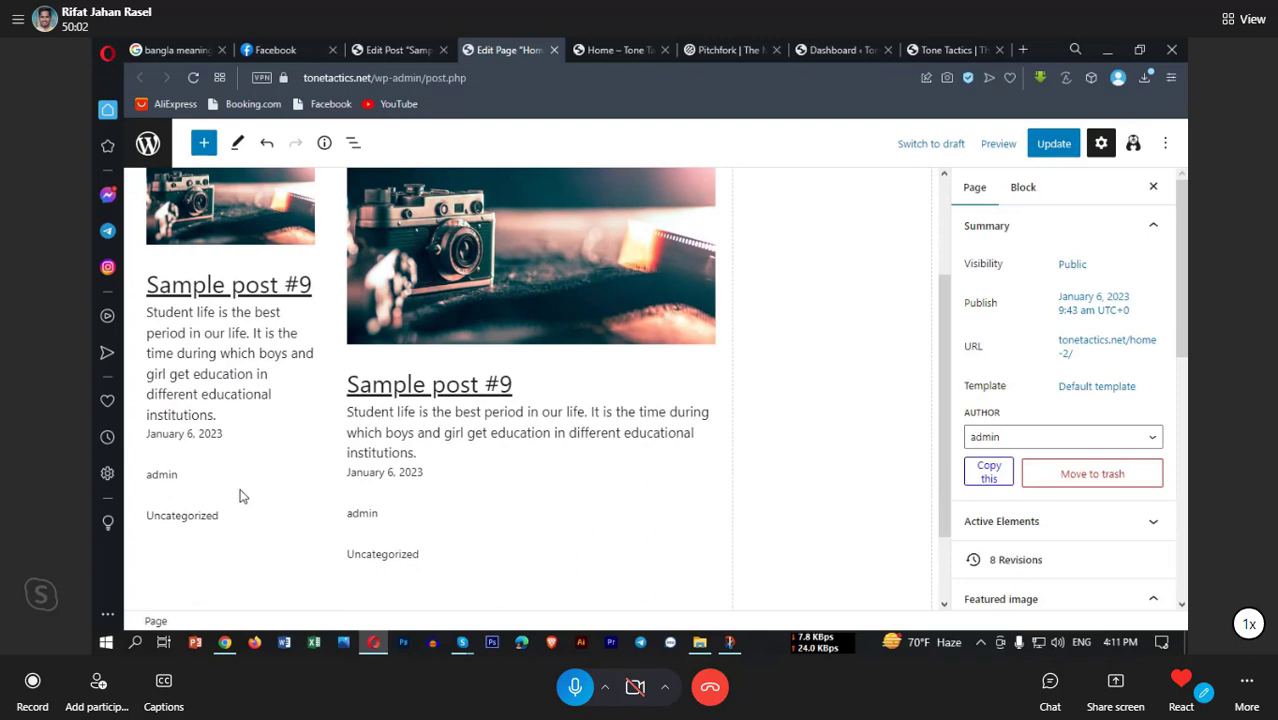
click(217, 389)
scroll(1087, 505, down, 6)
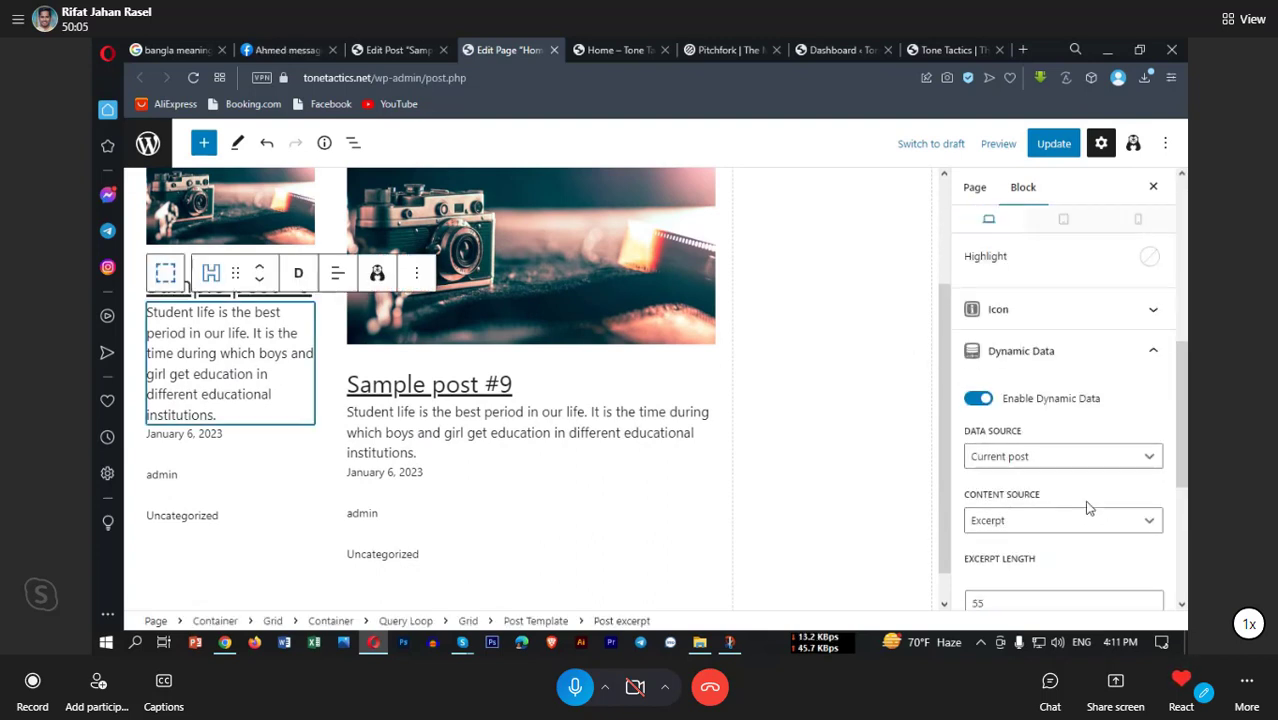
drag(998, 372, 924, 390)
click(925, 384)
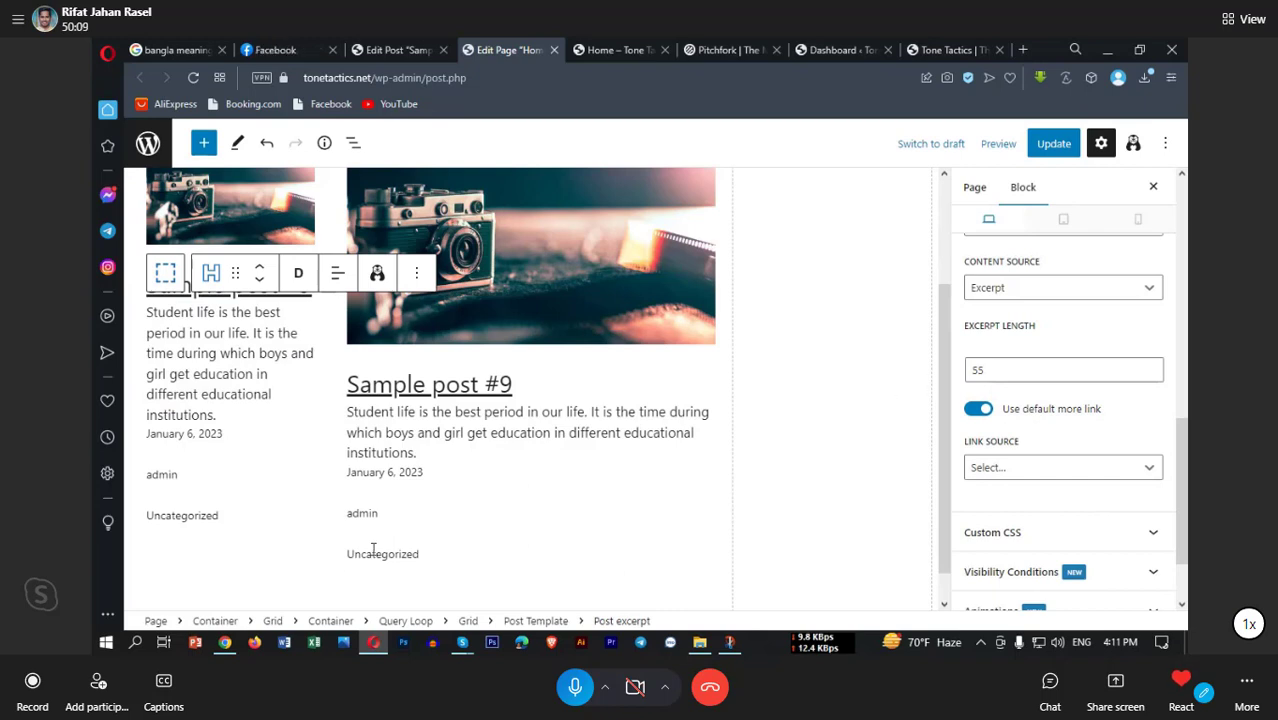
double_click(997, 372)
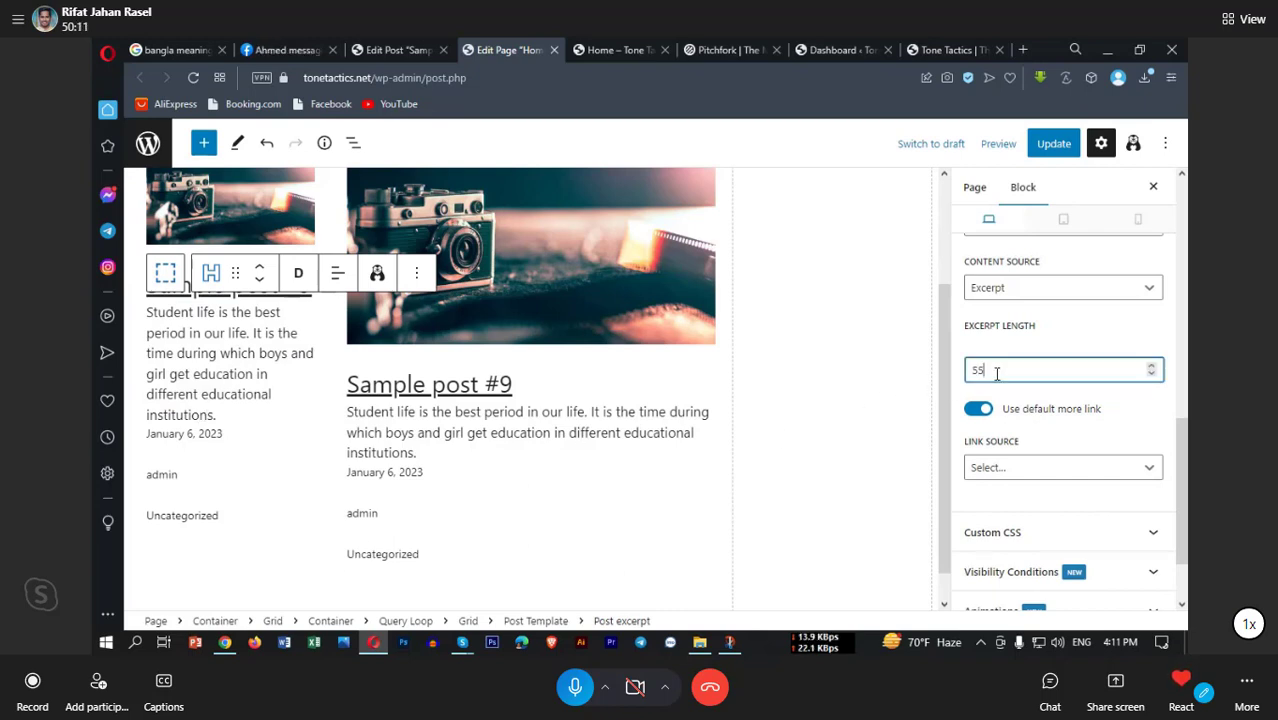
text(20)
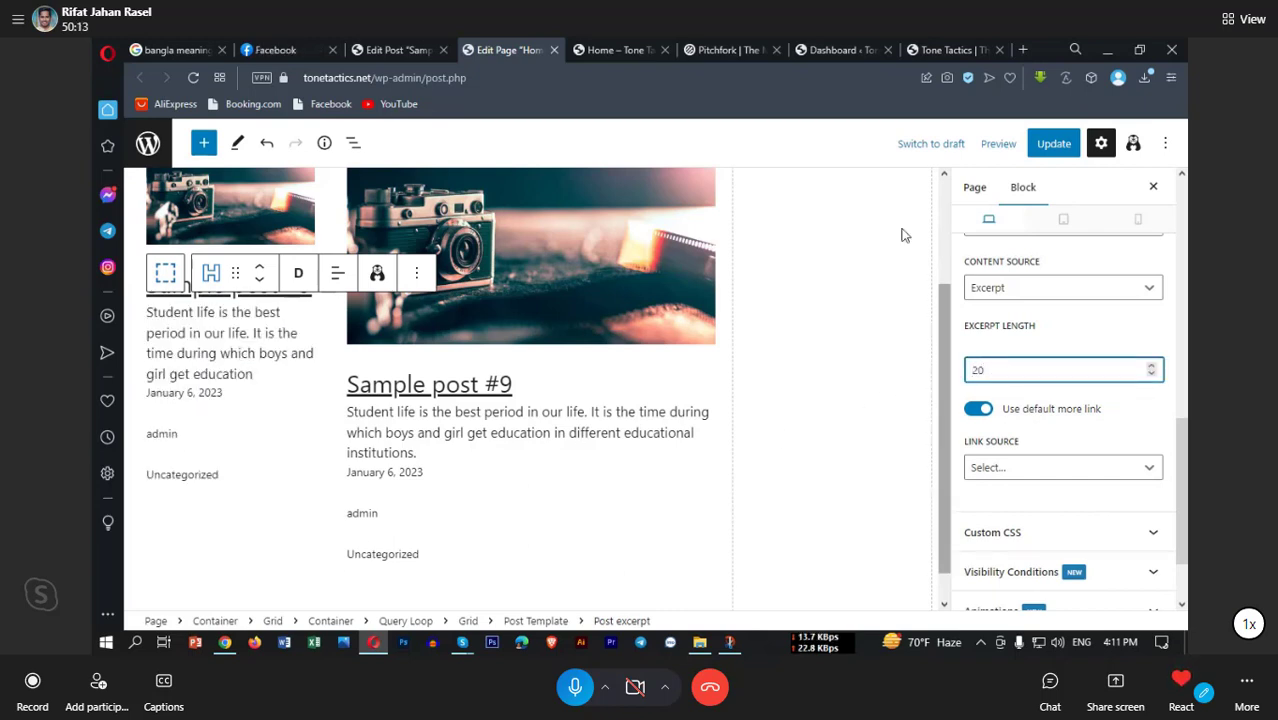
Step: Select the left container's Query Loop, set its posts per page to 2, and review the listed posts
scroll(294, 391, up, 1)
click(197, 284)
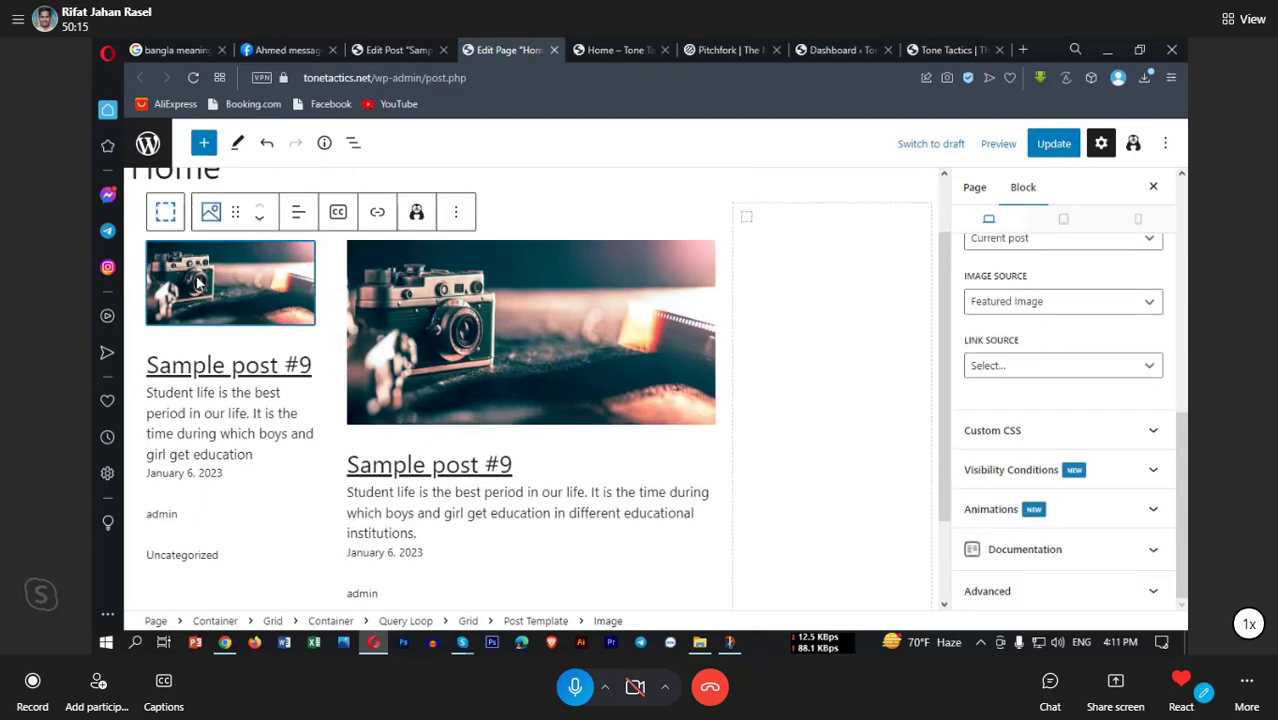
click(163, 210)
click(150, 198)
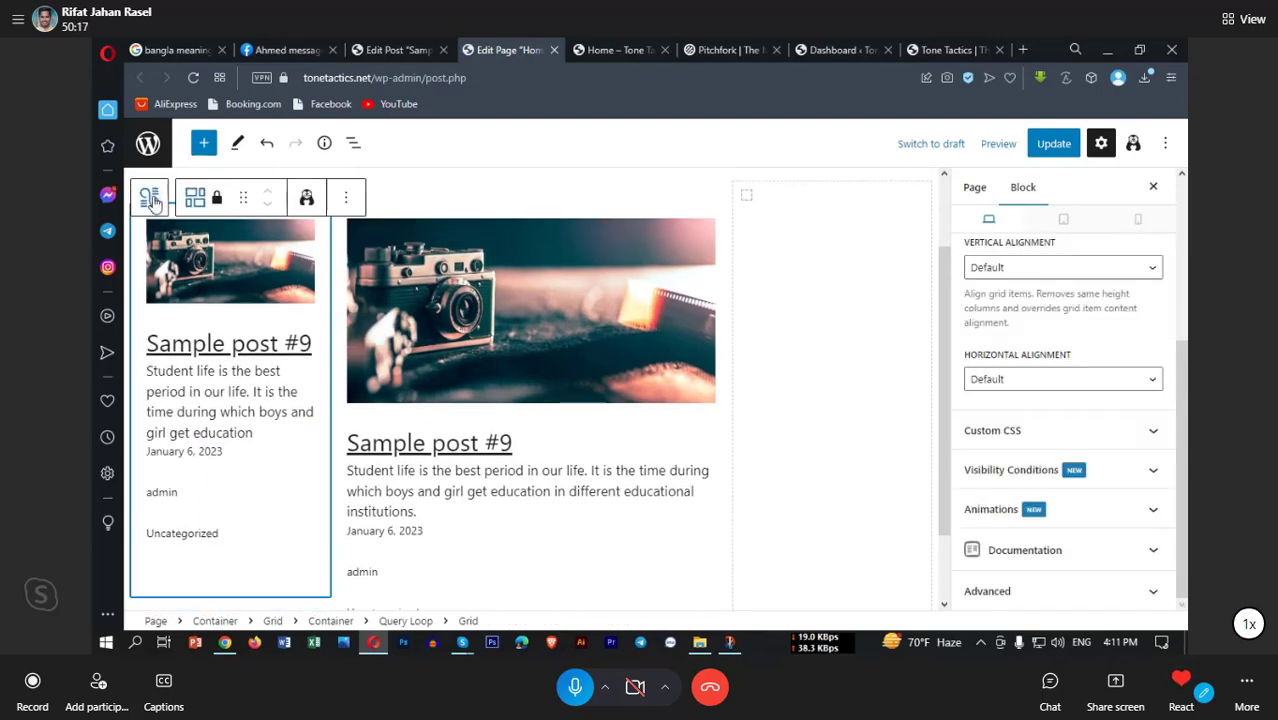
click(150, 198)
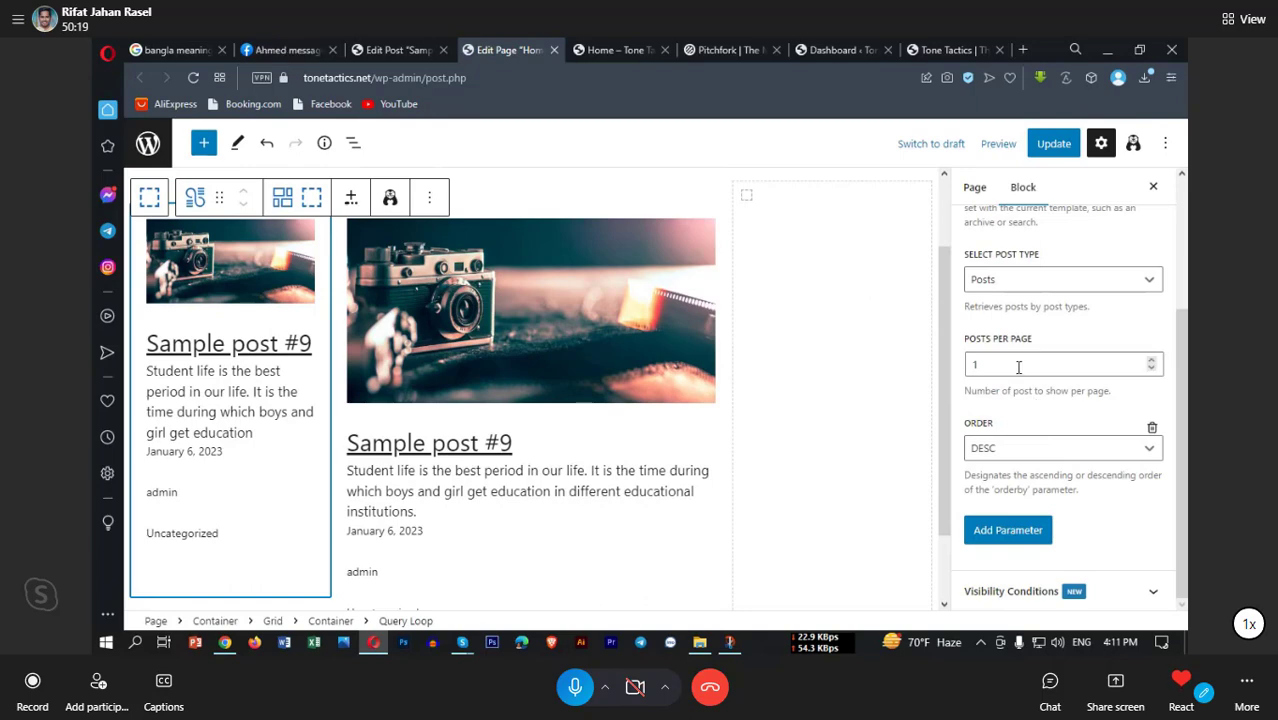
drag(1018, 365, 960, 372)
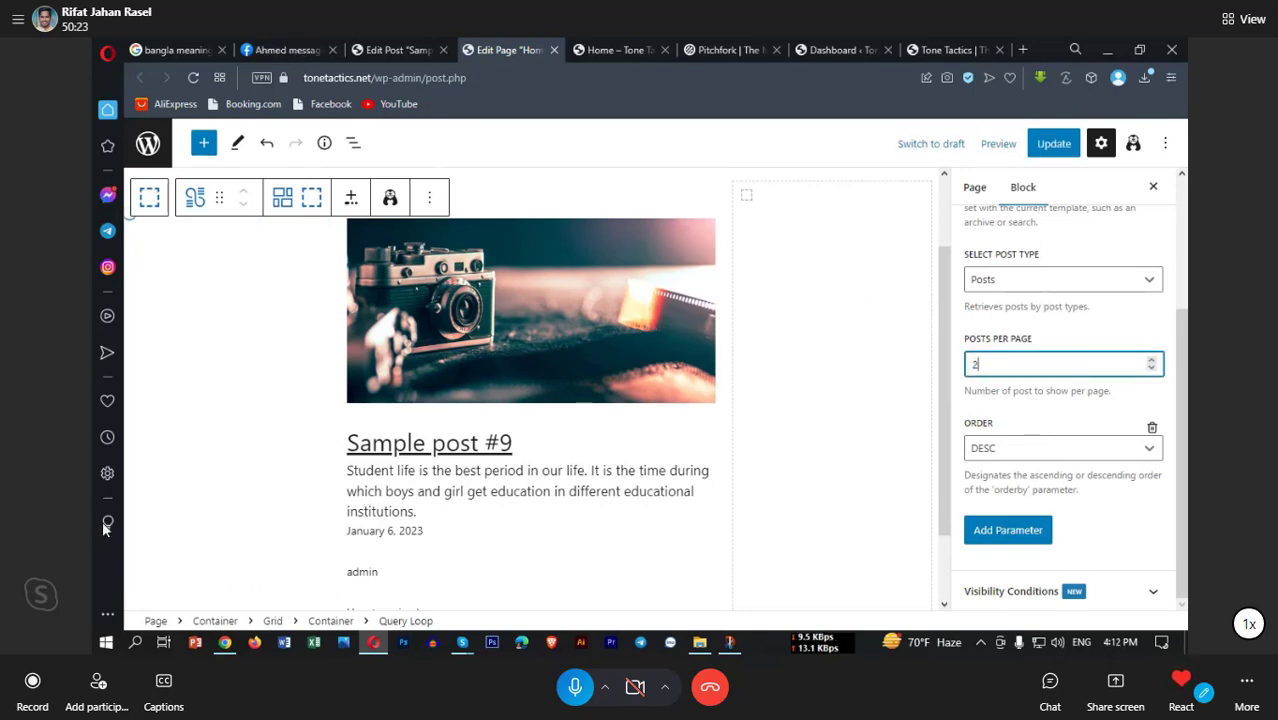
scroll(231, 430, down, 3)
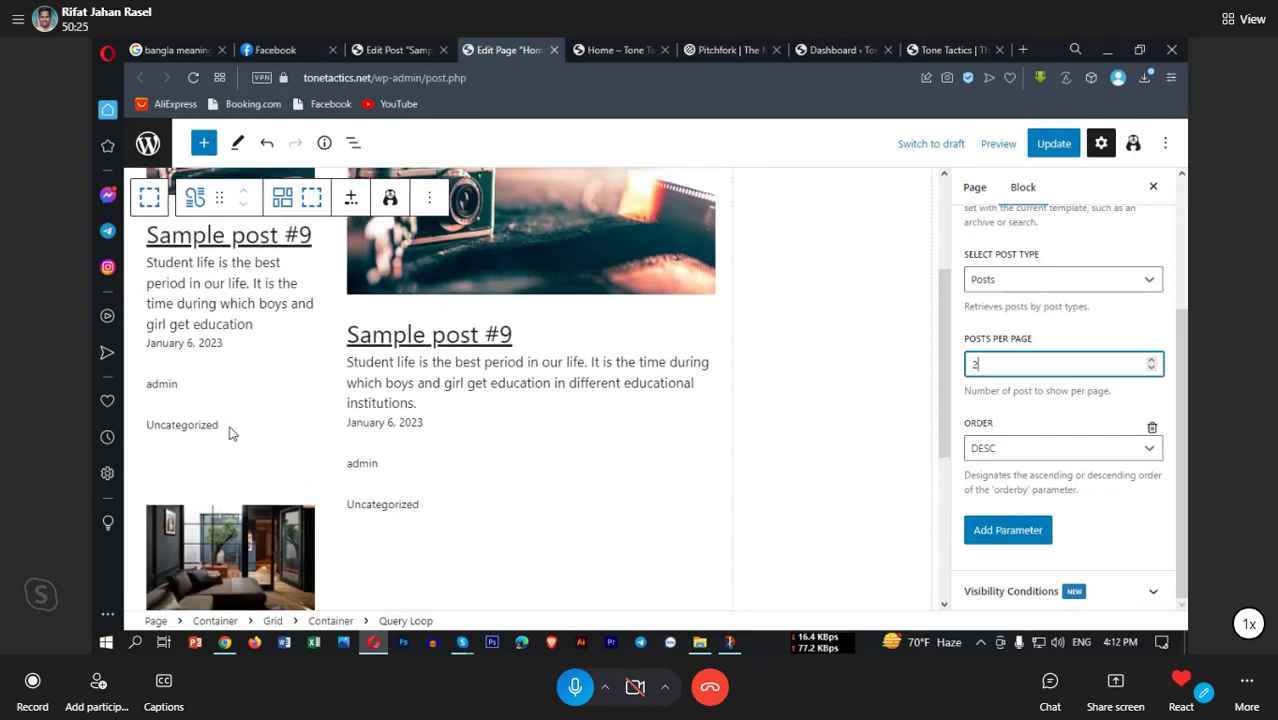
scroll(230, 432, down, 3)
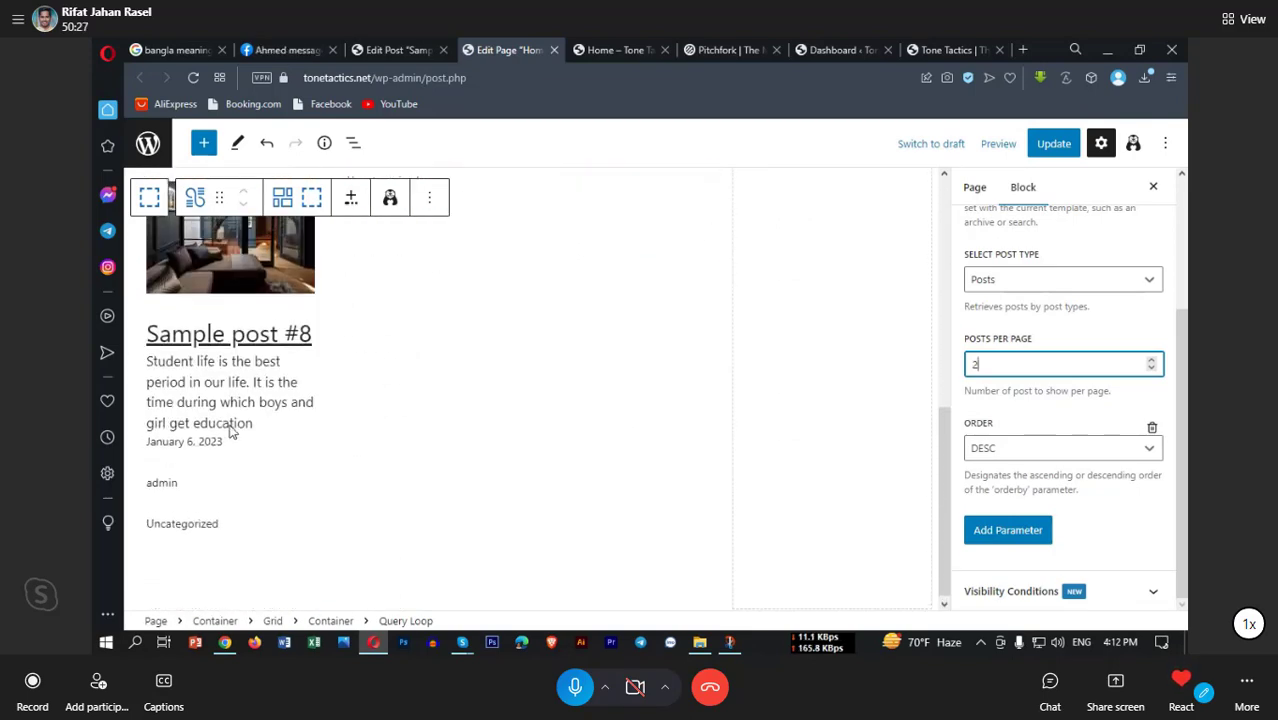
scroll(231, 432, up, 3)
scroll(230, 432, up, 4)
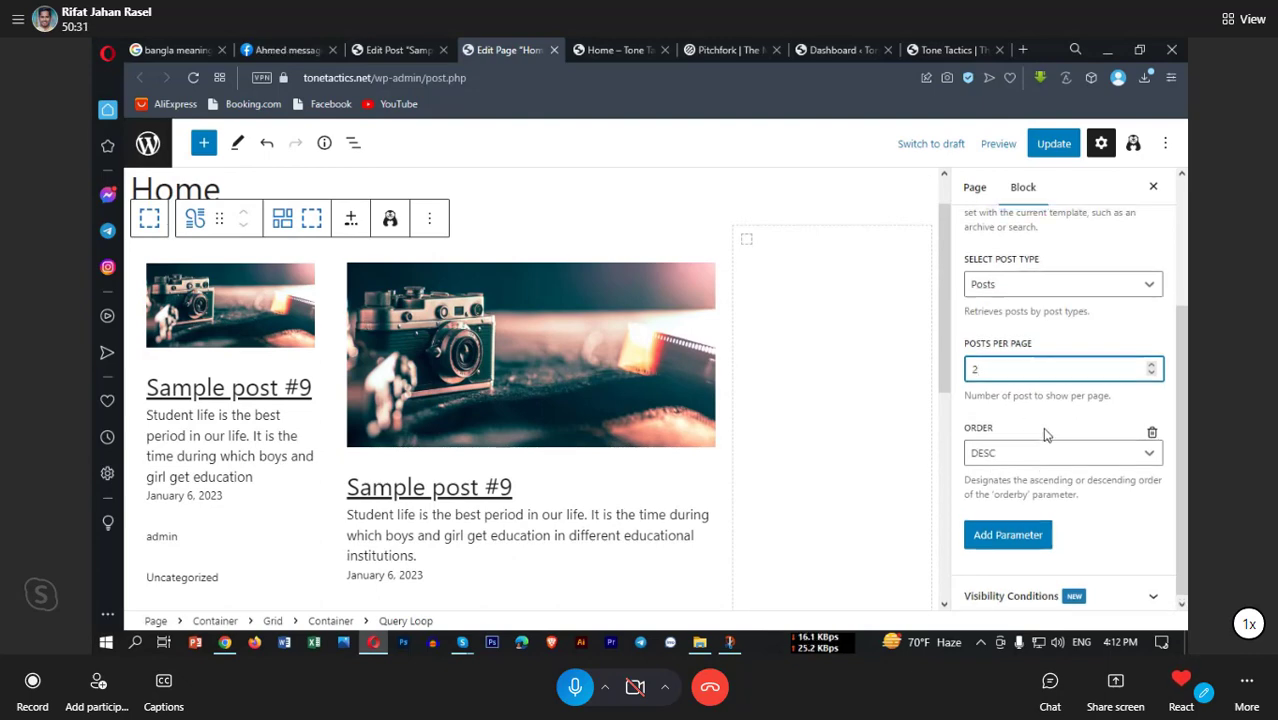
Step: Add an Offset query parameter of 1 to the left container's Query Loop
scroll(1045, 437, up, 1)
scroll(1030, 500, down, 1)
click(1016, 533)
scroll(1030, 530, down, 1)
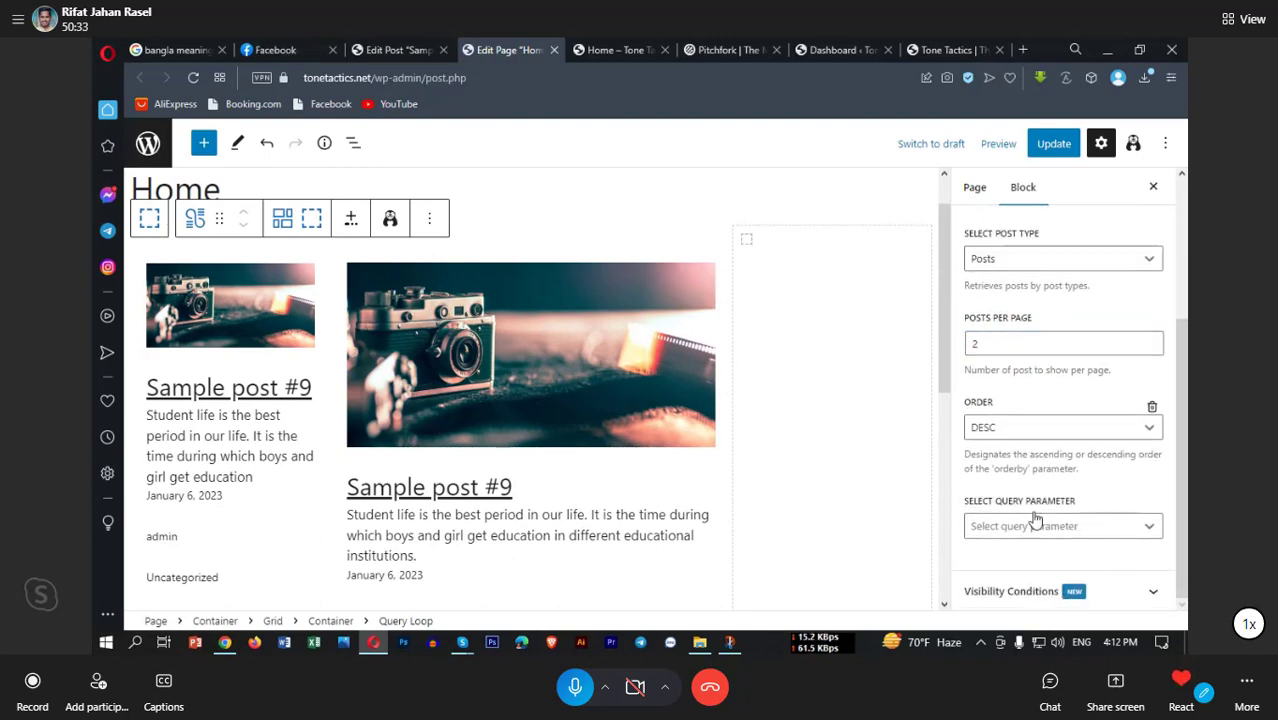
scroll(1035, 533, up, 1)
scroll(1025, 525, down, 1)
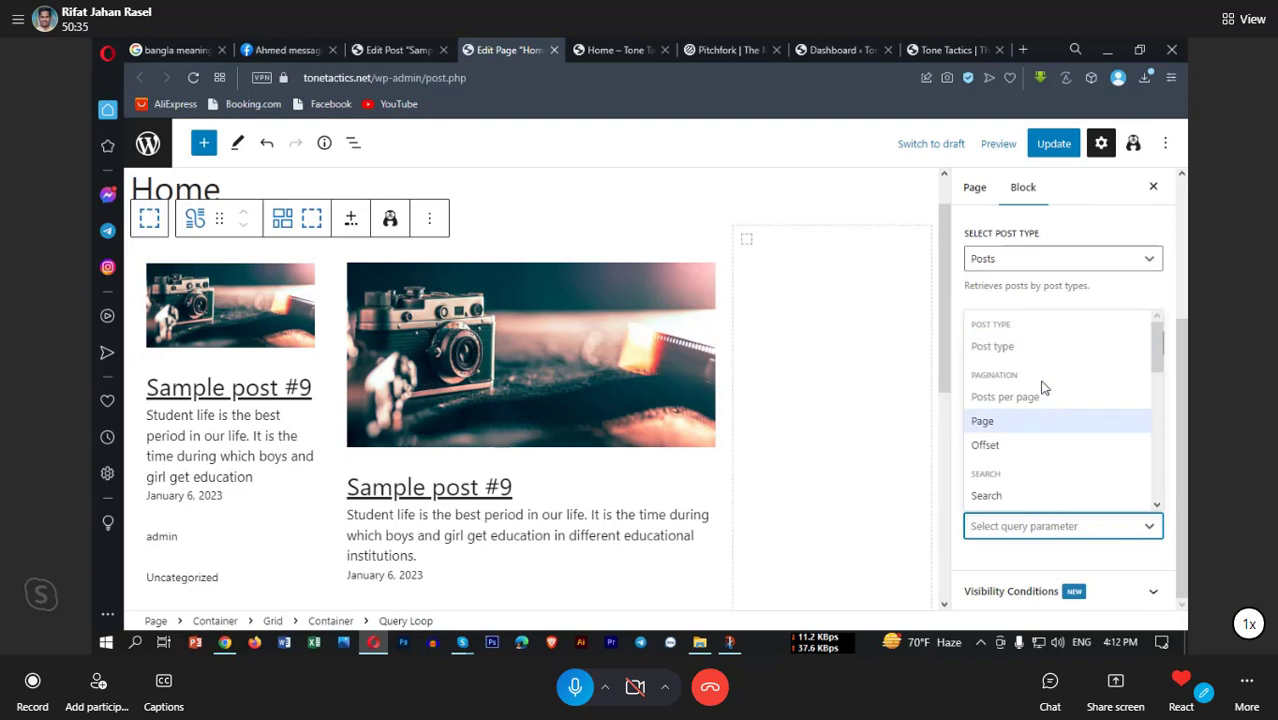
click(1002, 446)
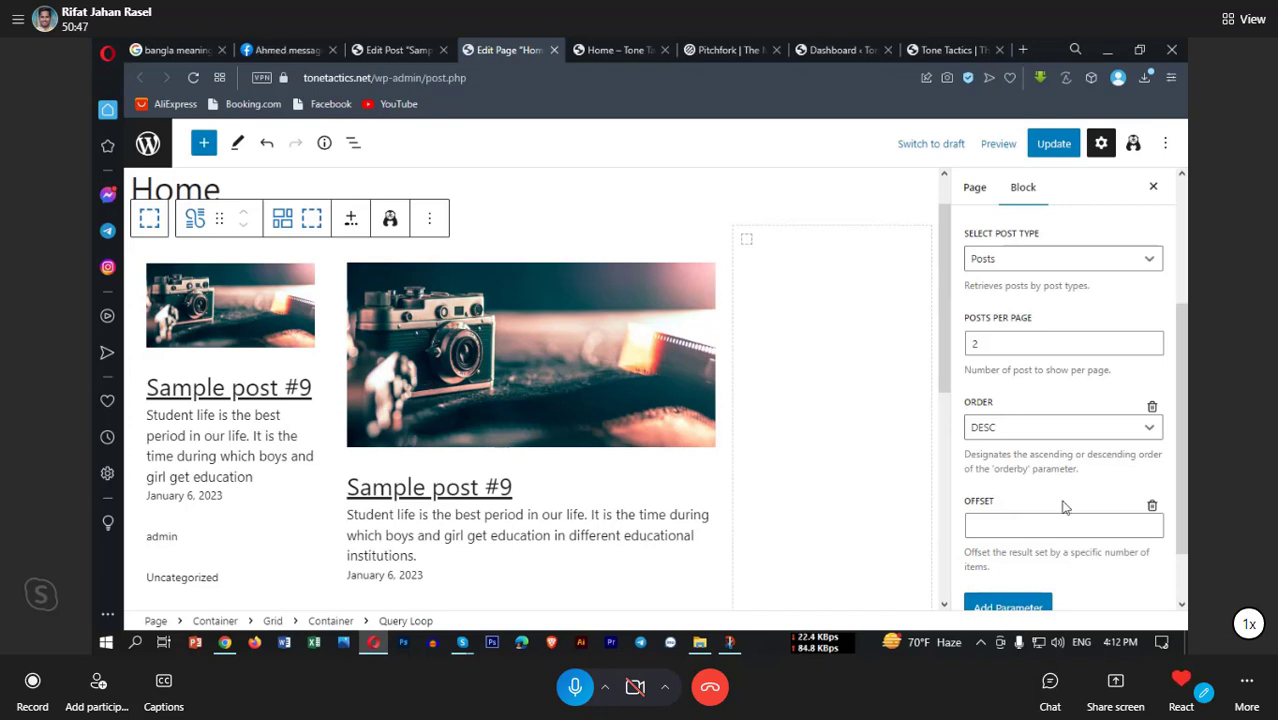
click(1014, 530)
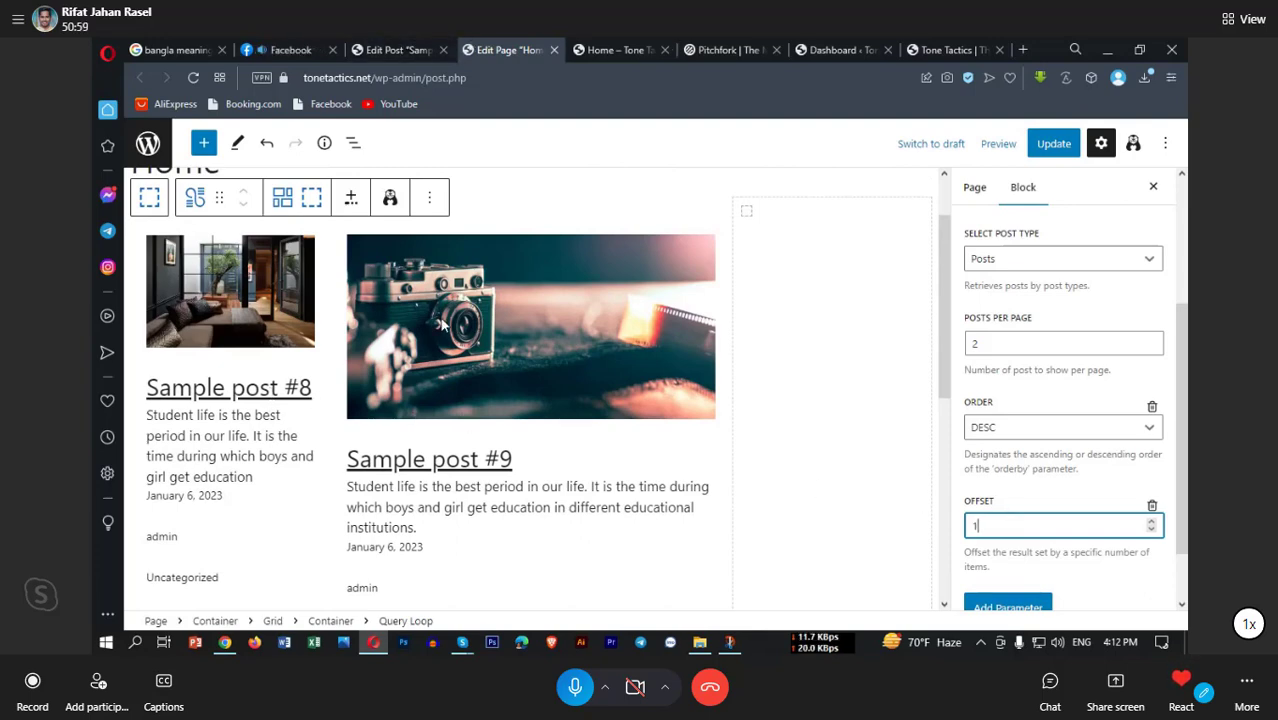
scroll(440, 325, down, 3)
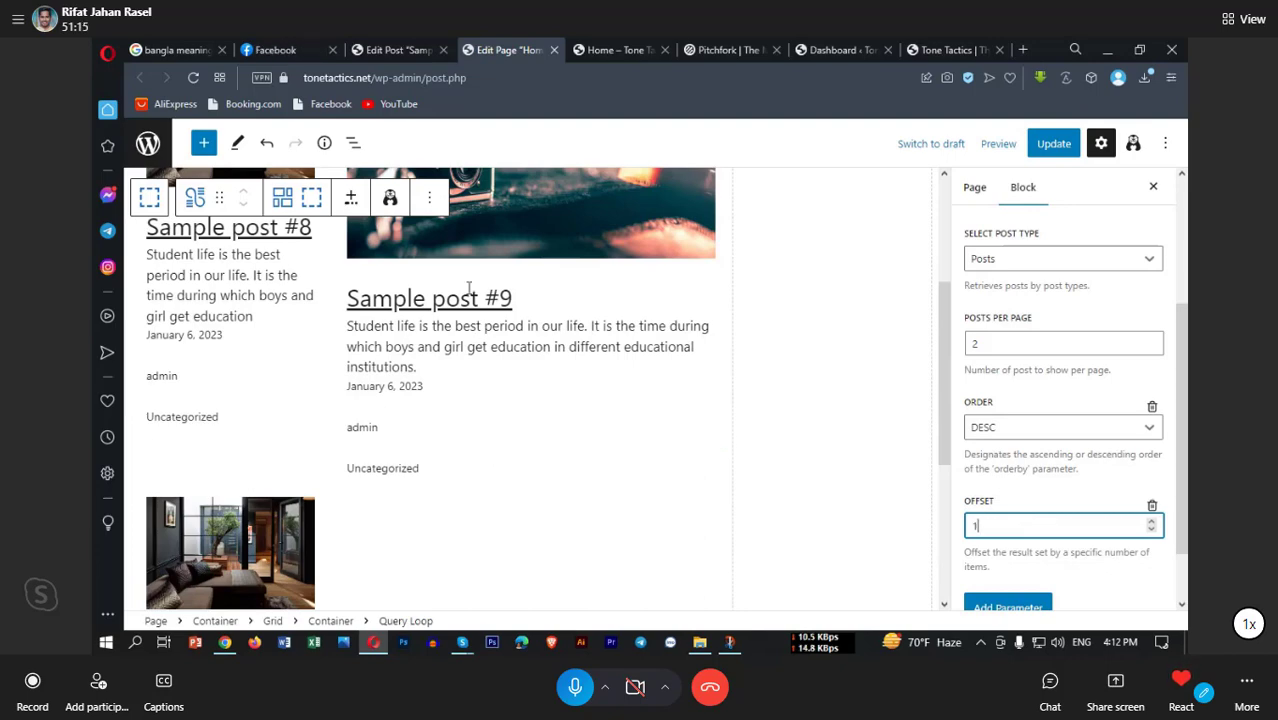
click(108, 196)
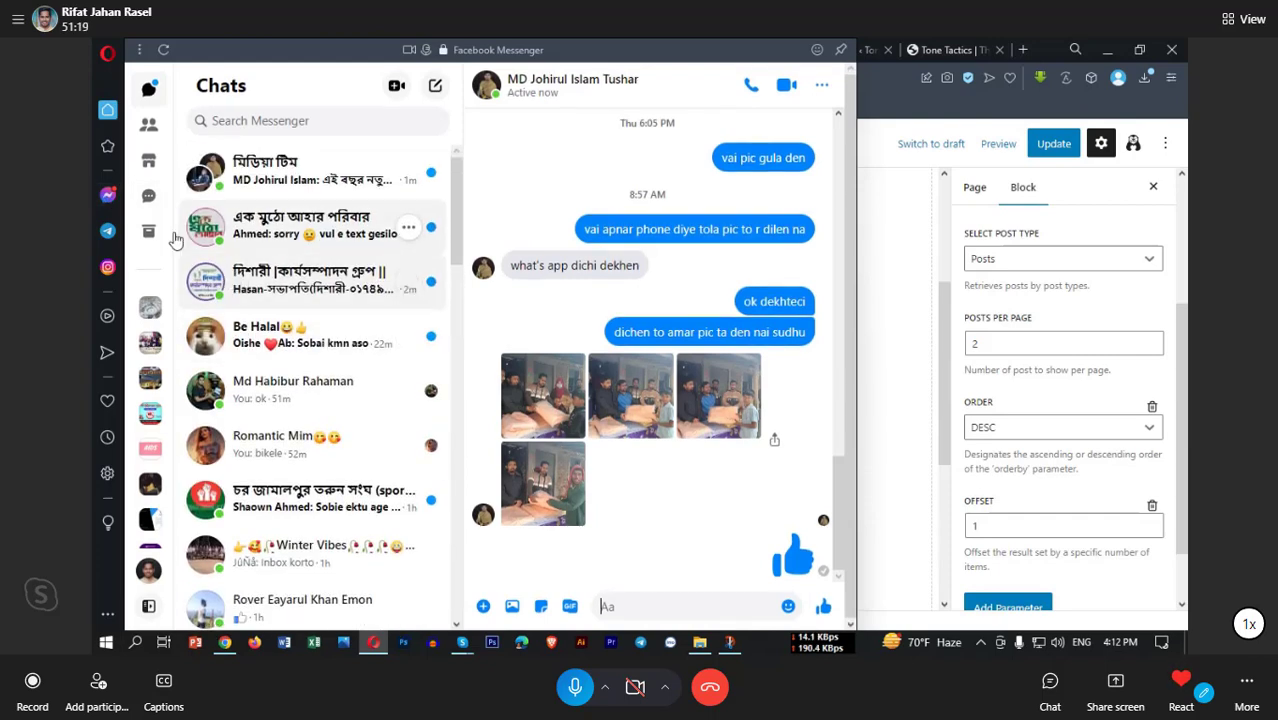
click(108, 196)
scroll(856, 339, up, 2)
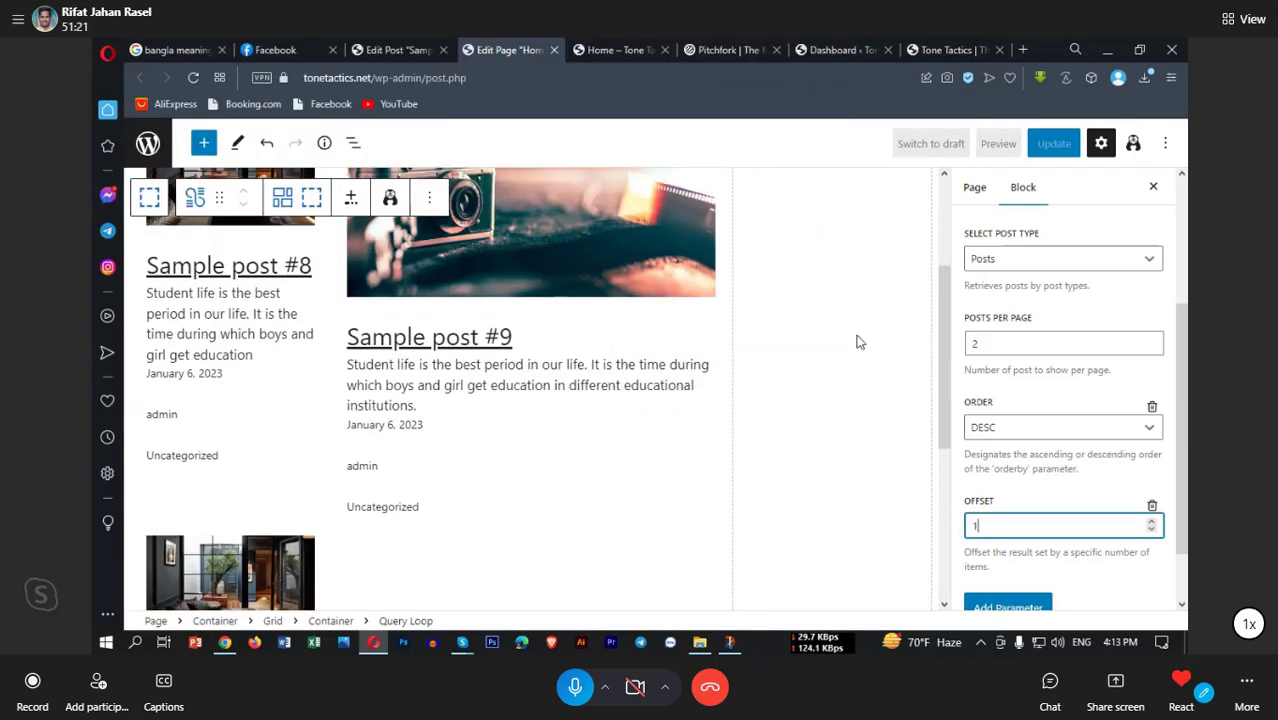
scroll(855, 333, up, 2)
click(844, 350)
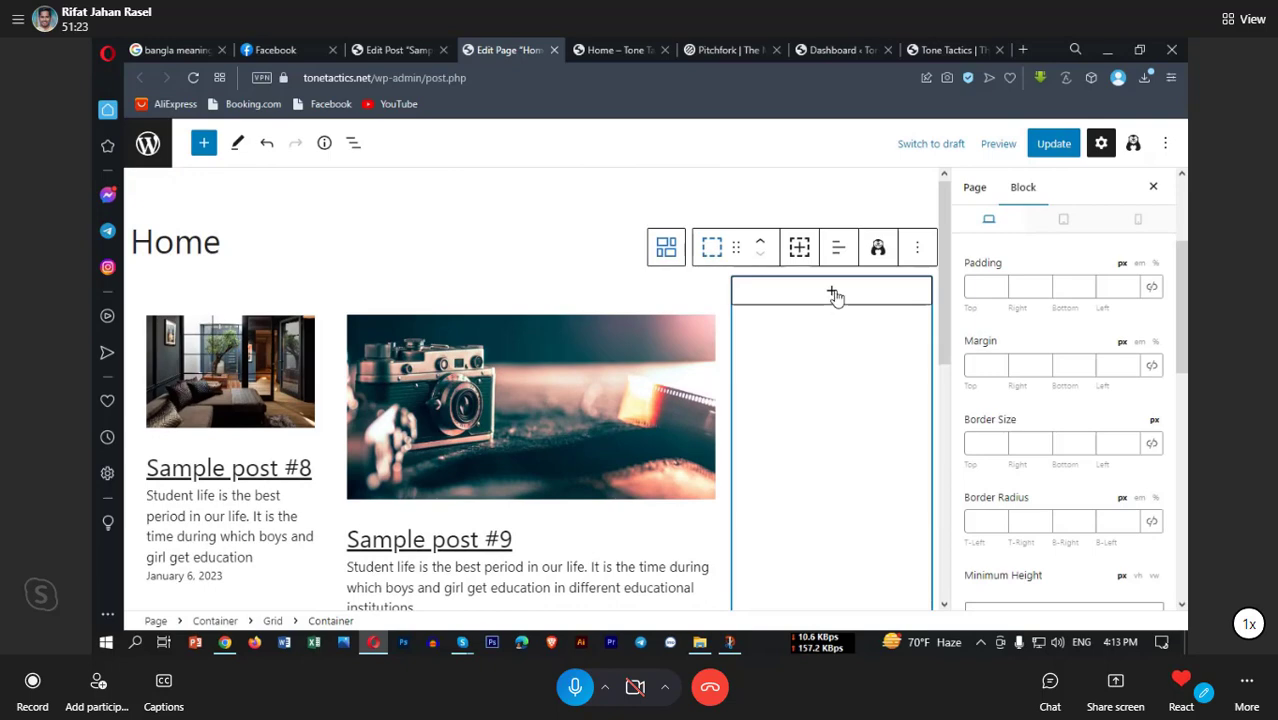
click(572, 411)
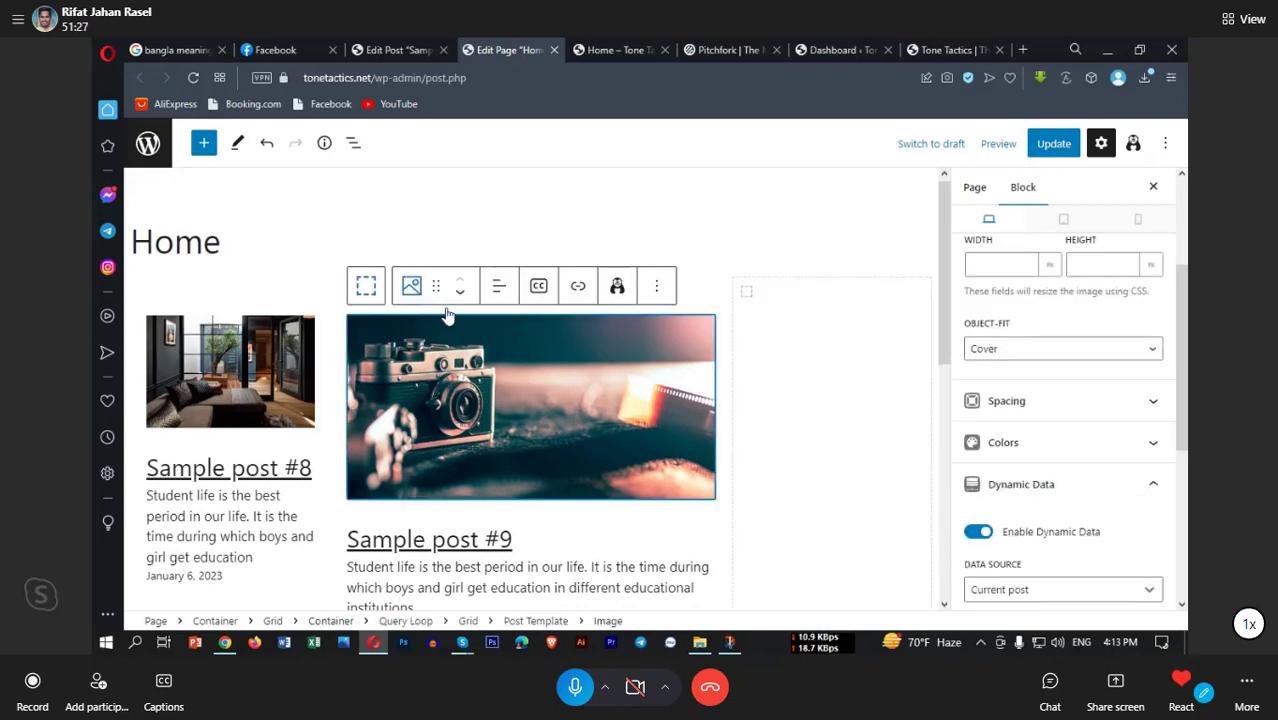
click(851, 303)
scroll(852, 304, down, 2)
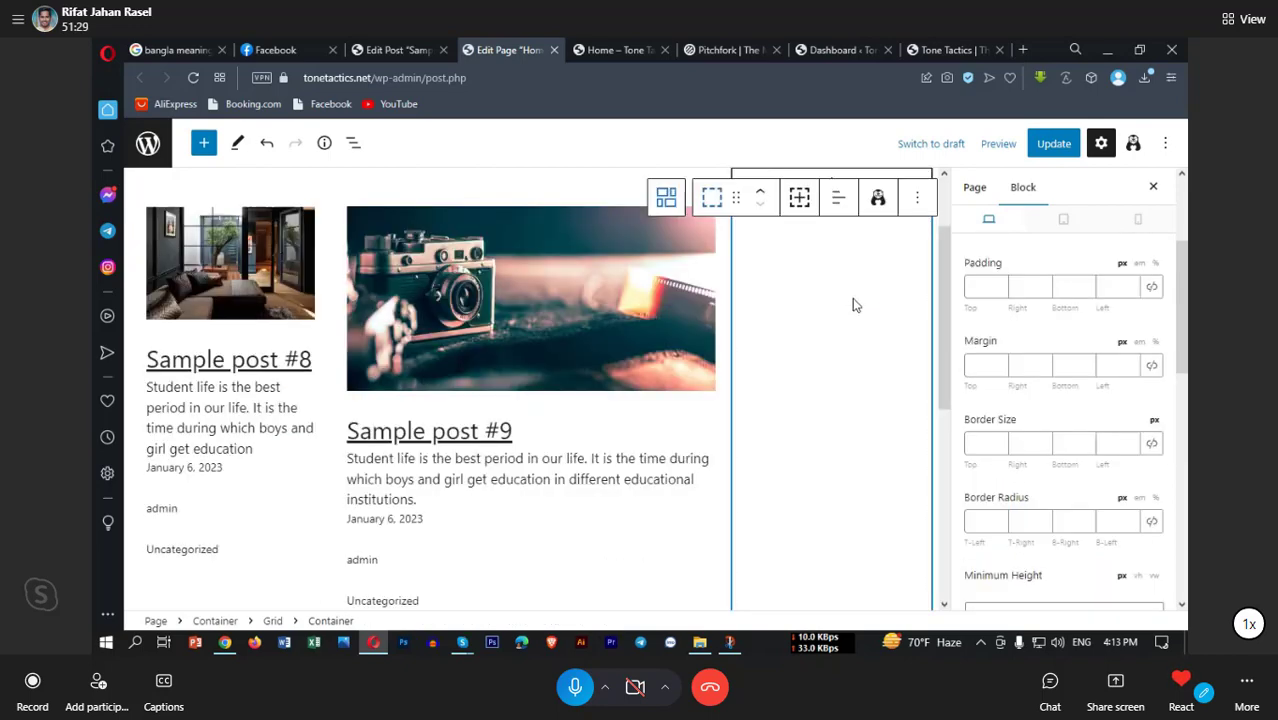
scroll(838, 258, up, 2)
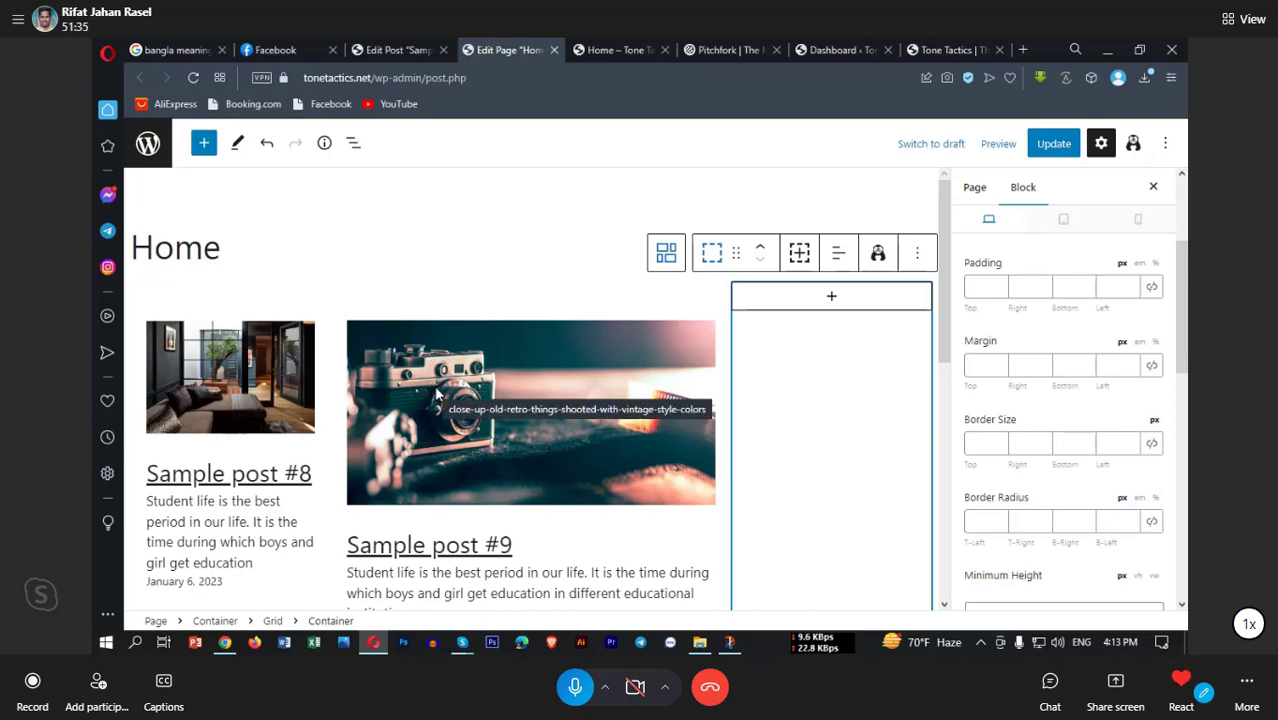
Step: Try to move the middle container's Query Loop directly into the empty right container
click(436, 392)
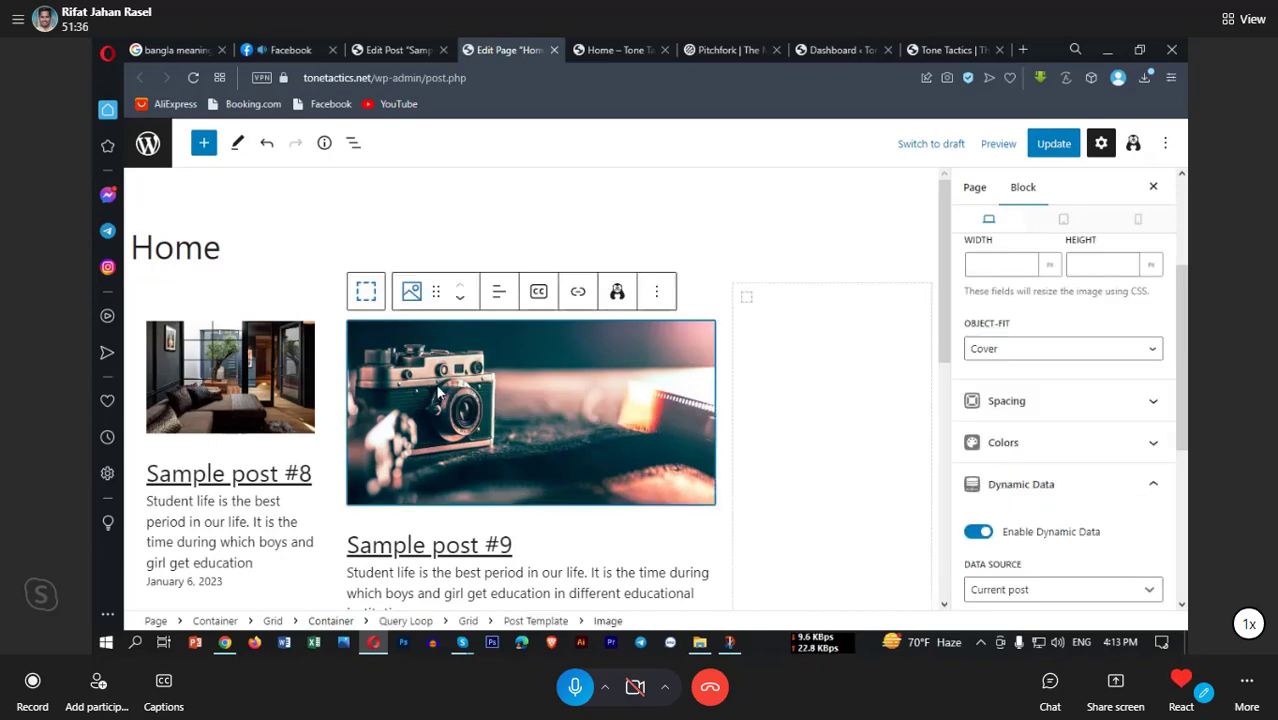
click(363, 290)
click(350, 197)
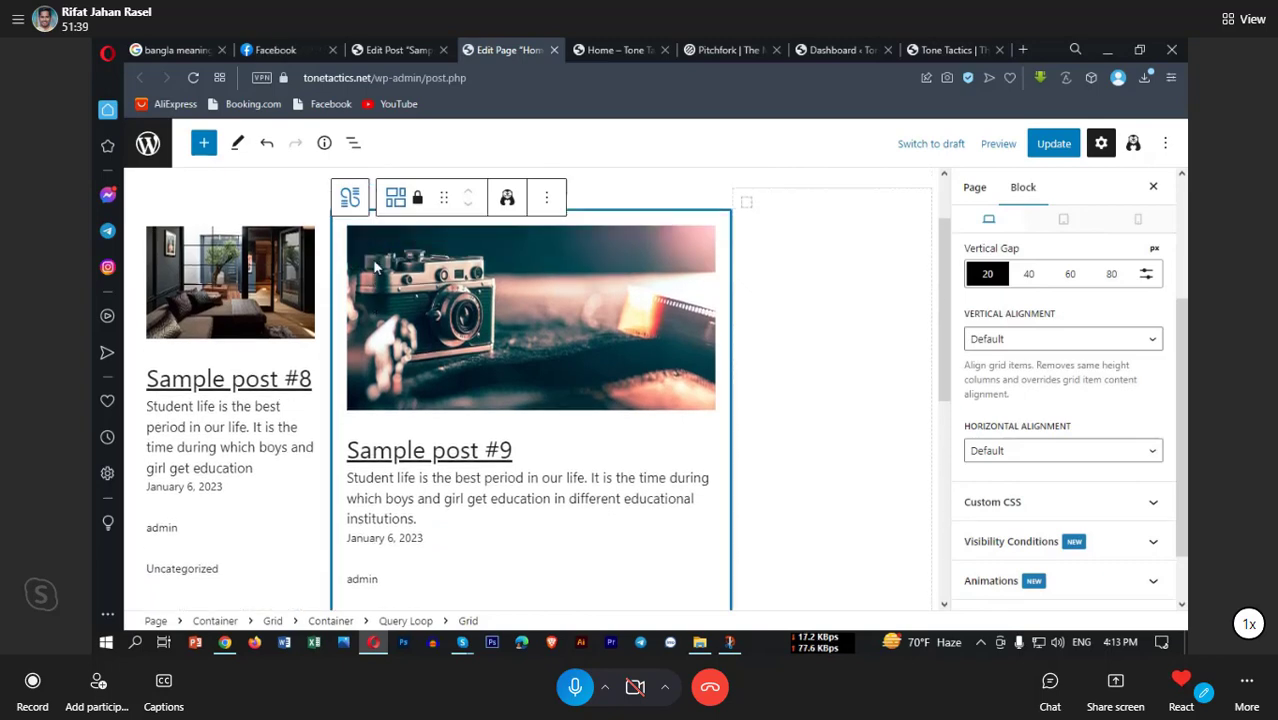
click(350, 214)
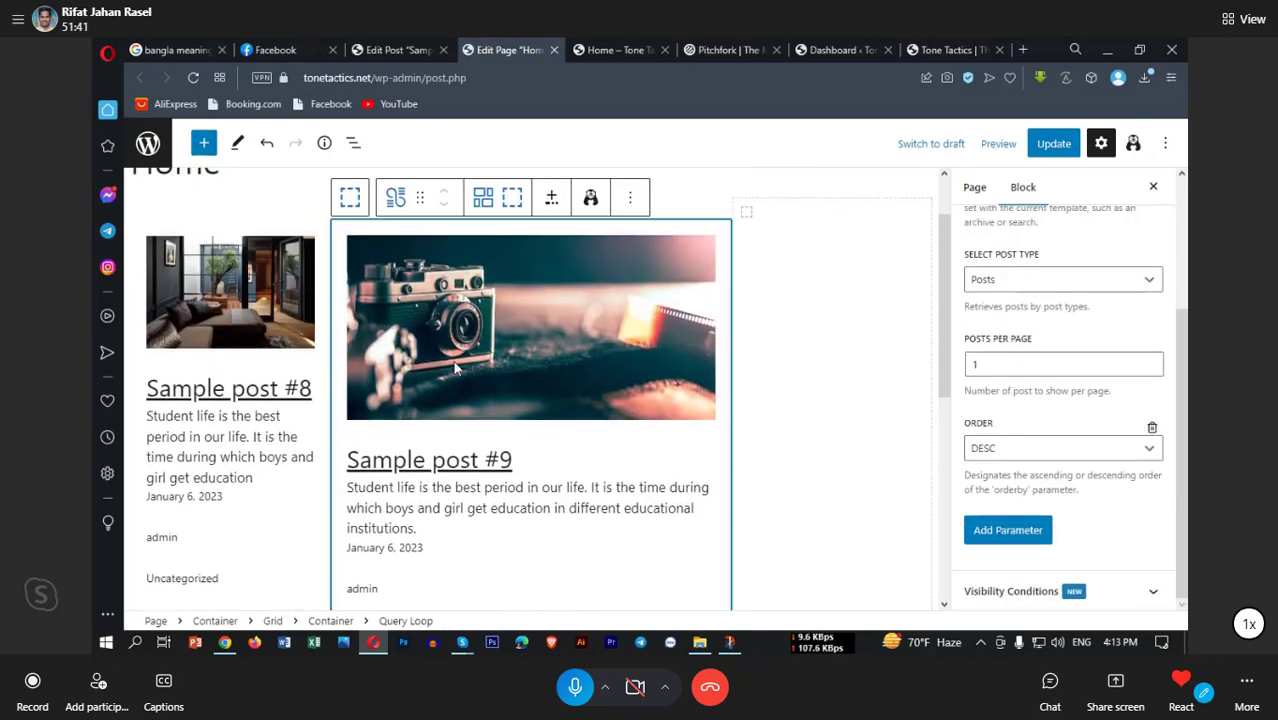
drag(422, 277, 807, 325)
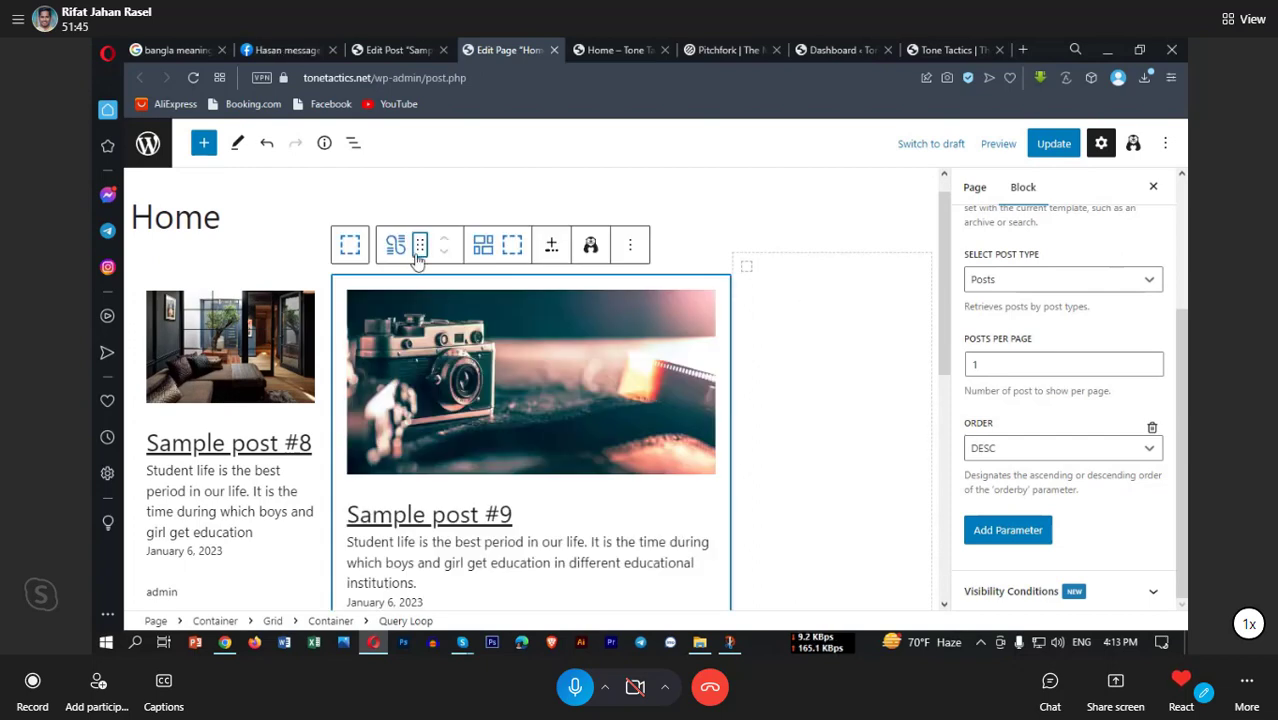
Step: Add a Paragraph block containing the placeholder text "ddd" to the empty right container
click(822, 351)
click(831, 265)
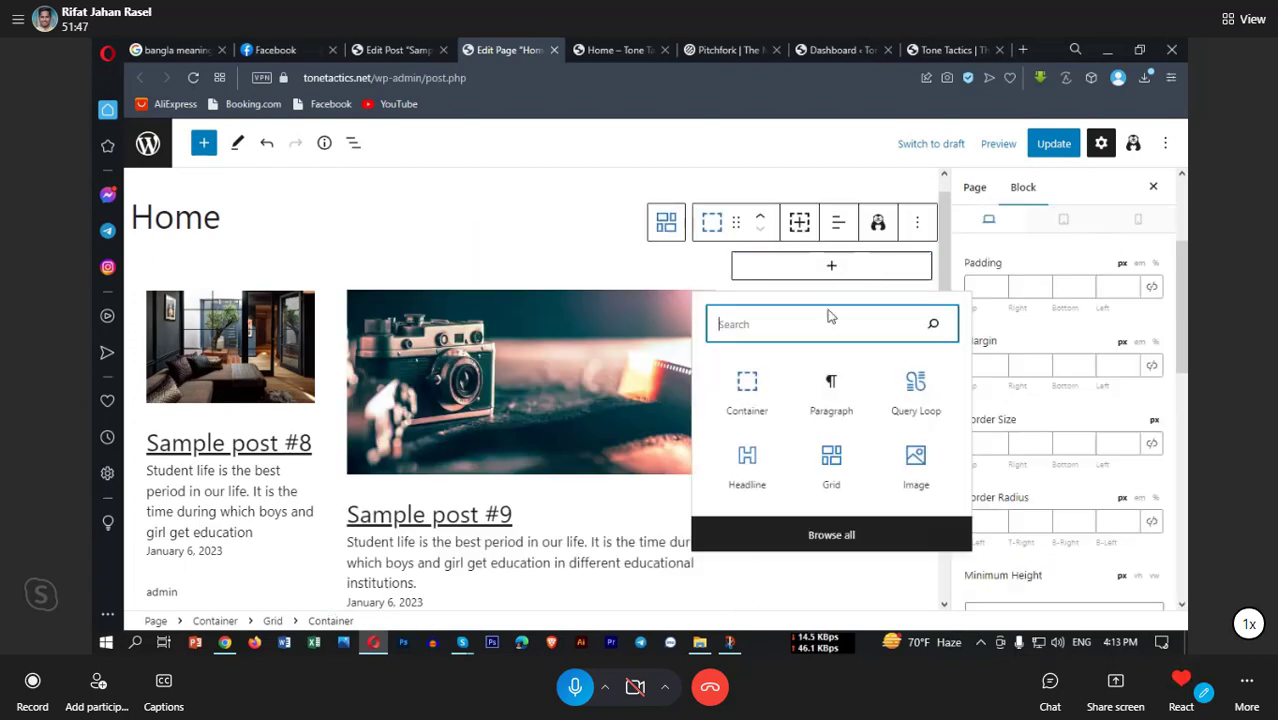
click(831, 388)
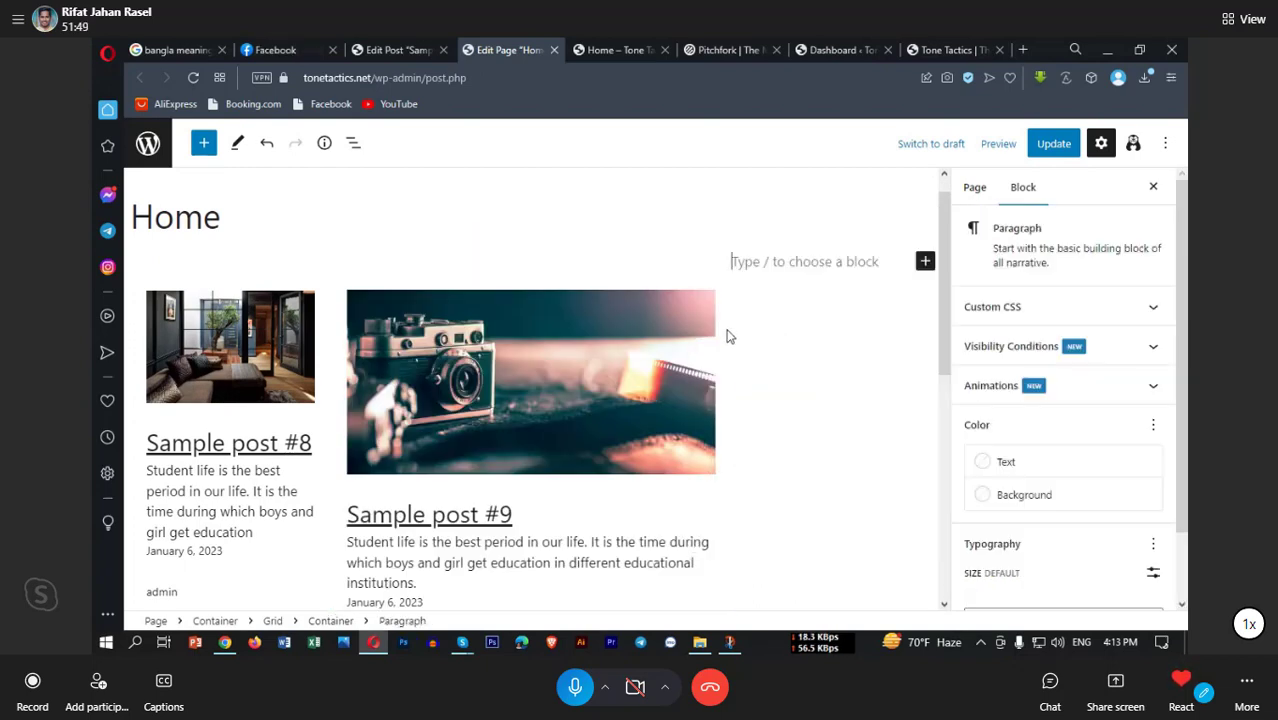
text(ddd)
Step: Duplicate the middle container's Query Loop and move the copy into the right container below the placeholder paragraph
click(470, 332)
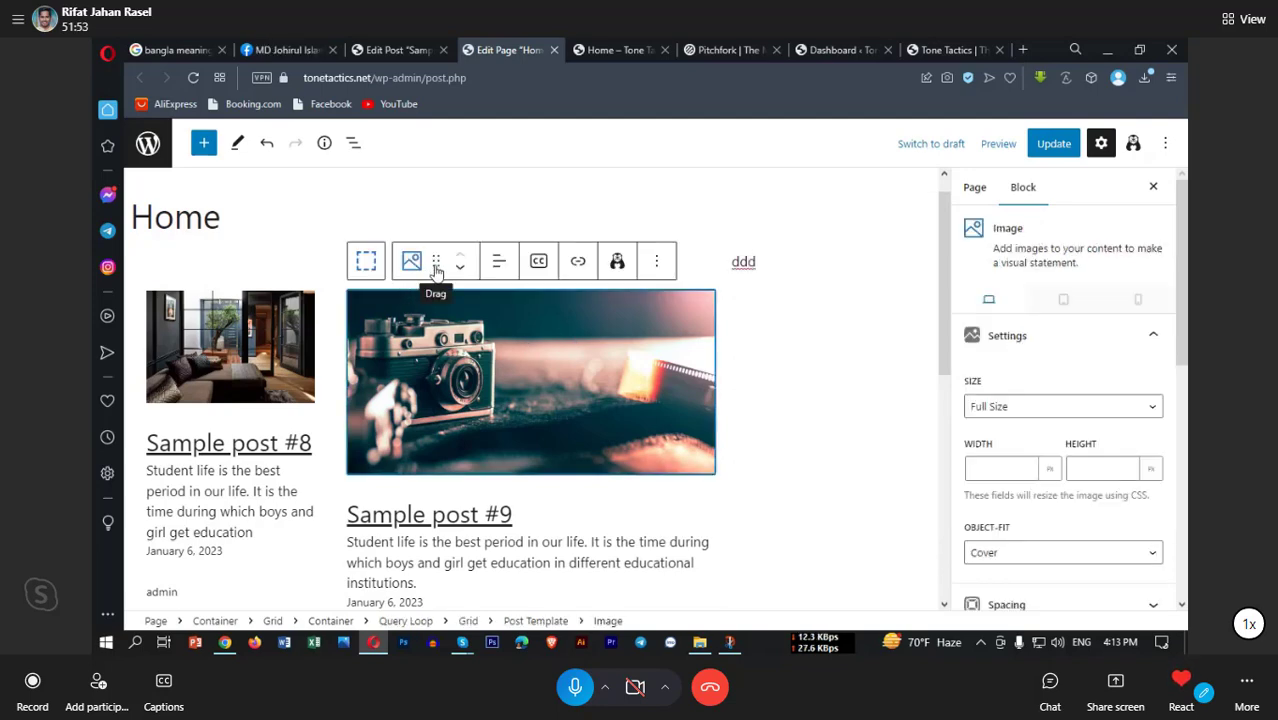
click(365, 261)
click(351, 199)
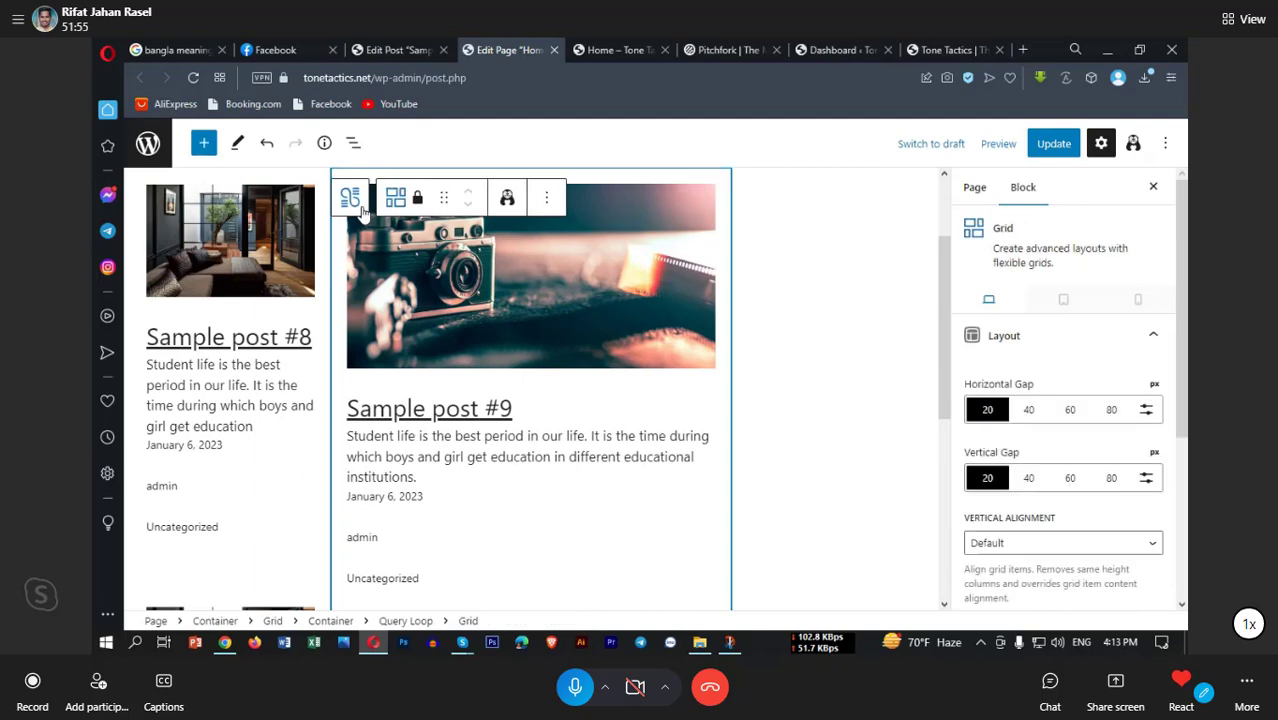
click(354, 202)
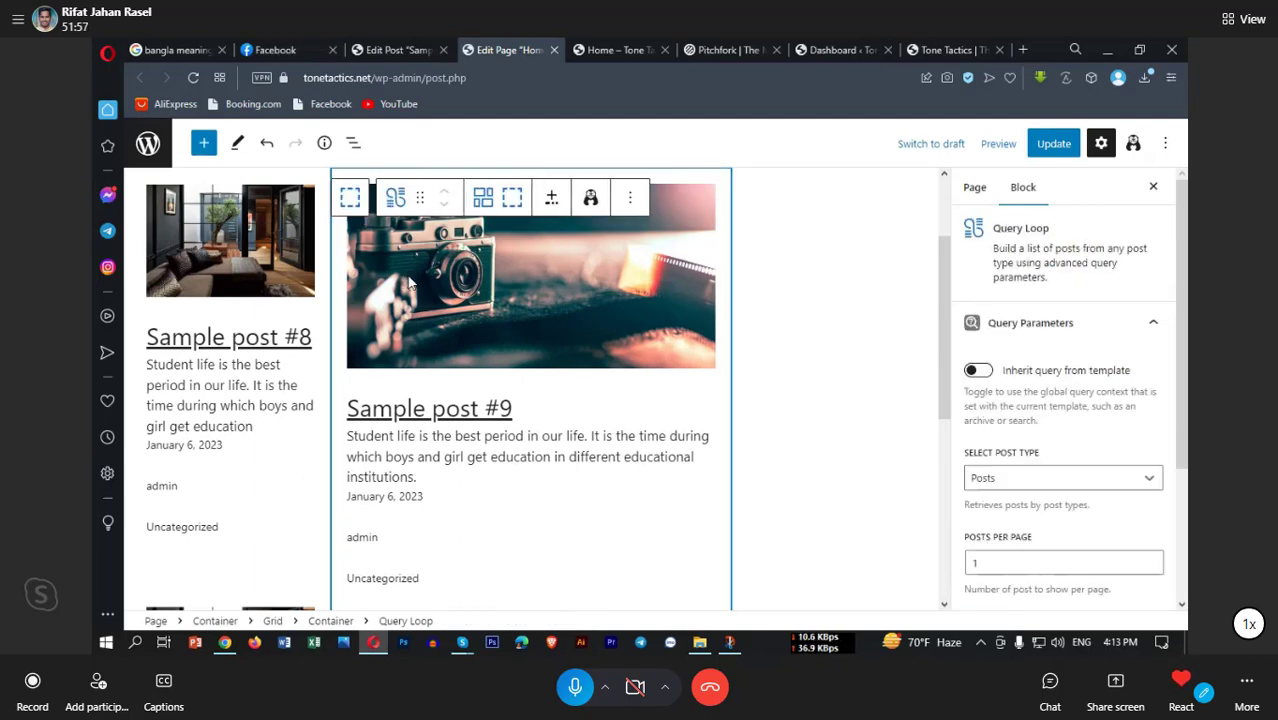
scroll(510, 360, up, 2)
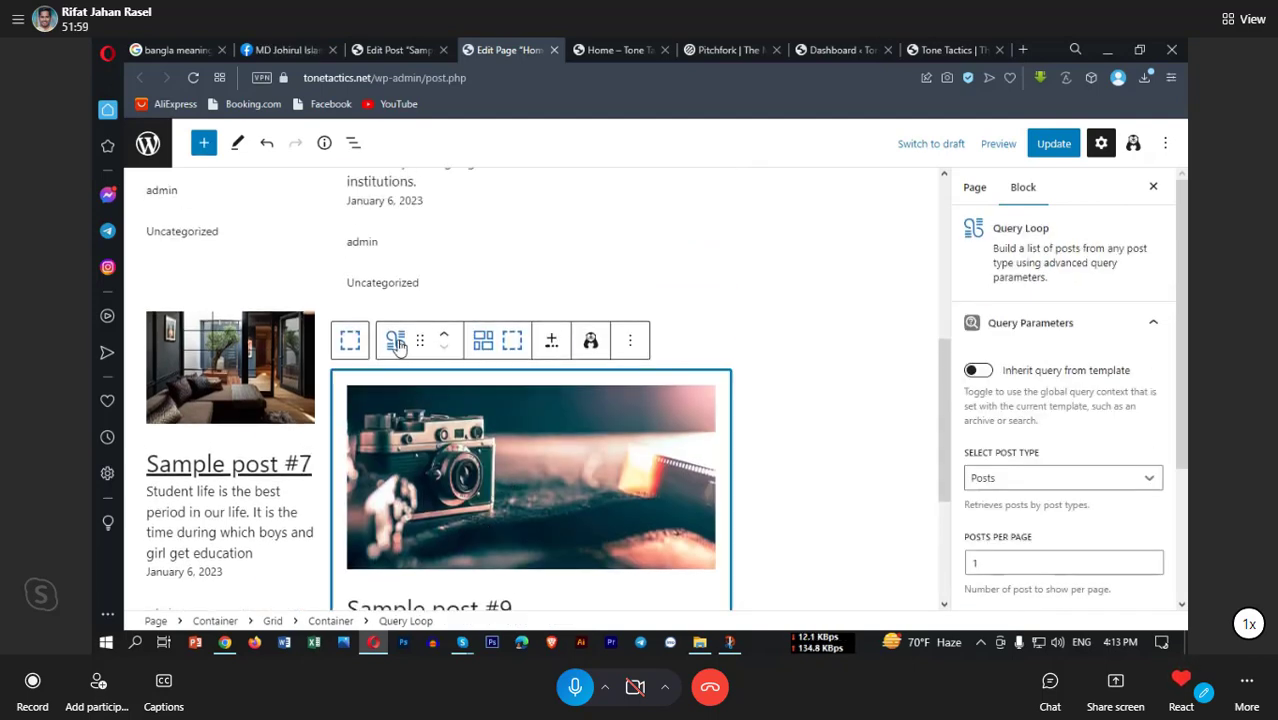
drag(403, 345, 788, 306)
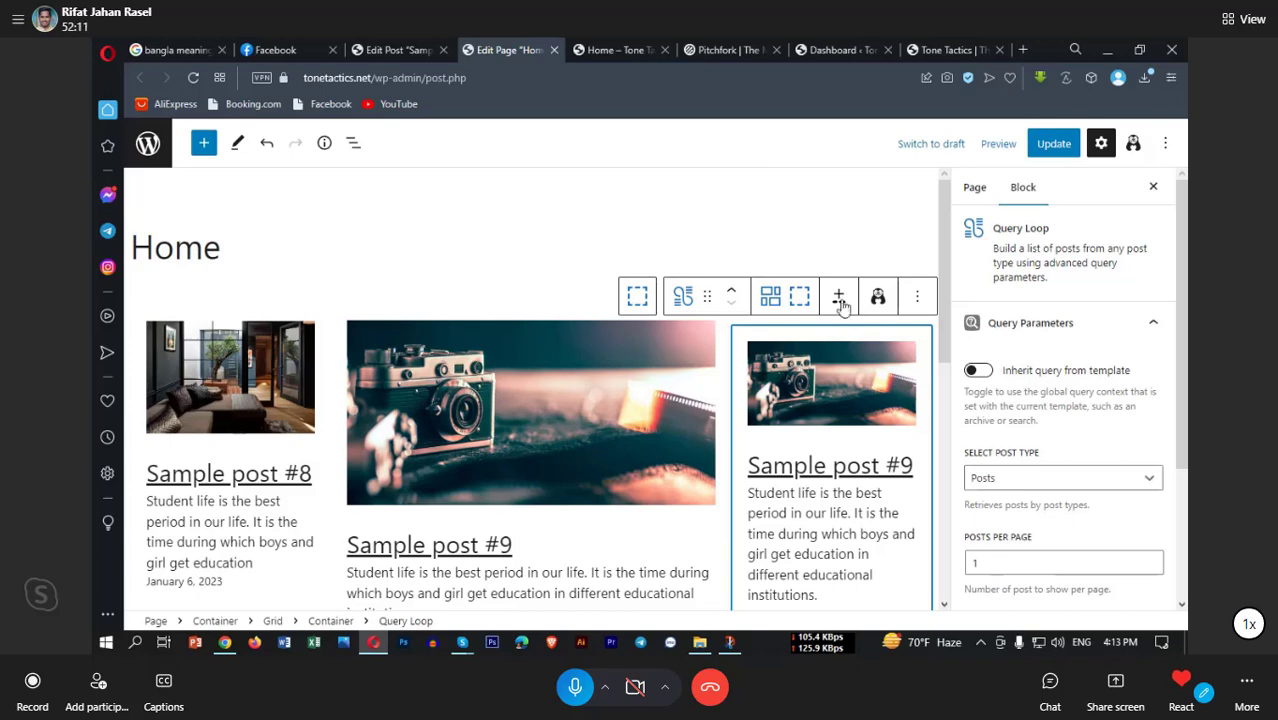
click(424, 412)
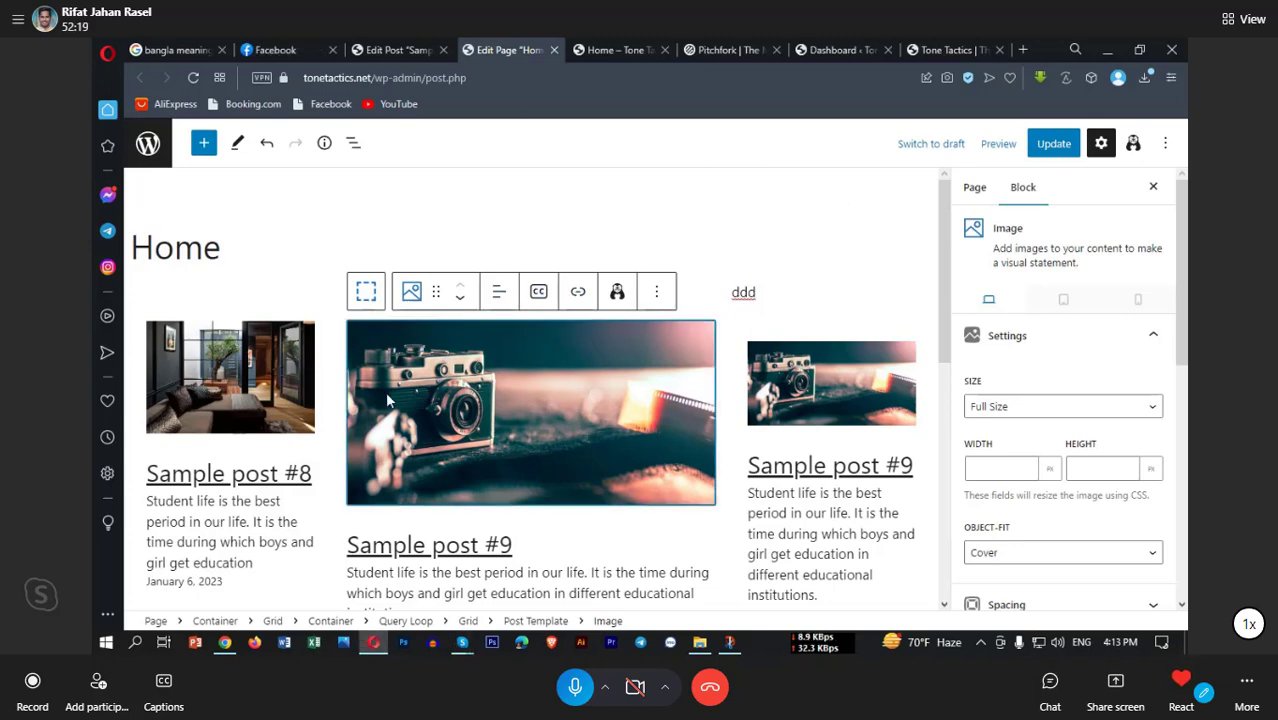
click(656, 295)
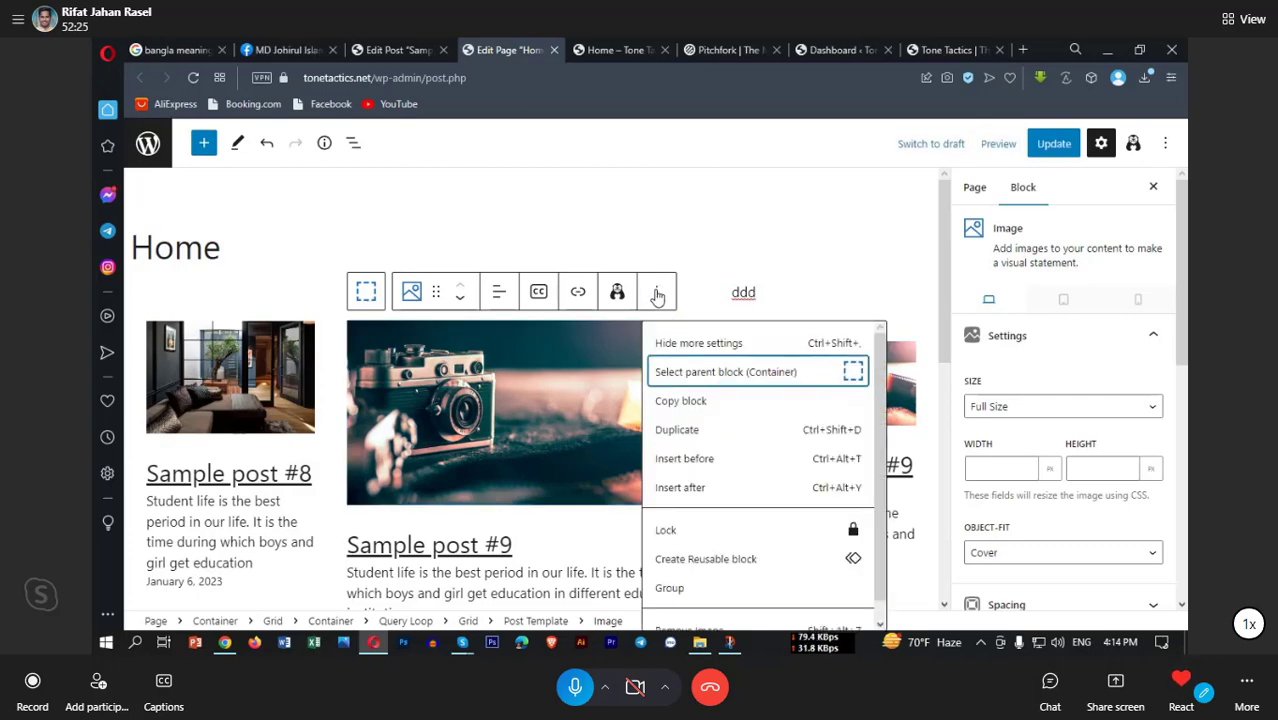
click(657, 295)
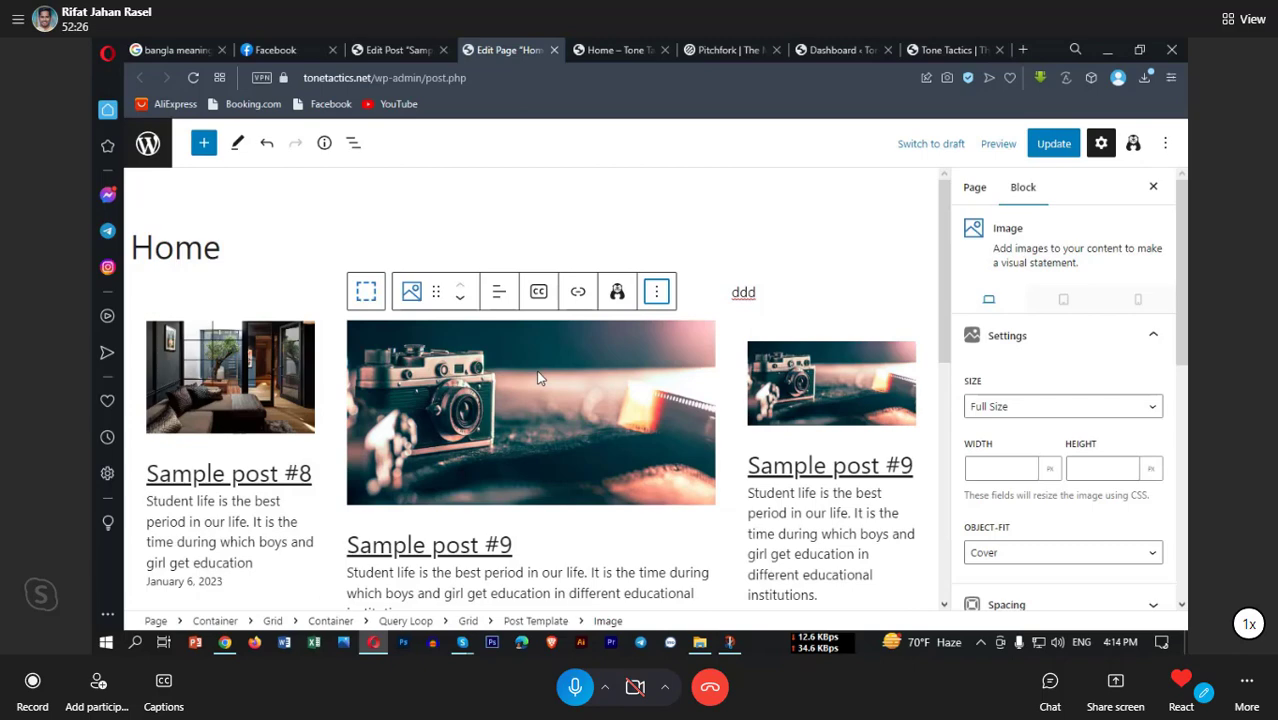
click(490, 410)
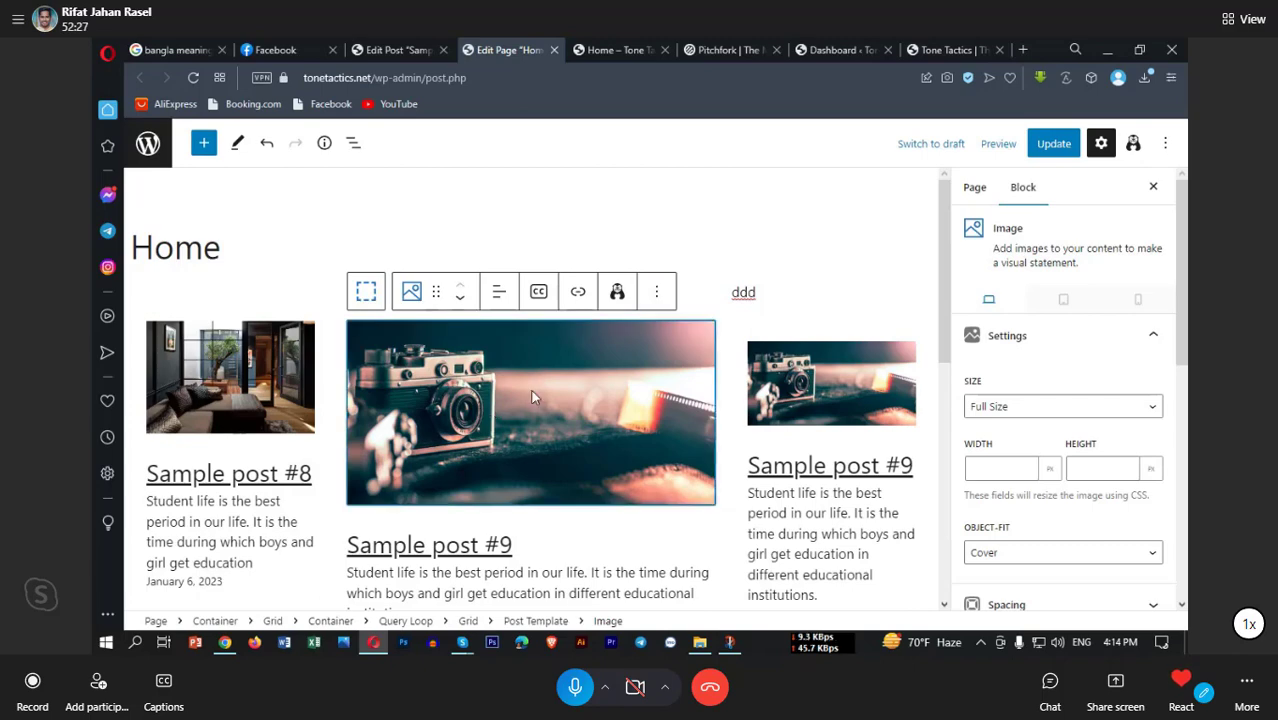
click(822, 427)
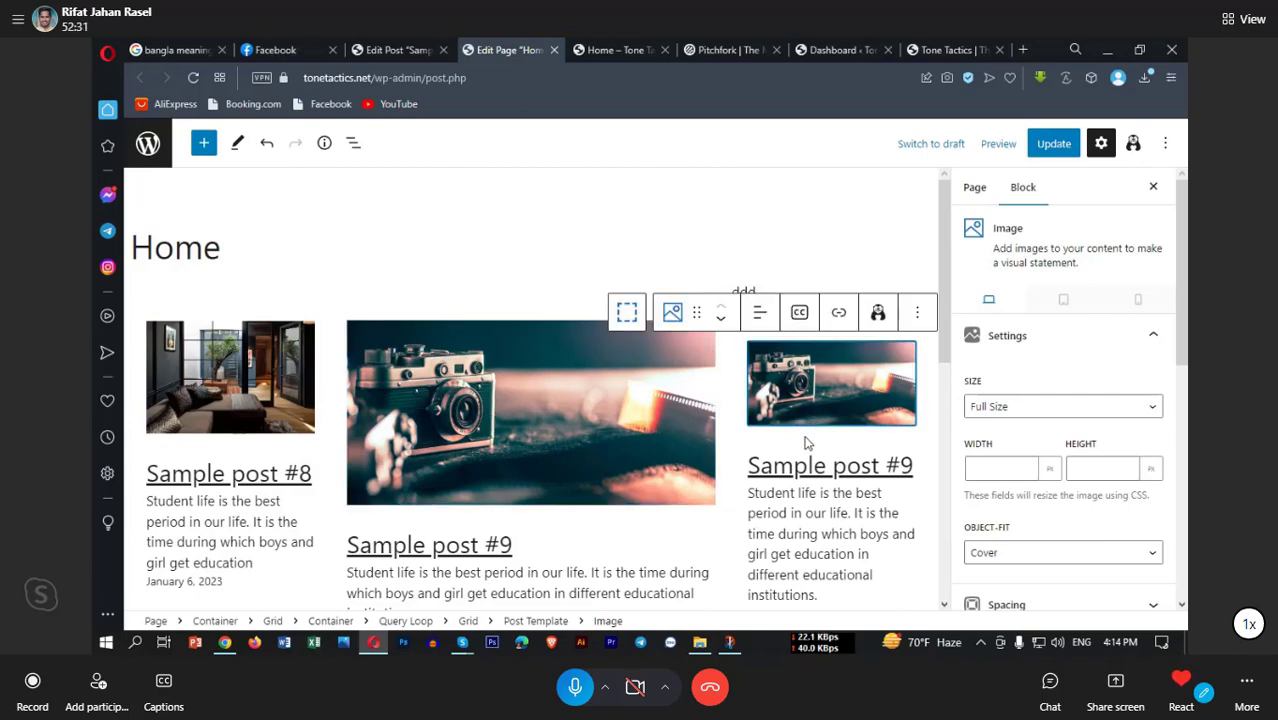
Step: Check Pitchfork's home page for reference and delete the image, excerpt, date and category from the right container's post template
click(621, 47)
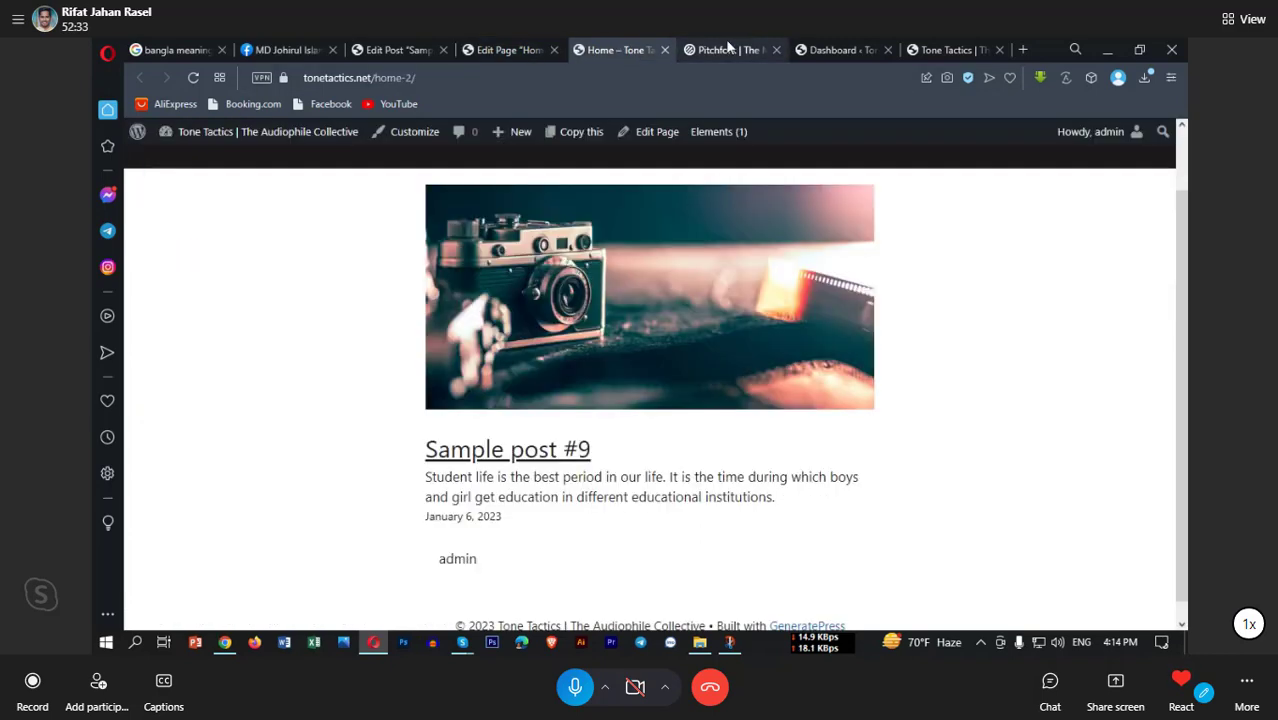
click(727, 49)
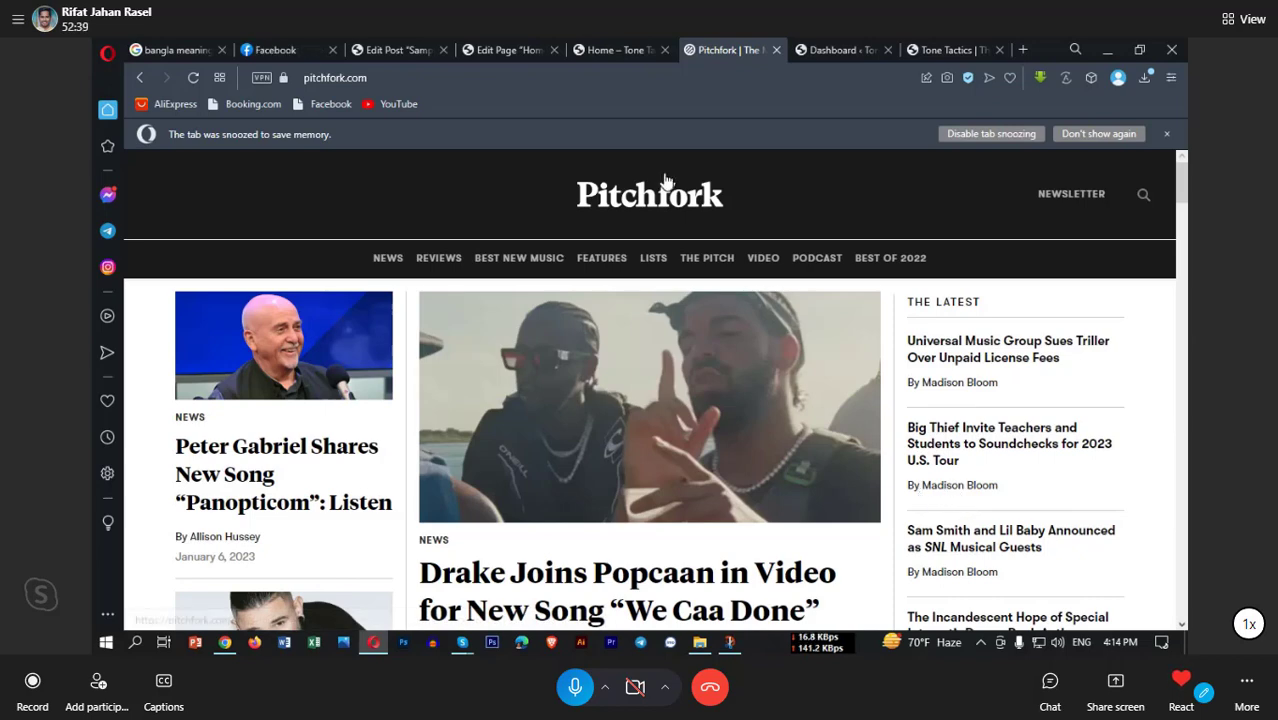
click(602, 54)
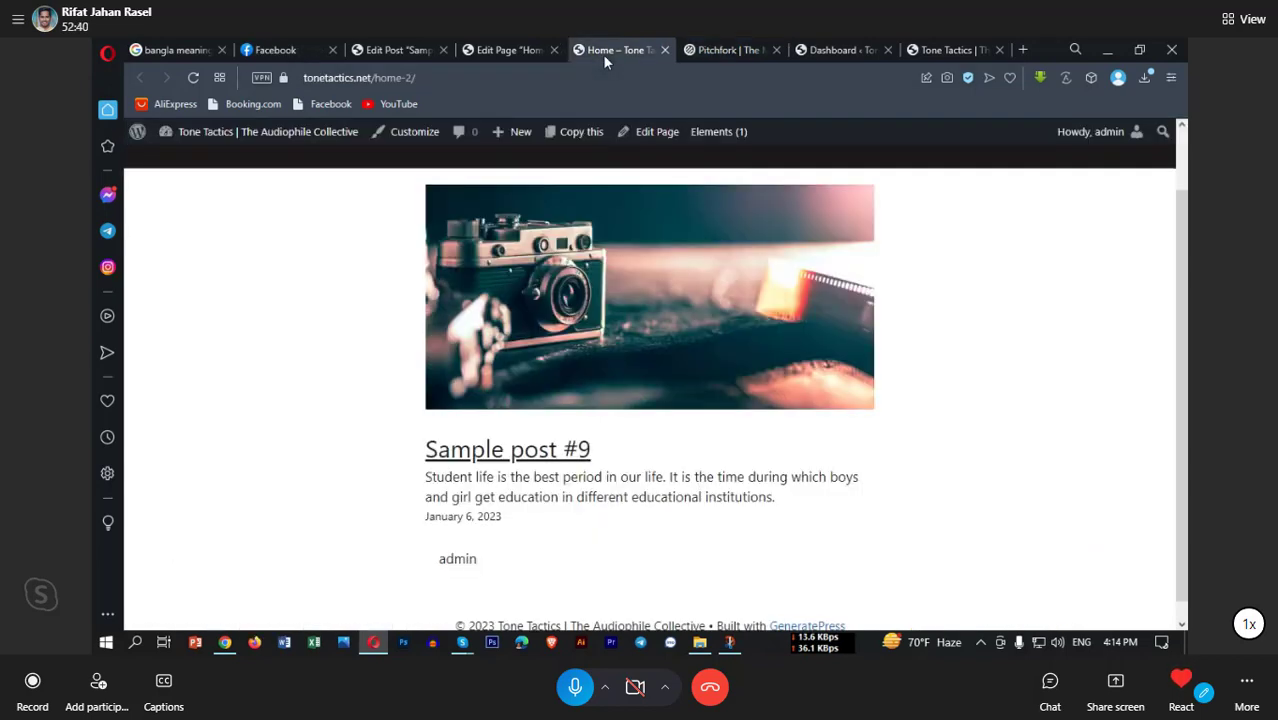
click(515, 48)
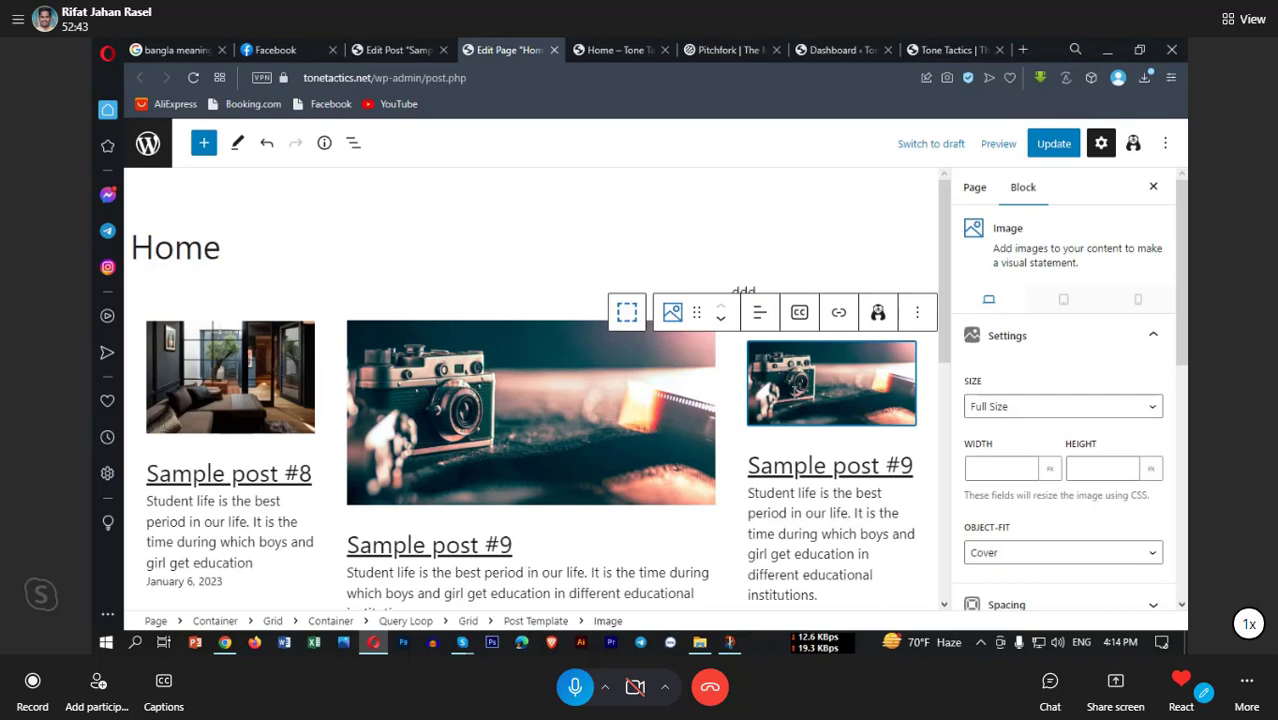
click(793, 420)
click(793, 399)
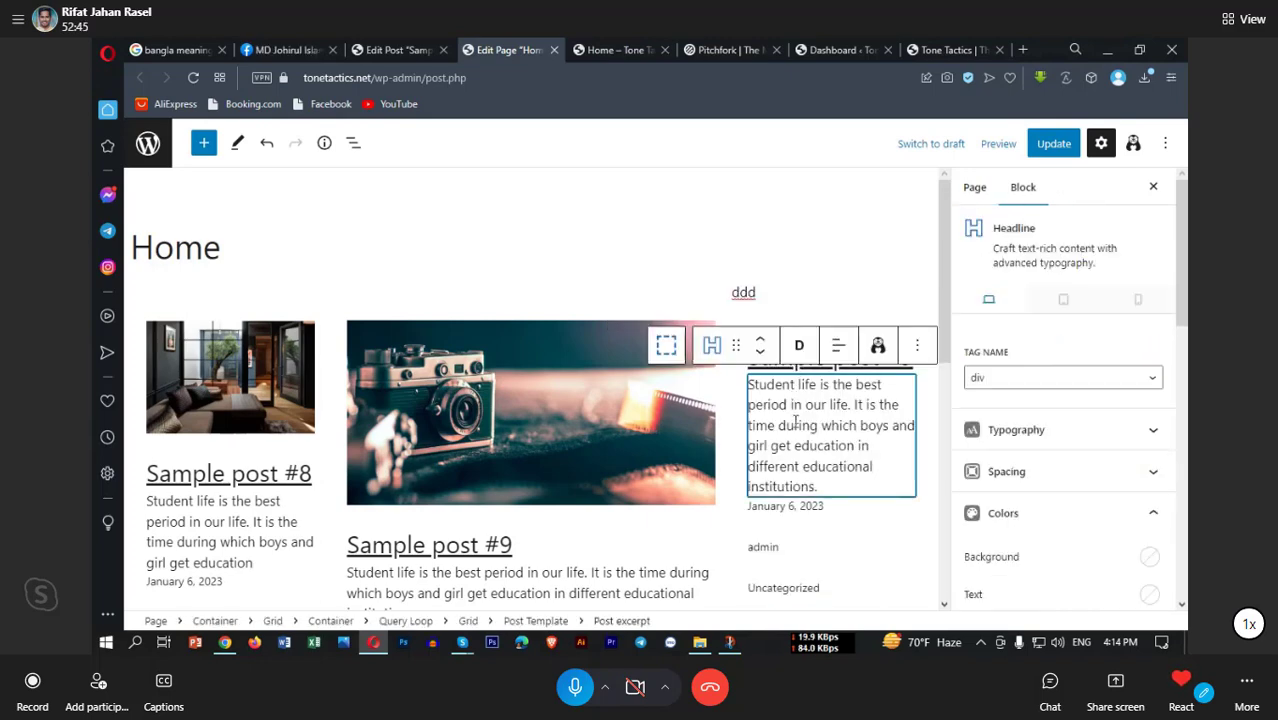
key(Delete)
click(791, 384)
key(Delete)
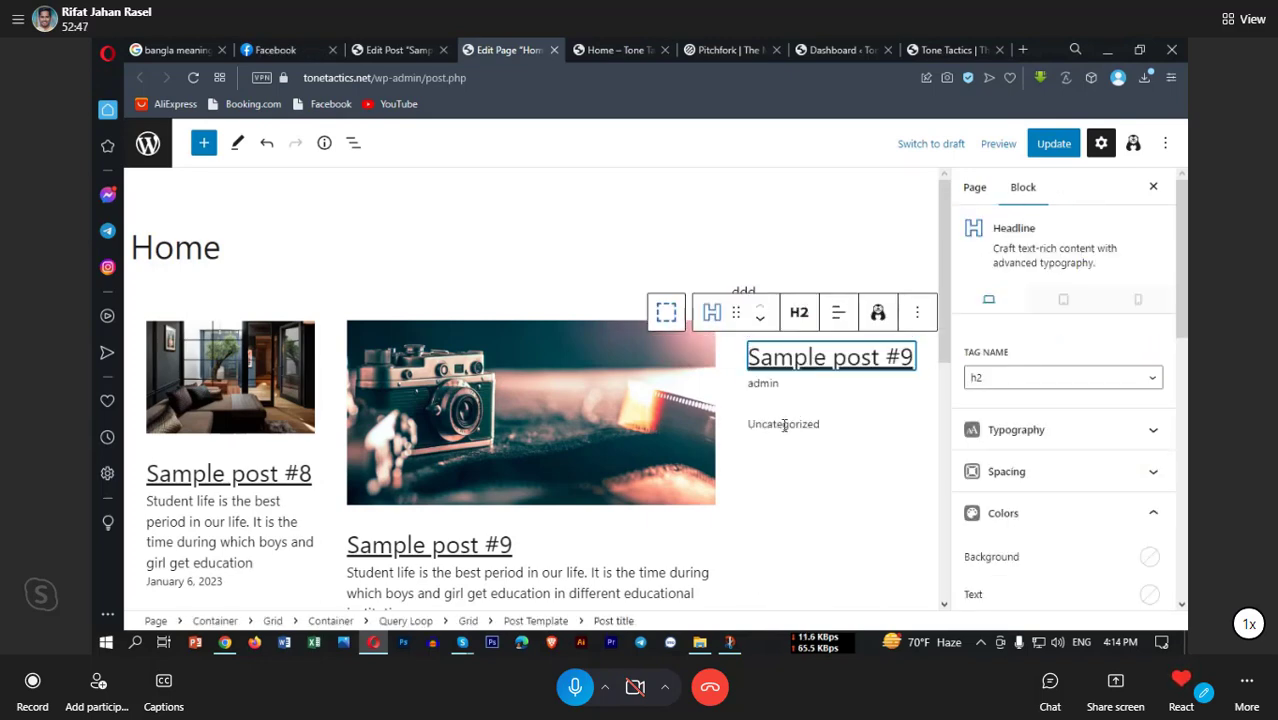
click(784, 425)
key(Delete)
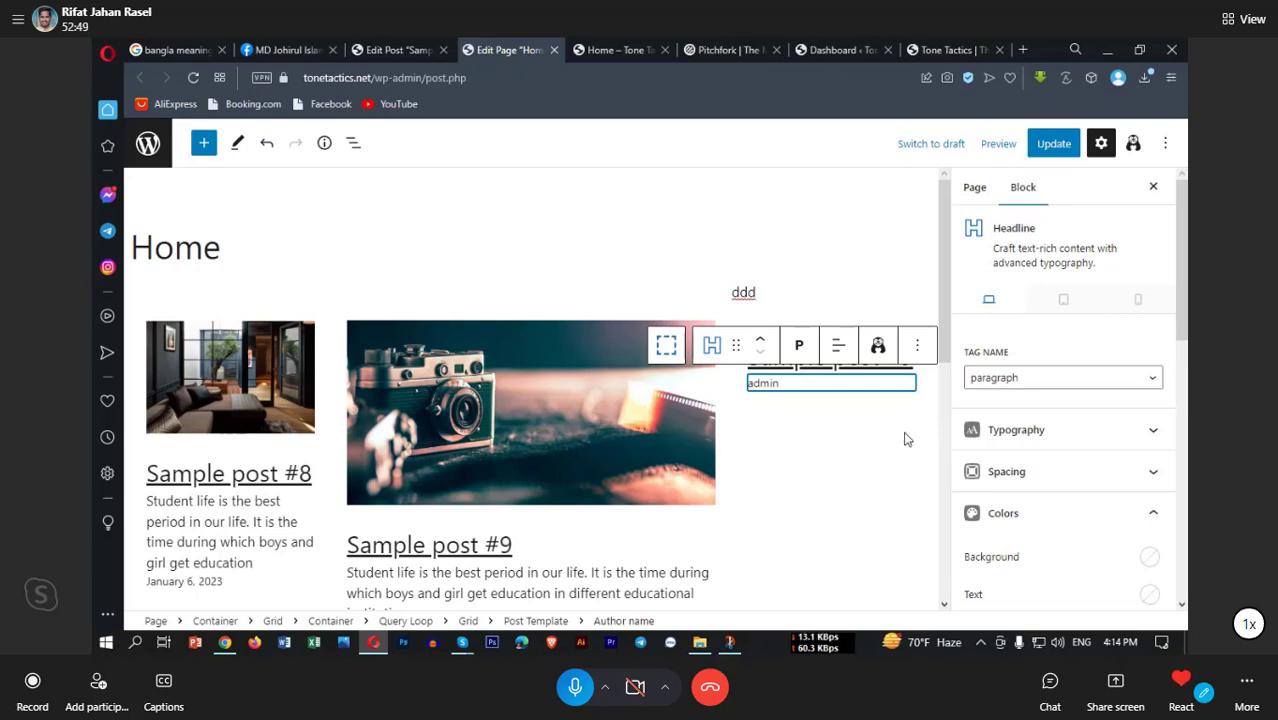
Step: Select the right container's Query Loop and set its posts per page to 10
click(669, 340)
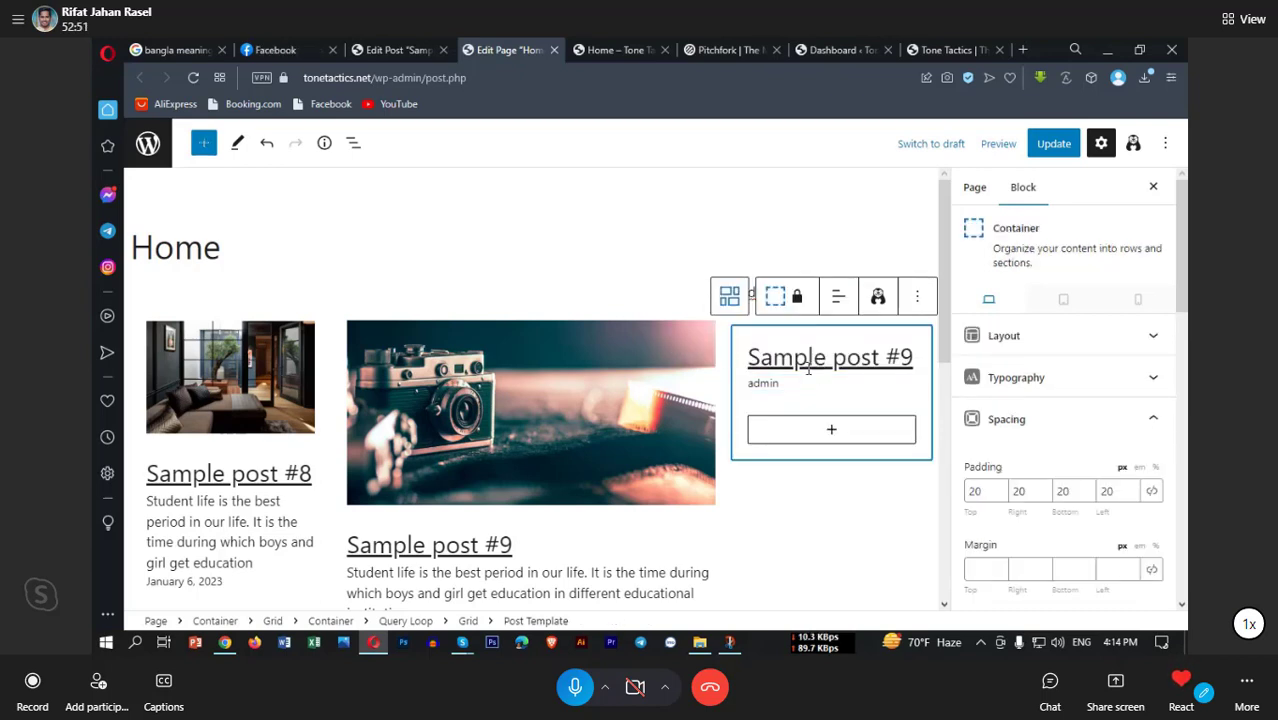
click(808, 362)
click(666, 314)
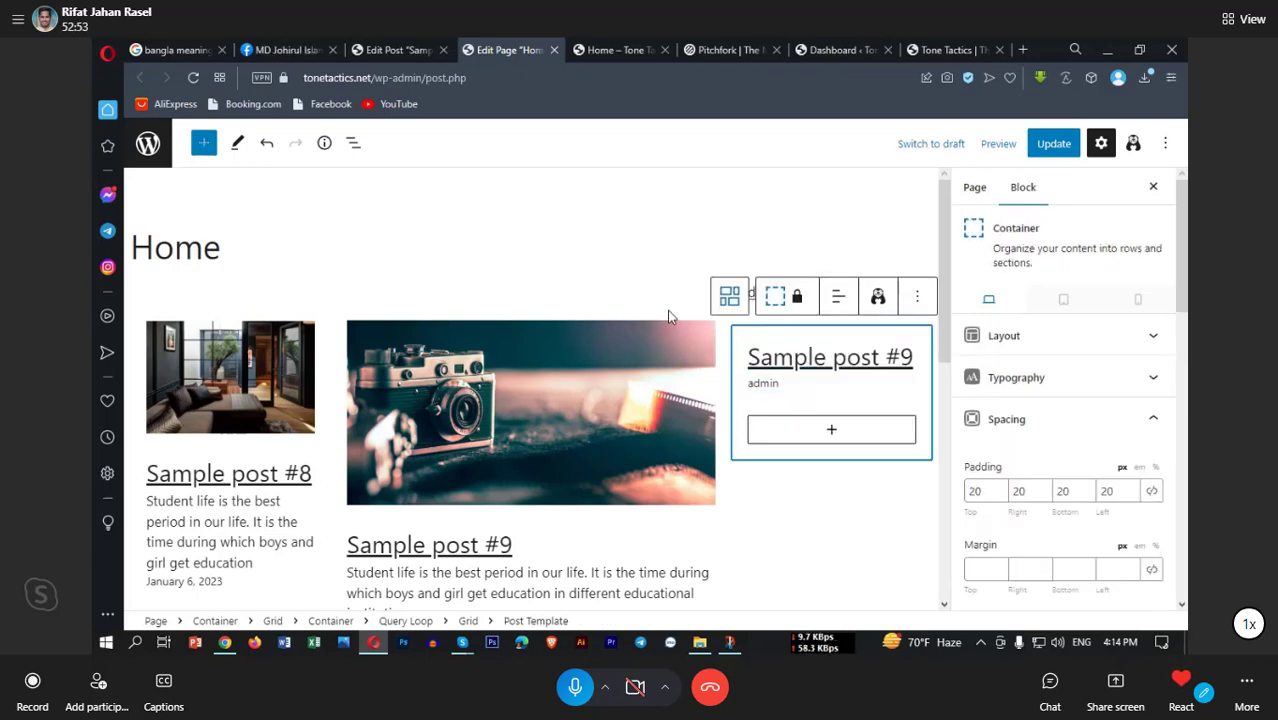
click(729, 295)
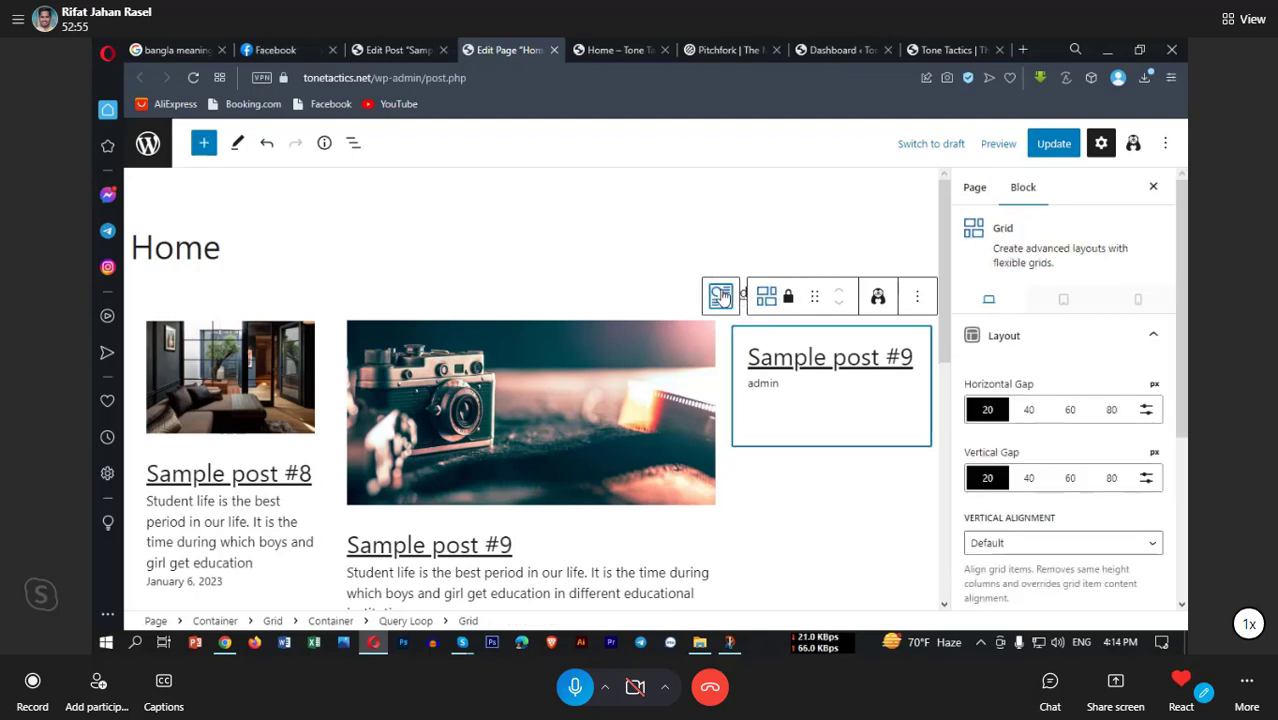
click(722, 295)
scroll(995, 455, down, 2)
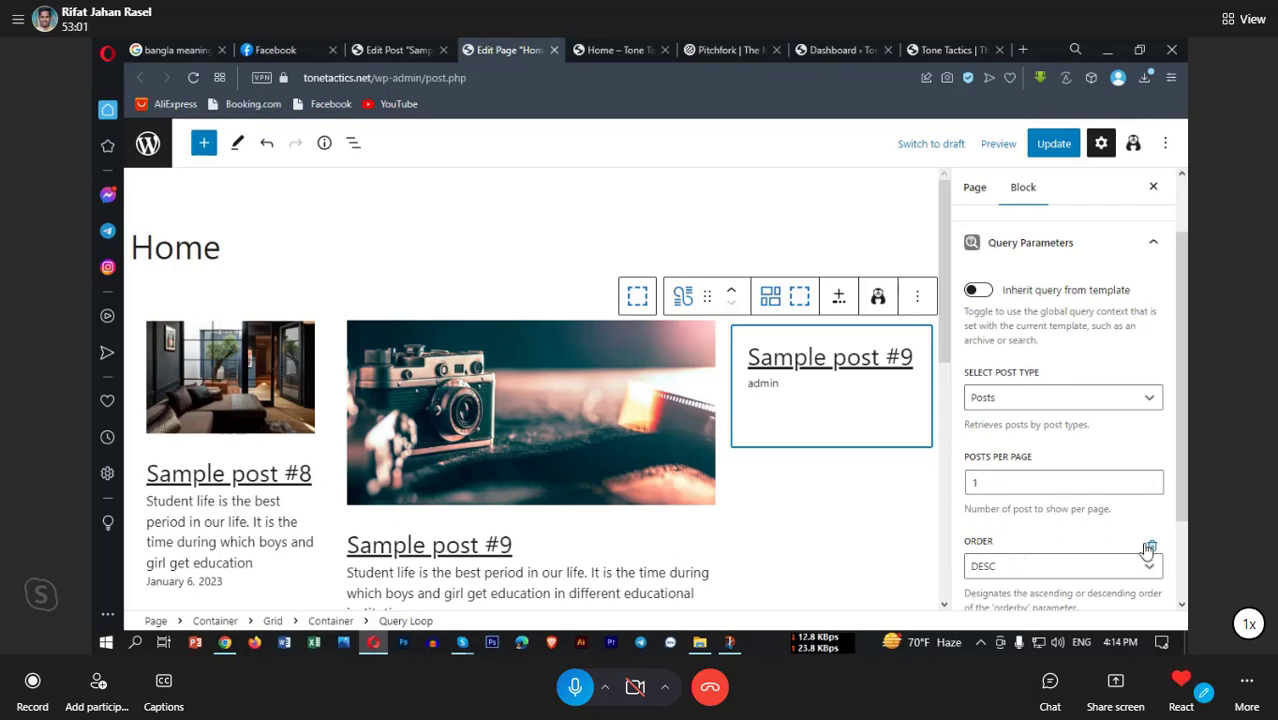
click(1030, 487)
text(0)
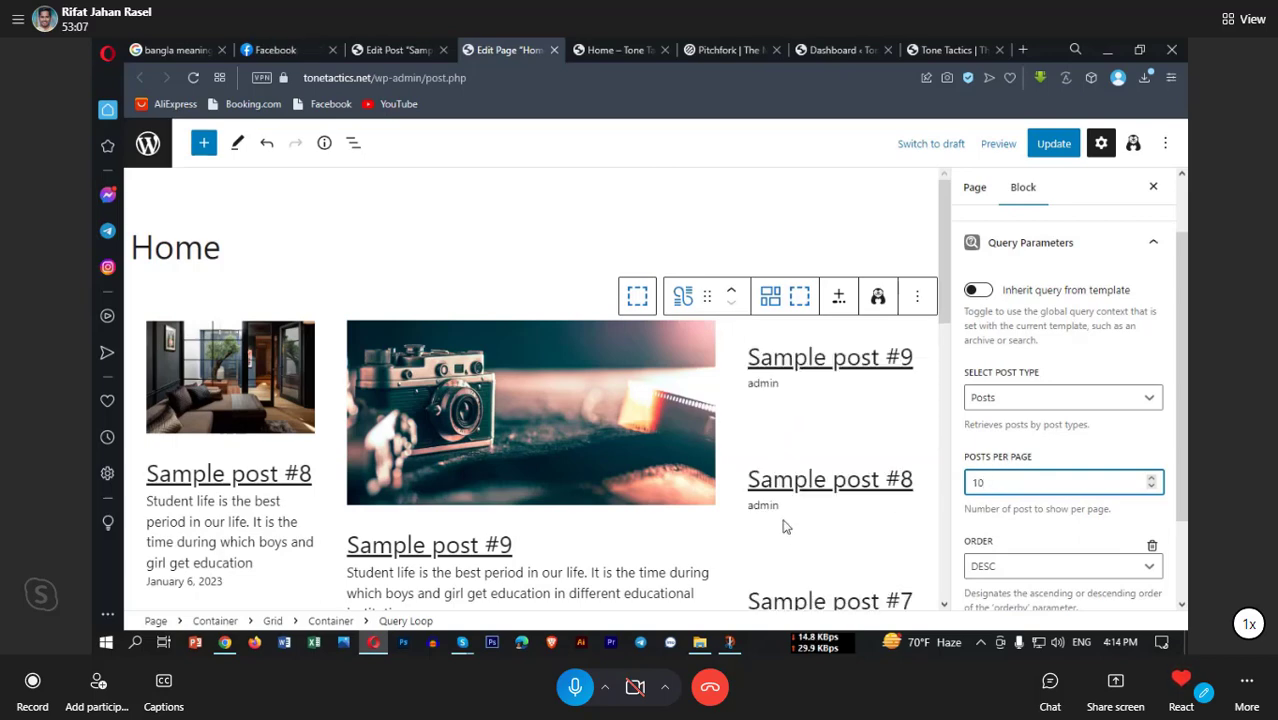
scroll(1017, 510, up, 1)
scroll(1017, 510, down, 4)
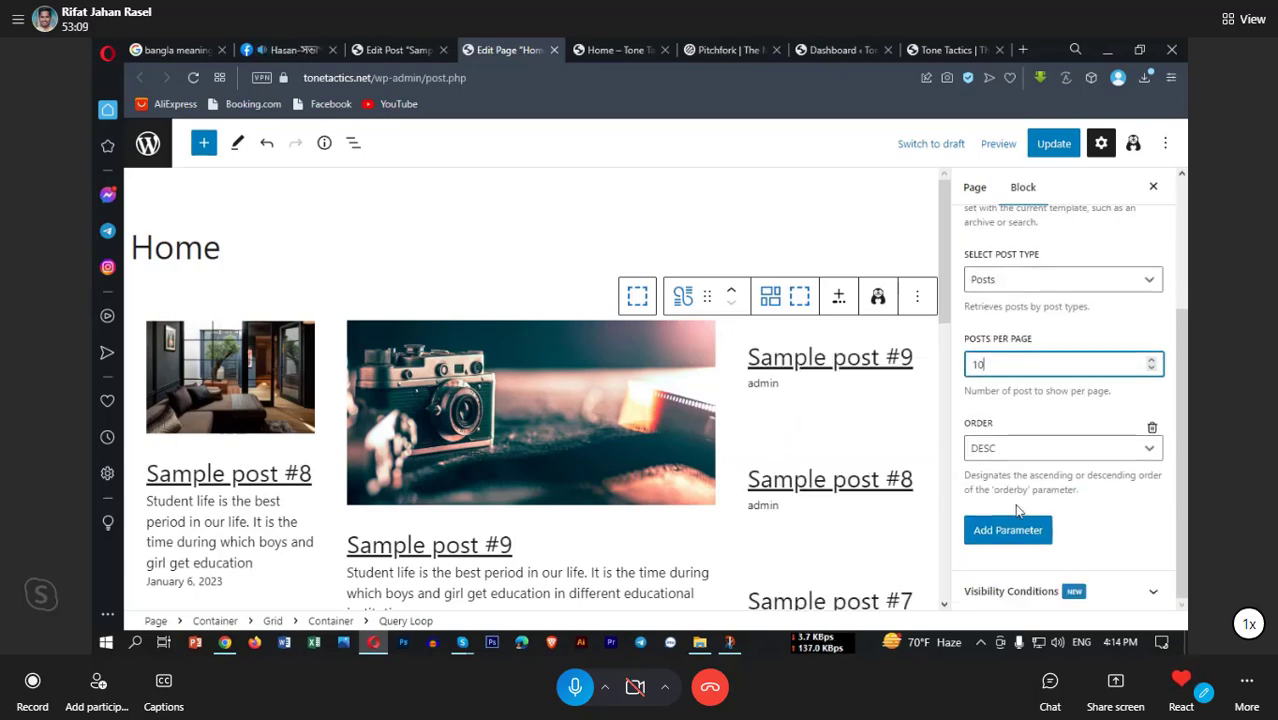
scroll(1017, 510, up, 5)
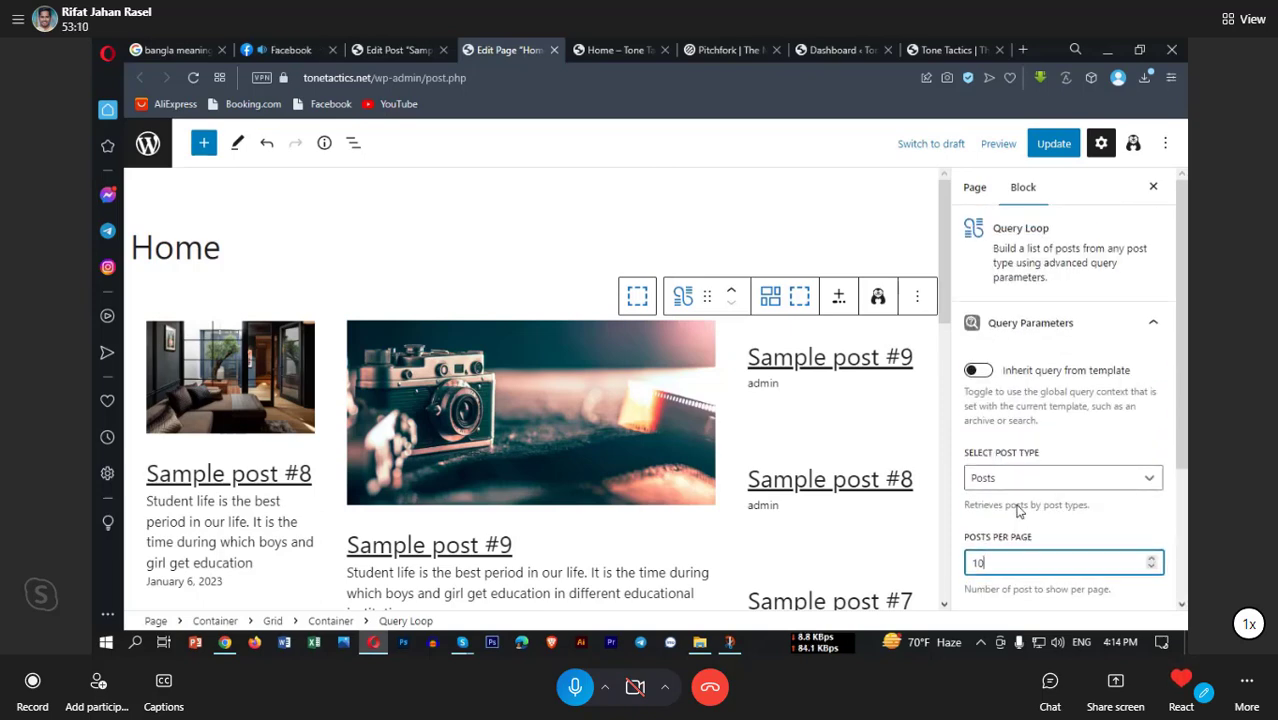
Step: Select the grid in the right container's Query Loop, try a horizontal gap of 5 px, and restore it to 20 px
click(820, 437)
click(821, 397)
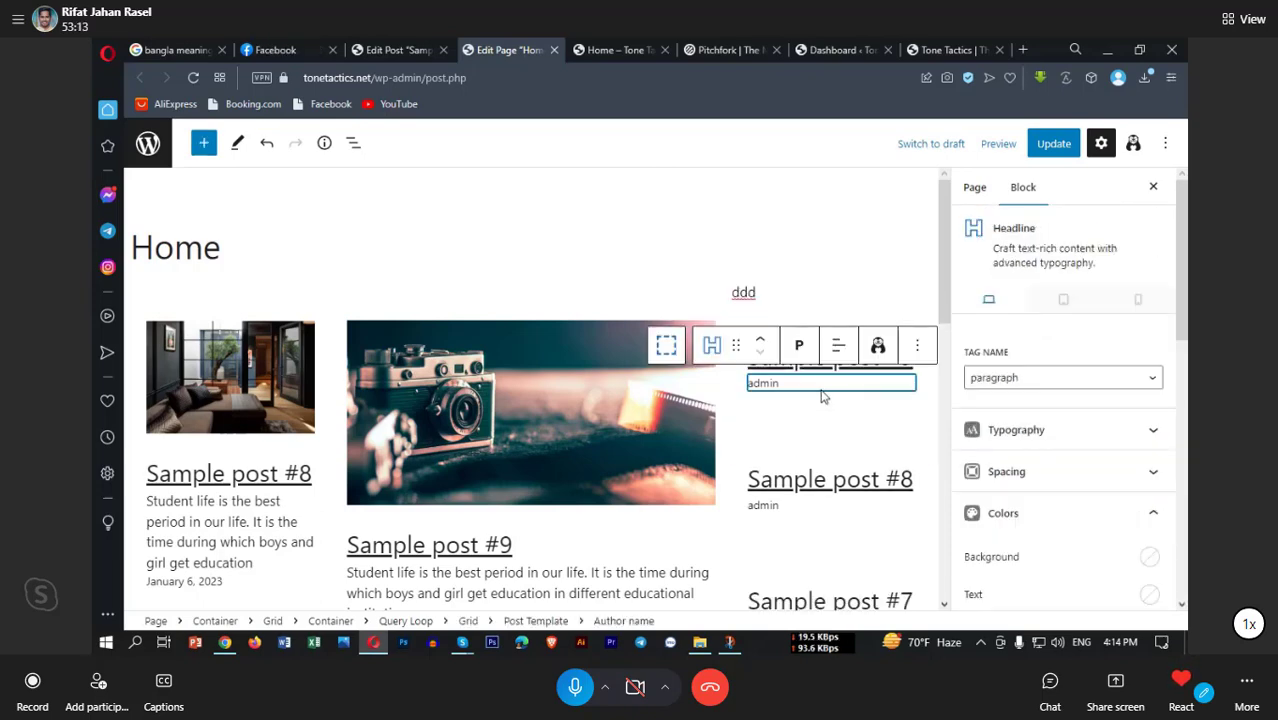
click(799, 419)
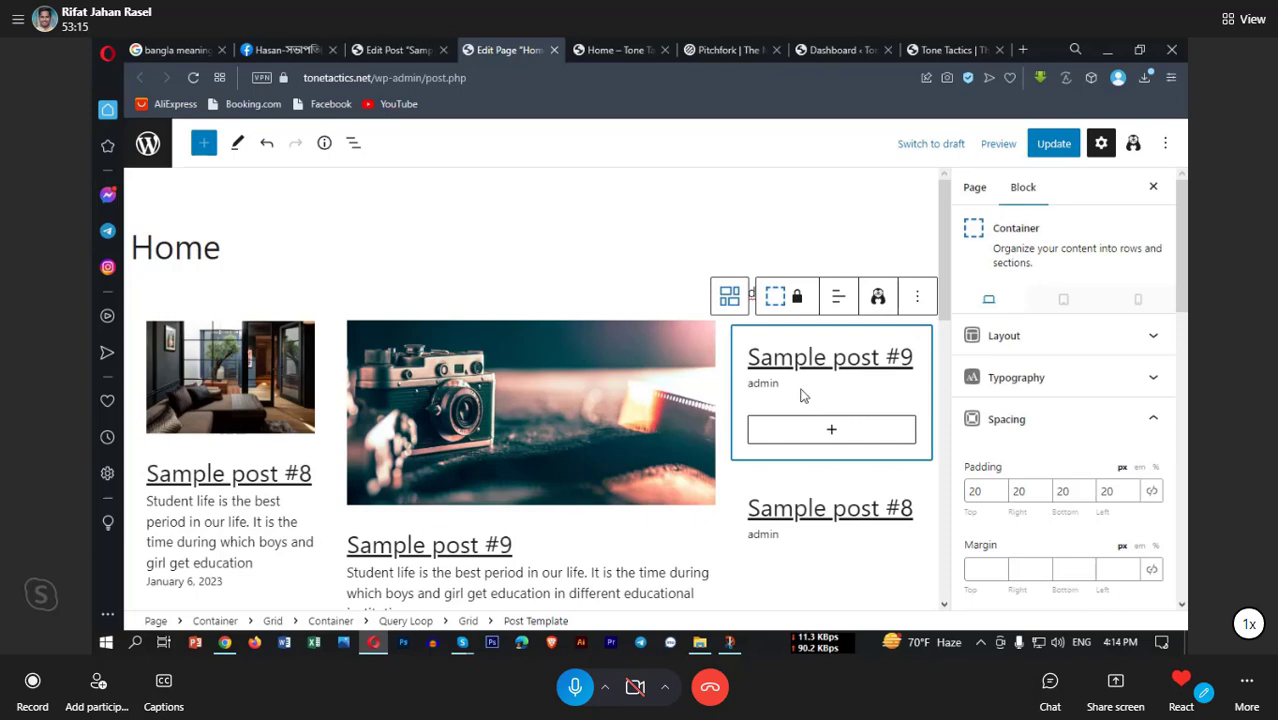
click(729, 296)
scroll(790, 400, down, 2)
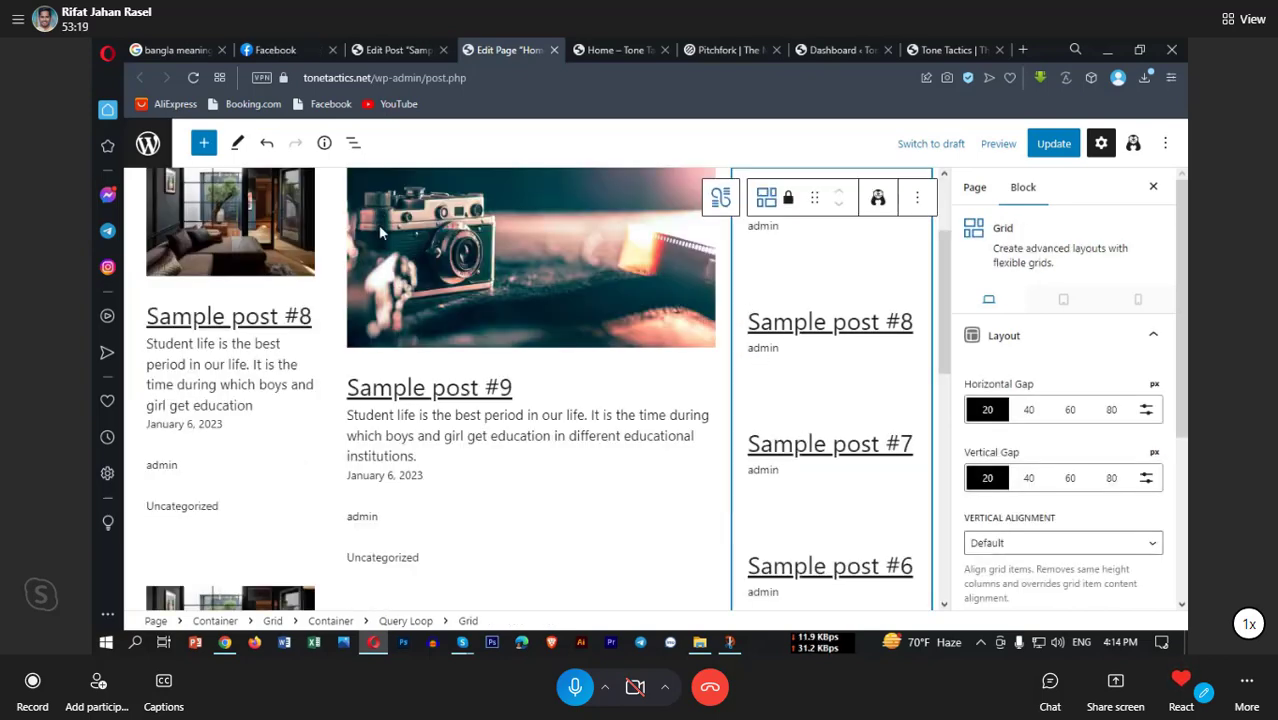
click(996, 296)
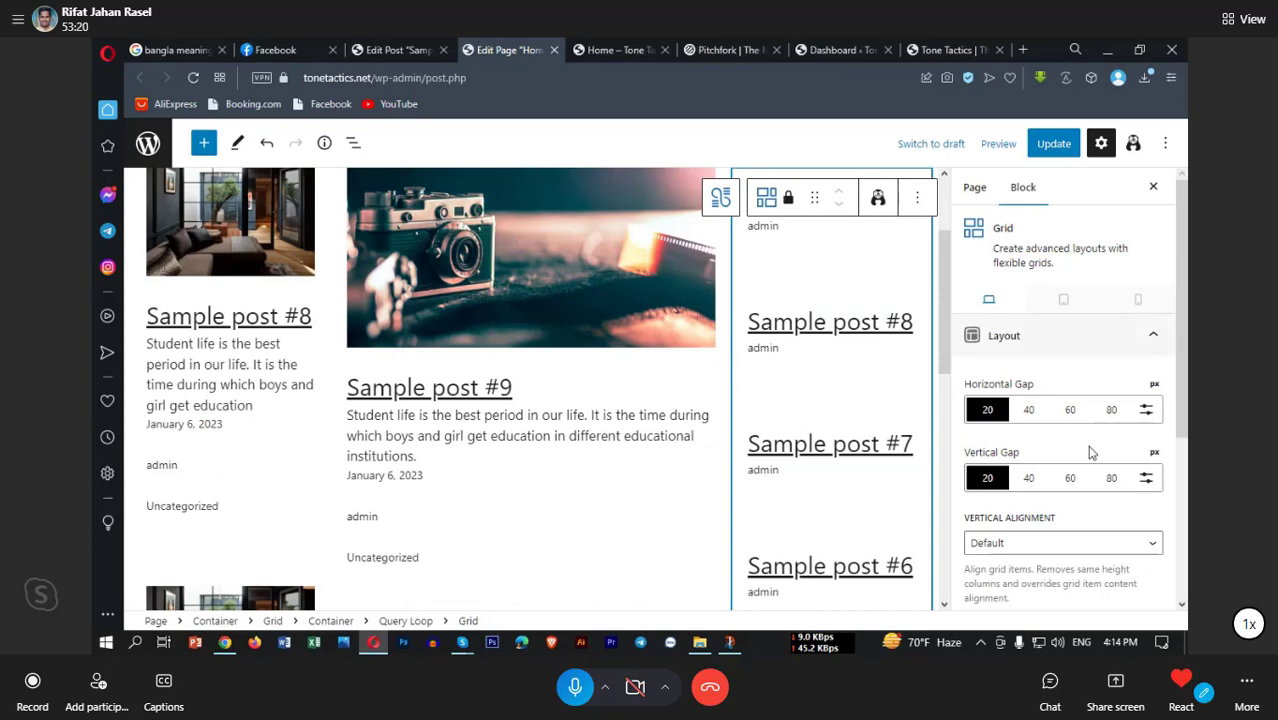
click(996, 414)
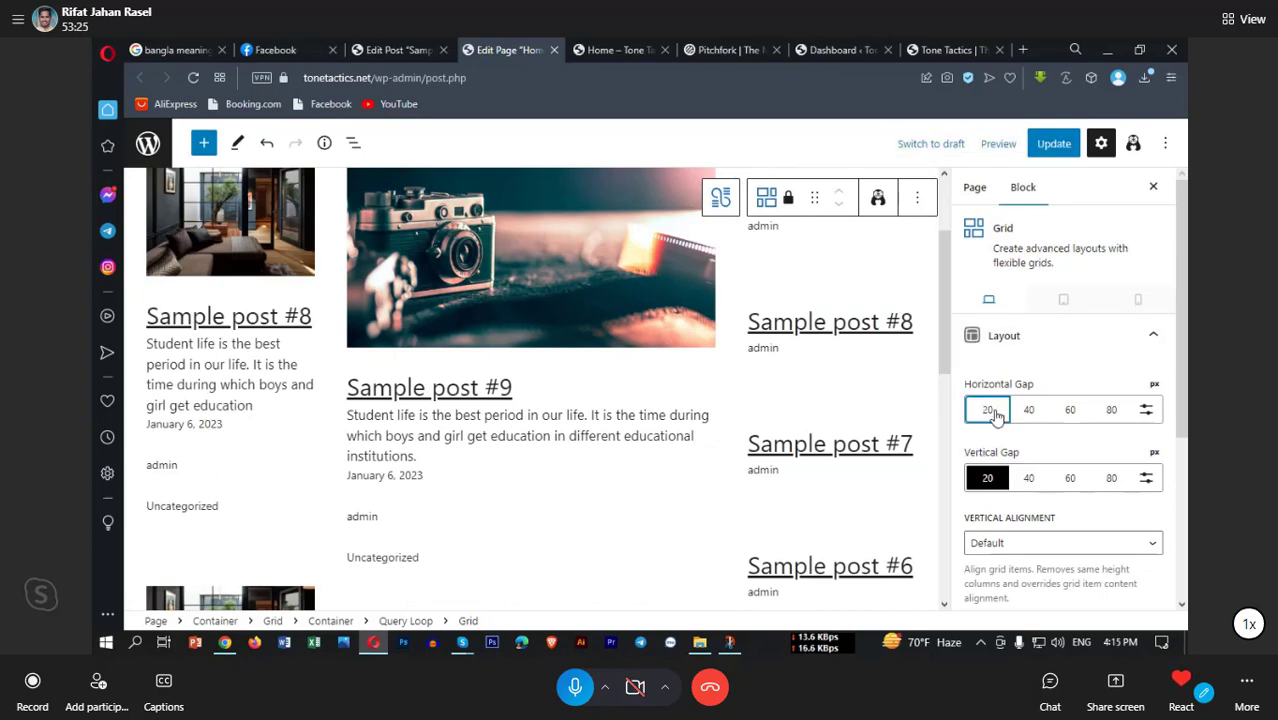
click(1146, 409)
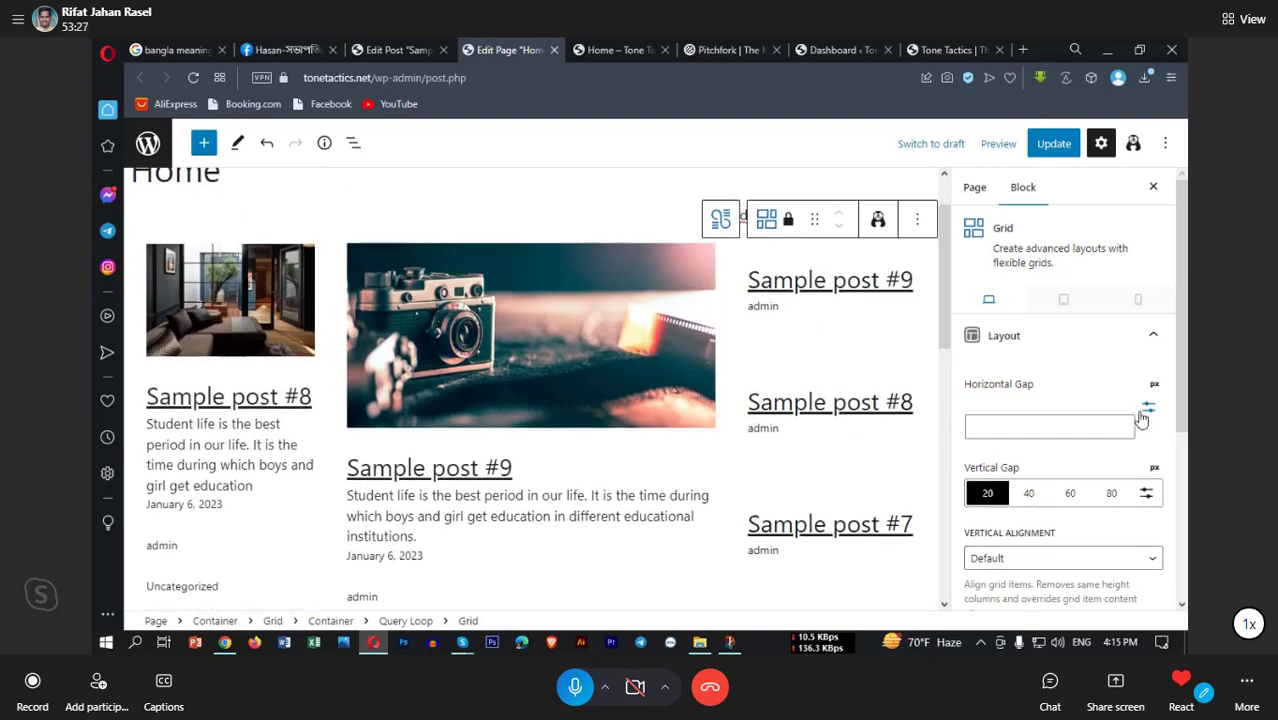
click(1061, 431)
text(5)
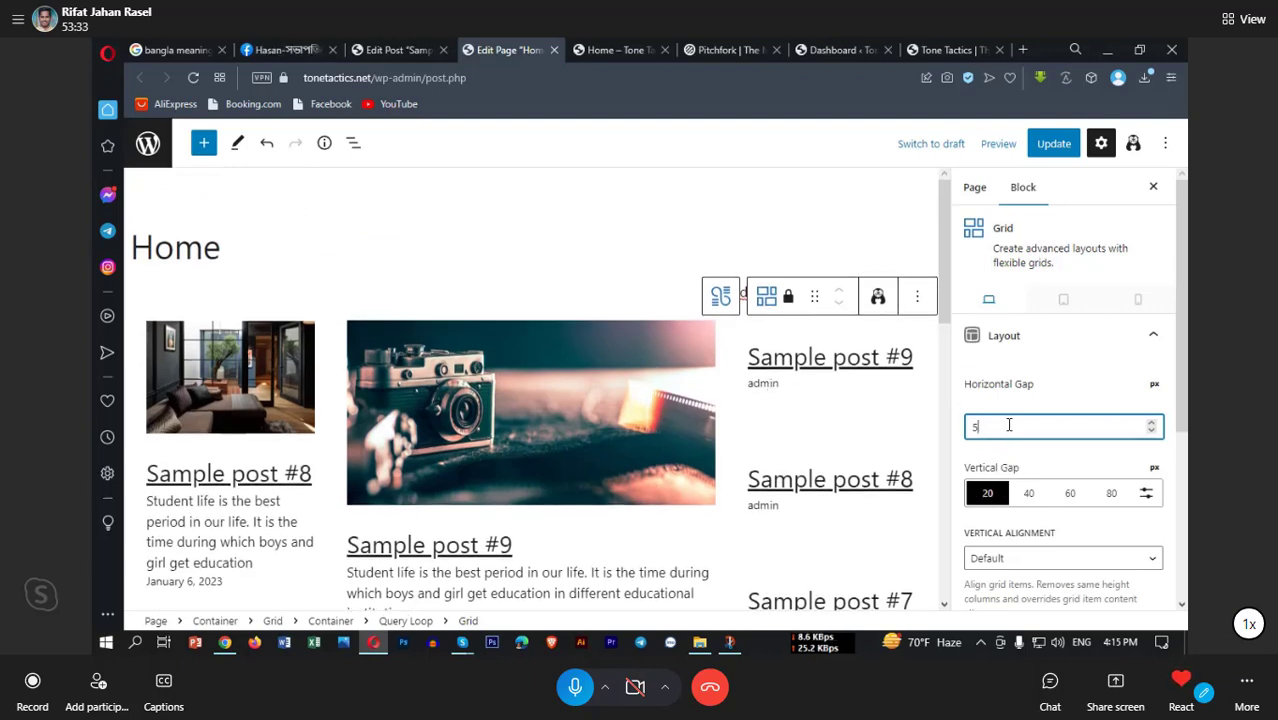
key(BackSpace)
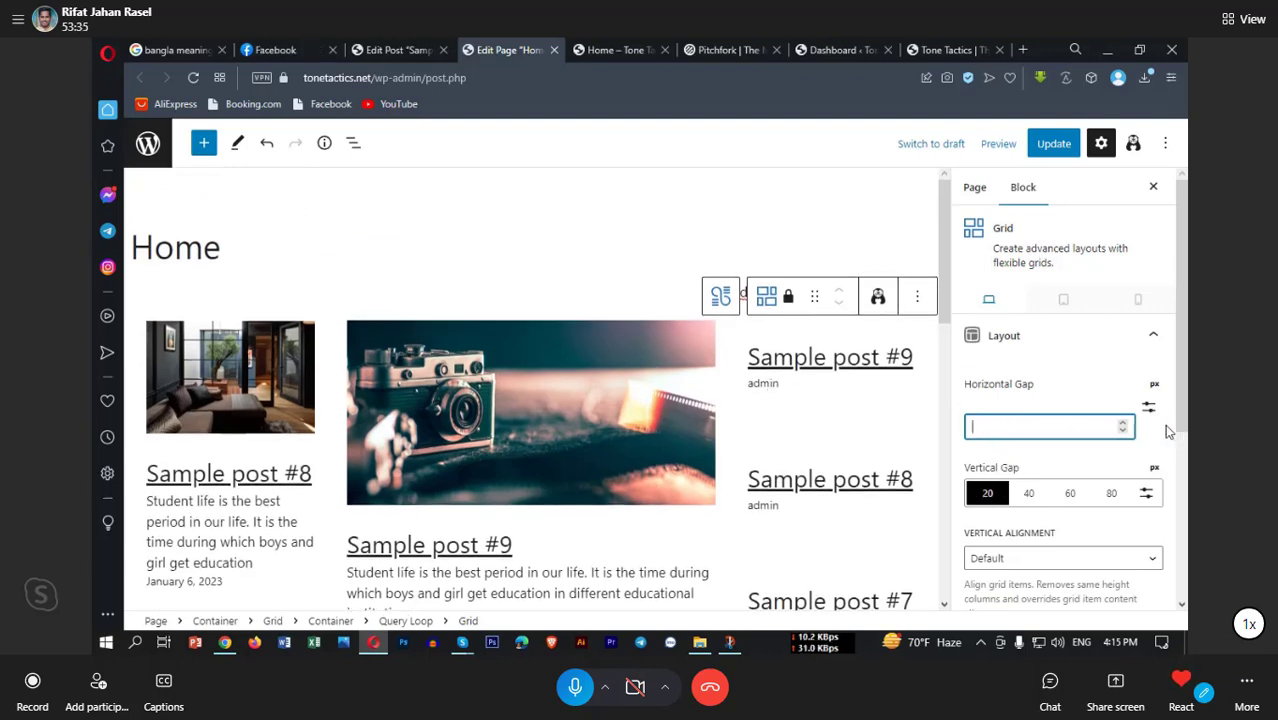
click(989, 410)
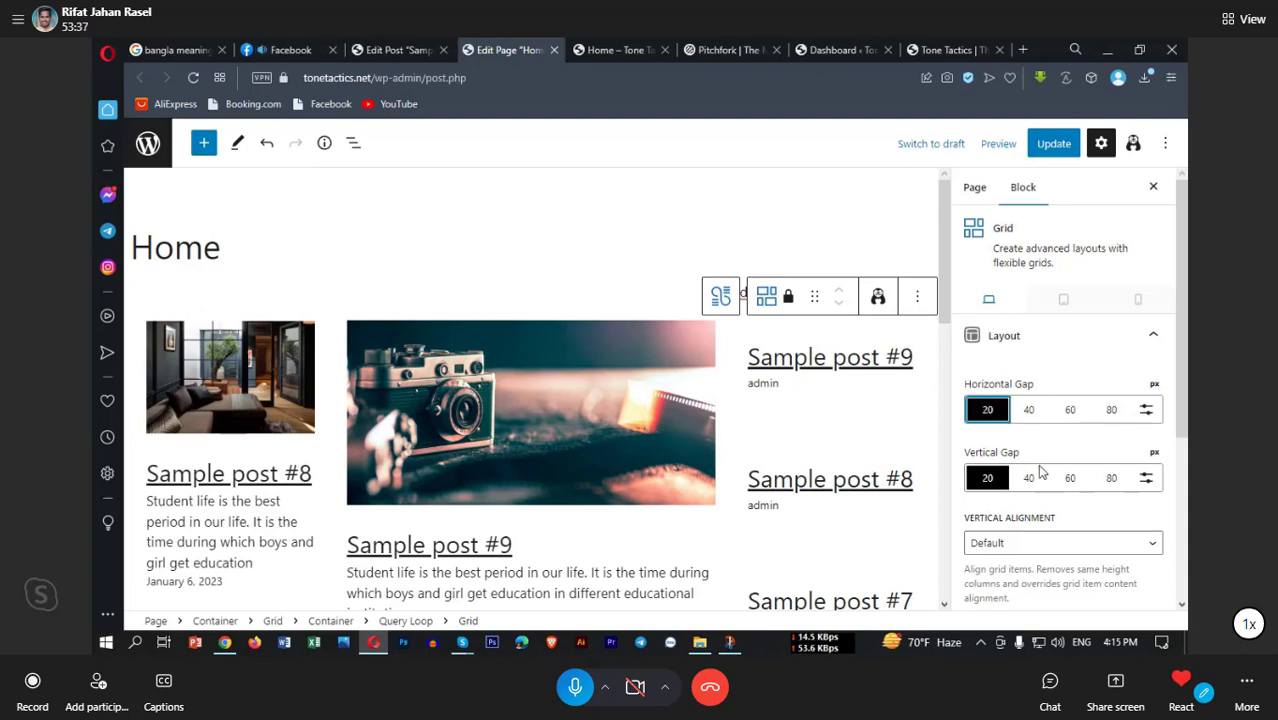
Step: Set the vertical gap of the right container's post grid to a custom value of 0 px
click(990, 479)
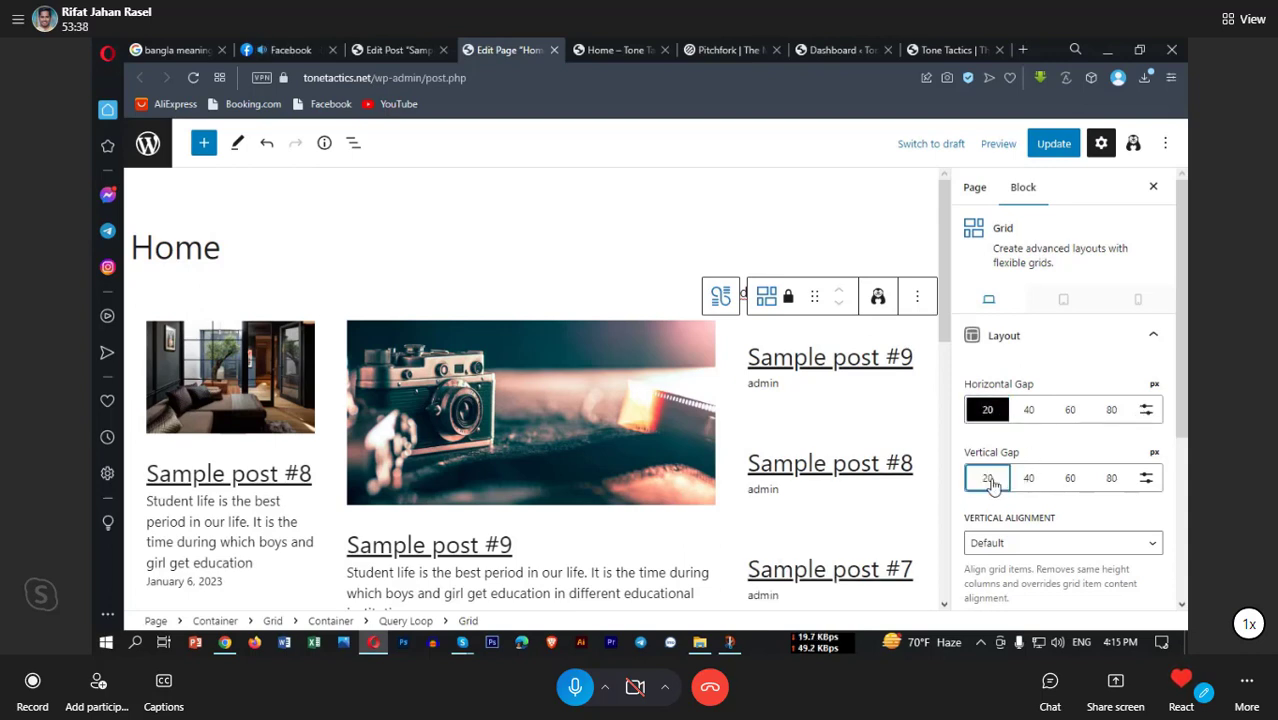
click(1147, 479)
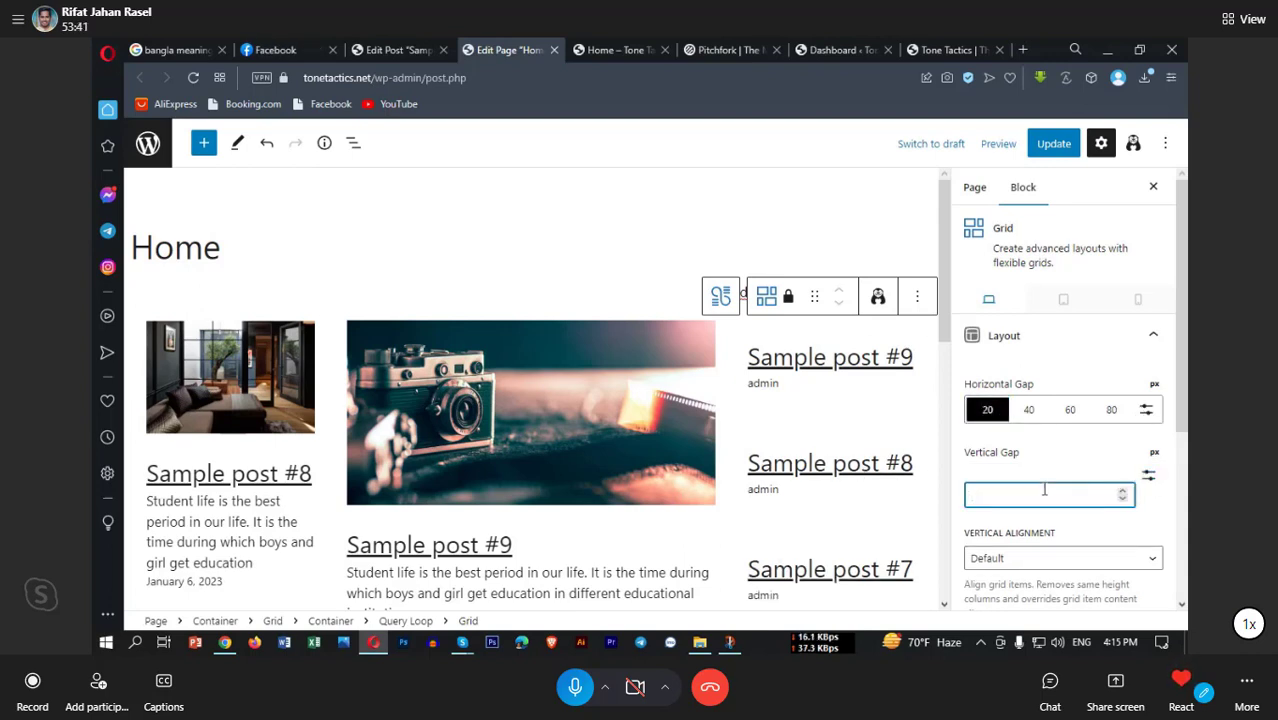
text(0)
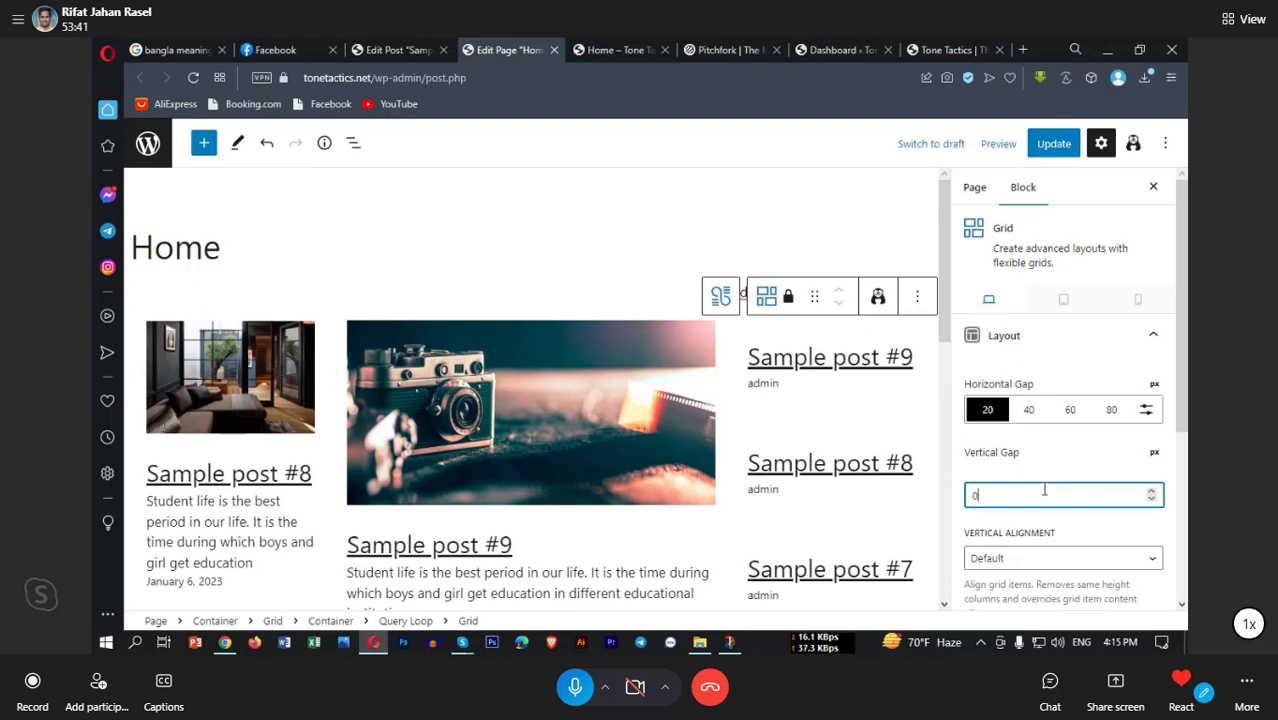
Step: Select the right column's post template container and set its top margin to 0 px
click(801, 425)
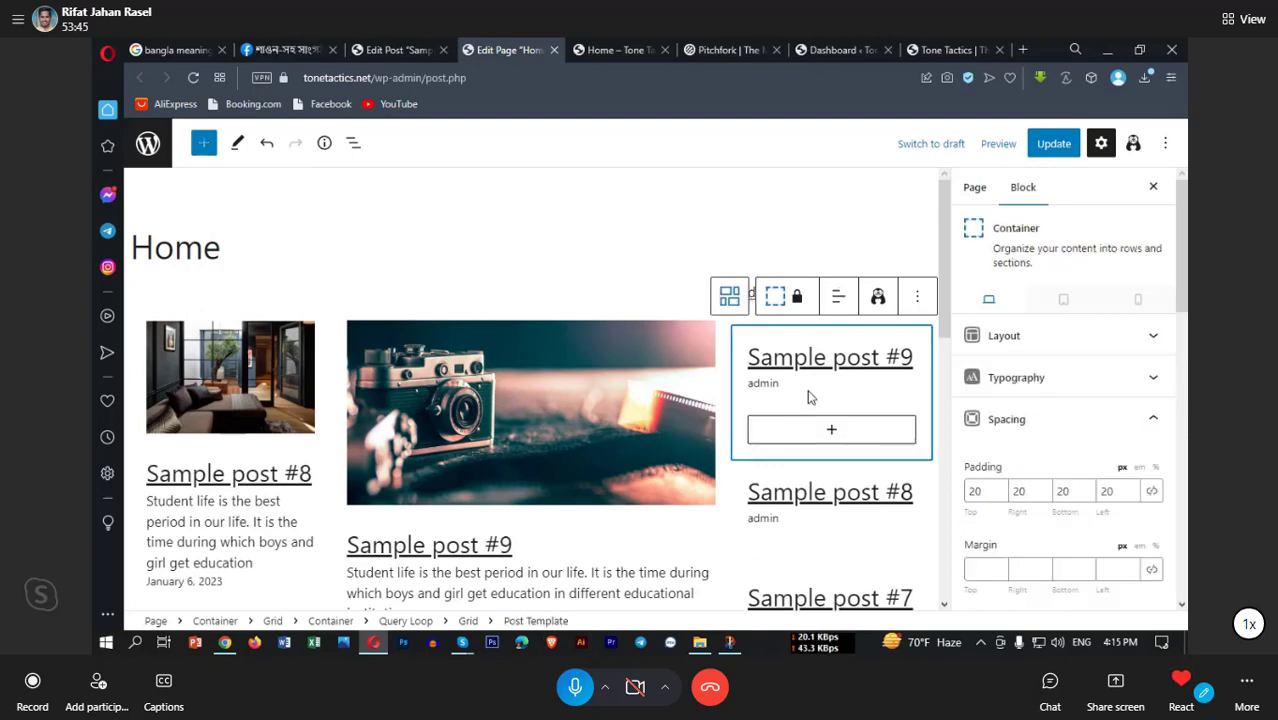
click(819, 385)
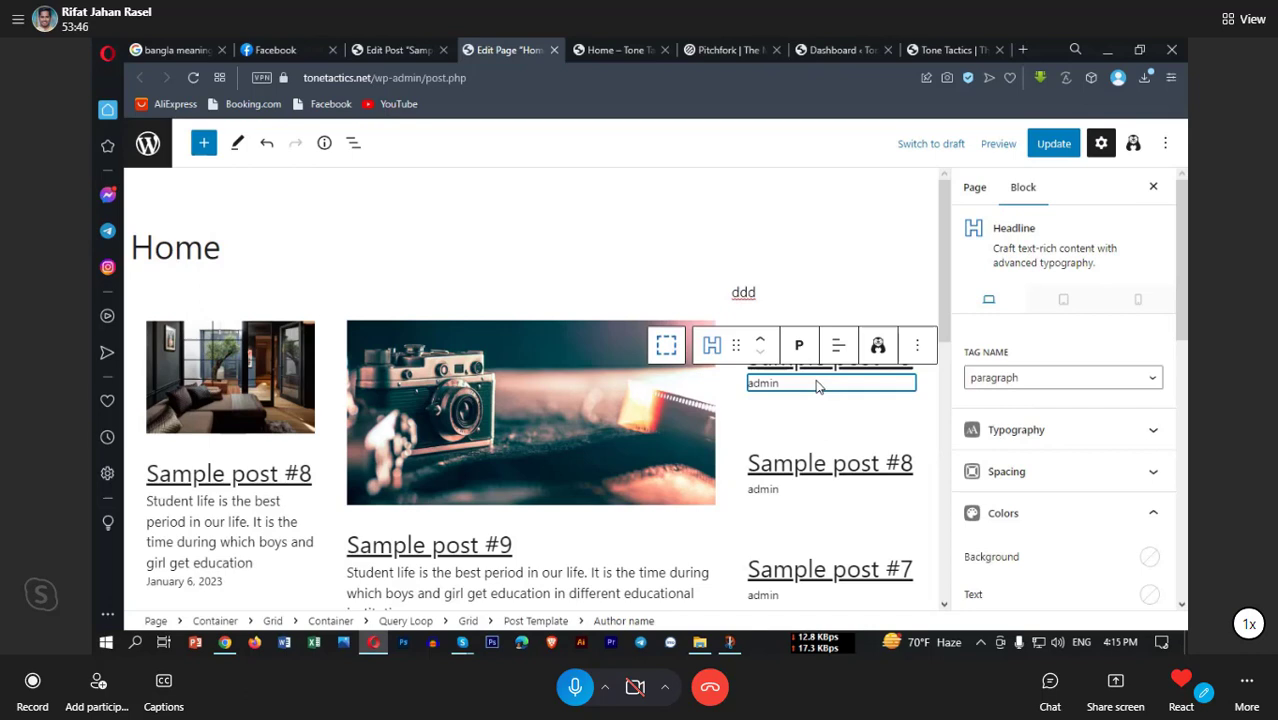
click(819, 507)
click(830, 508)
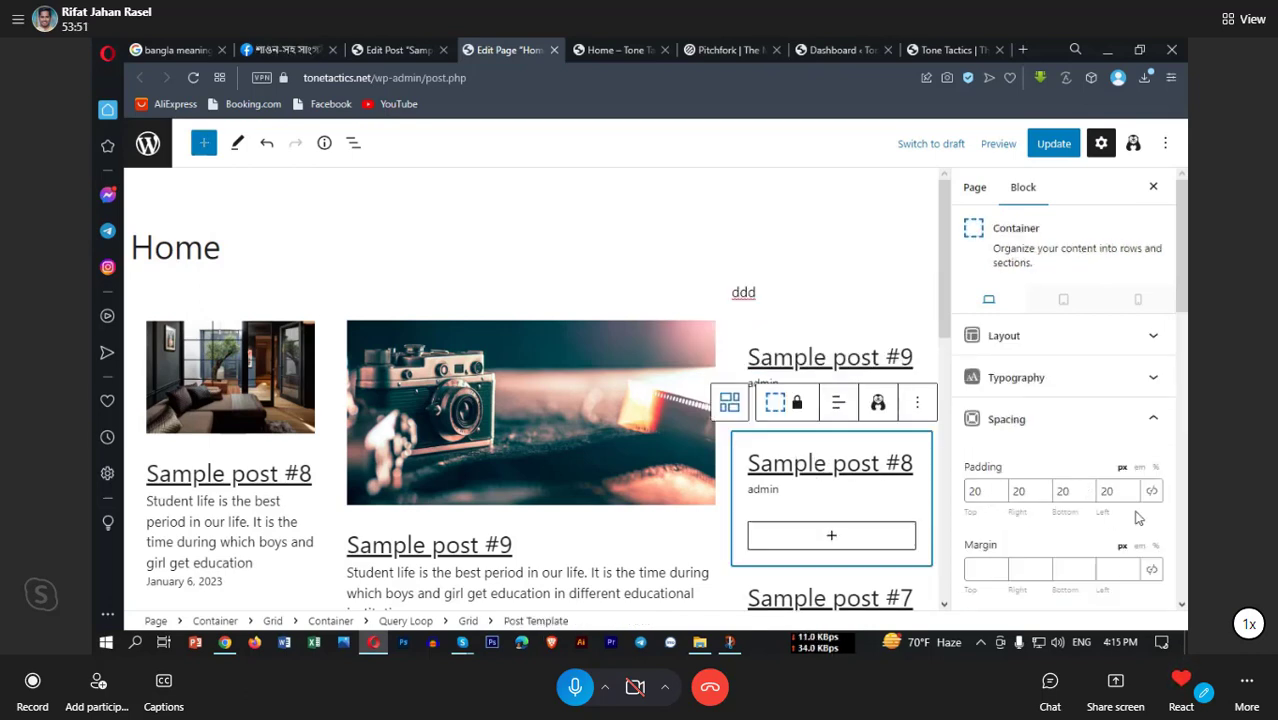
click(982, 567)
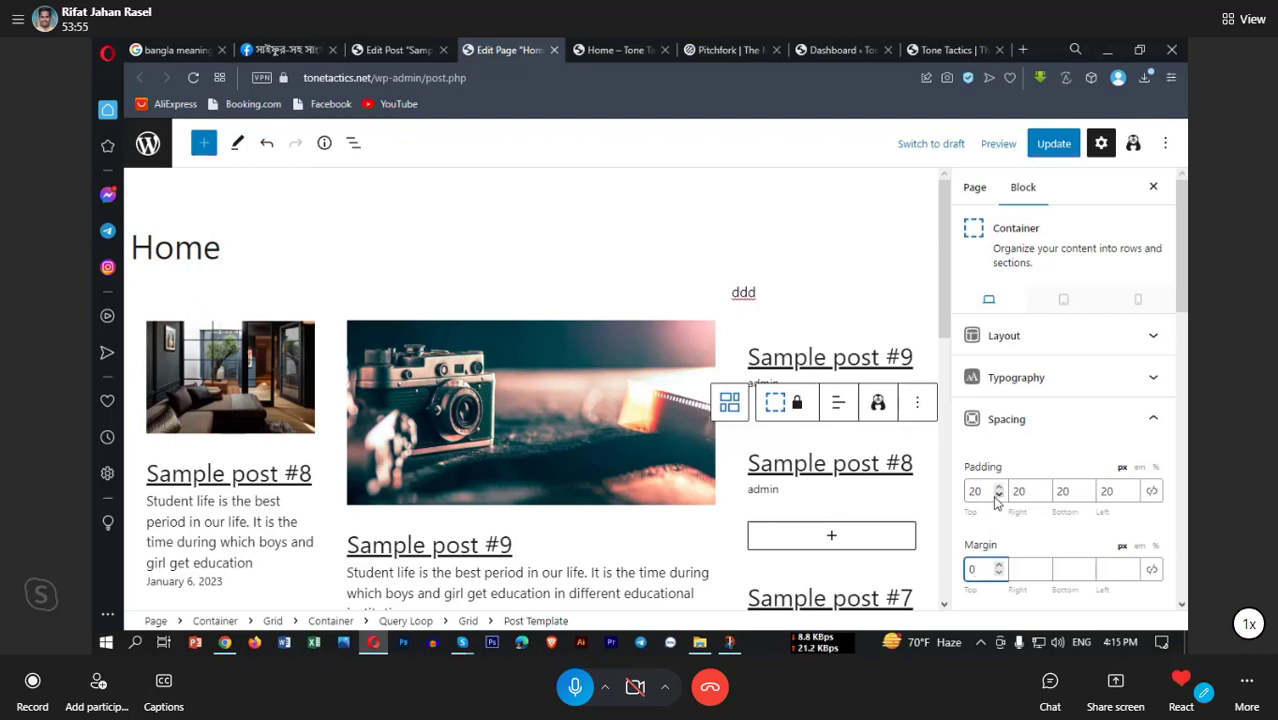
Step: Link the post template container's padding values and set the padding to 0 px on all sides
drag(986, 497, 958, 500)
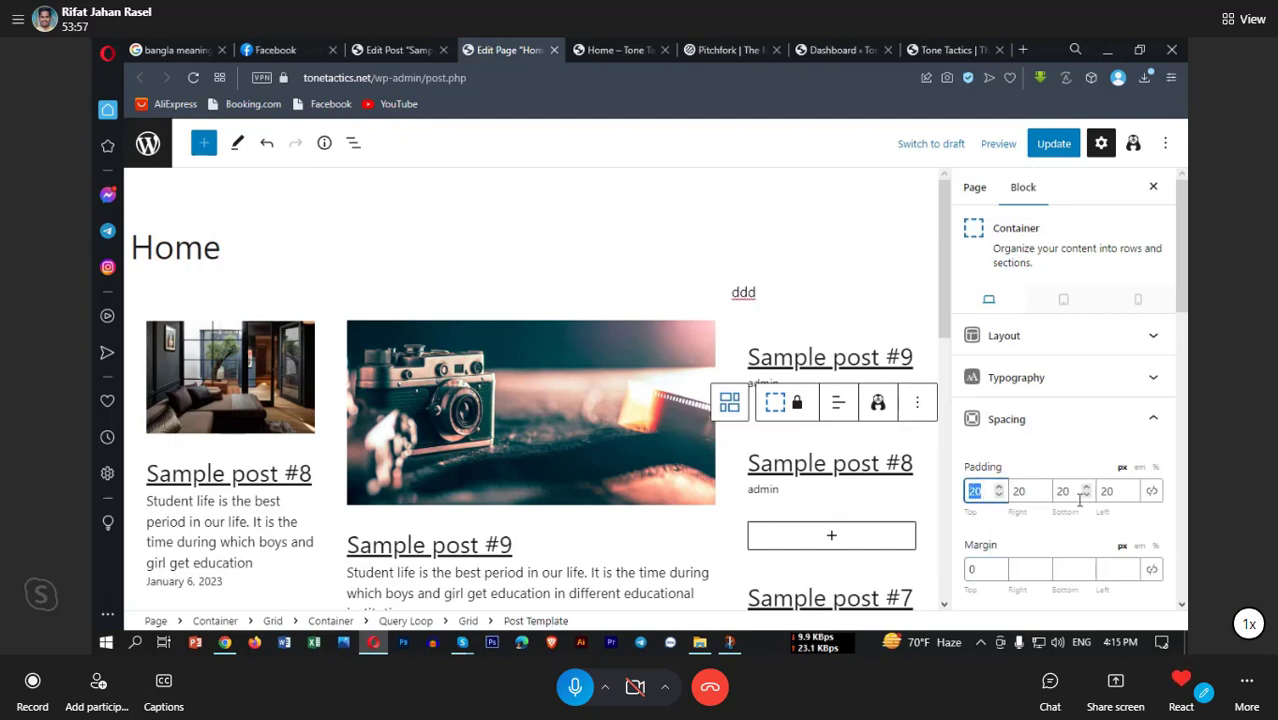
text(0)
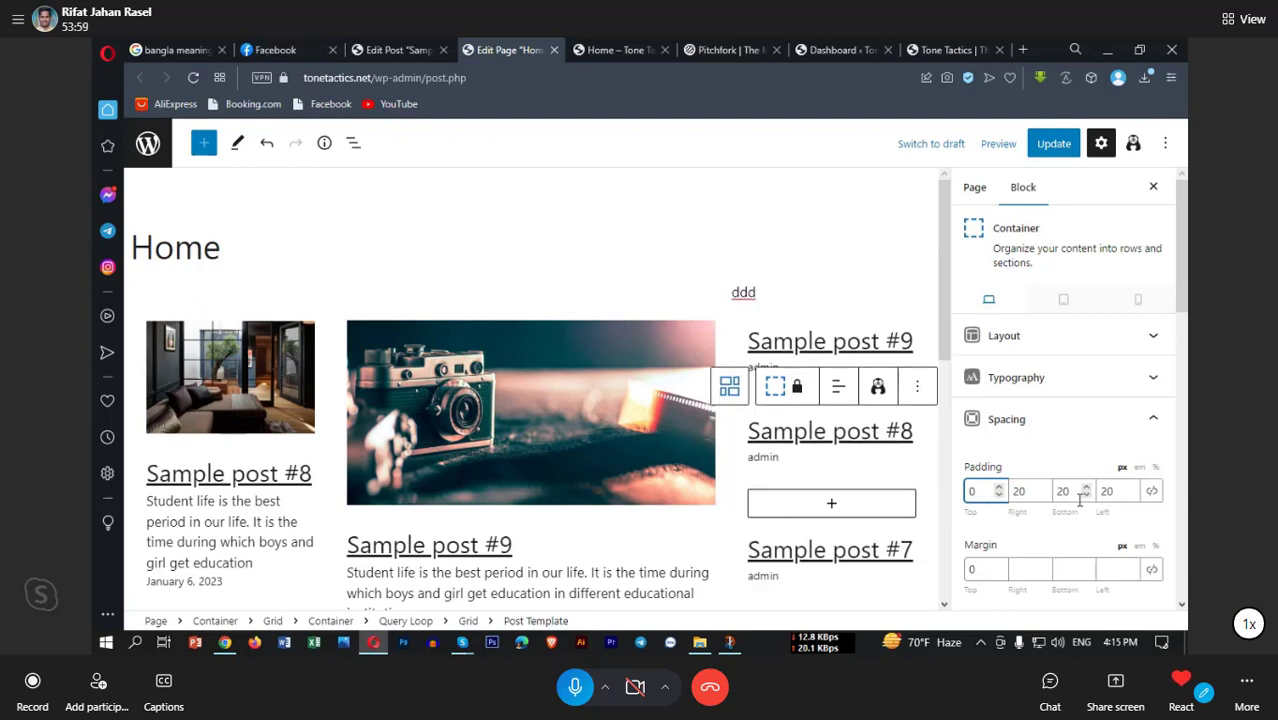
click(1152, 491)
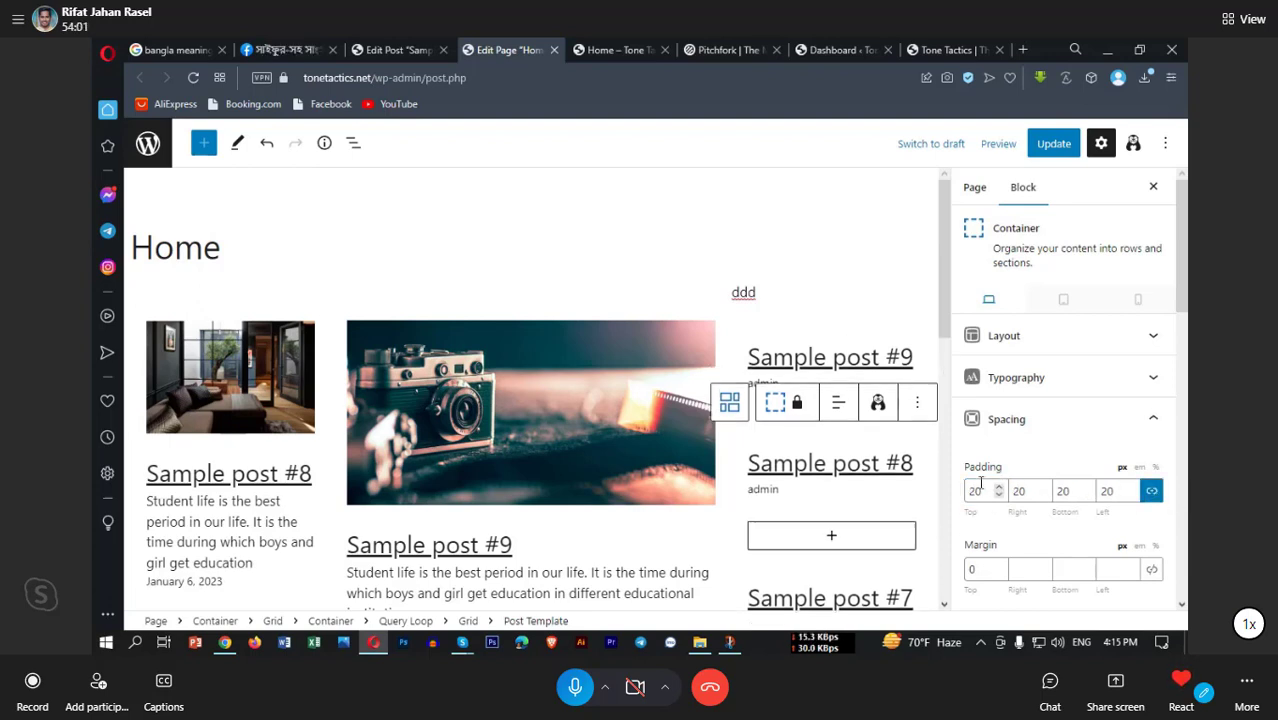
drag(985, 490, 961, 491)
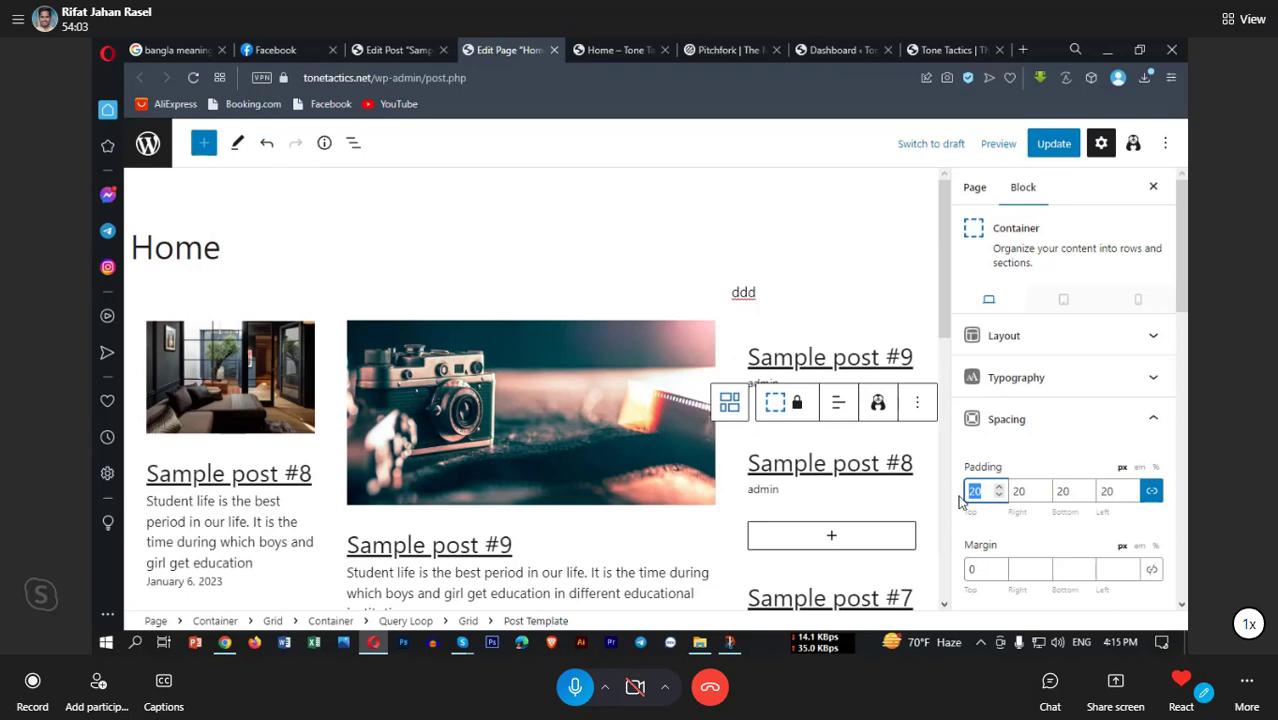
text(0)
click(799, 449)
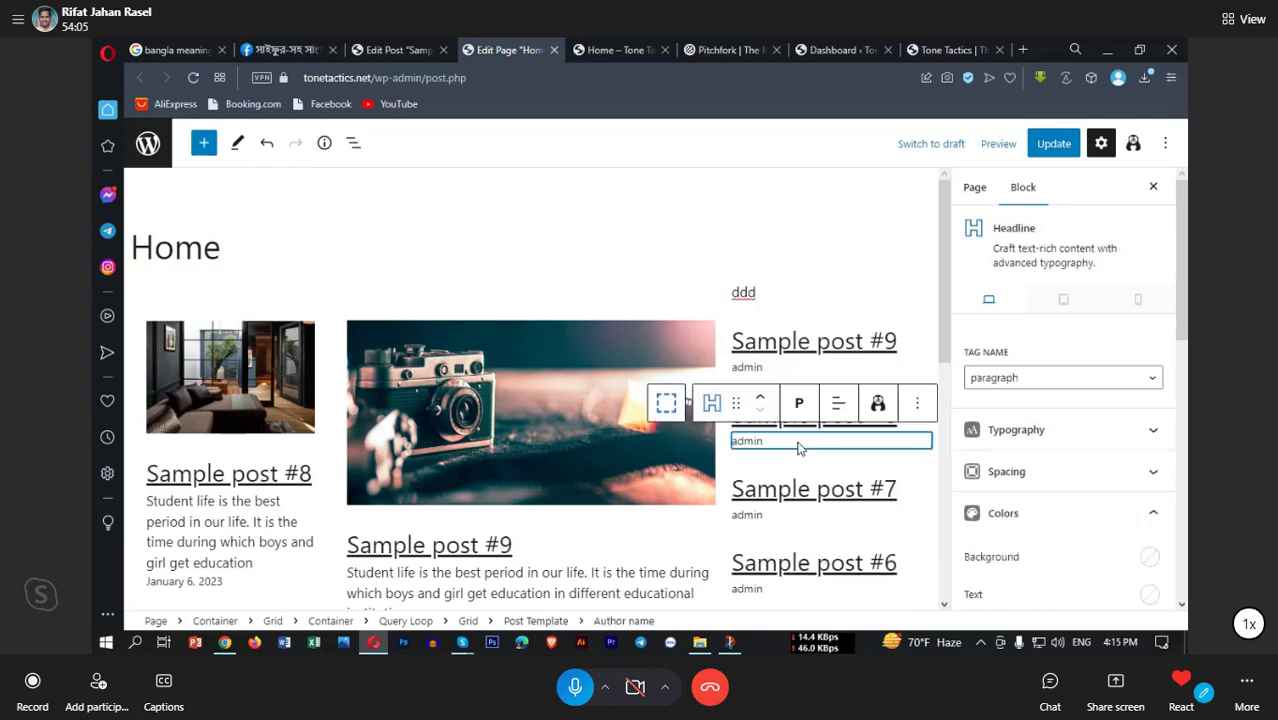
click(376, 430)
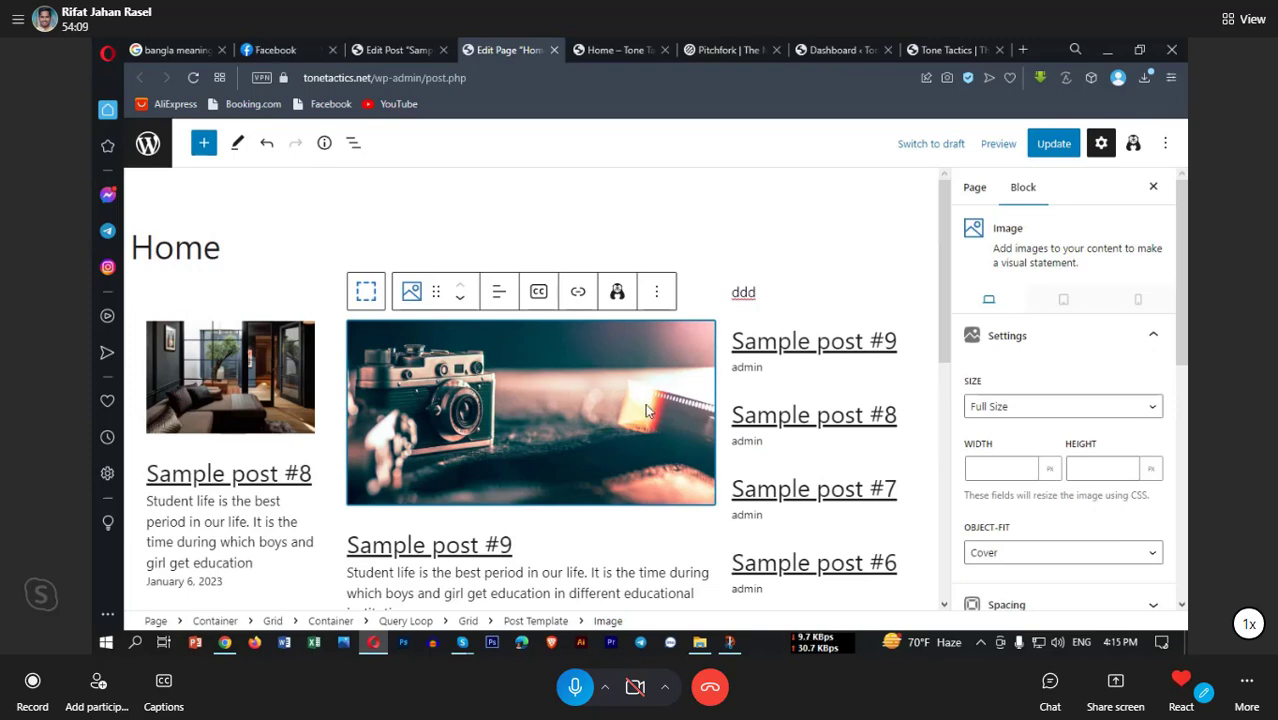
scroll(645, 418, down, 5)
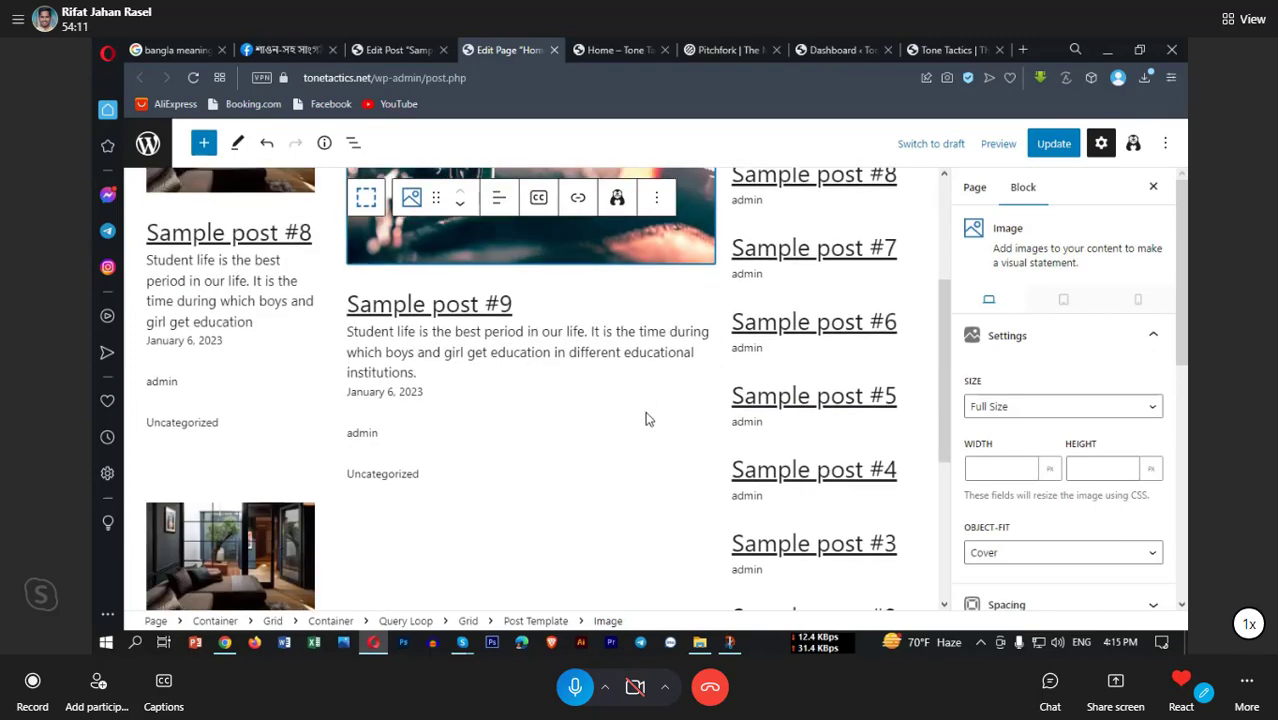
scroll(645, 418, down, 2)
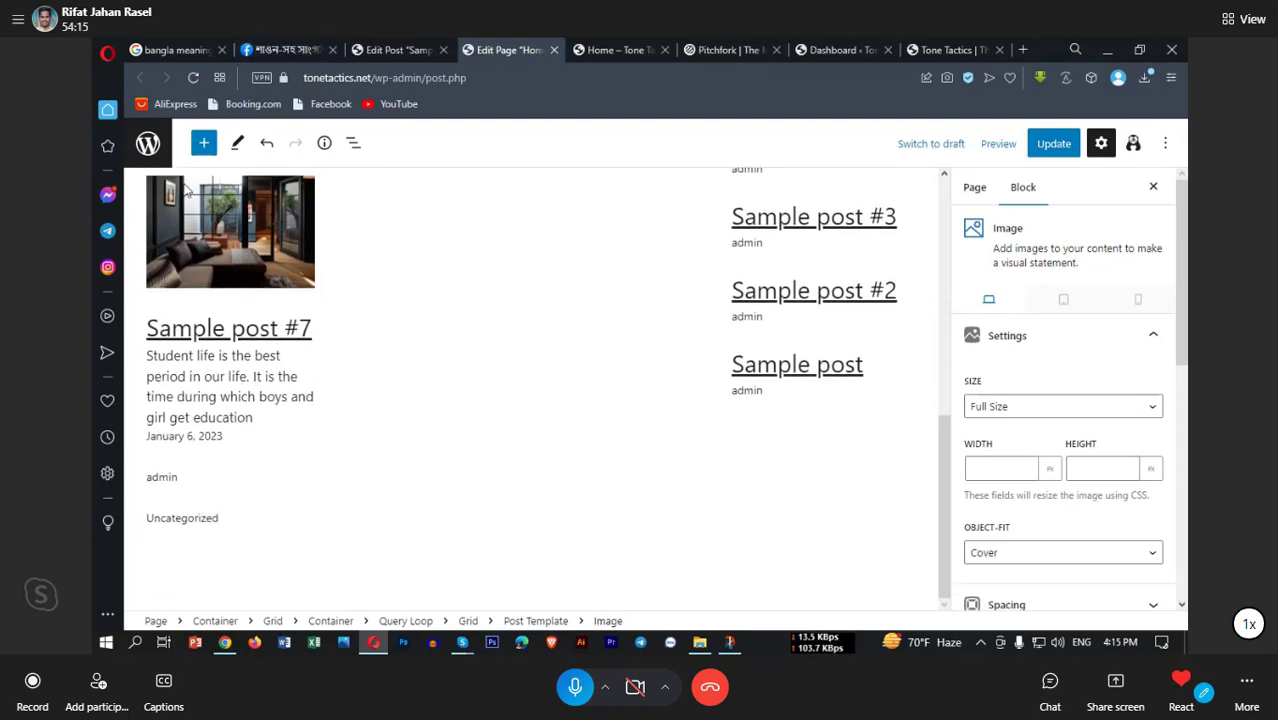
click(108, 196)
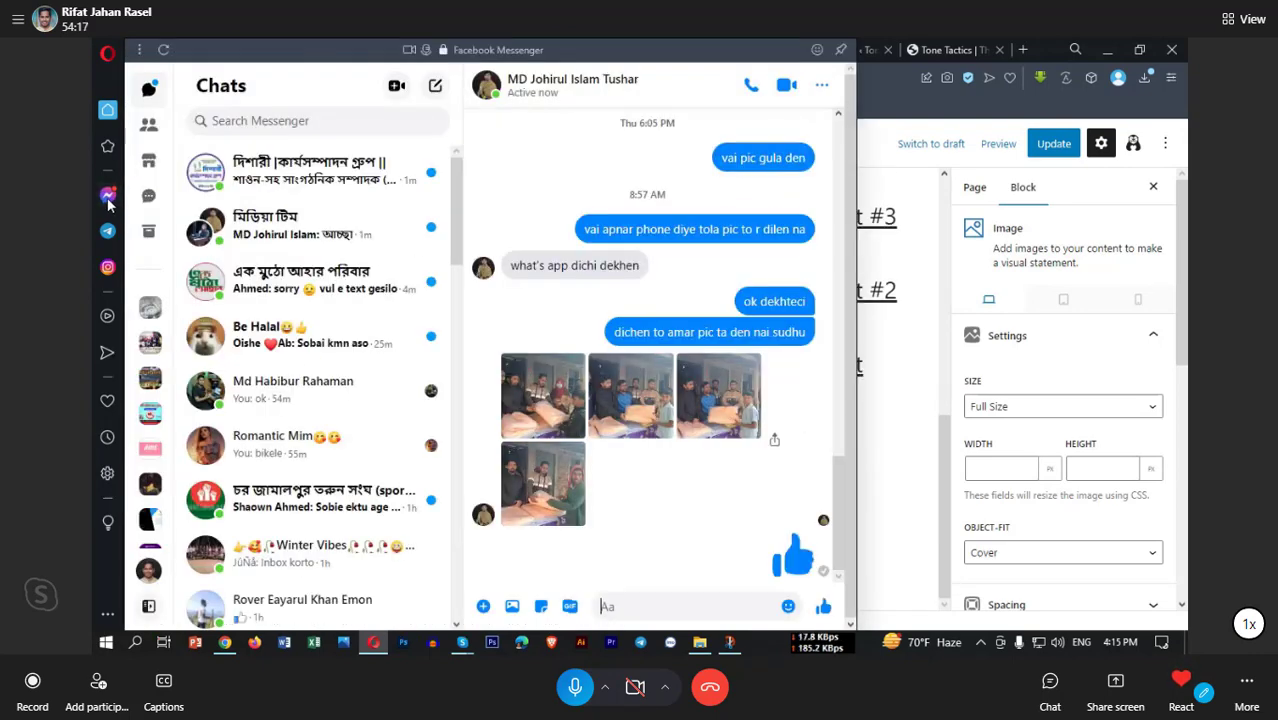
click(110, 203)
click(110, 203)
click(110, 203)
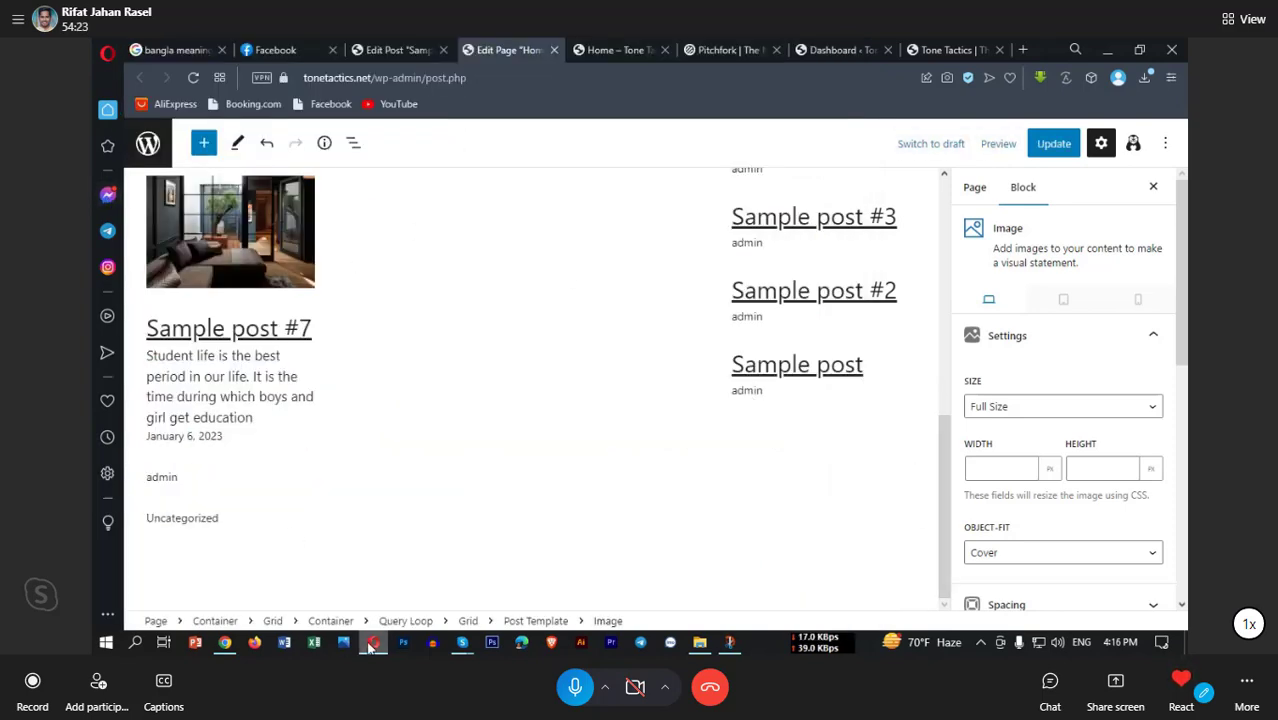
click(225, 644)
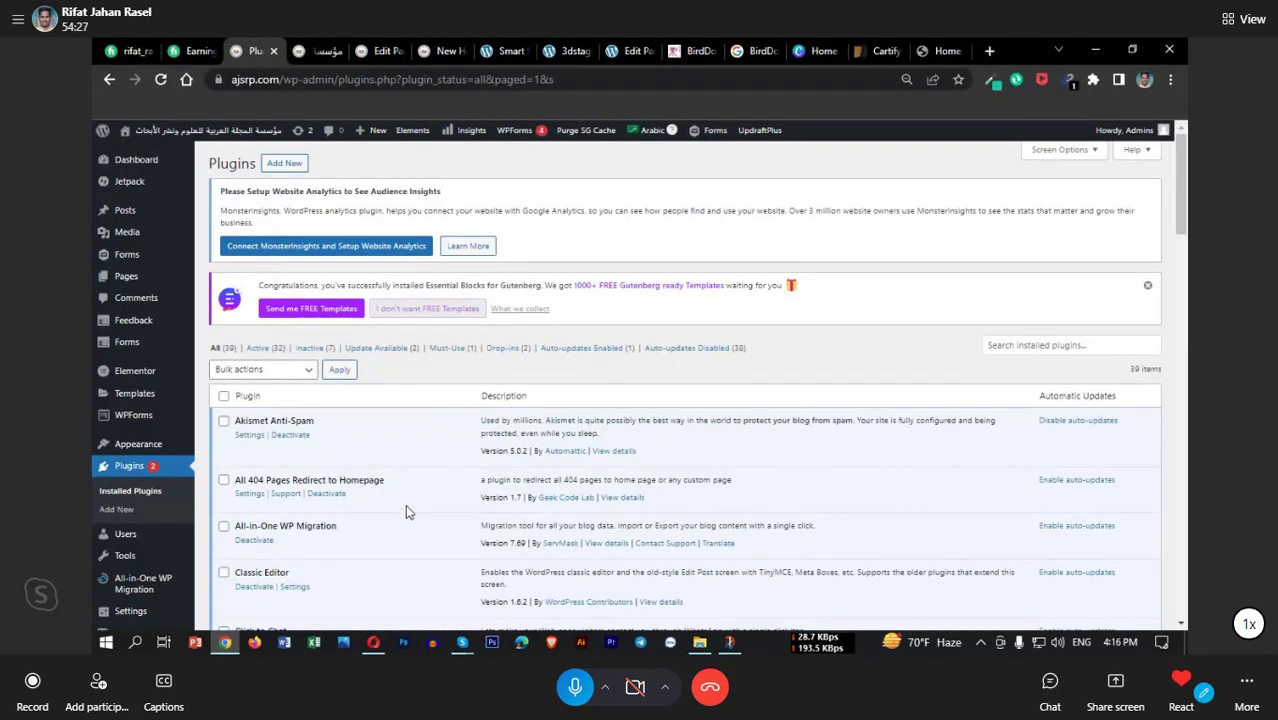
key(super)
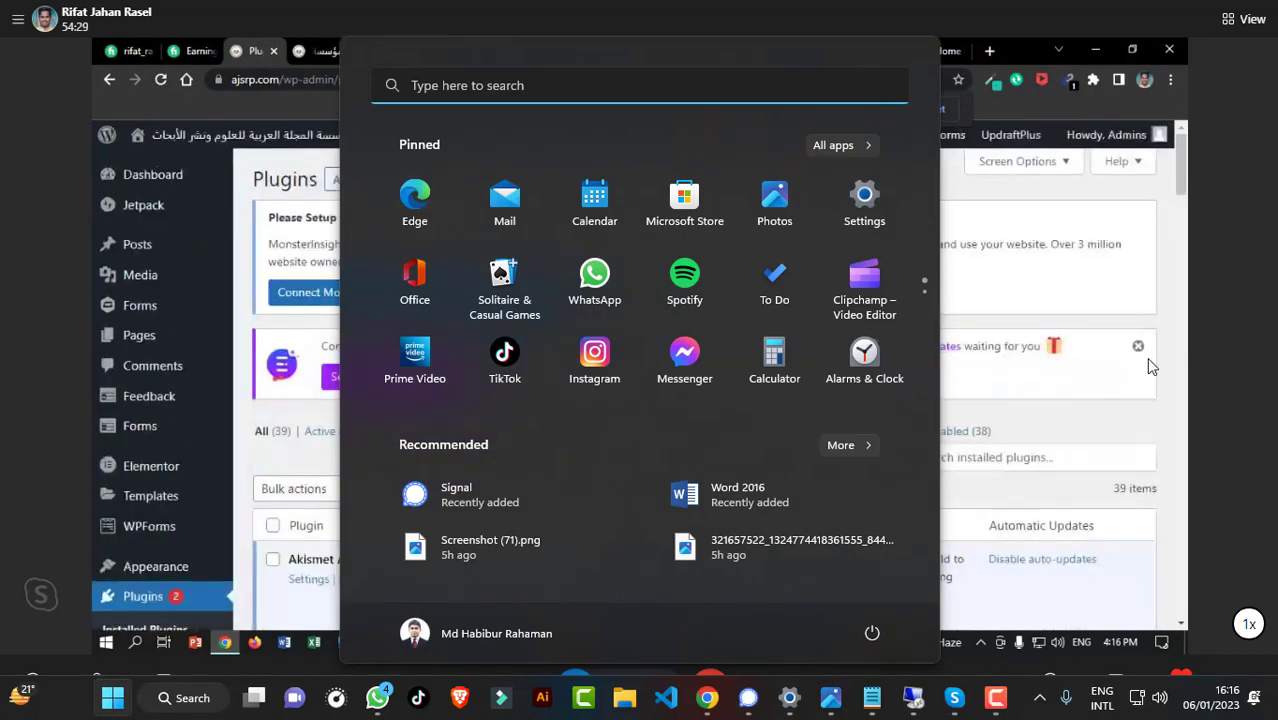
click(990, 702)
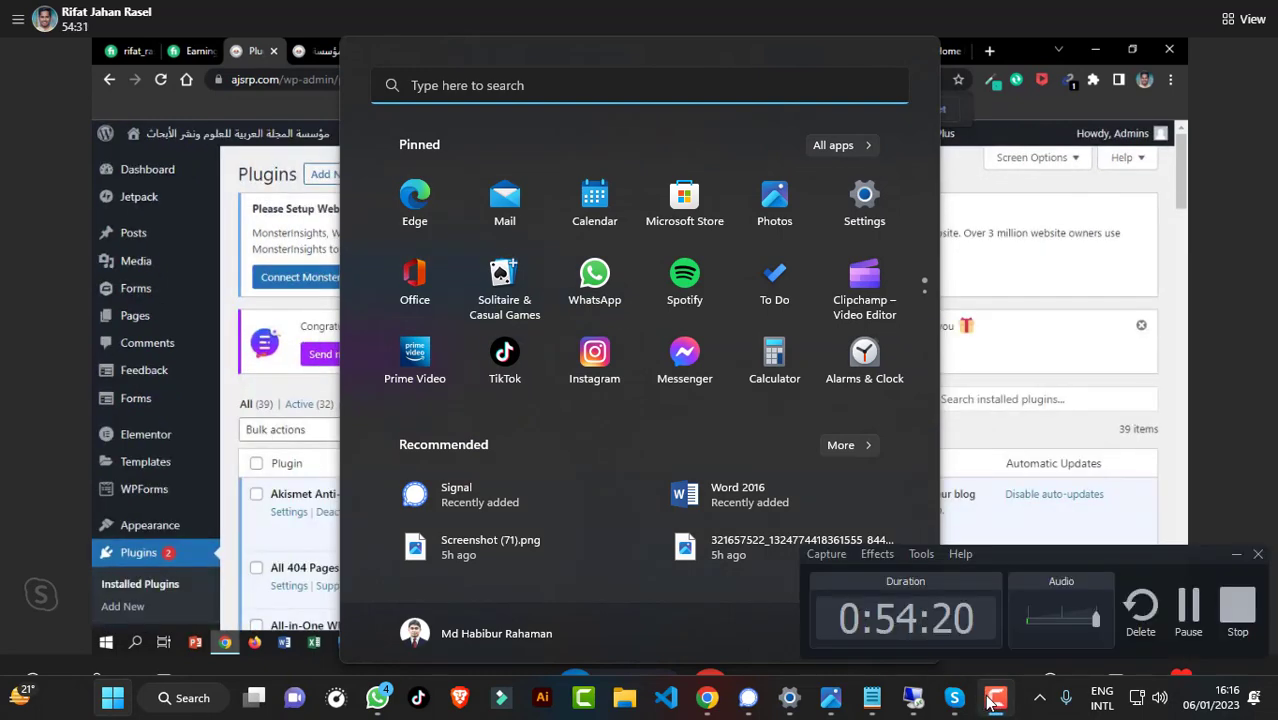